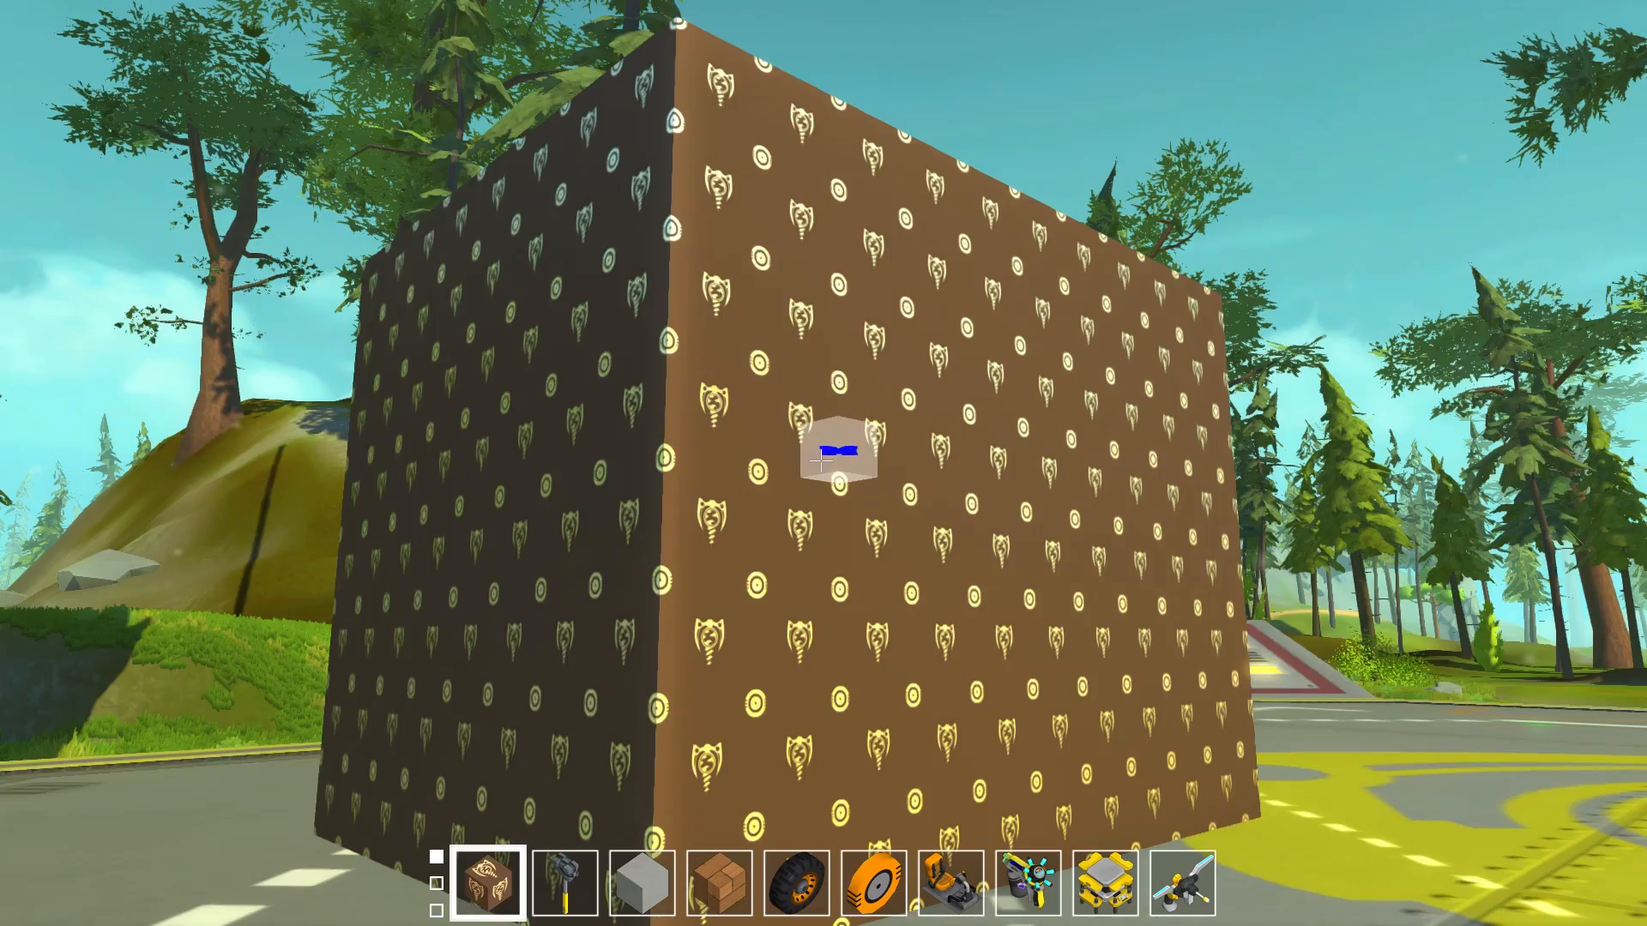
Examine the patterned brown block cube's surface up close and from a distance
{"action": "key", "text": "w"}
{"action": "key", "text": "2"}
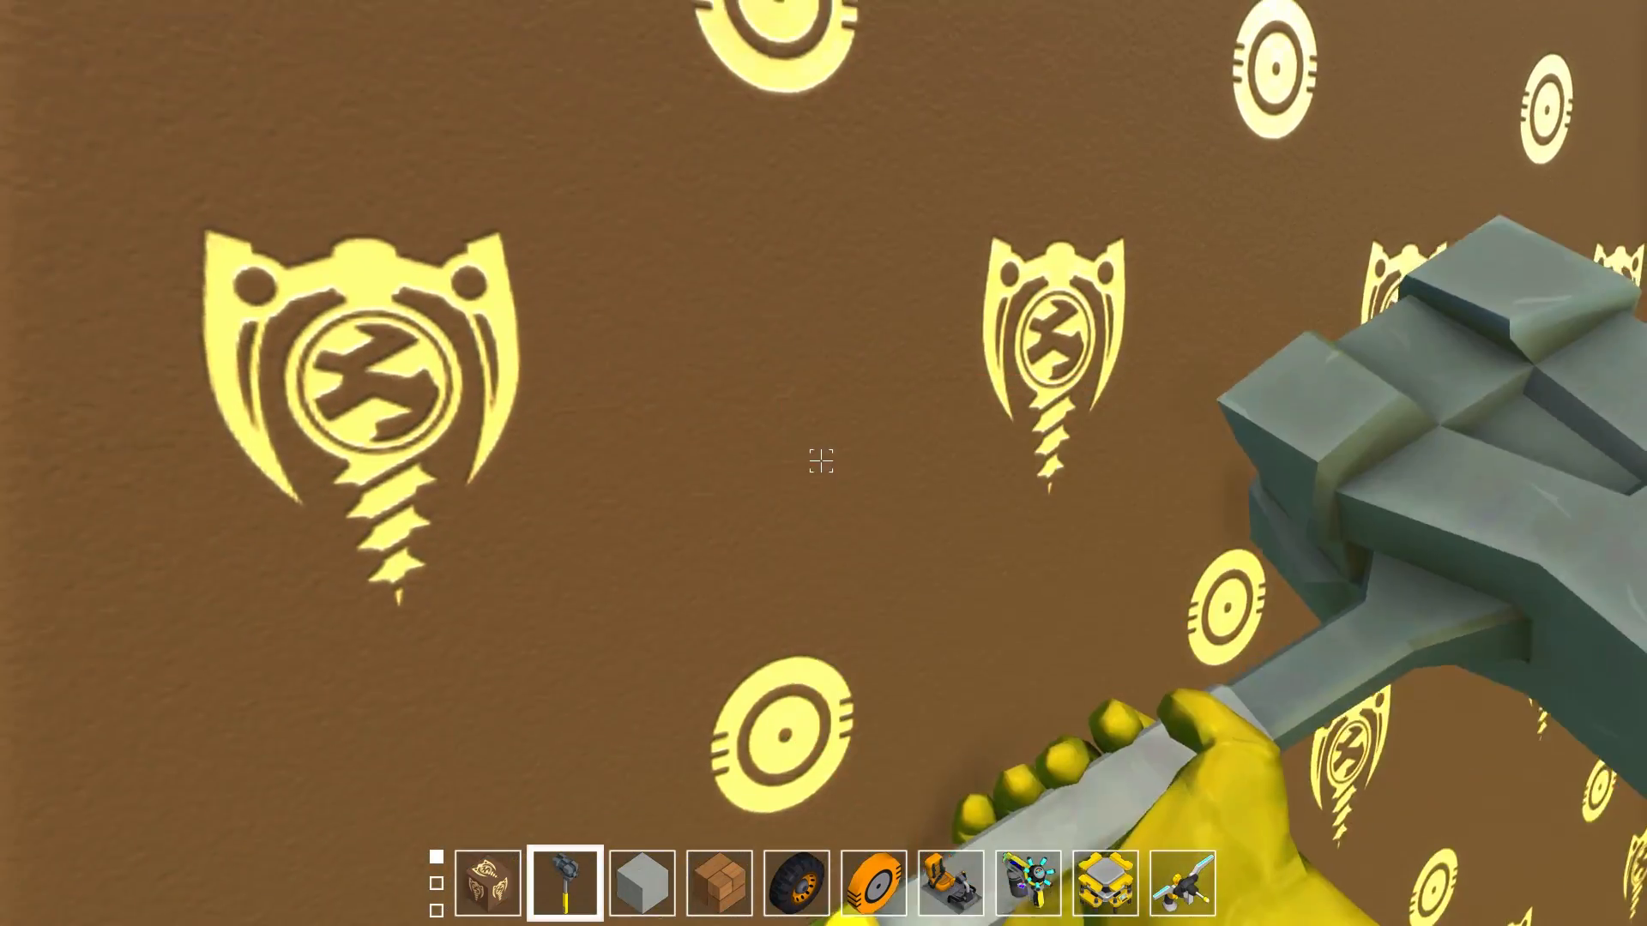
{"action": "key", "text": "s"}
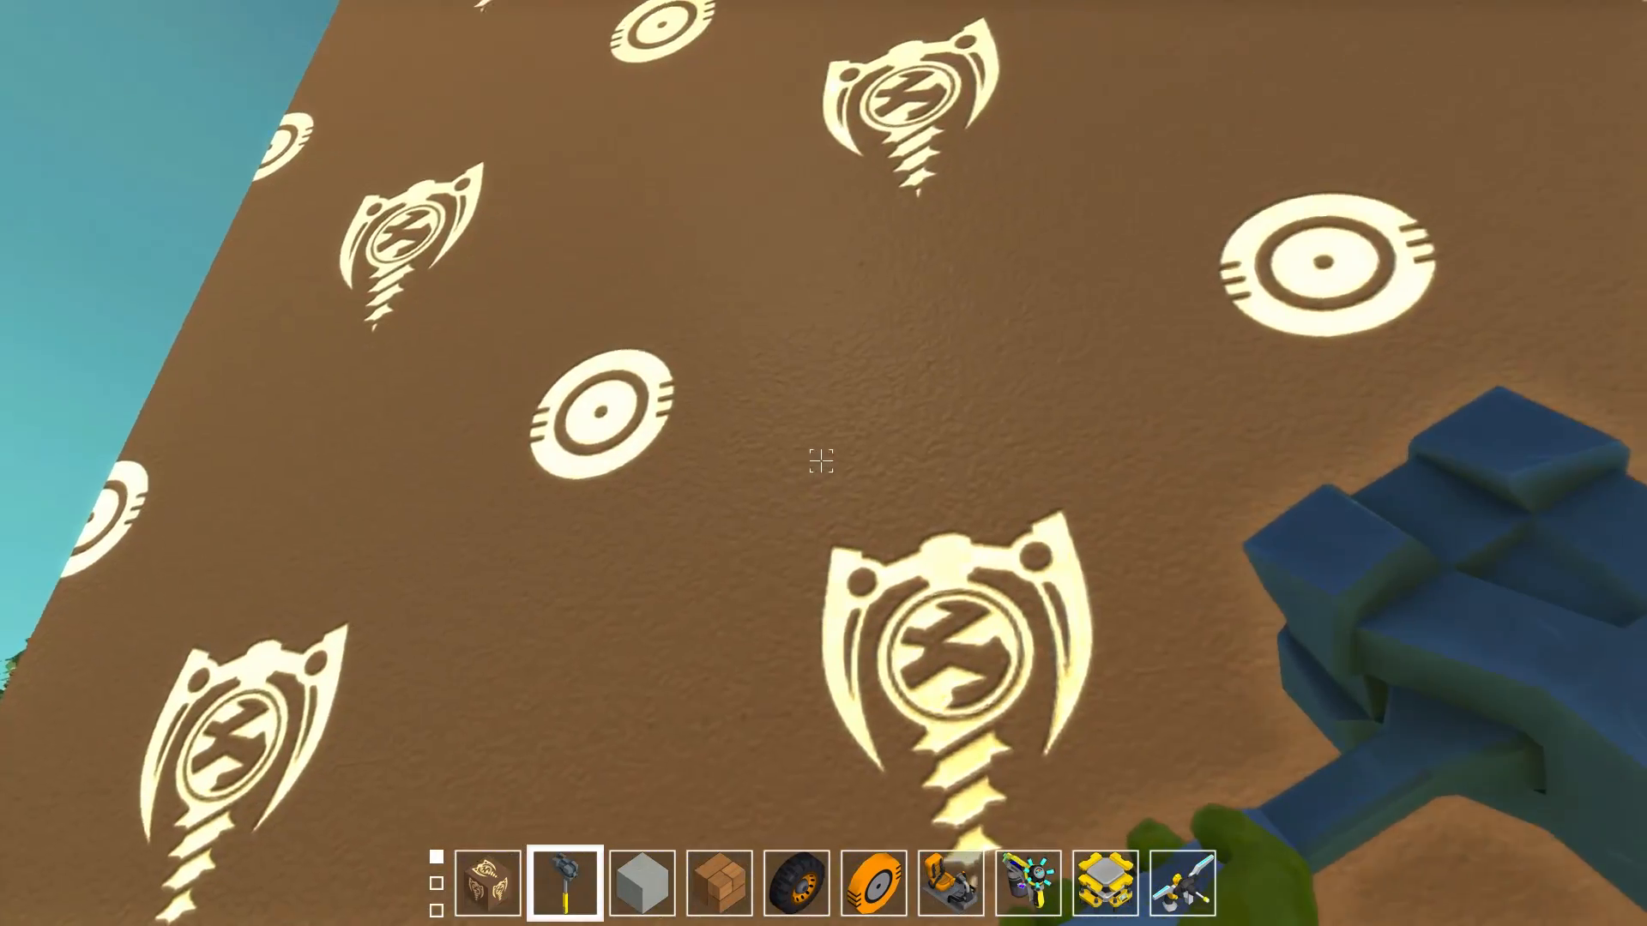
{"action": "key", "text": "s"}
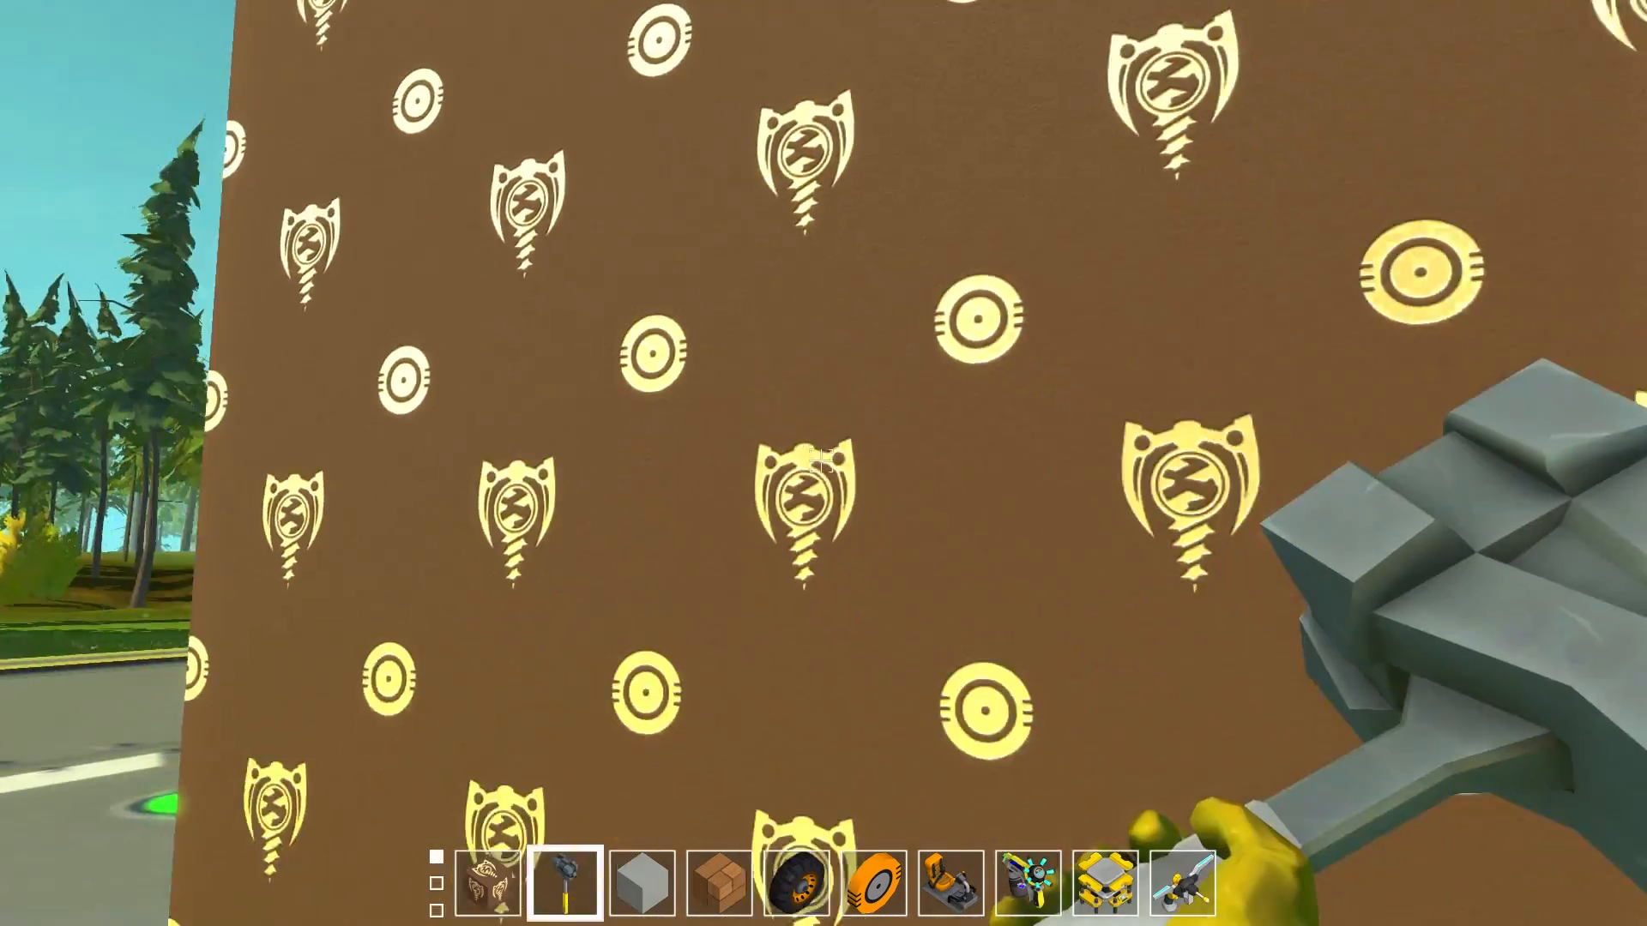
{"action": "key", "text": "s"}
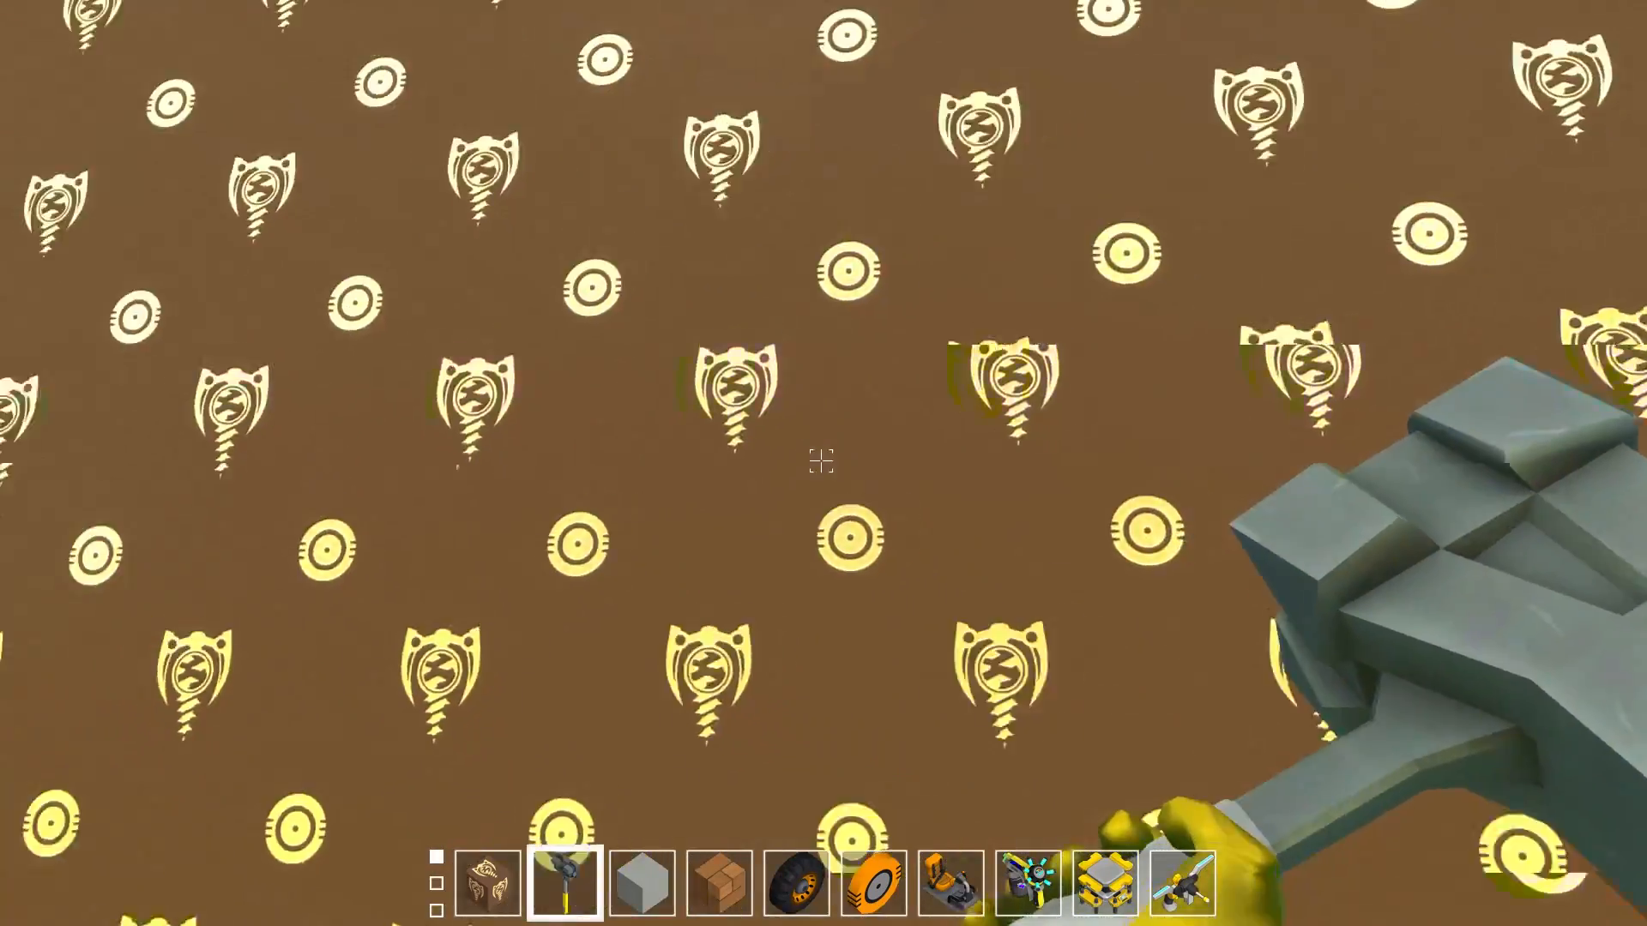
{"action": "key", "text": "w"}
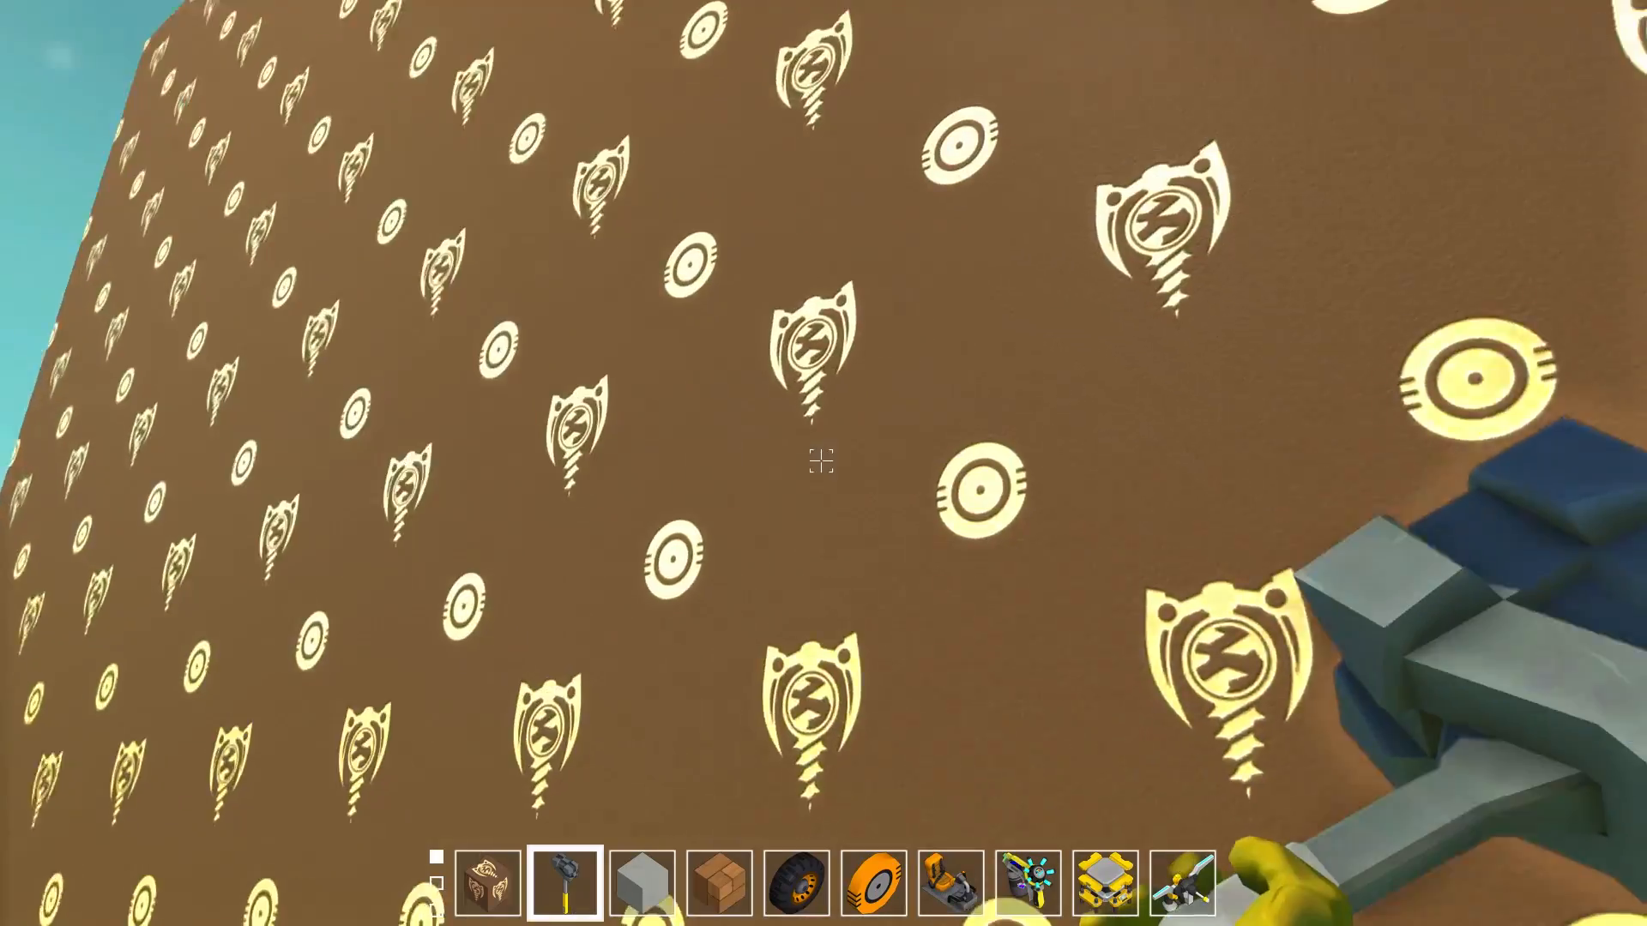
{"action": "key", "text": "s"}
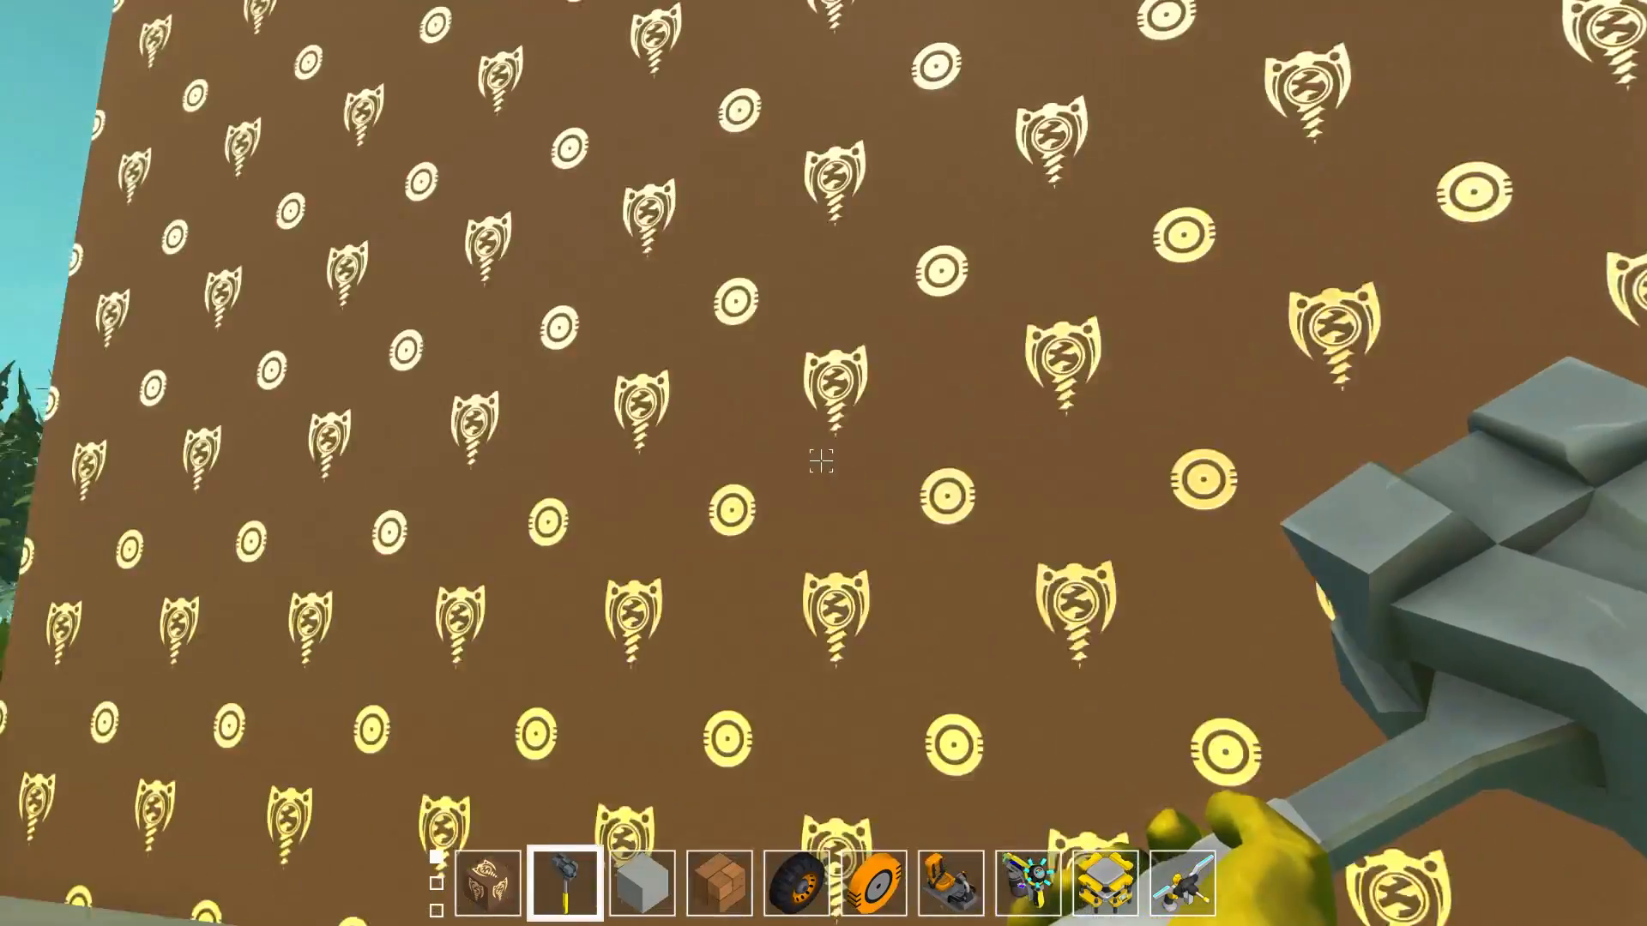
{"action": "key", "text": "s"}
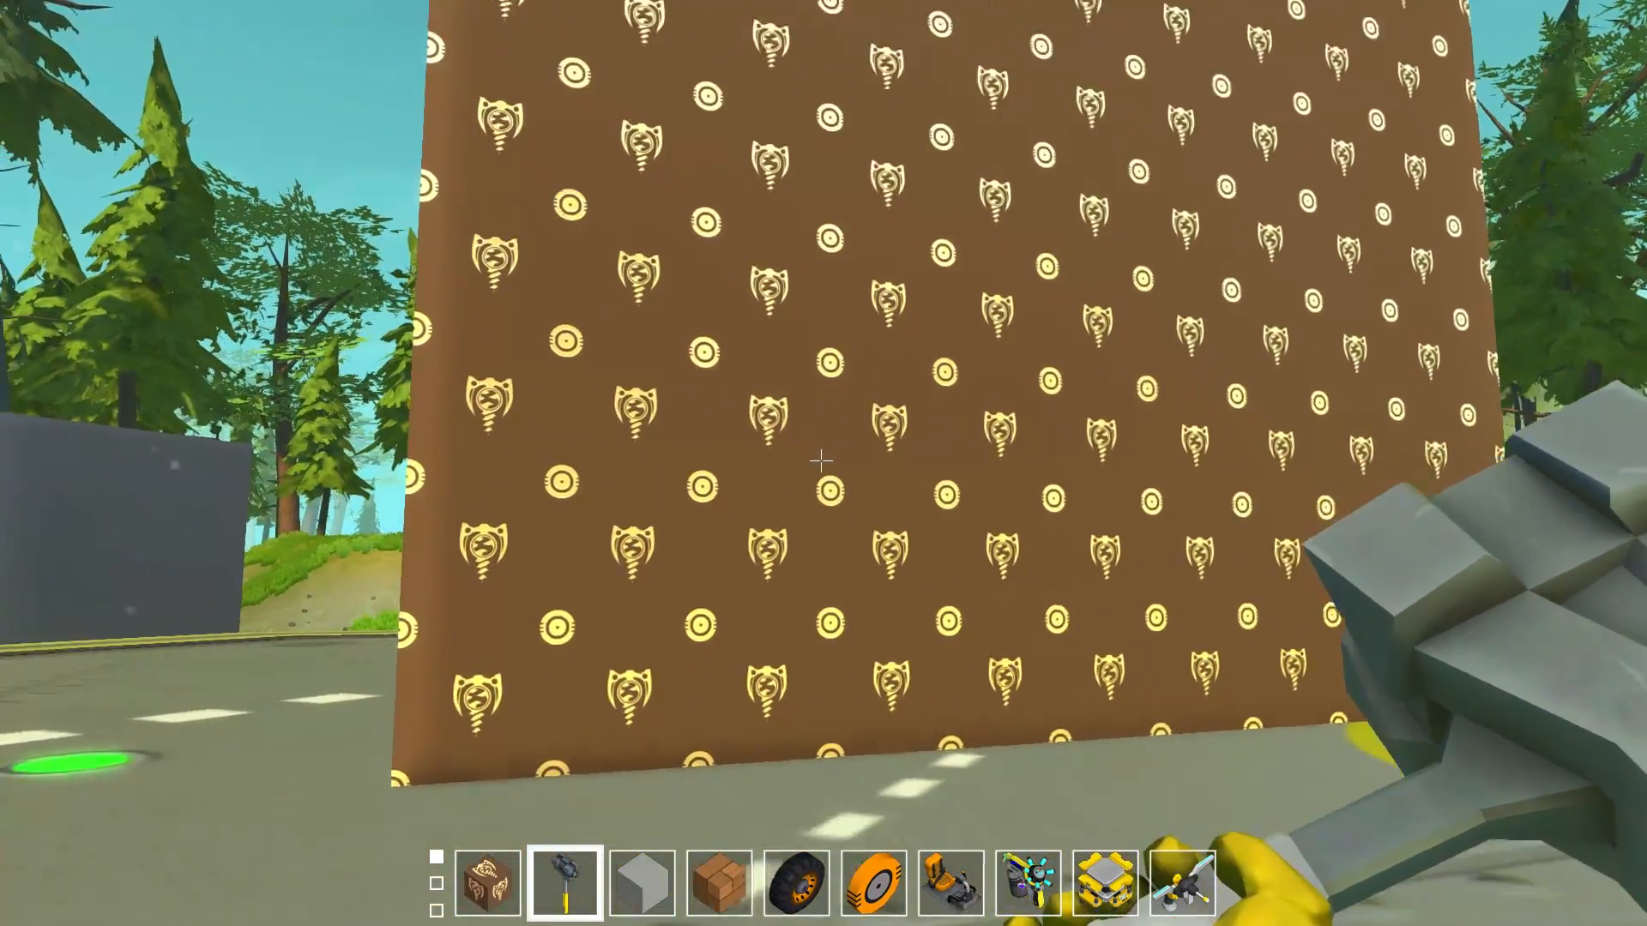
Paint most of the cube's front face light beige and over that black with the paint tool
{"action": "key", "text": "q"}
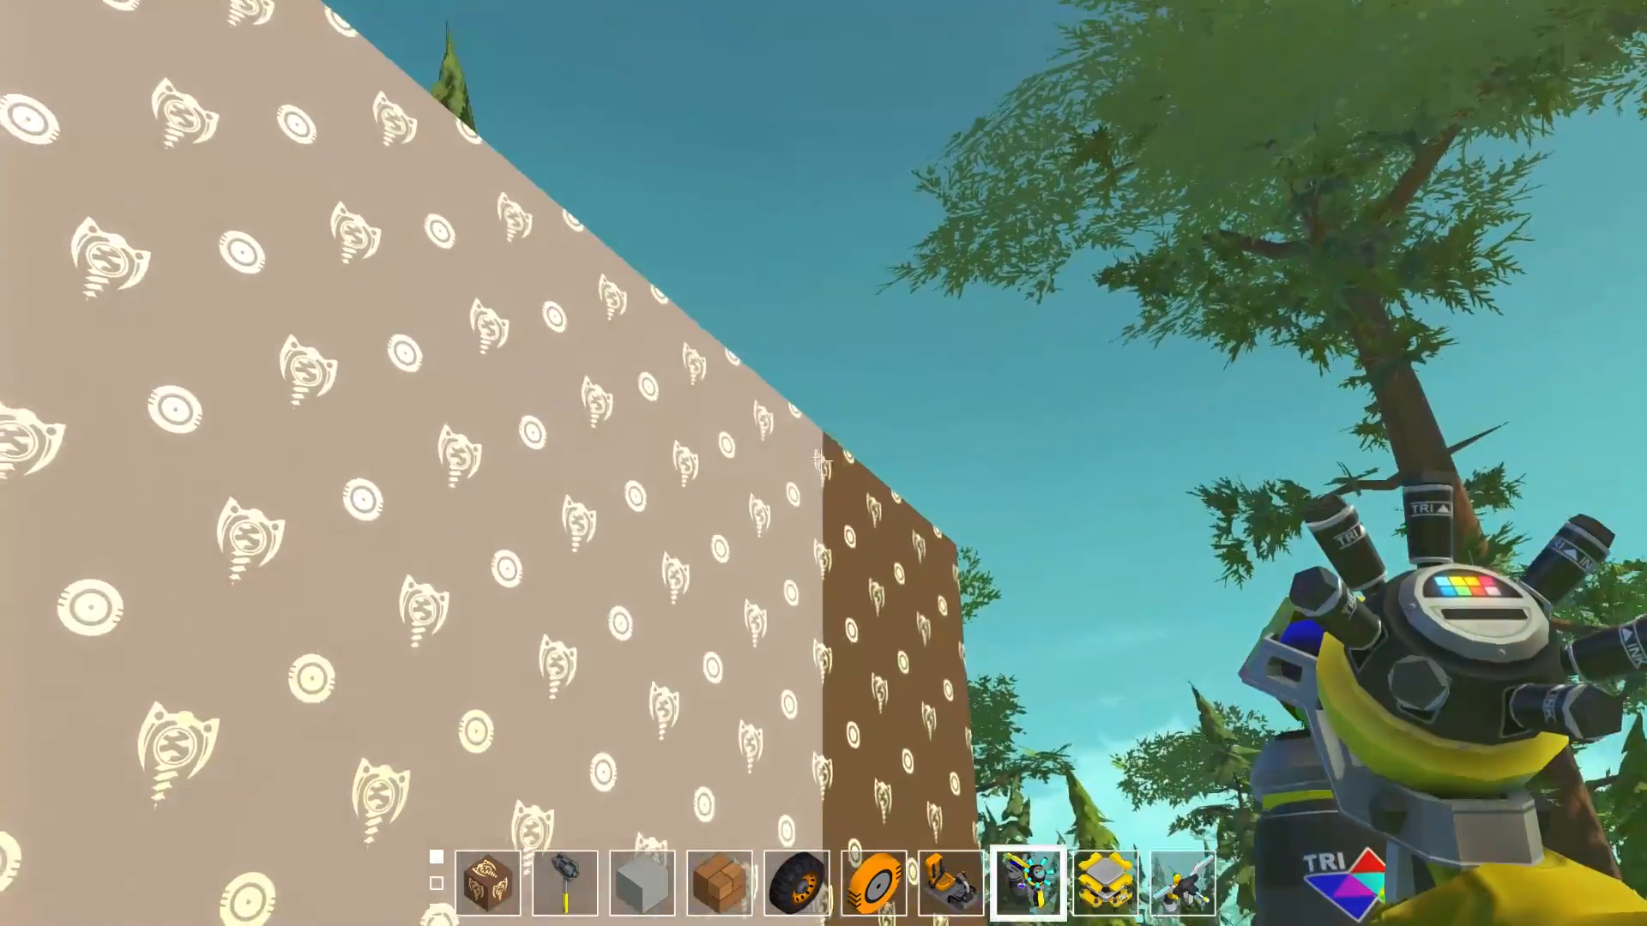
{"action": "left_click", "coordinate": [820, 461]}
{"action": "key", "text": "s"}
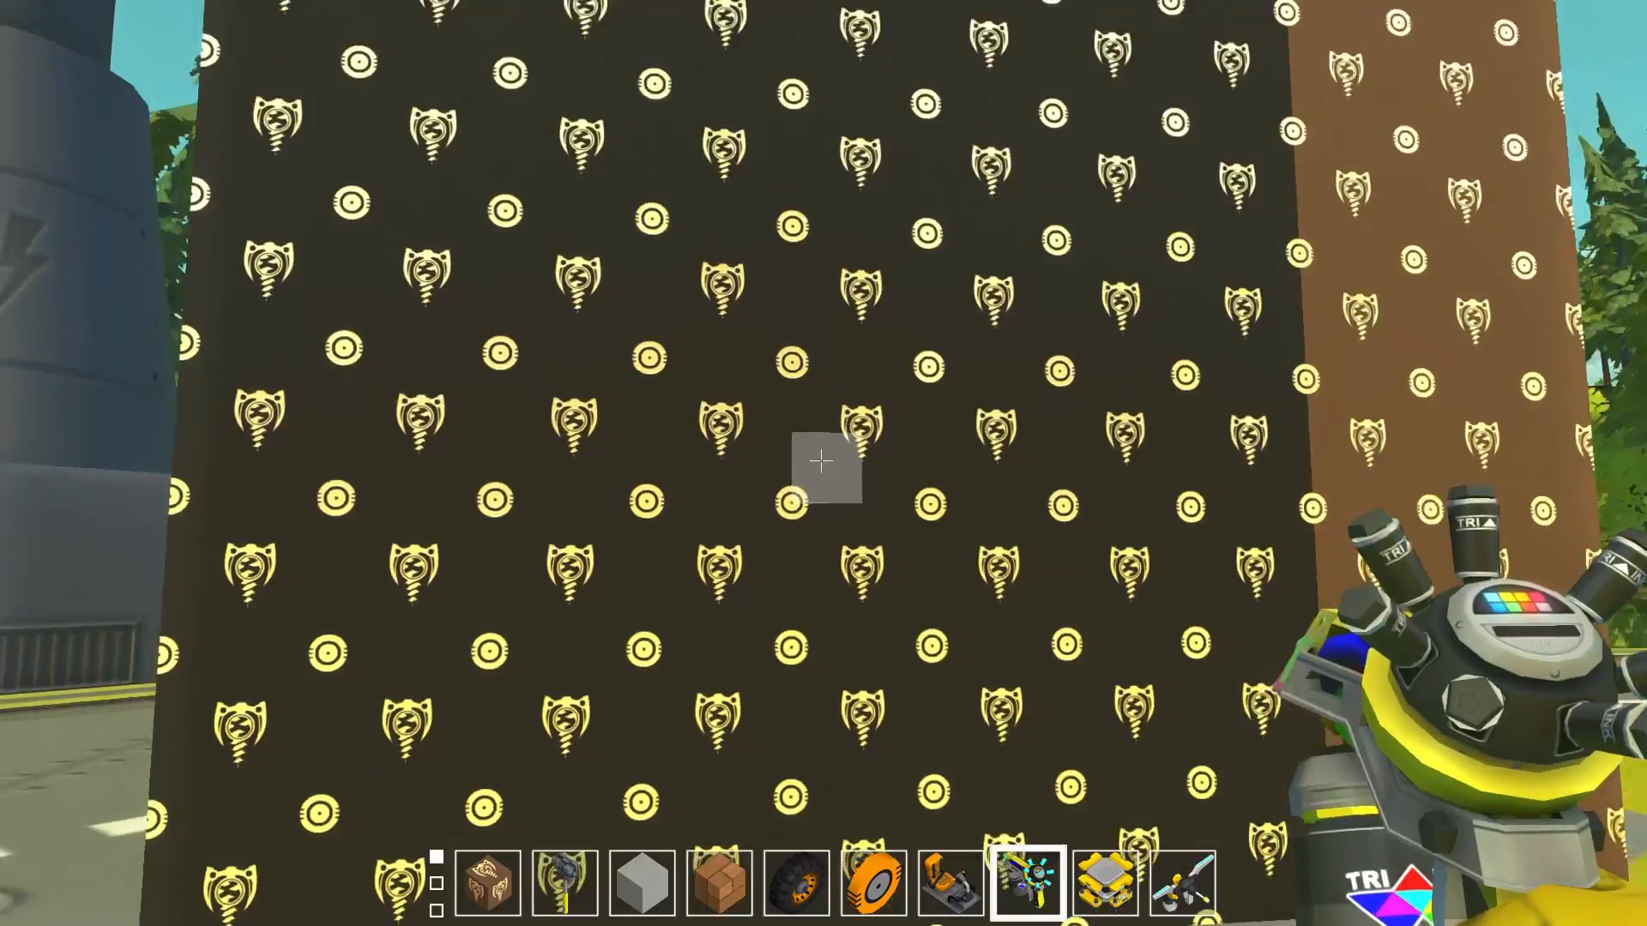
{"action": "key", "text": "w"}
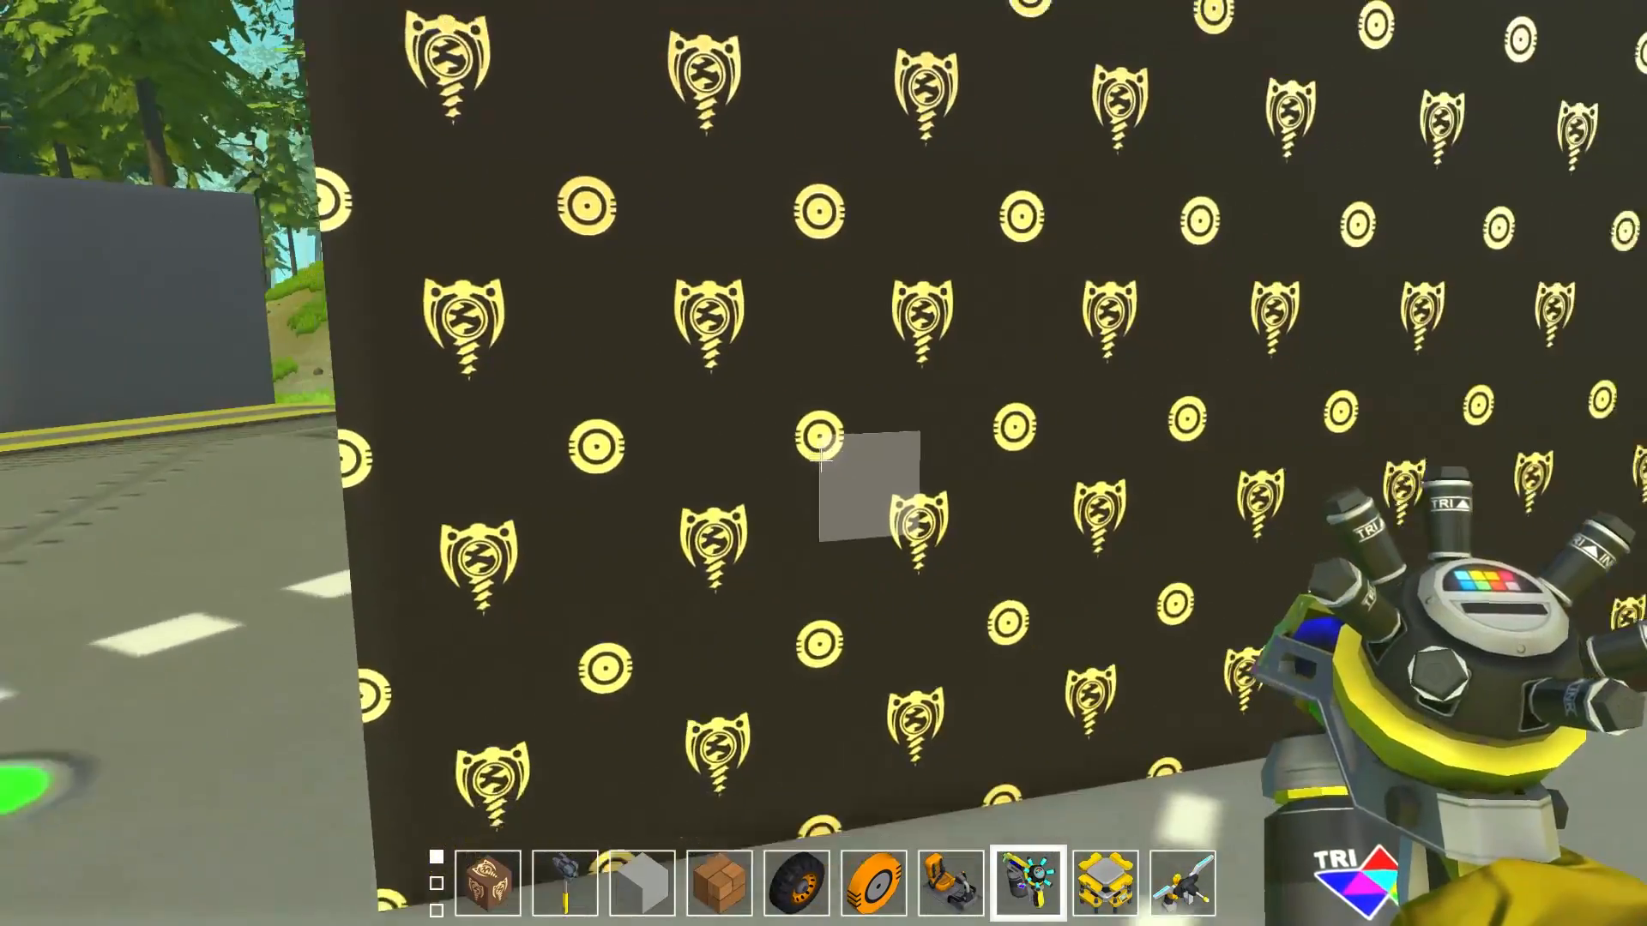
Change the paint colour to dark red and repaint the black section of the cube's front face
{"action": "key", "text": "q"}
{"action": "left_click", "coordinate": [1095, 519]}
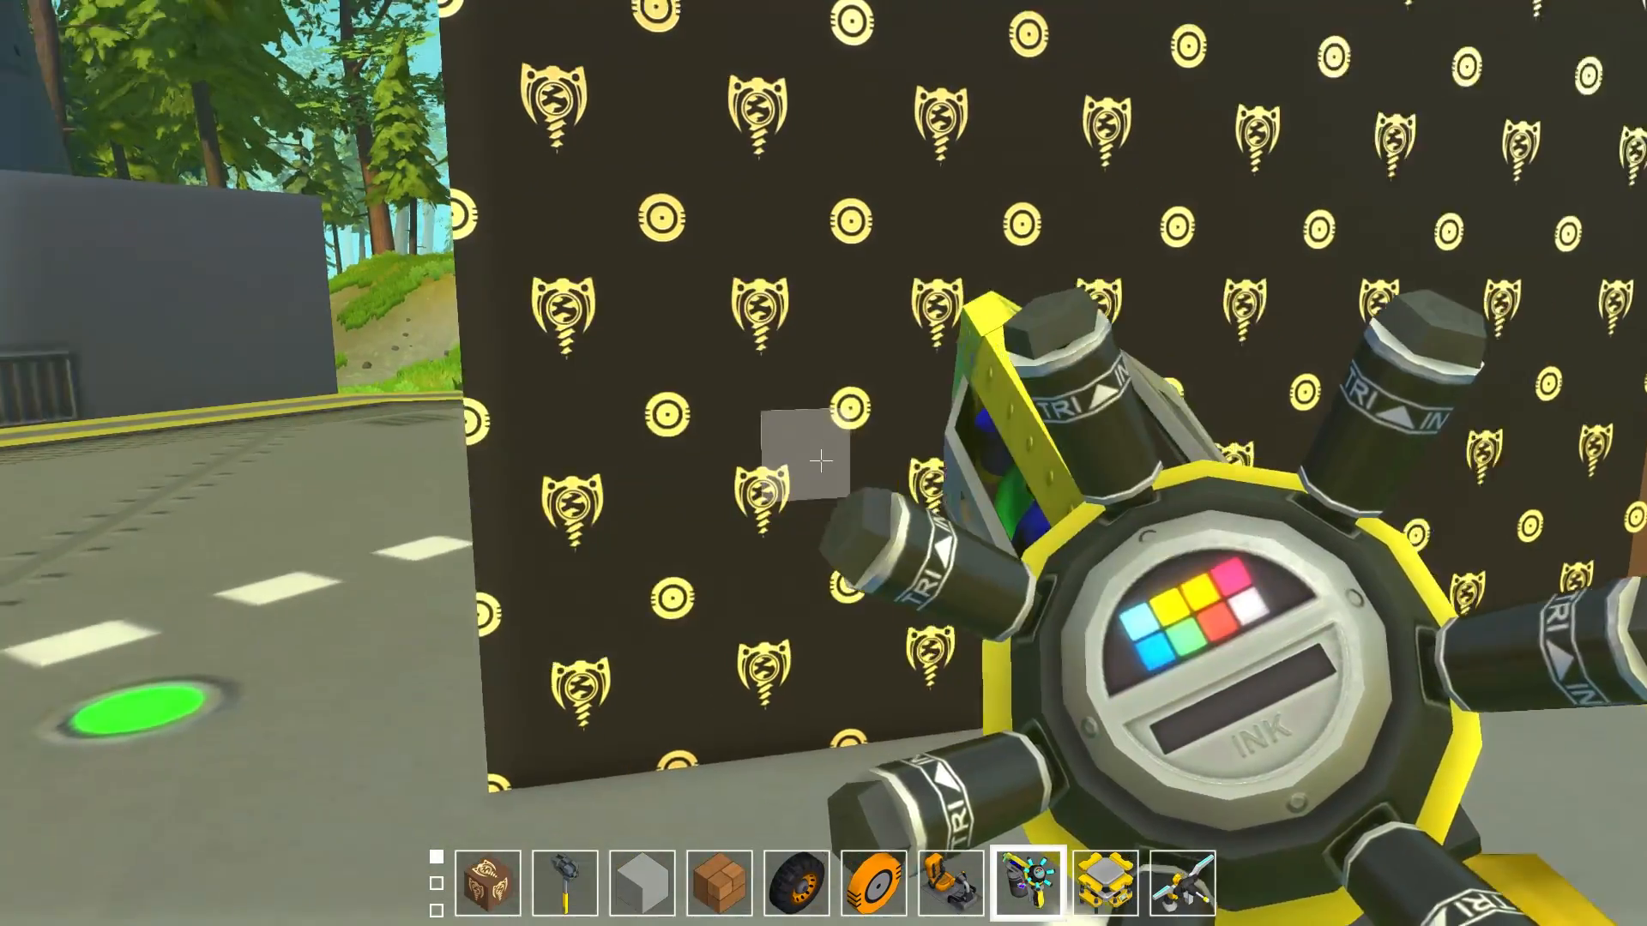
{"action": "left_click_drag", "start_coordinate": [821, 462], "coordinate": [821, 461]}
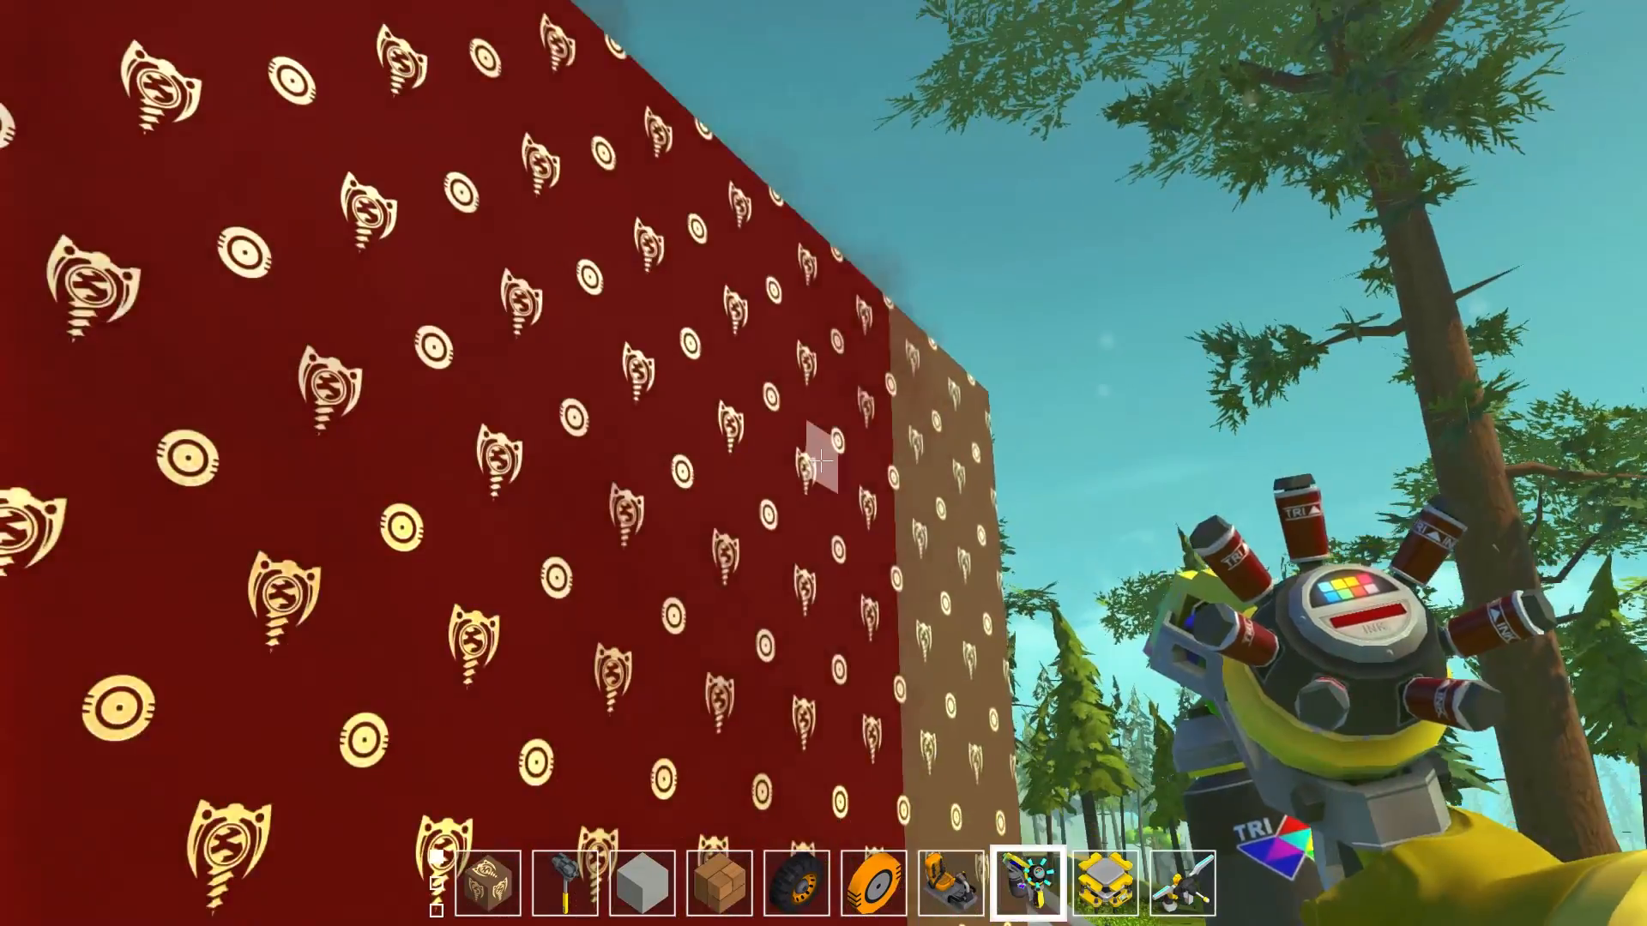
{"action": "key", "text": "w"}
{"action": "key", "text": "s"}
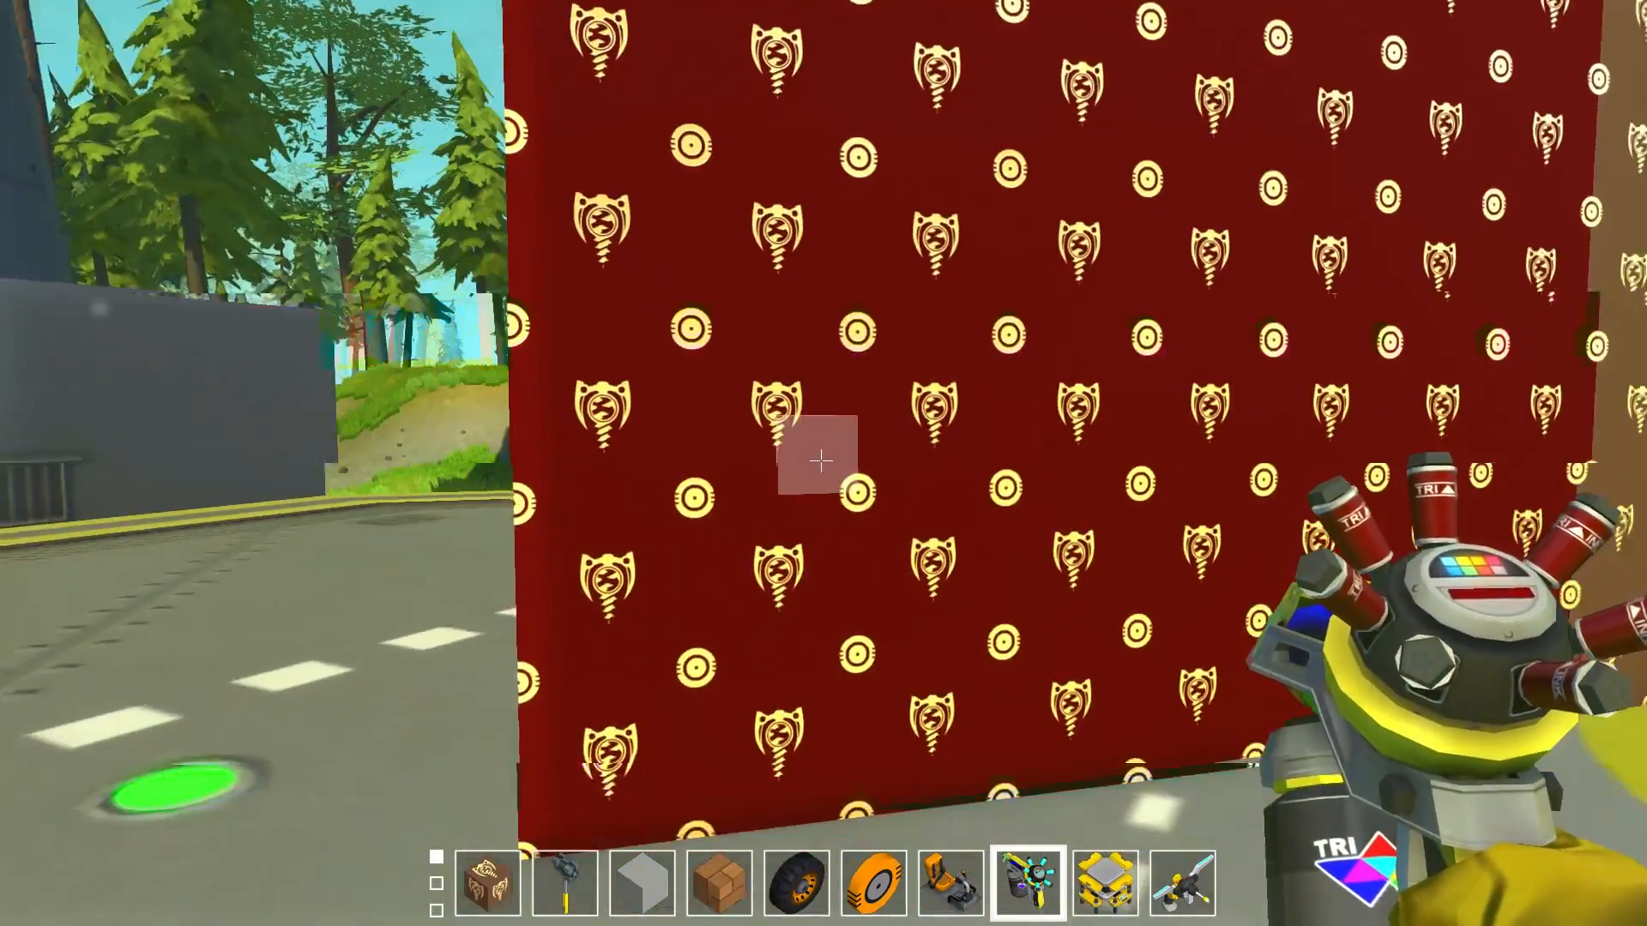
Change the paint colour to dark green and repaint the red section of the cube's front face
{"action": "key", "text": "q"}
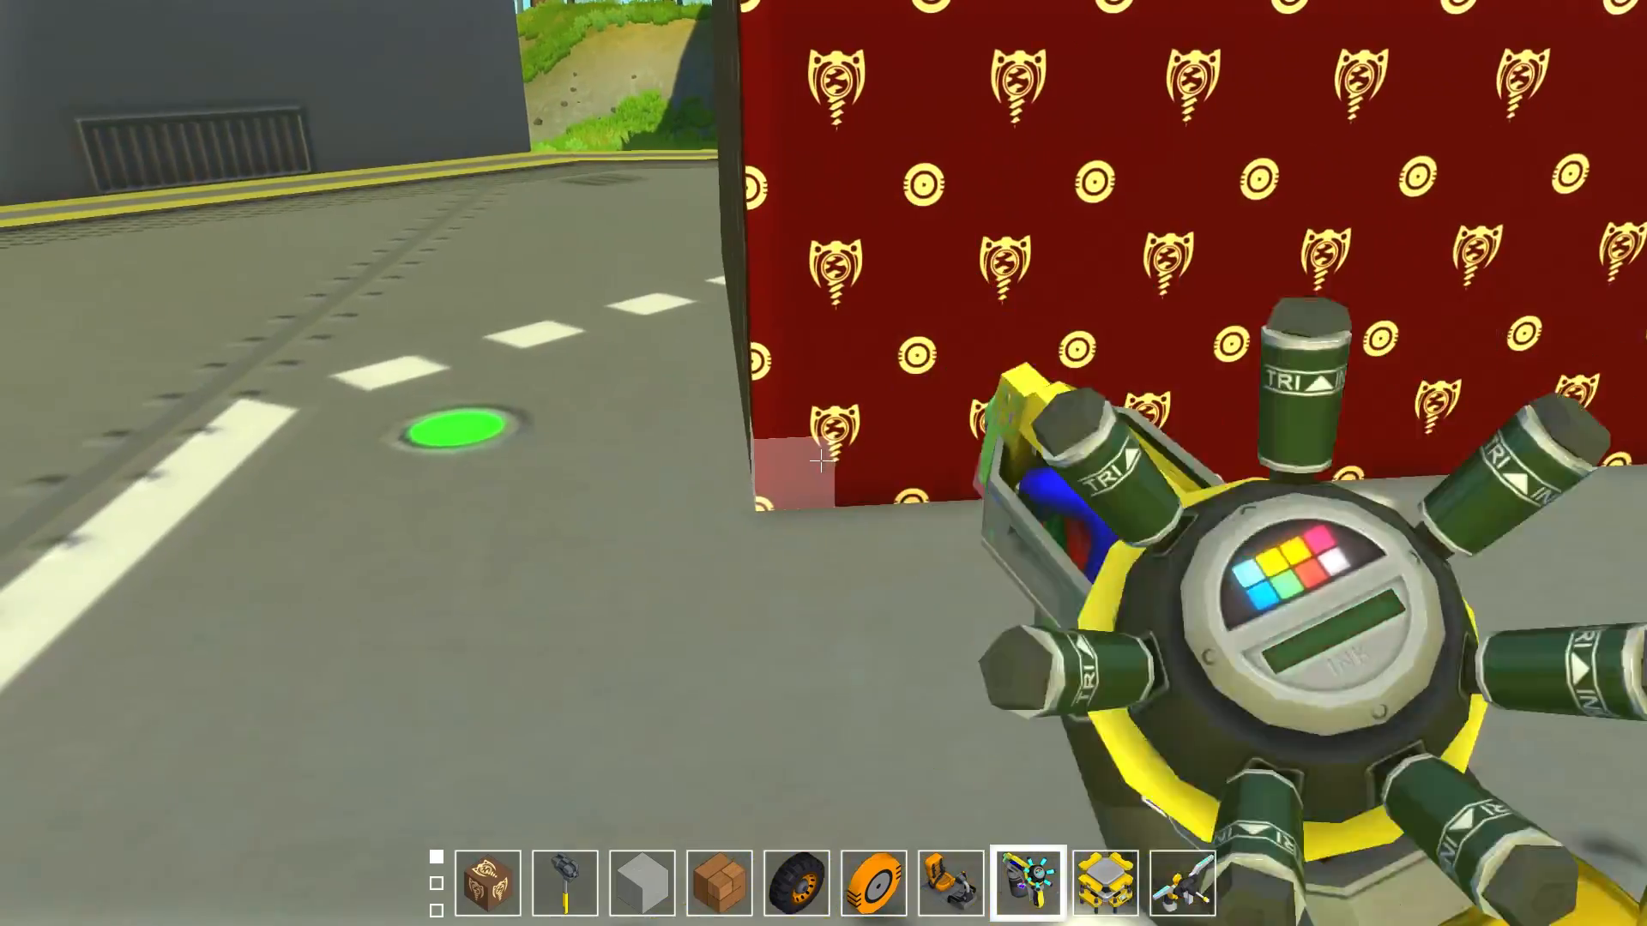
{"action": "left_click_drag", "start_coordinate": [821, 462], "coordinate": [821, 462]}
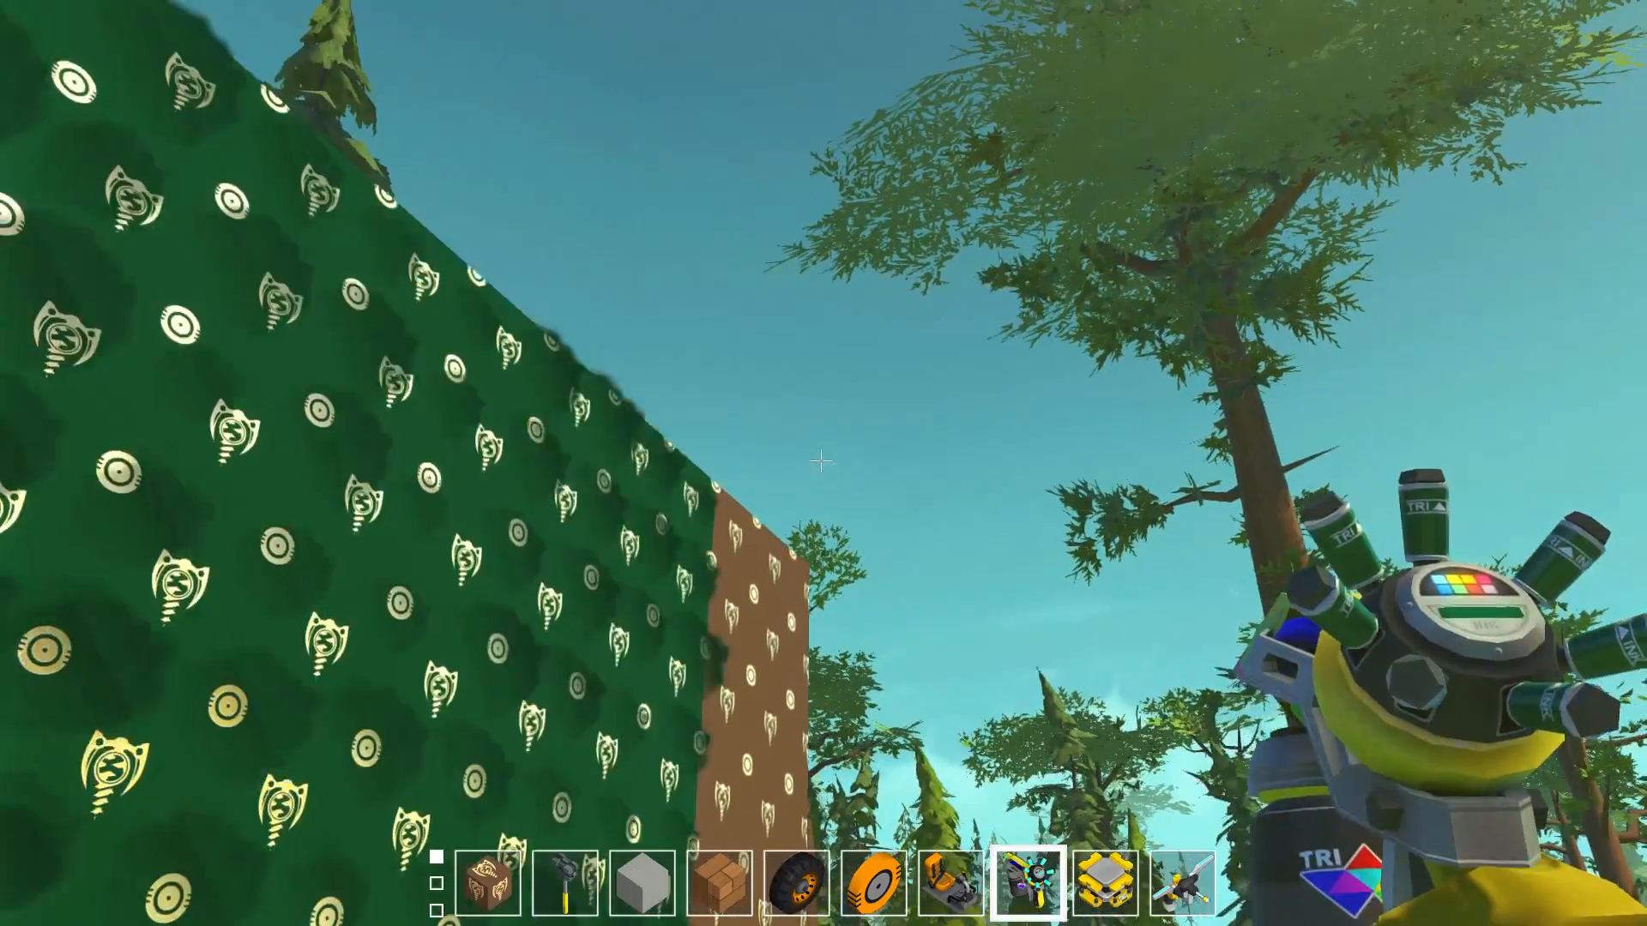
{"action": "key", "text": "w"}
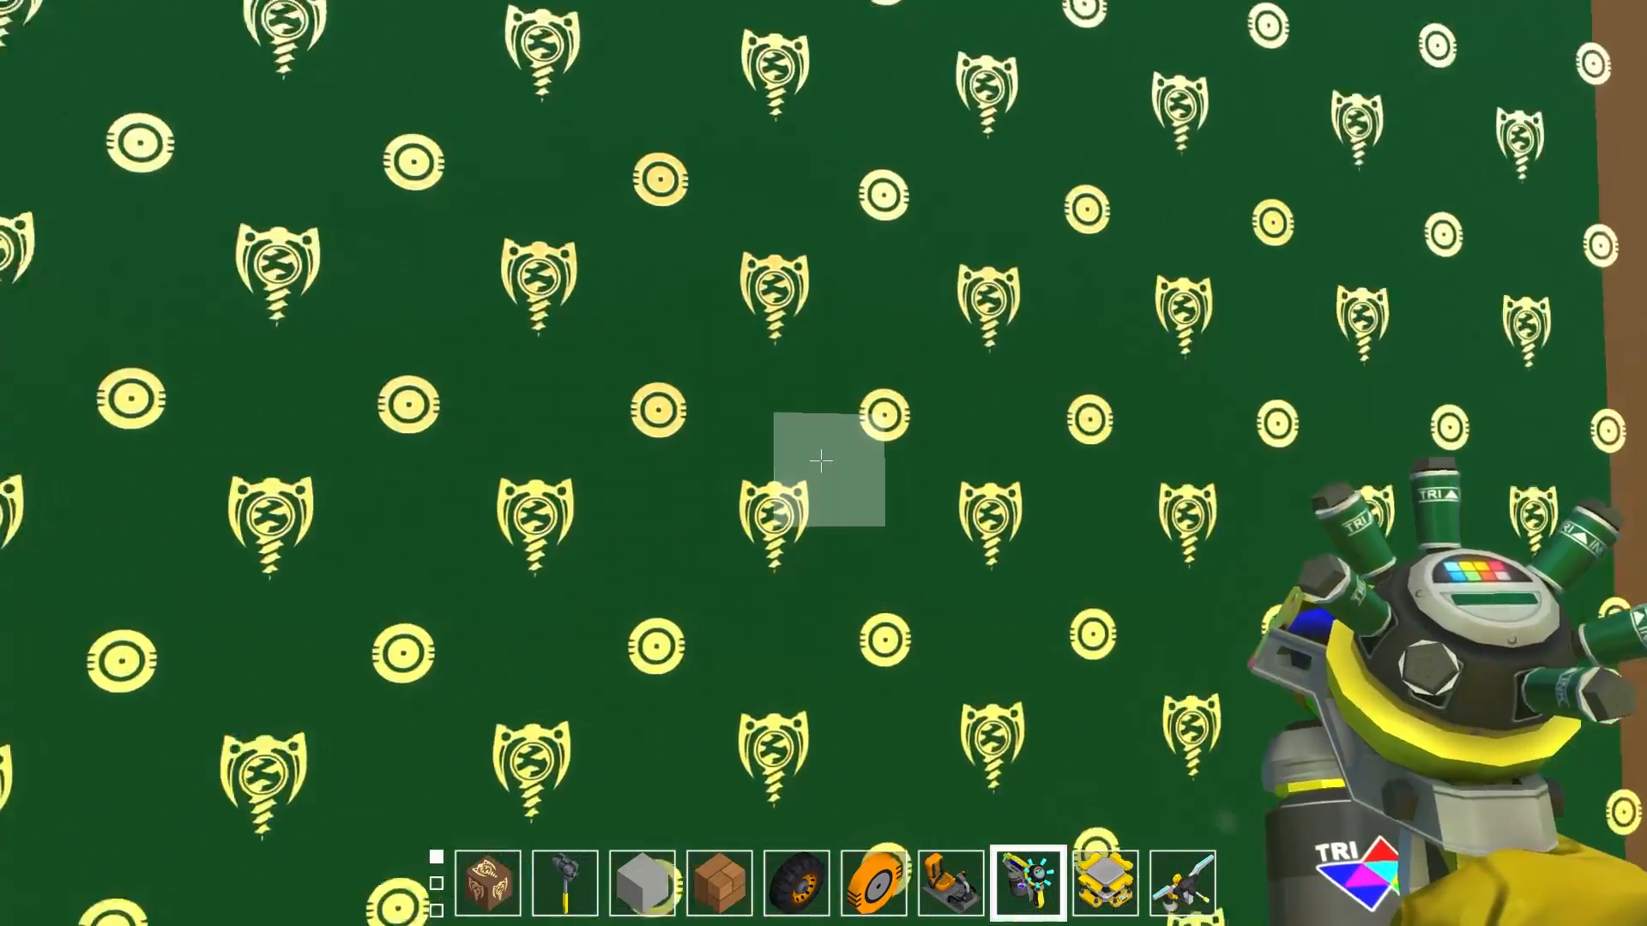
{"action": "key", "text": "s"}
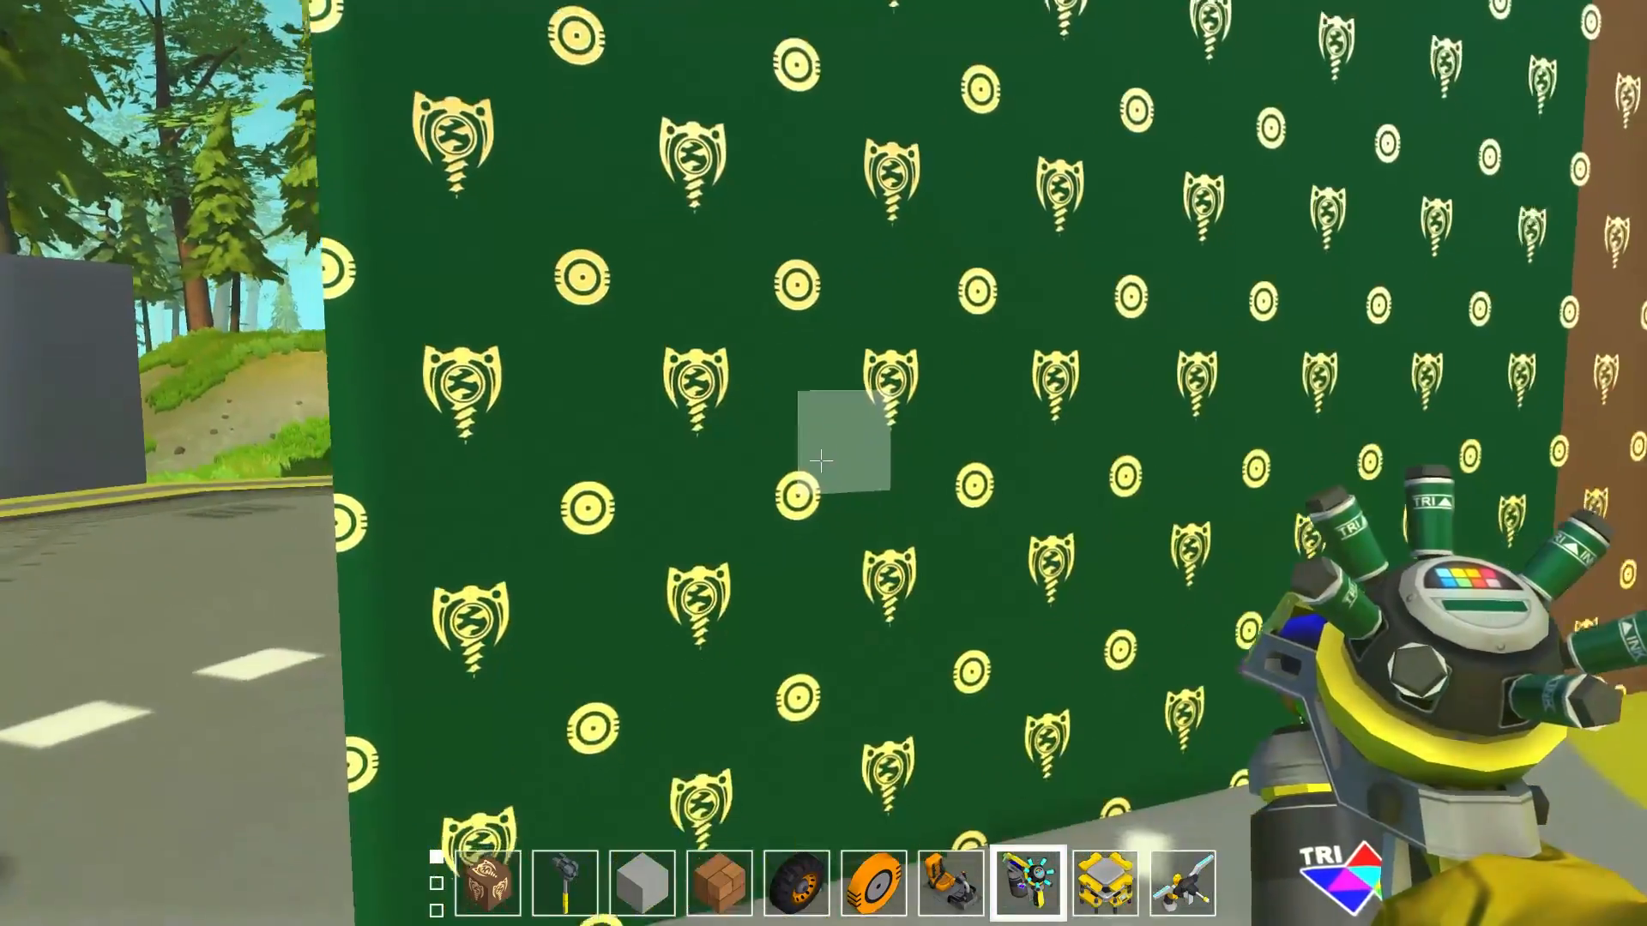
Change the paint colour to dark blue, repaint the green section of the cube and check it from several distances
{"action": "key", "text": "q"}
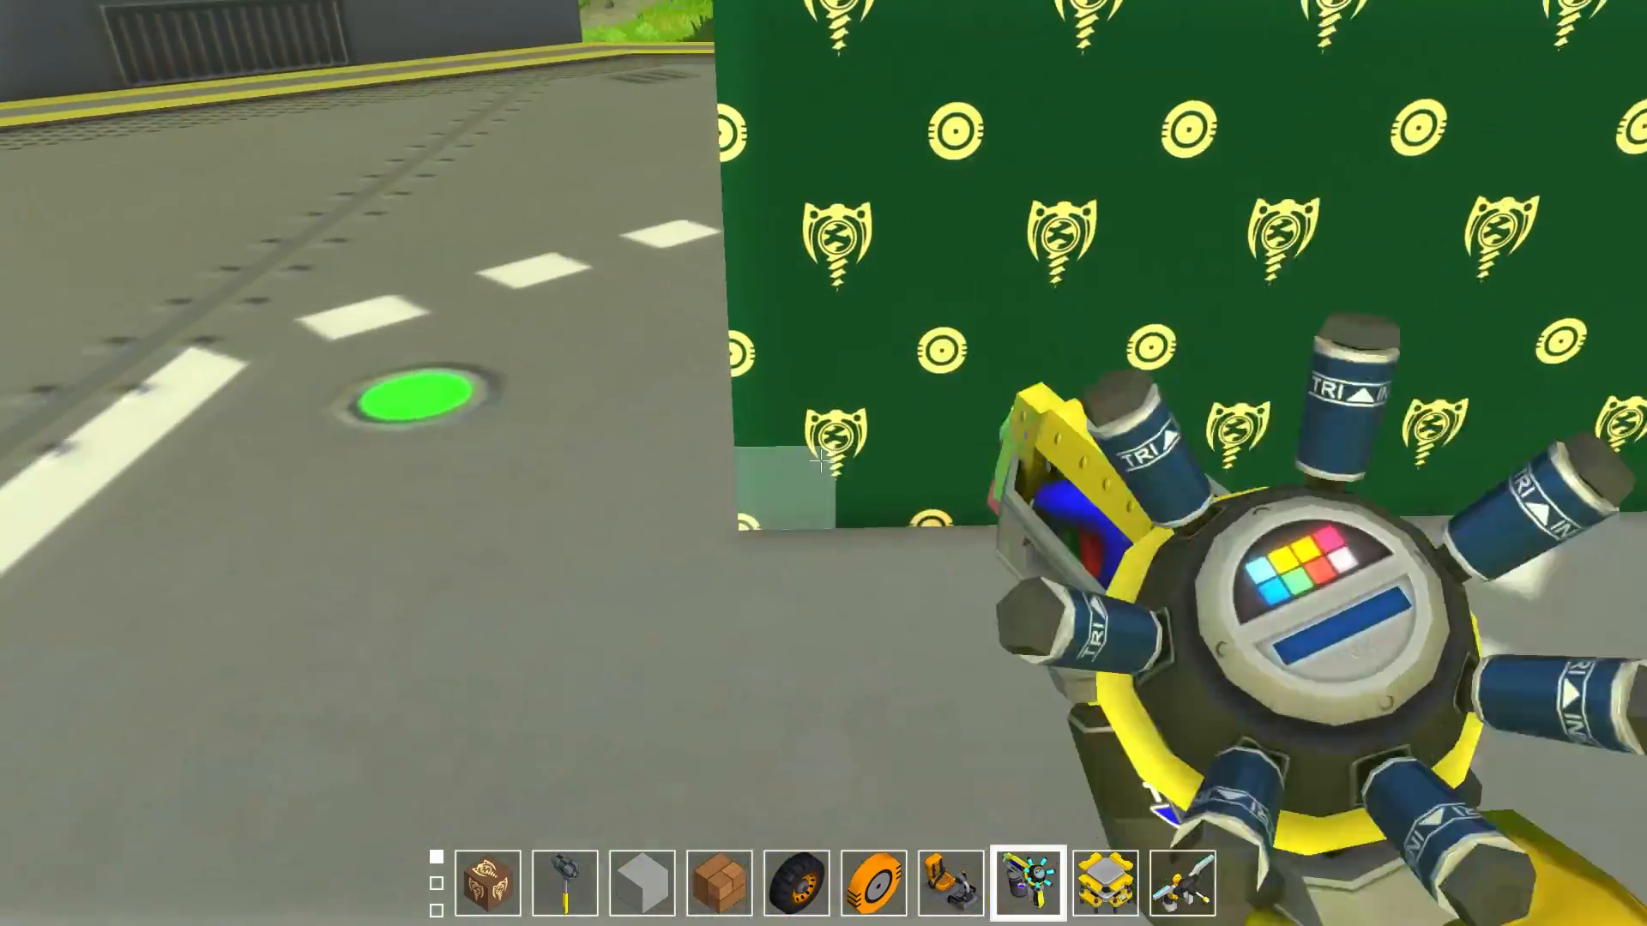
{"action": "left_click_drag", "start_coordinate": [820, 461], "coordinate": [821, 462]}
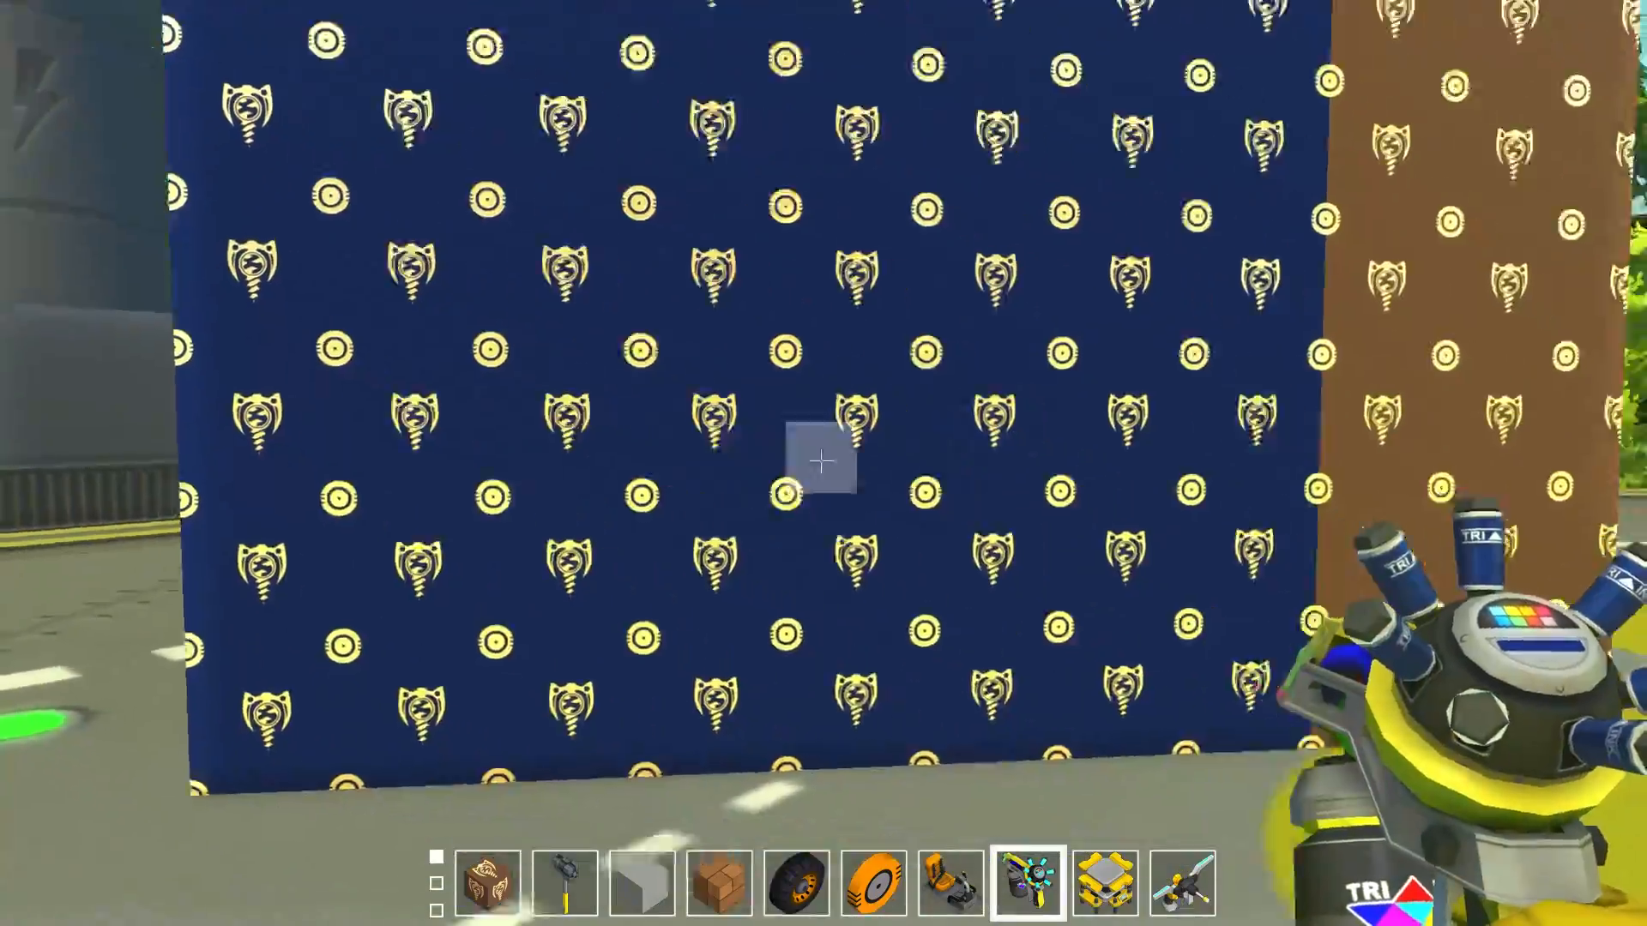
{"action": "key", "text": "s"}
{"action": "key", "text": "w"}
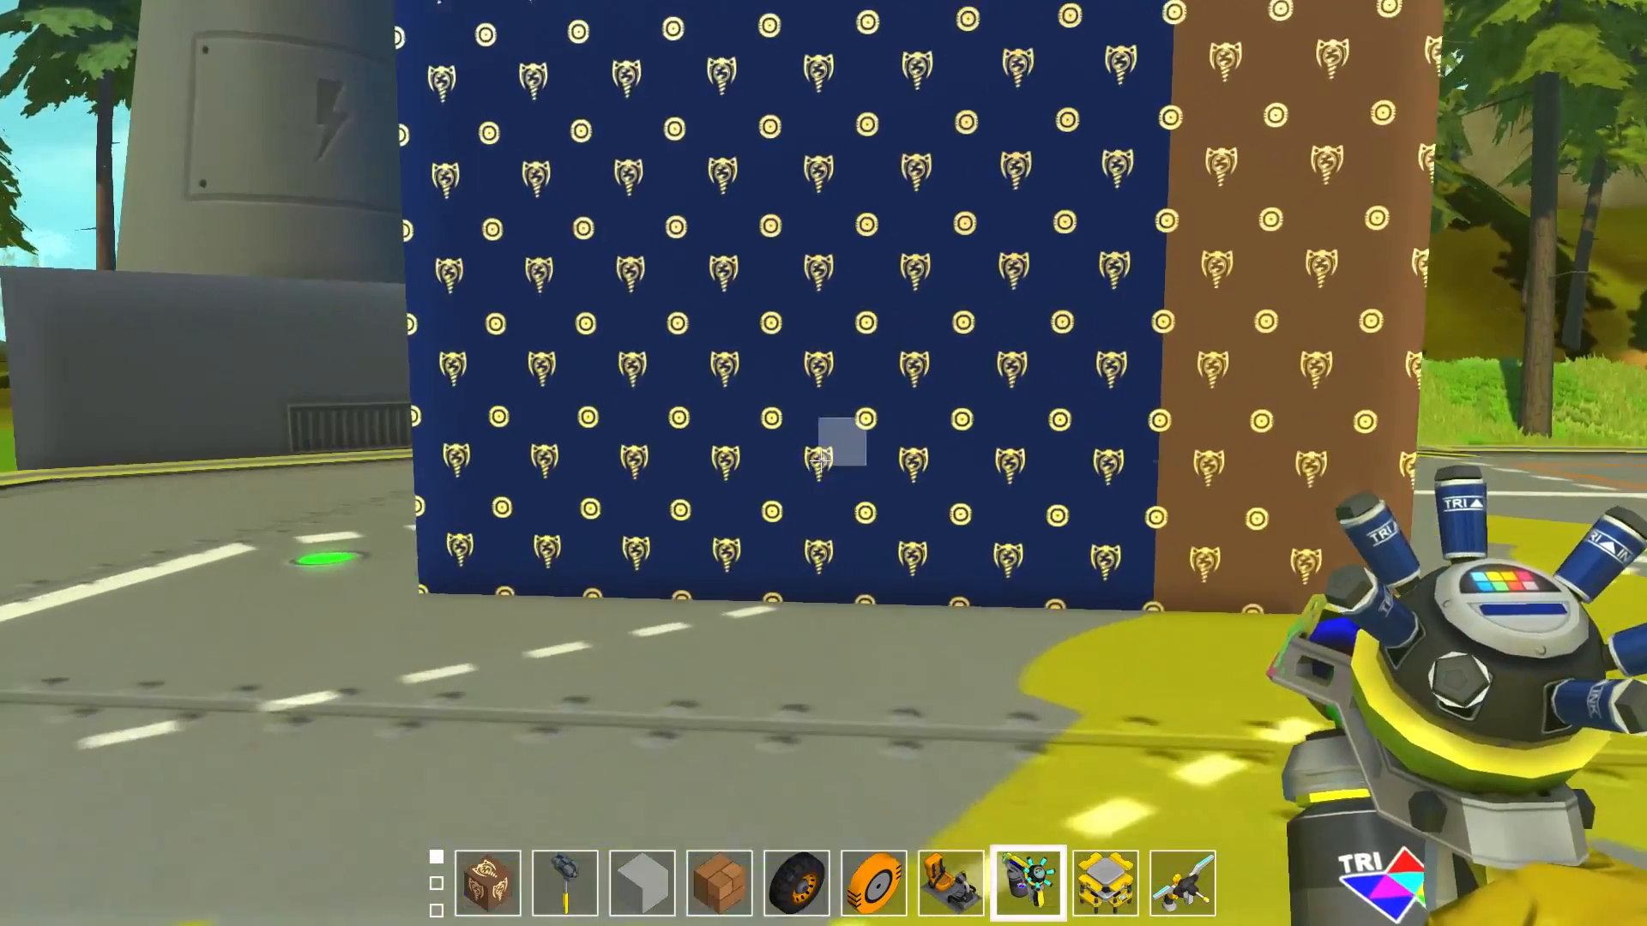
{"action": "key", "text": "s"}
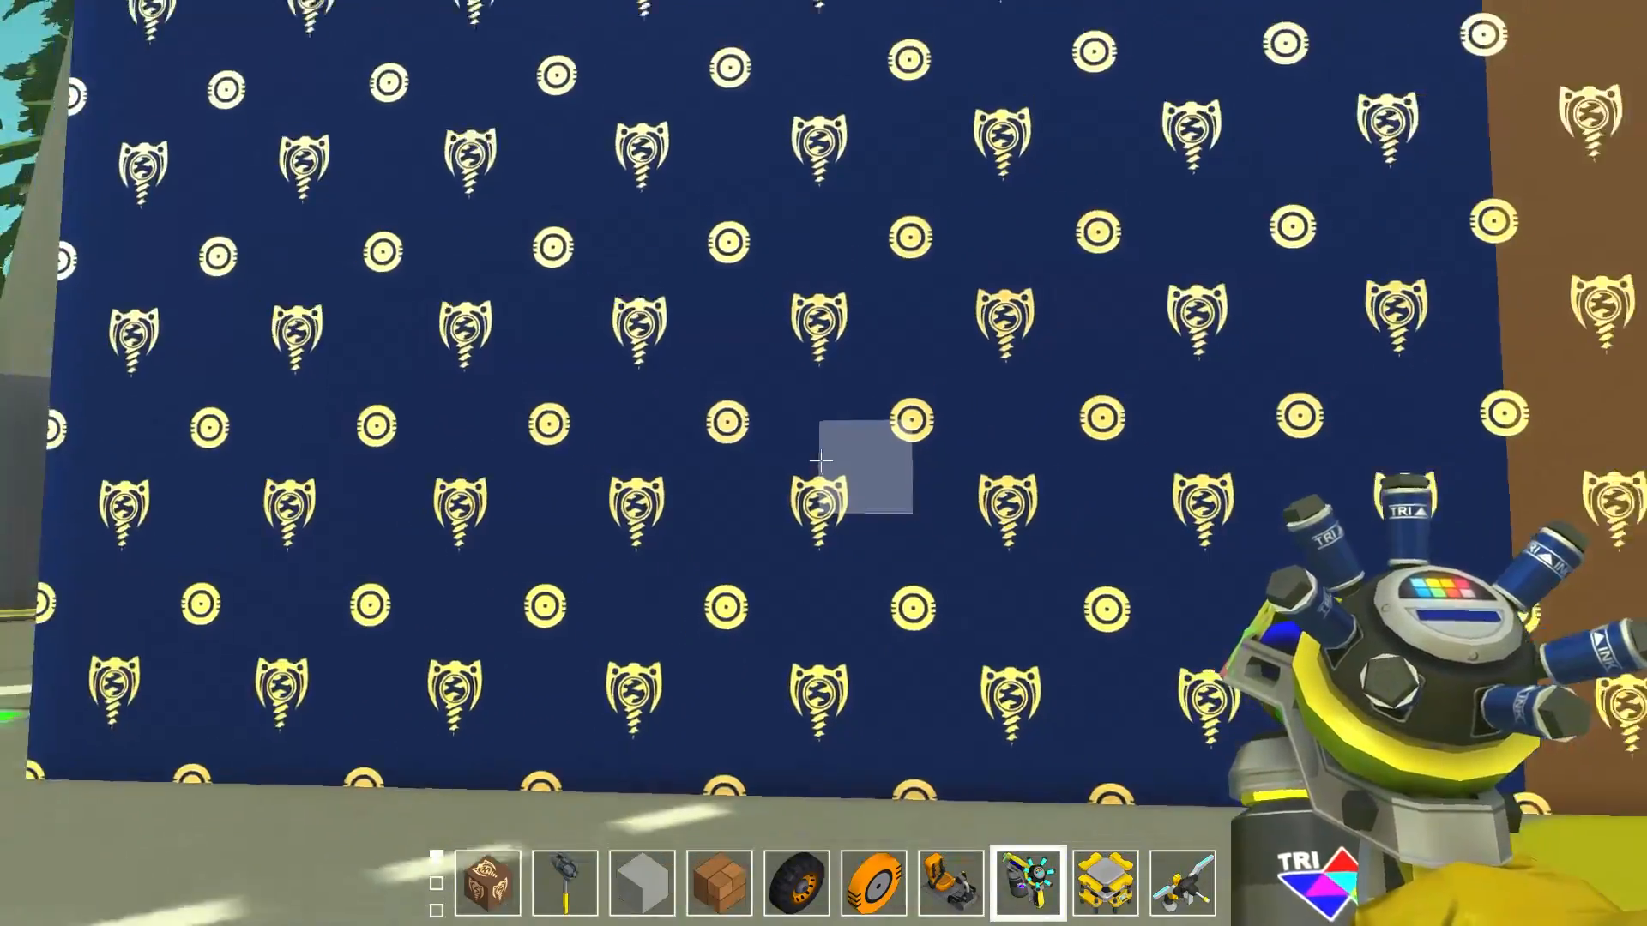
{"action": "key", "text": "w"}
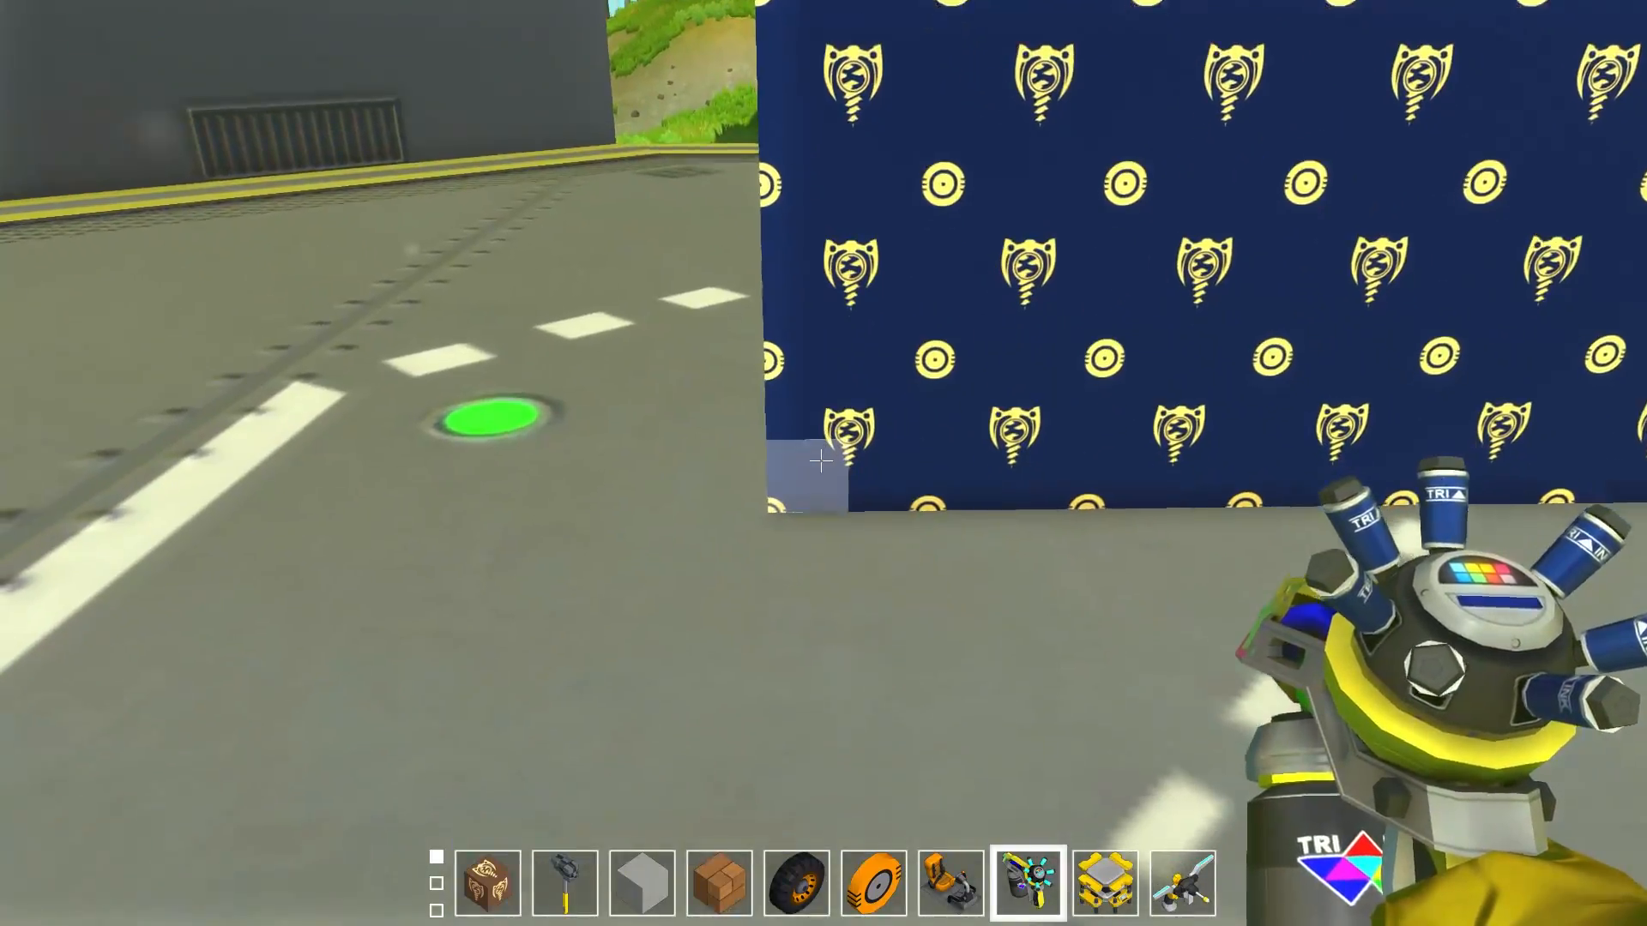
Strip the blue paint from the cube and inspect the original brown patterned material
{"action": "left_click_drag", "start_coordinate": [821, 461], "coordinate": [821, 462]}
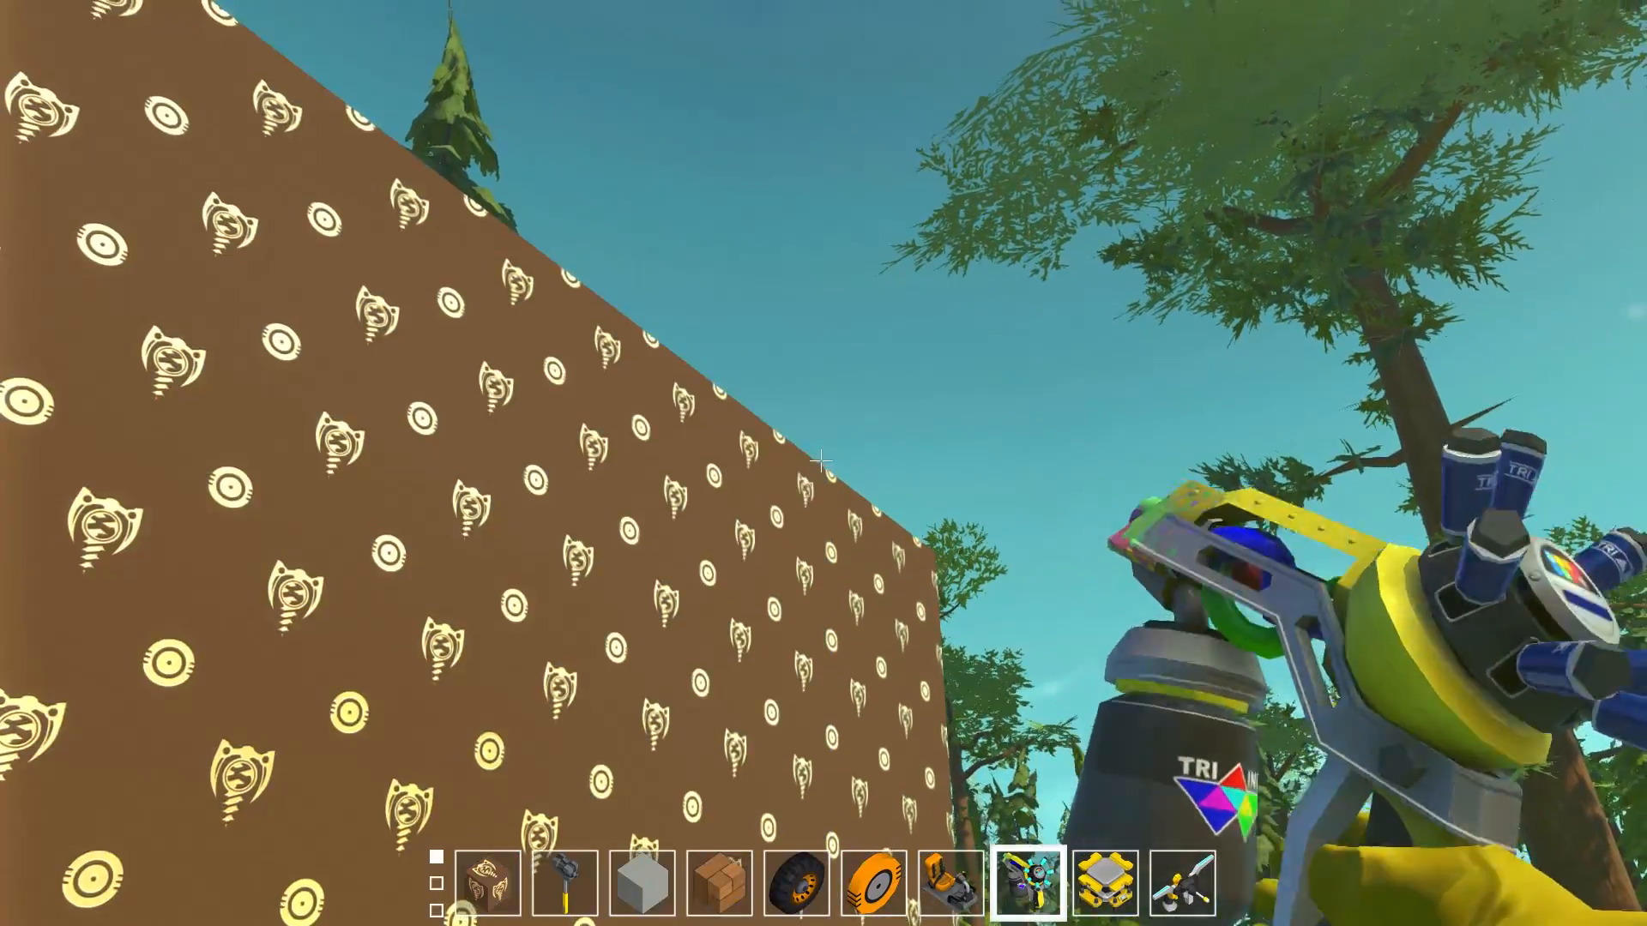
{"action": "key", "text": "s"}
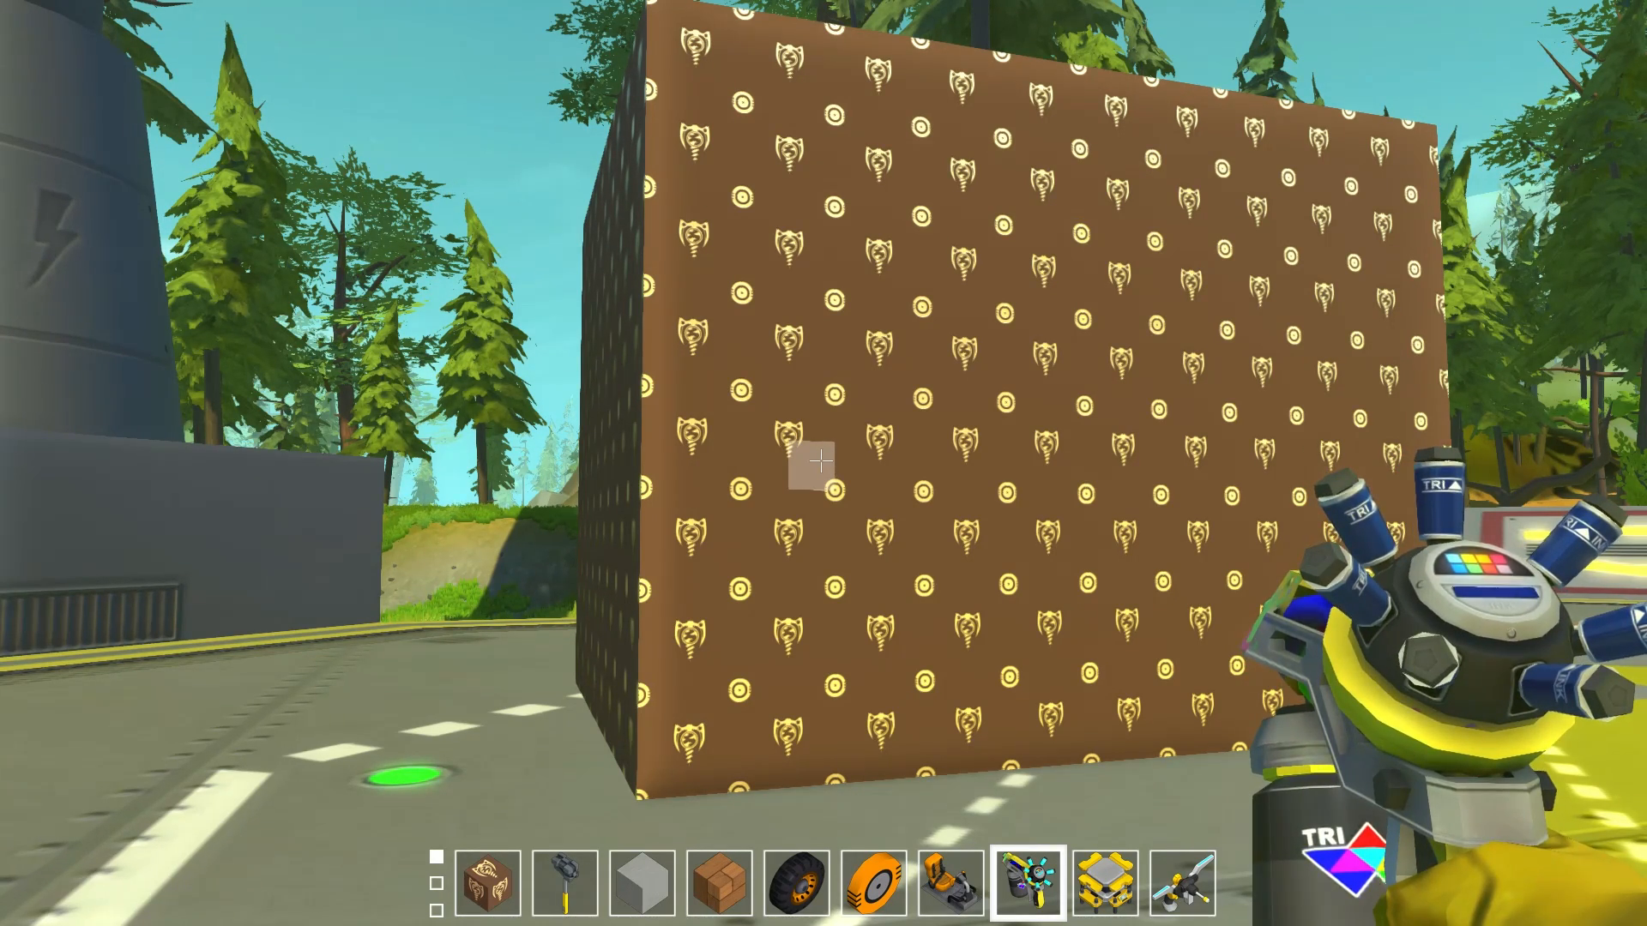
{"action": "key", "text": "w"}
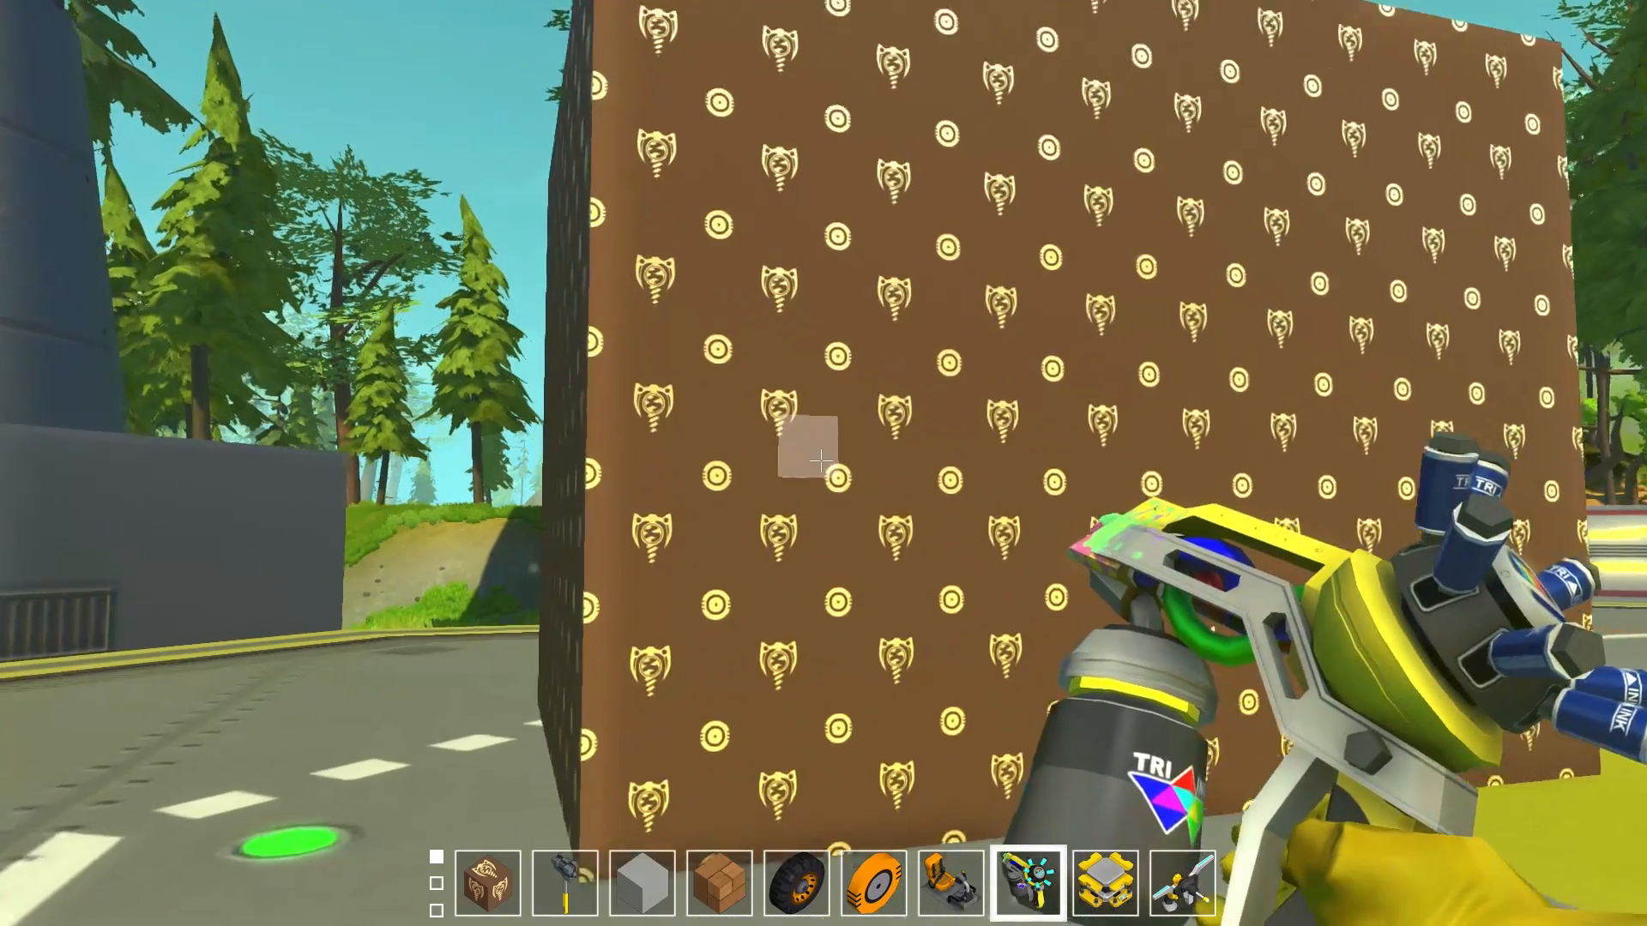
{"action": "key", "text": "s"}
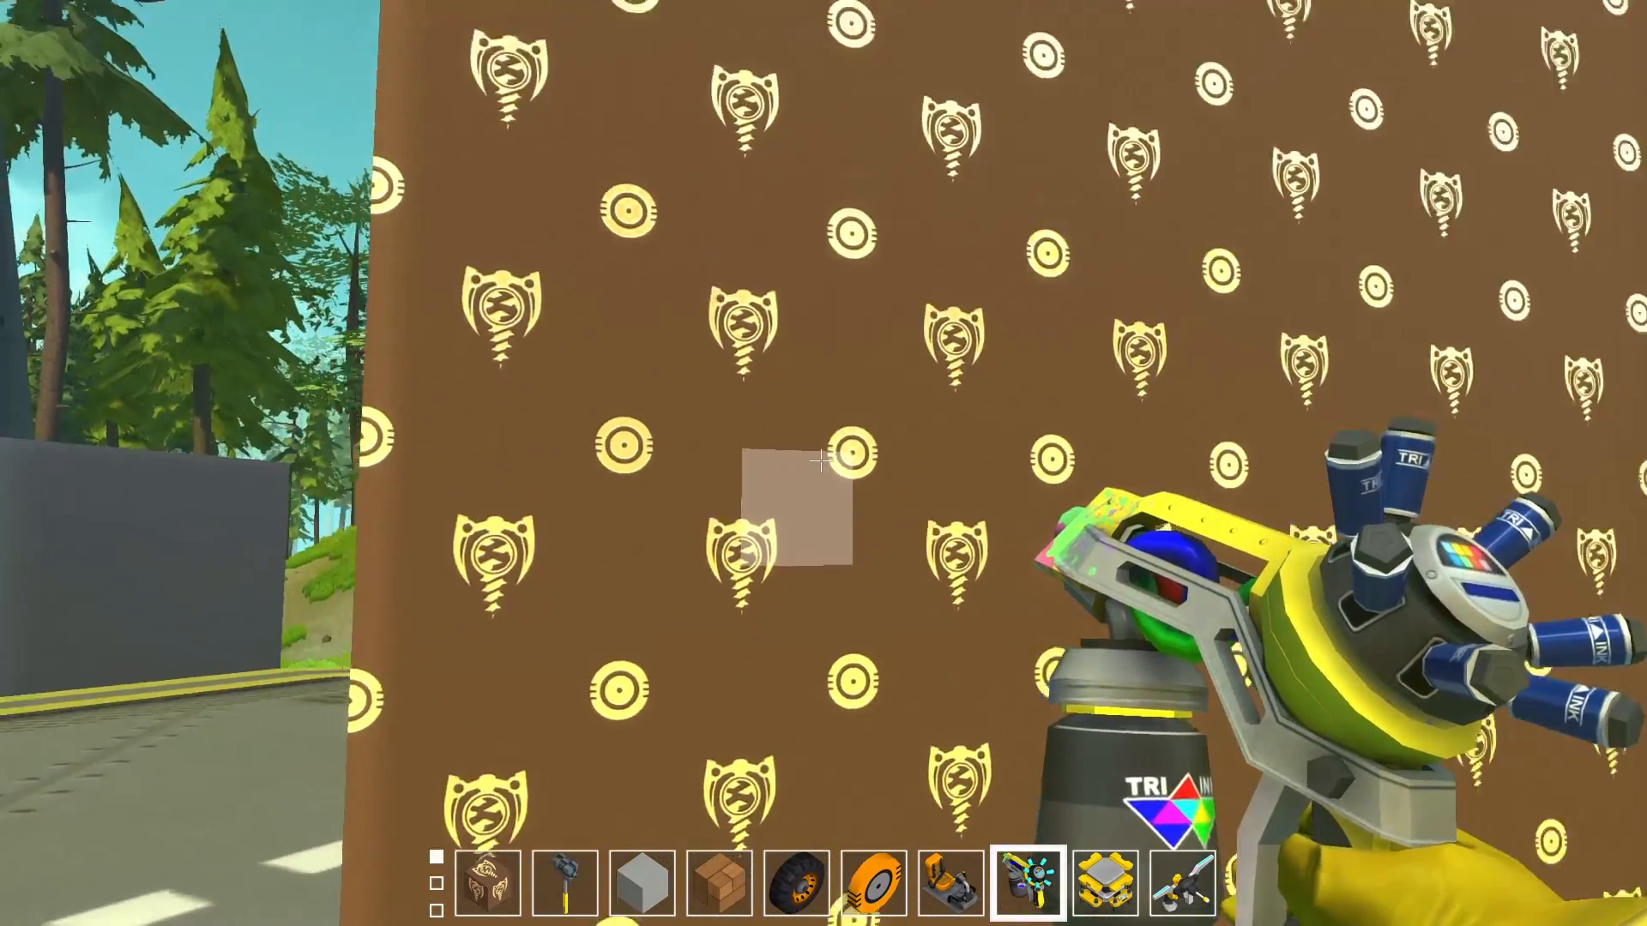
{"action": "key", "text": "w"}
{"action": "key", "text": "s"}
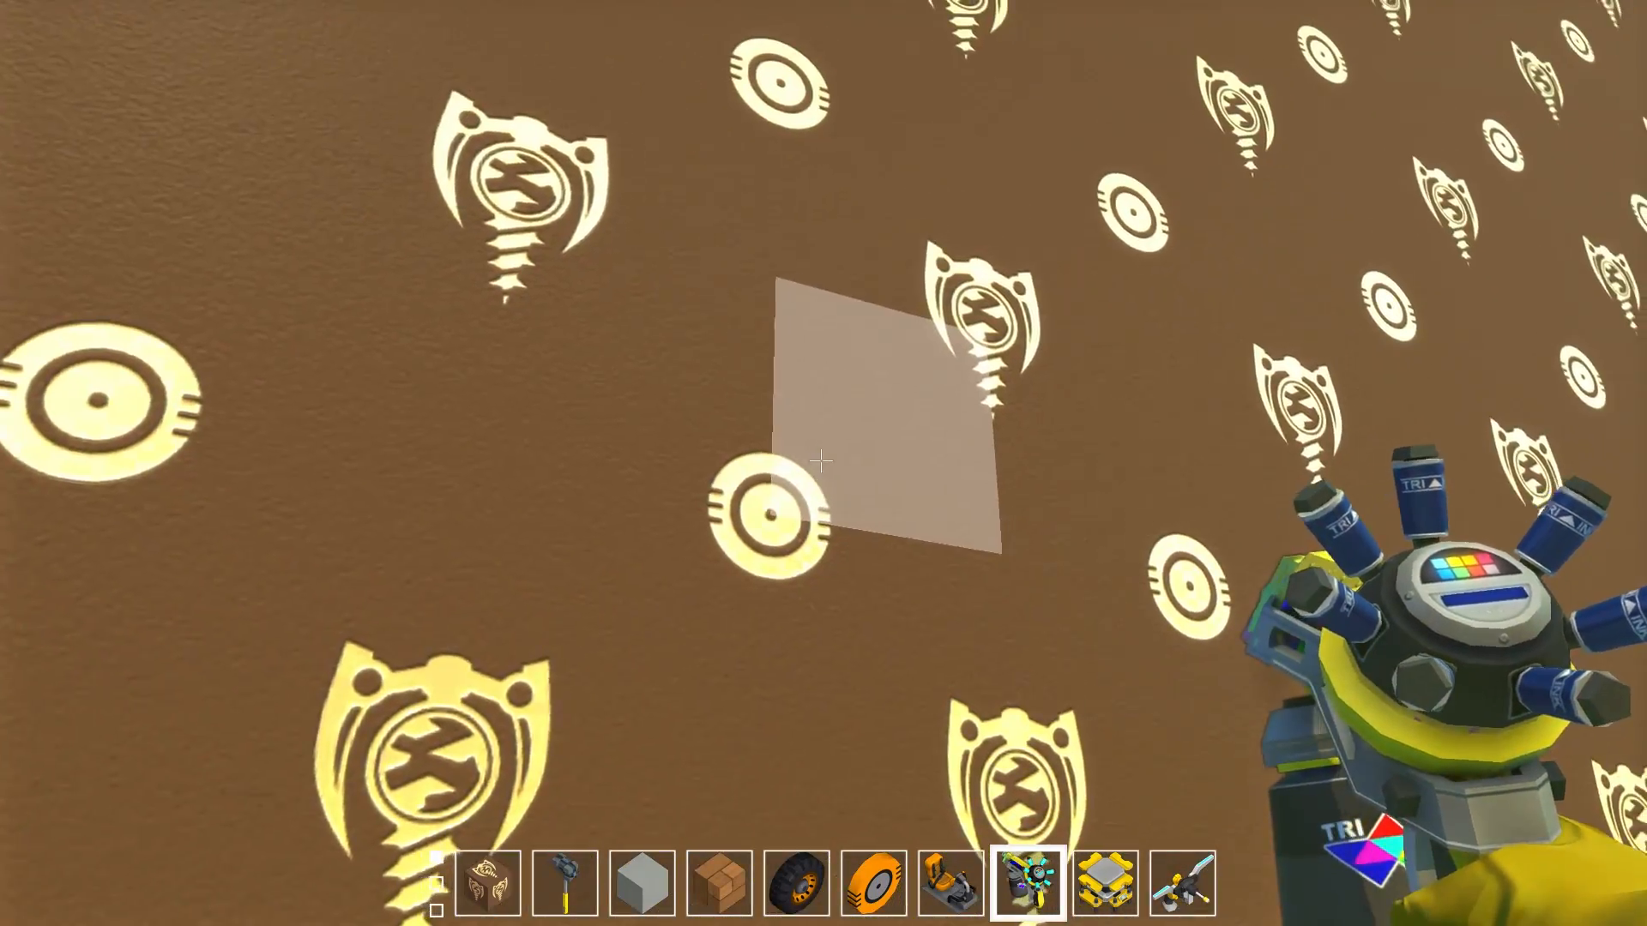
{"action": "key", "text": "s"}
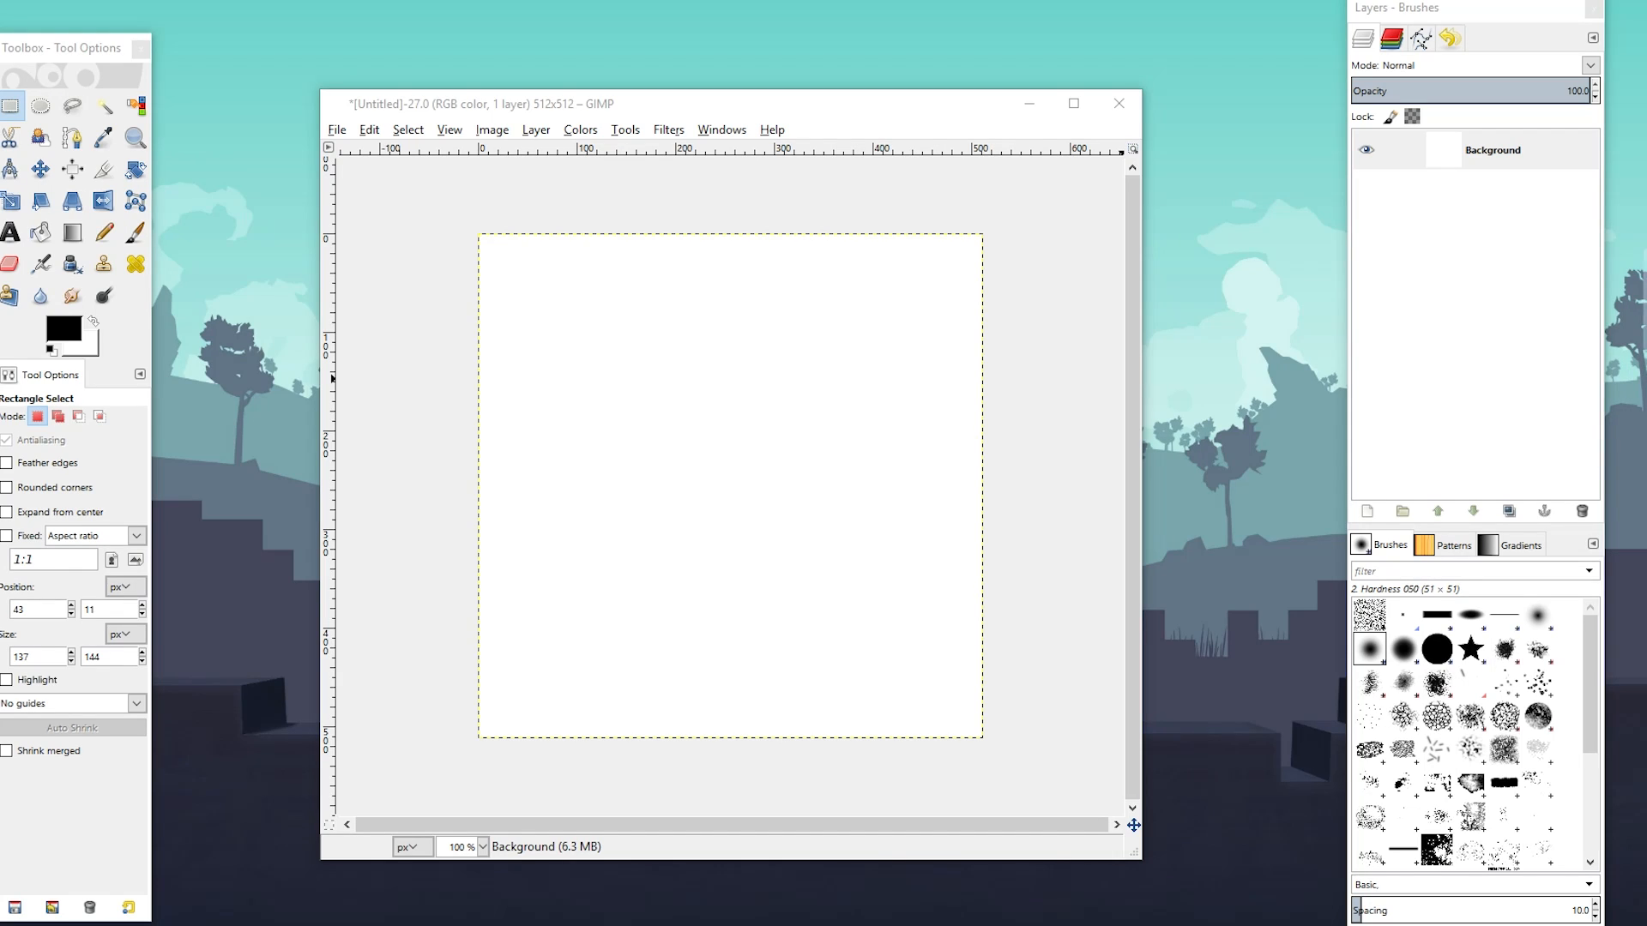
Switch to GIMP and add ScrapShare Bearing.png and Scrap Mechanic's Data/Terrain/Textures/Manmade/env_manmade_tank_dif.tga as layers to the blank 512x512 image
{"action": "left_click_drag", "start_coordinate": [1646, 309], "coordinate": [1467, 148]}
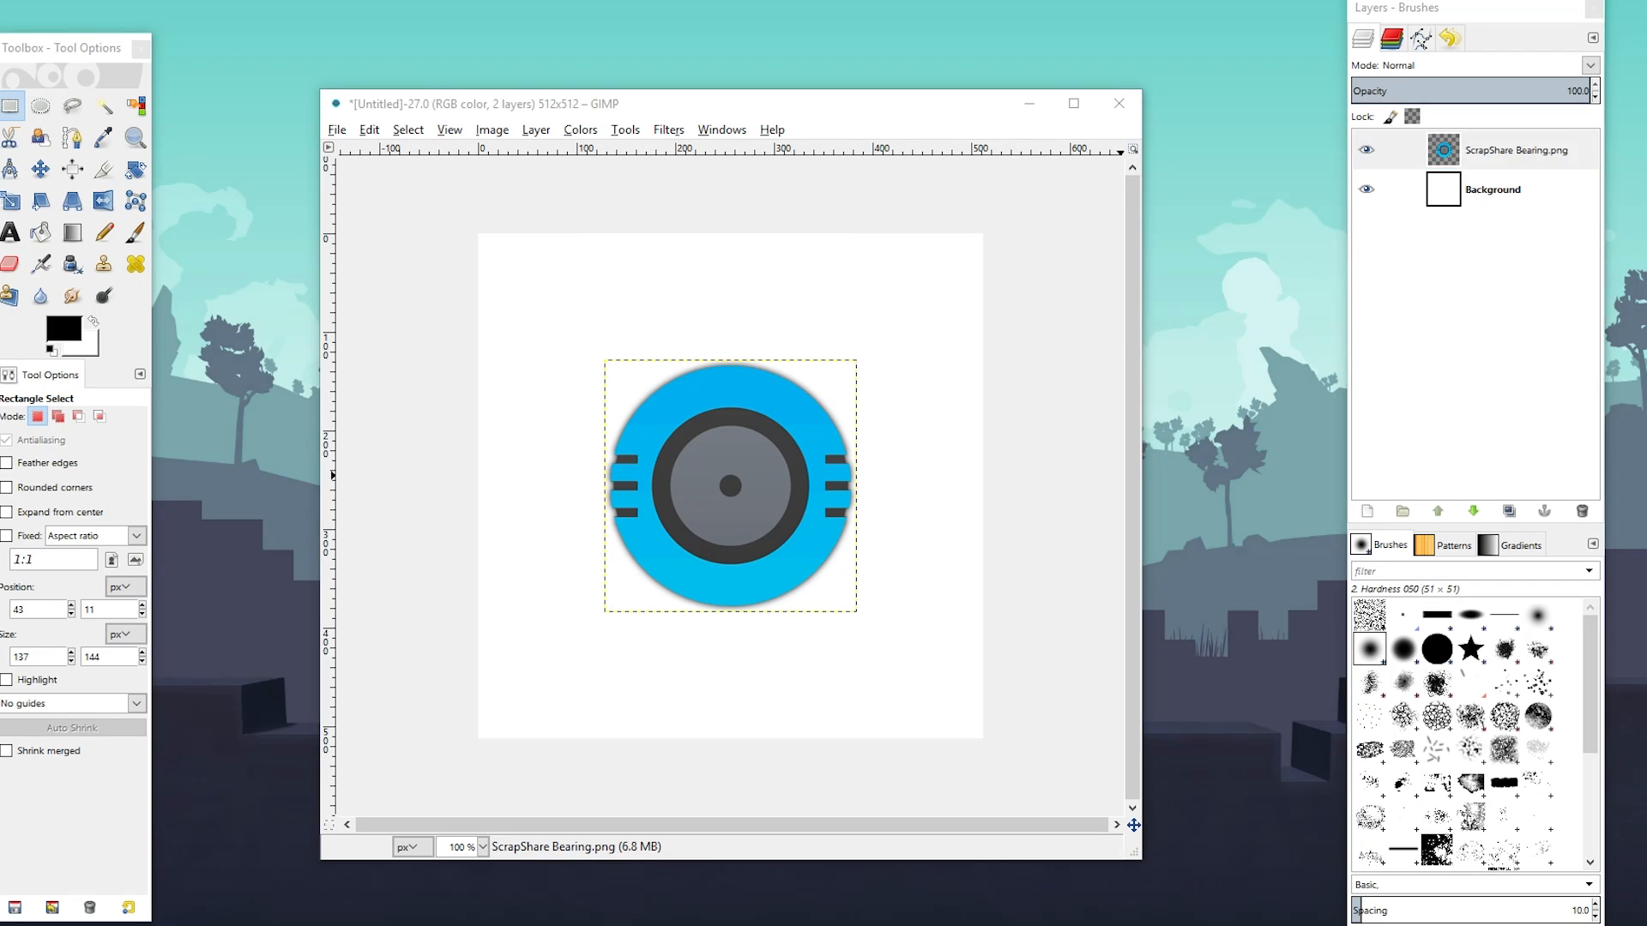
{"action": "left_click_drag", "start_coordinate": [1646, 179], "coordinate": [836, 172]}
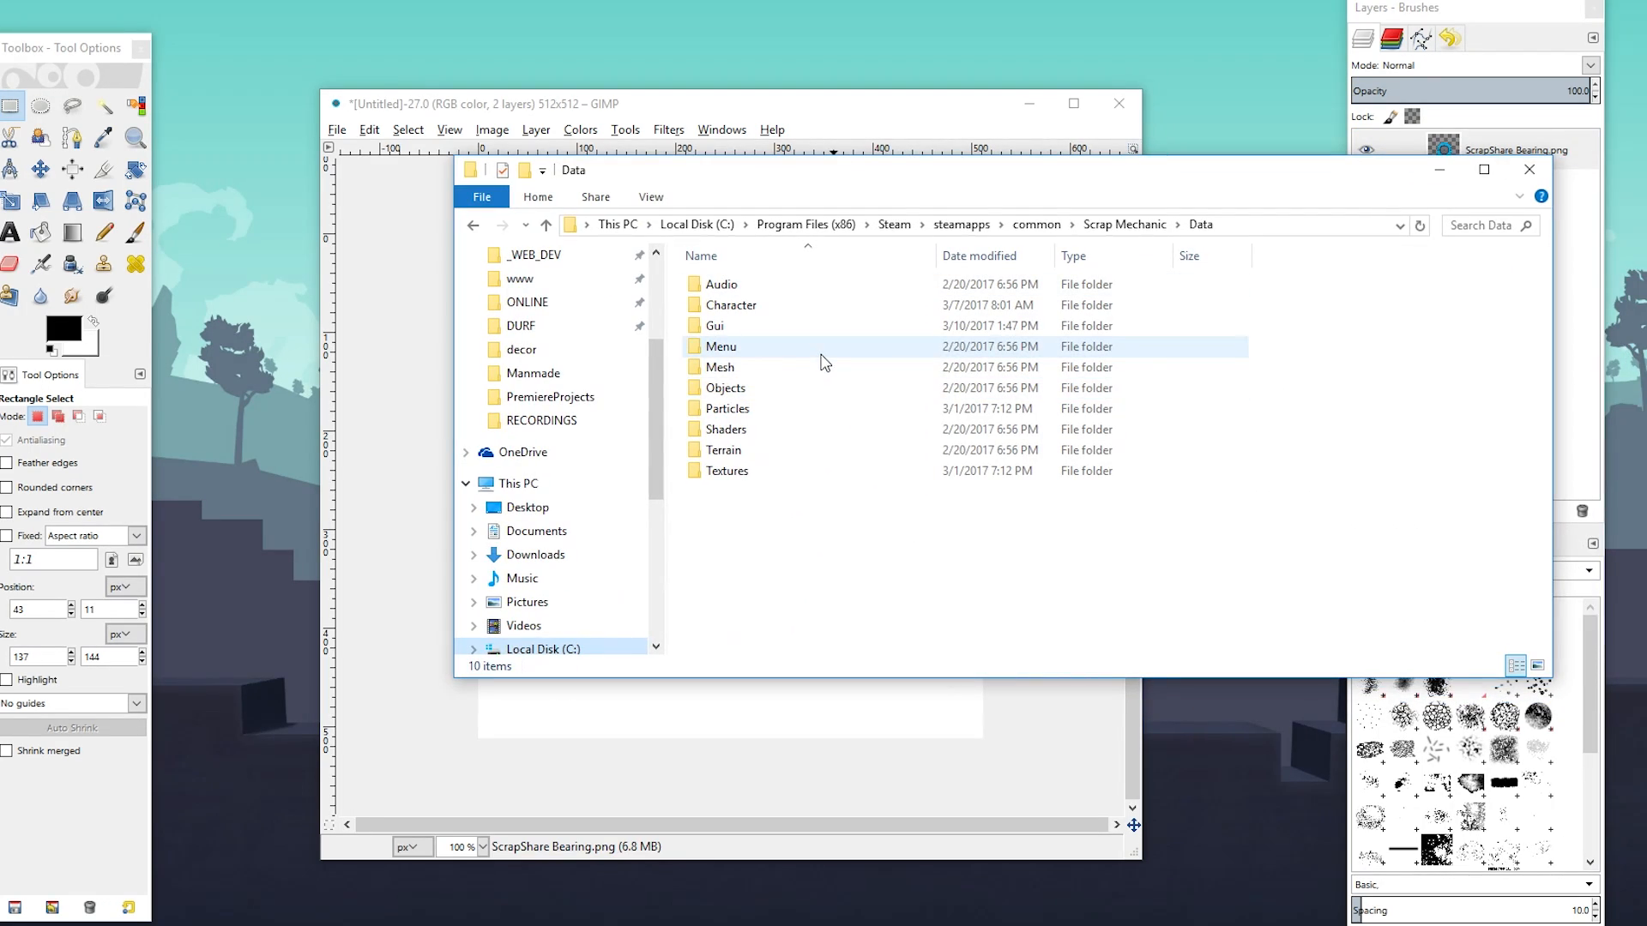
{"action": "double_click", "coordinate": [730, 452]}
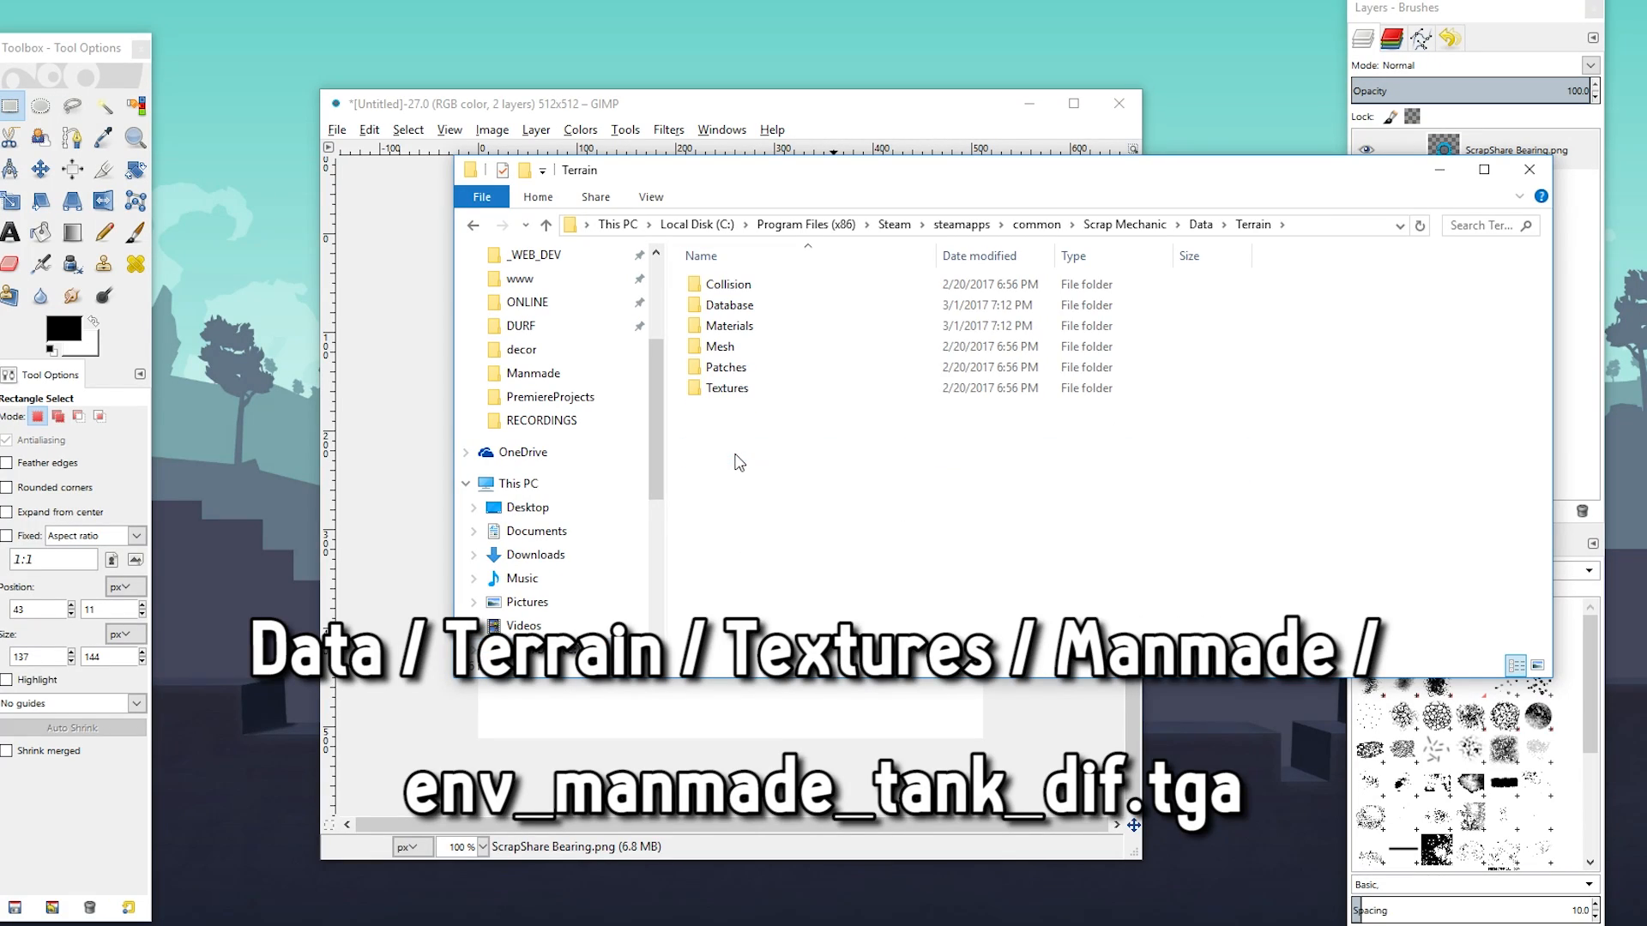
{"action": "double_click", "coordinate": [728, 389]}
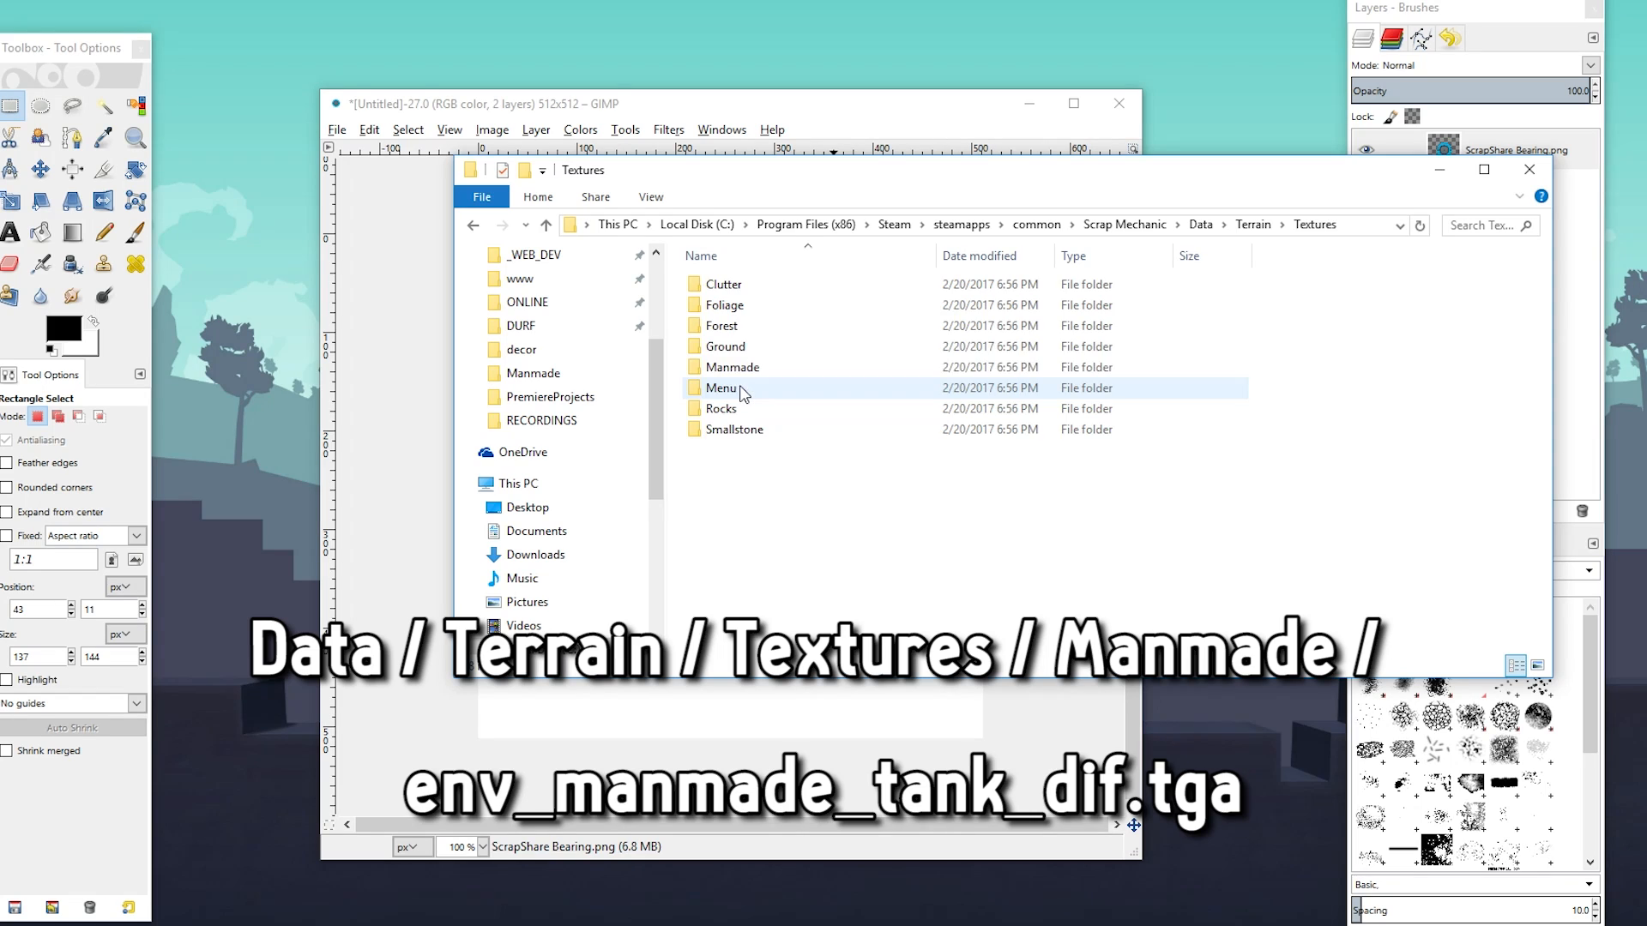
{"action": "double_click", "coordinate": [735, 368]}
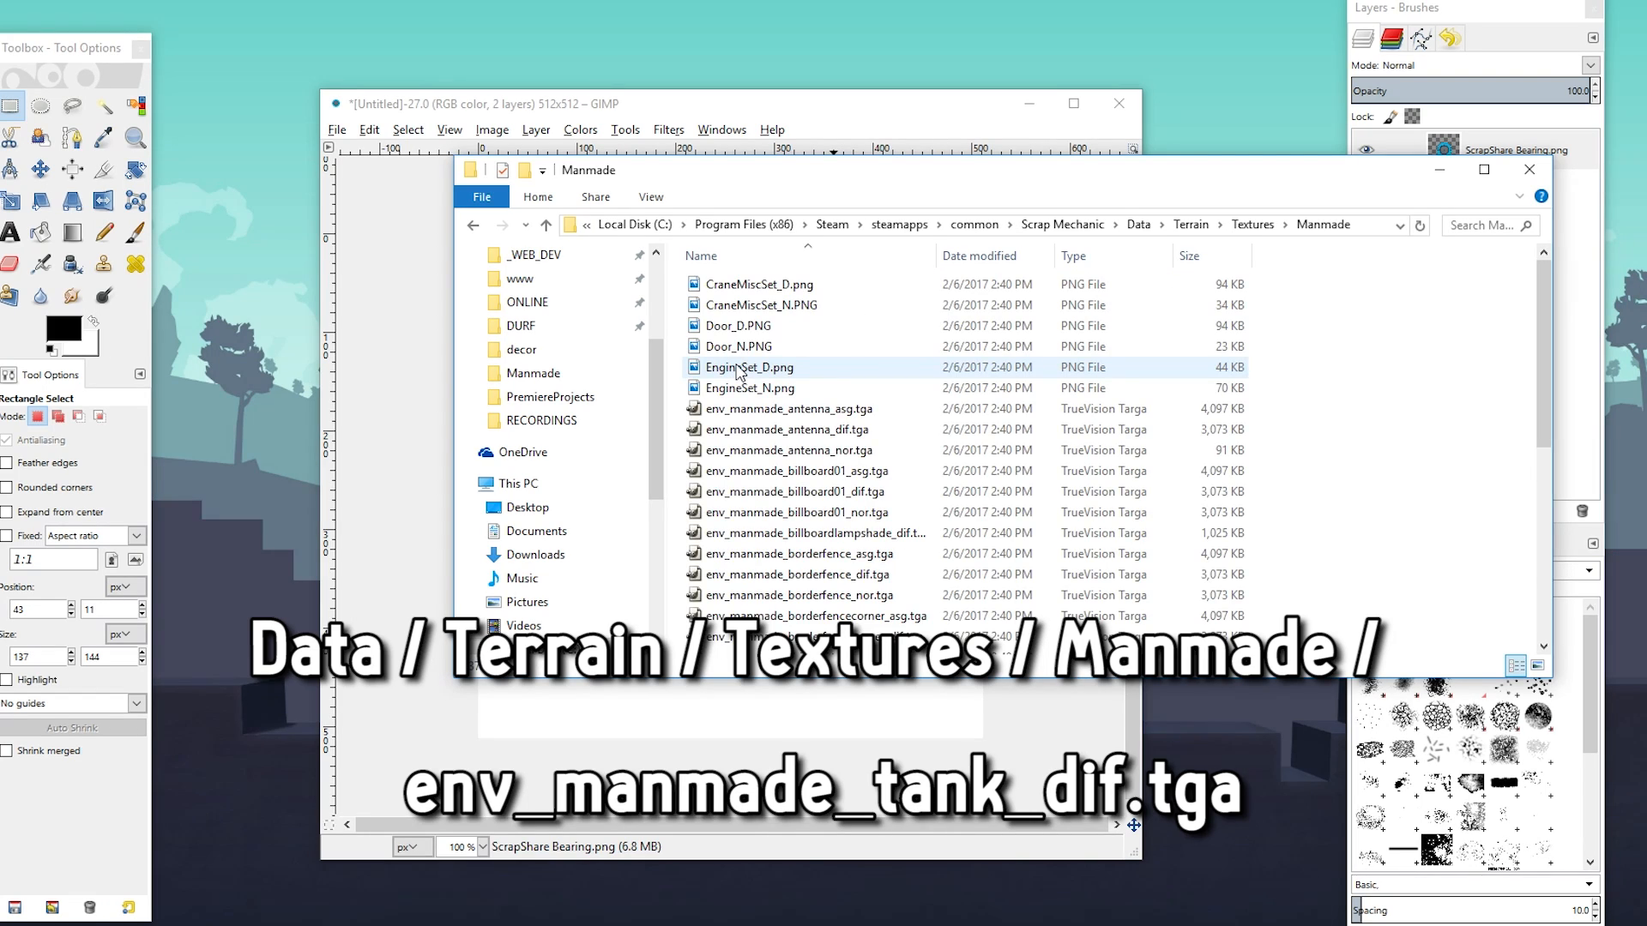
{"action": "scroll", "coordinate": [755, 412], "scroll_direction": "down", "scroll_amount": 6}
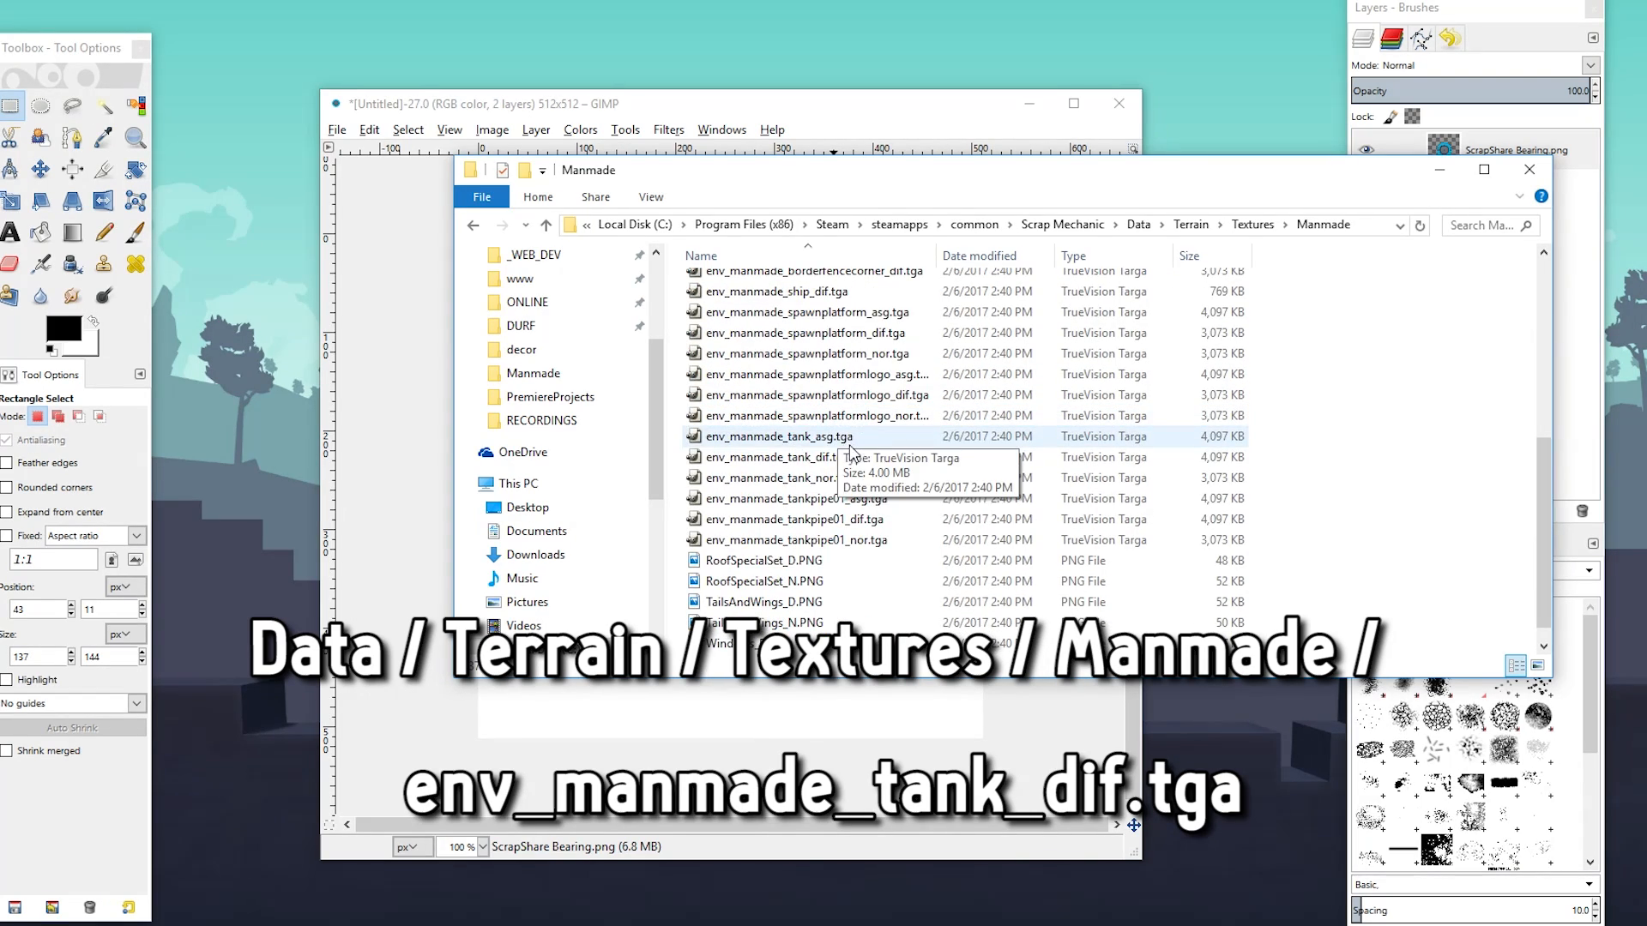
{"action": "double_click", "coordinate": [828, 459]}
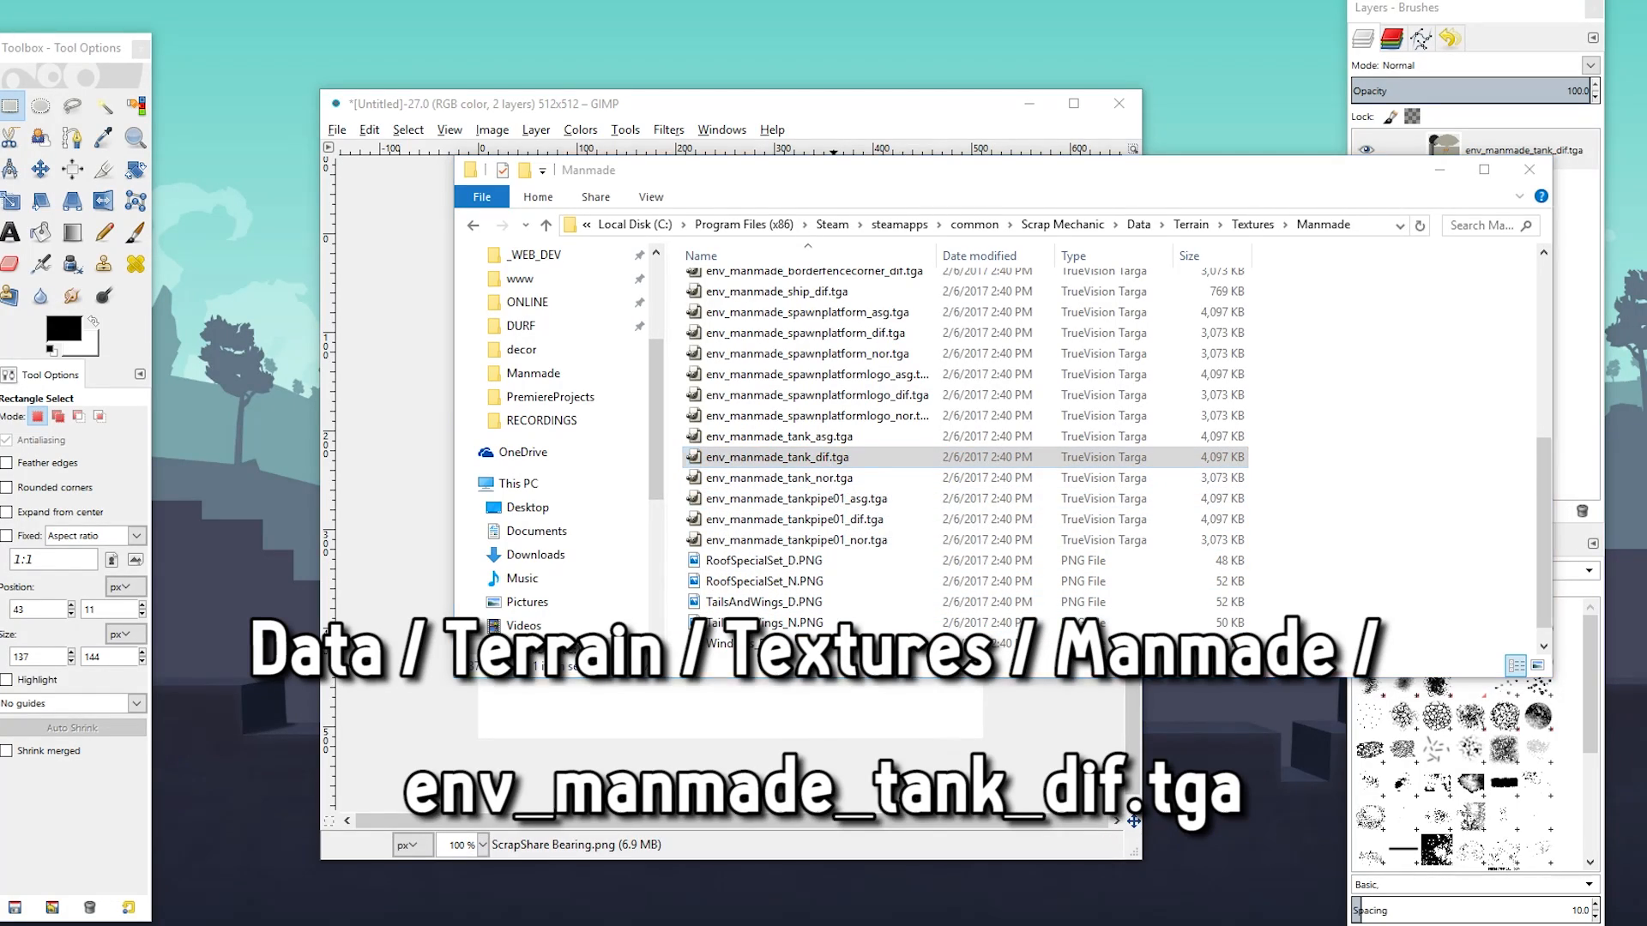
Select the orange logo in the env_manmade_tank_dif image with a rectangle about 199 x 235 px and copy it
{"action": "left_click_drag", "start_coordinate": [485, 86], "coordinate": [552, 109]}
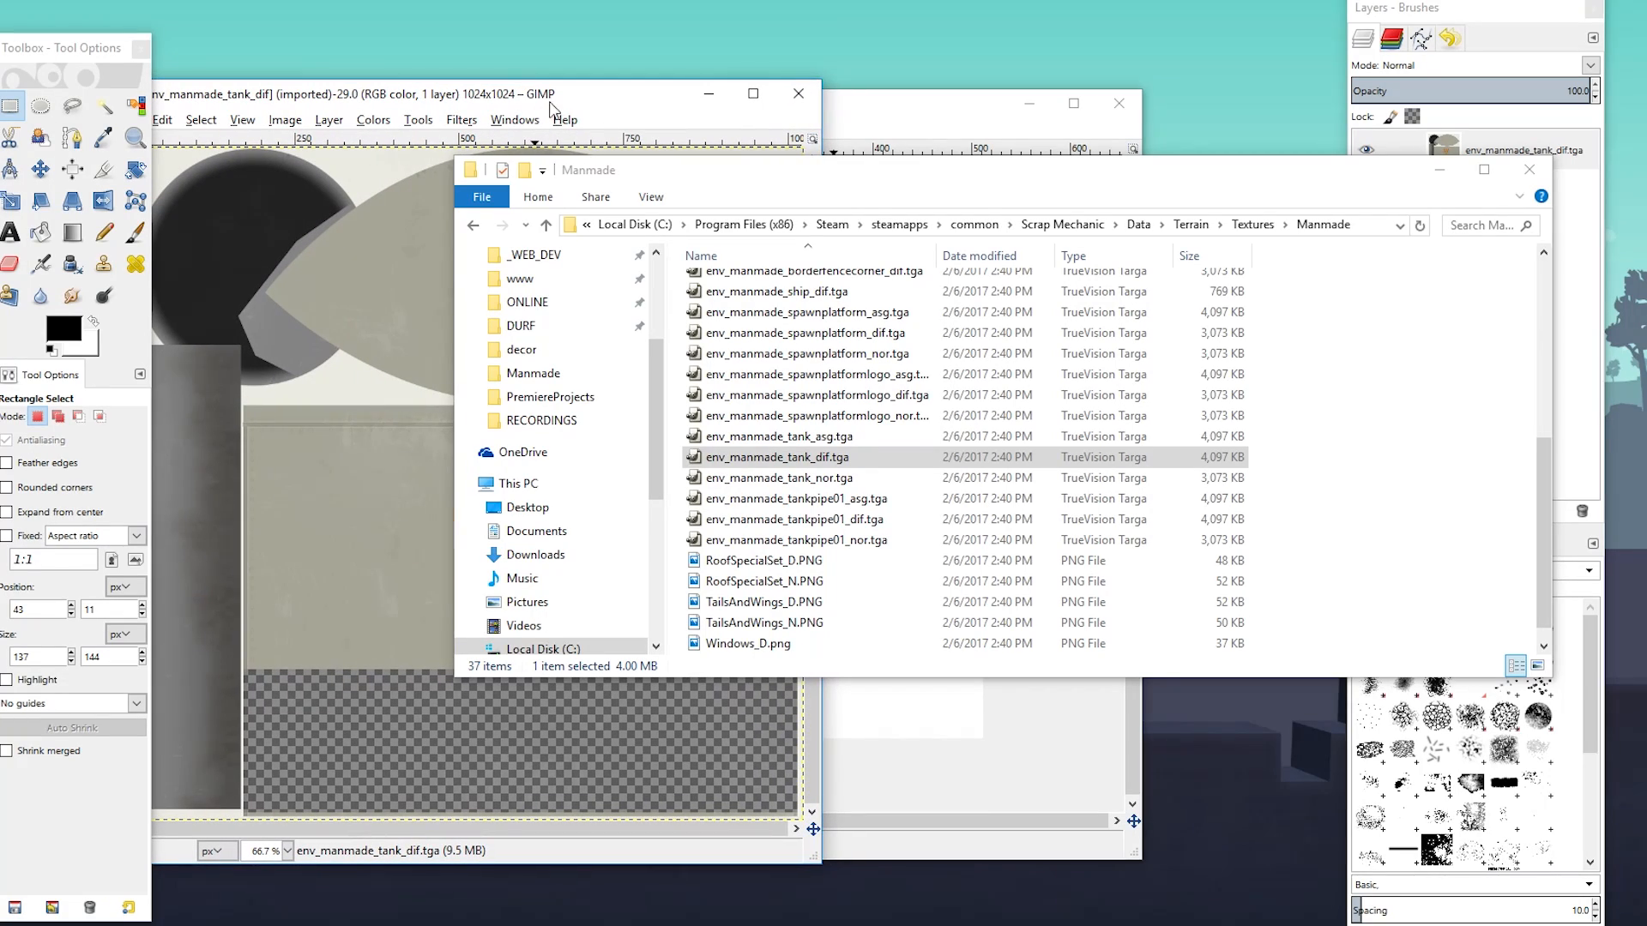
{"action": "mouse_move", "coordinate": [759, 188]}
{"action": "left_mouse_down"}
{"action": "mouse_move", "coordinate": [1342, 246]}
{"action": "mouse_move", "coordinate": [1646, 249]}
{"action": "left_mouse_up"}
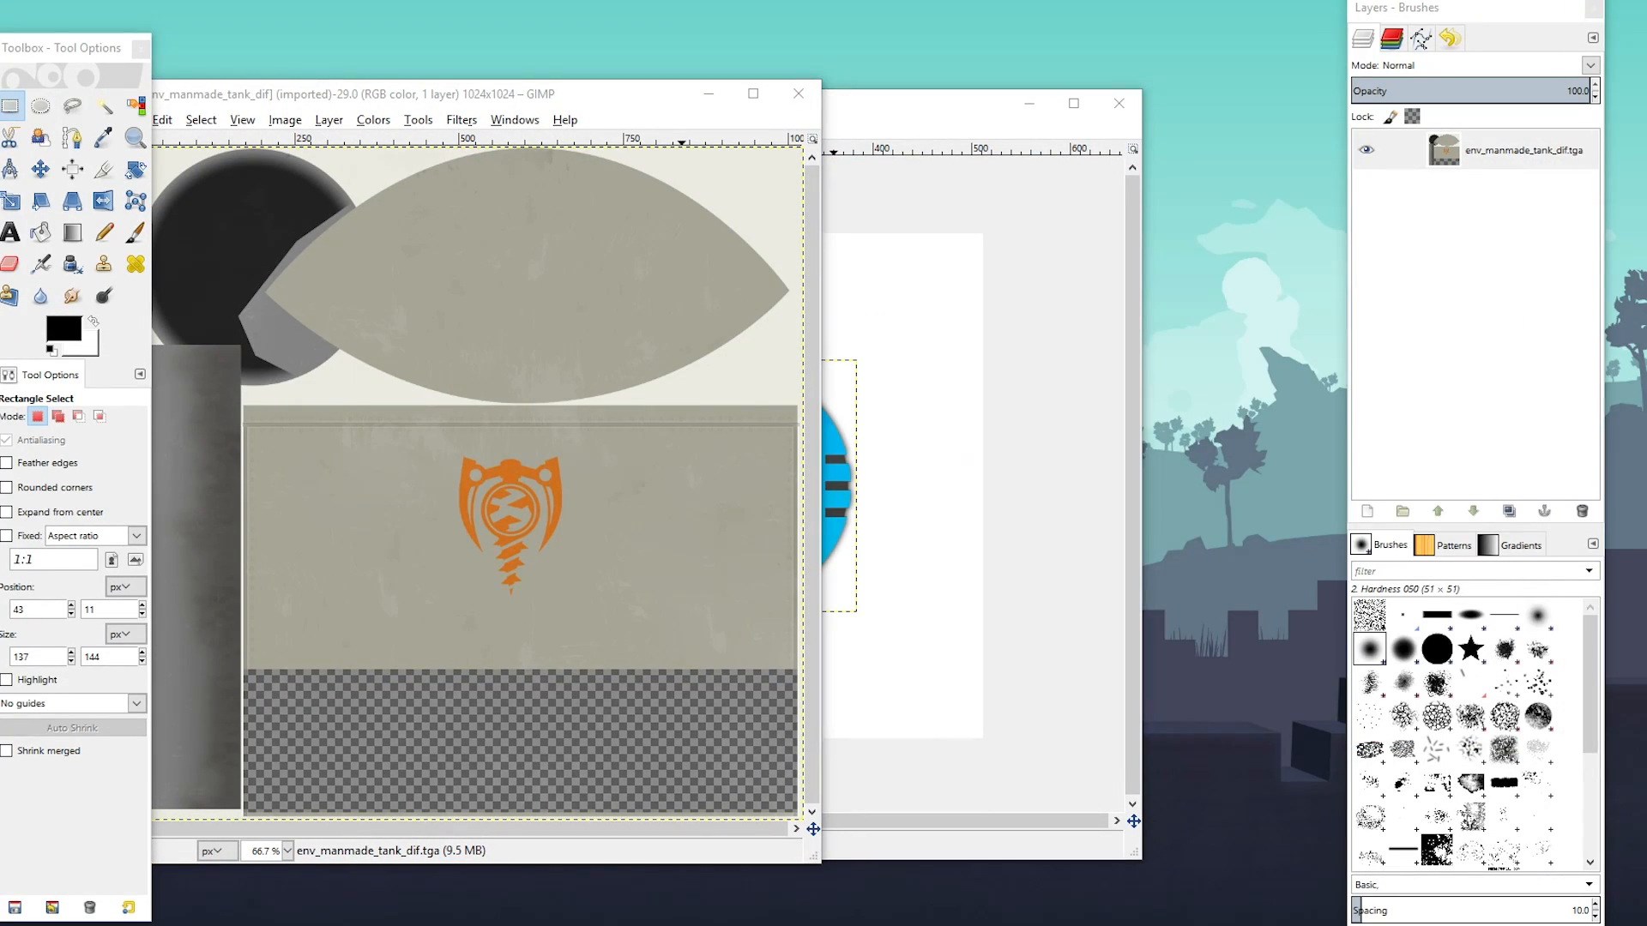
{"action": "left_click_drag", "start_coordinate": [529, 103], "coordinate": [978, 77]}
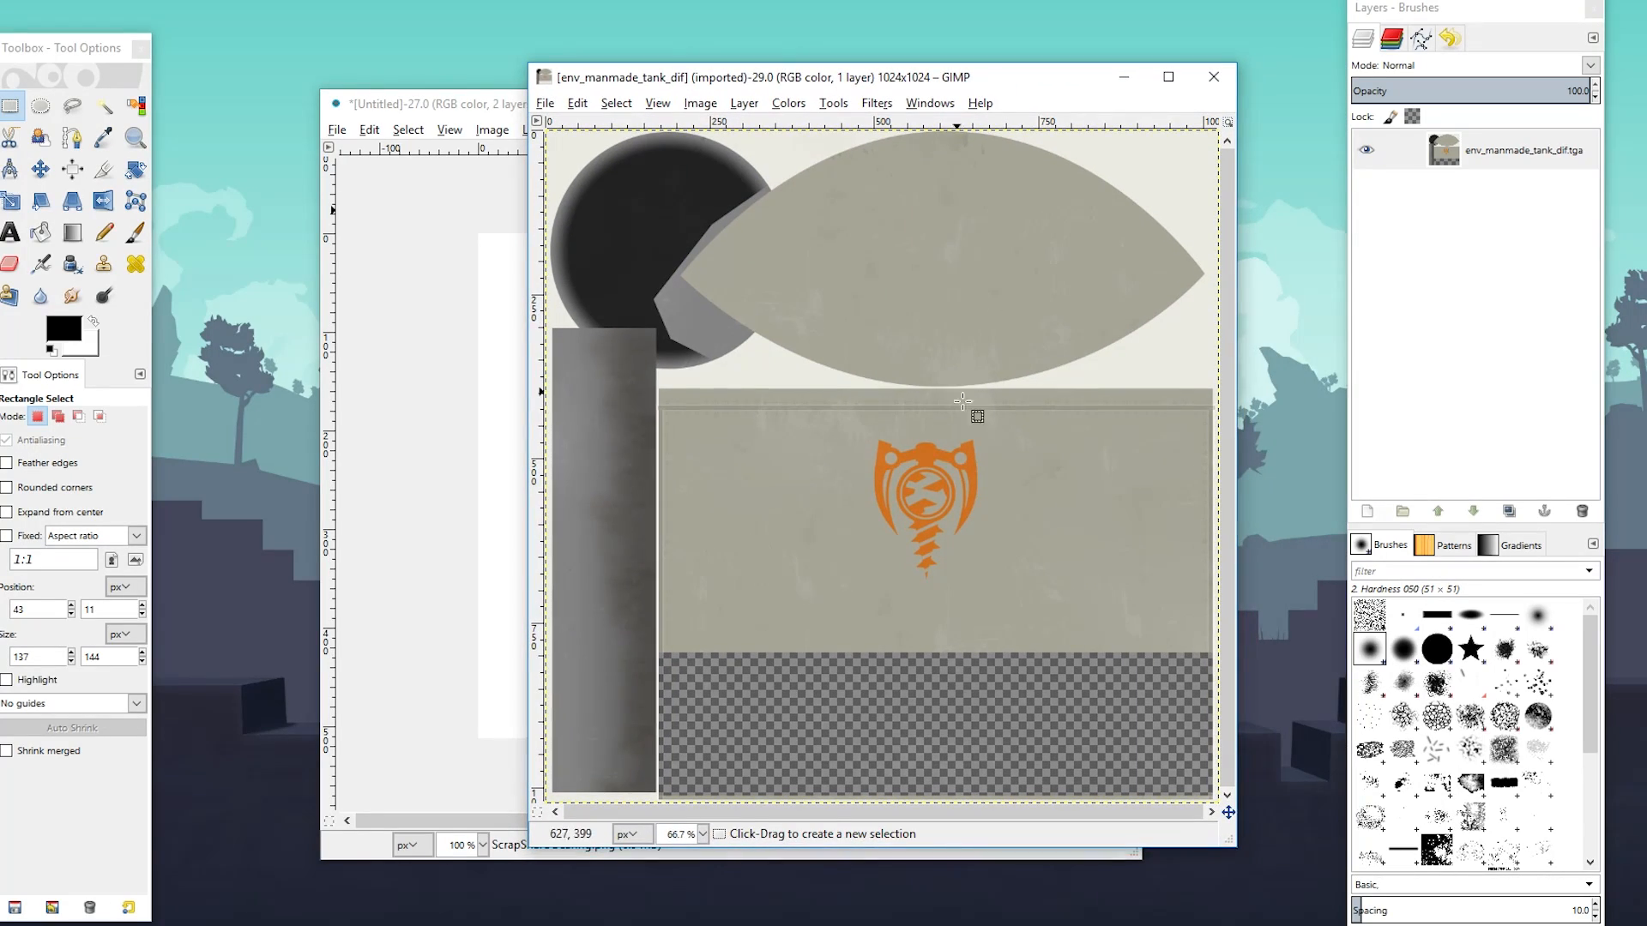
{"action": "left_click", "coordinate": [917, 443]}
{"action": "left_click_drag", "start_coordinate": [863, 434], "coordinate": [994, 588]}
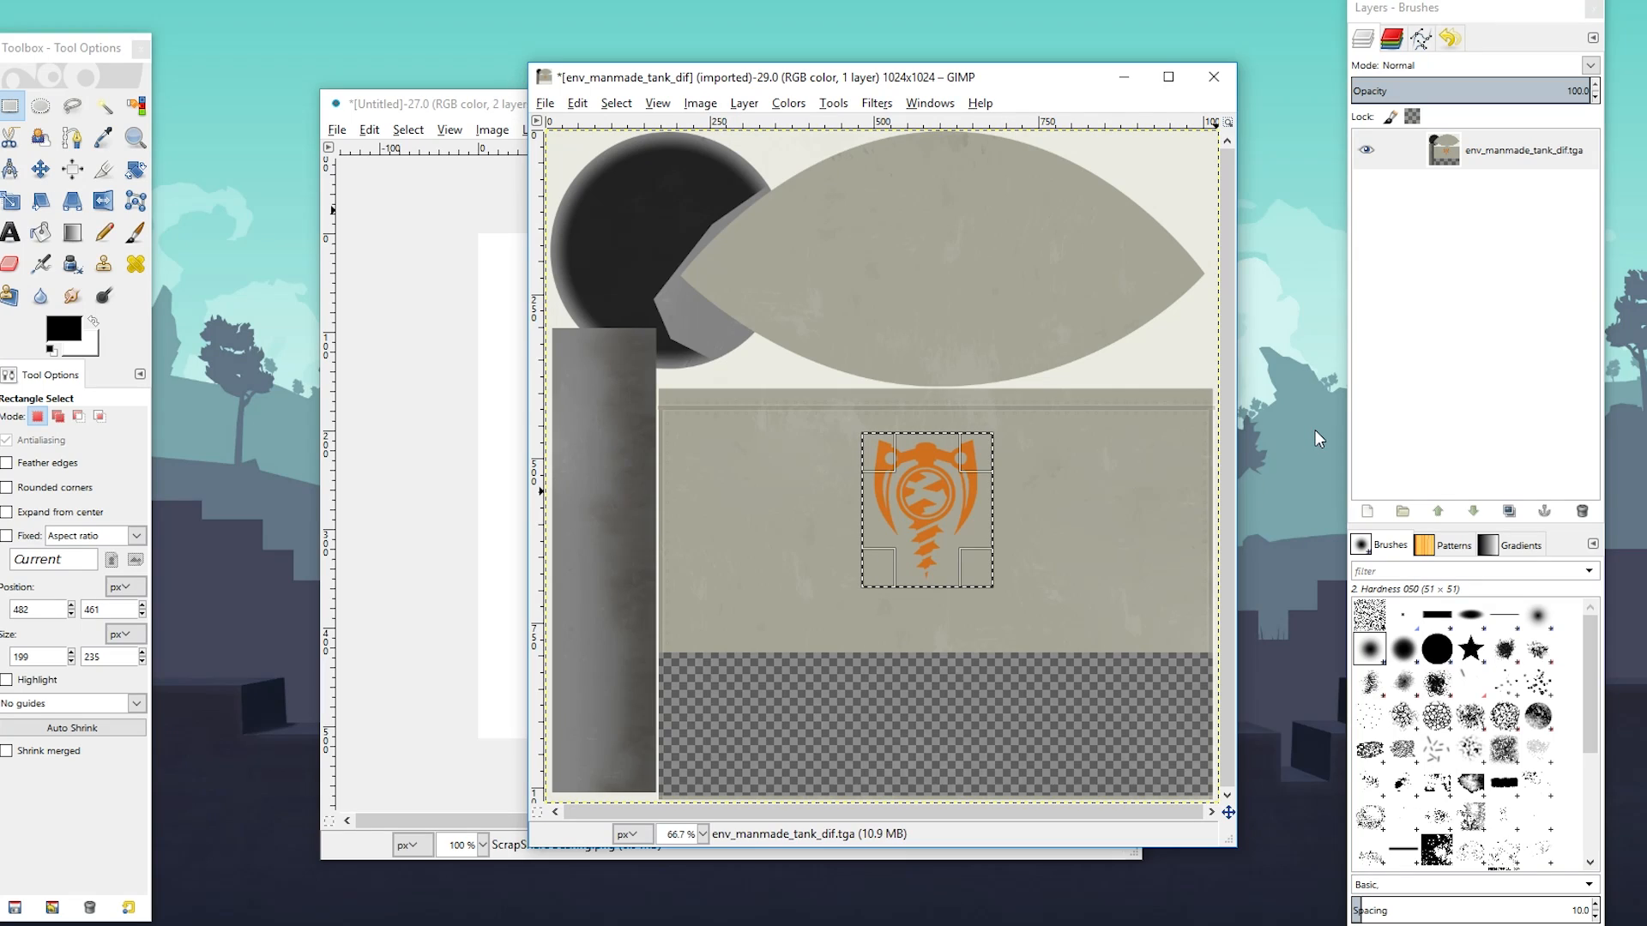
{"action": "key", "text": "ctrl+c"}
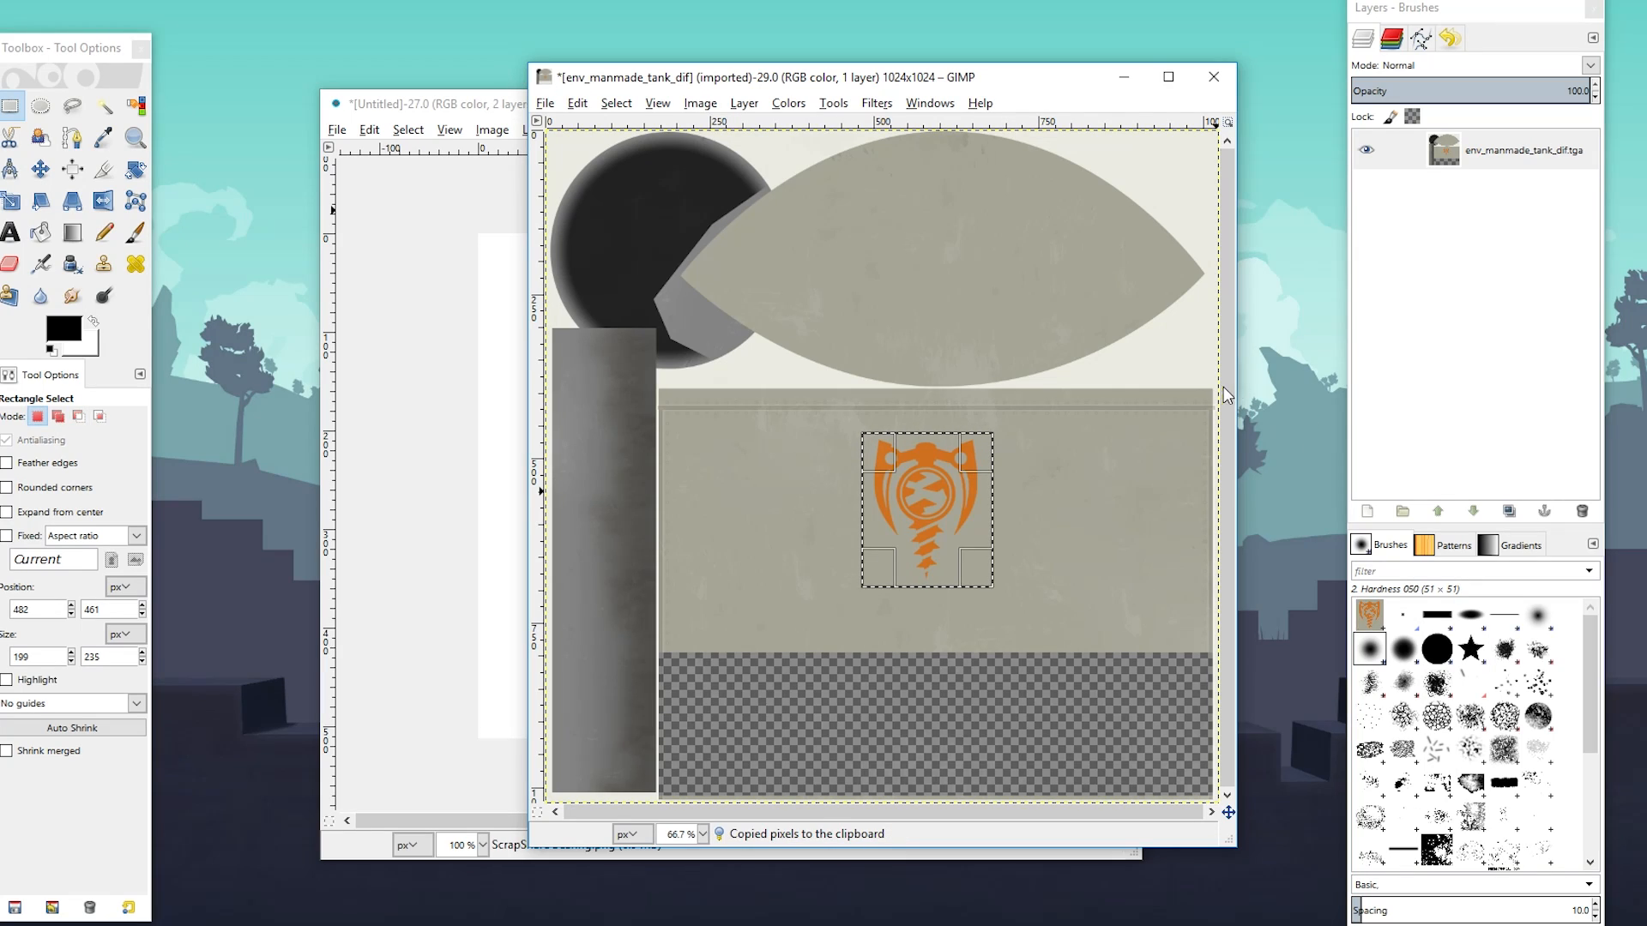
Return to the untitled 512x512 image and paste the copied logo as a new layer
{"action": "left_click", "coordinate": [1124, 76]}
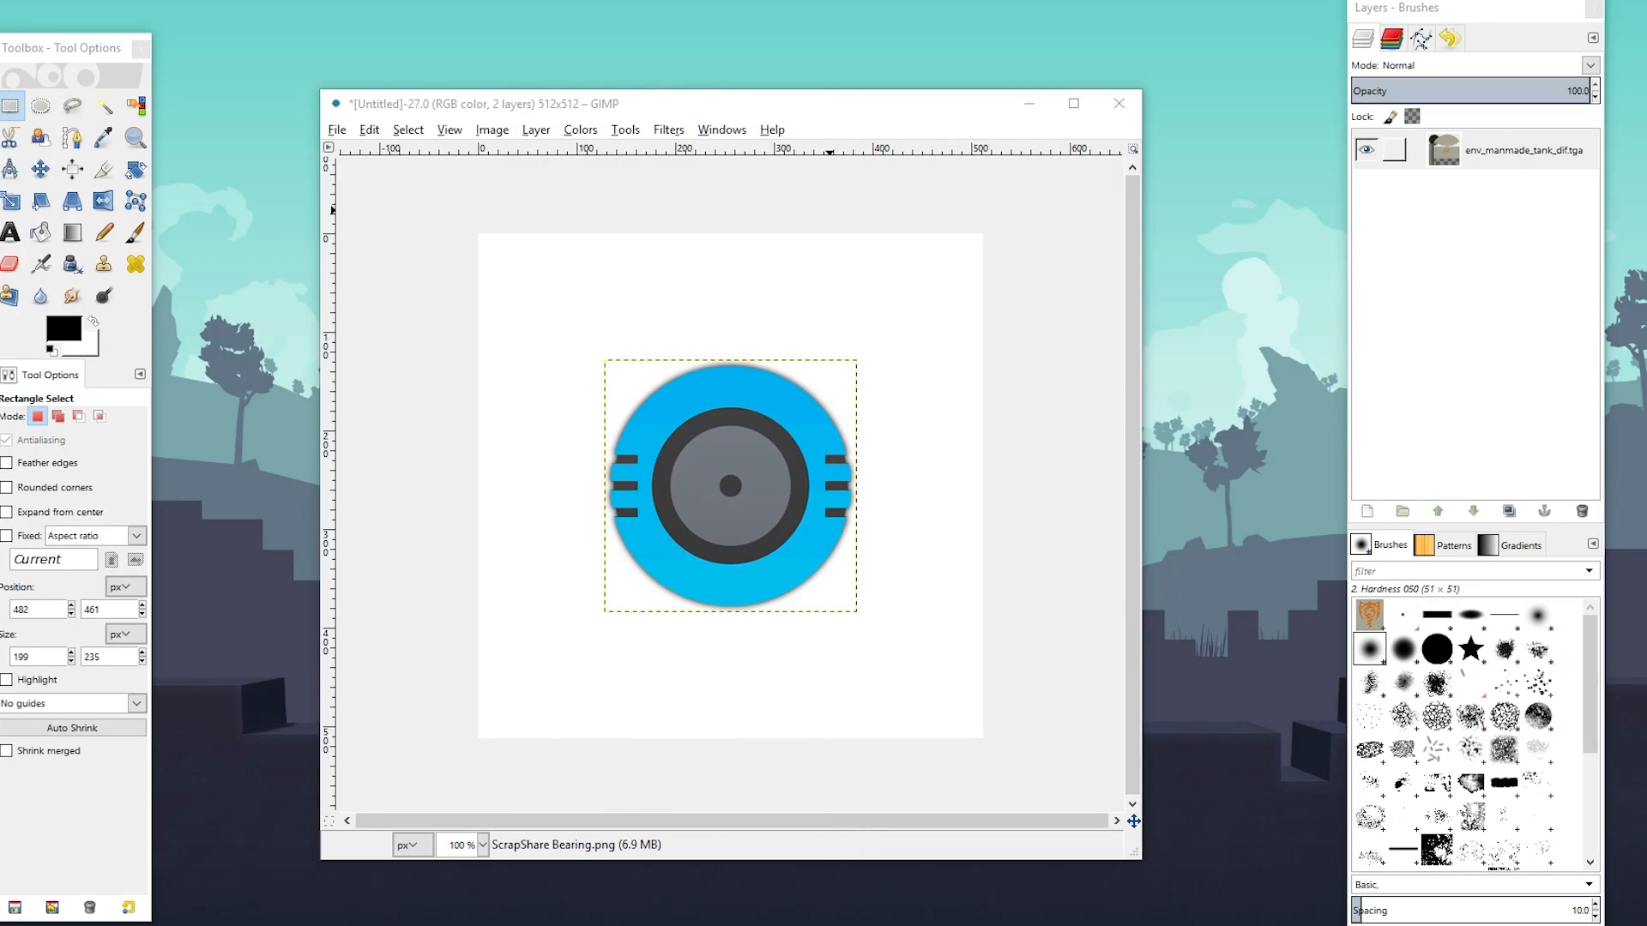
{"action": "left_click", "coordinate": [911, 105]}
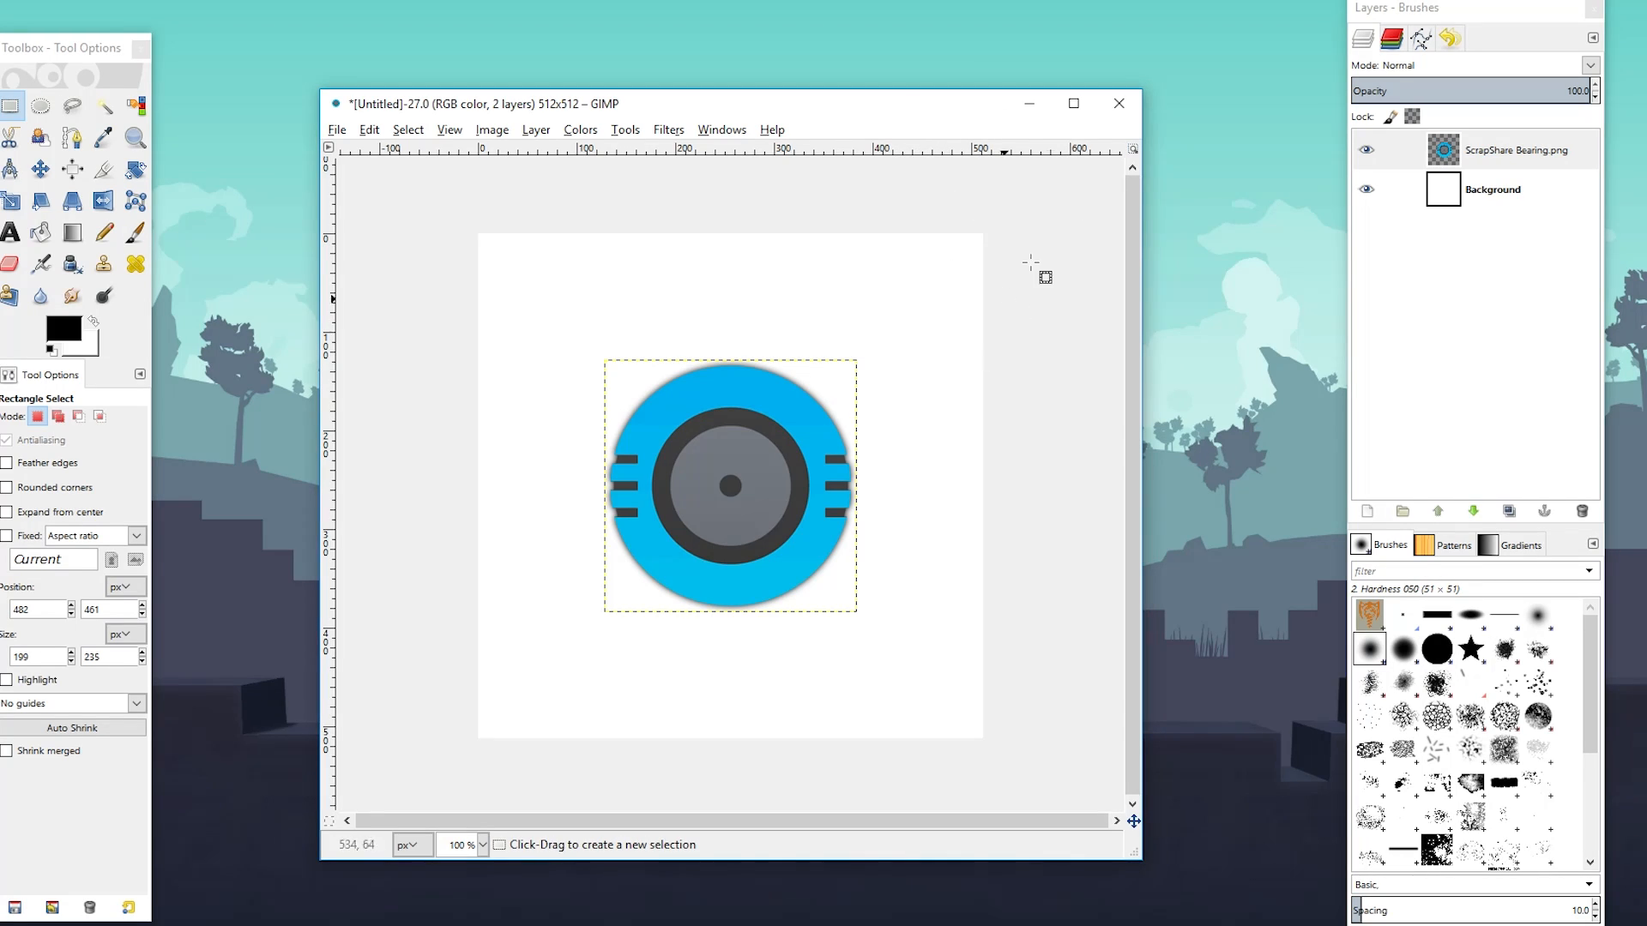
{"action": "left_click", "coordinate": [1456, 262]}
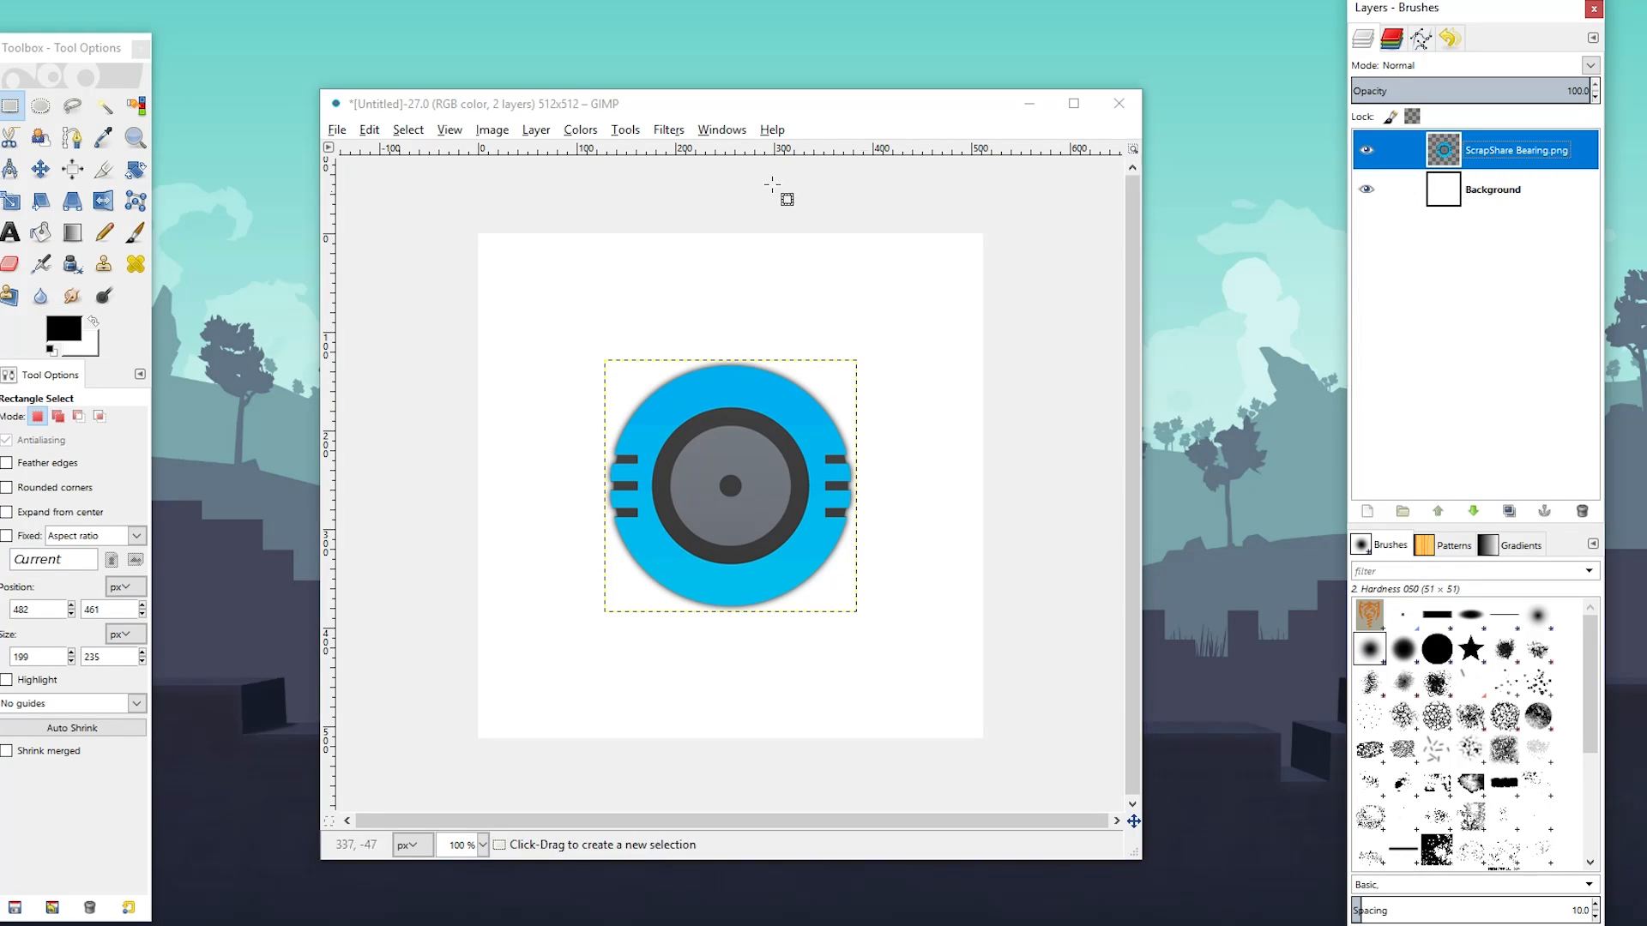
{"action": "left_click", "coordinate": [368, 130]}
{"action": "mouse_move", "coordinate": [419, 349]}
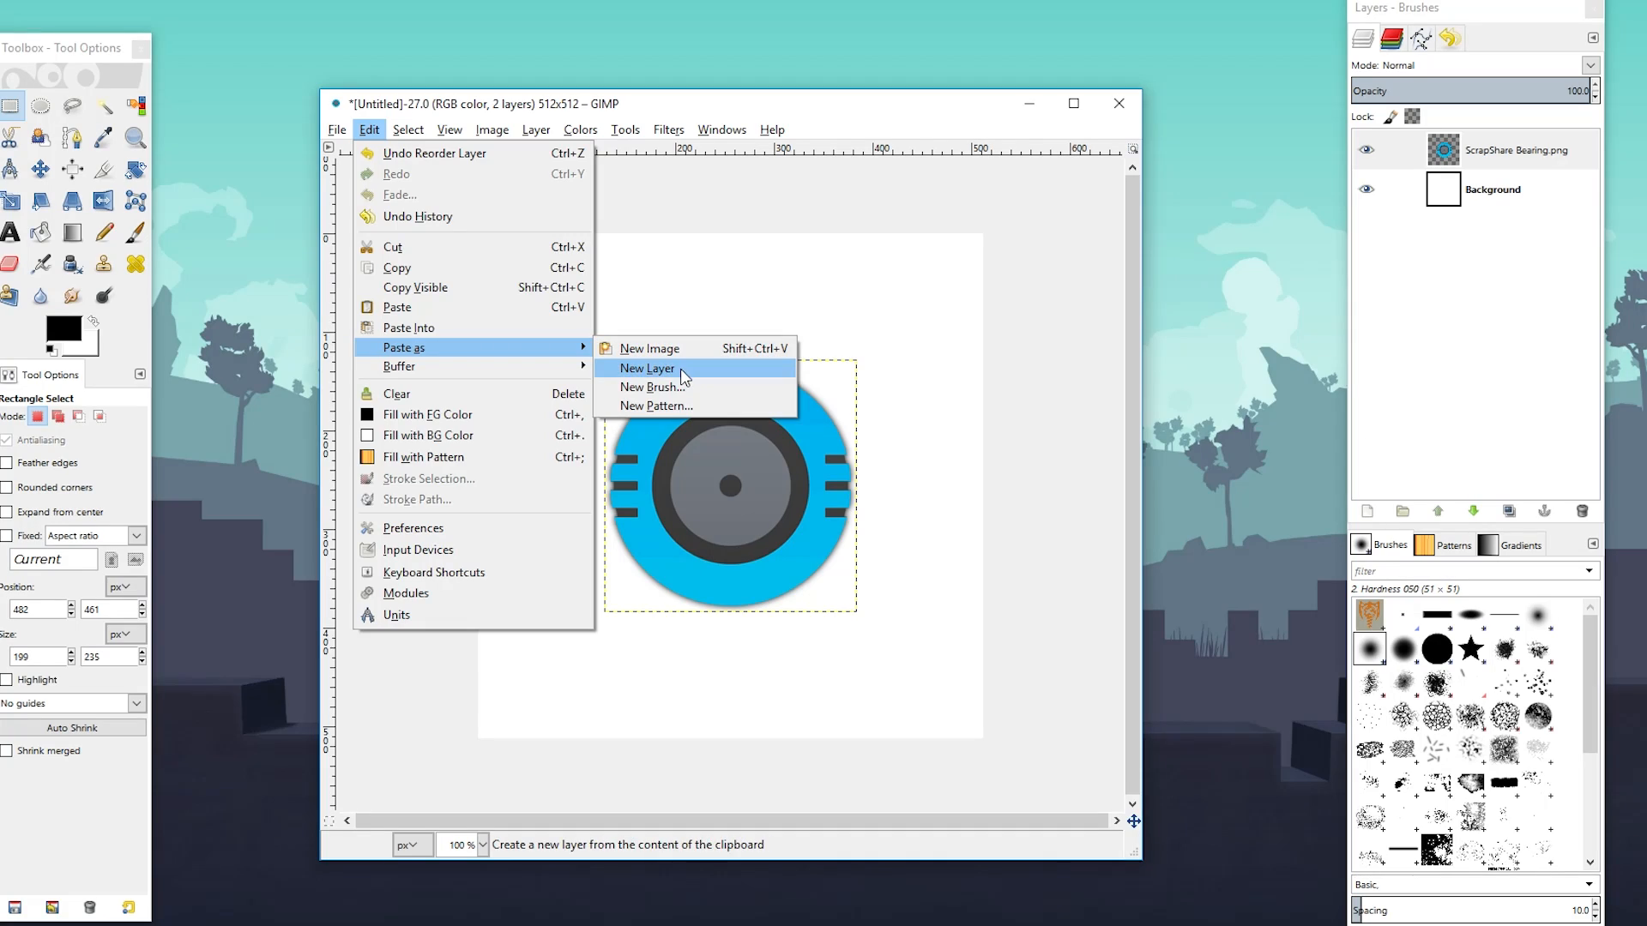
{"action": "left_click", "coordinate": [656, 371]}
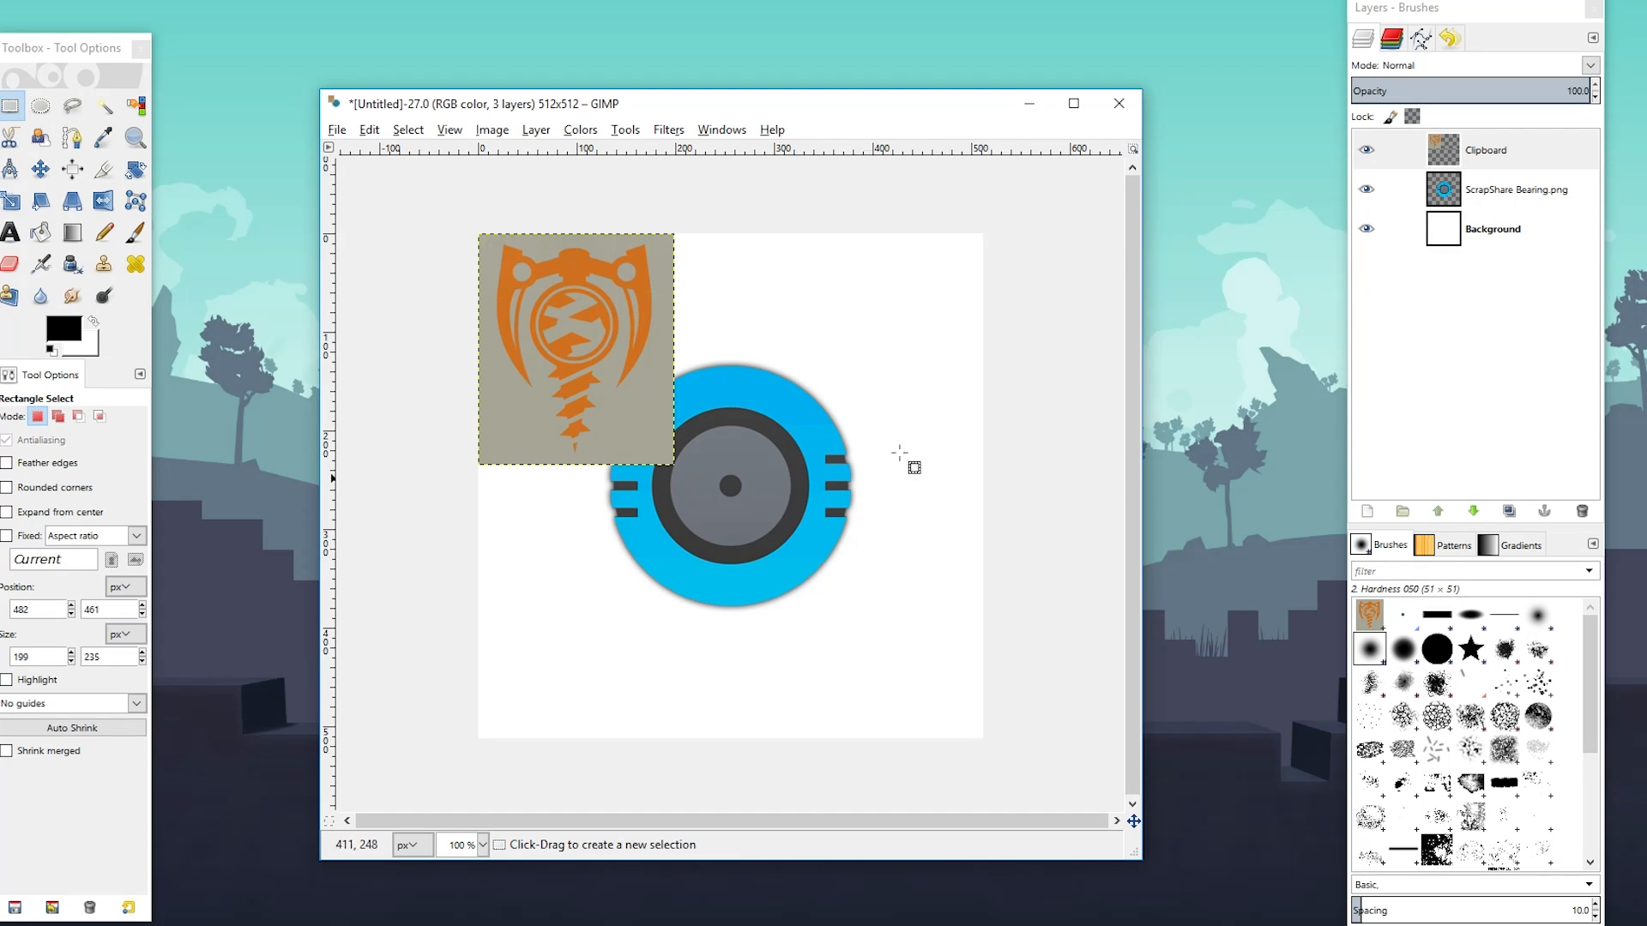
Create a layer group above the pasted logo layer and name it DIF
{"action": "left_click", "coordinate": [1469, 149]}
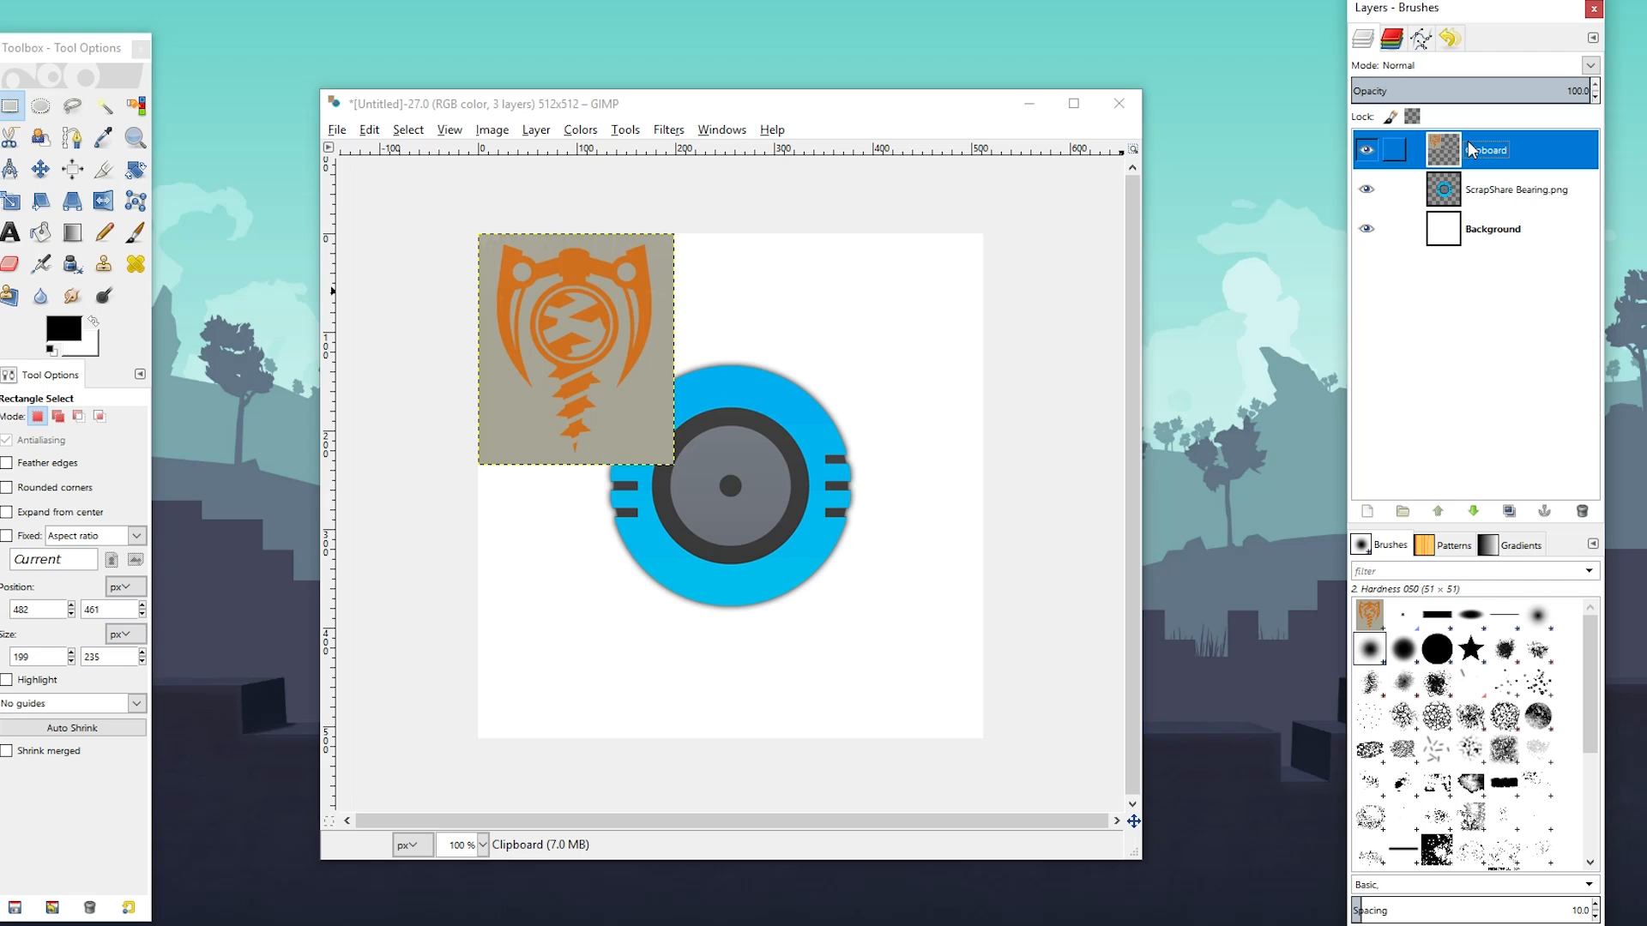
{"action": "left_click", "coordinate": [1403, 511]}
{"action": "left_click", "coordinate": [1517, 160]}
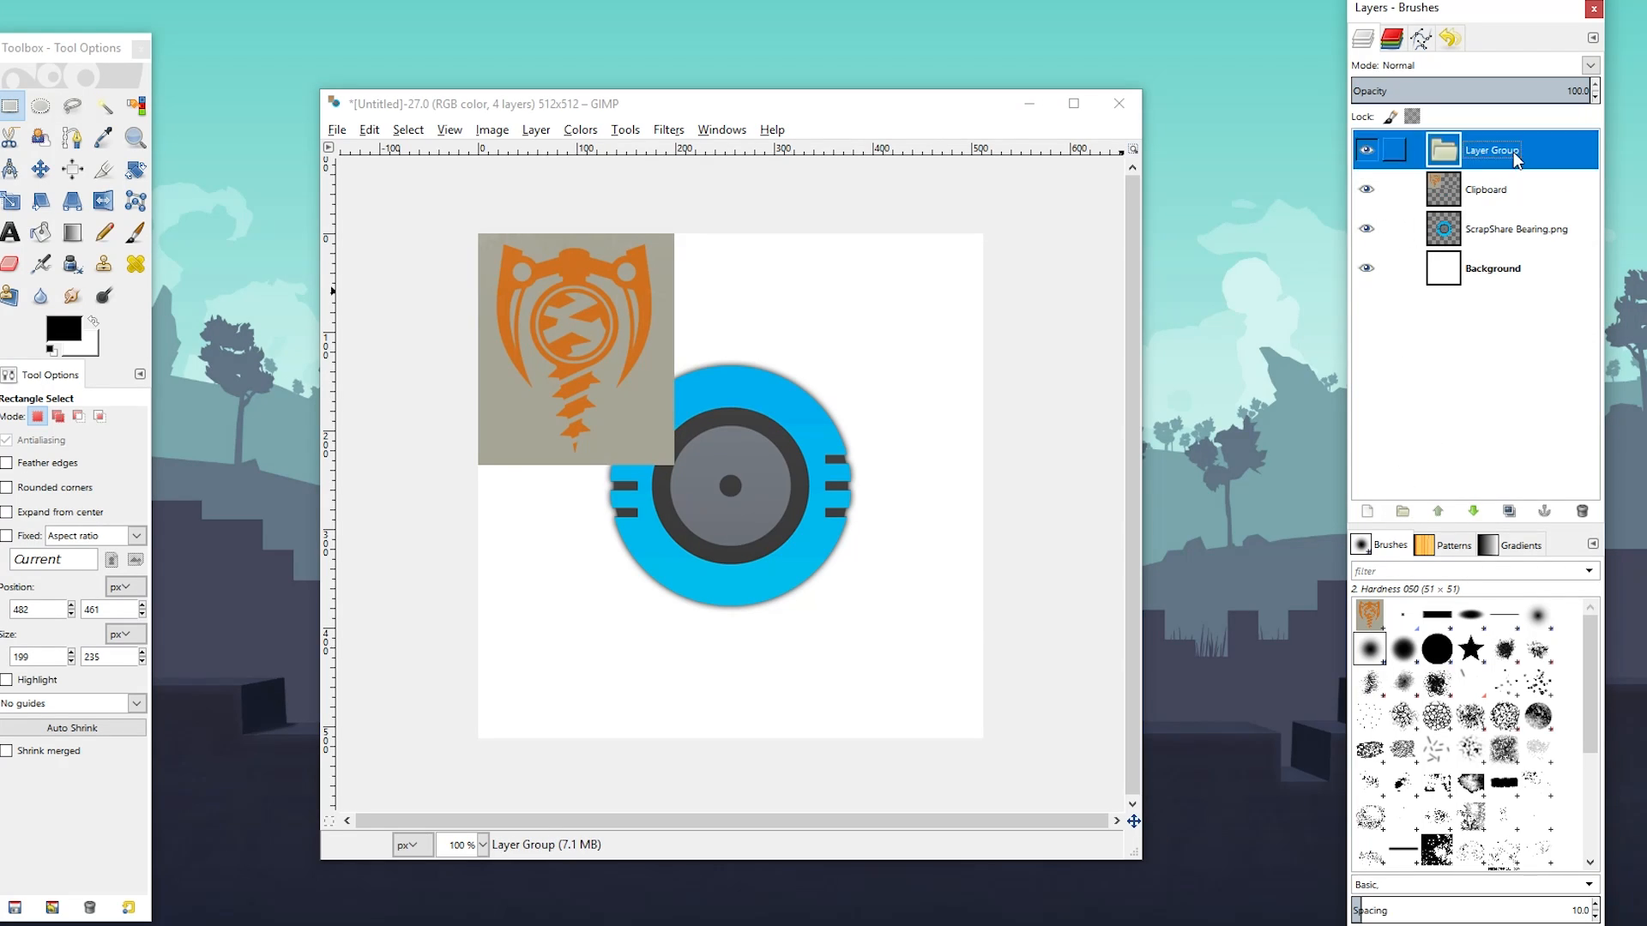
{"action": "double_click", "coordinate": [1514, 154]}
{"action": "type", "text": "DIF"}
{"action": "key", "text": "Return"}
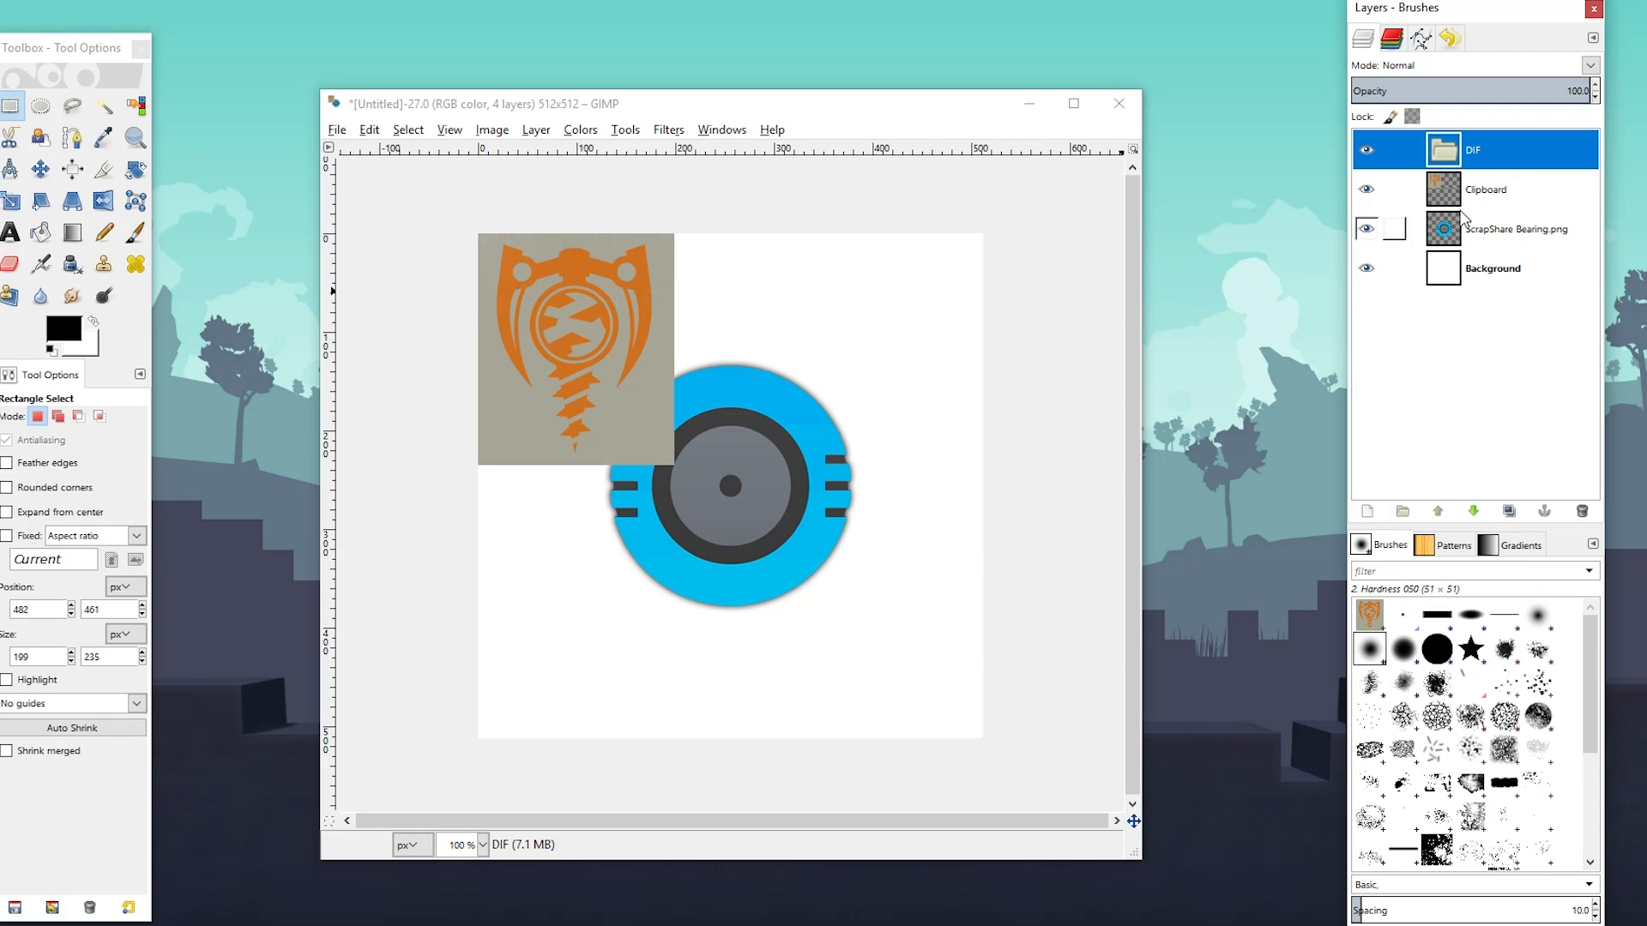
Move the Clipboard and ScrapShare Bearing.png layers into the DIF group and add an empty transparent layer beneath them
{"action": "left_click_drag", "start_coordinate": [1450, 190], "coordinate": [1458, 152]}
{"action": "left_click_drag", "start_coordinate": [1449, 227], "coordinate": [1468, 209]}
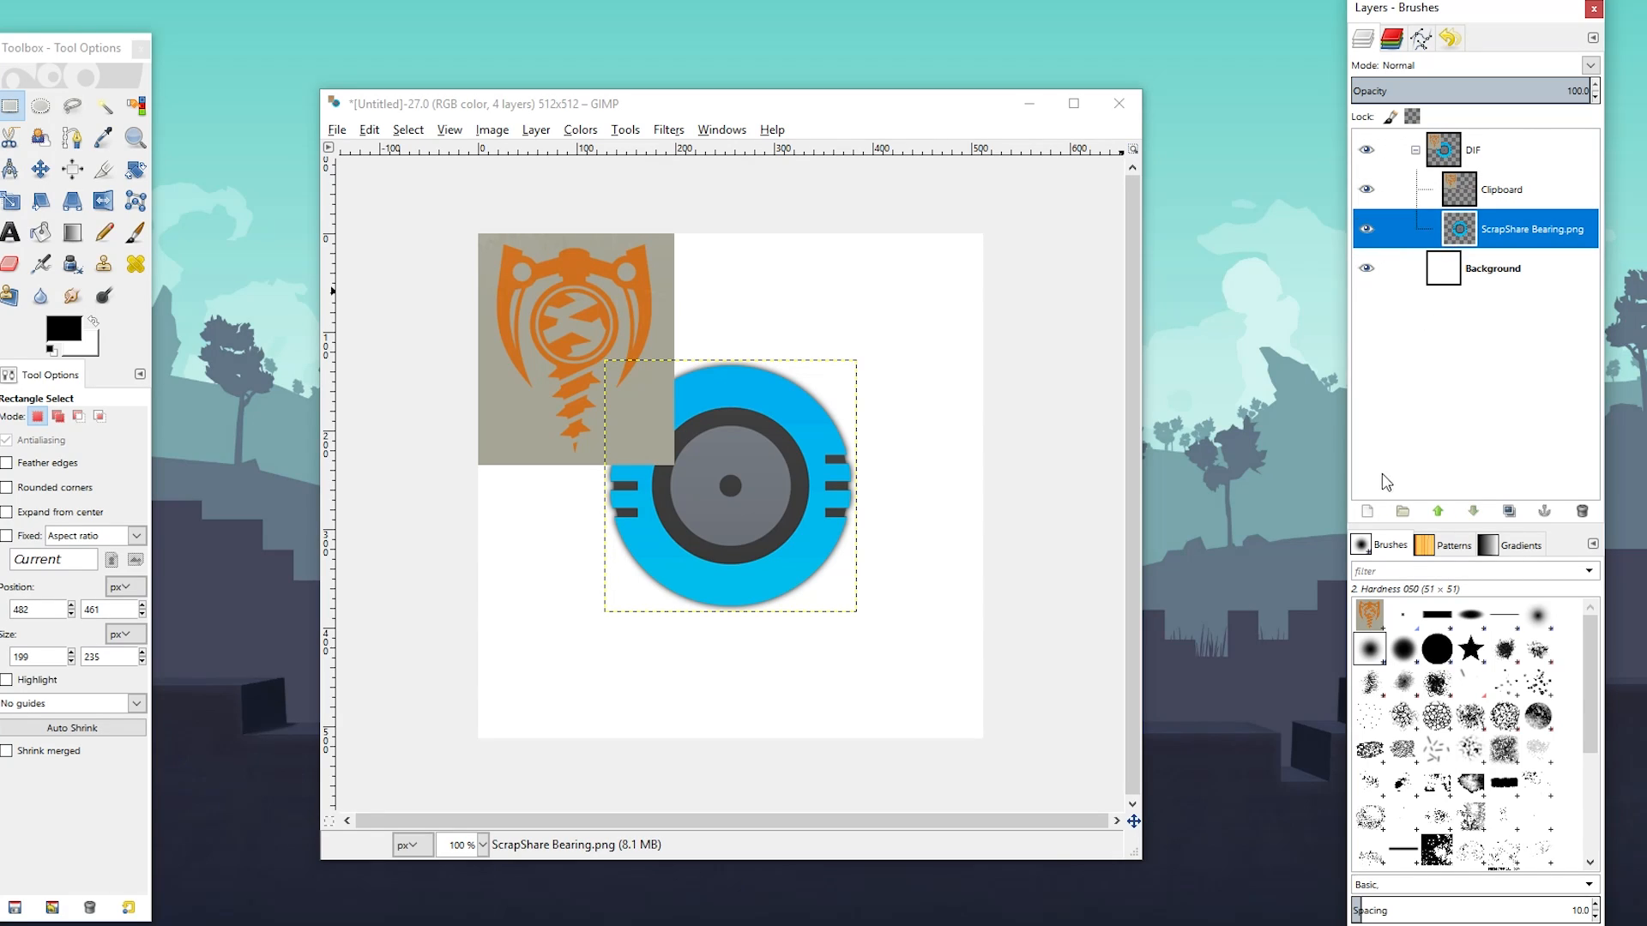
{"action": "left_click", "coordinate": [1368, 511]}
{"action": "left_click", "coordinate": [1365, 659]}
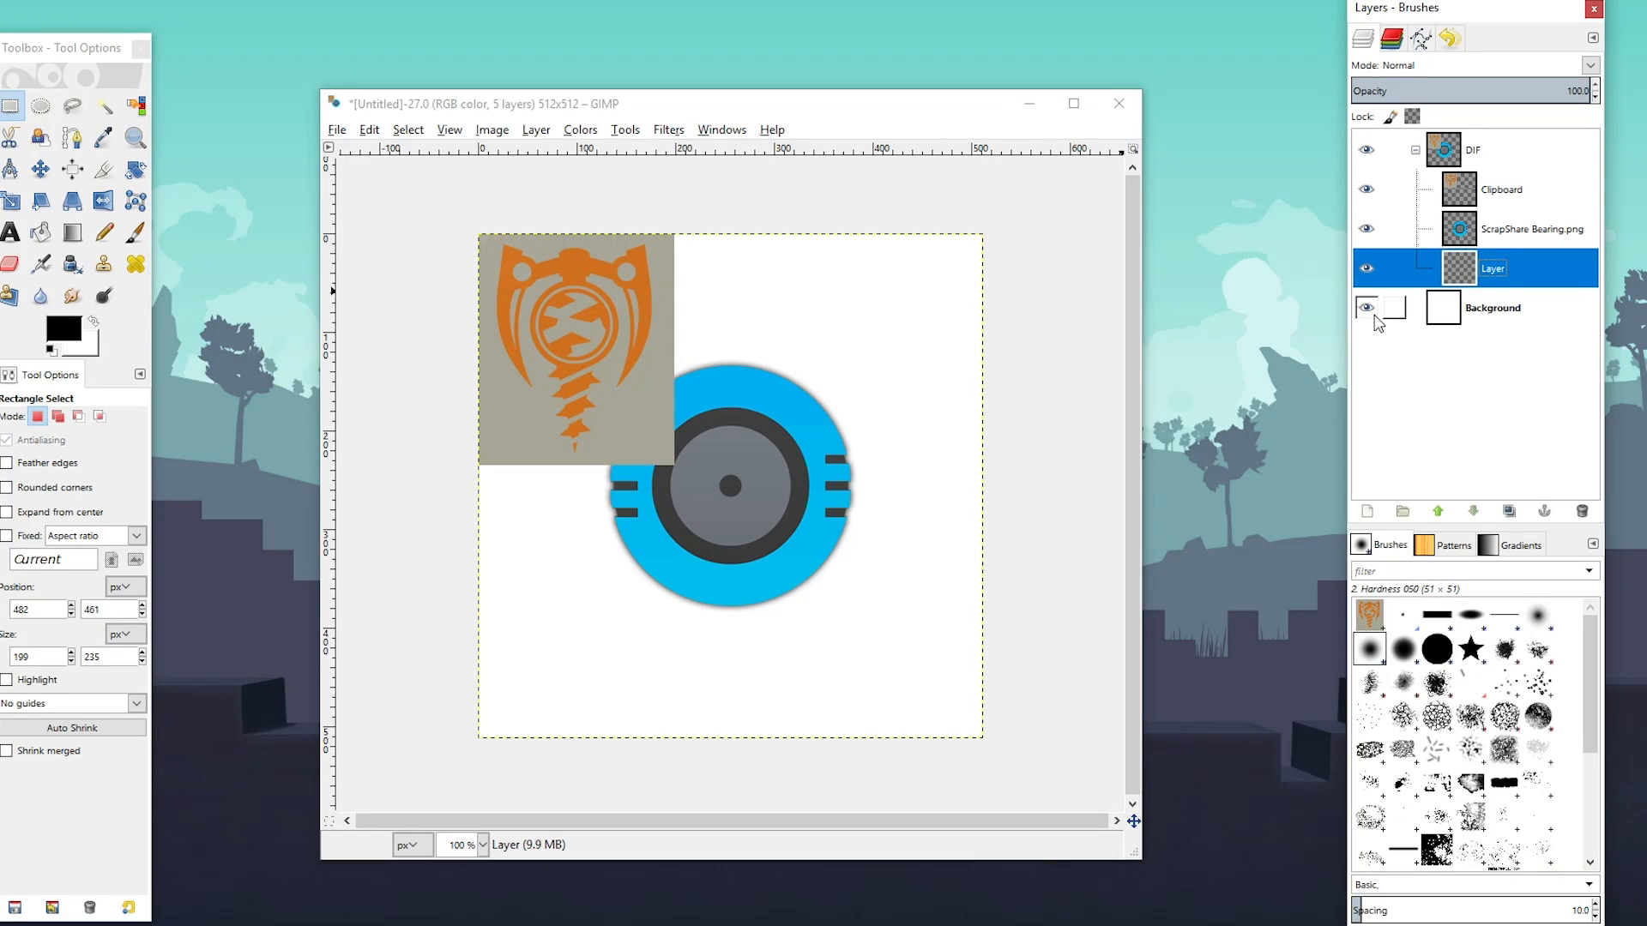
{"action": "left_click", "coordinate": [1415, 150]}
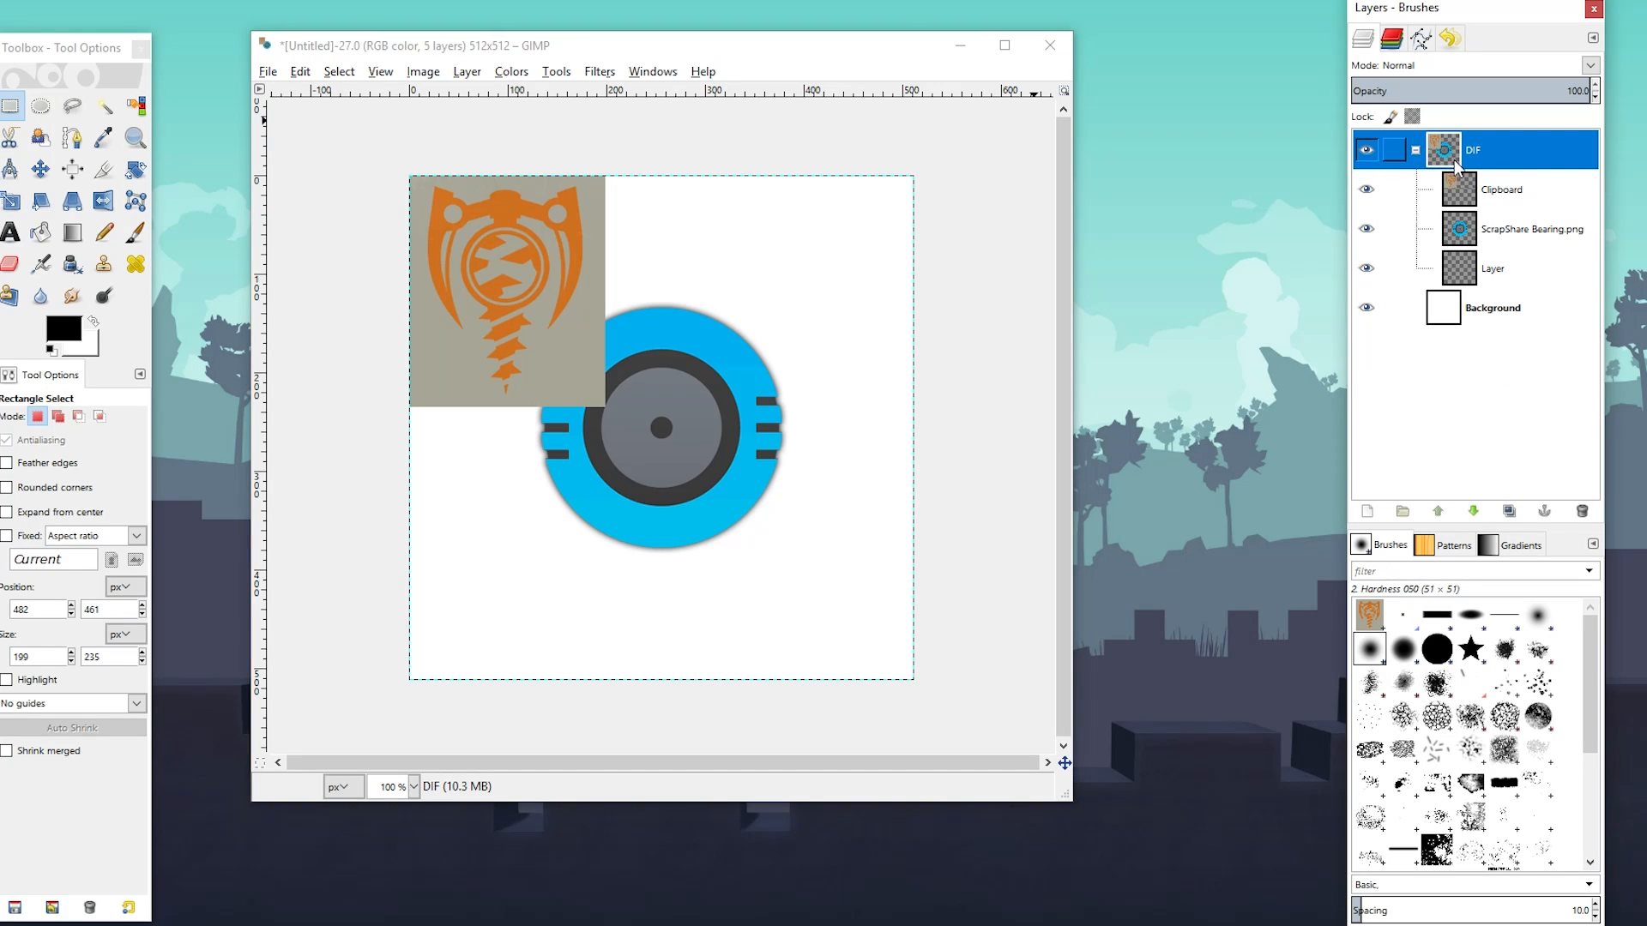
Duplicate the ScrapShare Bearing.png layer as a backup, and hide the original and the Clipboard layer
{"action": "left_click", "coordinate": [1393, 229]}
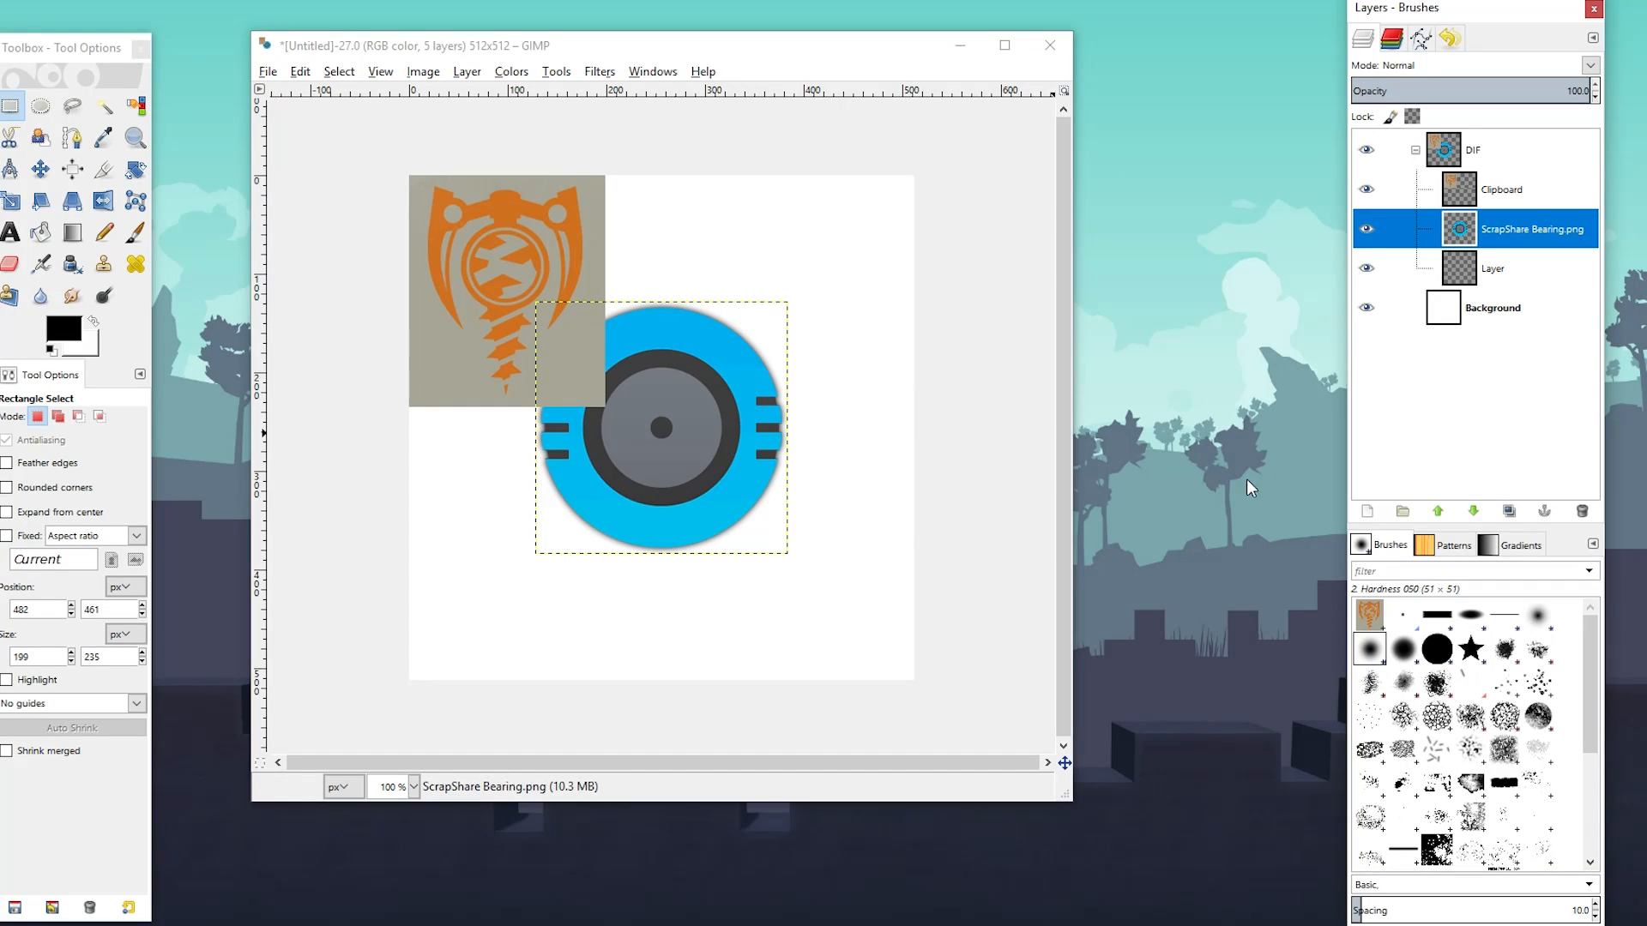
{"action": "left_click", "coordinate": [1509, 512]}
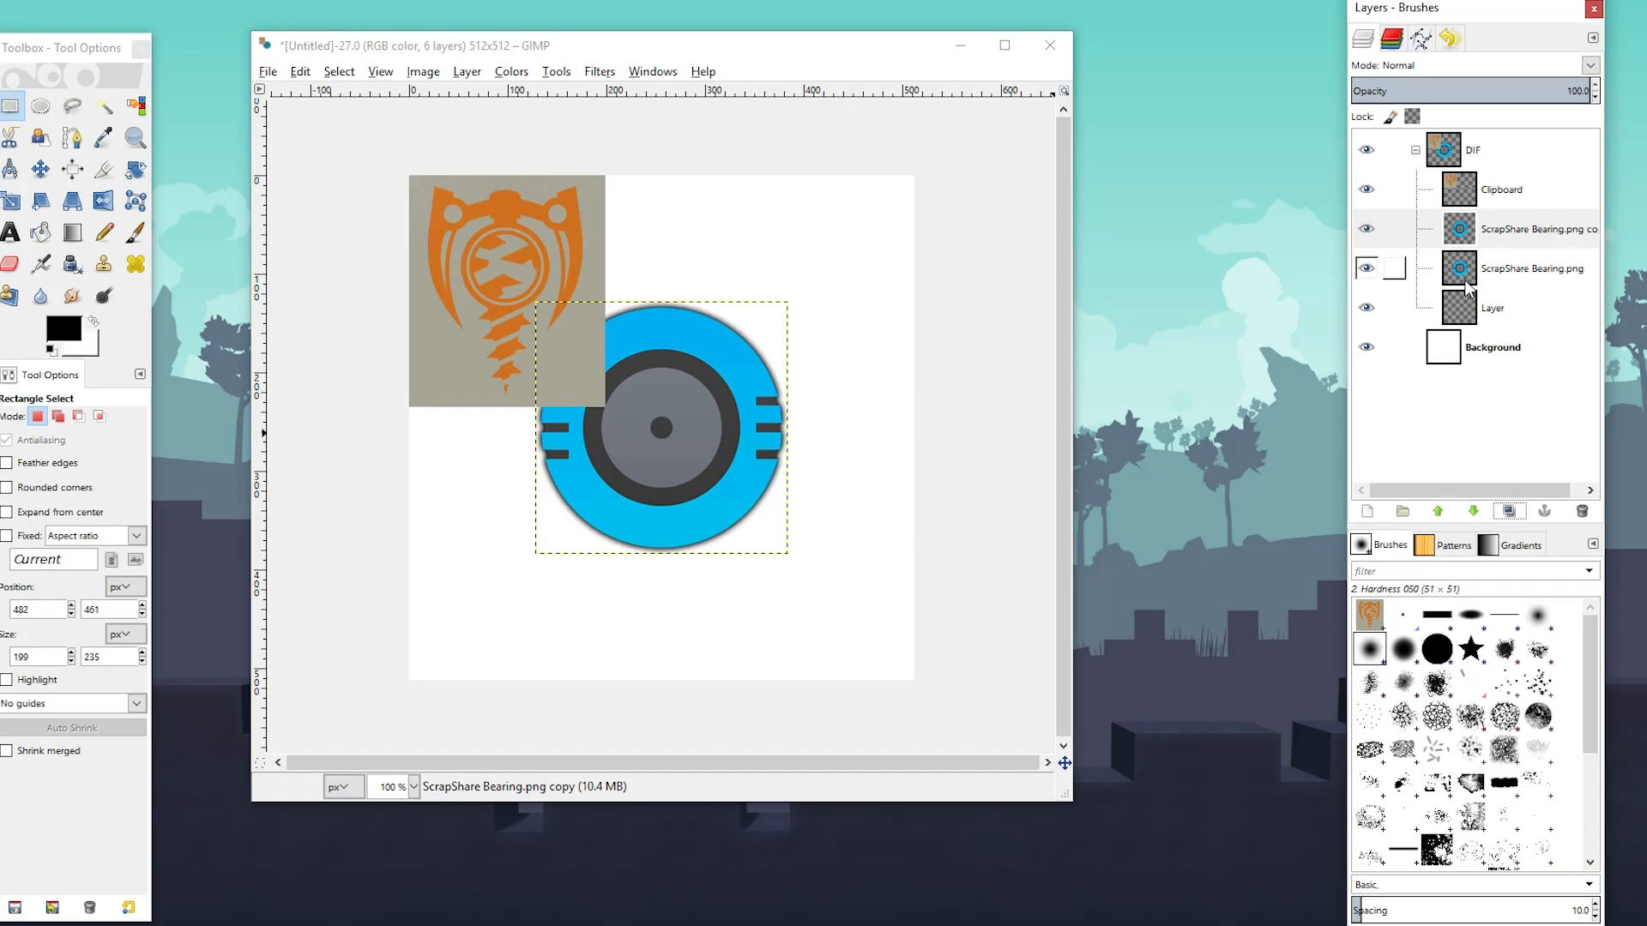
{"action": "left_click", "coordinate": [1368, 270]}
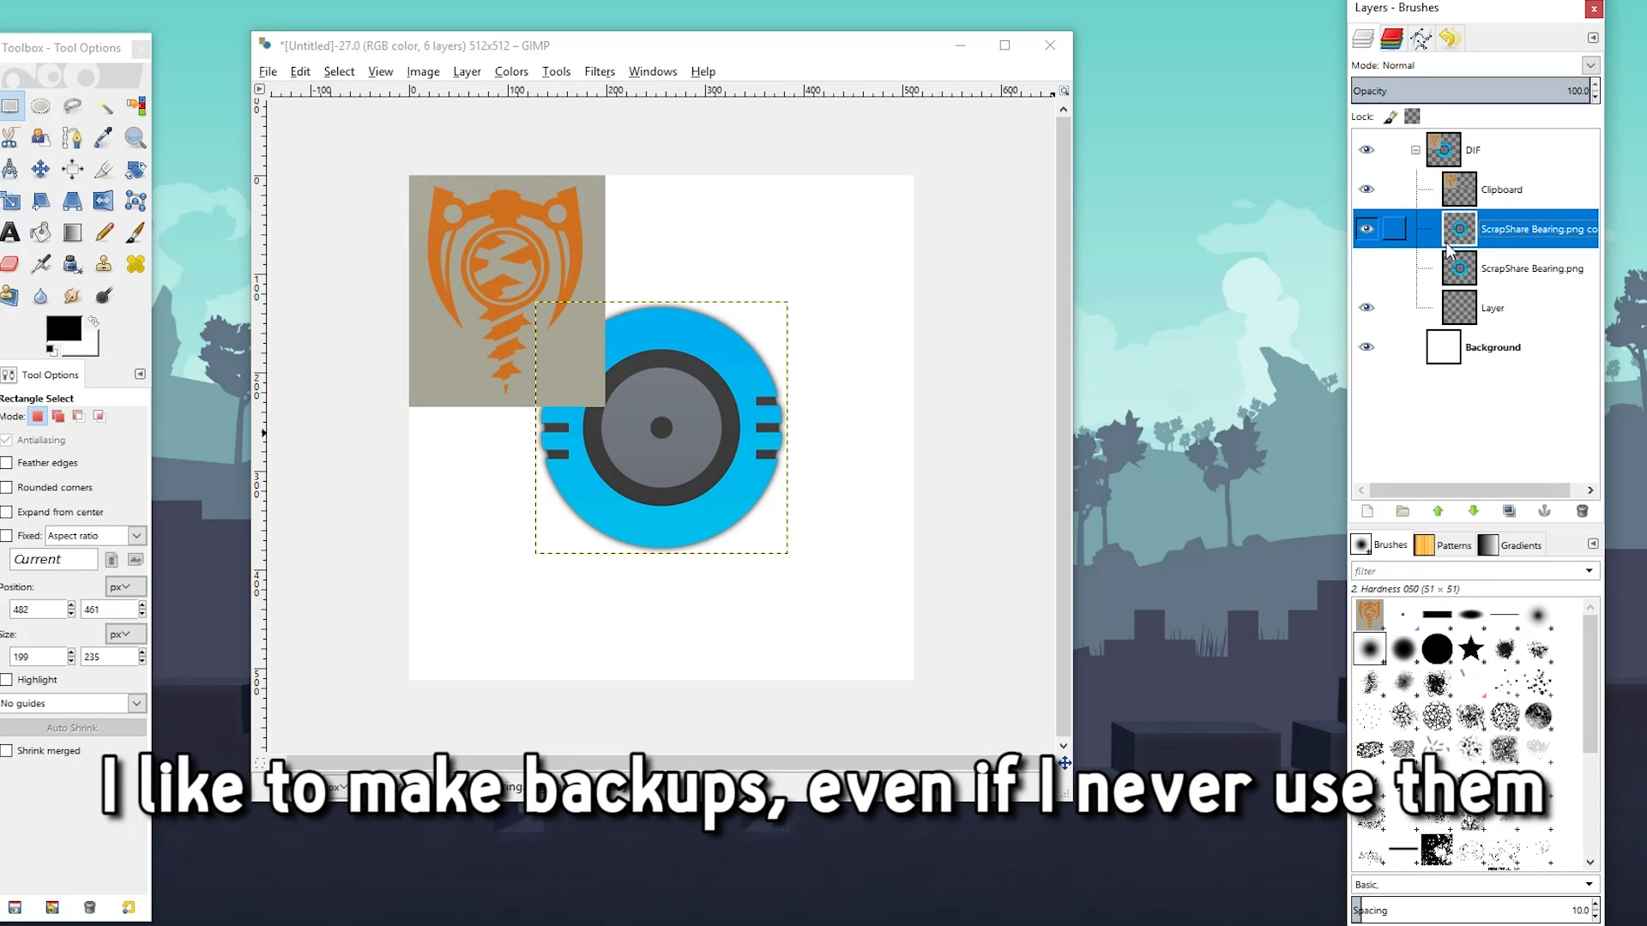
{"action": "left_click", "coordinate": [1368, 190]}
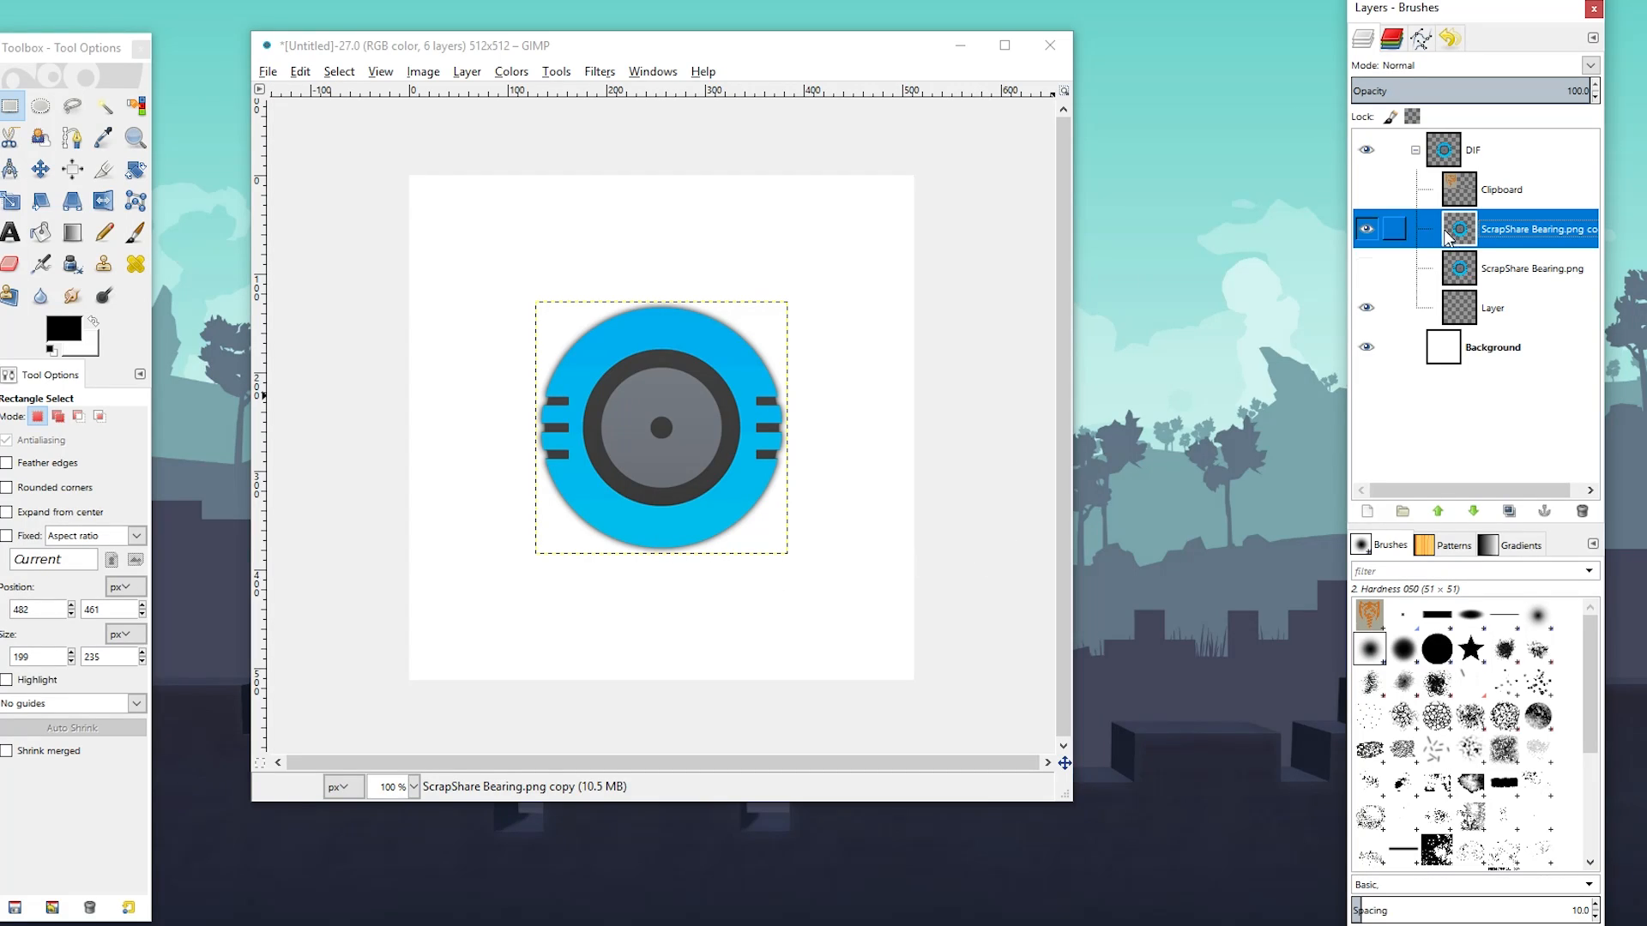
Adjust the bearing copy with Brightness-Contrast, setting brightness to 73 and contrast to 127
{"action": "left_click", "coordinate": [512, 71]}
{"action": "left_click", "coordinate": [534, 168]}
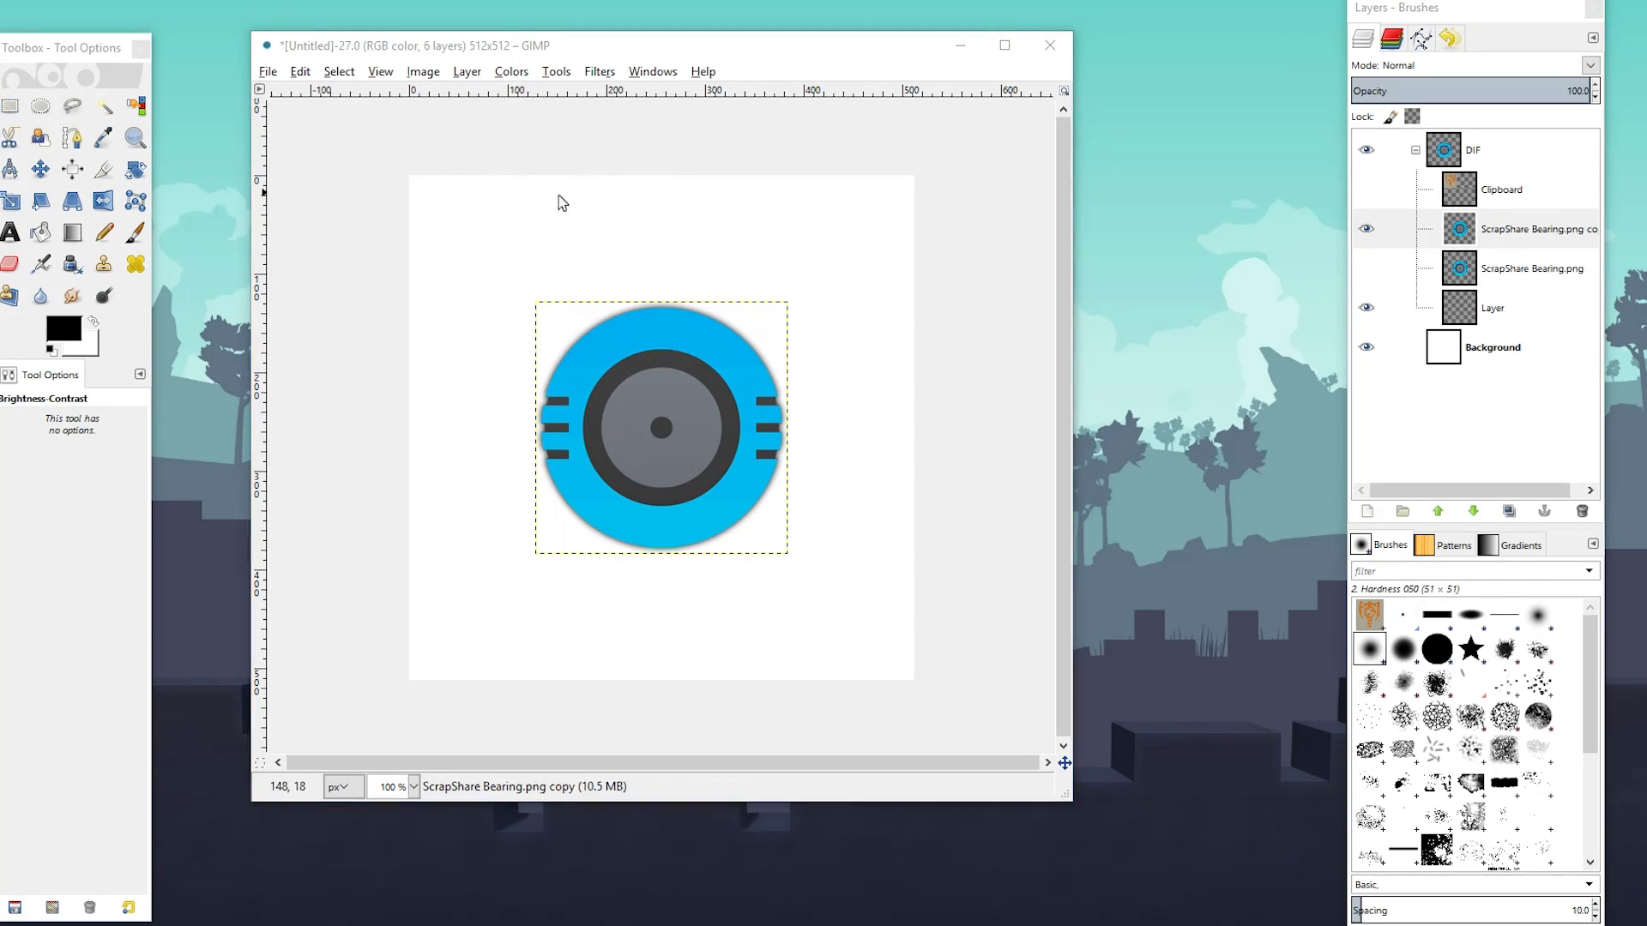
{"action": "left_click_drag", "start_coordinate": [1322, 218], "coordinate": [1113, 212]}
{"action": "left_click_drag", "start_coordinate": [1145, 342], "coordinate": [1231, 339]}
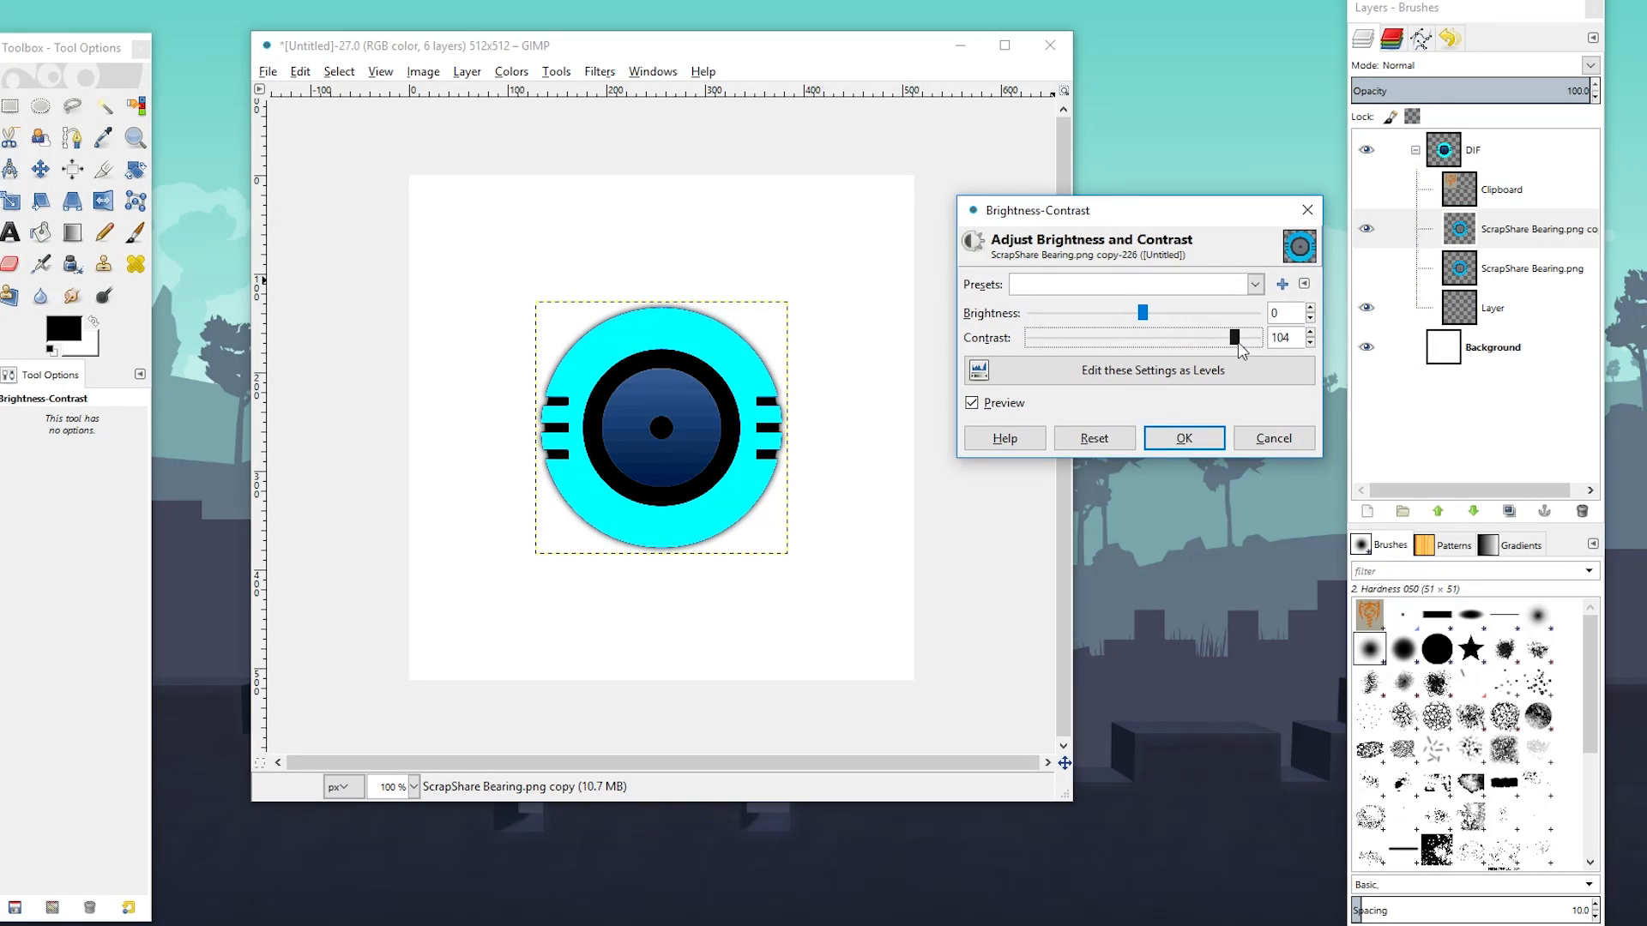
{"action": "left_click_drag", "start_coordinate": [1142, 313], "coordinate": [1210, 324]}
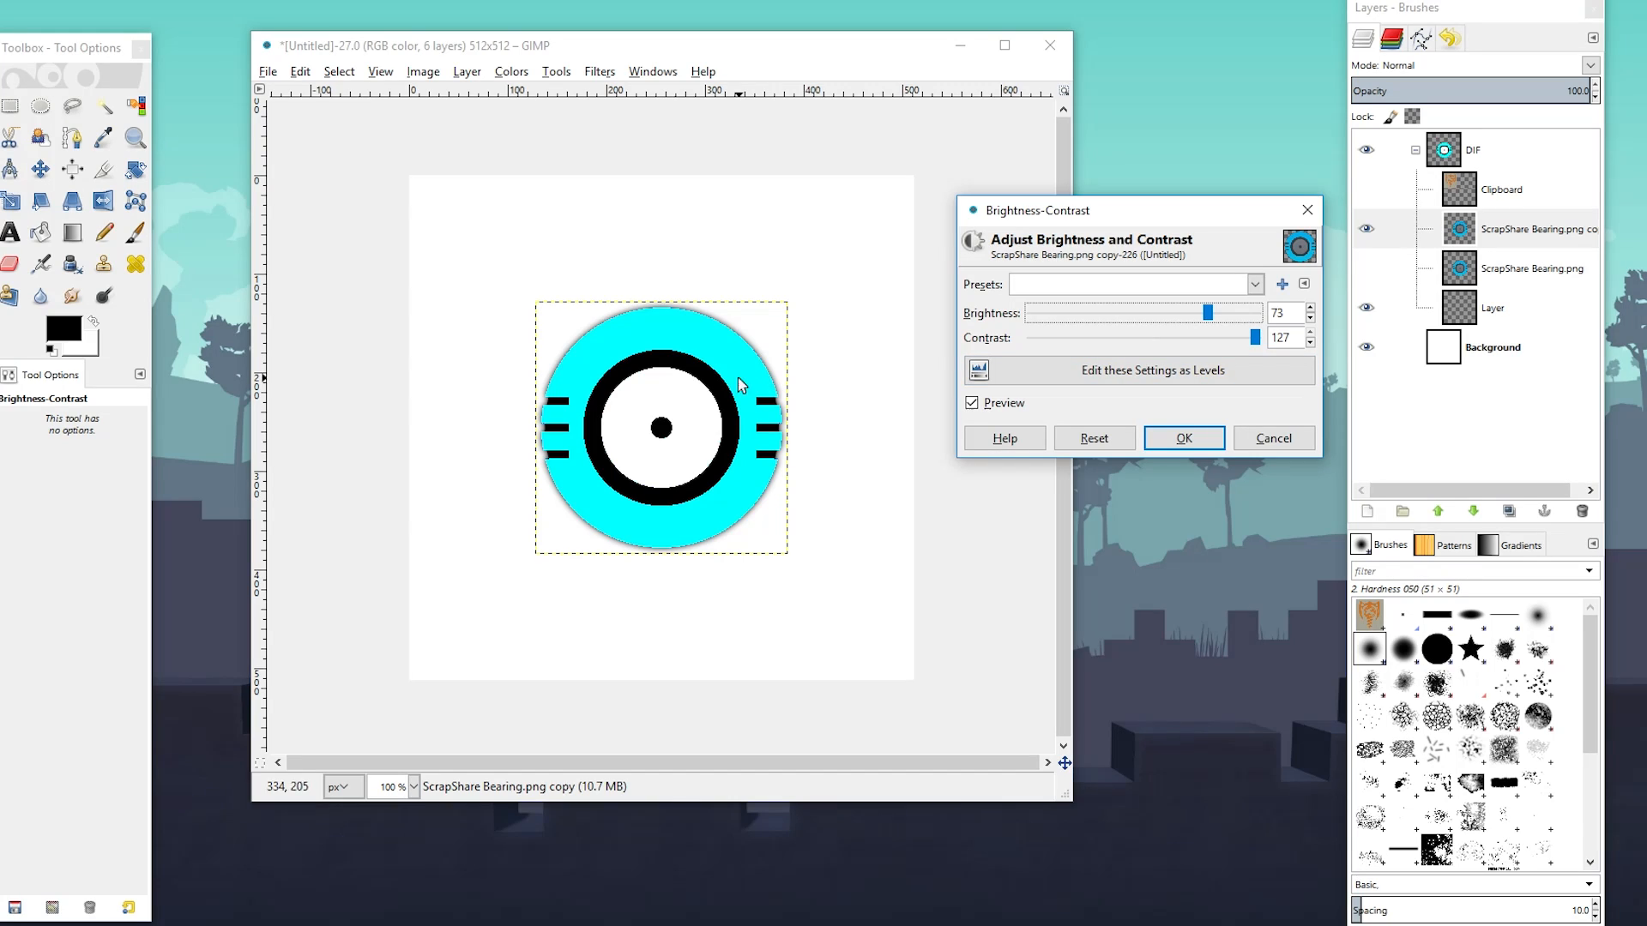
{"action": "left_click", "coordinate": [1180, 442]}
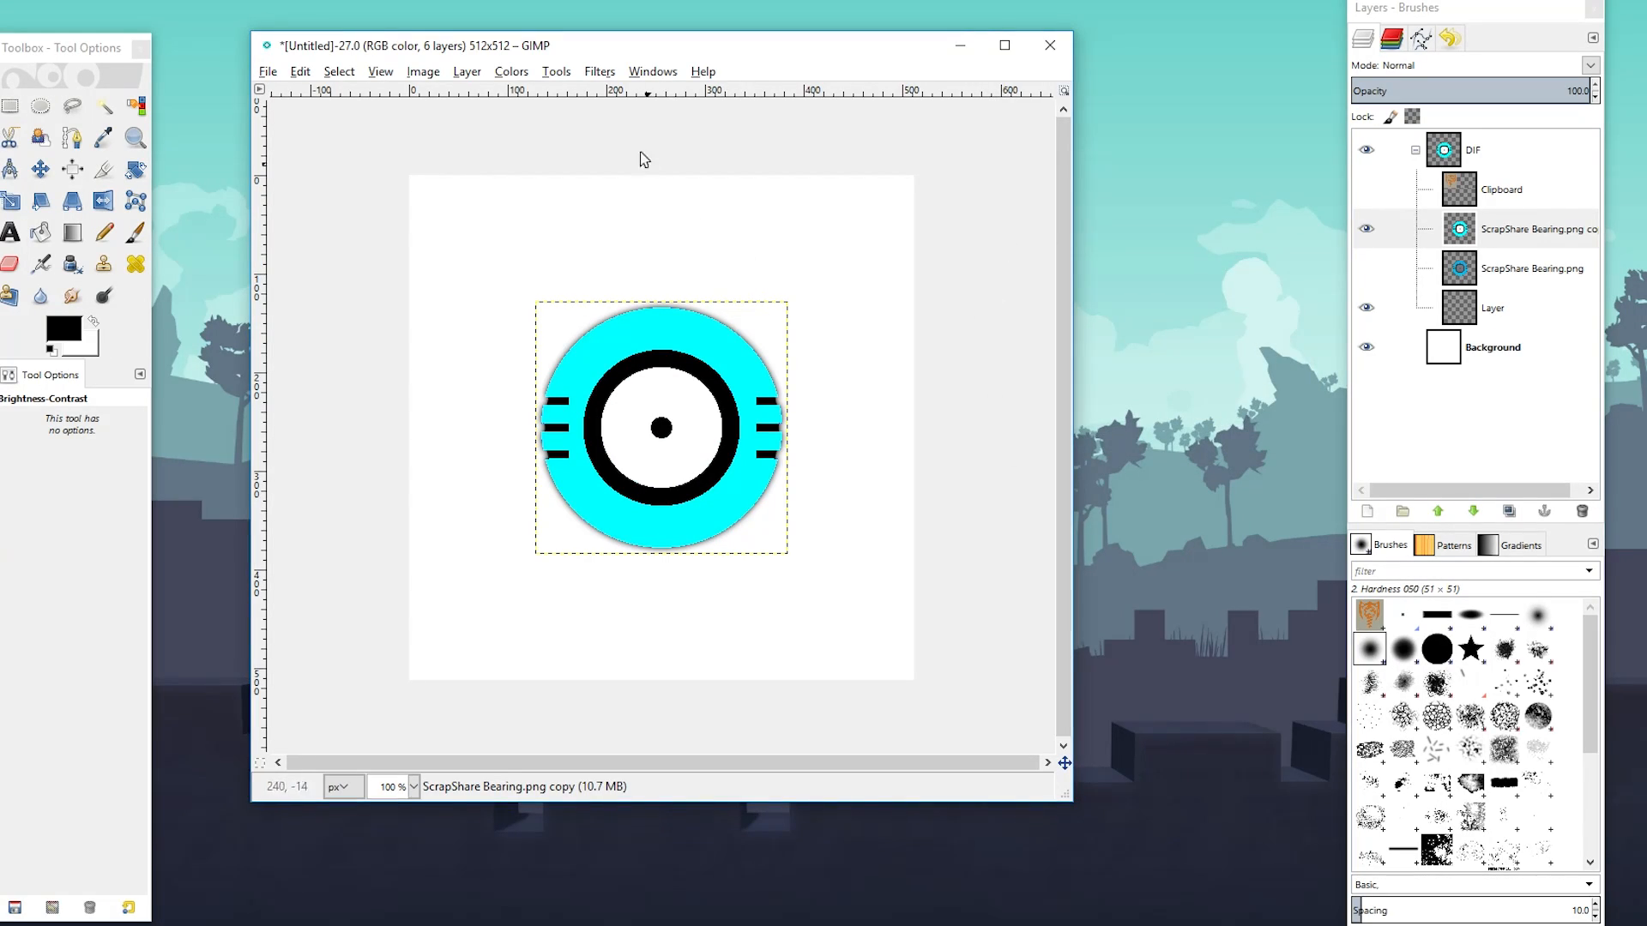
Desaturate the bearing copy with Hue-Saturation by setting the saturation to -100
{"action": "left_click", "coordinate": [510, 74]}
{"action": "left_click", "coordinate": [549, 121]}
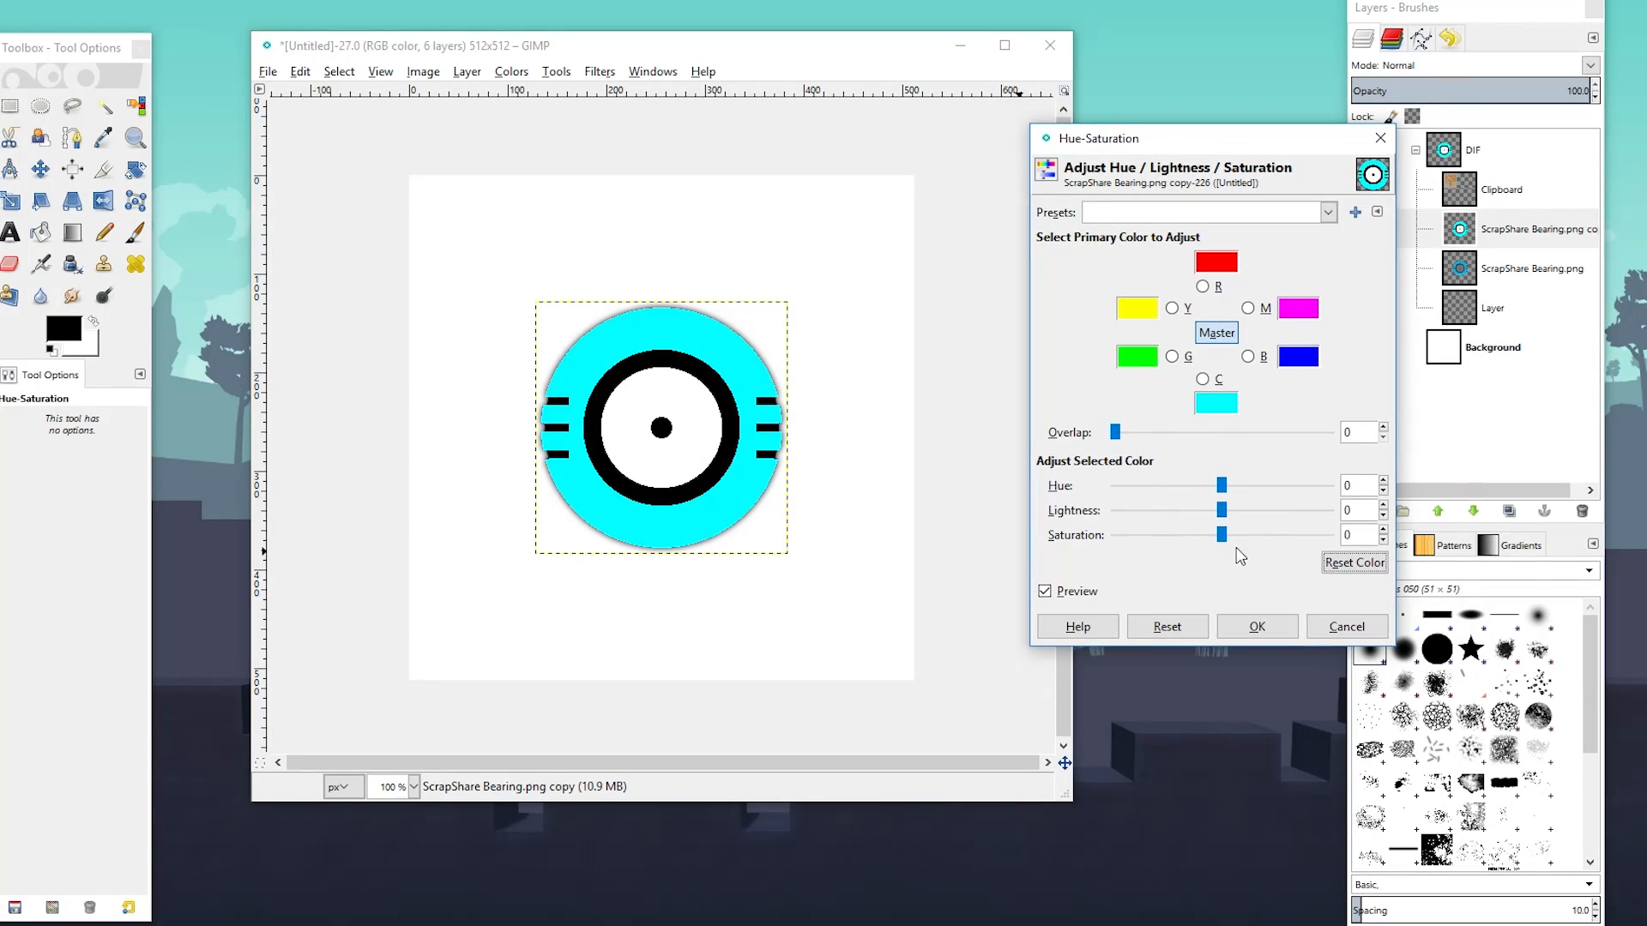
{"action": "left_click_drag", "start_coordinate": [1225, 536], "coordinate": [1112, 538]}
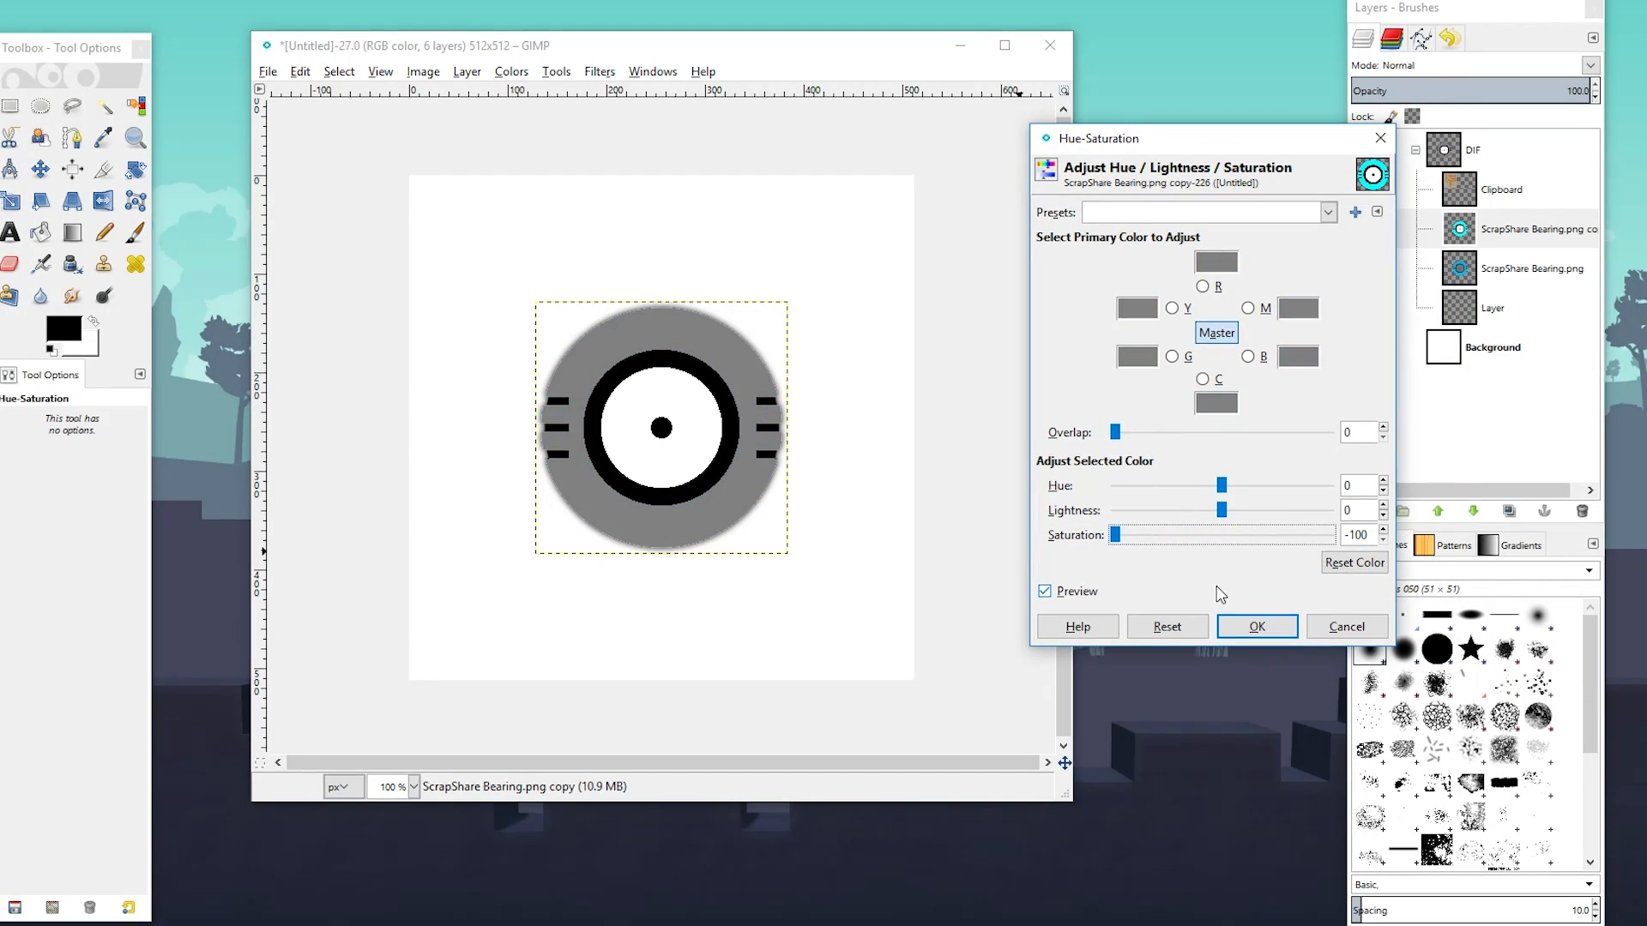
{"action": "left_click", "coordinate": [1259, 627]}
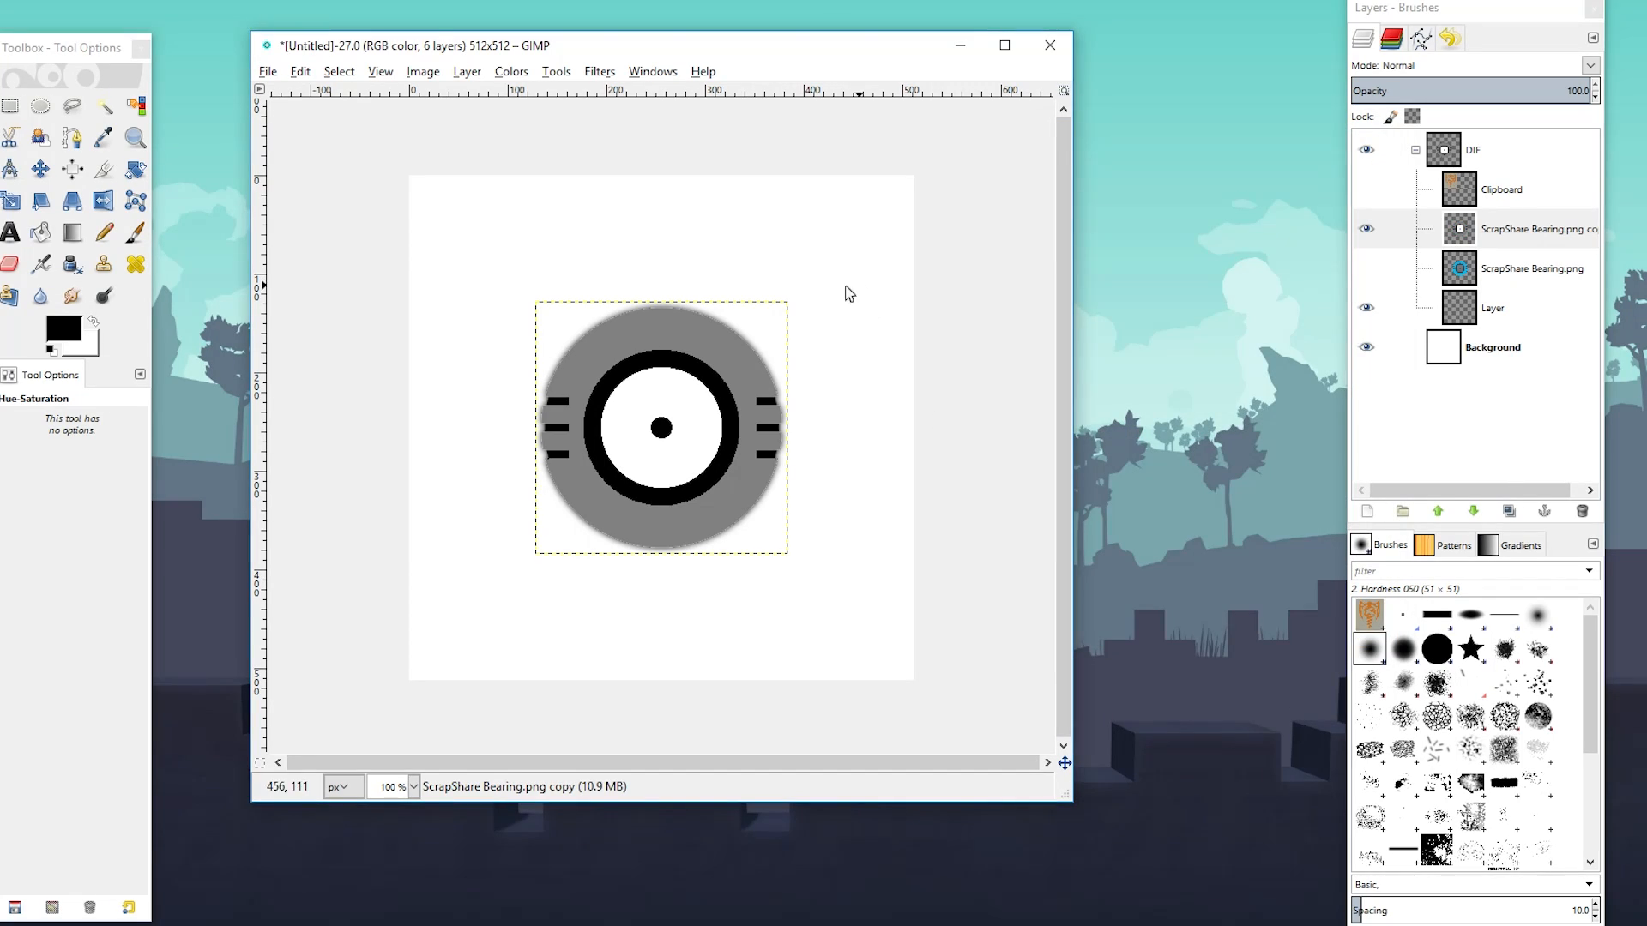
Turn the bearing copy's grey ring white by applying Brightness-Contrast with contrast at 127
{"action": "left_click", "coordinate": [511, 71]}
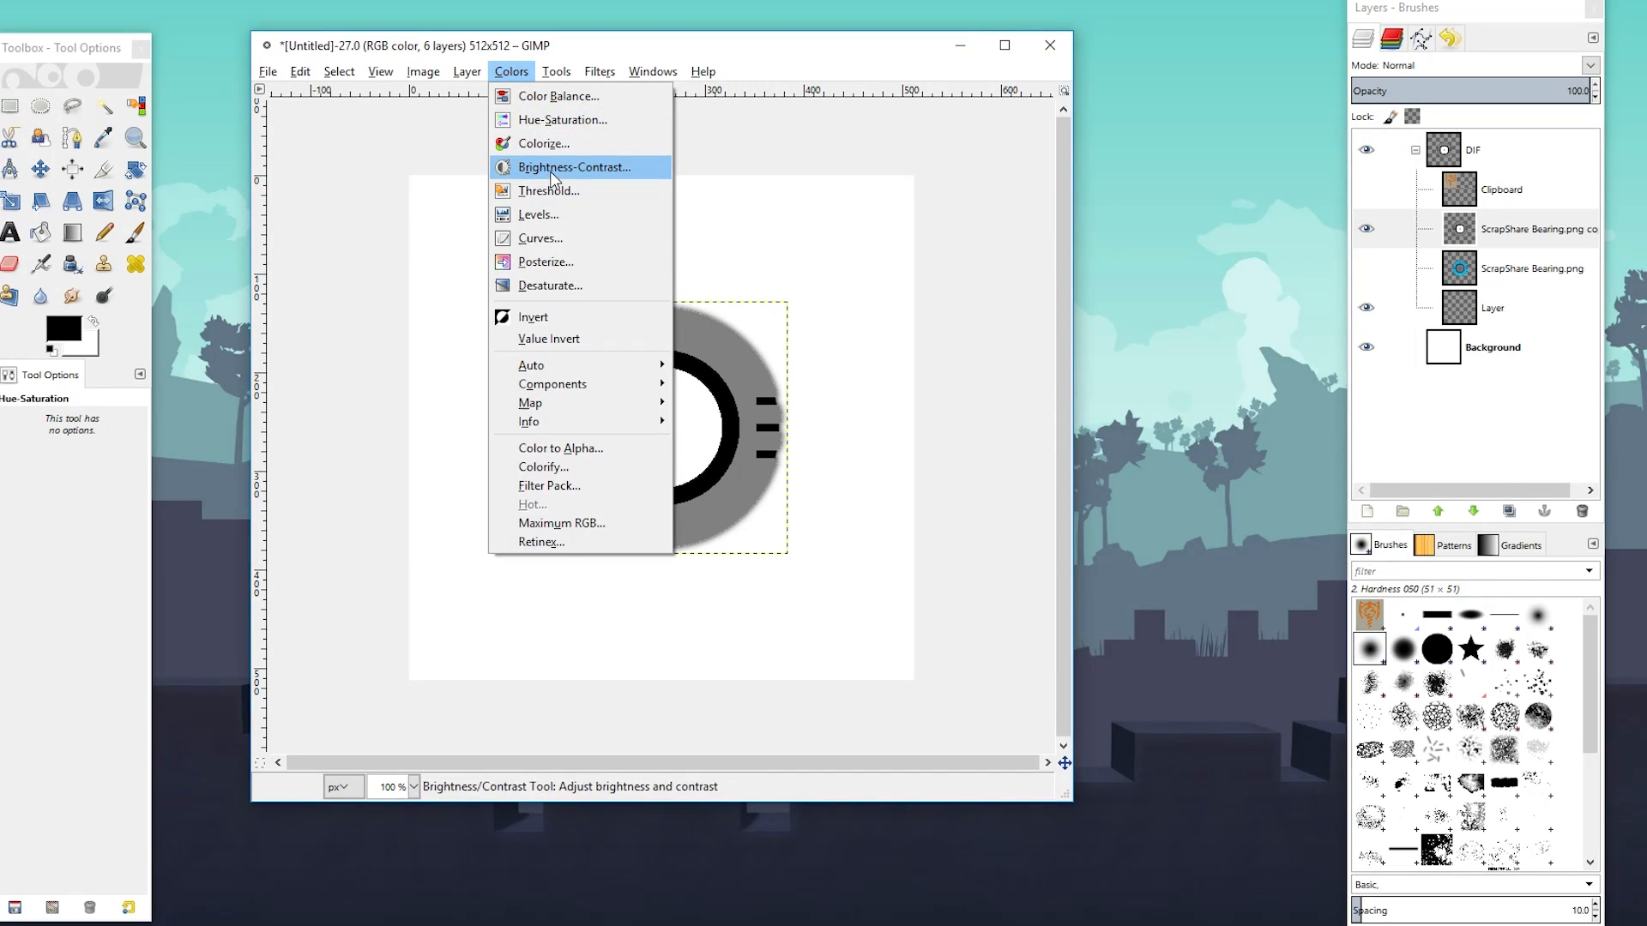
{"action": "left_click", "coordinate": [552, 168]}
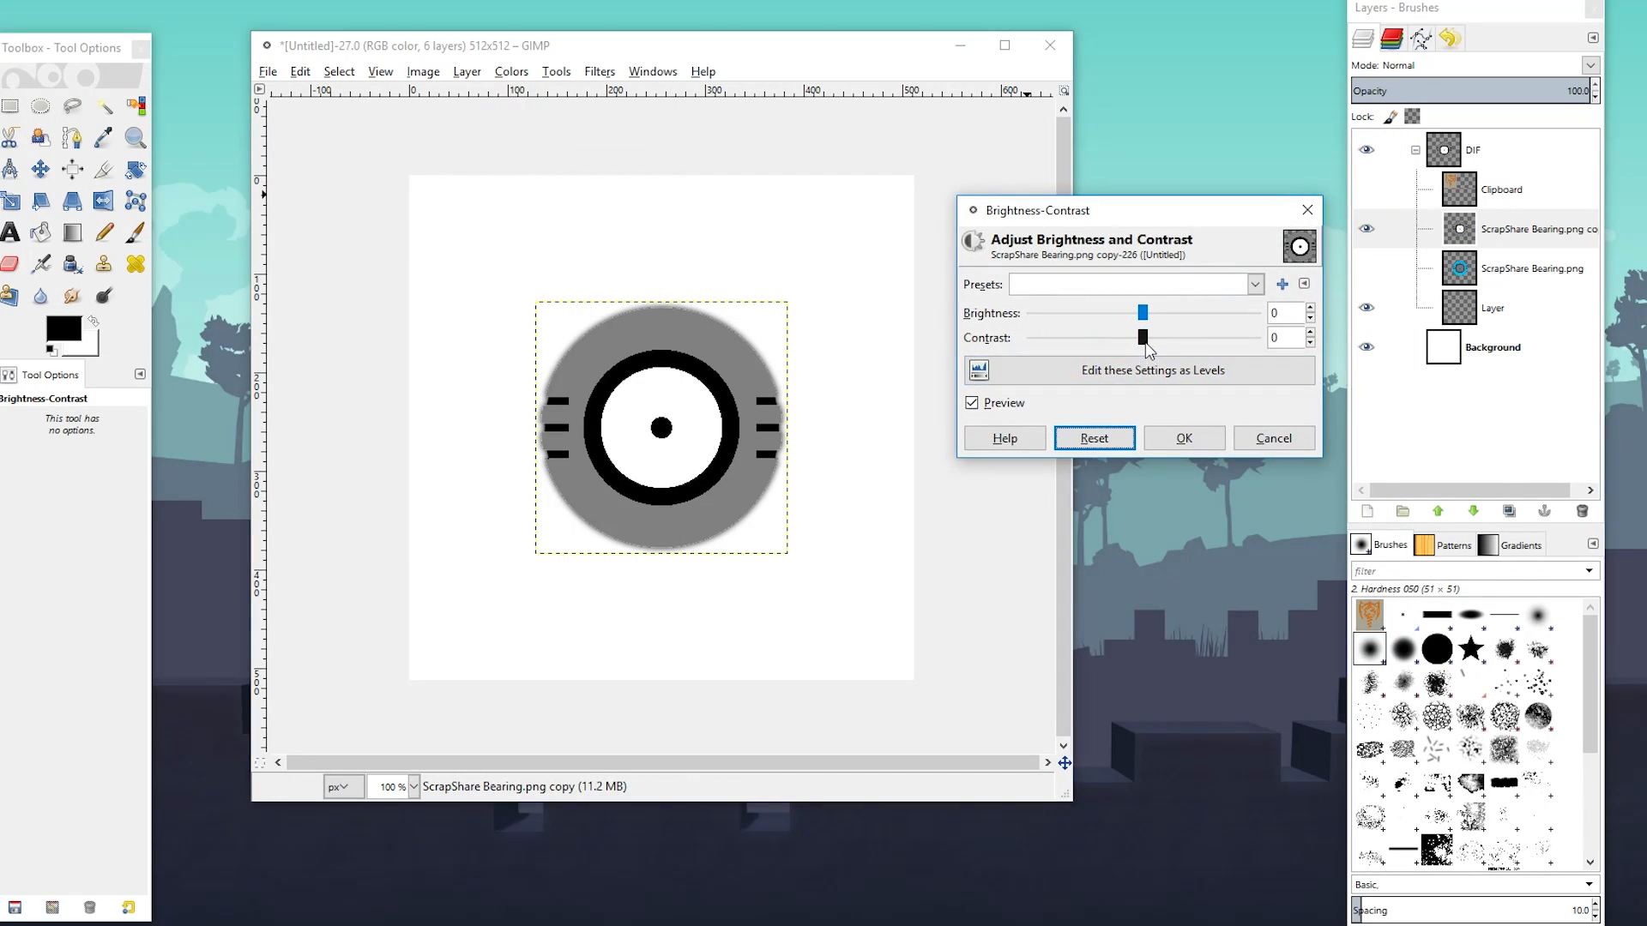
{"action": "left_click_drag", "start_coordinate": [1146, 342], "coordinate": [1260, 349]}
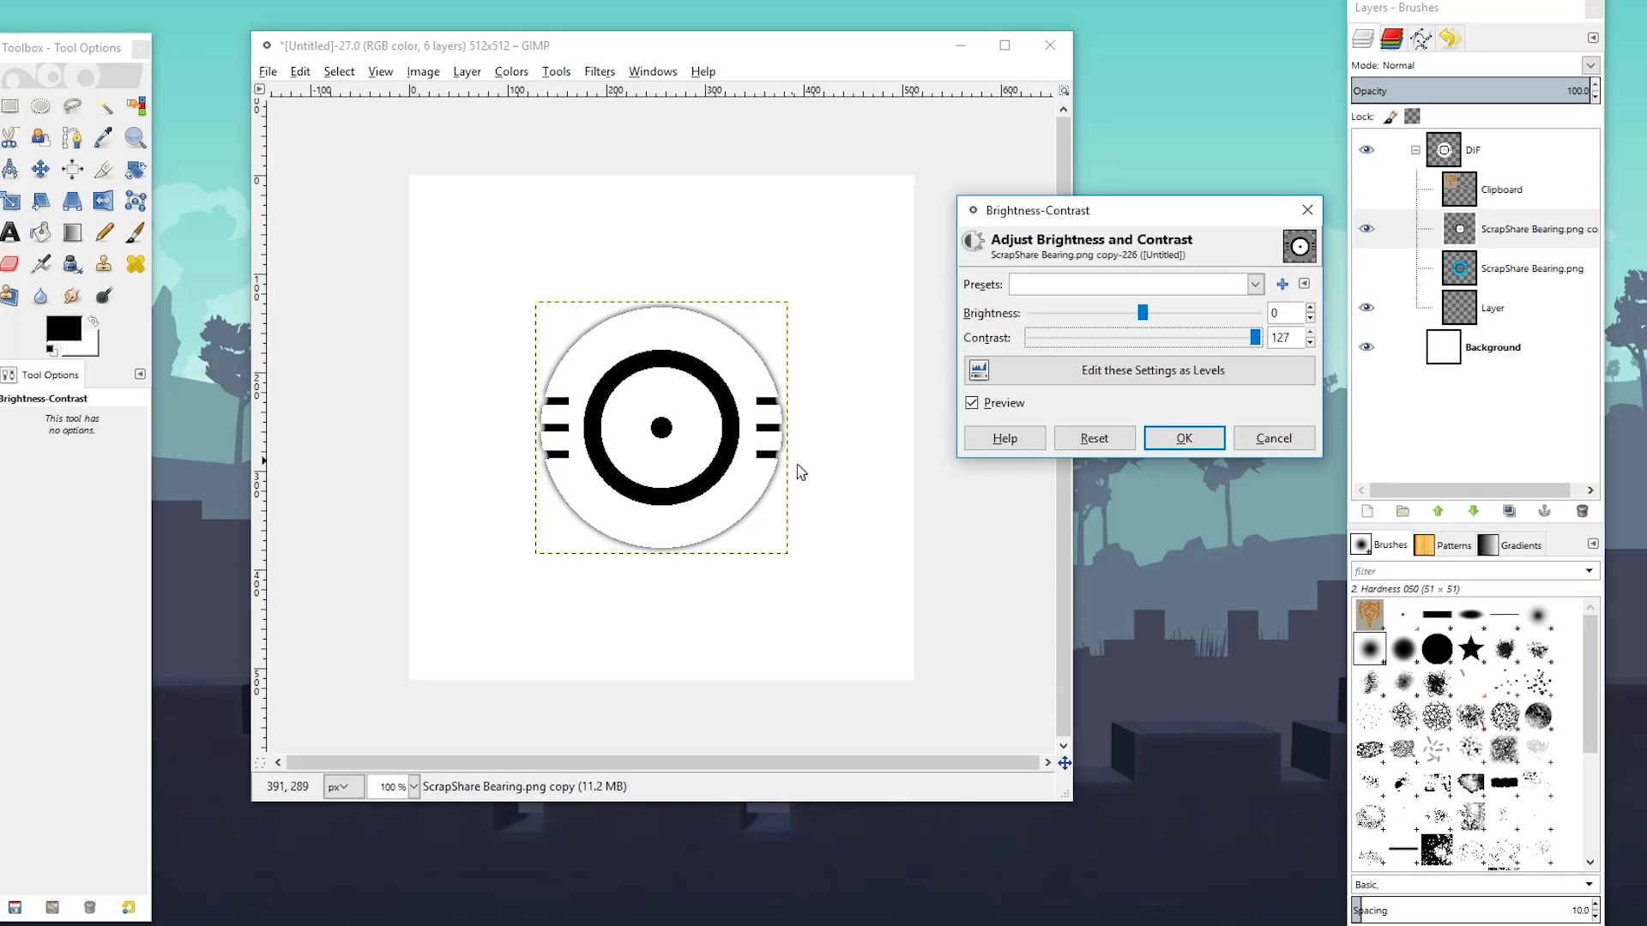
{"action": "left_click", "coordinate": [1184, 438]}
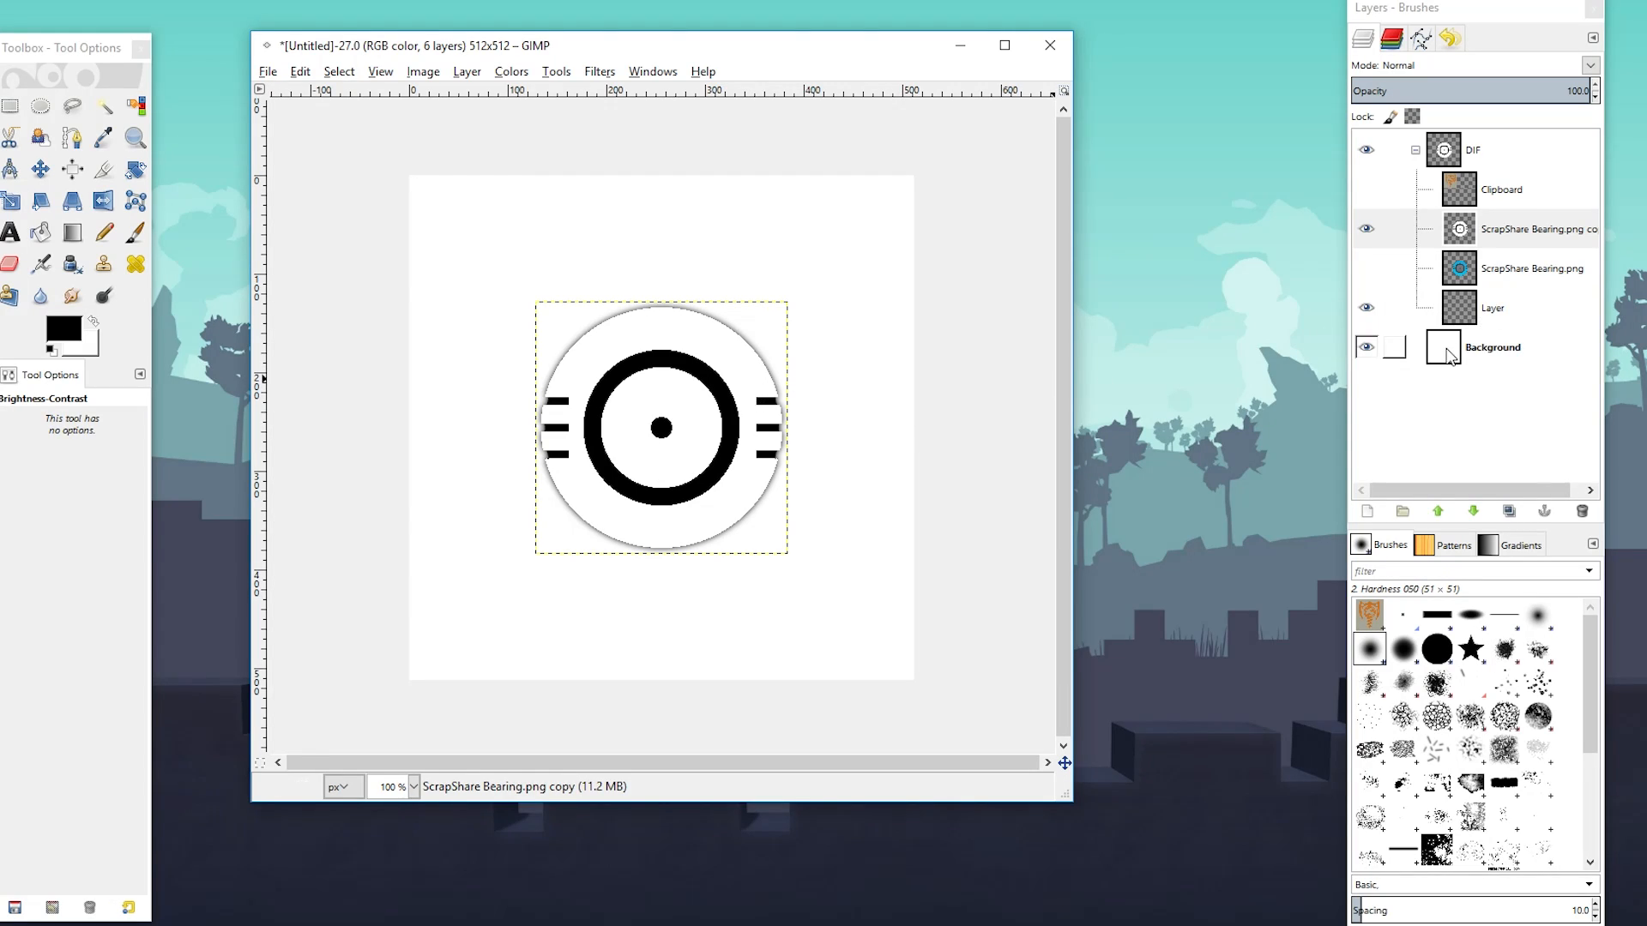
Invert the Background layer's colours and move it into the DIF group directly below the bearing copy
{"action": "left_click", "coordinate": [1395, 347]}
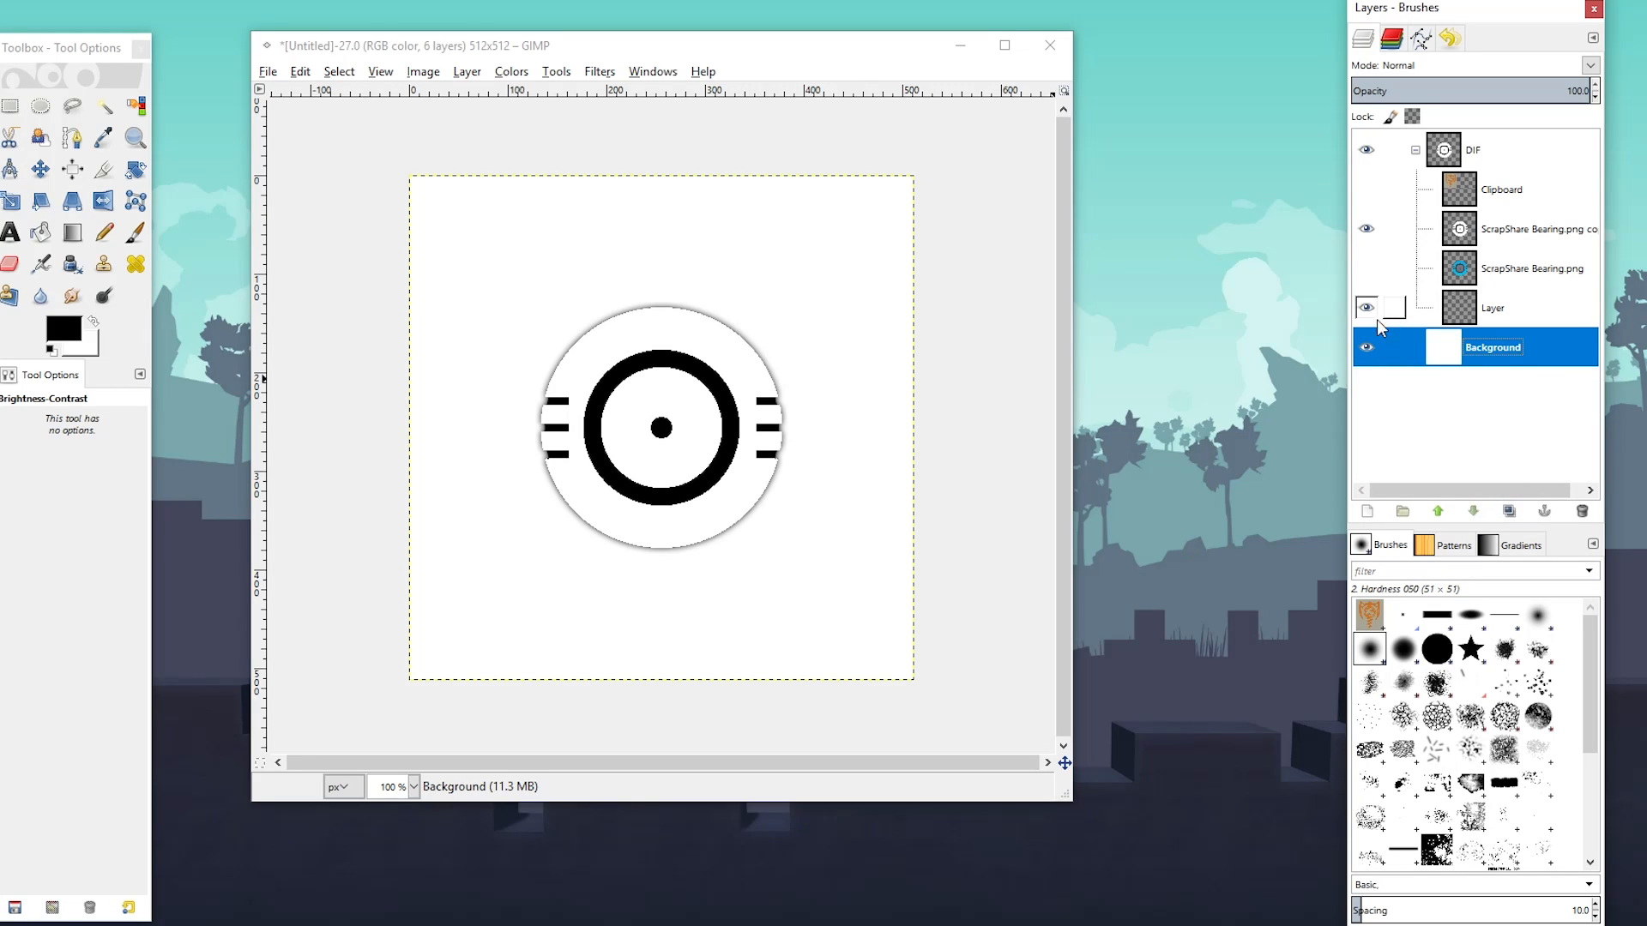
{"action": "left_click", "coordinate": [511, 71]}
{"action": "left_click", "coordinate": [517, 318]}
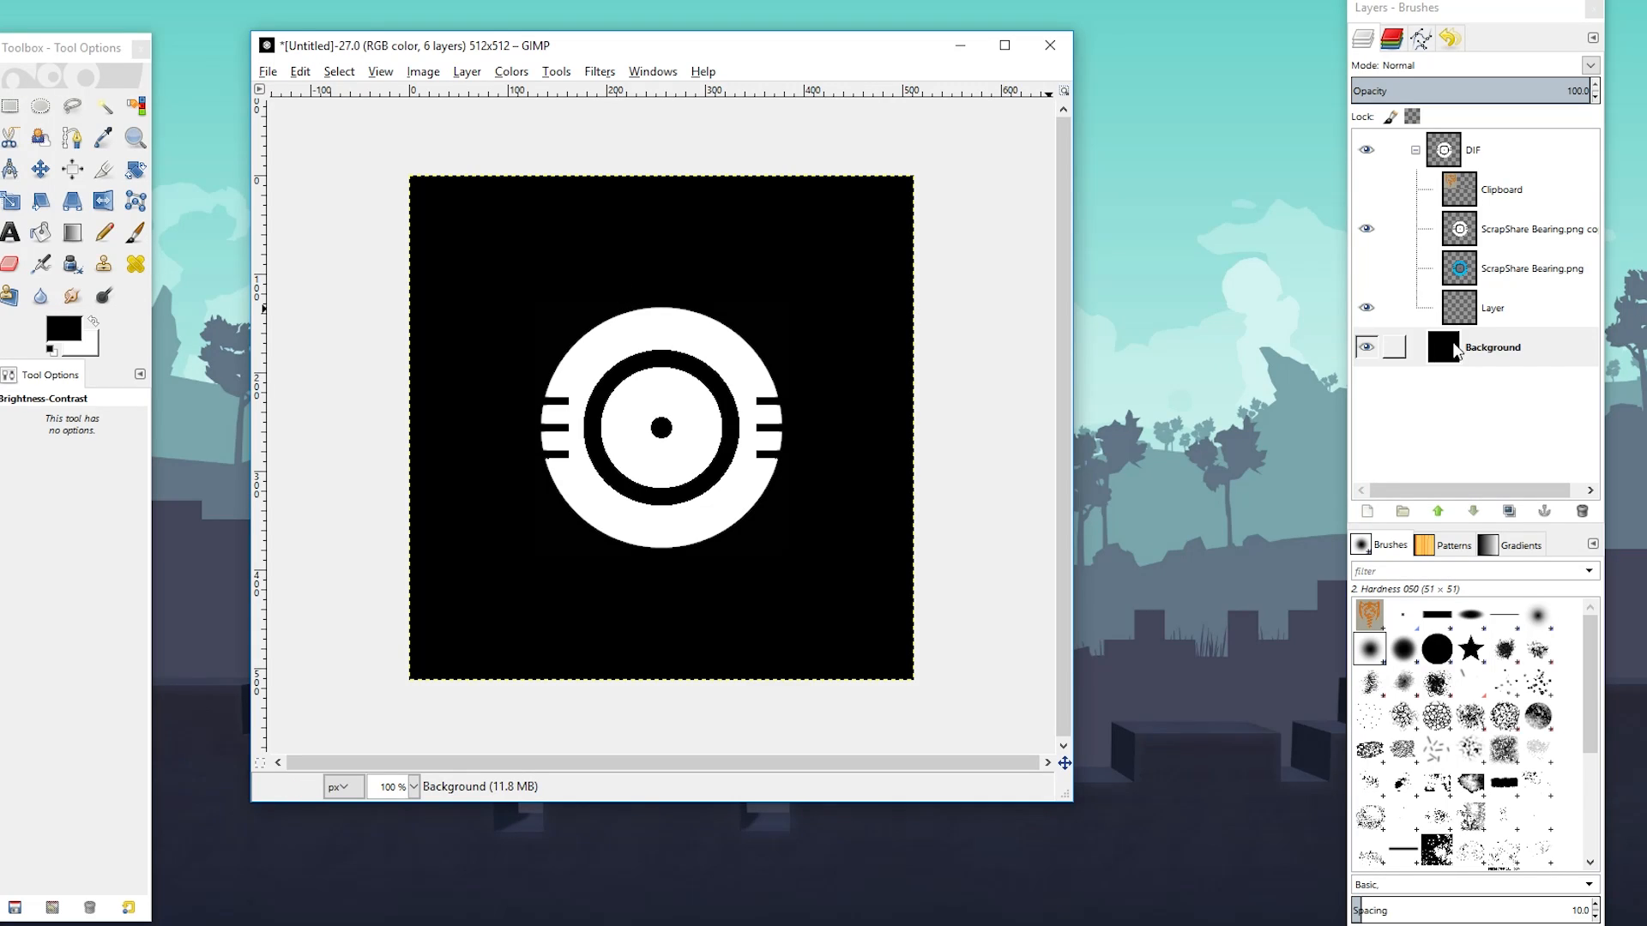
{"action": "left_click_drag", "start_coordinate": [1444, 346], "coordinate": [1482, 252]}
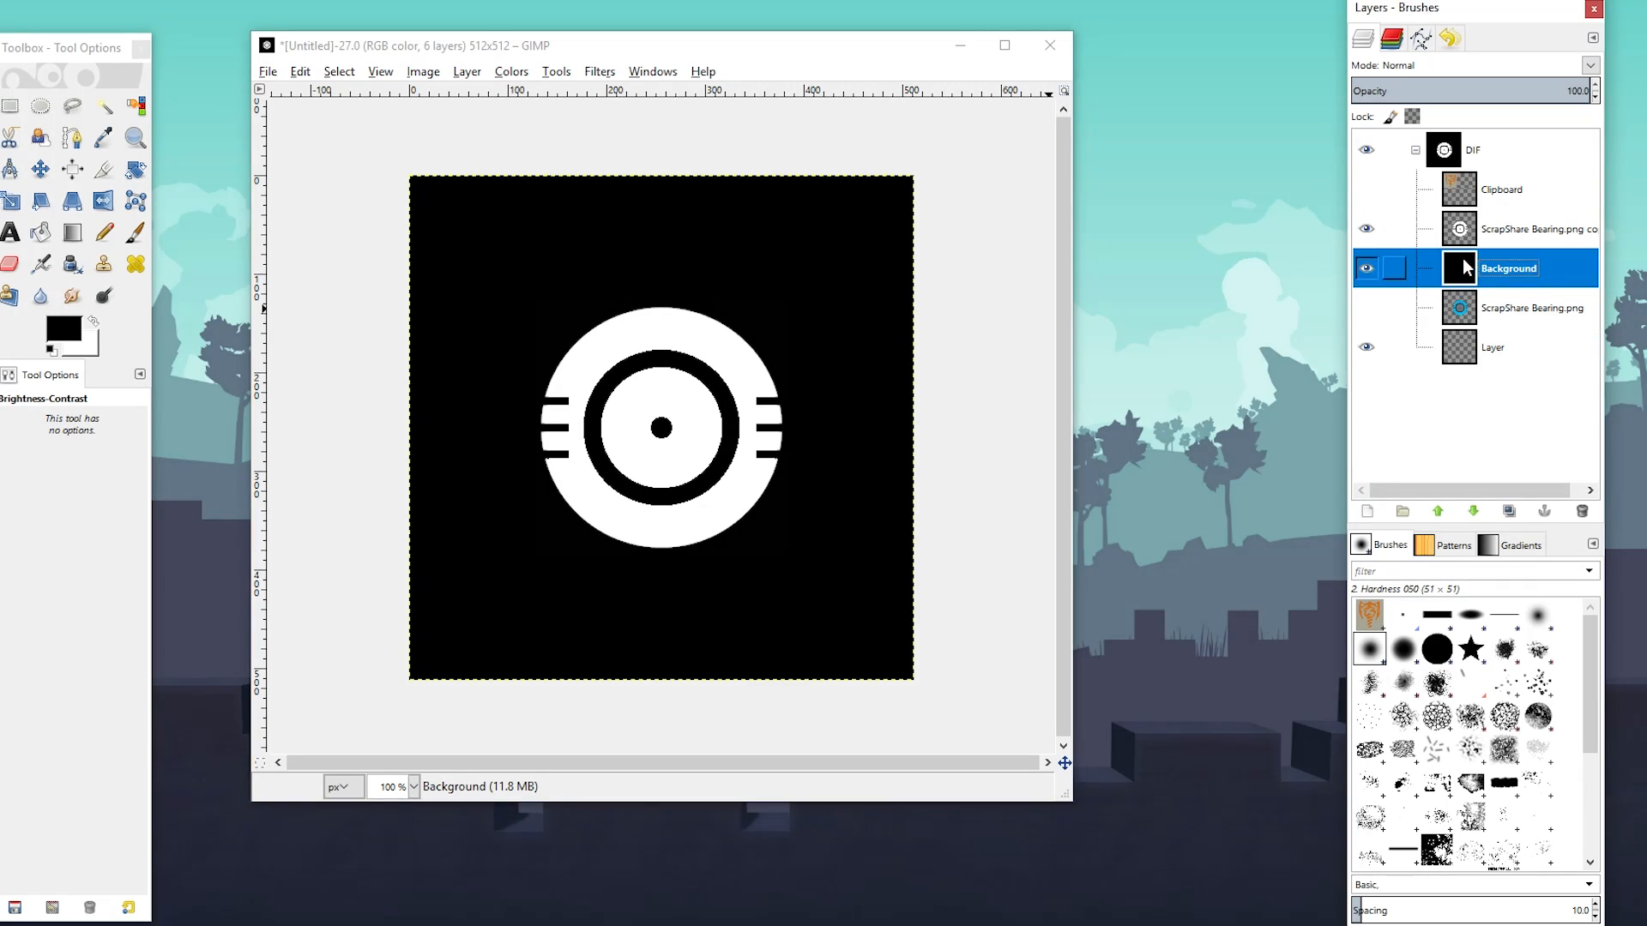
Scale the bearing copy layer down to 128 by 128 pixels
{"action": "right_click", "coordinate": [1469, 246]}
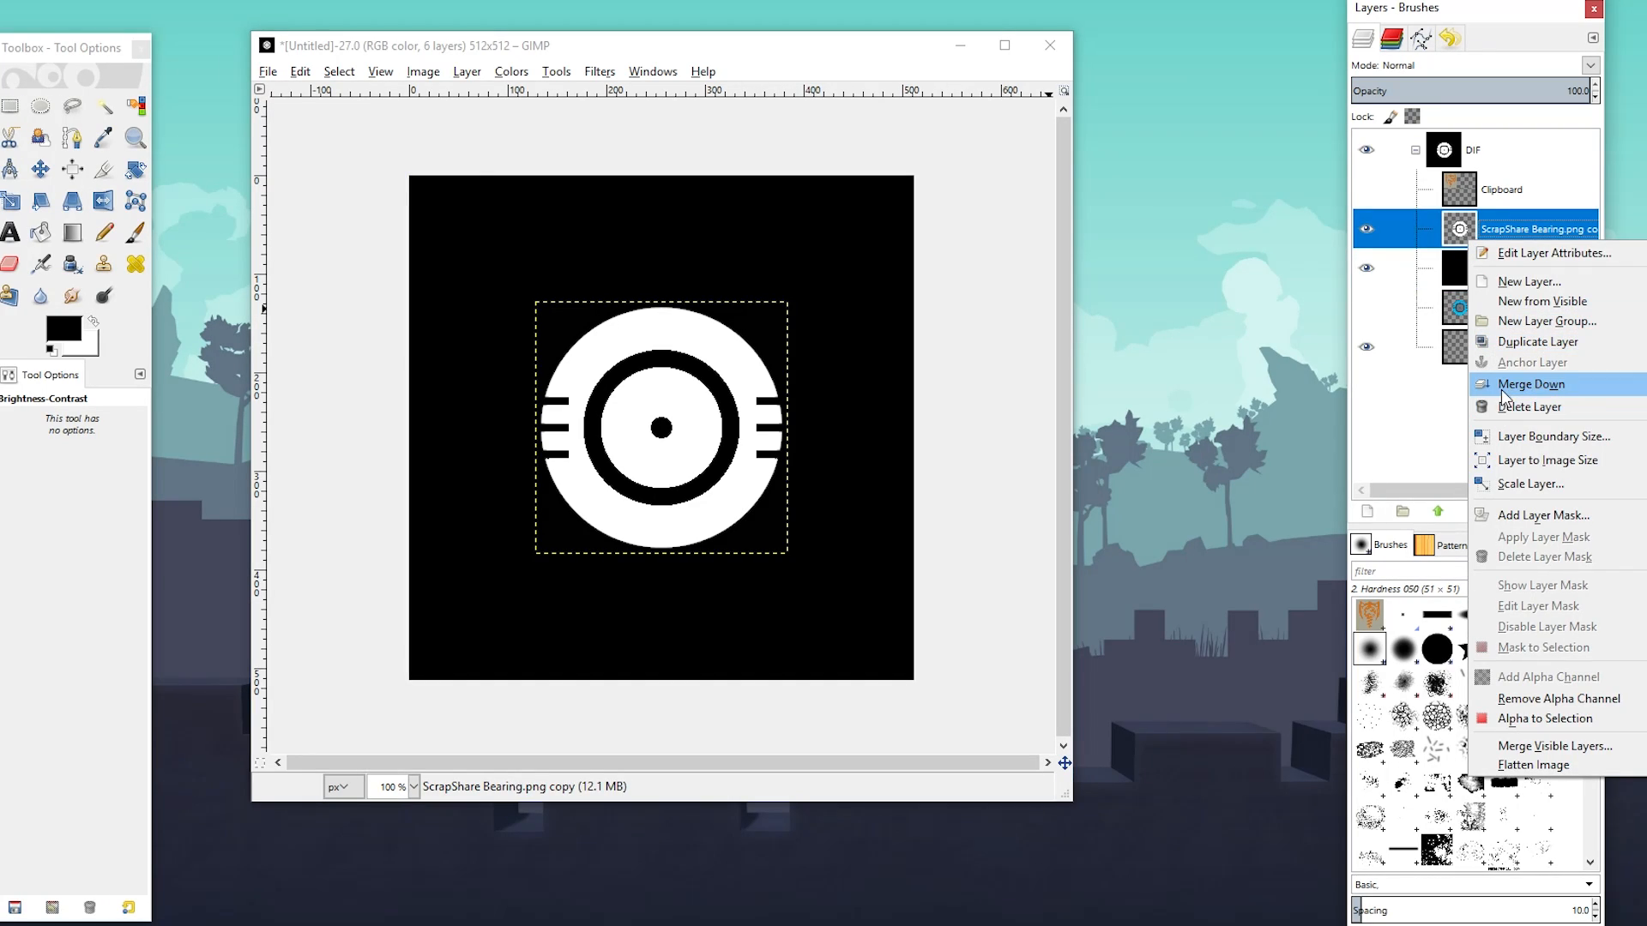
{"action": "left_click", "coordinate": [1389, 439]}
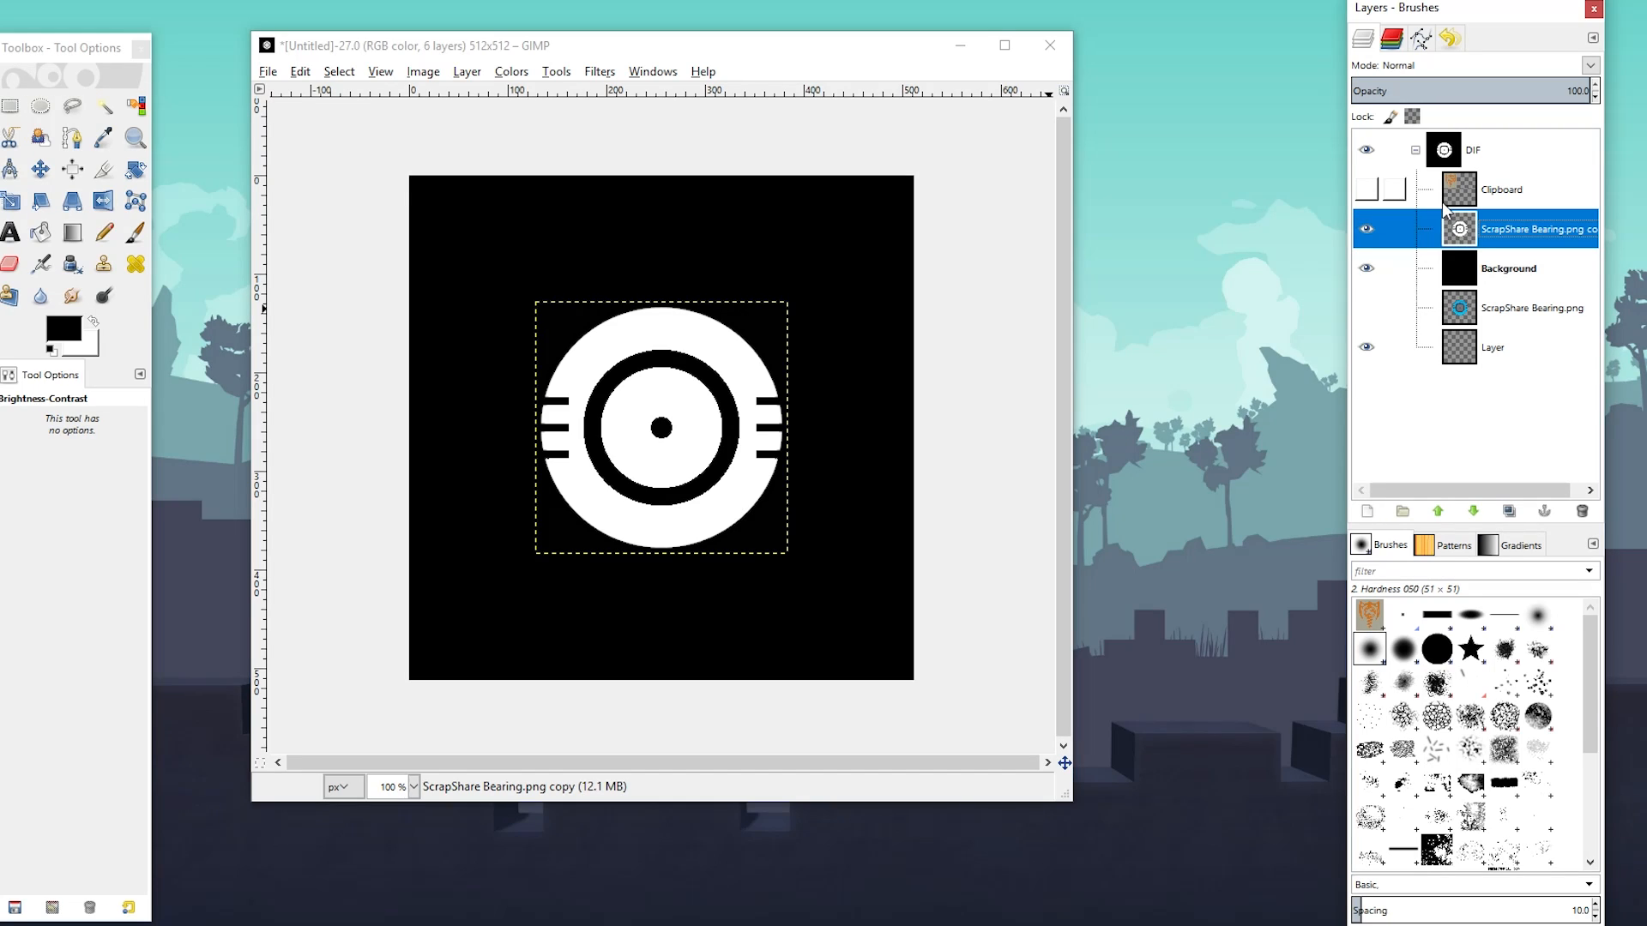
{"action": "left_click", "coordinate": [511, 72]}
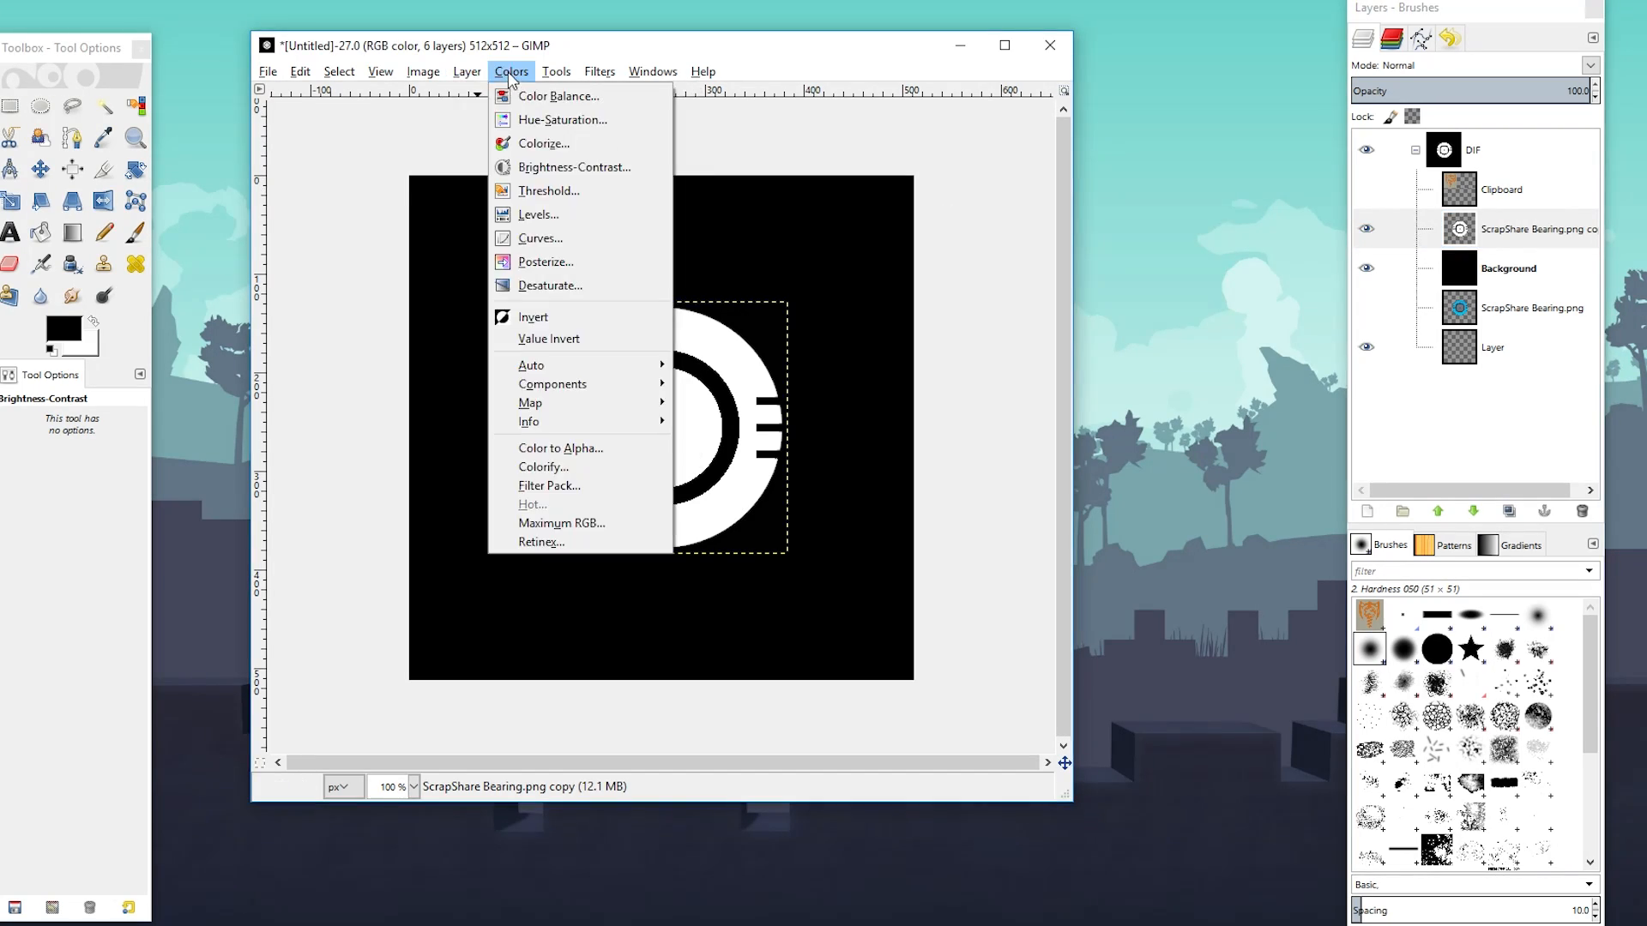
{"action": "left_click", "coordinate": [508, 383]}
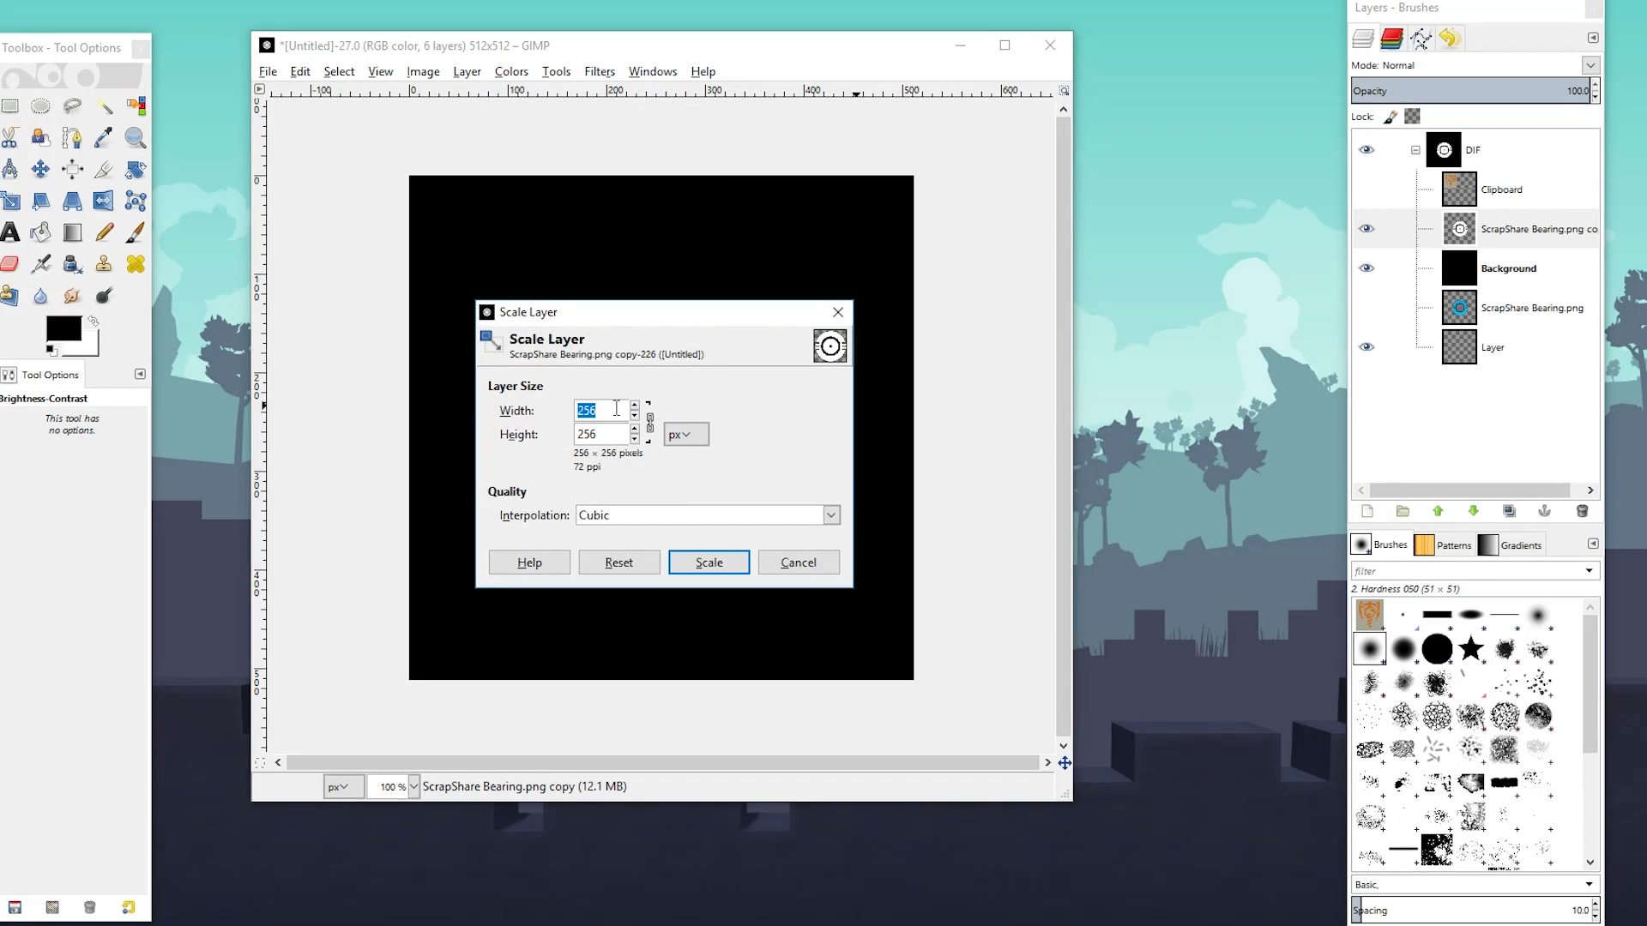
{"action": "type", "text": "128"}
{"action": "left_click", "coordinate": [731, 562]}
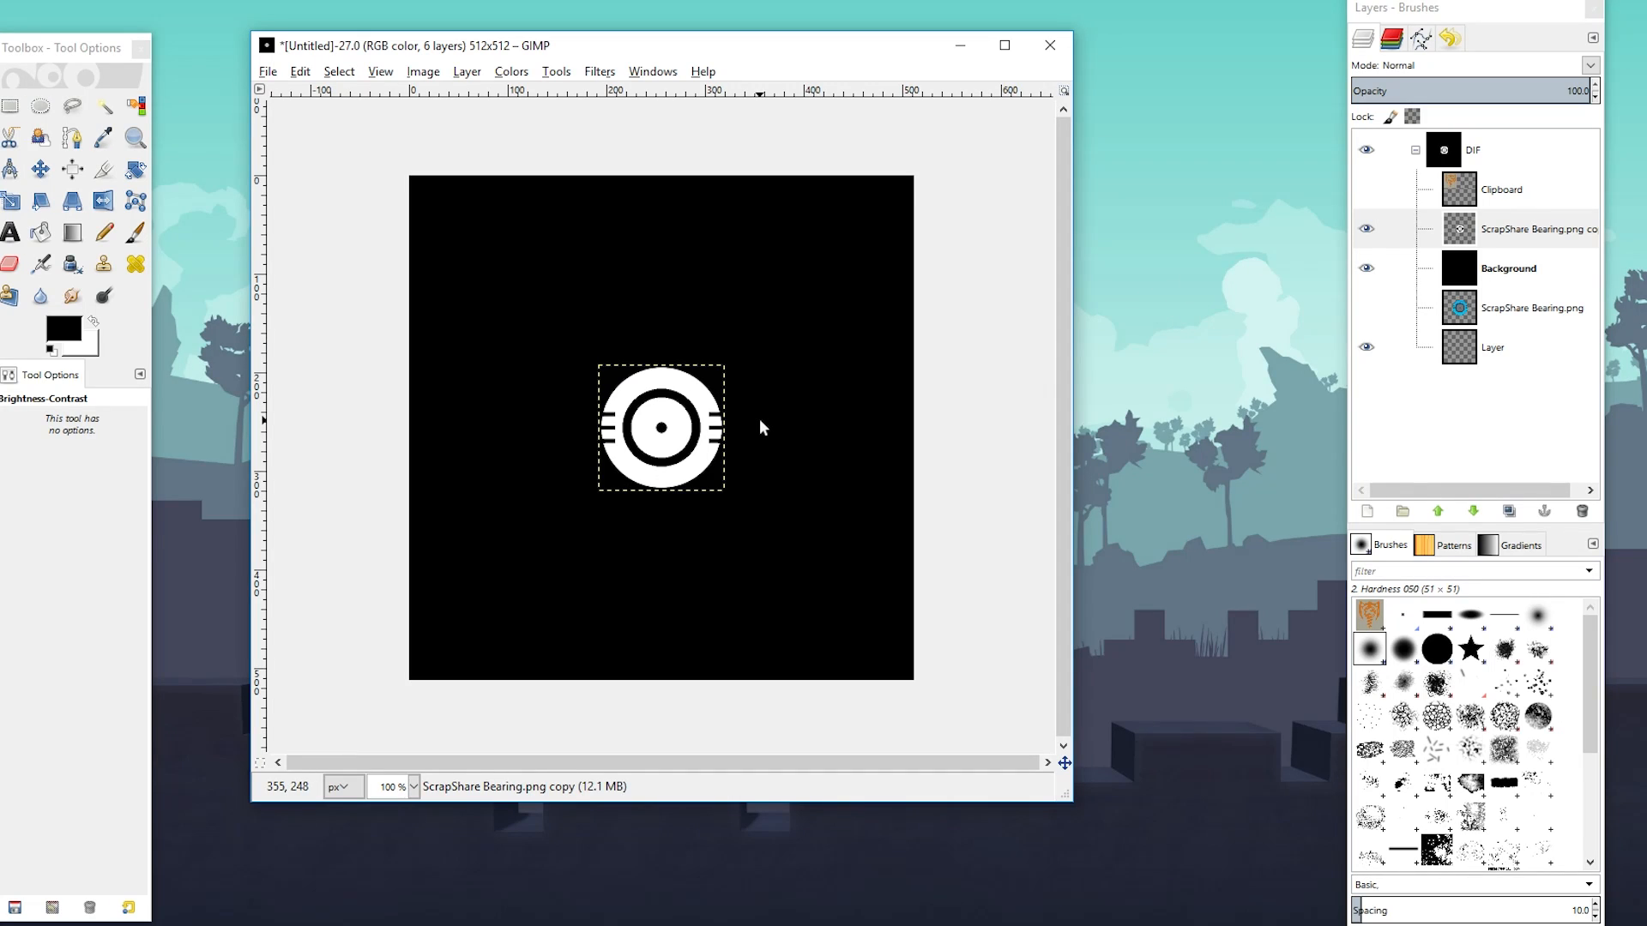
Merge the bearing copy down into the Background layer and make its black transparent with Color to Alpha
{"action": "right_click", "coordinate": [1462, 238]}
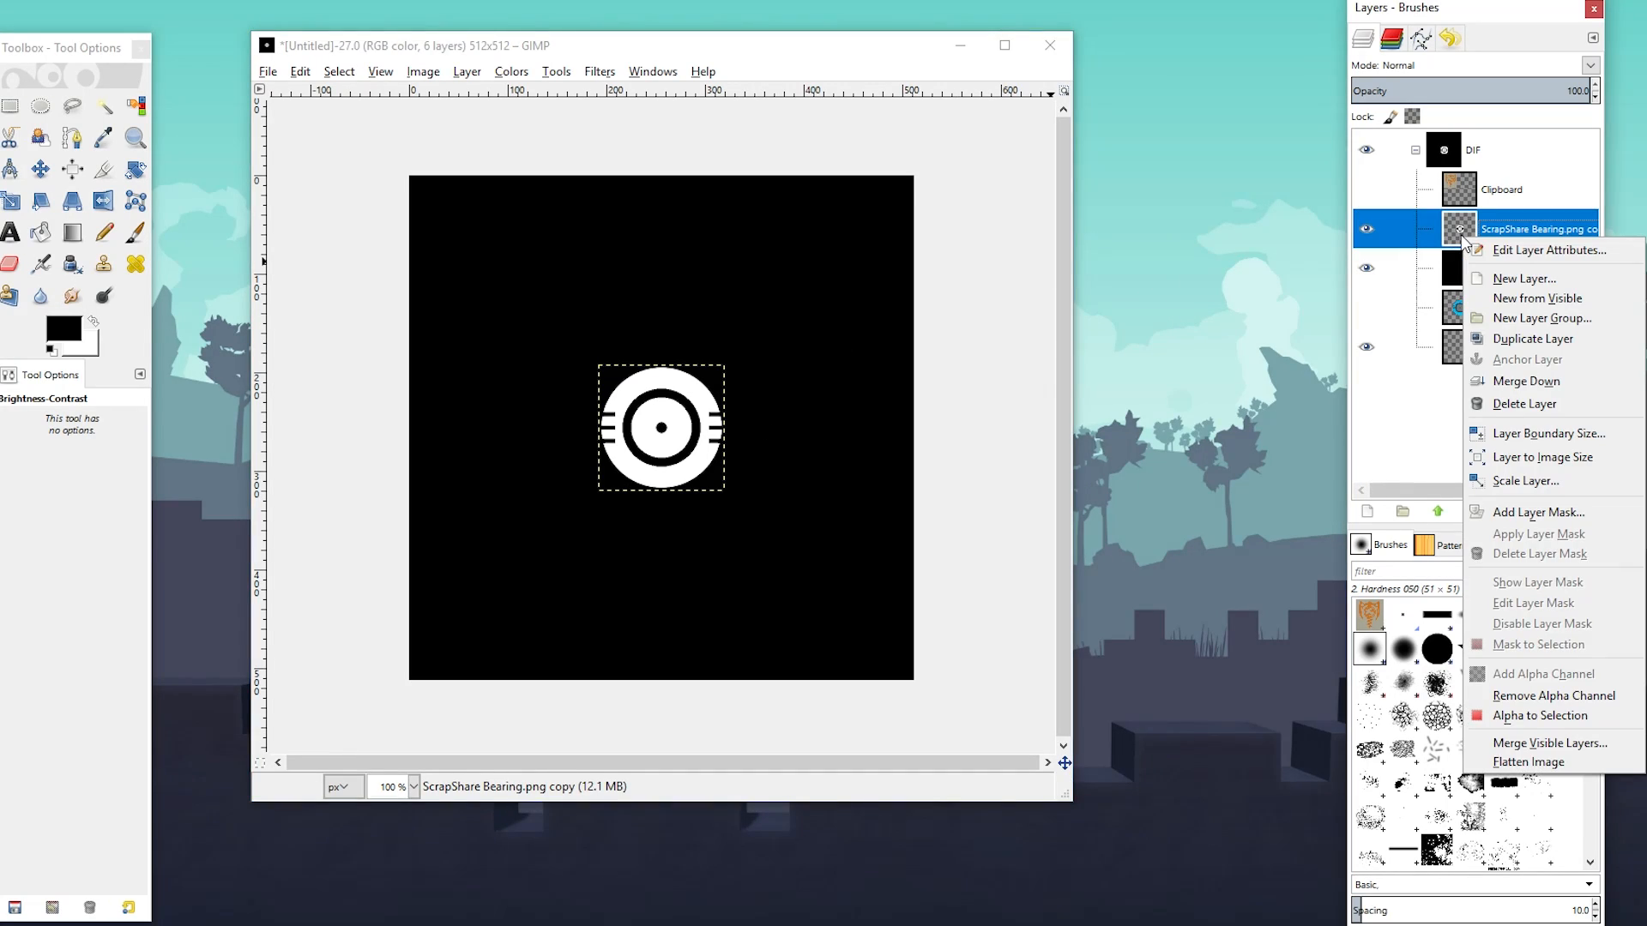
{"action": "left_click", "coordinate": [1501, 380]}
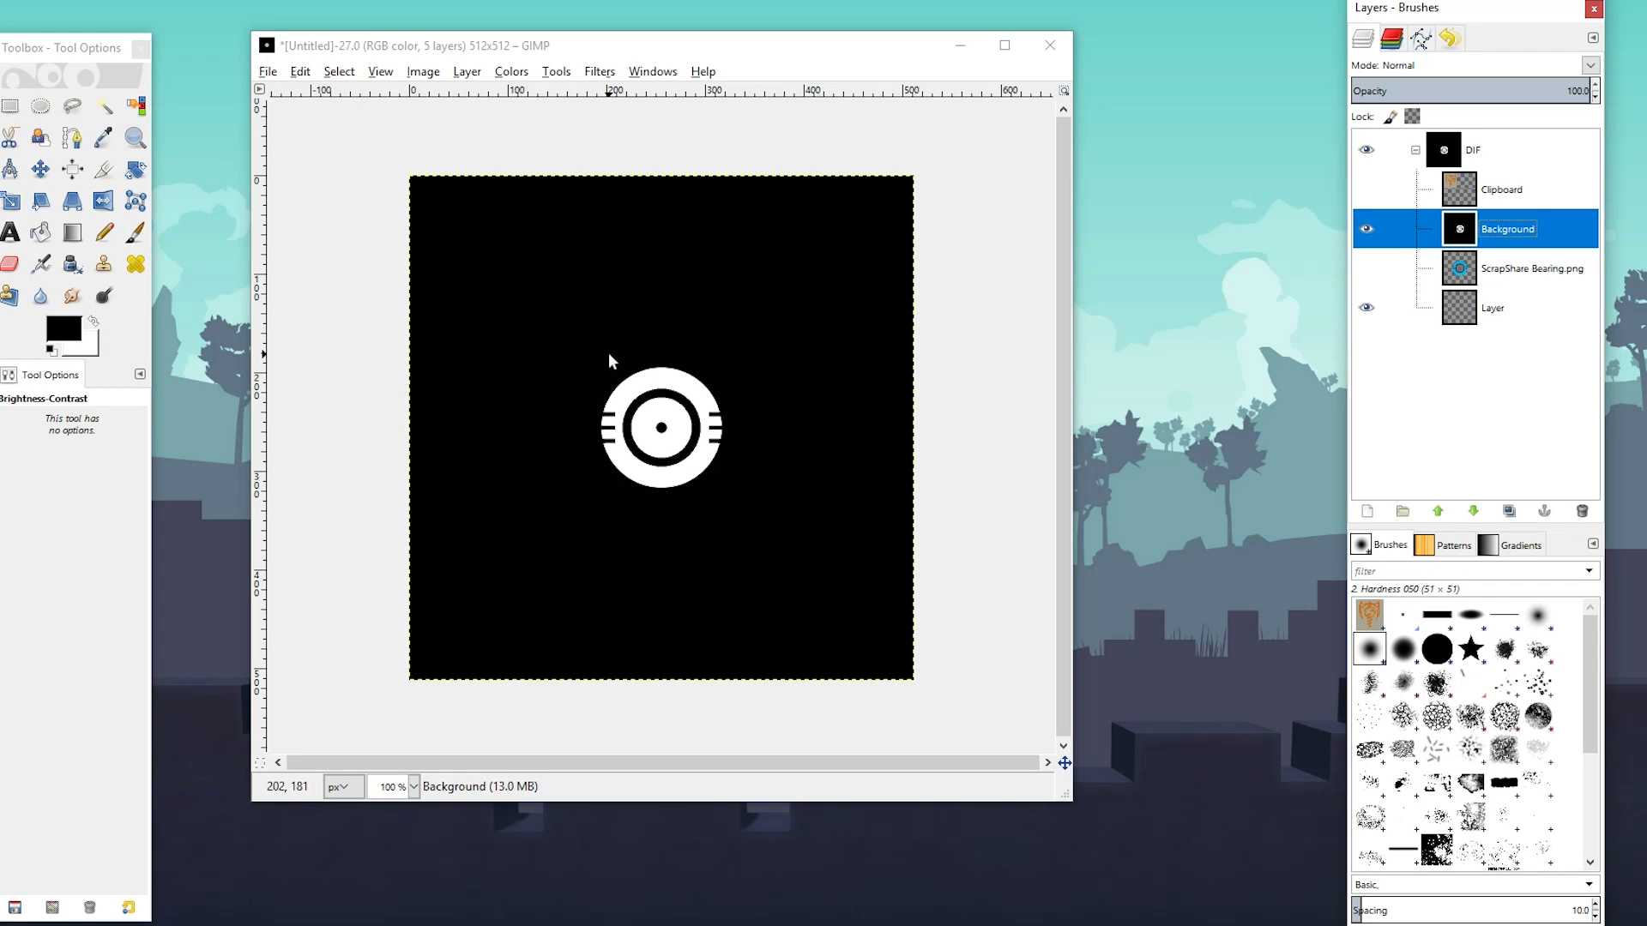
{"action": "left_click", "coordinate": [513, 72]}
{"action": "left_click", "coordinate": [583, 447]}
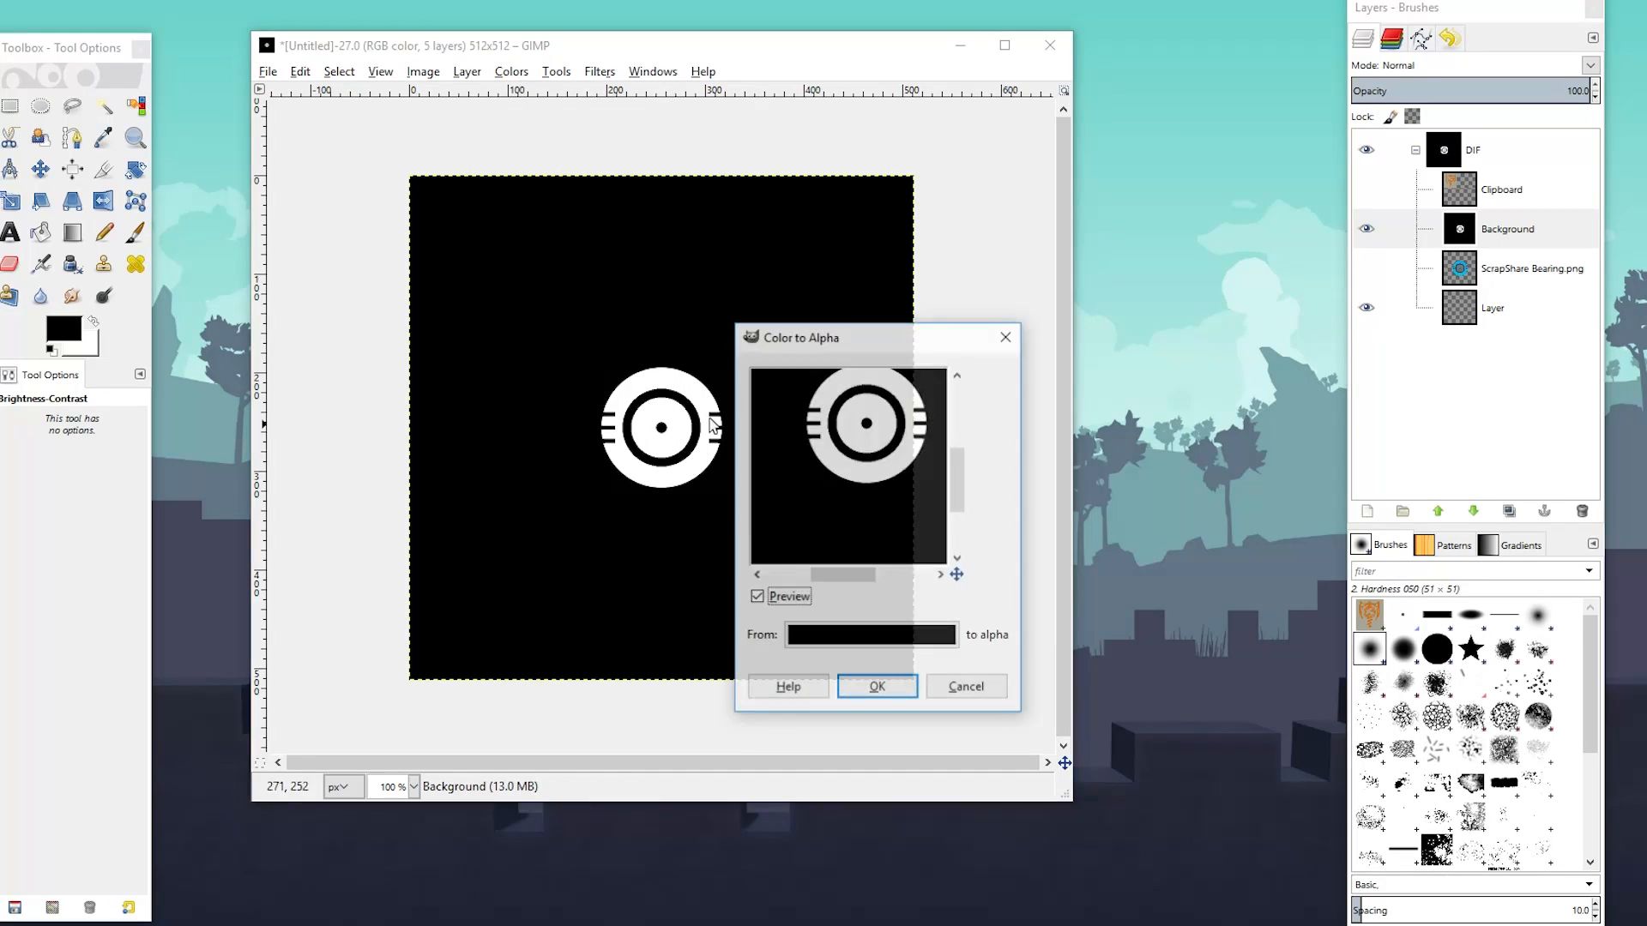
{"action": "left_click_drag", "start_coordinate": [863, 343], "coordinate": [1022, 215]}
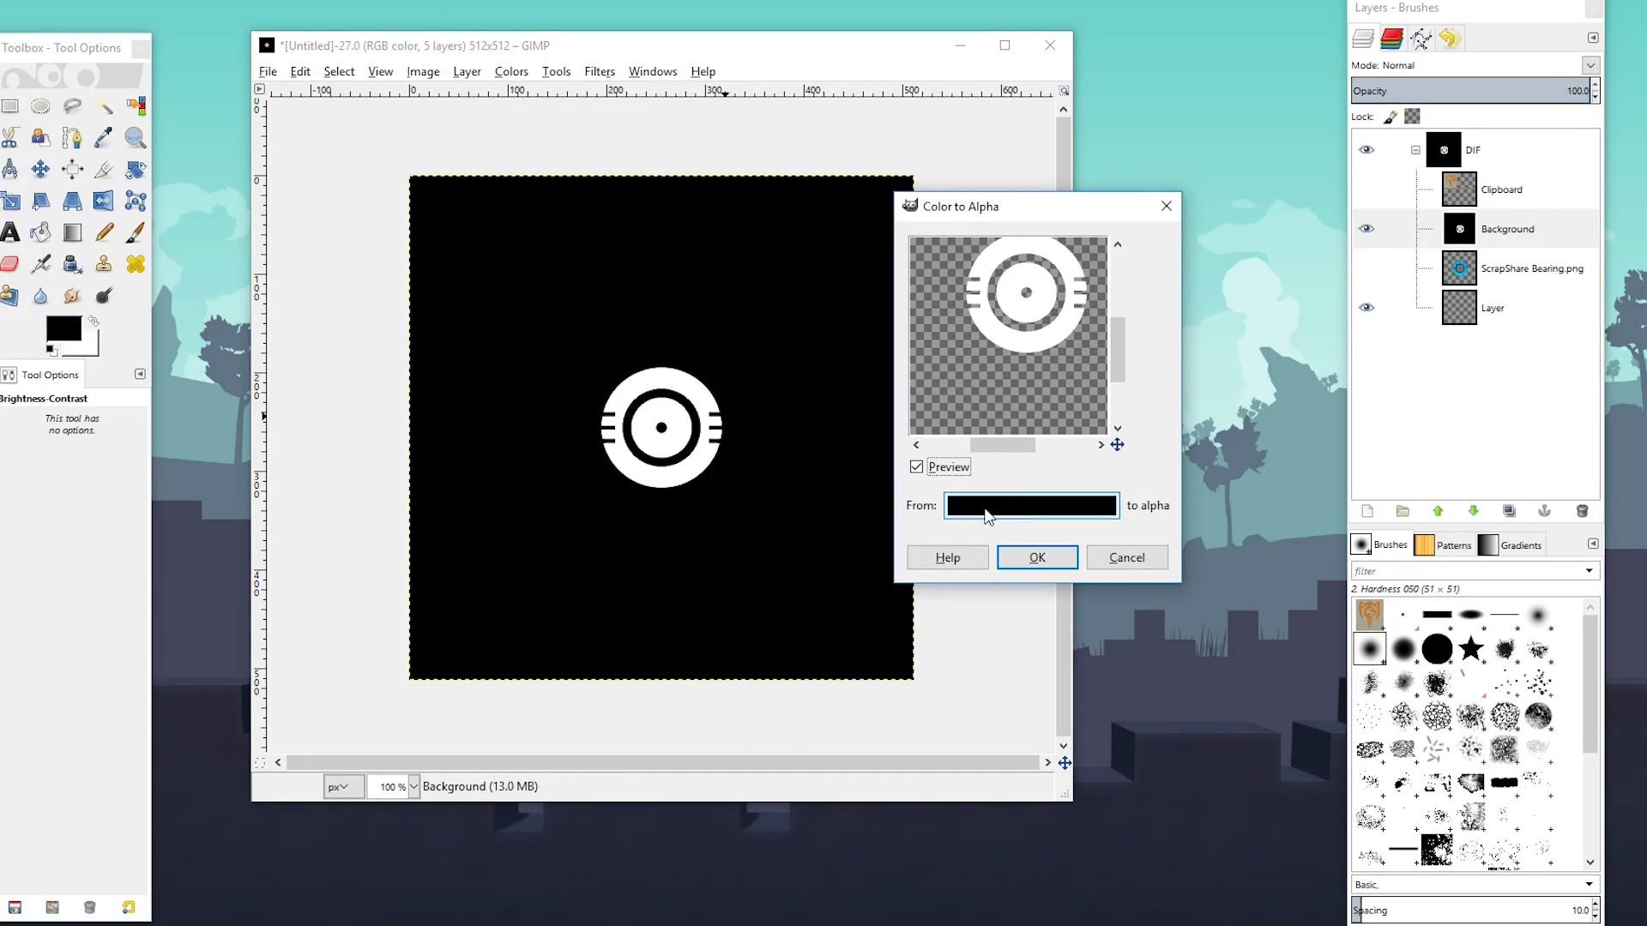
{"action": "left_click", "coordinate": [1018, 558]}
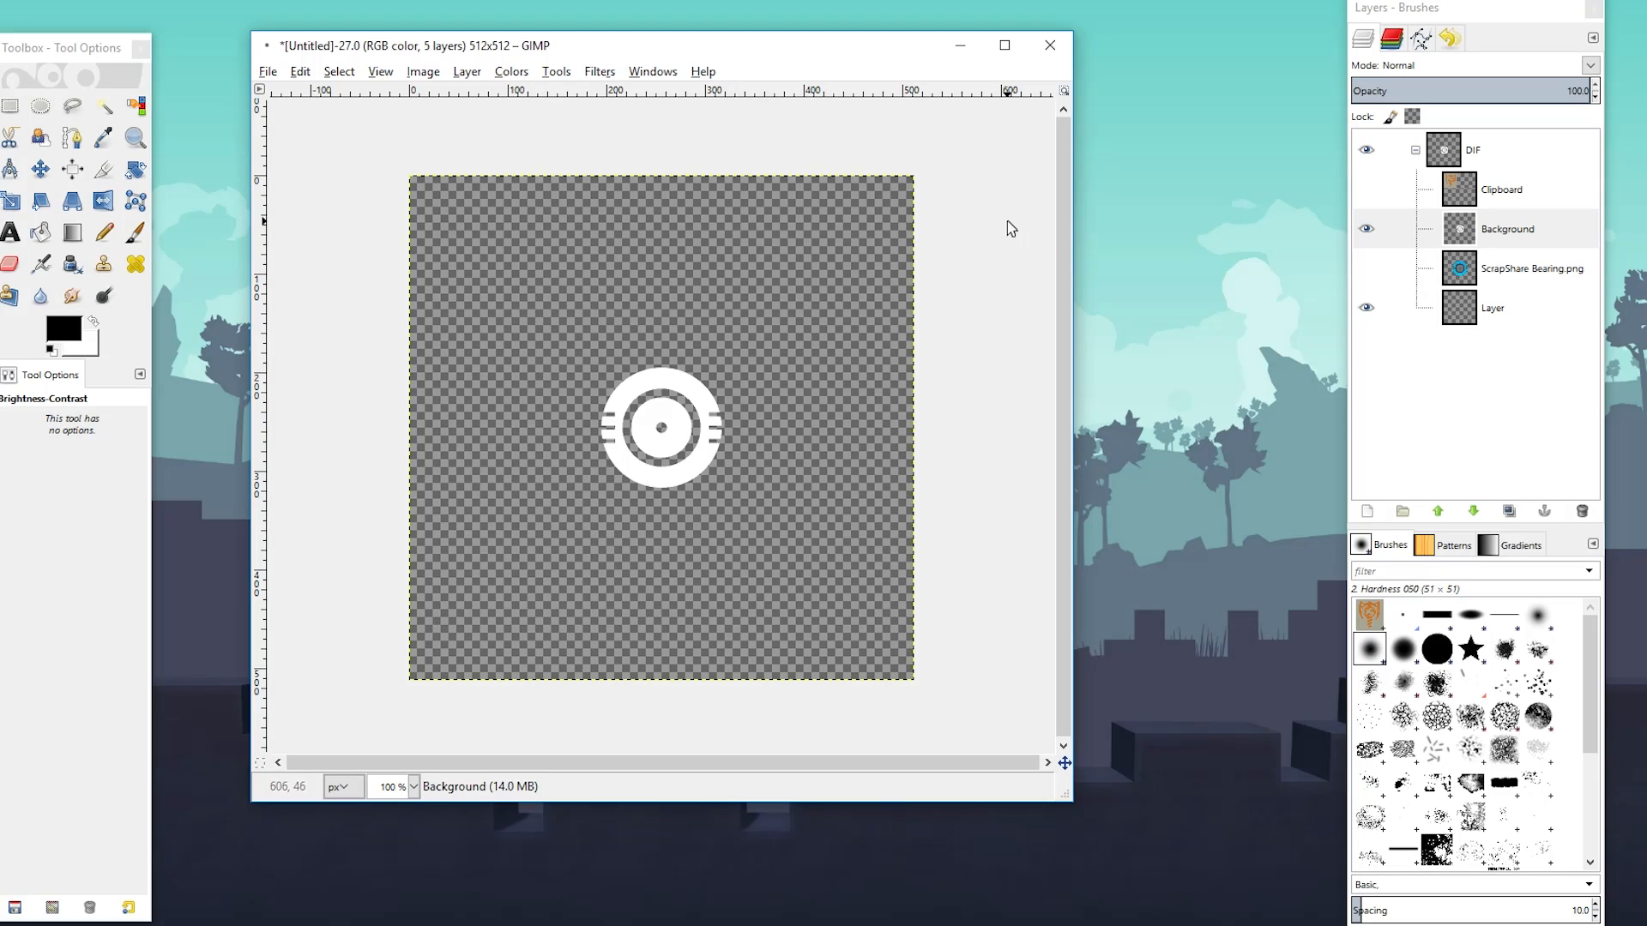
Start Colorify on the Background layer and preview the red, yellow, green and cyan presets, settling on yellow
{"action": "key", "text": "r"}
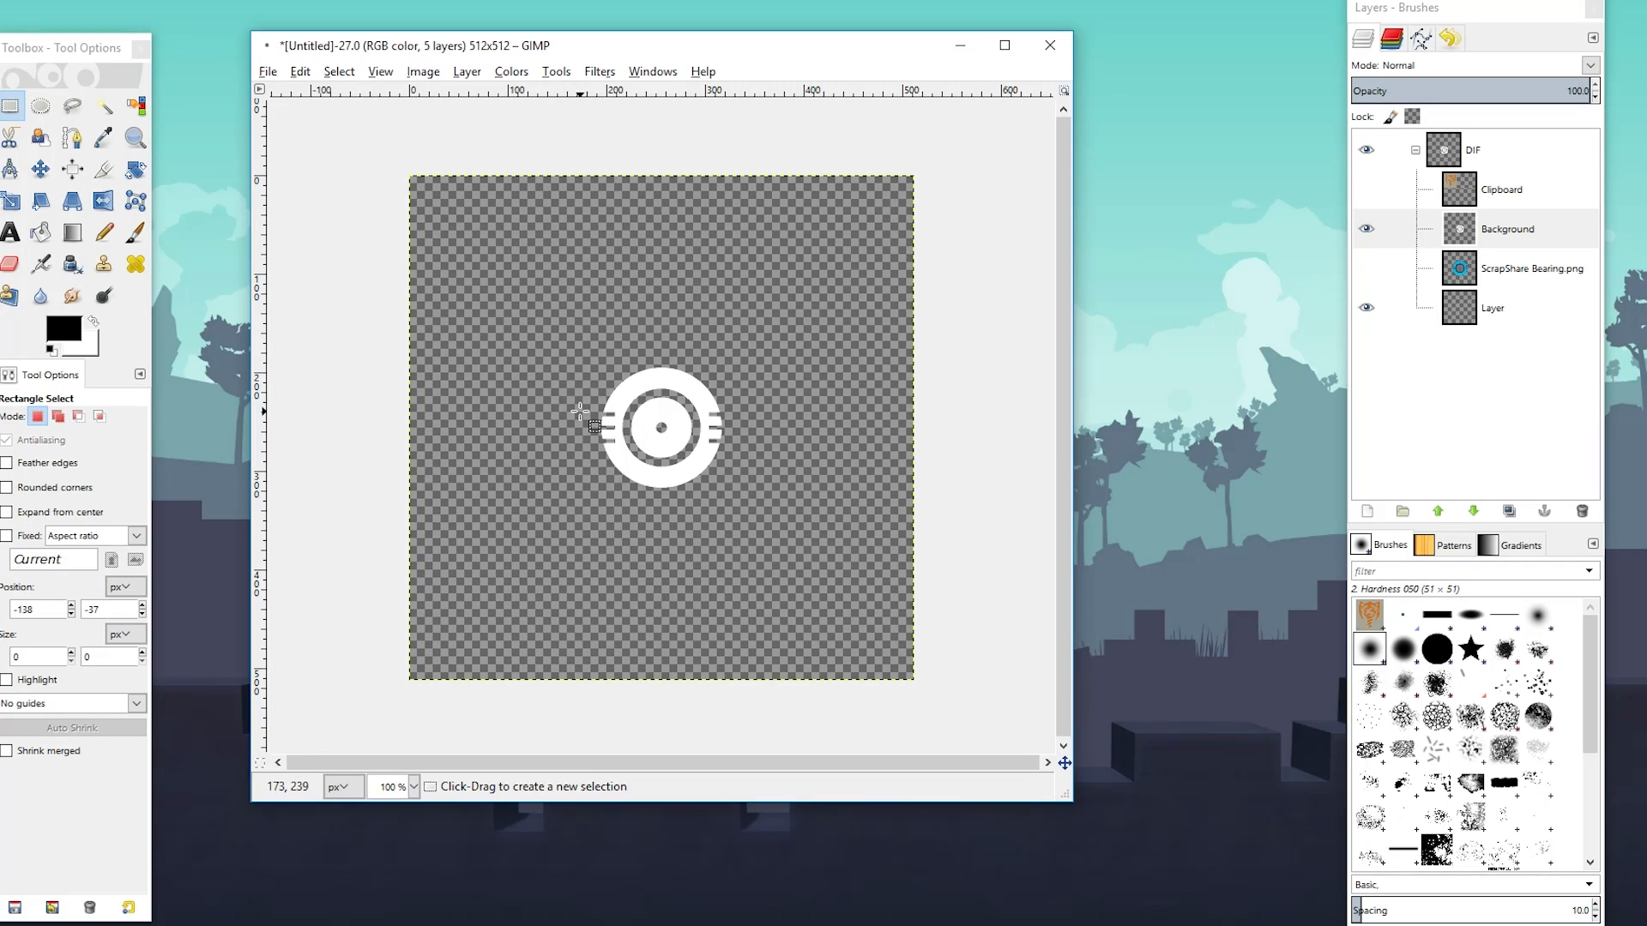
{"action": "left_click", "coordinate": [514, 73]}
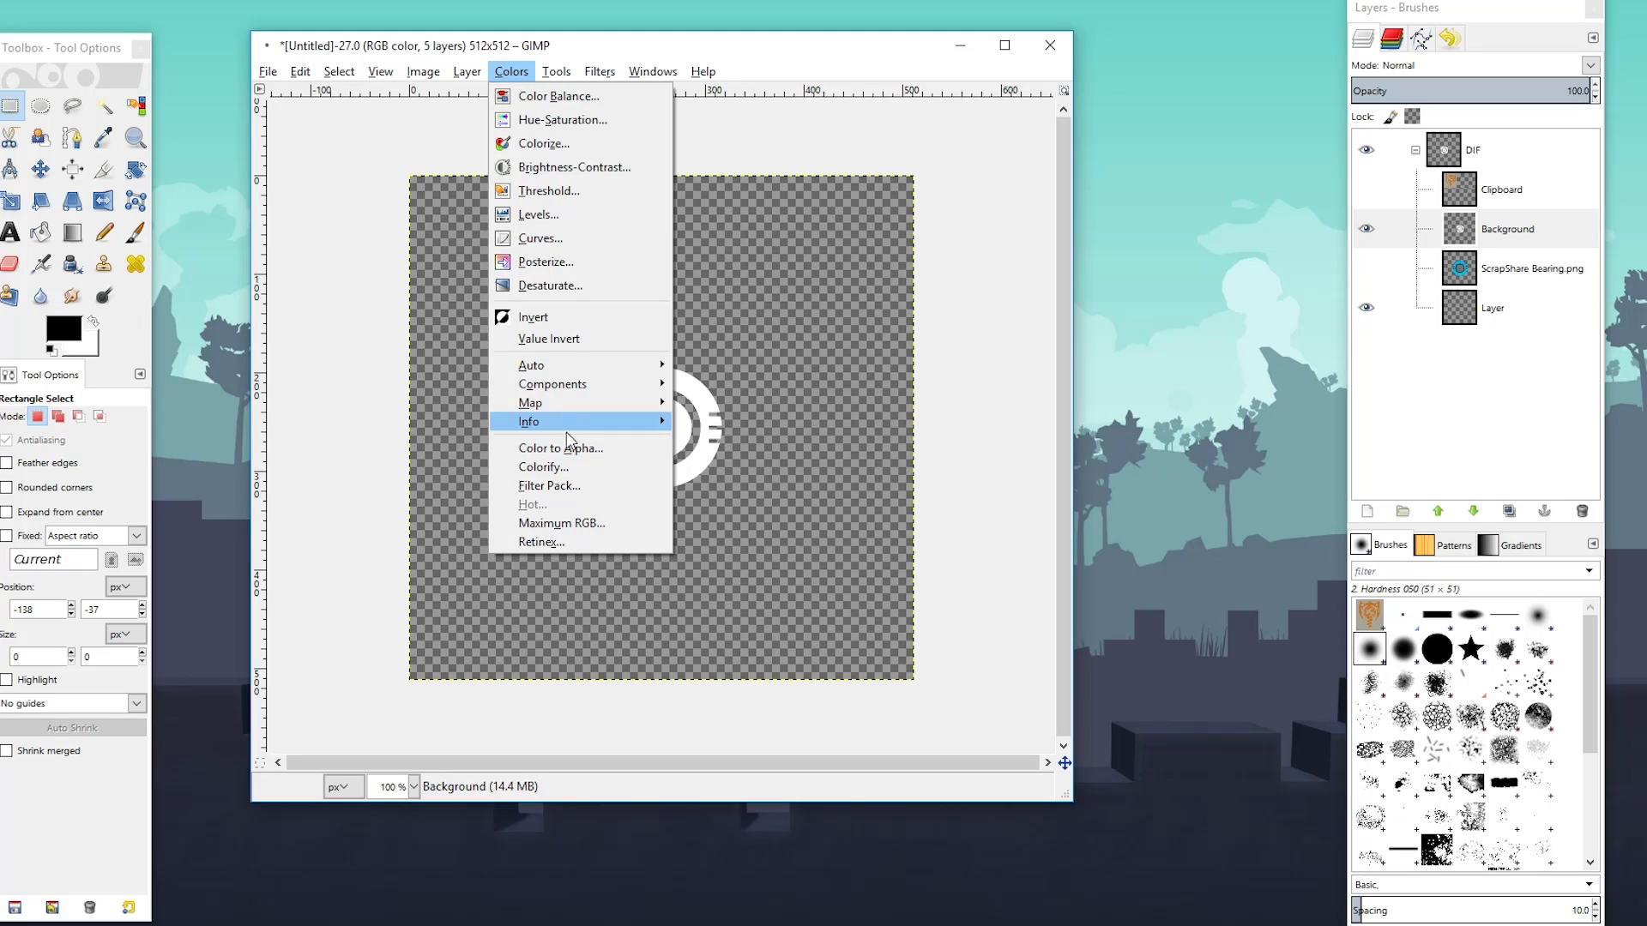
{"action": "left_click", "coordinate": [562, 467]}
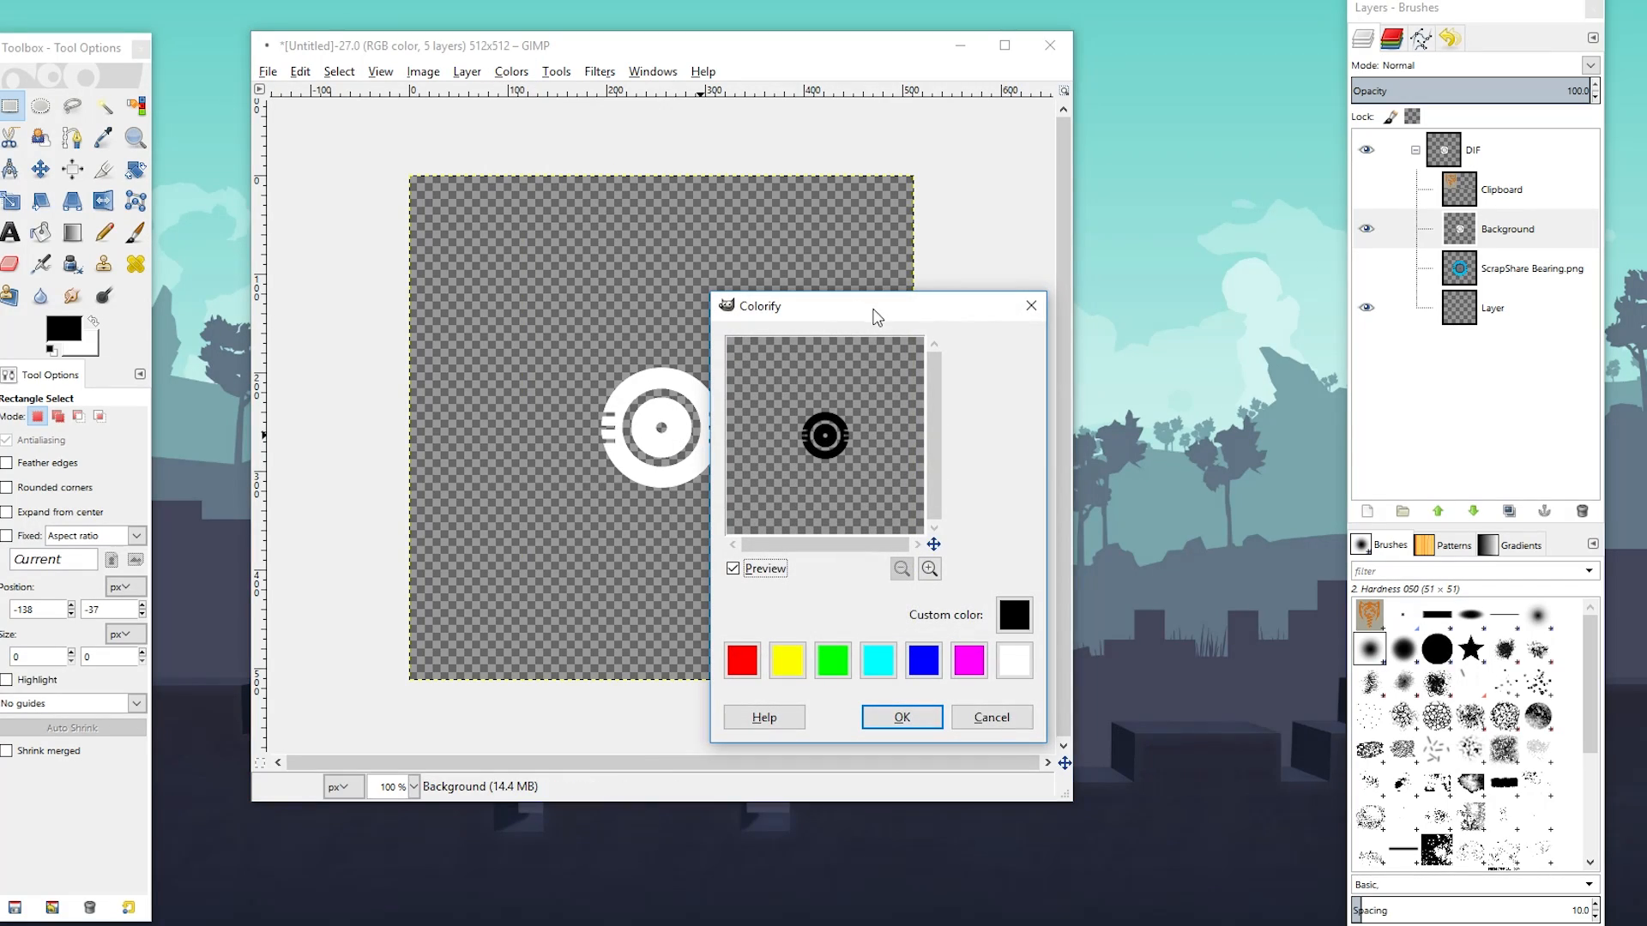
{"action": "left_click_drag", "start_coordinate": [875, 317], "coordinate": [1131, 183]}
{"action": "left_click", "coordinate": [998, 525]}
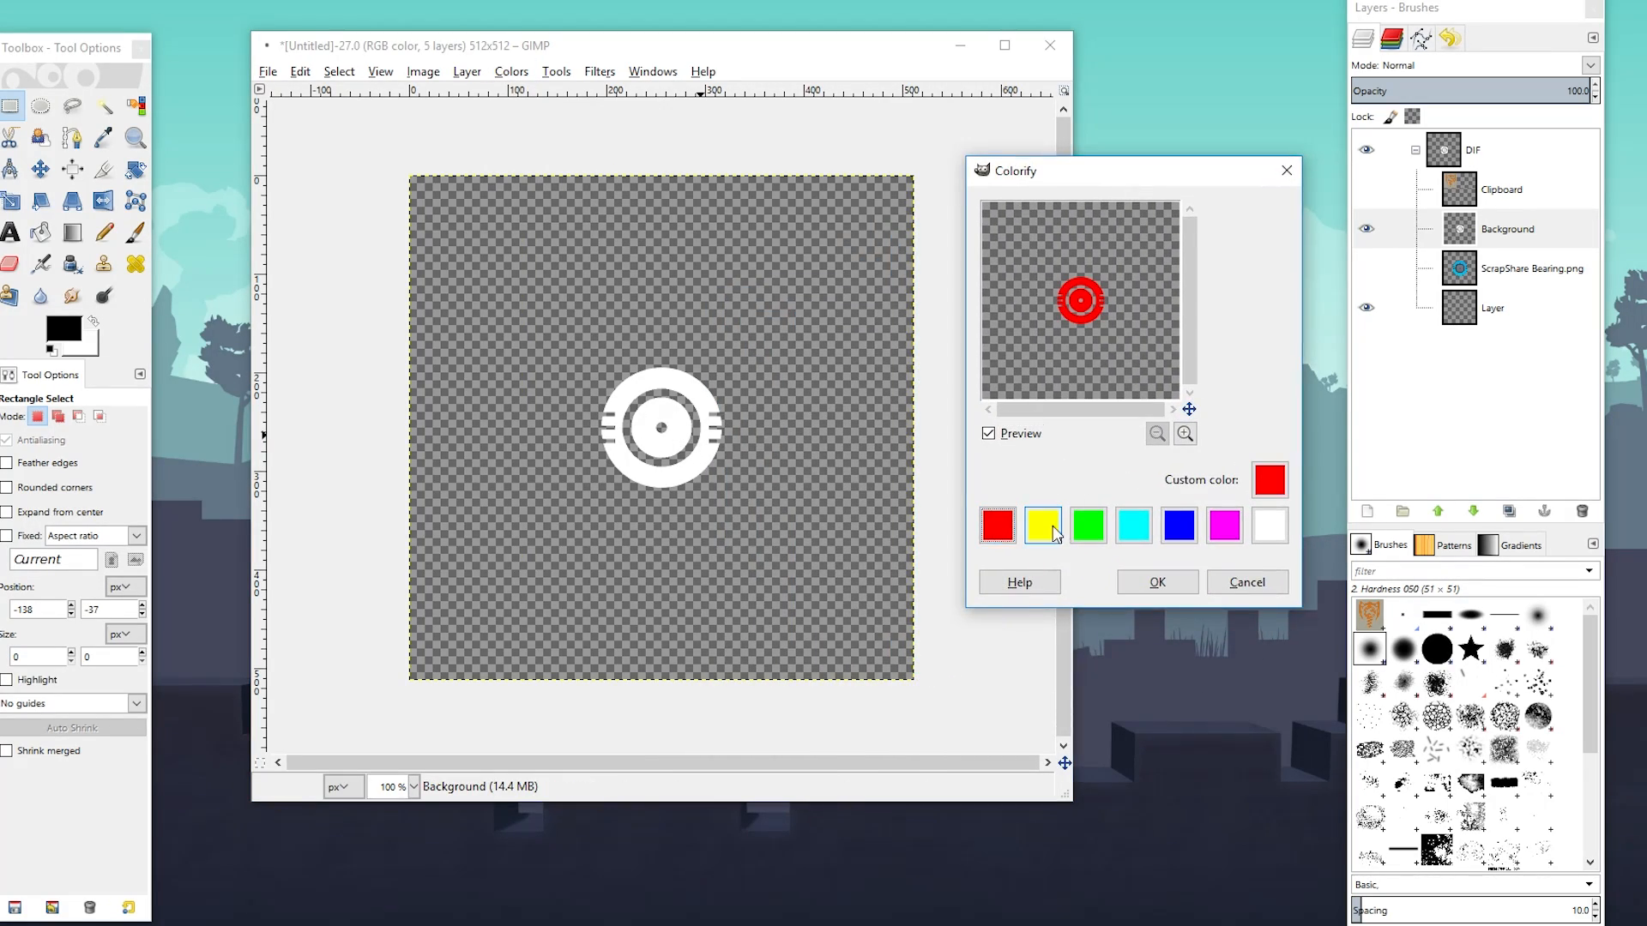
{"action": "left_click", "coordinate": [1043, 525]}
{"action": "left_click", "coordinate": [1089, 525]}
{"action": "left_click", "coordinate": [1134, 525]}
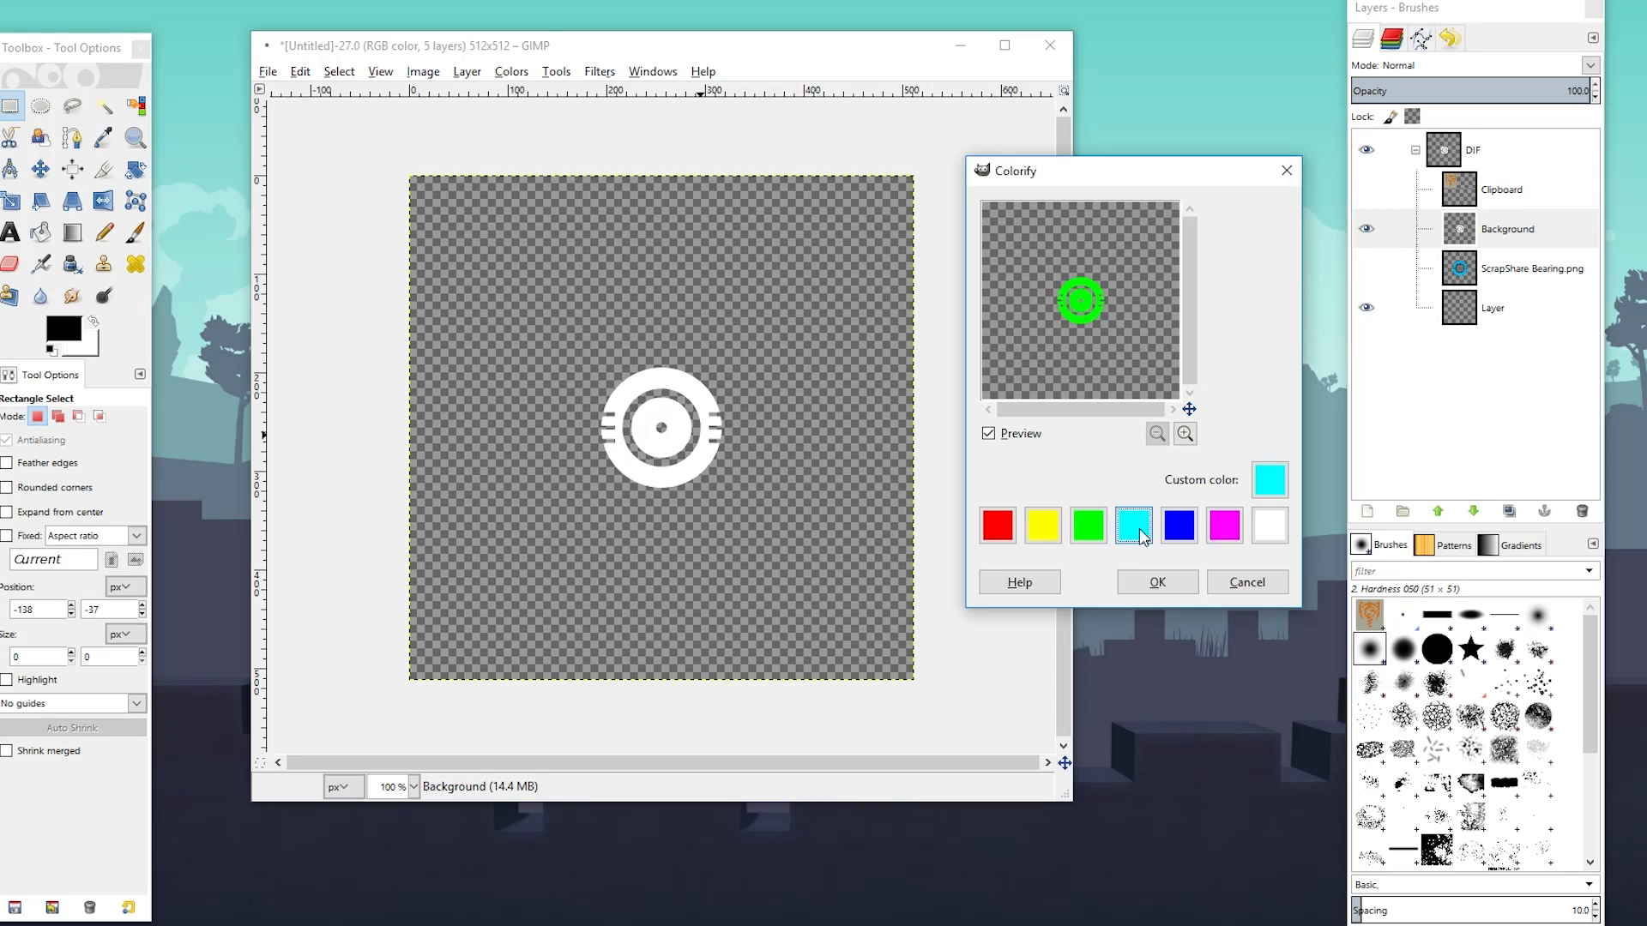
{"action": "left_click", "coordinate": [1048, 527]}
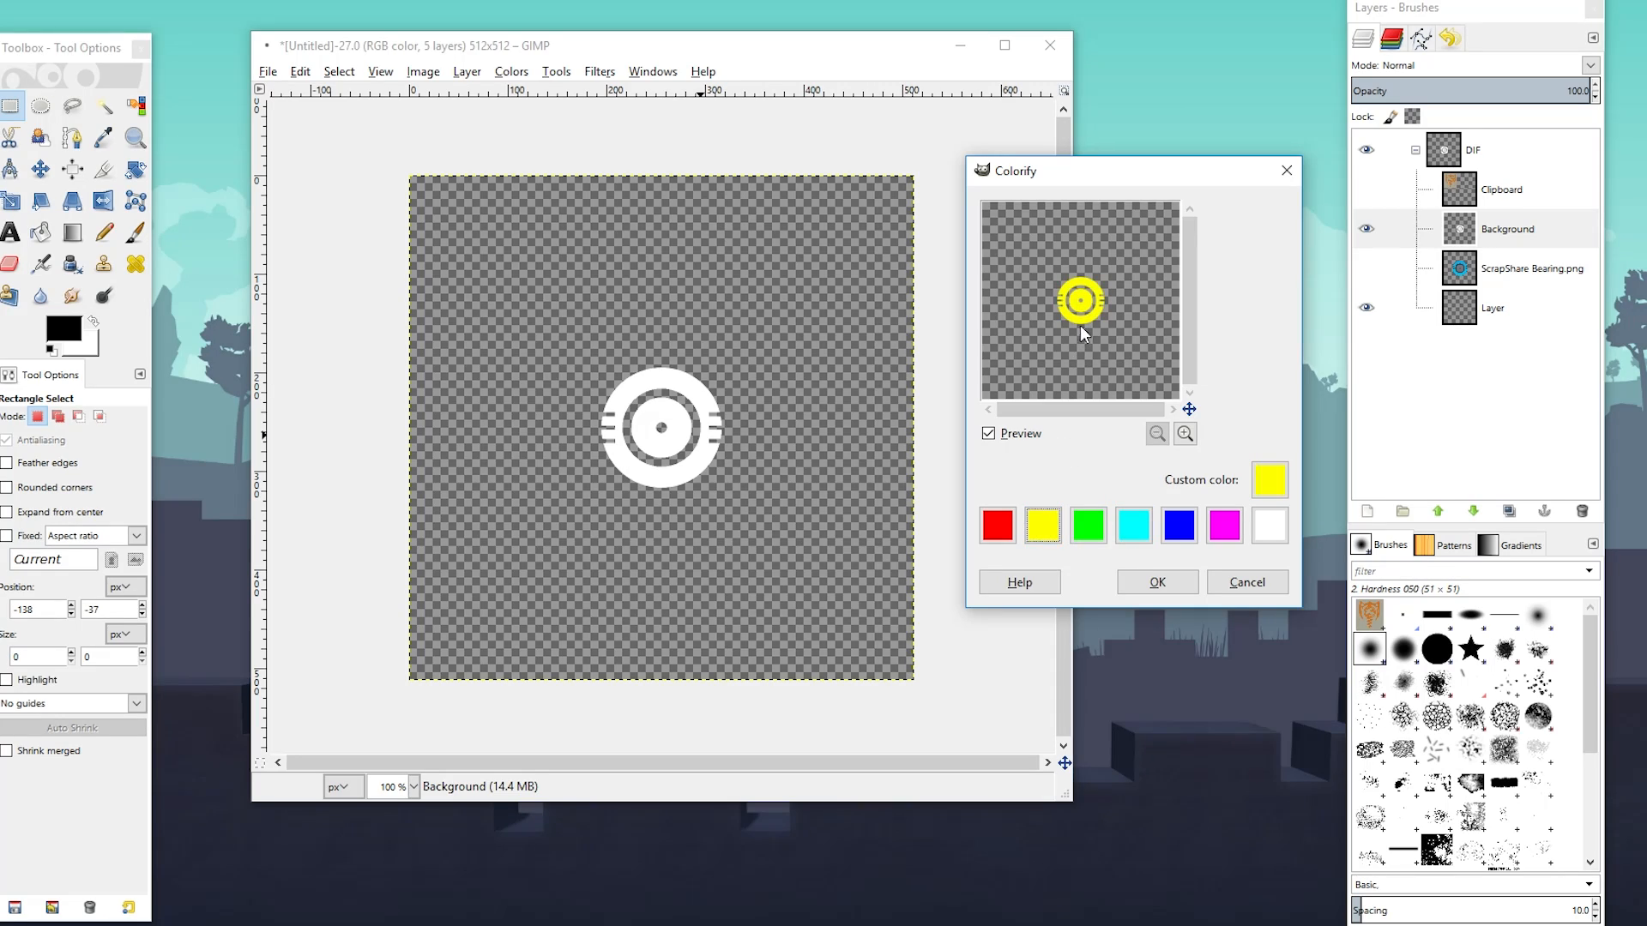
Edit the Colorify custom colour and raise its blue value to 128
{"action": "left_click", "coordinate": [1268, 479]}
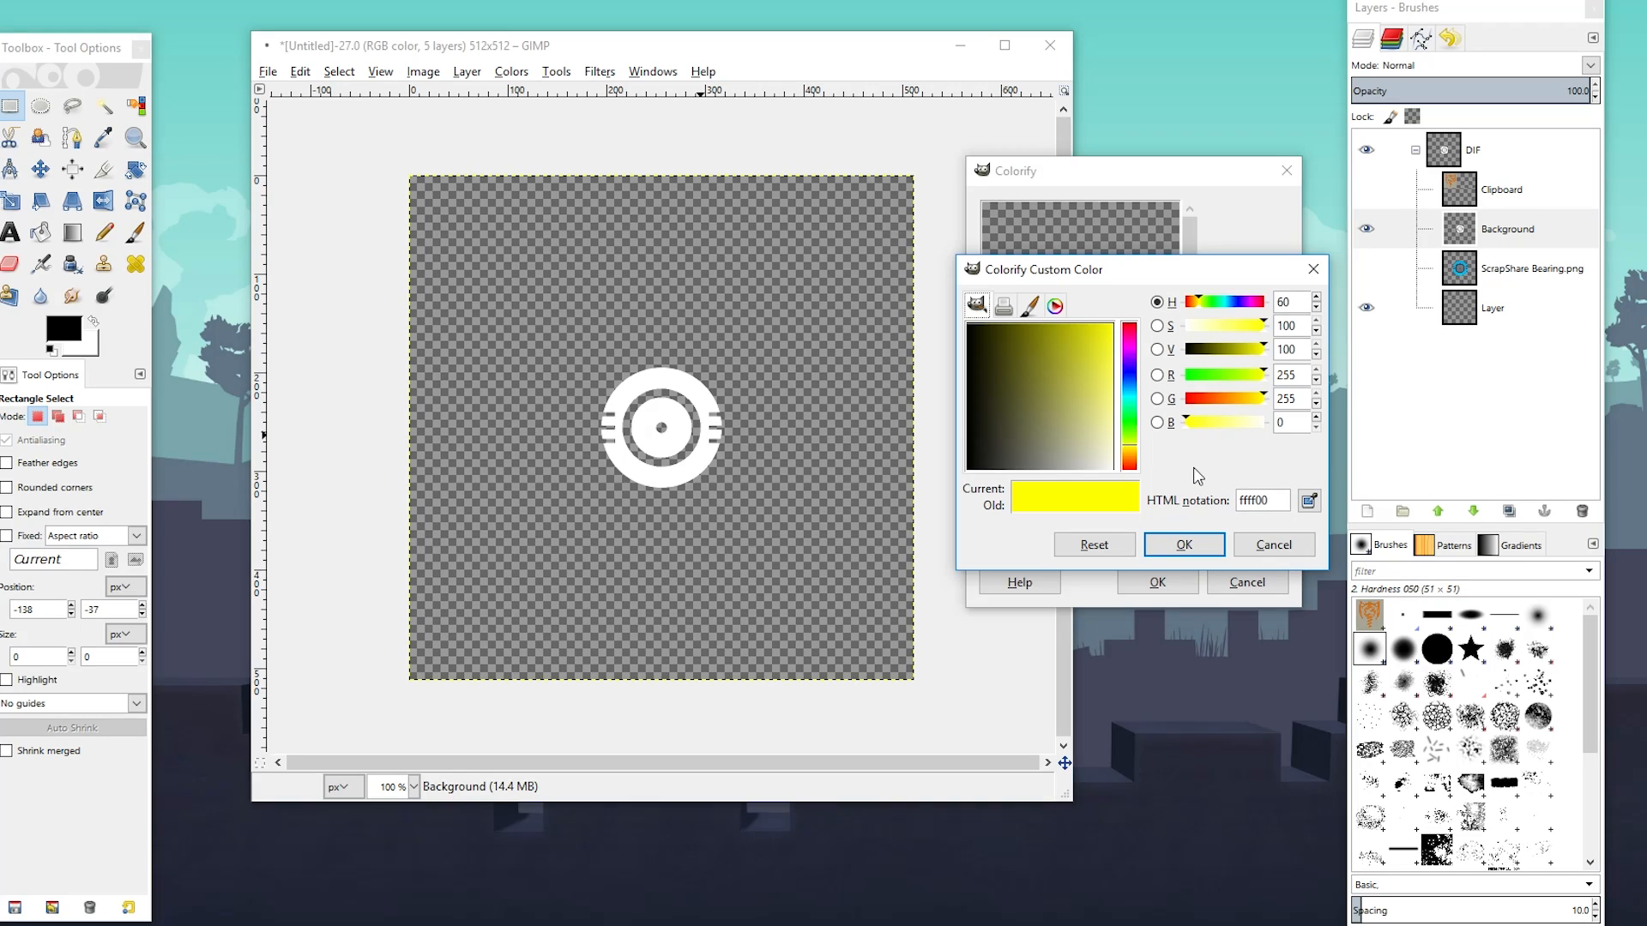
{"action": "left_click", "coordinate": [1221, 424]}
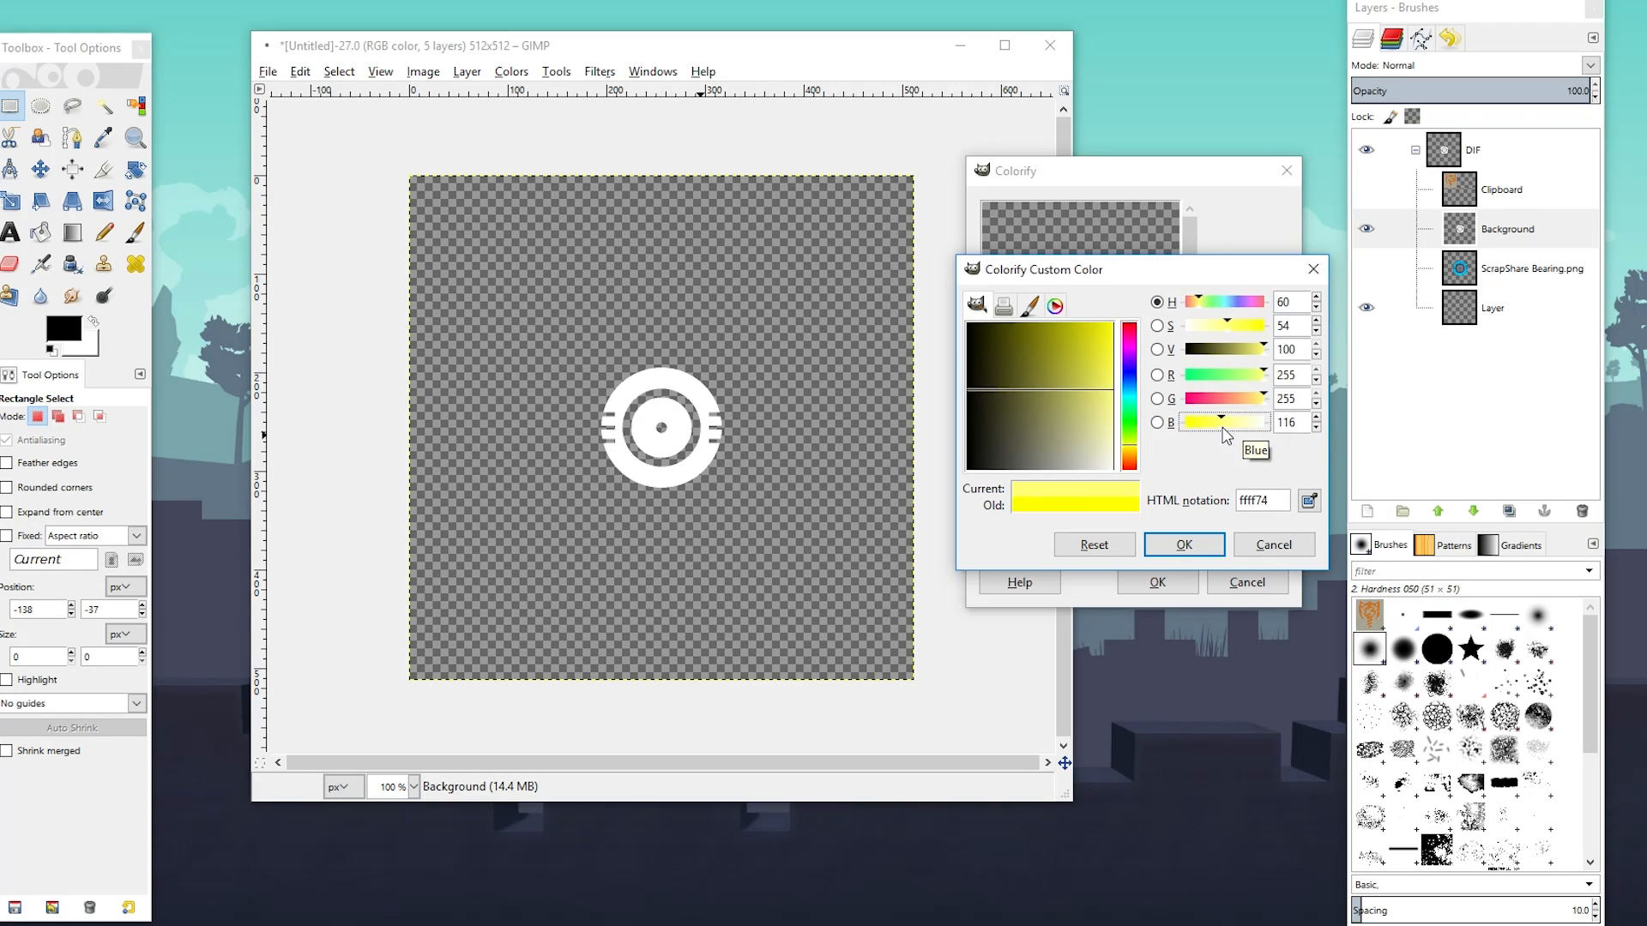
{"action": "left_click", "coordinate": [1224, 427]}
{"action": "left_click", "coordinate": [1316, 418]}
{"action": "left_click", "coordinate": [1316, 418]}
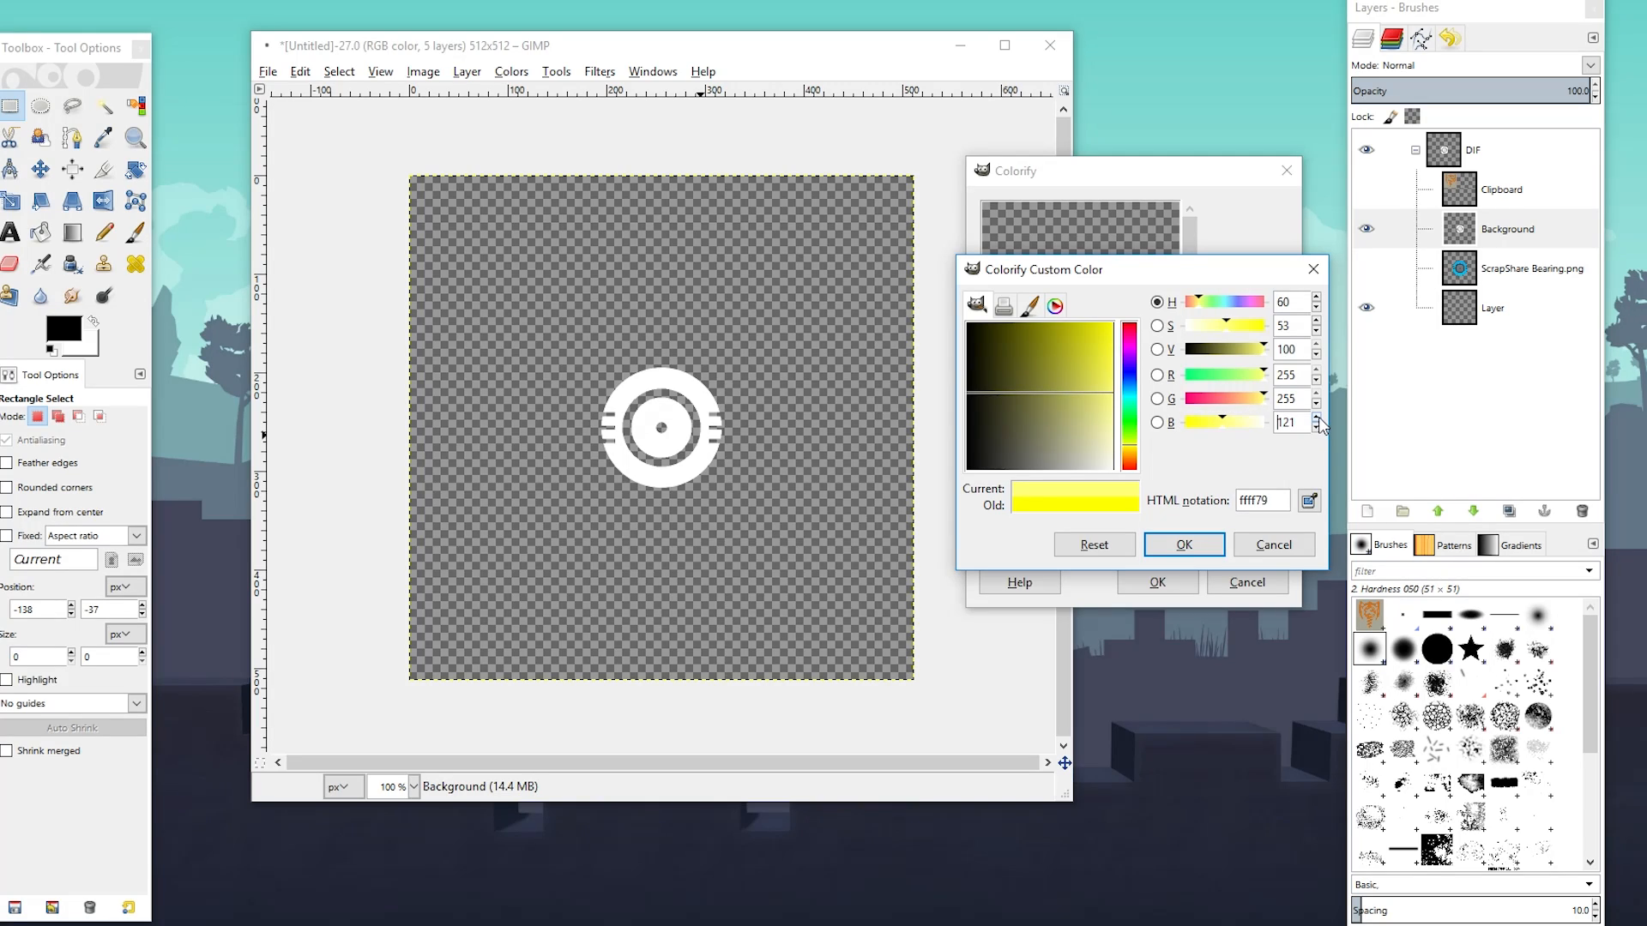
{"action": "left_click", "coordinate": [1317, 418]}
{"action": "left_click", "coordinate": [1317, 418]}
{"action": "left_click", "coordinate": [1317, 418]}
{"action": "left_click", "coordinate": [1317, 418]}
{"action": "left_click", "coordinate": [1317, 418]}
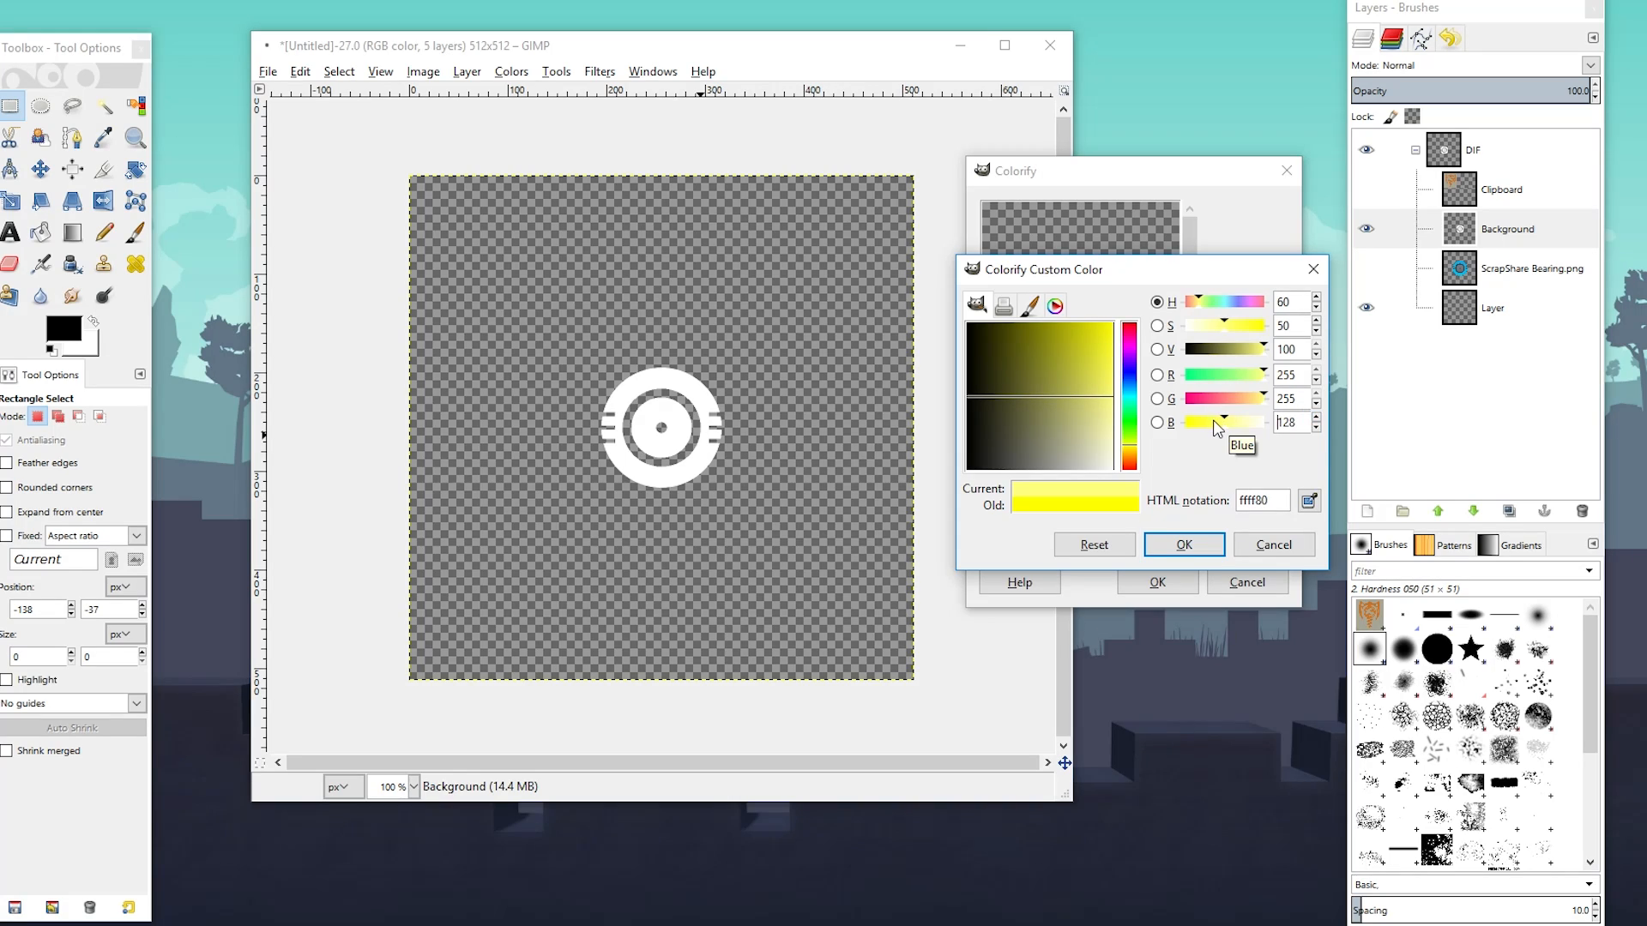
Lower the custom colour's green value to 196 and apply the resulting light orange ffc480 to the bearing with Colorify
{"action": "left_click", "coordinate": [1317, 403]}
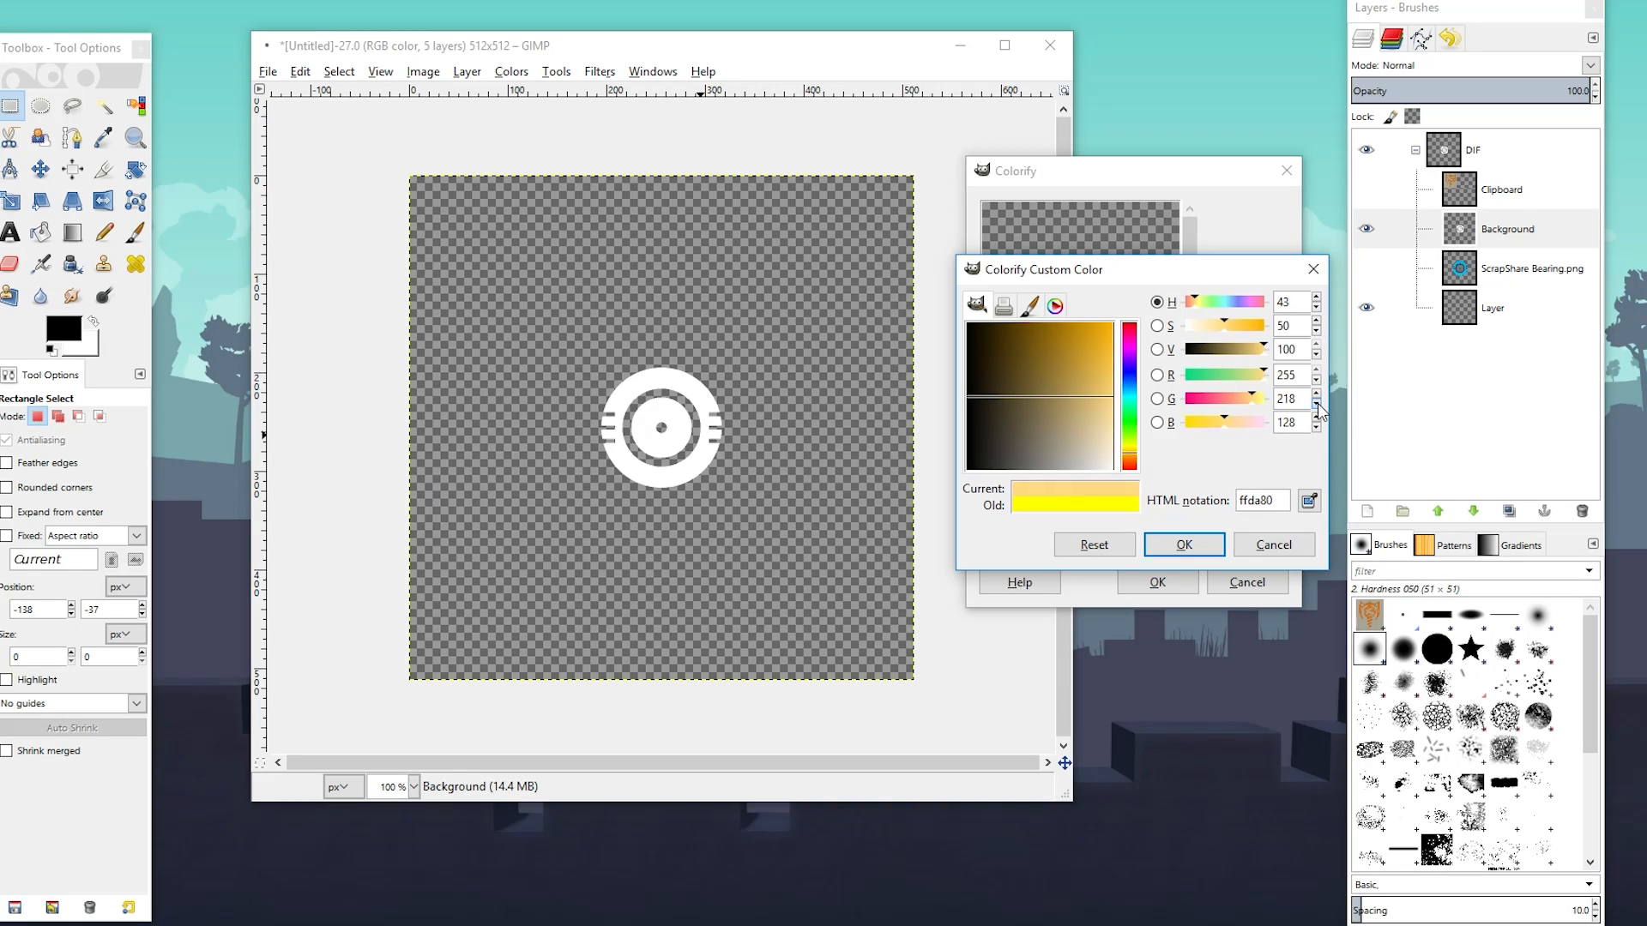
{"action": "left_click", "coordinate": [1317, 404]}
{"action": "left_click", "coordinate": [1317, 396]}
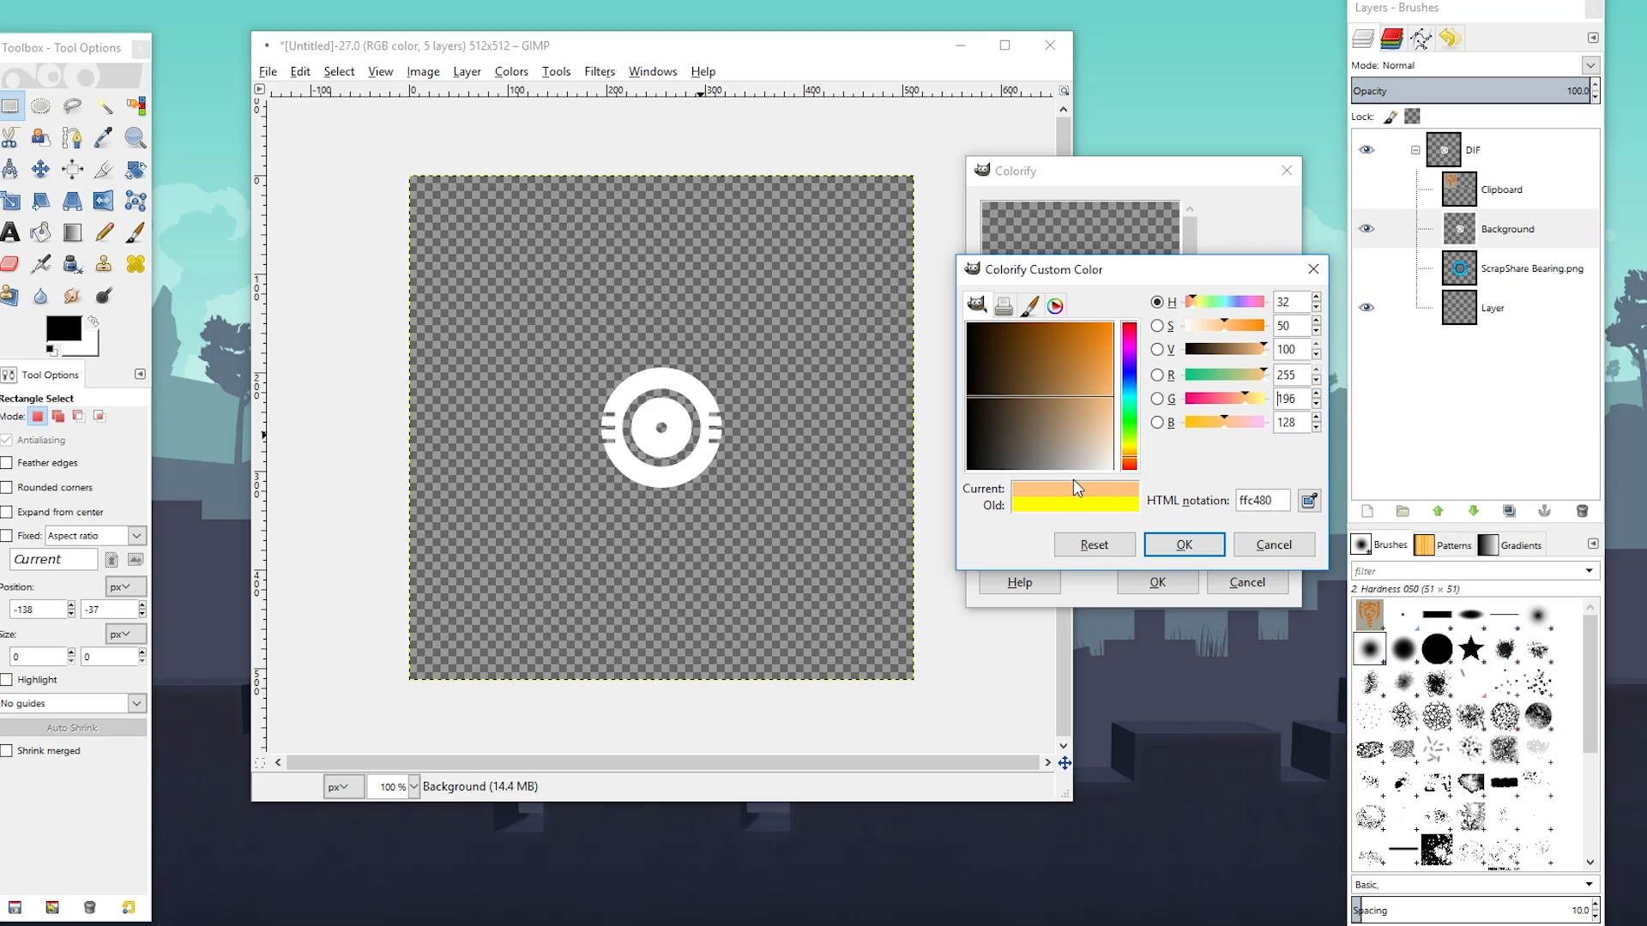
{"action": "left_click", "coordinate": [1185, 546]}
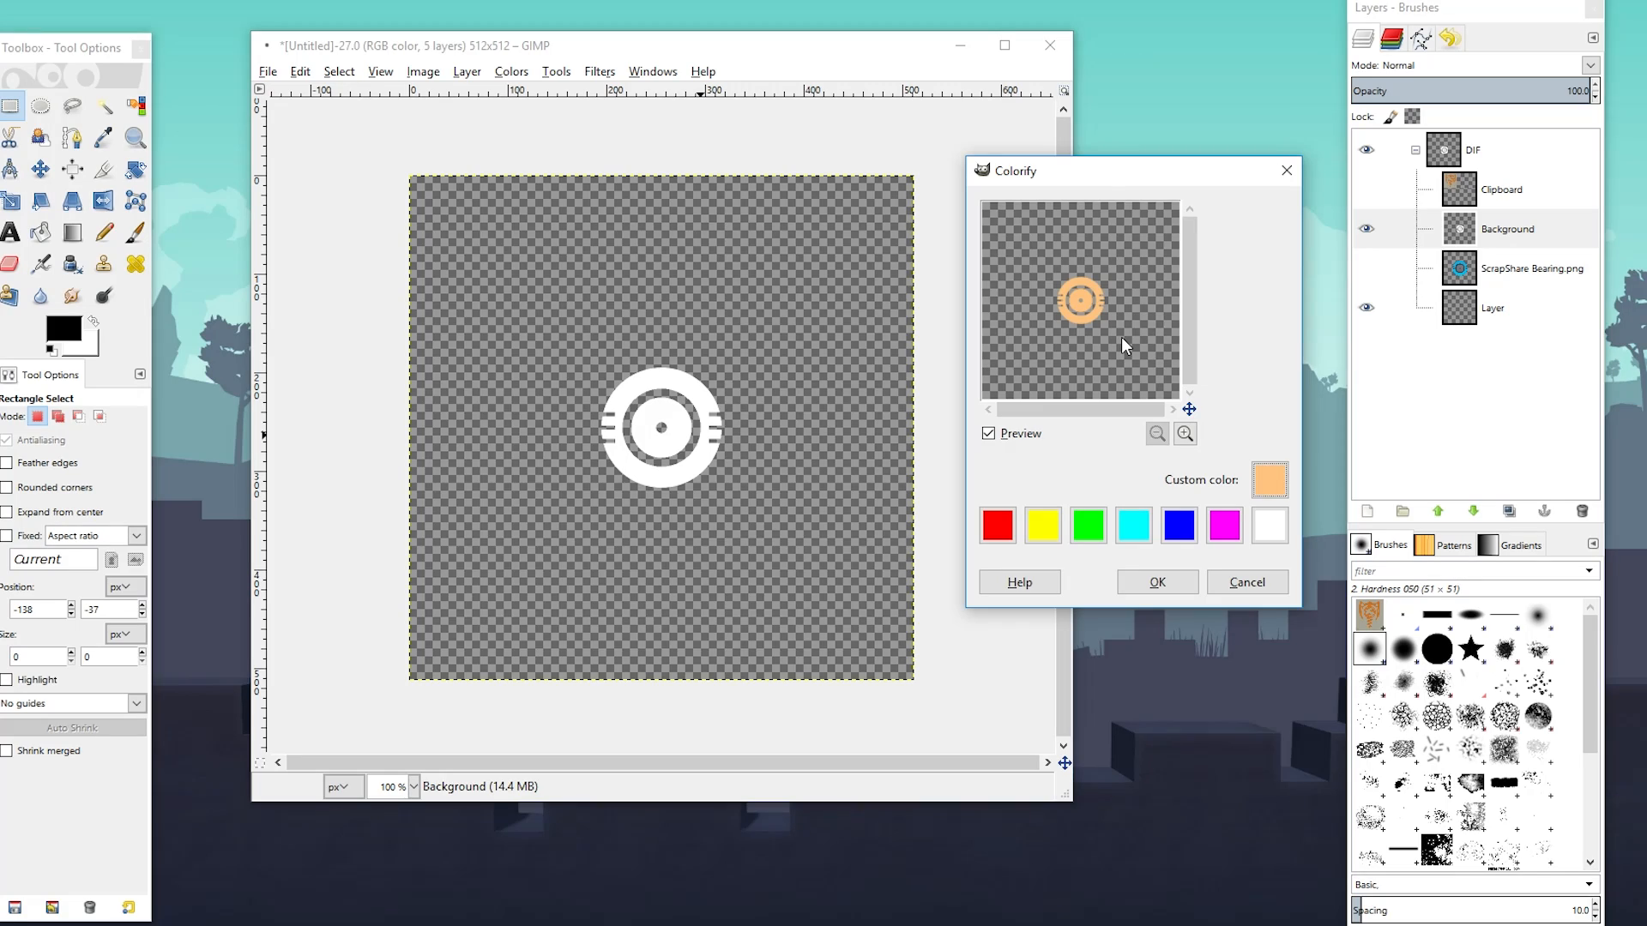
{"action": "left_click", "coordinate": [1158, 583]}
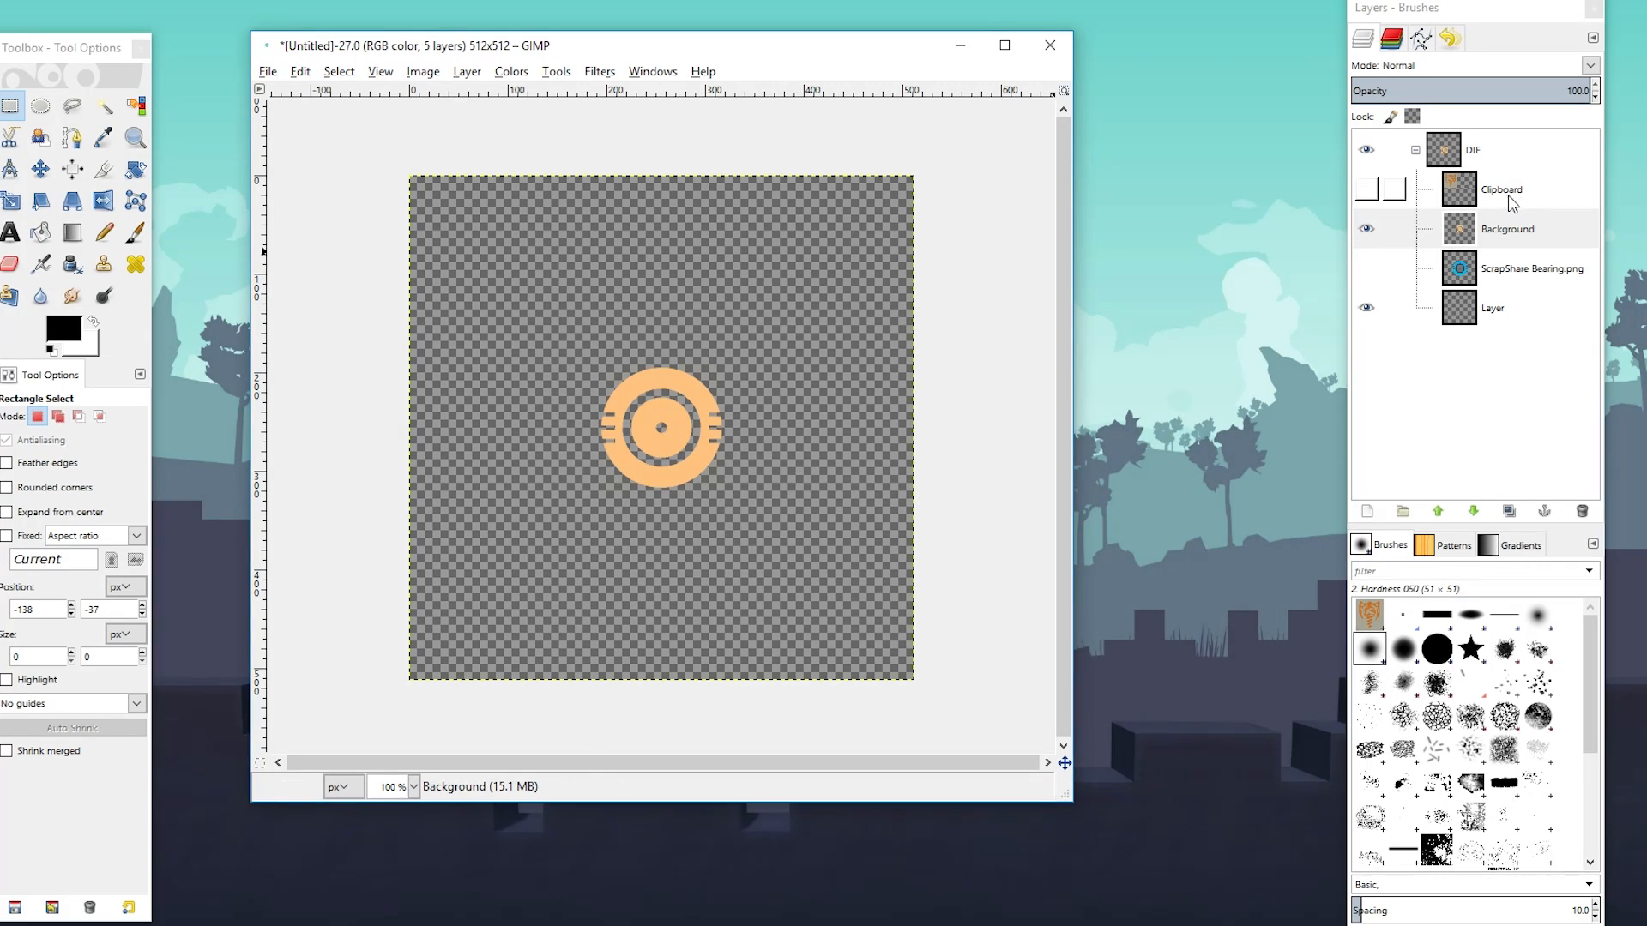
Show the Clipboard layer instead of the Background layer and move it out of the DIF group to the top of the stack
{"action": "left_click", "coordinate": [1365, 230]}
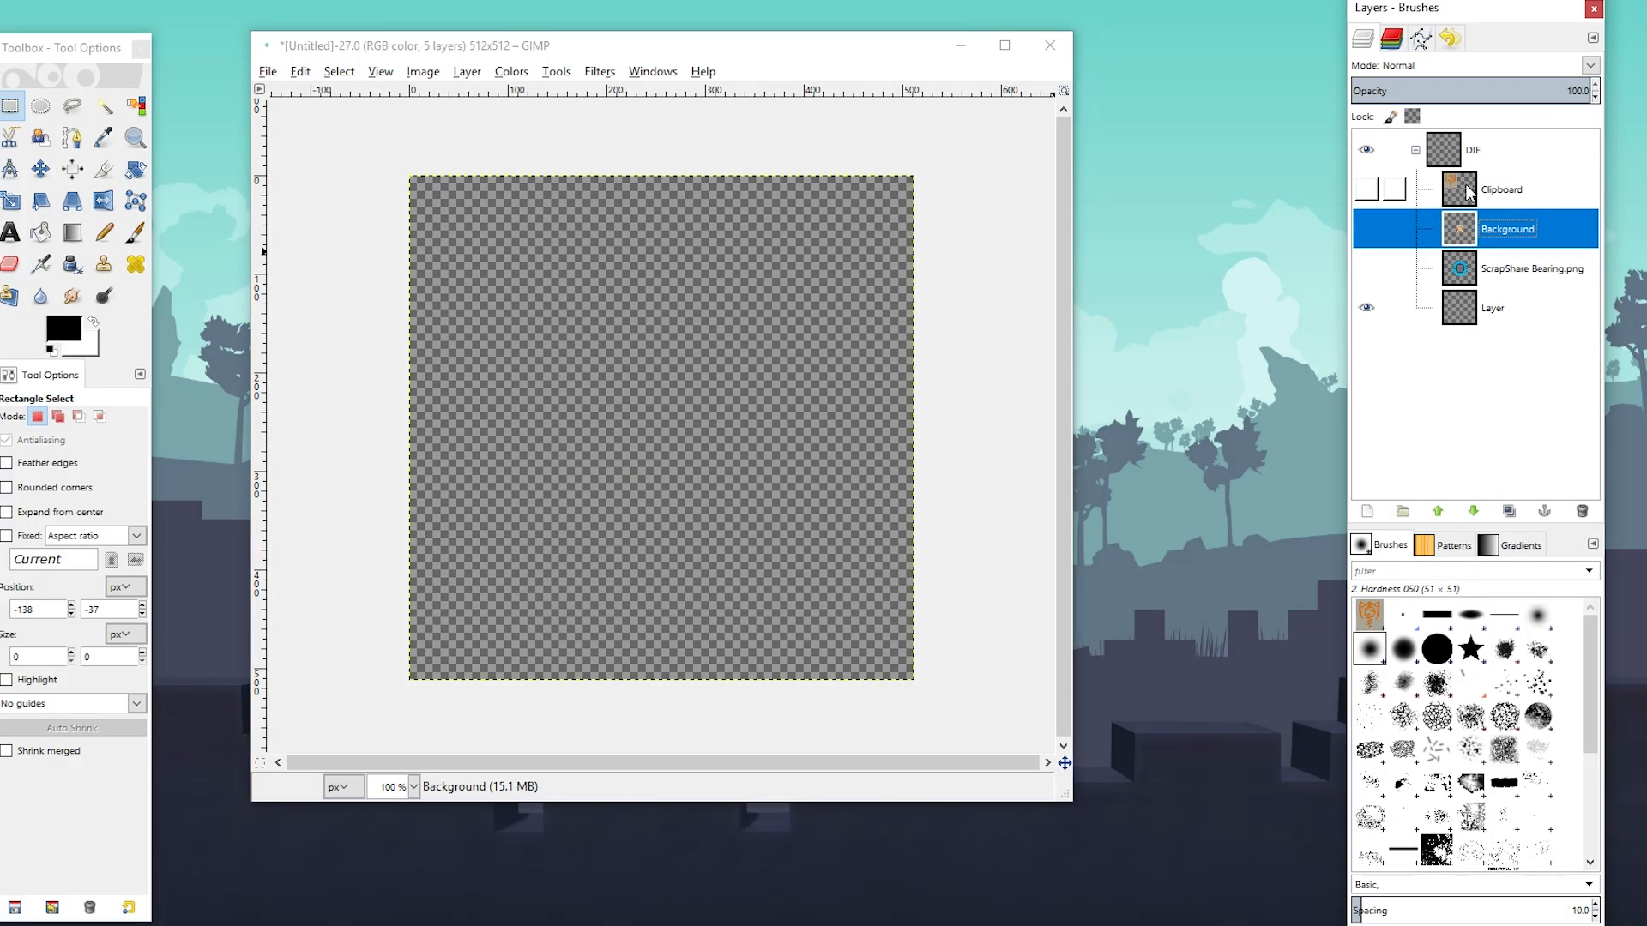
{"action": "left_click", "coordinate": [1355, 185]}
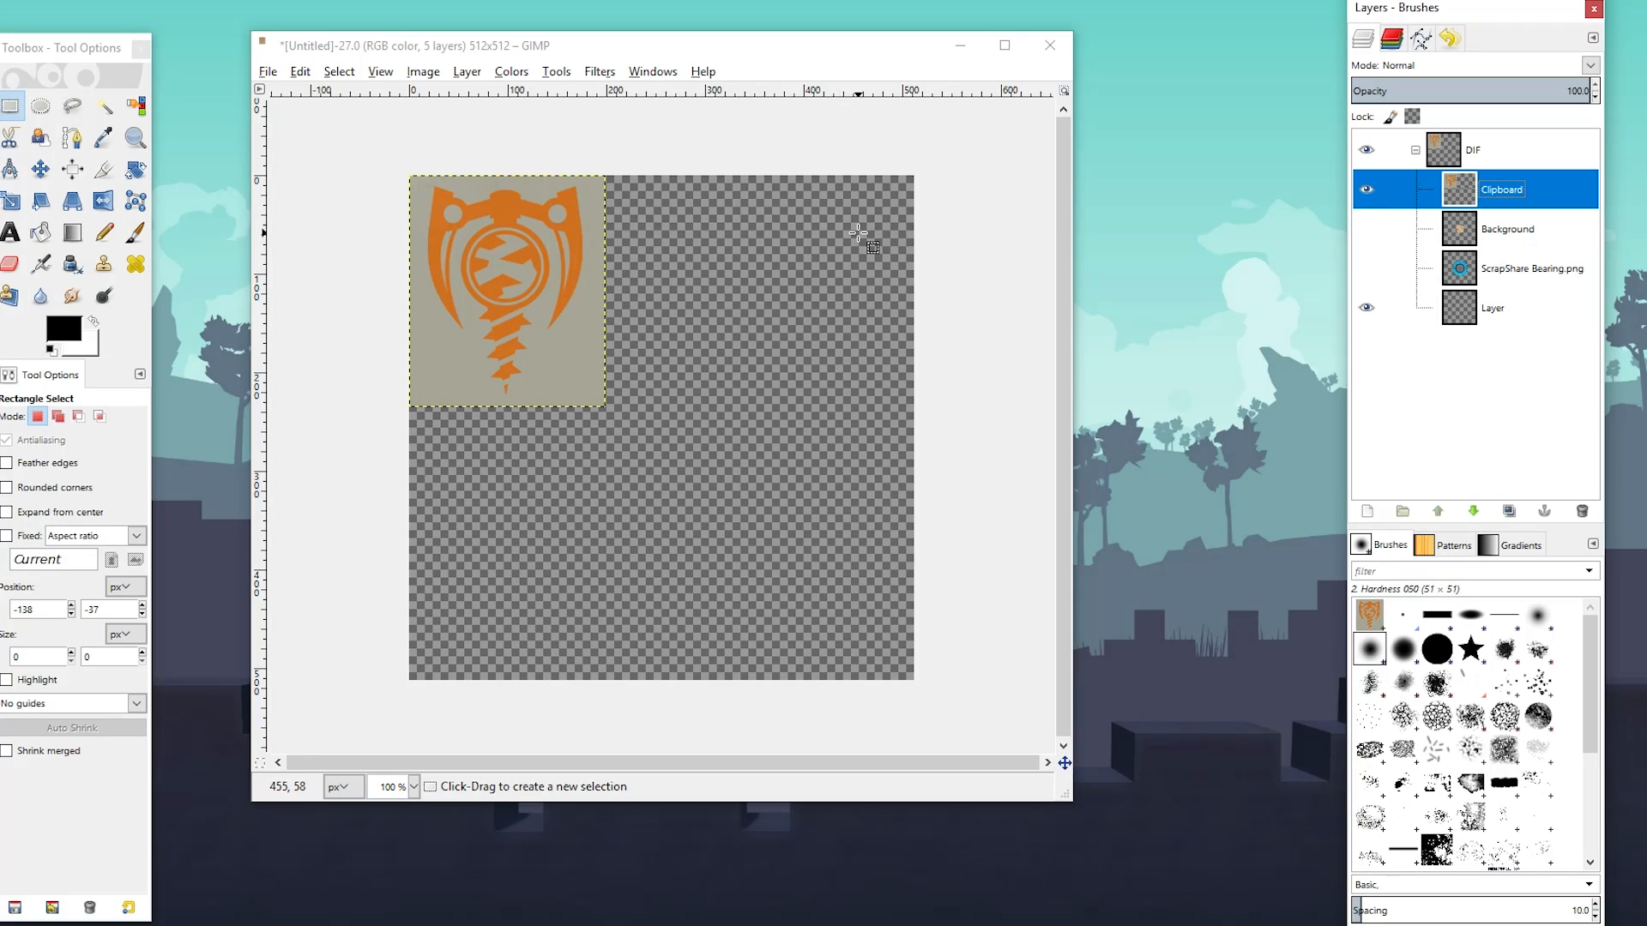
{"action": "left_click", "coordinate": [73, 169]}
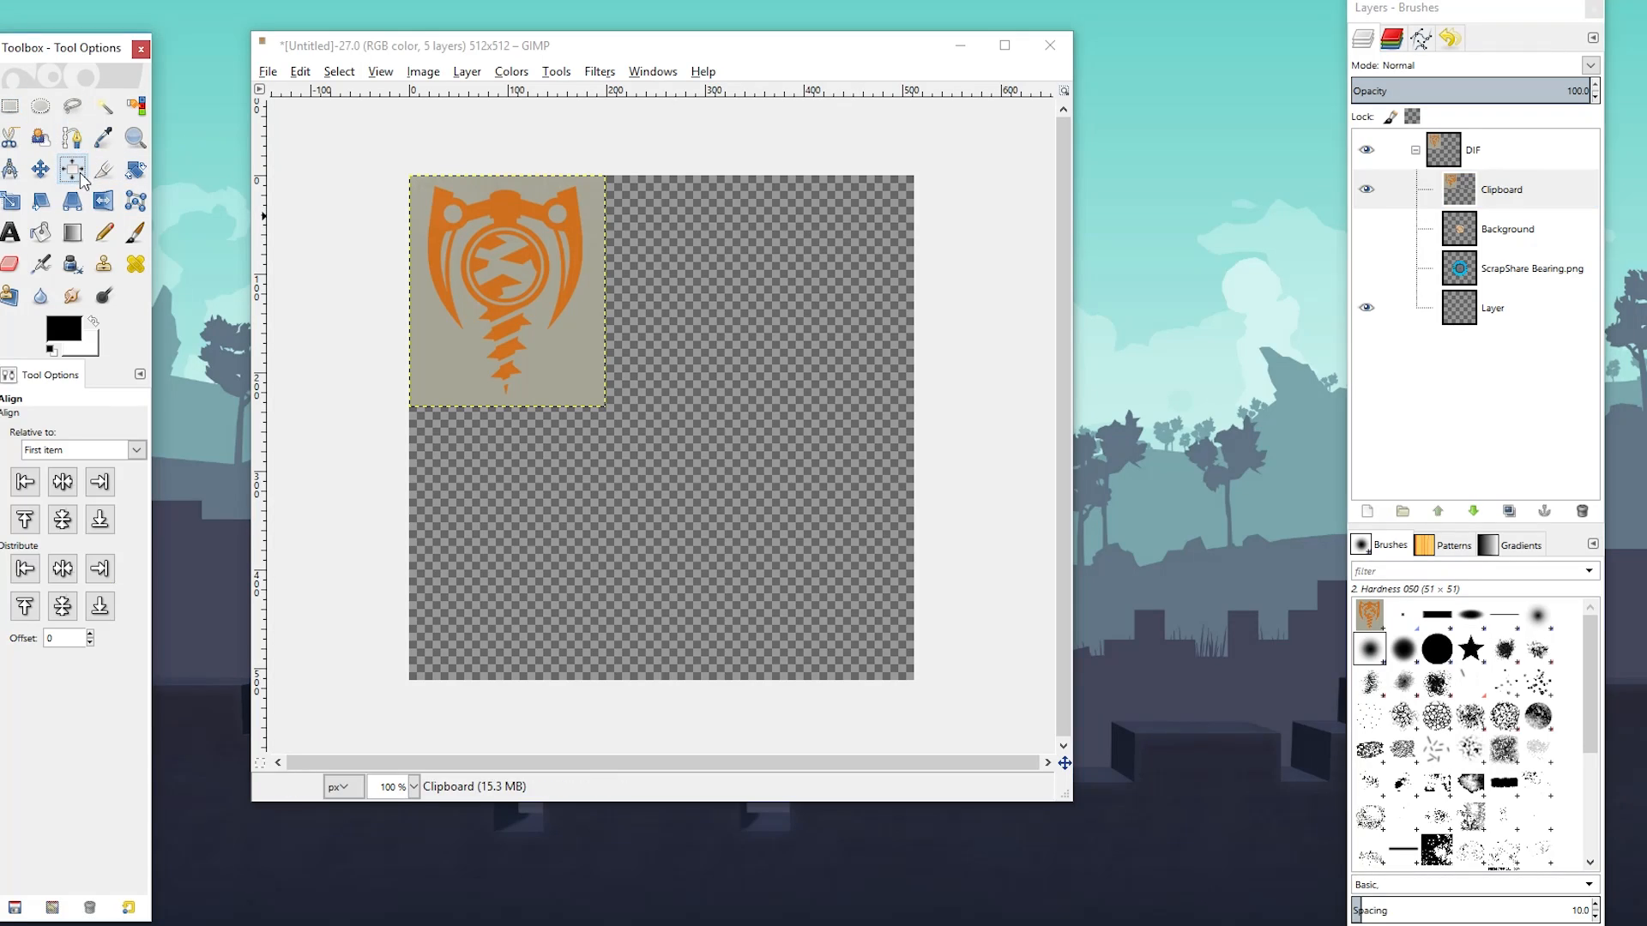
{"action": "left_click", "coordinate": [474, 233]}
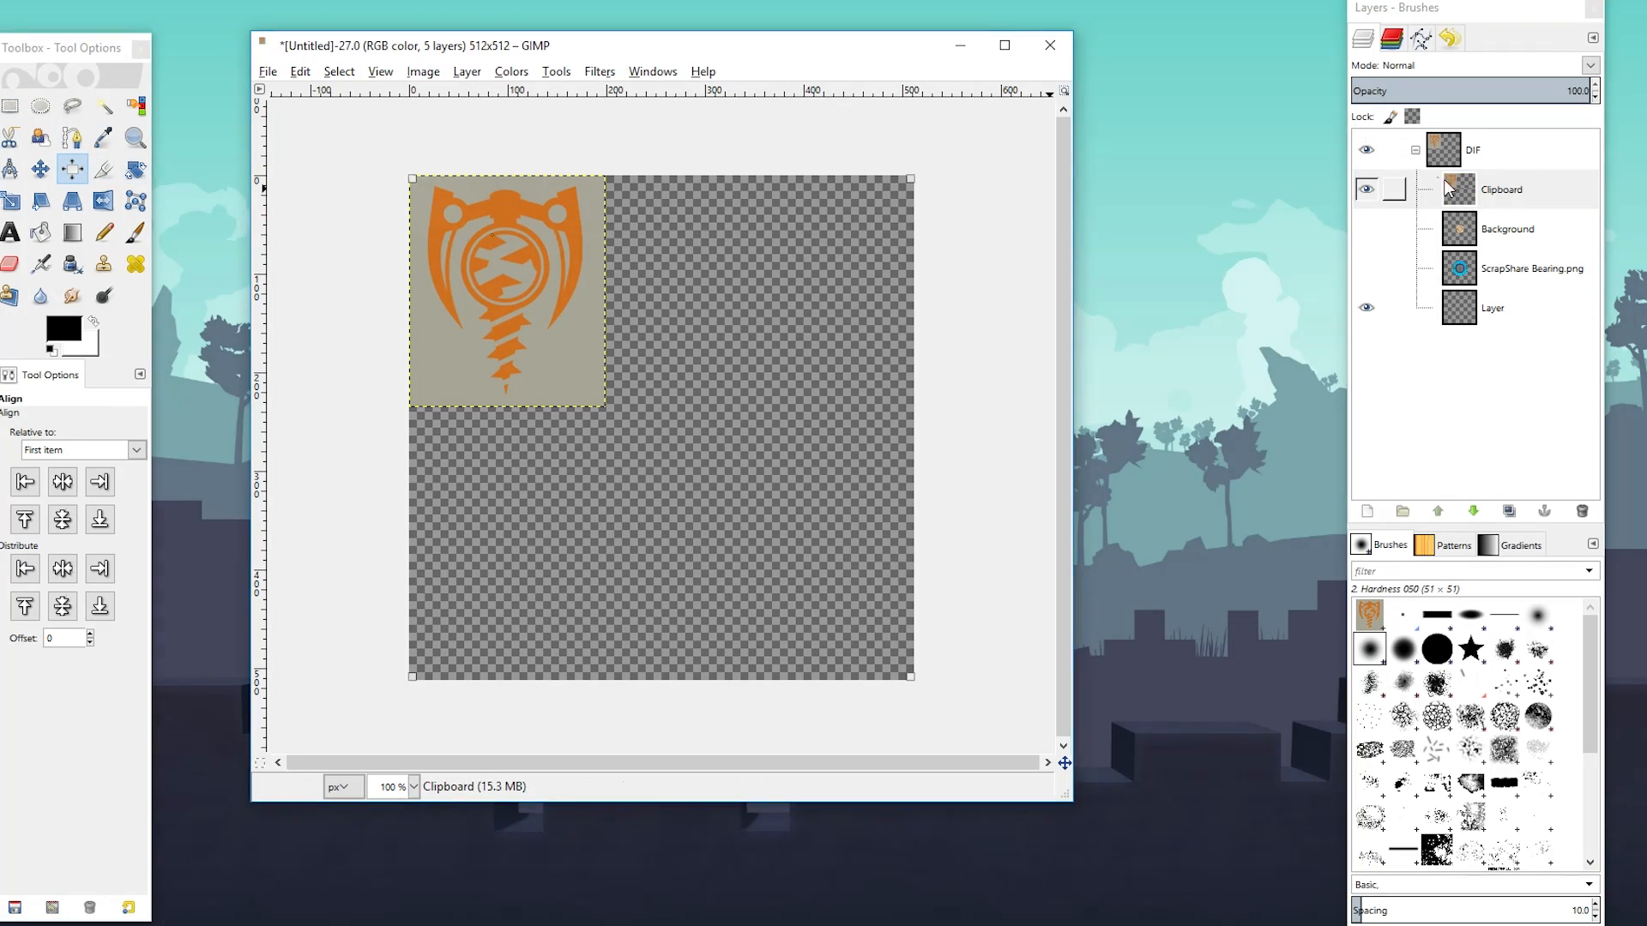
{"action": "left_click_drag", "start_coordinate": [1467, 193], "coordinate": [1457, 131]}
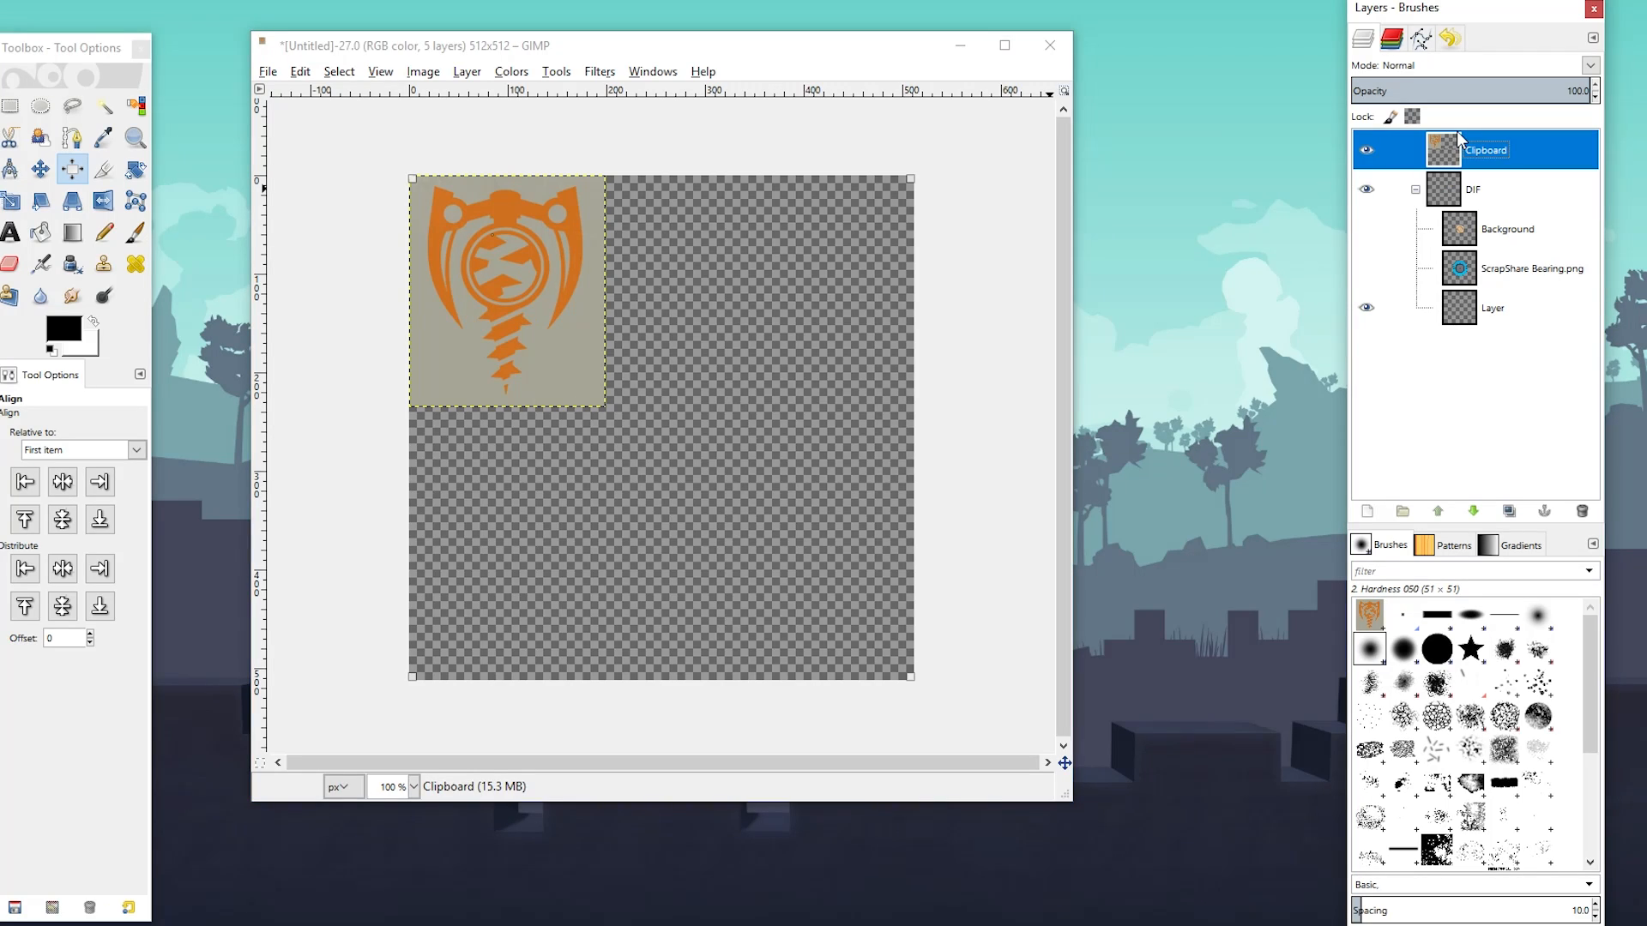
Centre the Clipboard layer horizontally and vertically on the canvas with the Align tool and return it to the DIF group above Background
{"action": "left_click", "coordinate": [529, 263]}
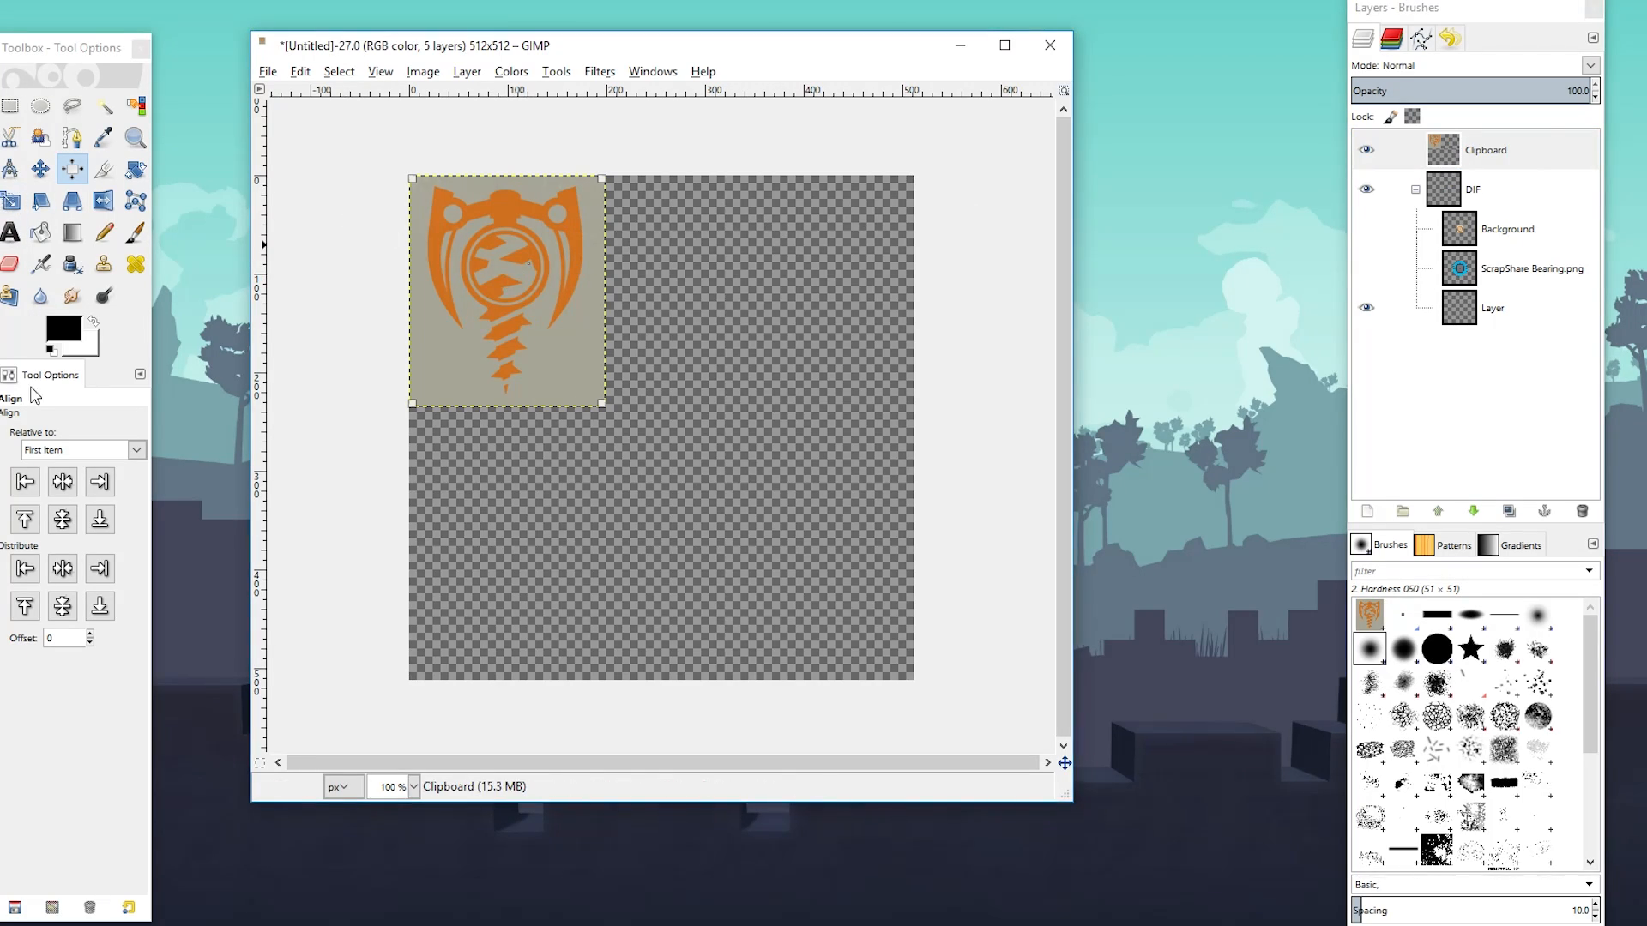
{"action": "left_click", "coordinate": [61, 483]}
{"action": "left_click", "coordinate": [63, 519]}
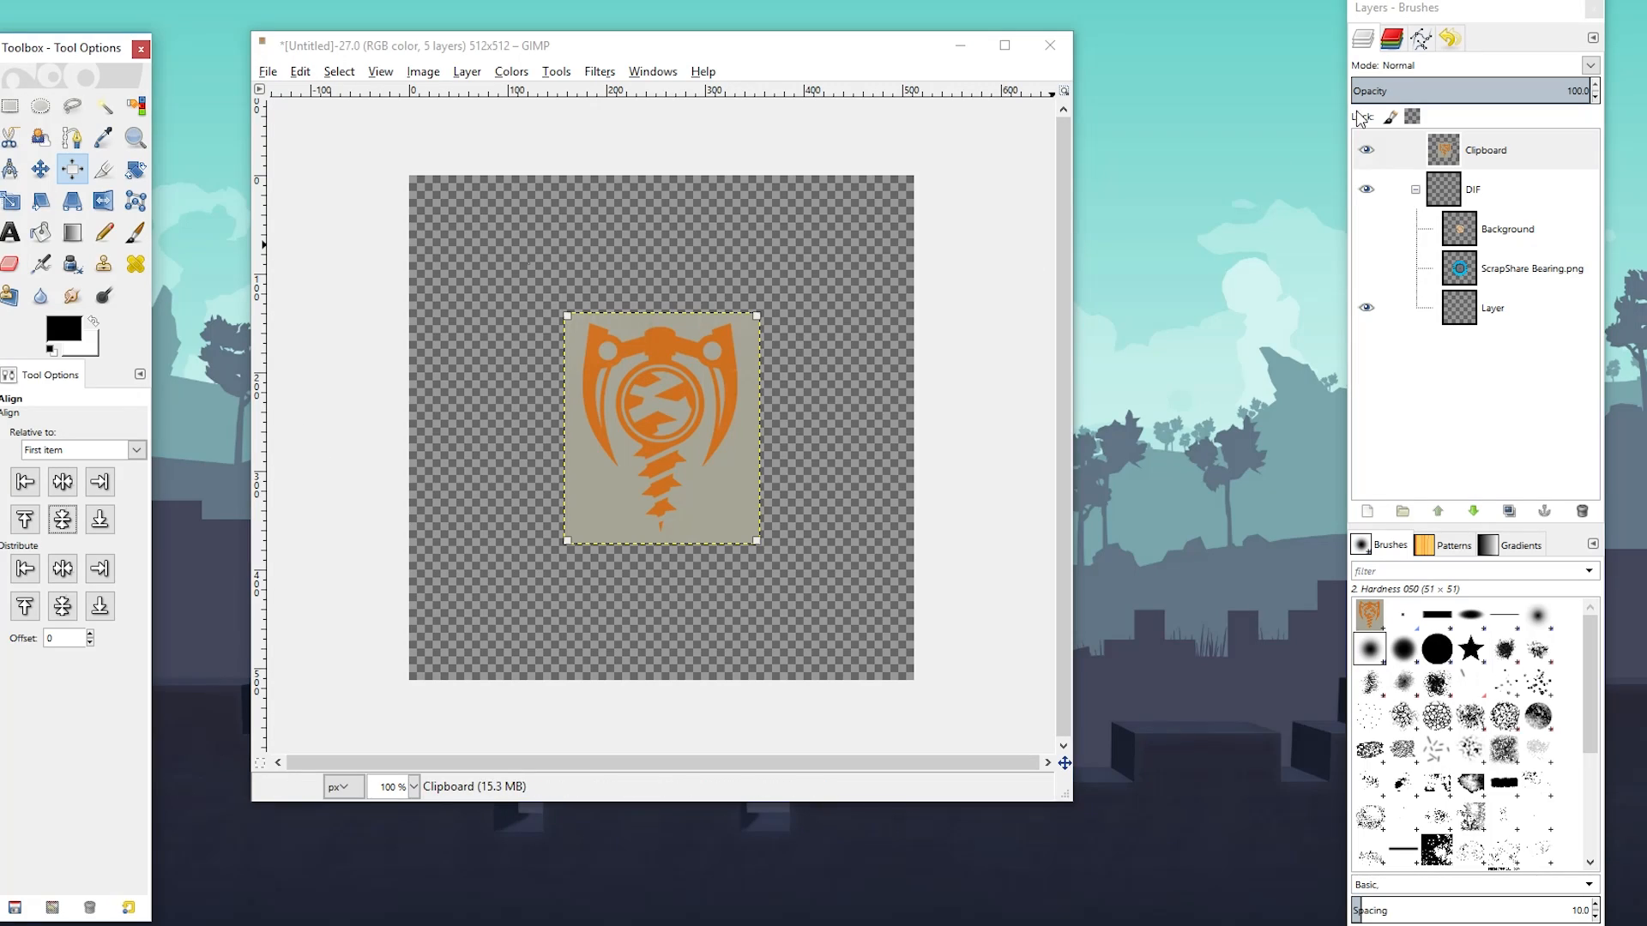
{"action": "left_click_drag", "start_coordinate": [1449, 151], "coordinate": [1460, 213]}
{"action": "key", "text": "r"}
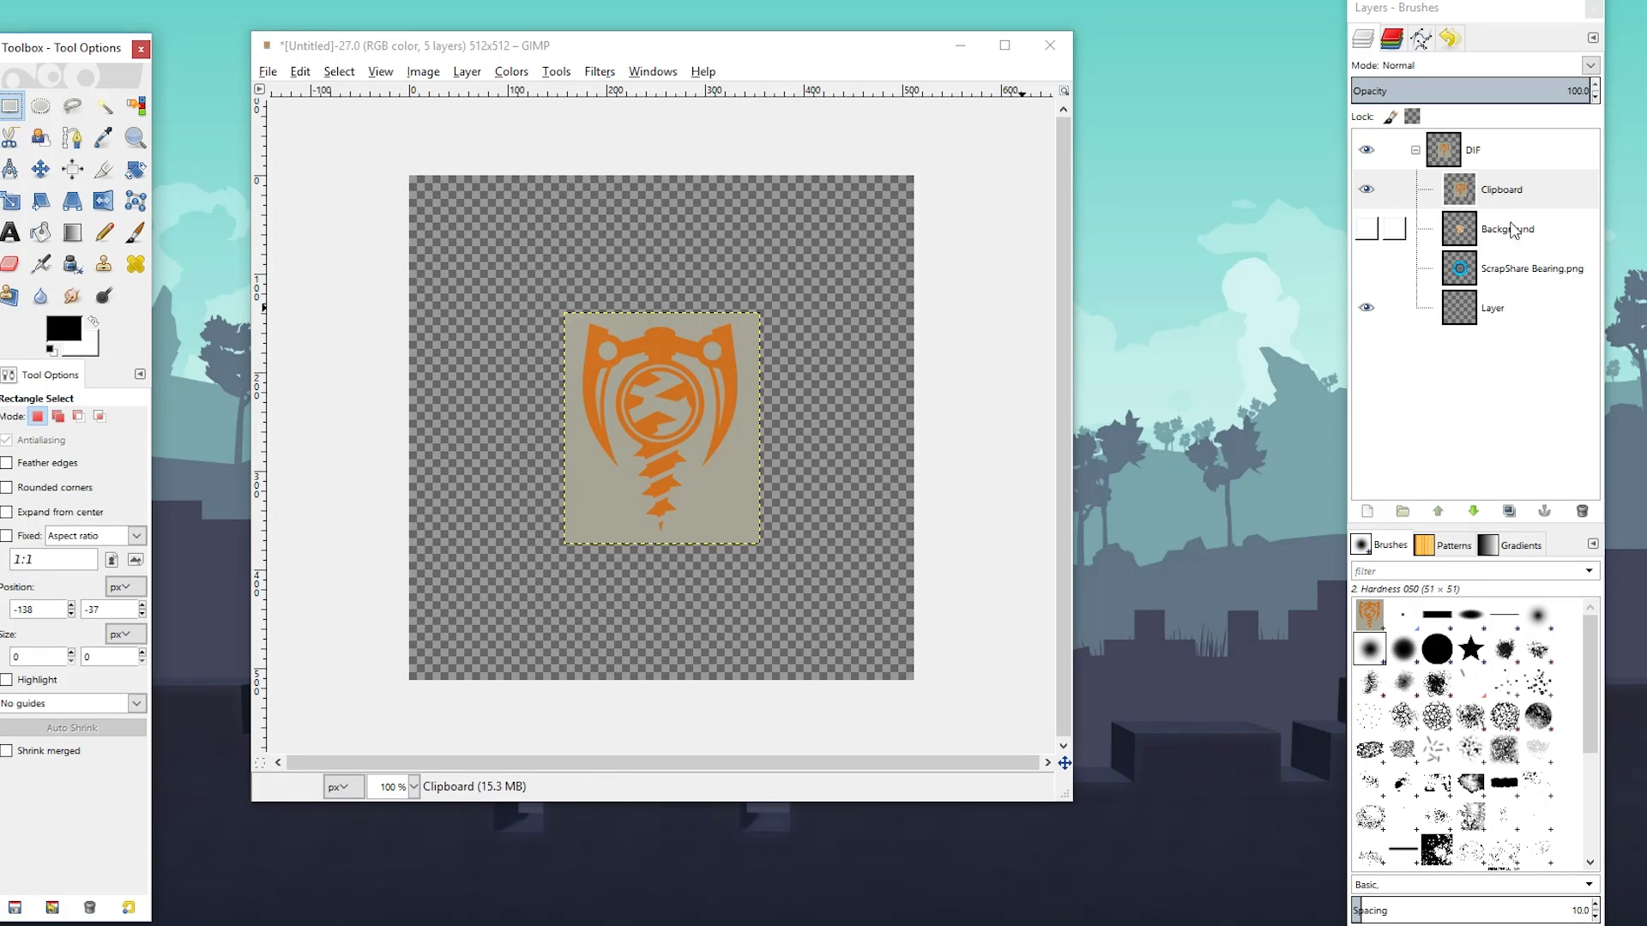
Invert the Clipboard layer's colours and apply Brightness-Contrast with brightness 7 and contrast 111
{"action": "left_click", "coordinate": [511, 71]}
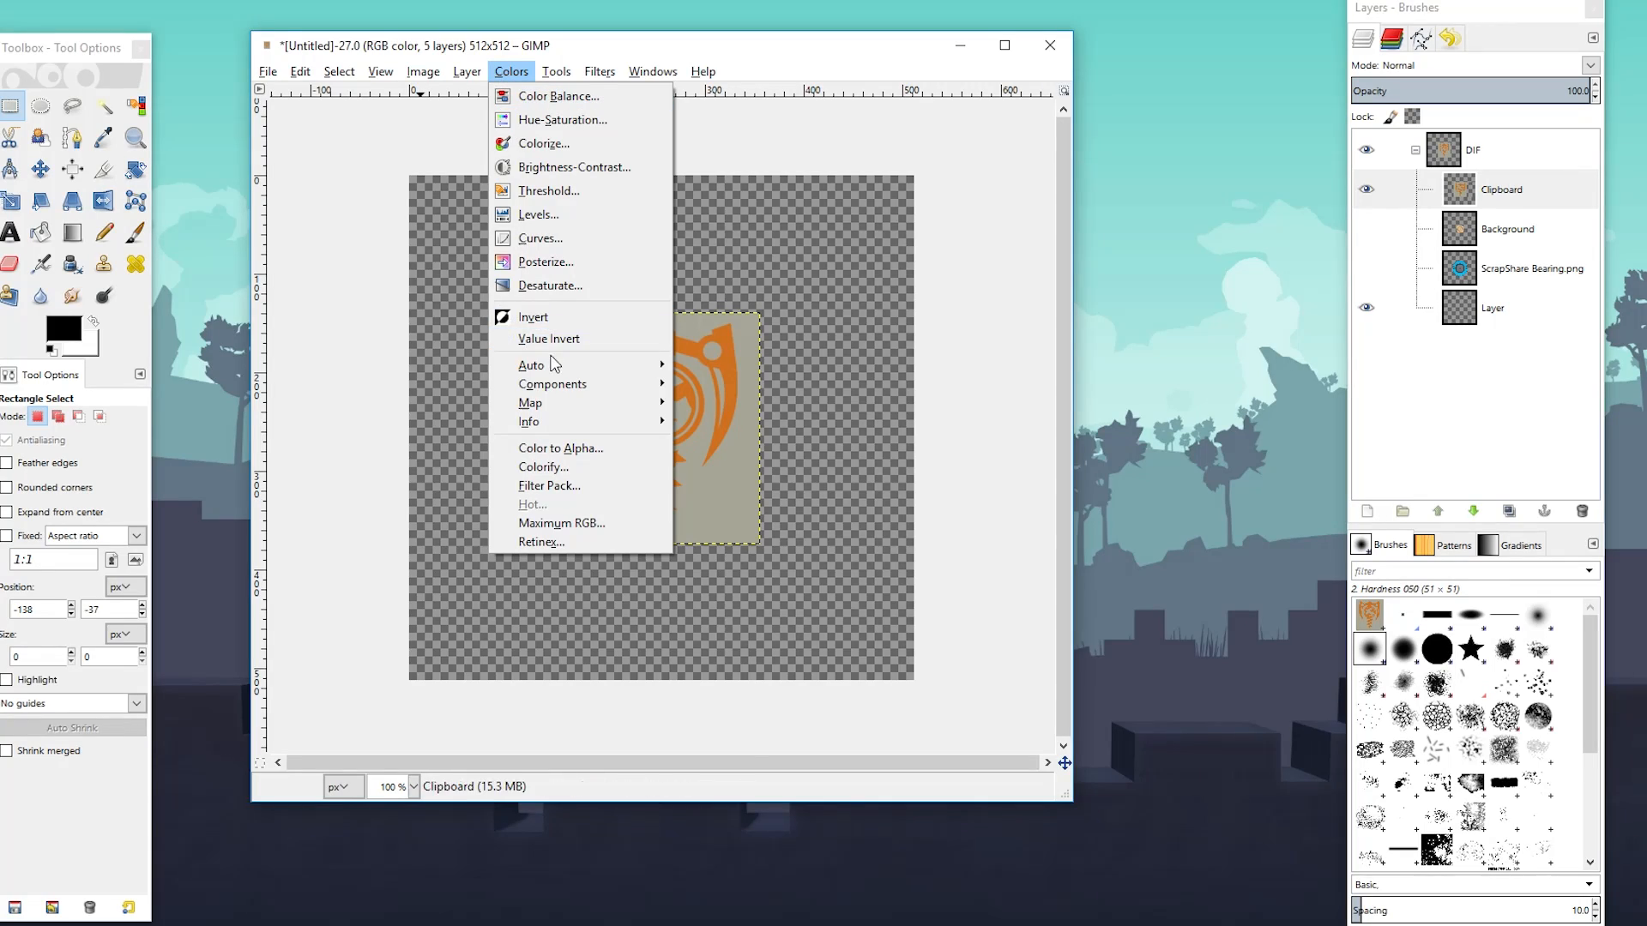
{"action": "left_click", "coordinate": [562, 318]}
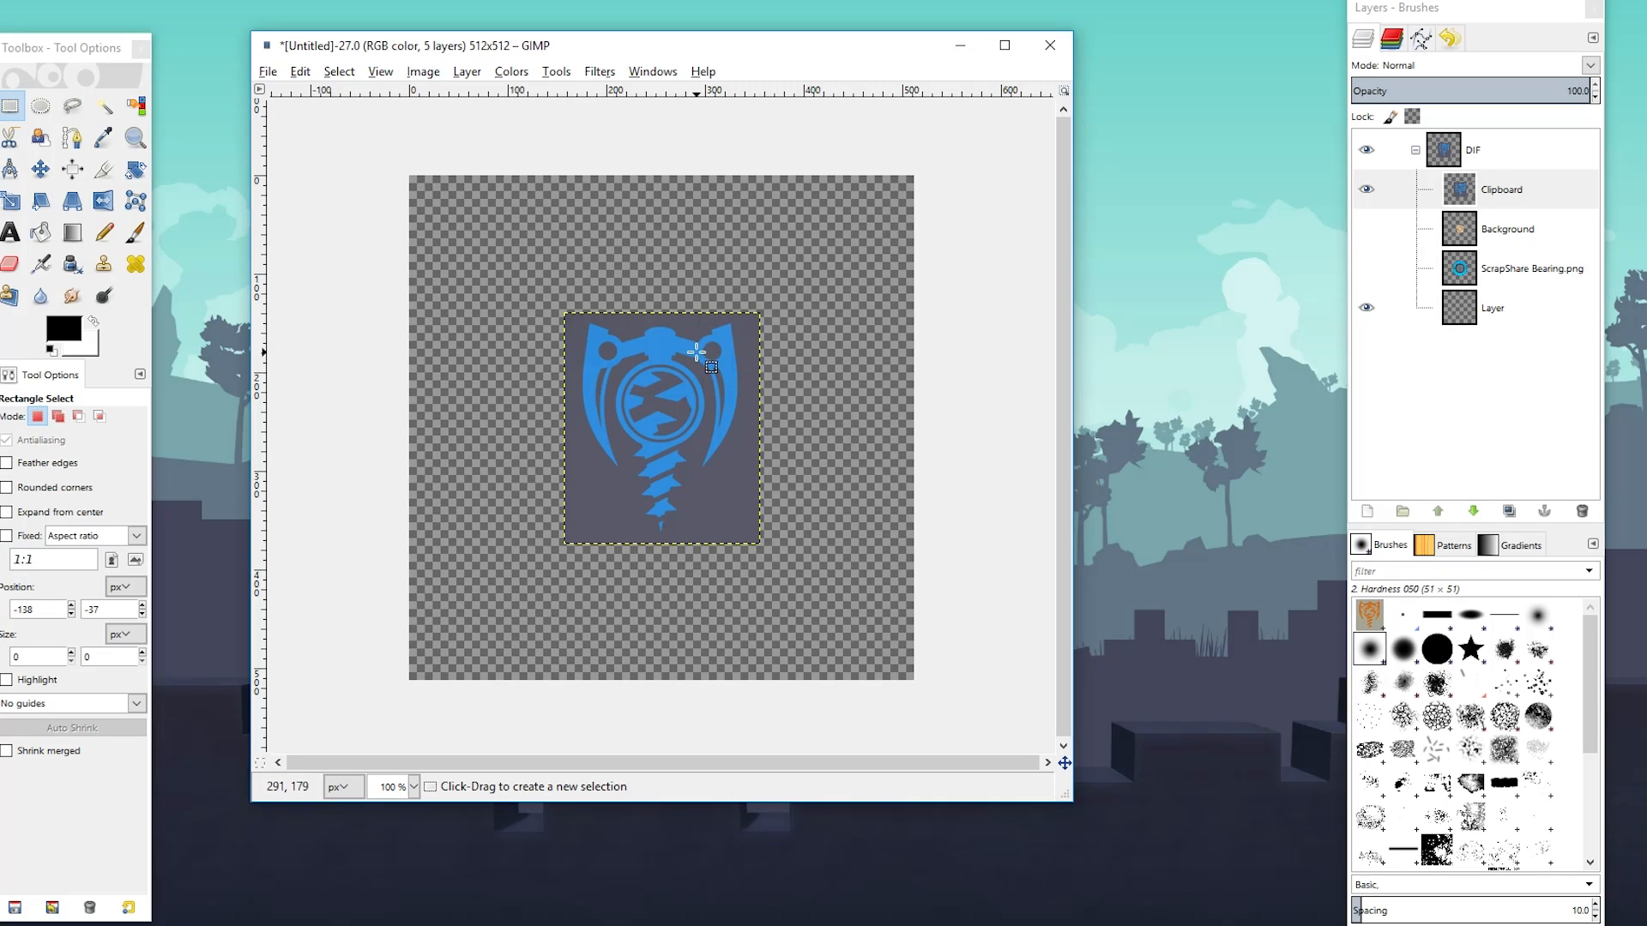
{"action": "left_click", "coordinate": [506, 73]}
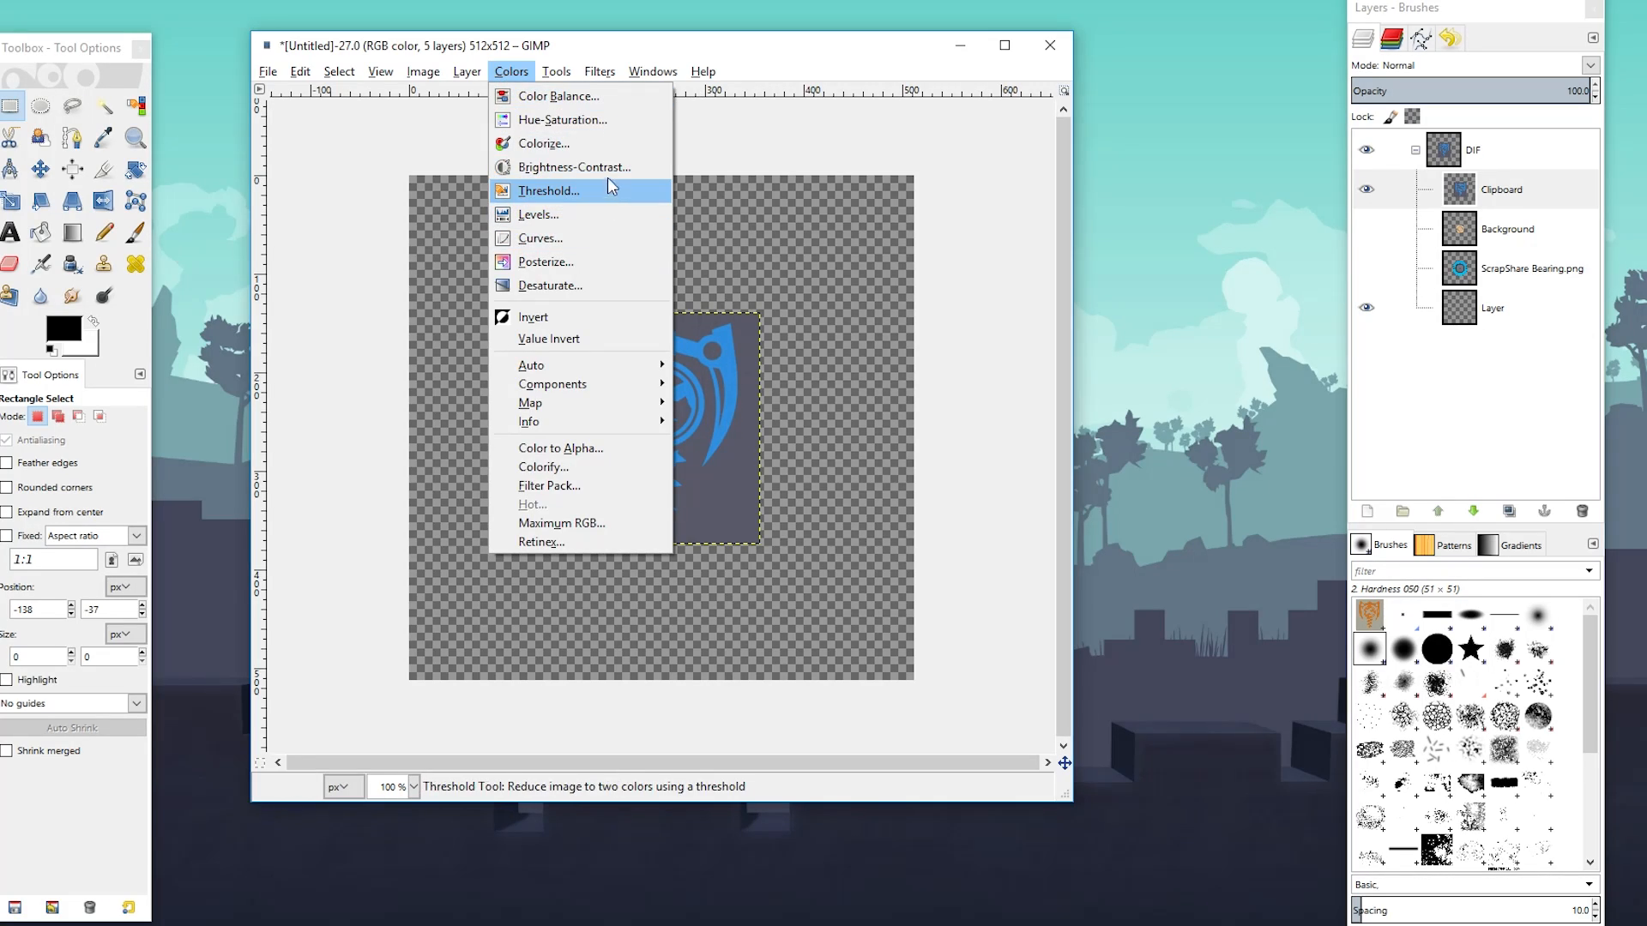
{"action": "left_click", "coordinate": [575, 167]}
{"action": "mouse_move", "coordinate": [1146, 337]}
{"action": "left_mouse_down"}
{"action": "mouse_move", "coordinate": [1221, 338]}
{"action": "mouse_move", "coordinate": [1122, 322]}
{"action": "left_mouse_up"}
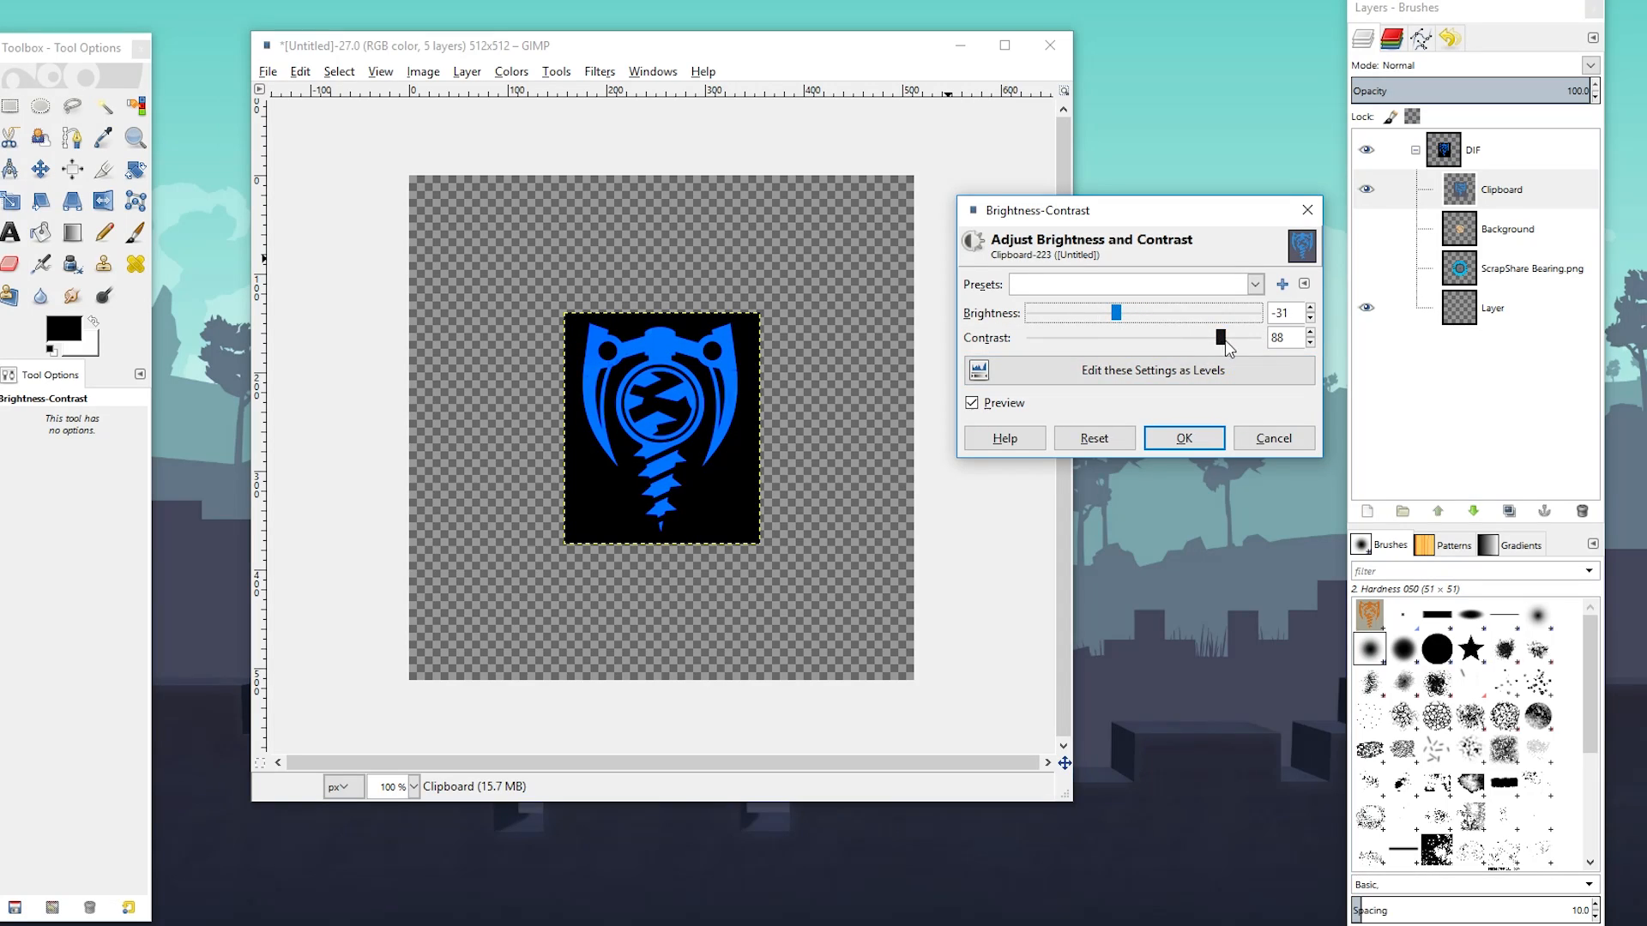
{"action": "left_click_drag", "start_coordinate": [1225, 339], "coordinate": [1243, 341]}
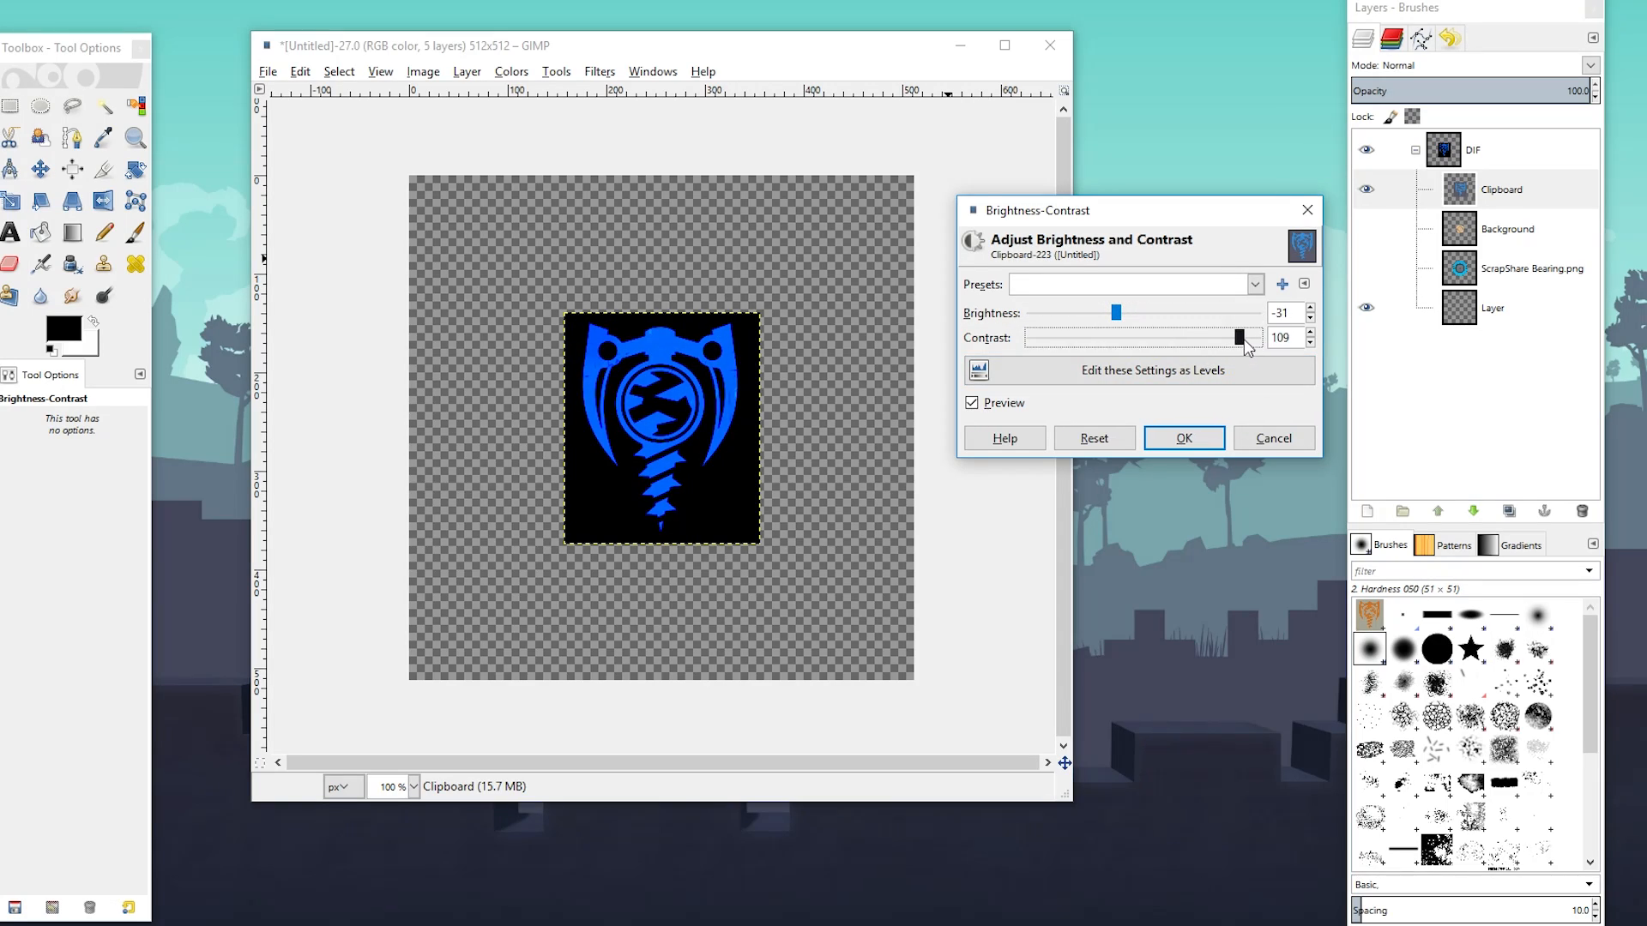
{"action": "left_click", "coordinate": [1146, 316]}
{"action": "left_click_drag", "start_coordinate": [1150, 319], "coordinate": [1257, 341]}
{"action": "left_click_drag", "start_coordinate": [1158, 315], "coordinate": [1175, 321]}
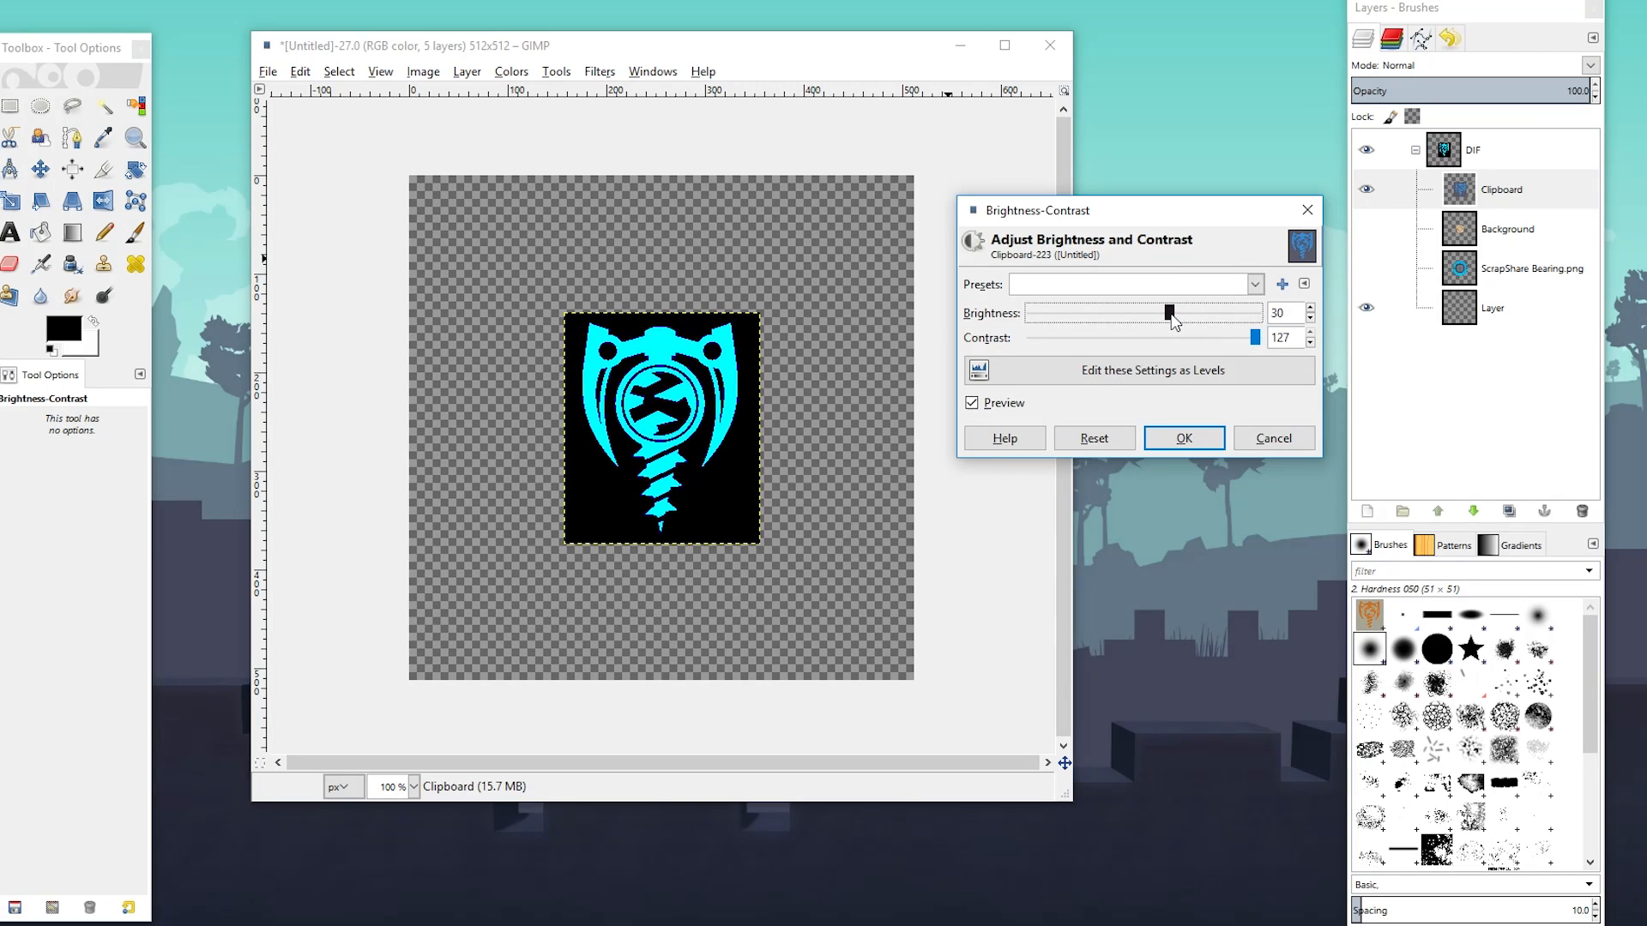
{"action": "left_click", "coordinate": [1255, 343]}
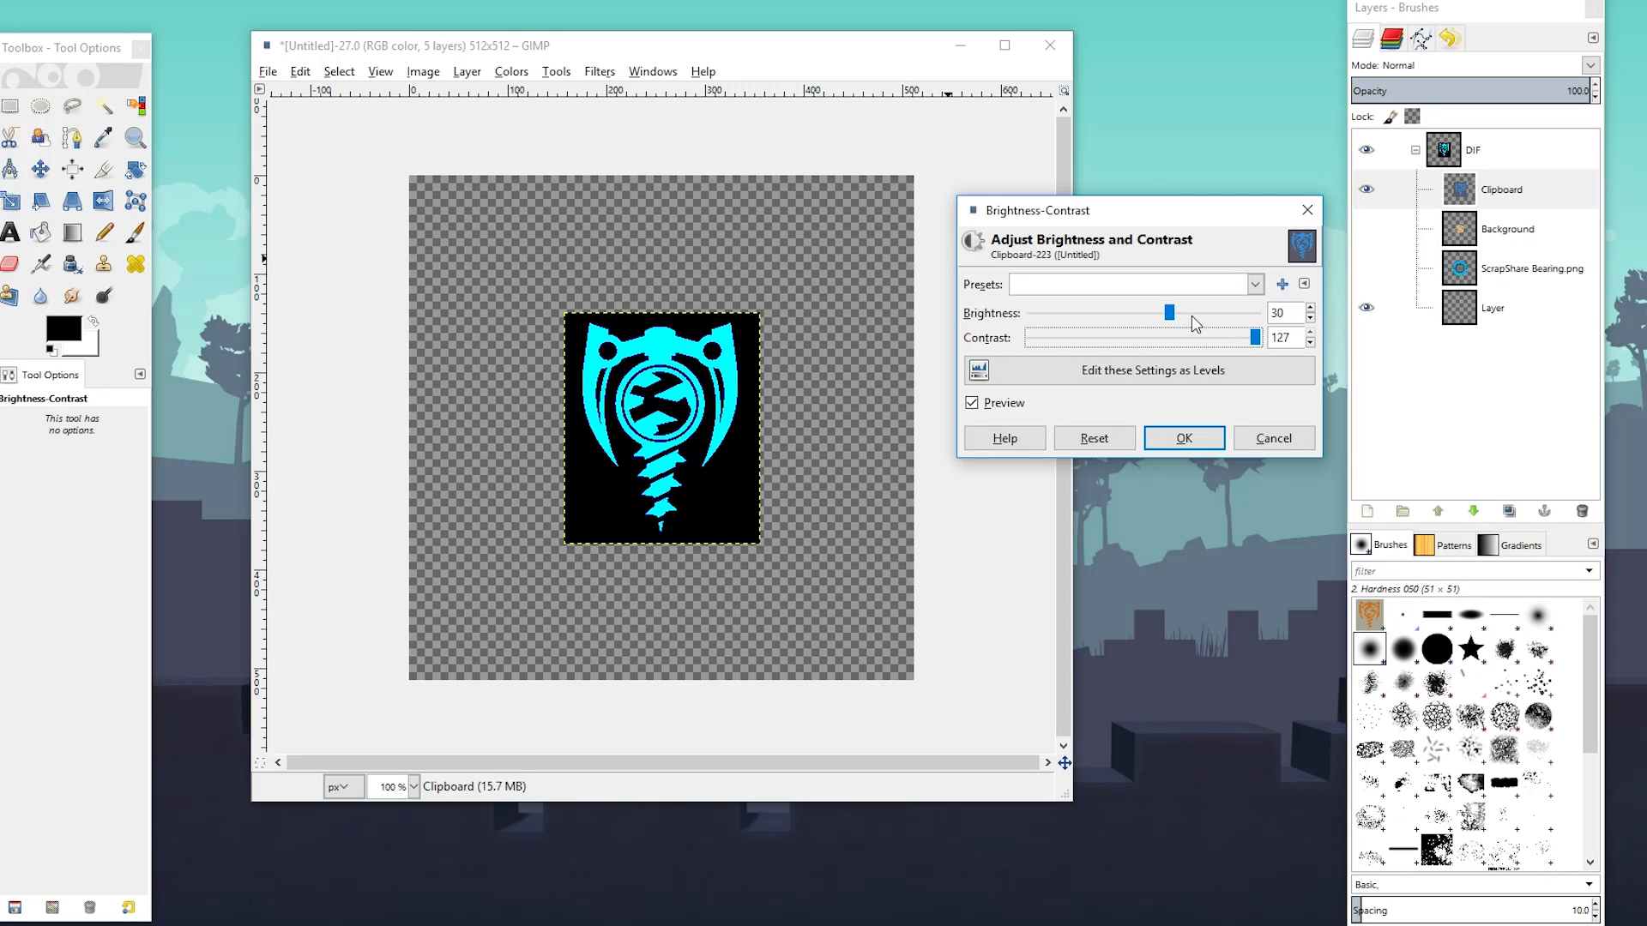
{"action": "left_click_drag", "start_coordinate": [1171, 319], "coordinate": [1167, 320]}
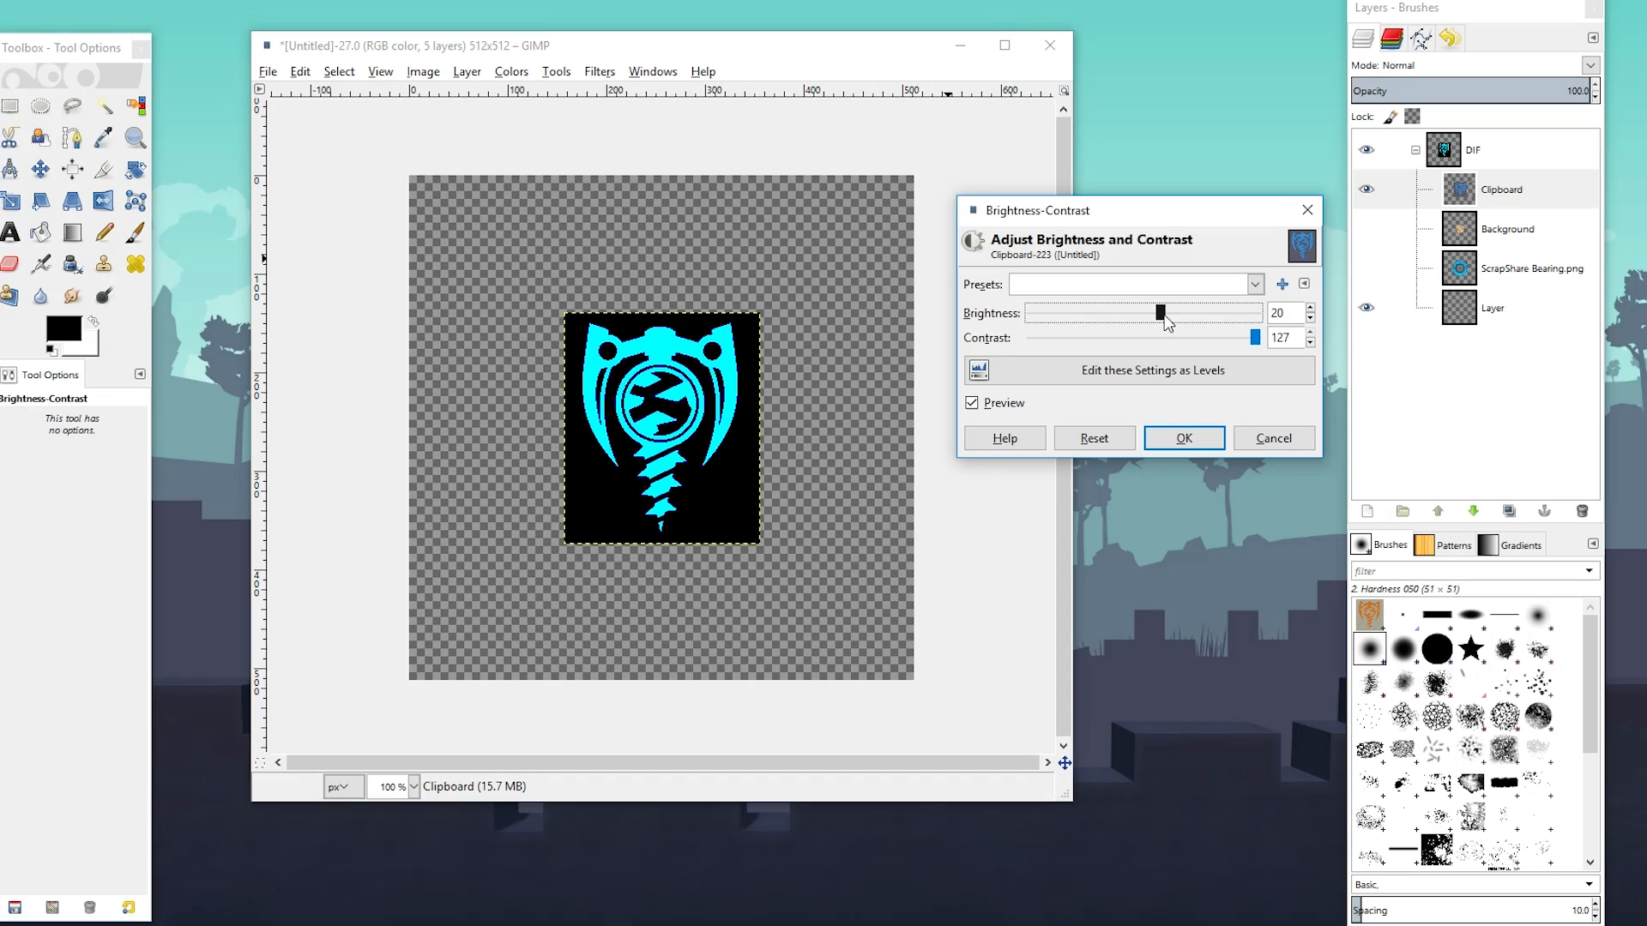
{"action": "left_click_drag", "start_coordinate": [1255, 339], "coordinate": [1149, 315]}
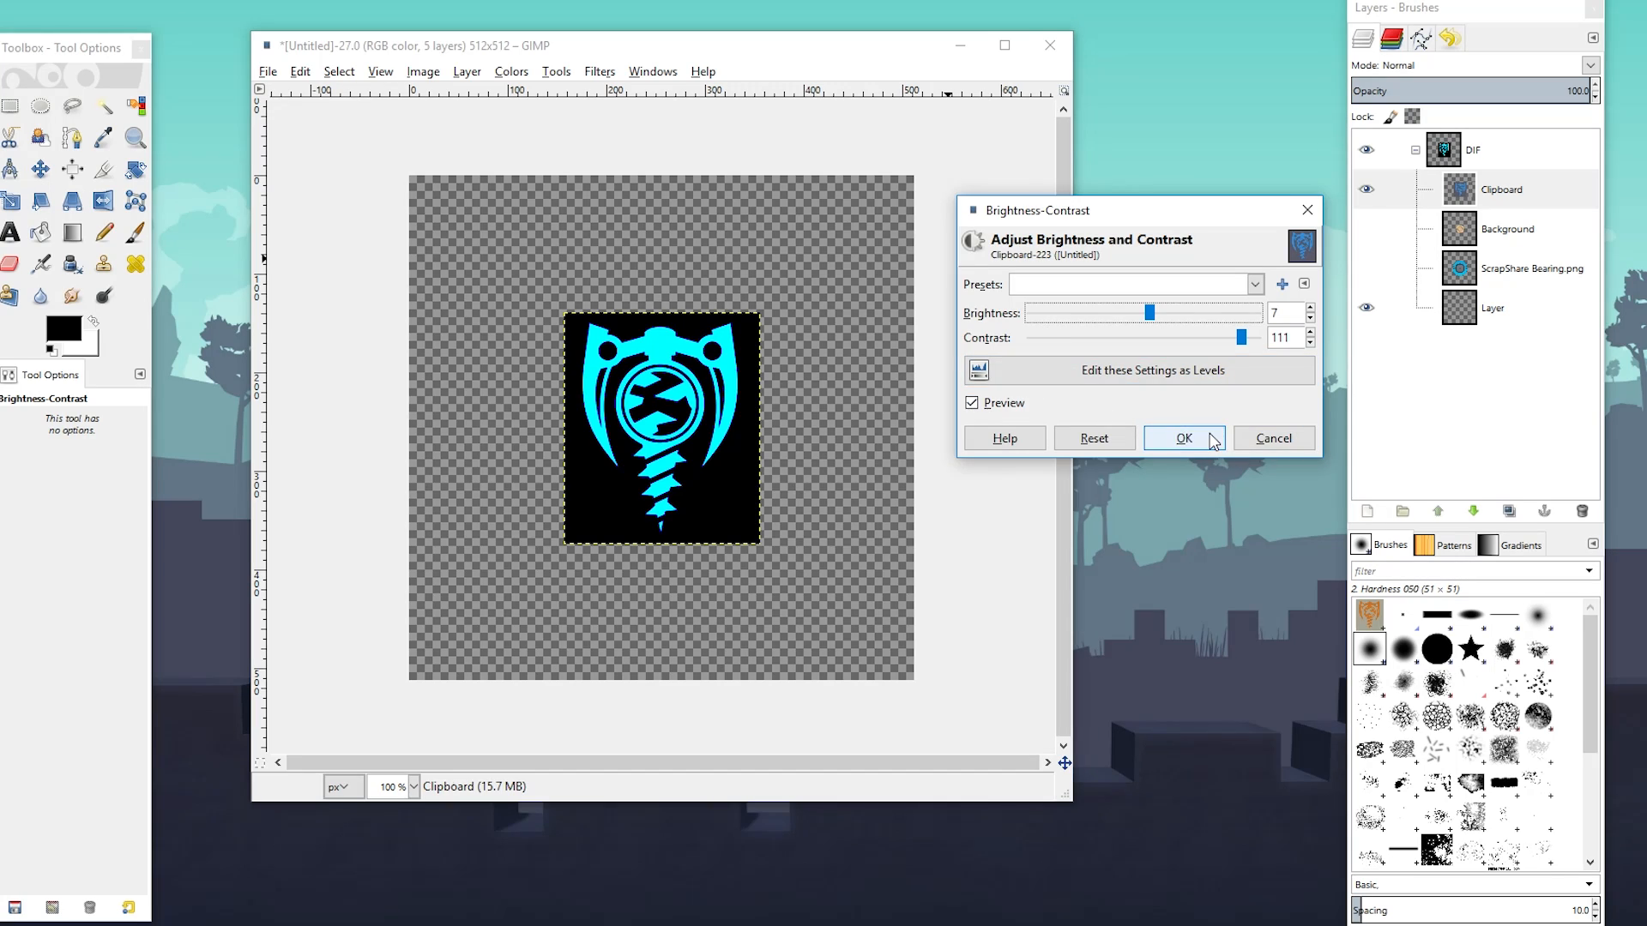
{"action": "left_click", "coordinate": [1184, 438]}
Remove all colour from the Clipboard layer with Hue-Saturation by setting the saturation to -100
{"action": "left_click", "coordinate": [511, 71]}
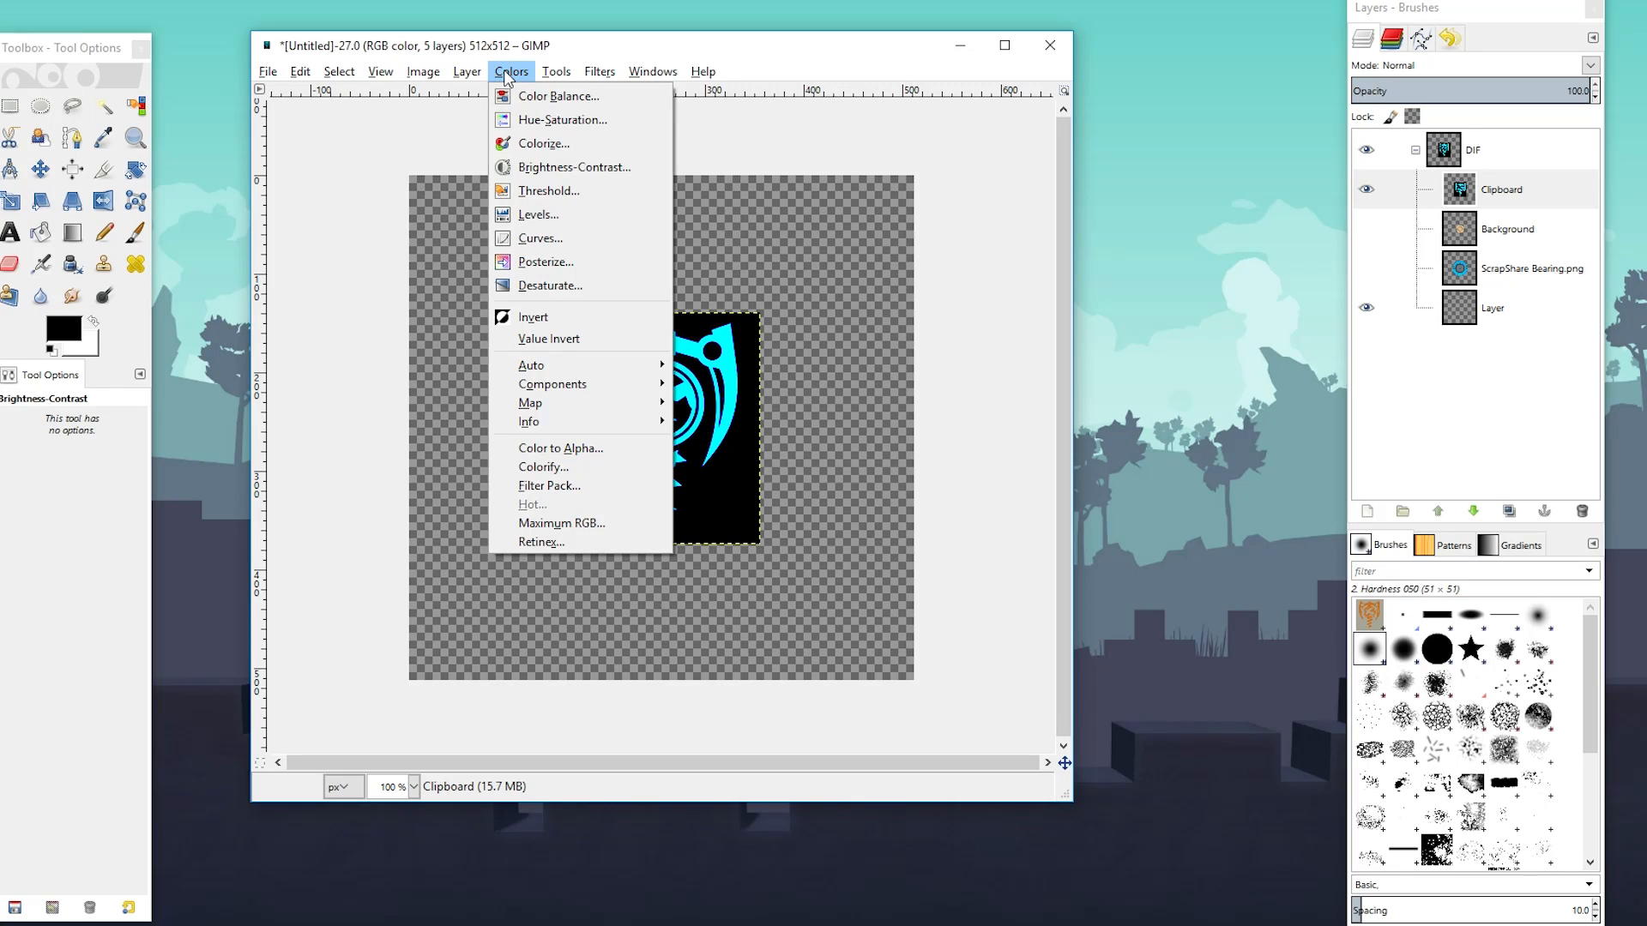
{"action": "left_click", "coordinate": [556, 121]}
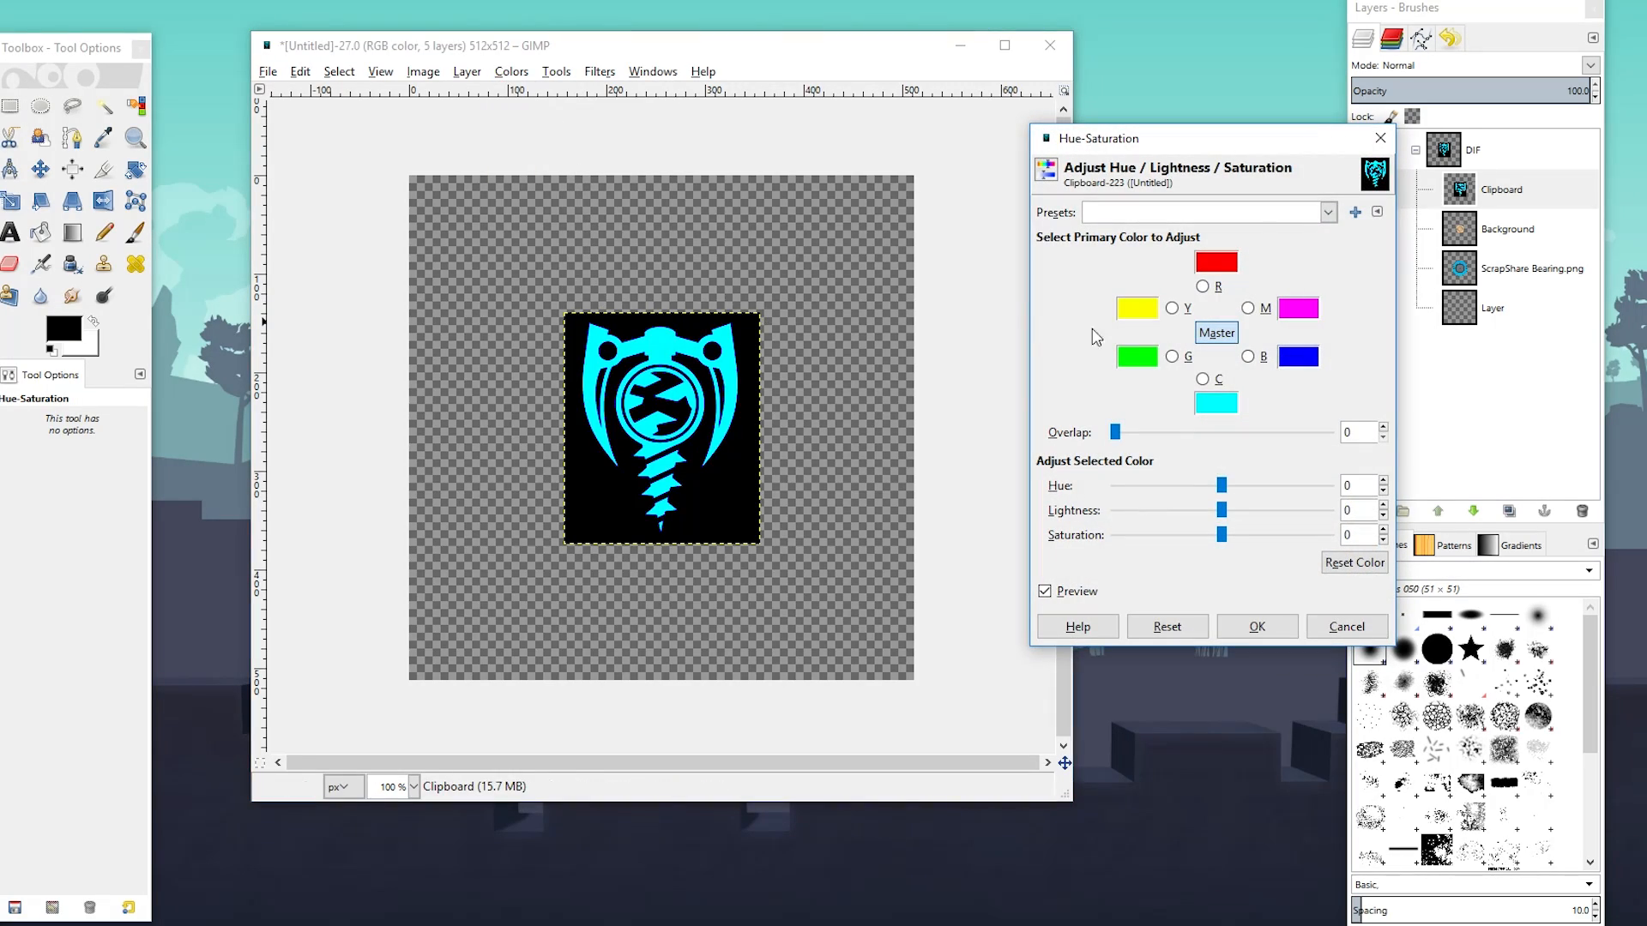
{"action": "left_click_drag", "start_coordinate": [1222, 535], "coordinate": [953, 496]}
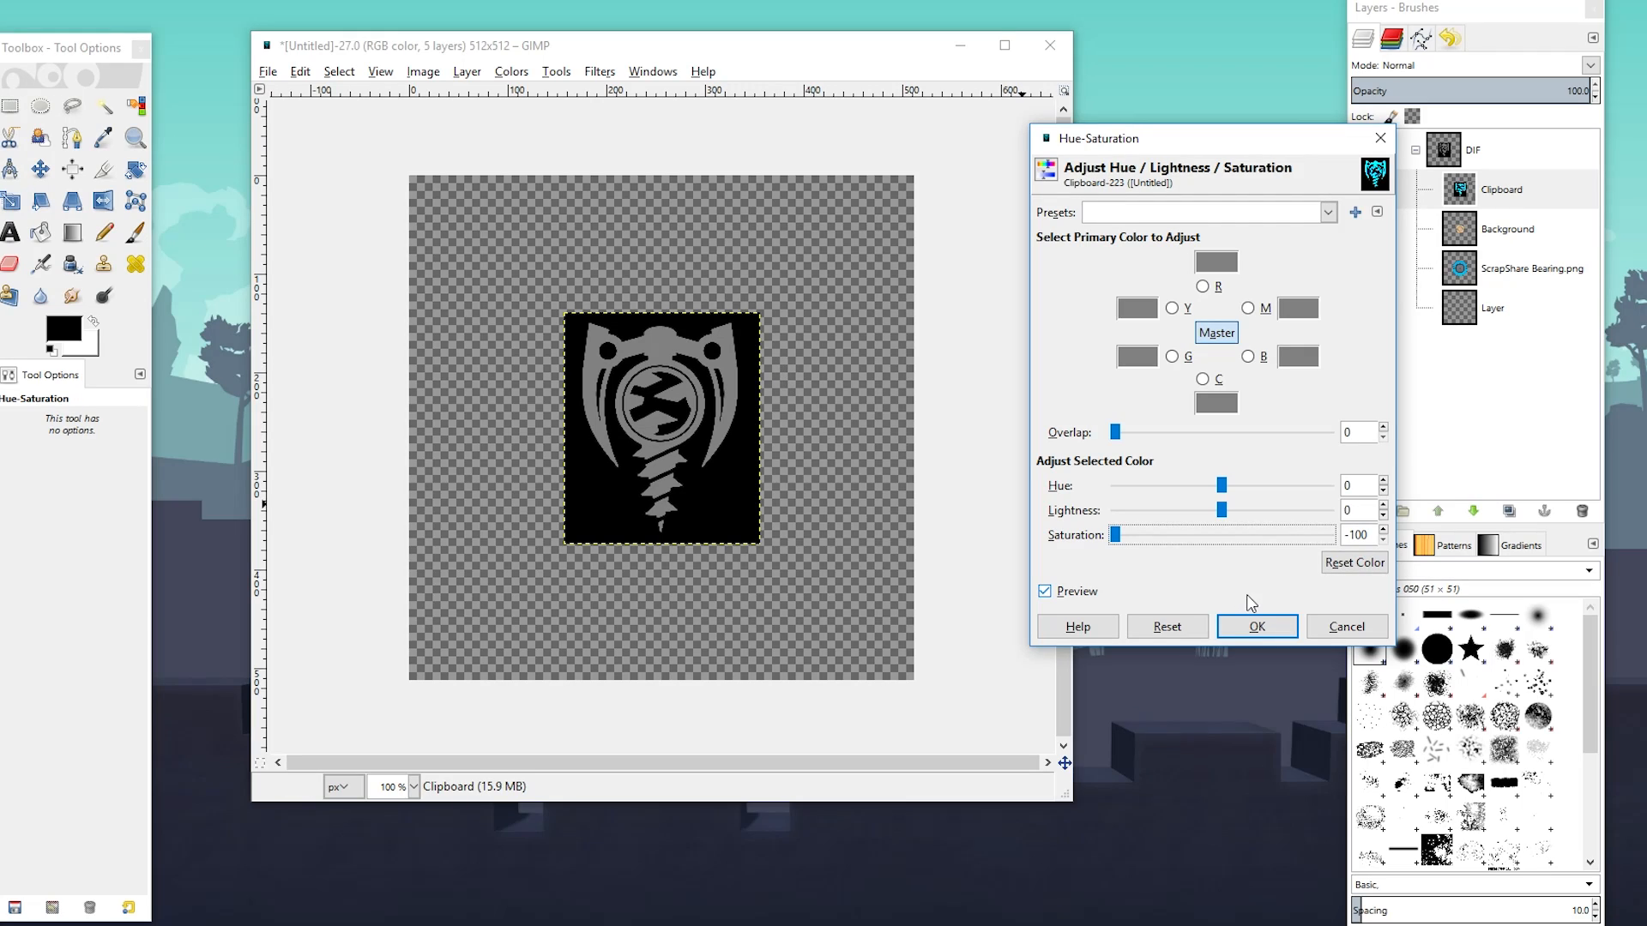
{"action": "left_click", "coordinate": [1257, 626]}
Apply Brightness-Contrast to the grey logo with contrast 127
{"action": "left_click", "coordinate": [513, 73]}
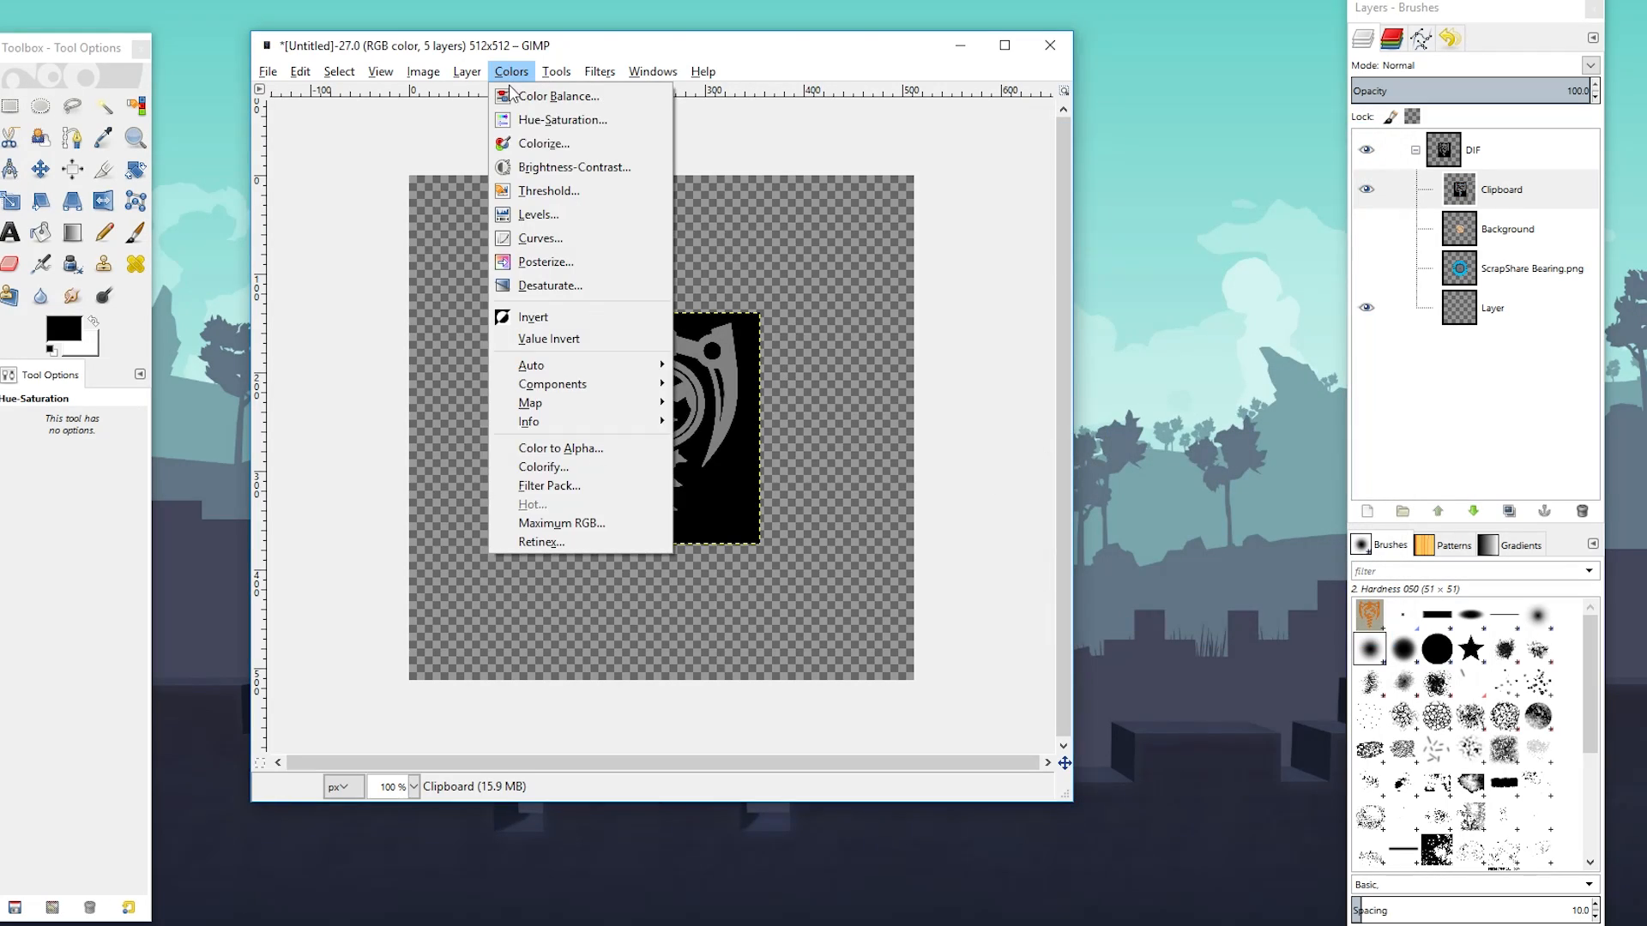
{"action": "left_click", "coordinate": [544, 167]}
{"action": "left_click_drag", "start_coordinate": [1145, 340], "coordinate": [1259, 338]}
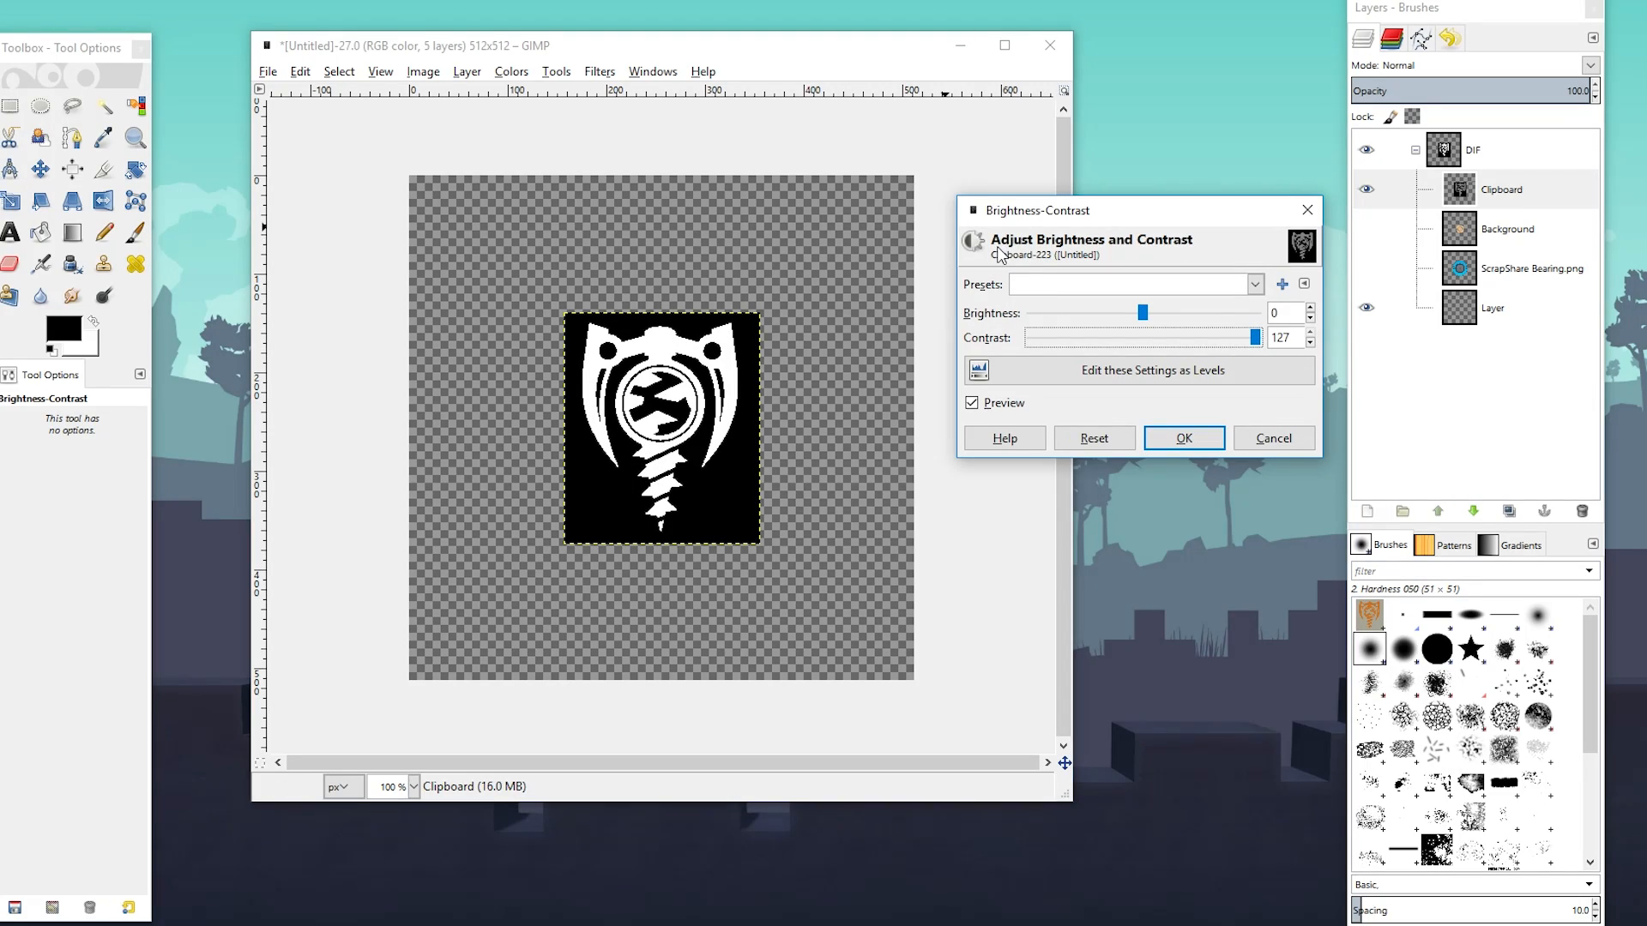
{"action": "left_click", "coordinate": [1196, 440]}
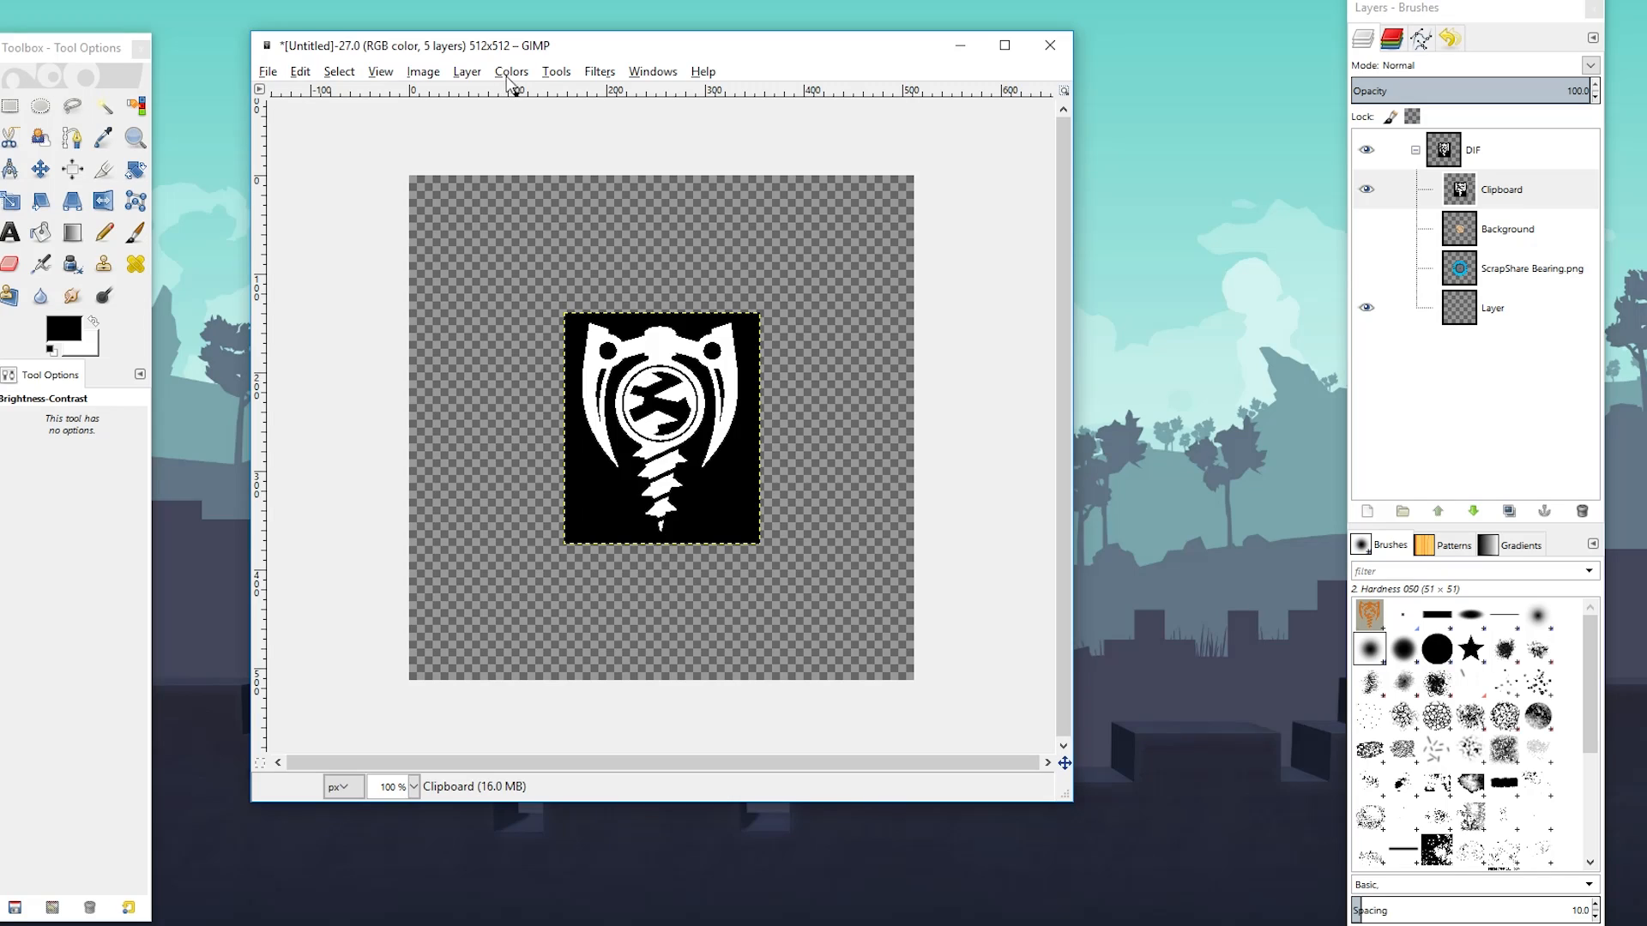
Expand the Clipboard layer to the image size and bucket-fill its transparent surroundings with black
{"action": "left_click", "coordinate": [464, 72]}
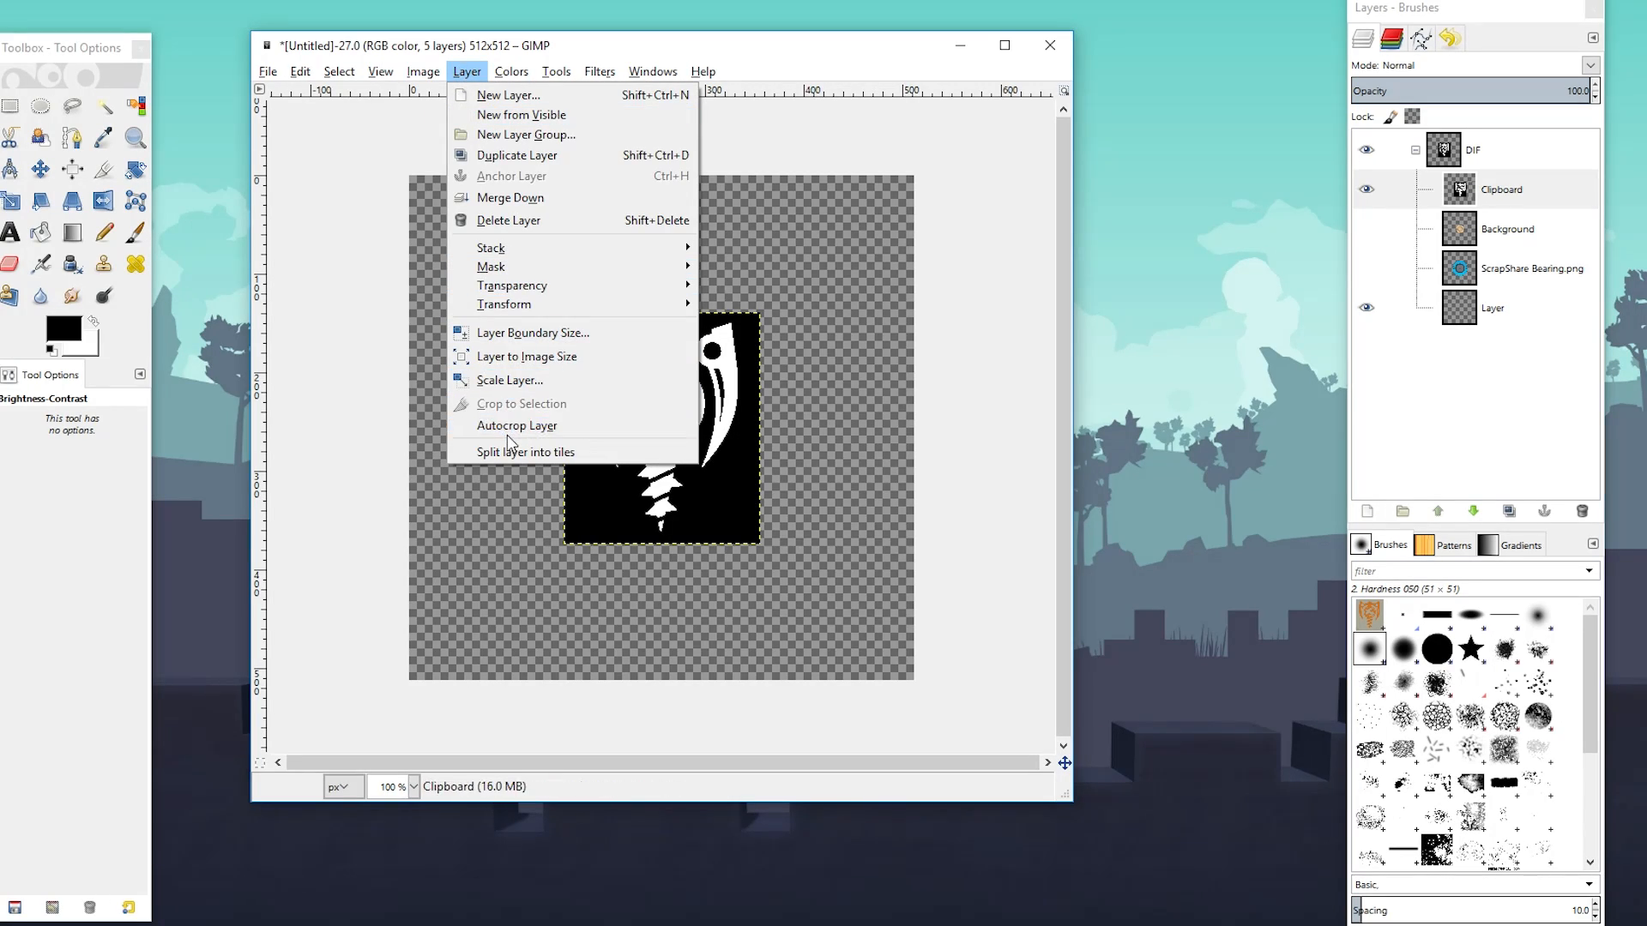
{"action": "left_click", "coordinate": [525, 356]}
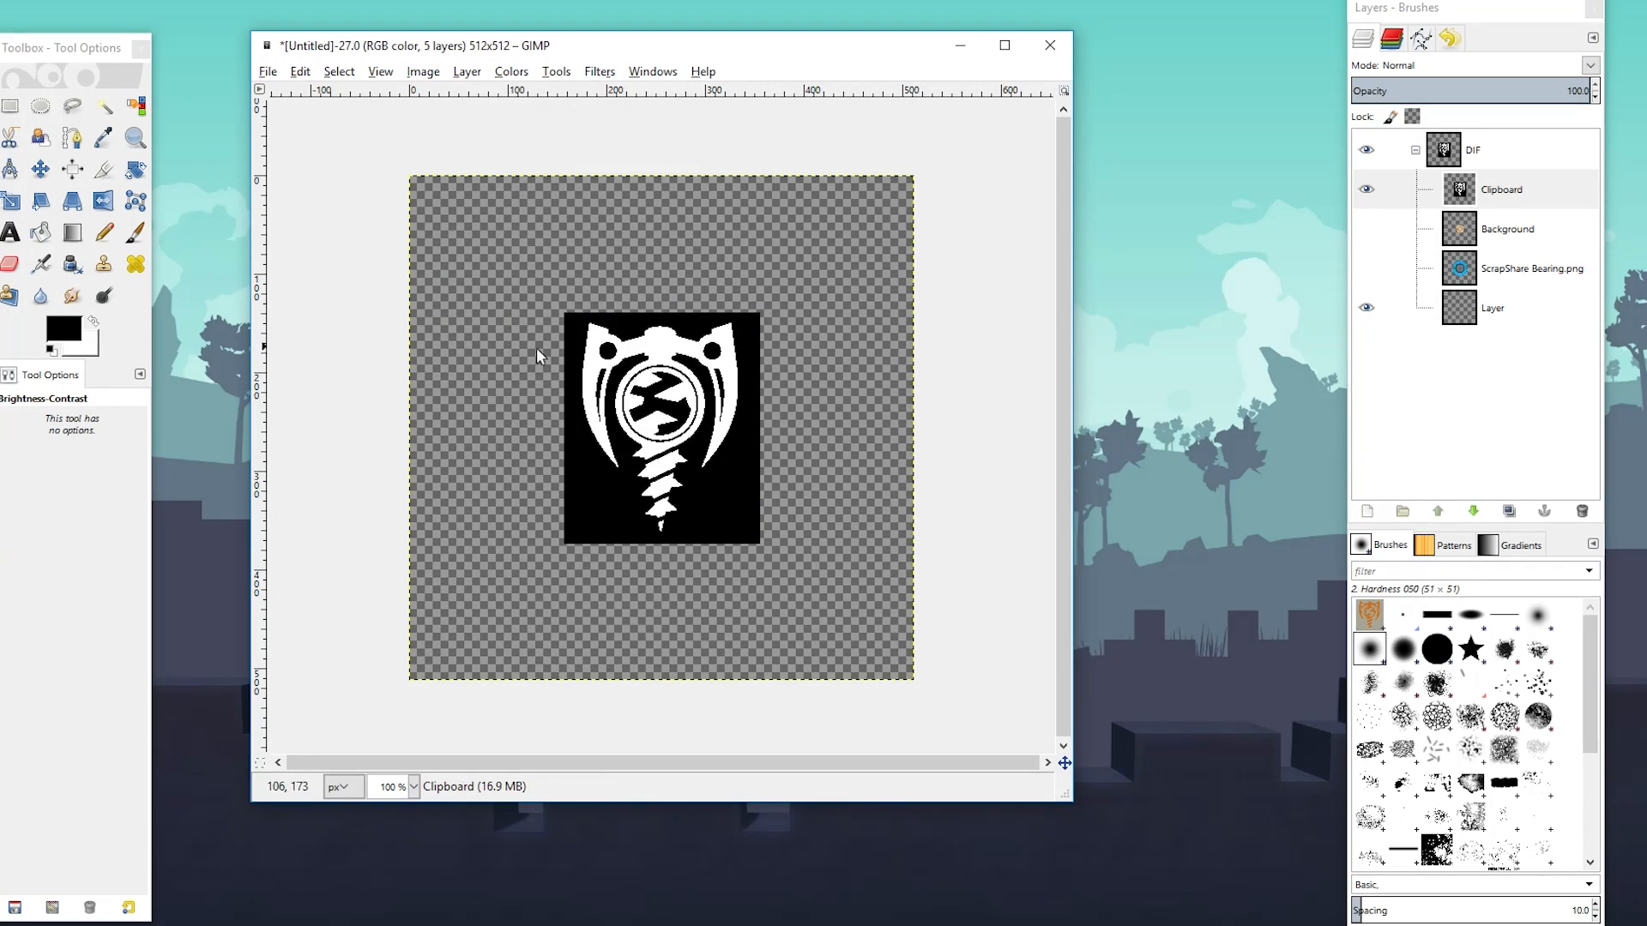
{"action": "key", "text": "shift+b"}
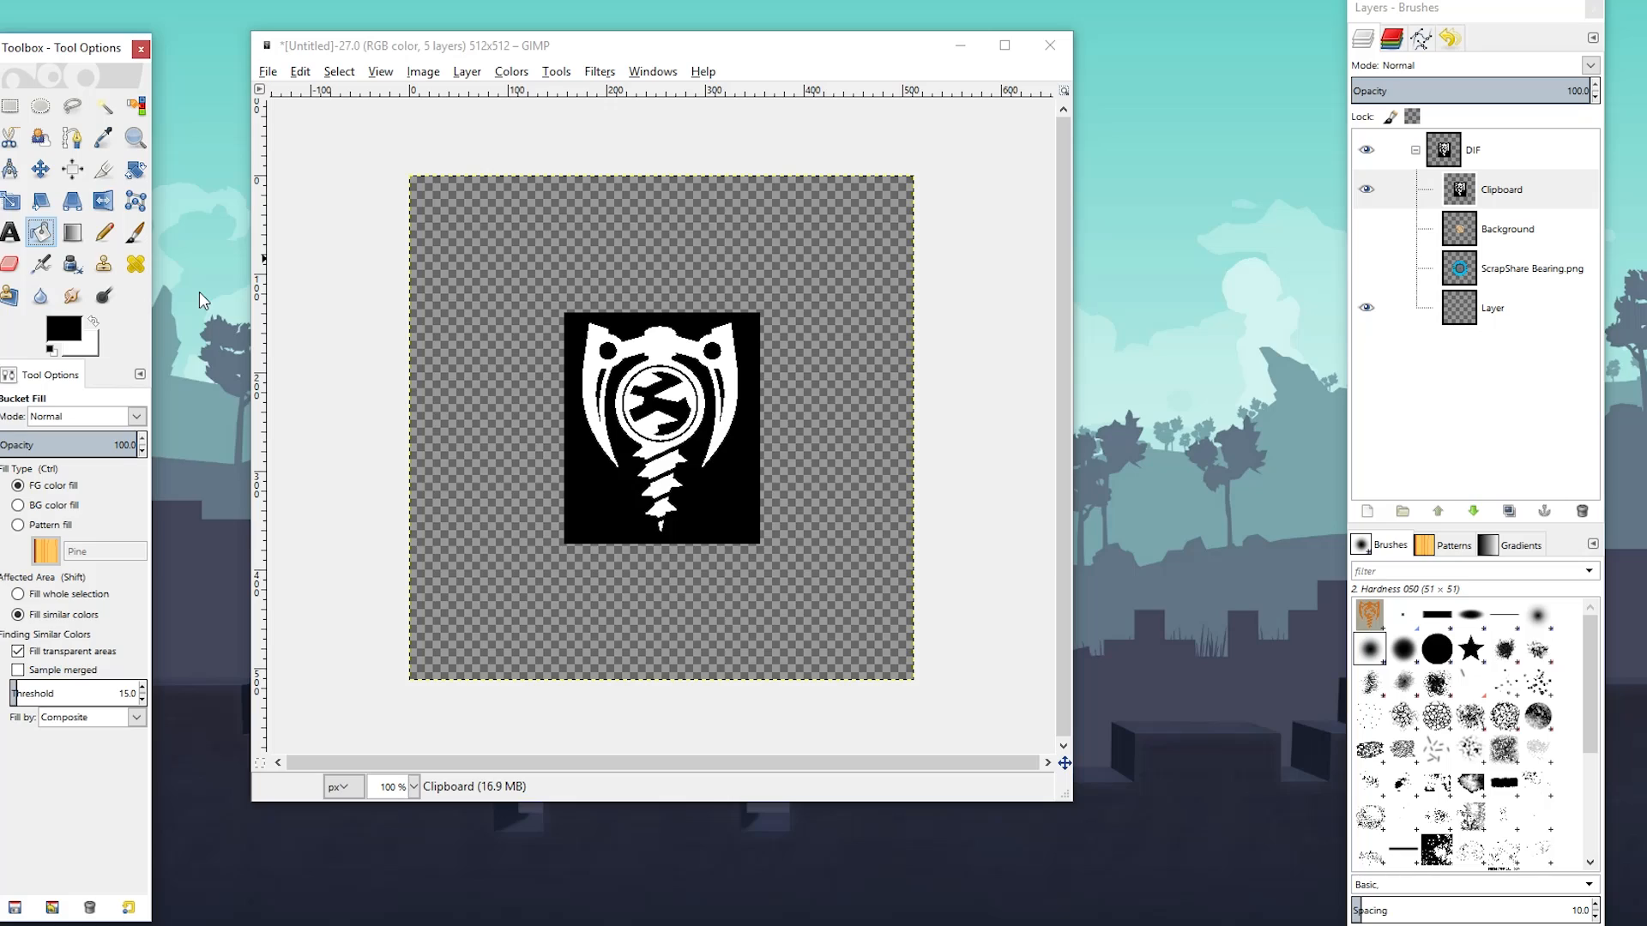
{"action": "left_click", "coordinate": [553, 252]}
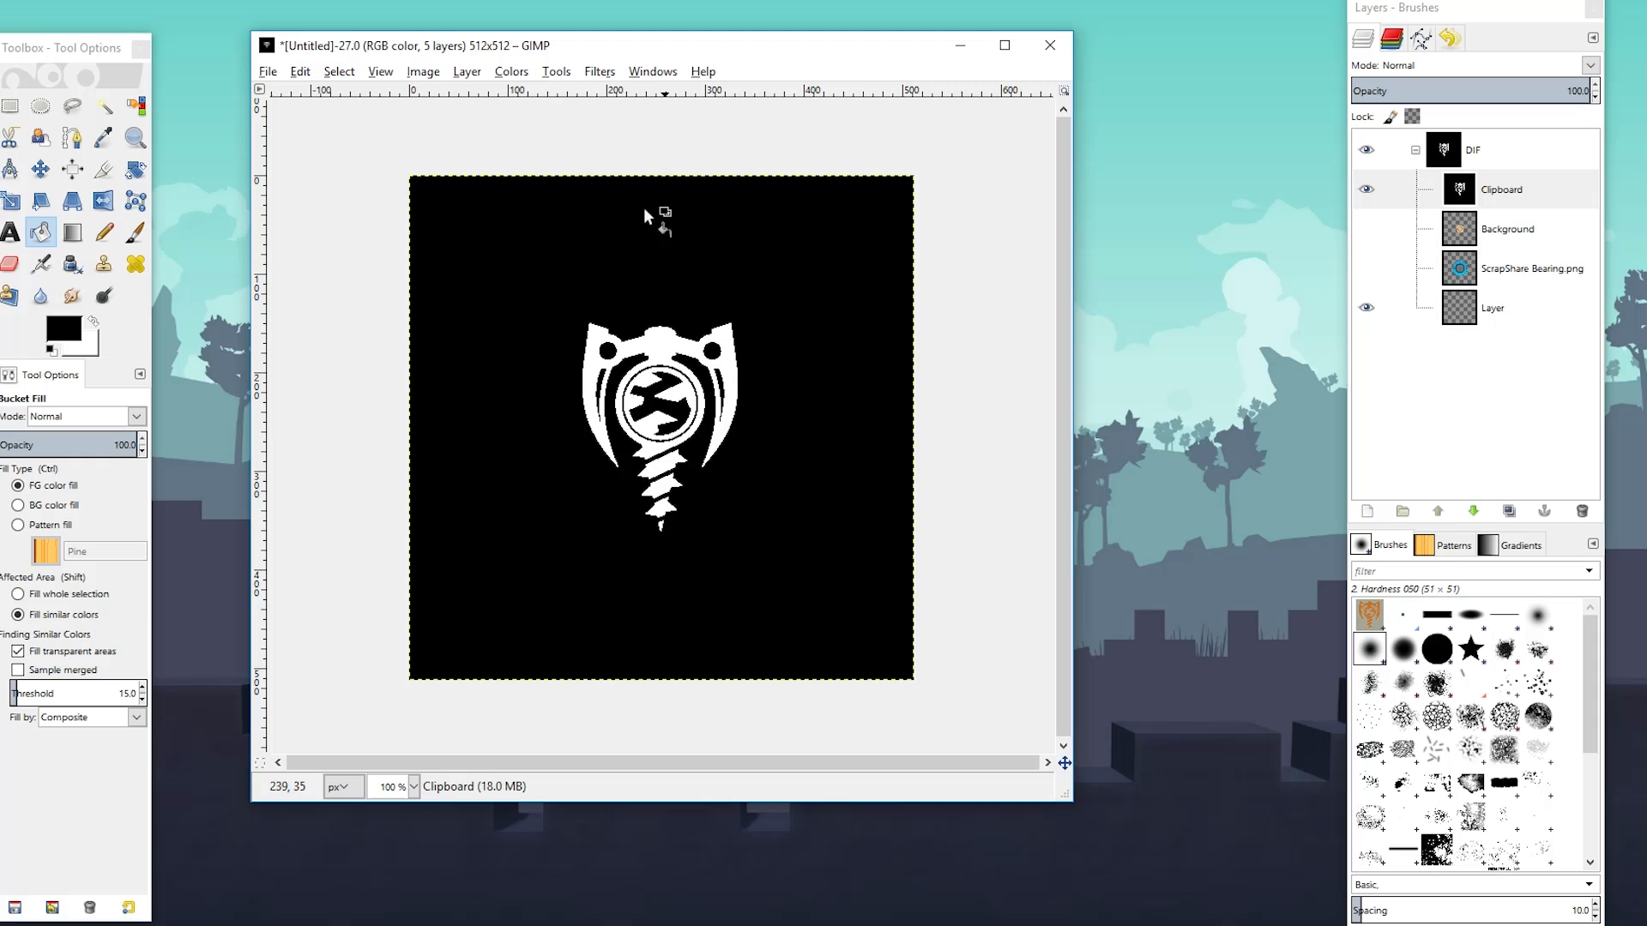
Turn the black of the Clipboard layer transparent with Color to Alpha
{"action": "left_click", "coordinate": [507, 72]}
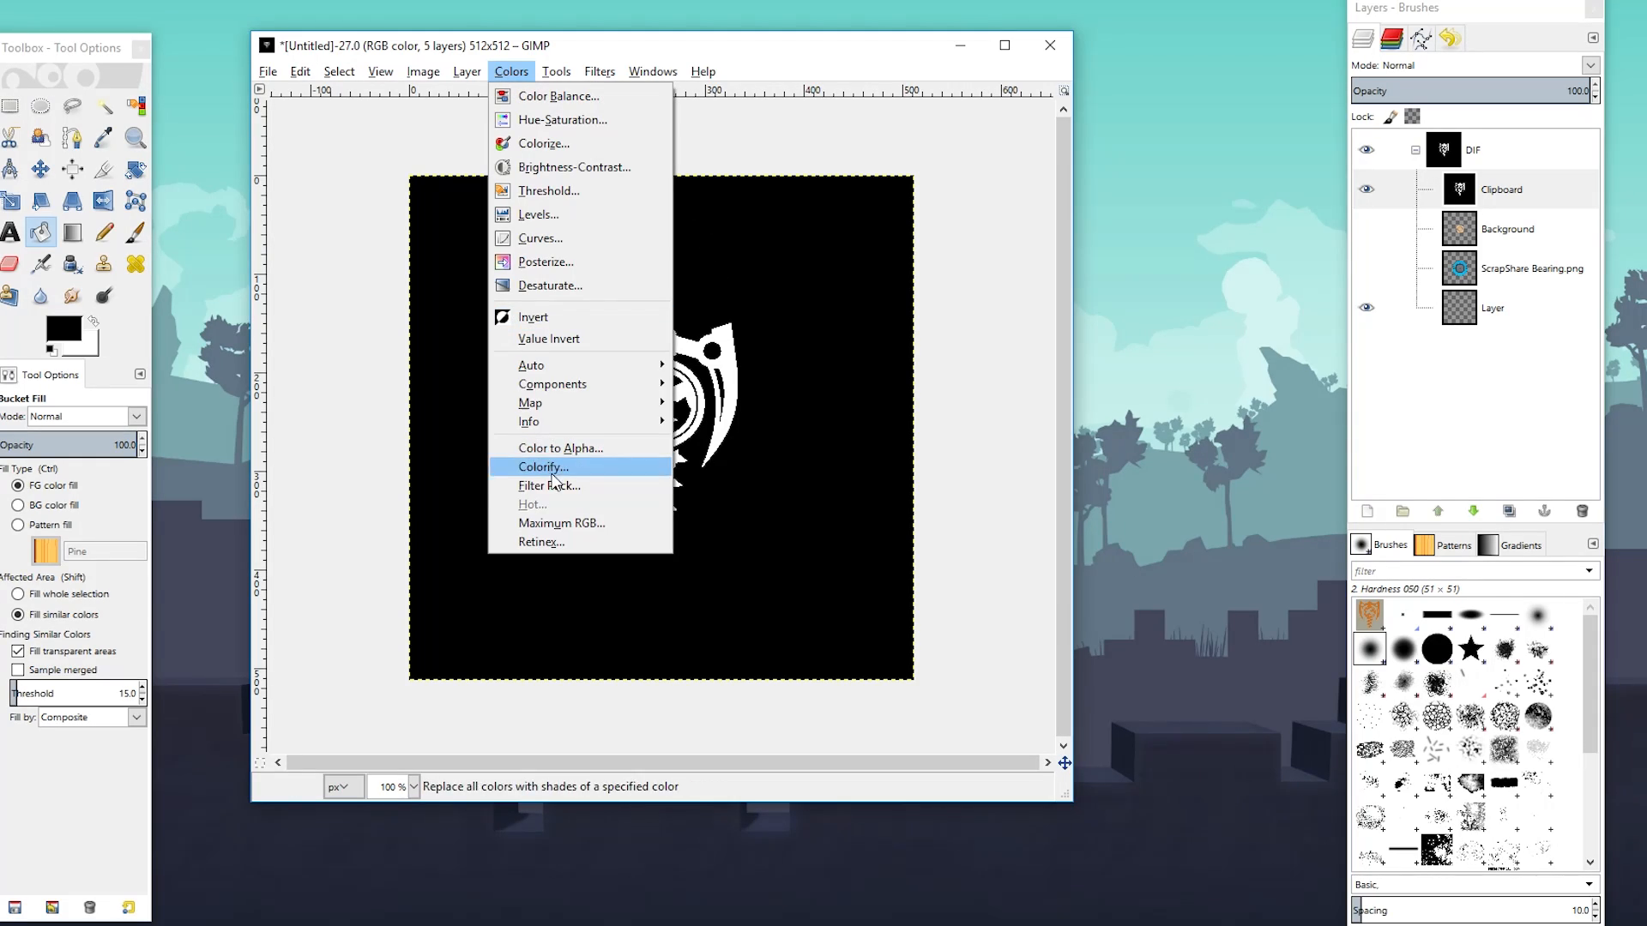
{"action": "left_click", "coordinate": [624, 453]}
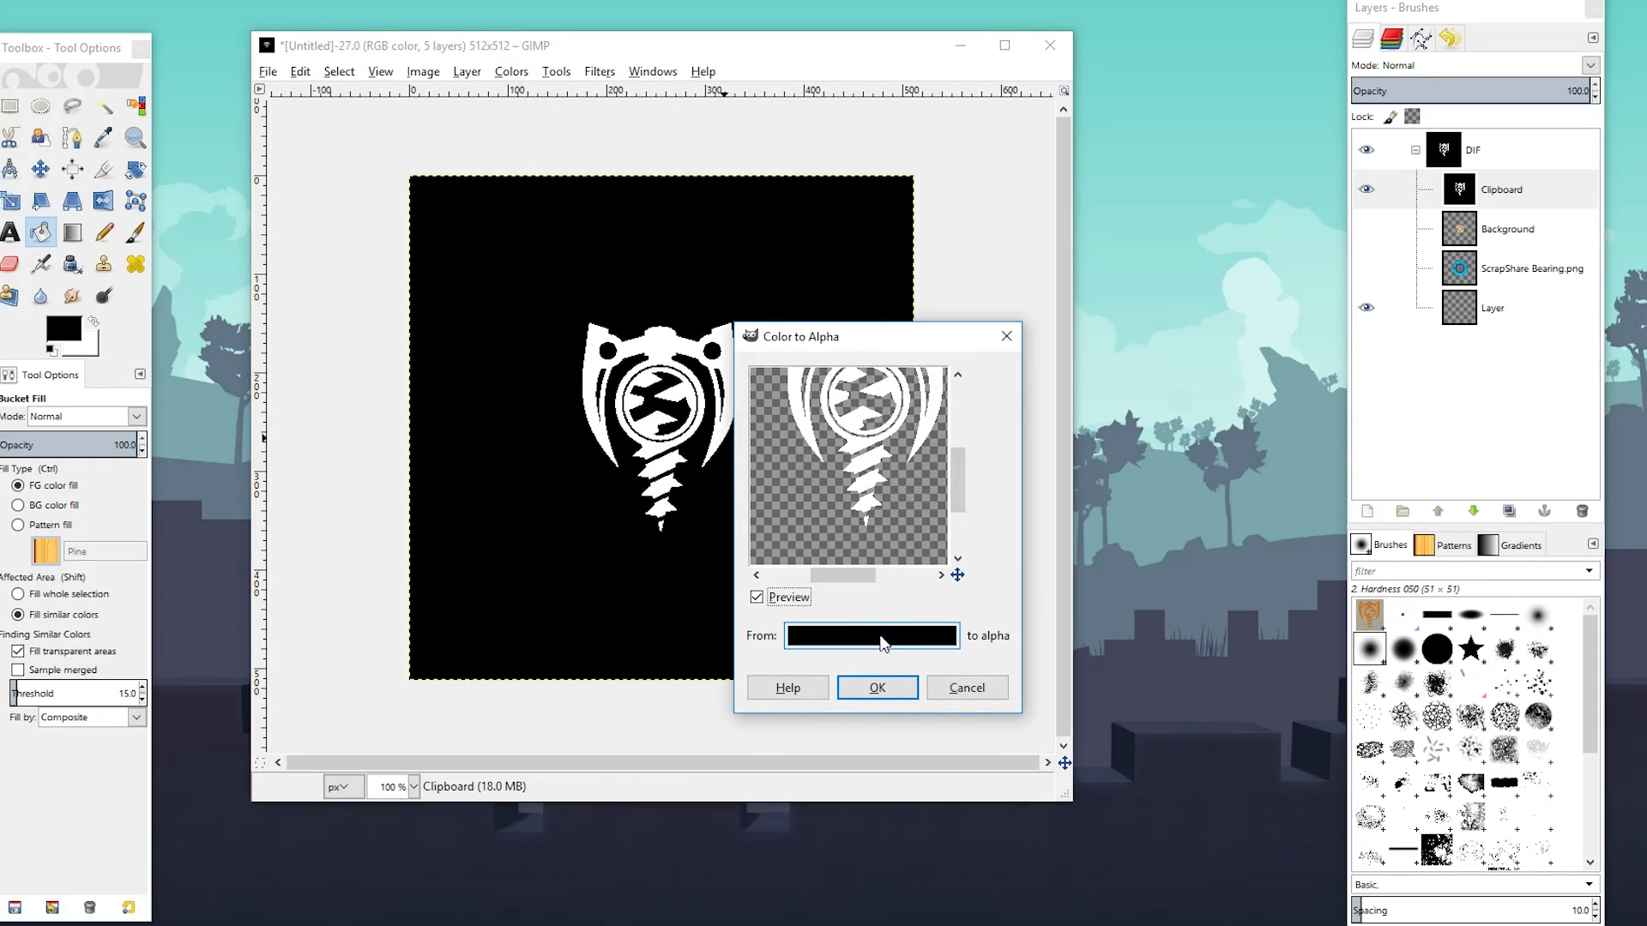
{"action": "left_click", "coordinate": [877, 686]}
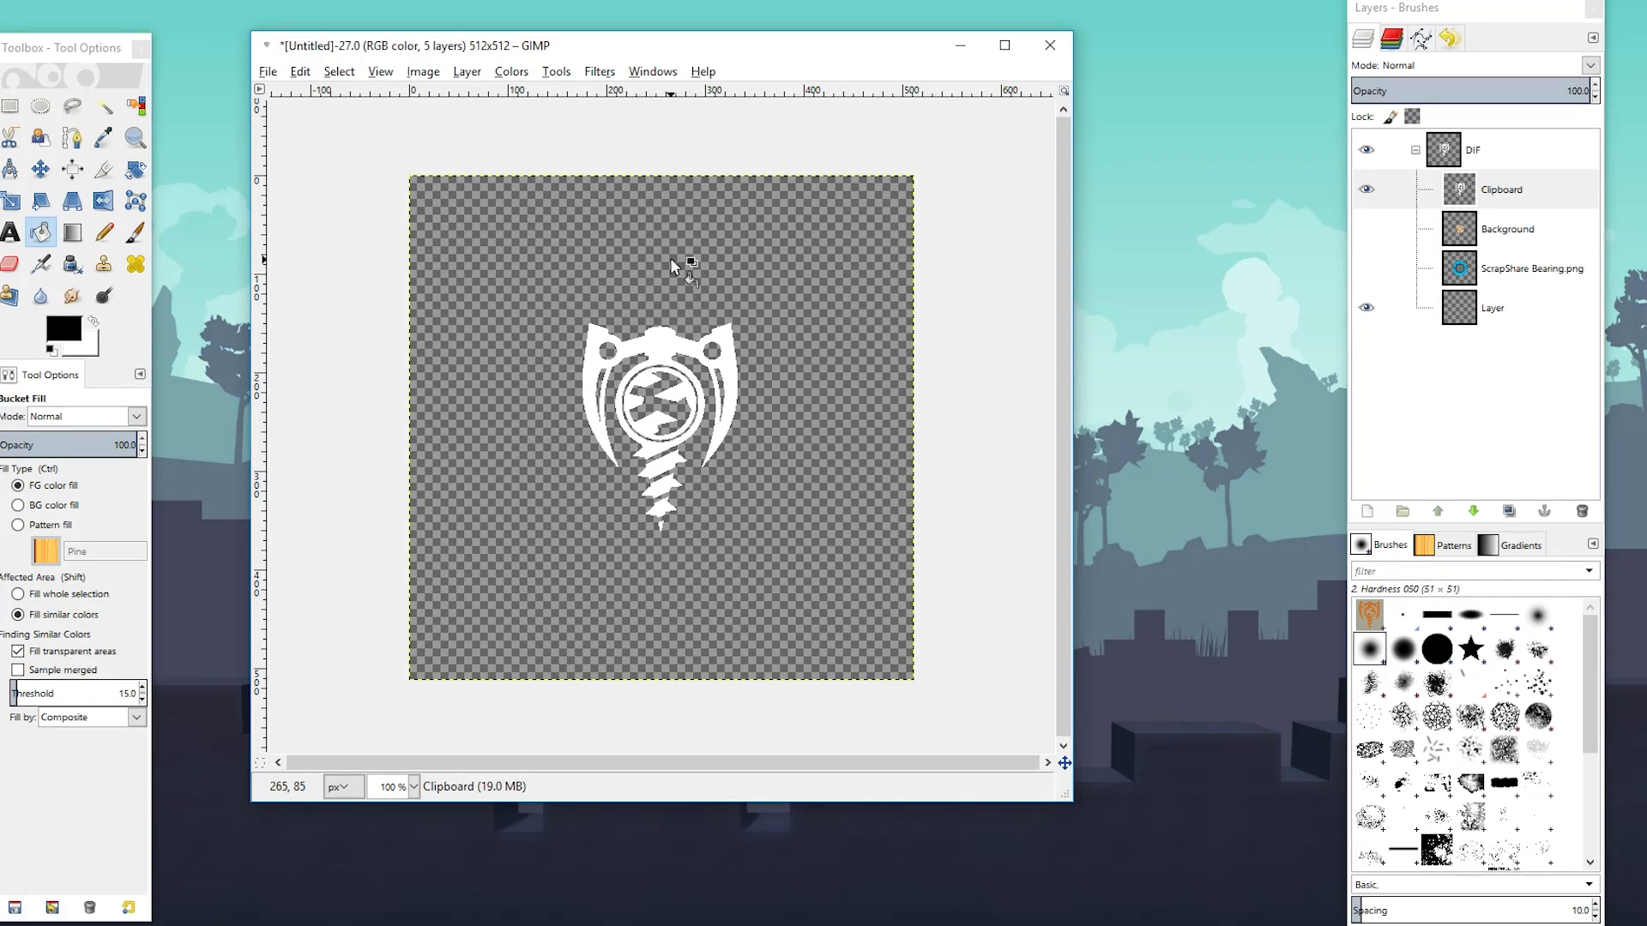
Colour the white logo with Colorify, using the existing light orange custom colour
{"action": "left_click", "coordinate": [521, 73]}
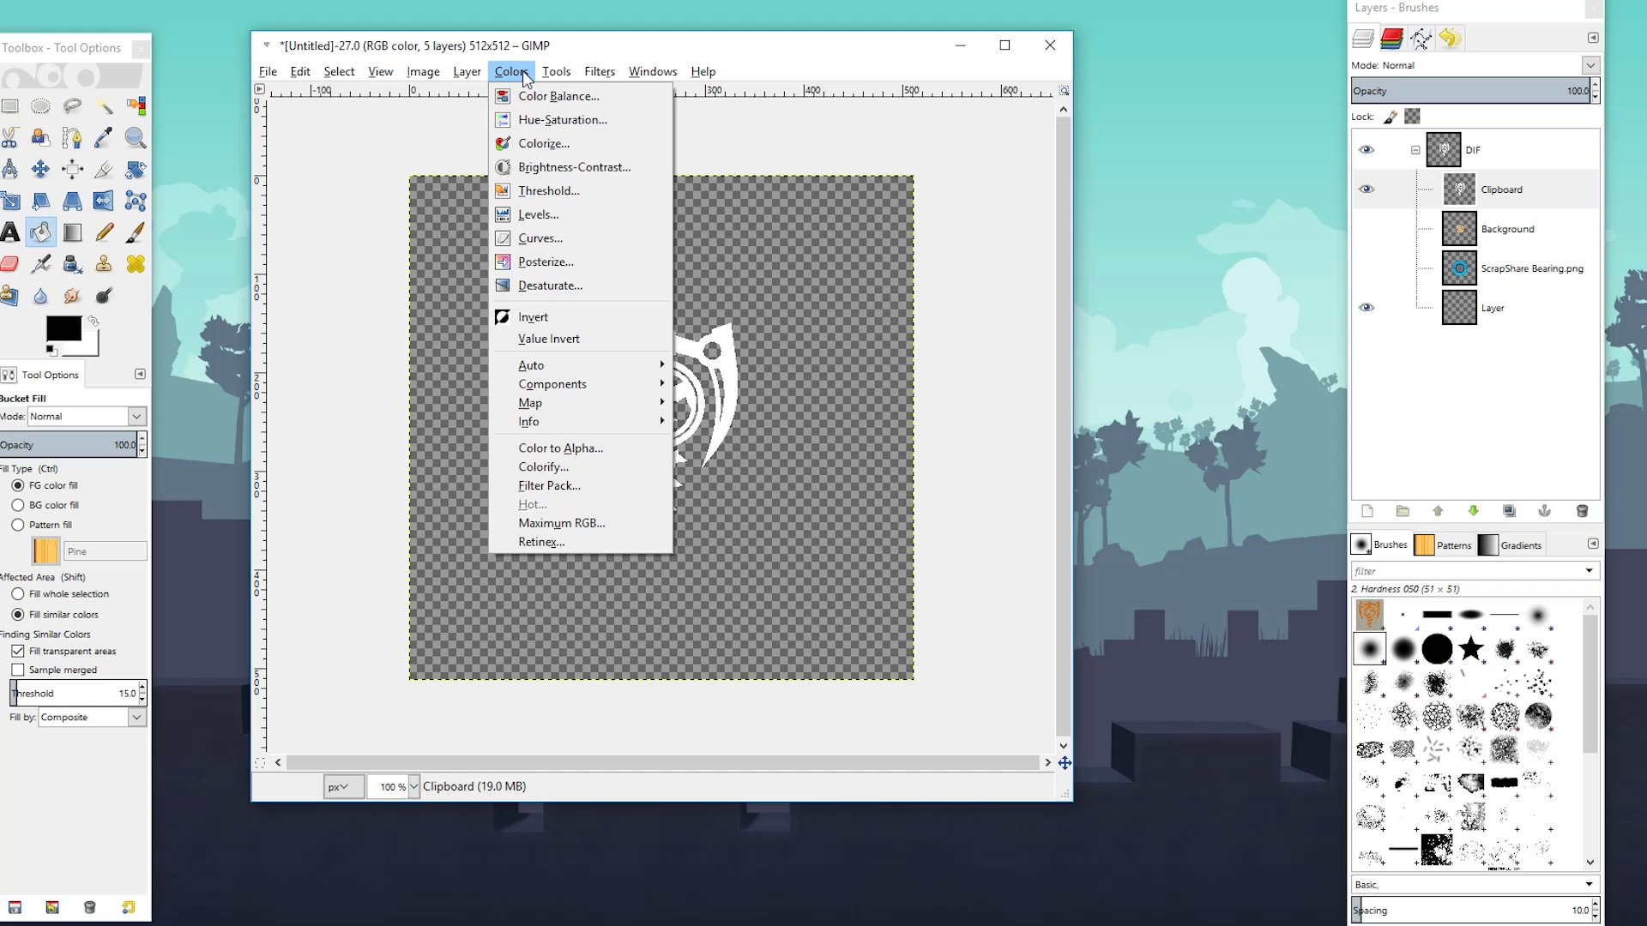
{"action": "left_click", "coordinate": [592, 467]}
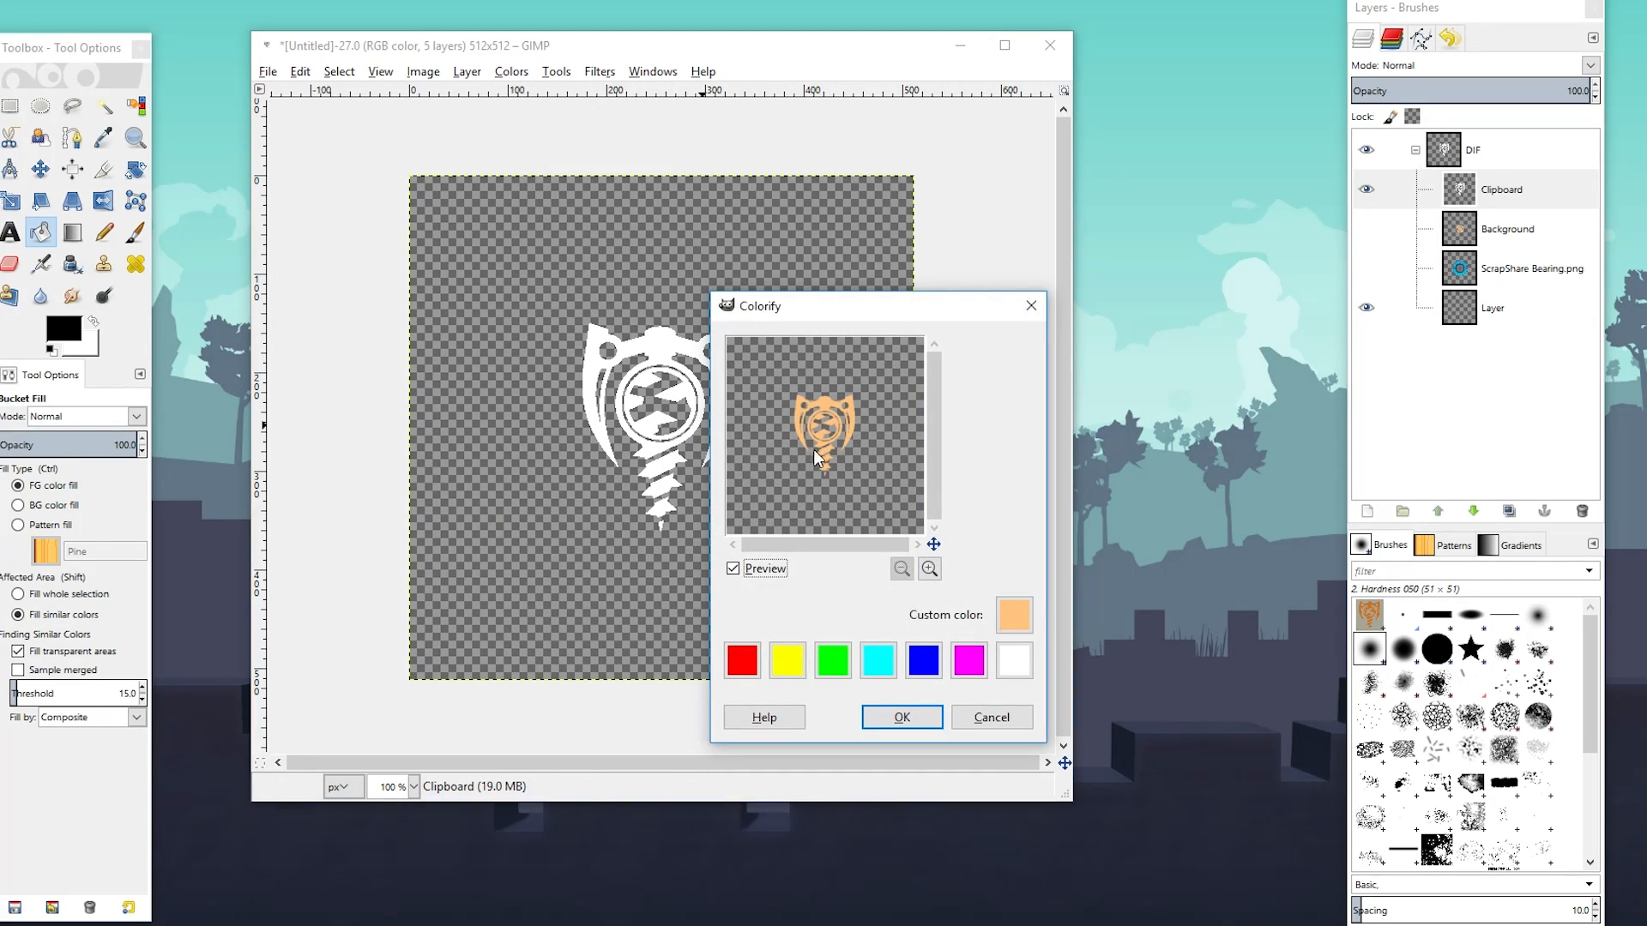
{"action": "left_click", "coordinate": [901, 717]}
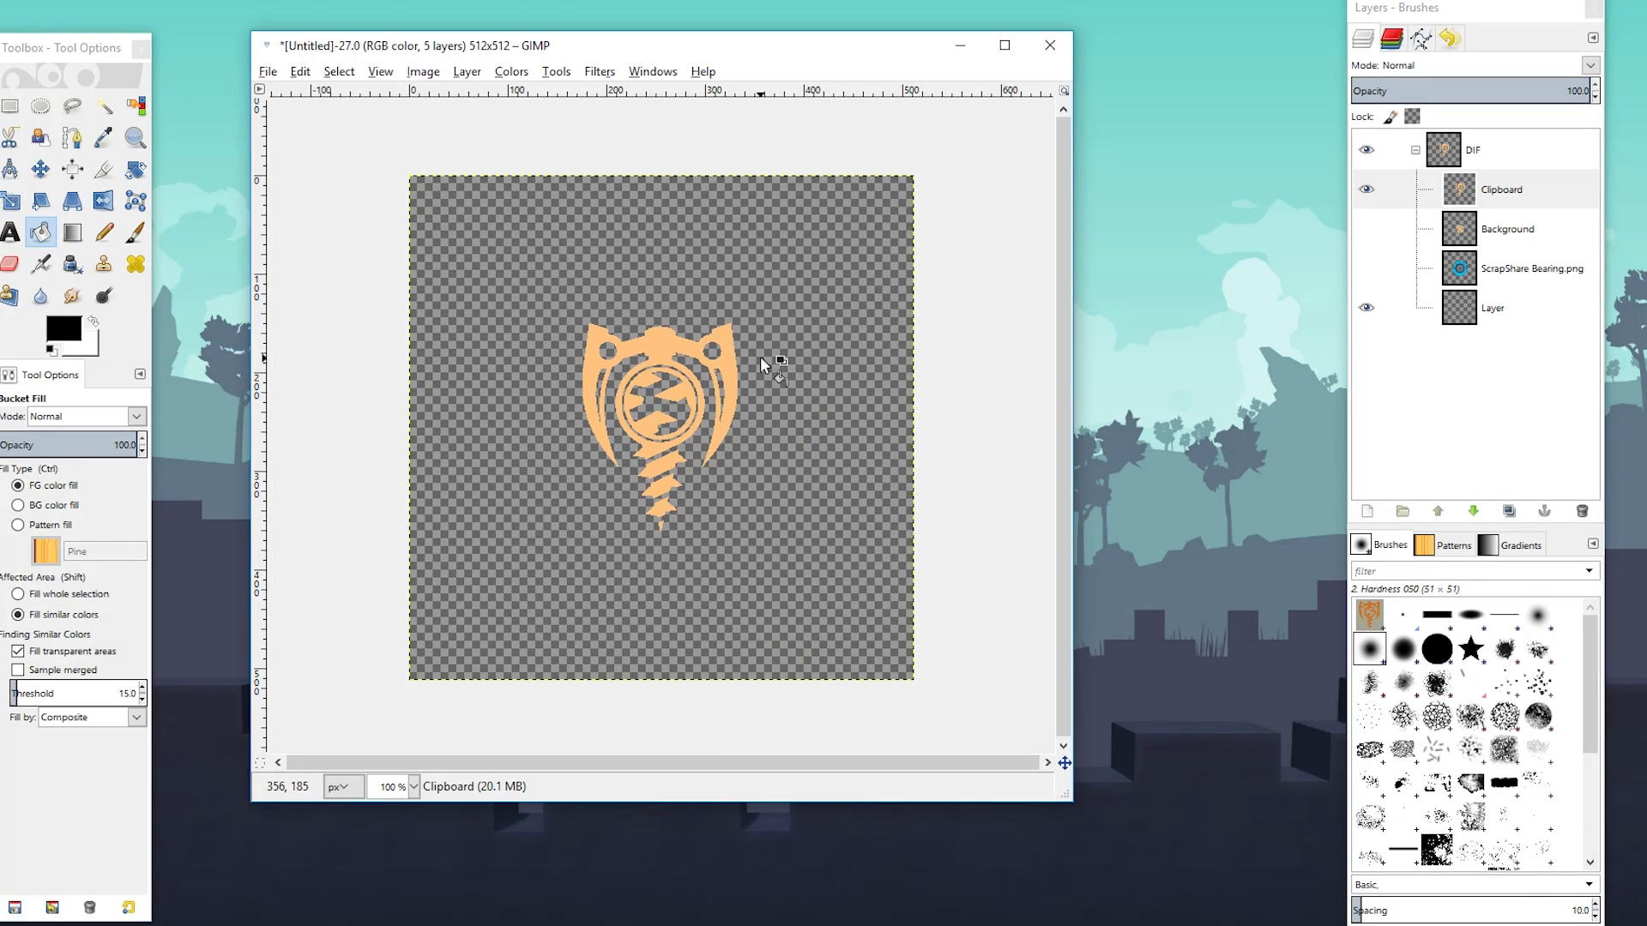
Toggle the Background layer's visibility repeatedly to compare the bearing with the logo, and leave it hidden
{"action": "left_click", "coordinate": [1366, 230]}
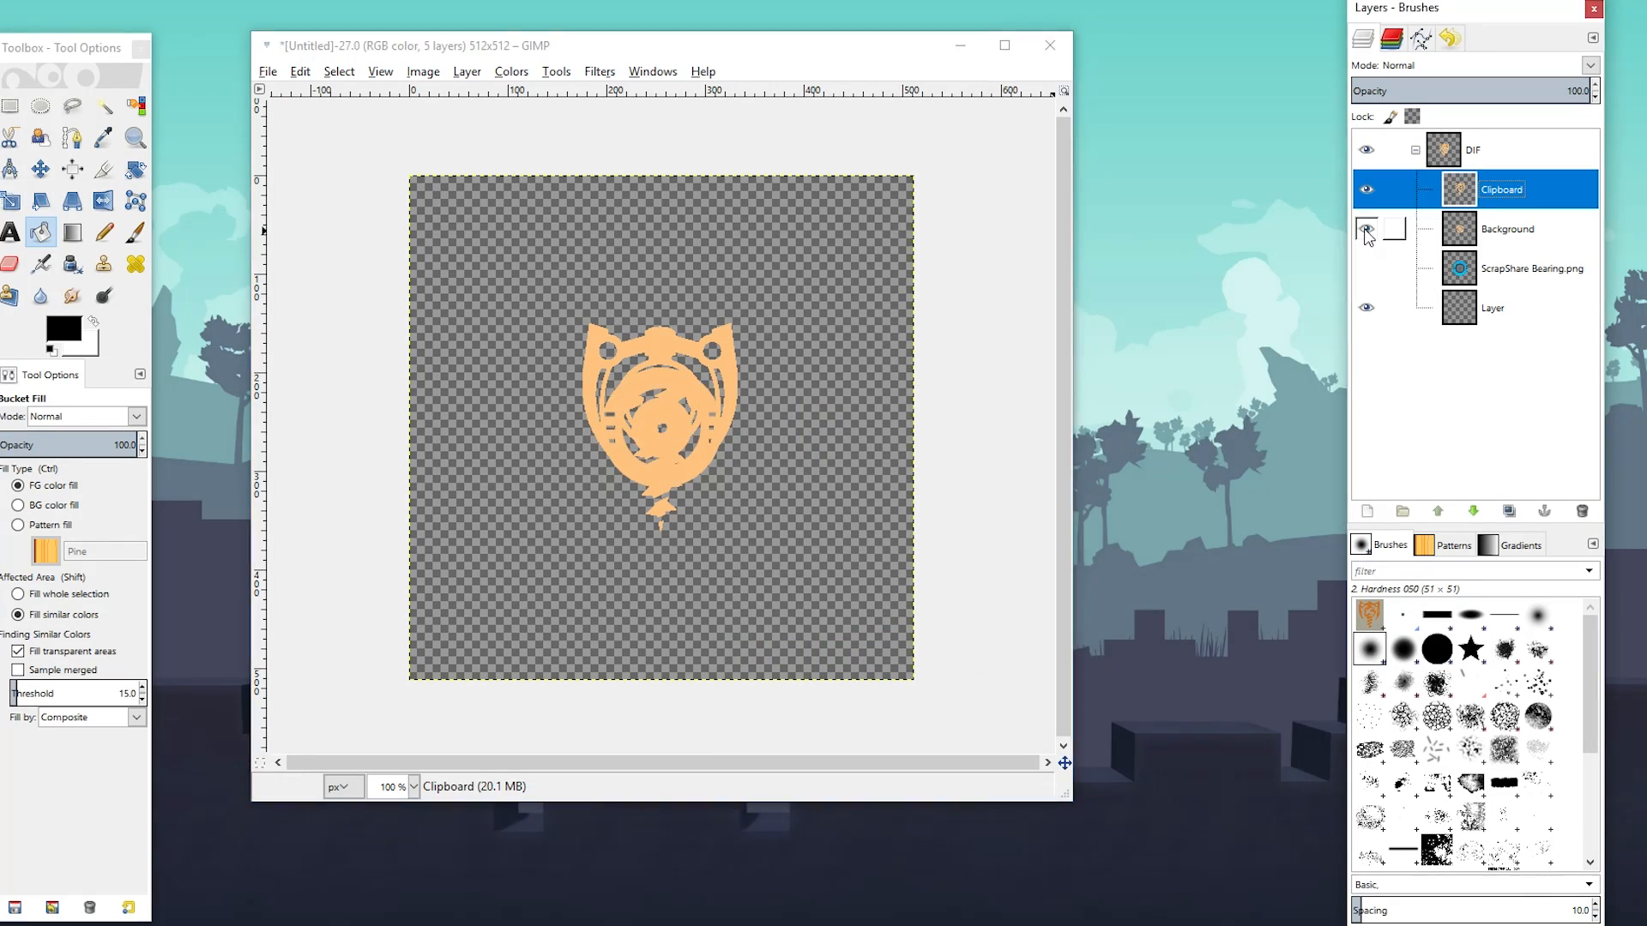
{"action": "left_click", "coordinate": [1365, 230]}
{"action": "left_click", "coordinate": [1366, 230]}
{"action": "left_click", "coordinate": [1365, 230]}
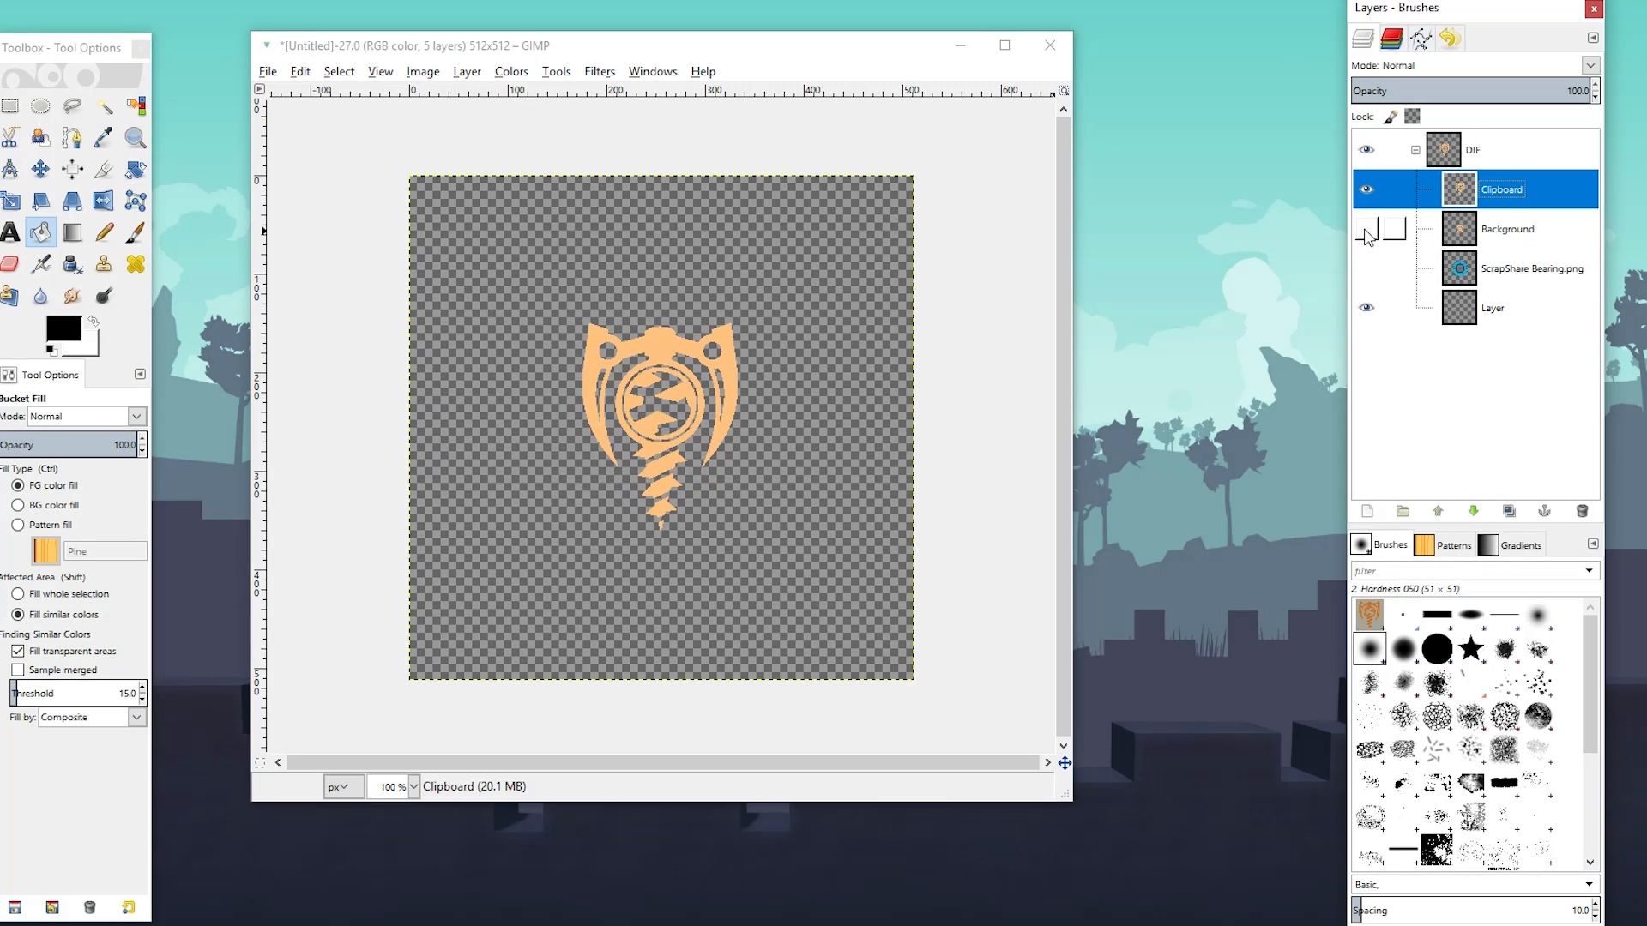
{"action": "left_click", "coordinate": [1366, 230]}
{"action": "left_click", "coordinate": [1366, 230]}
Switch to the Rectangle Select tool and autocrop the Clipboard layer to the logo
{"action": "key", "text": "r"}
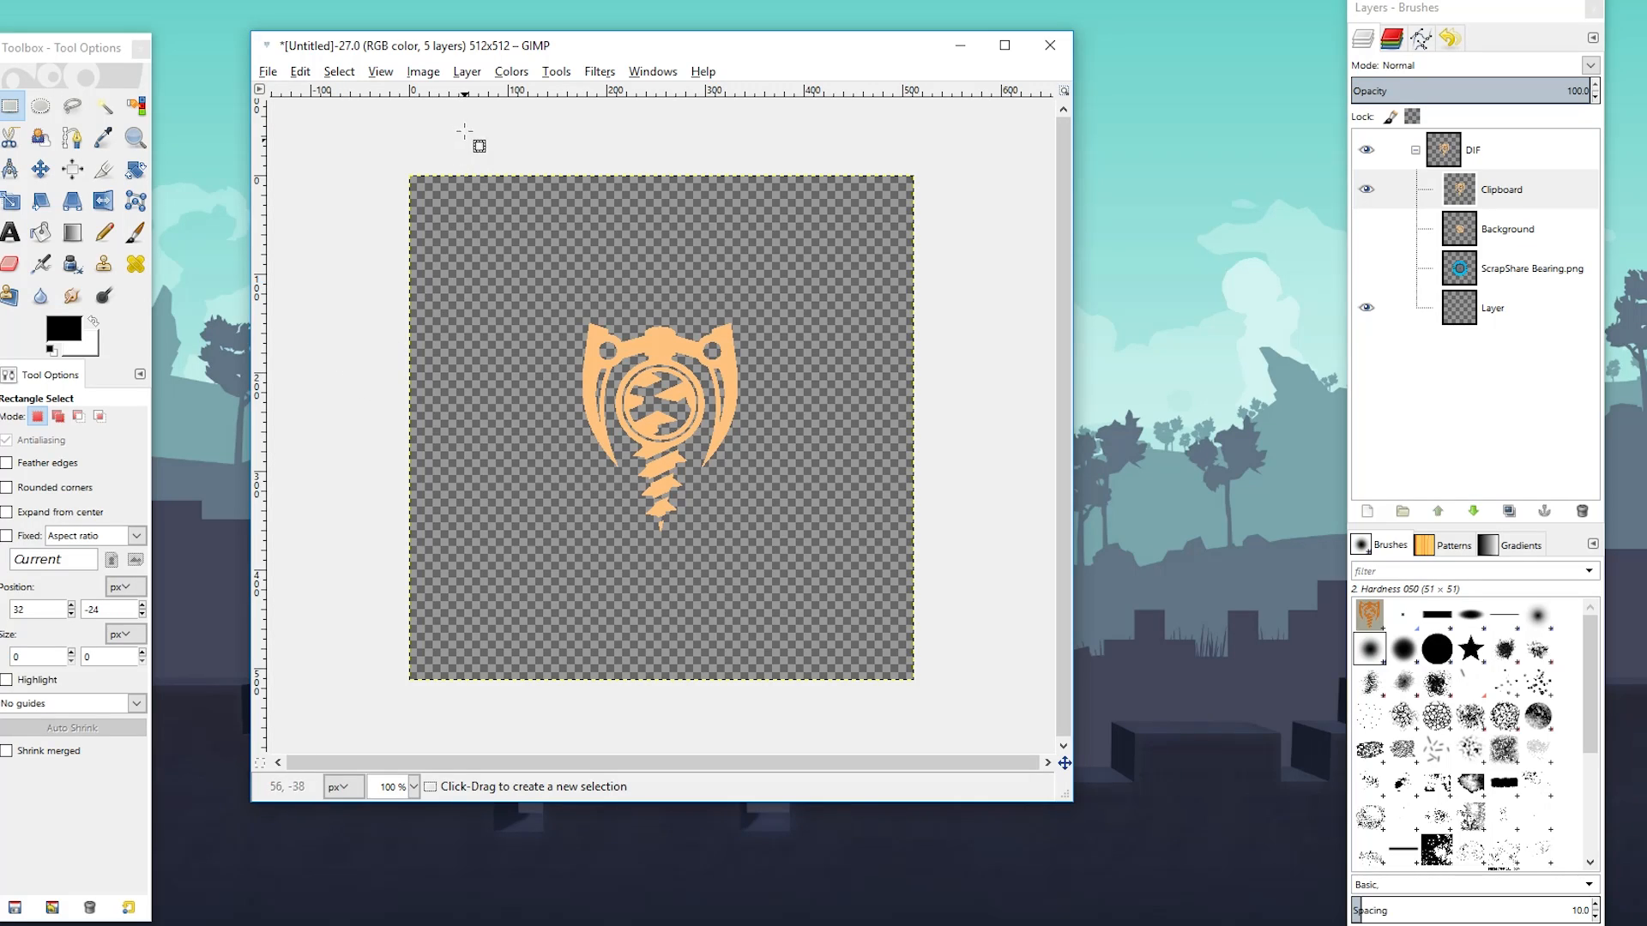
{"action": "left_click", "coordinate": [467, 72]}
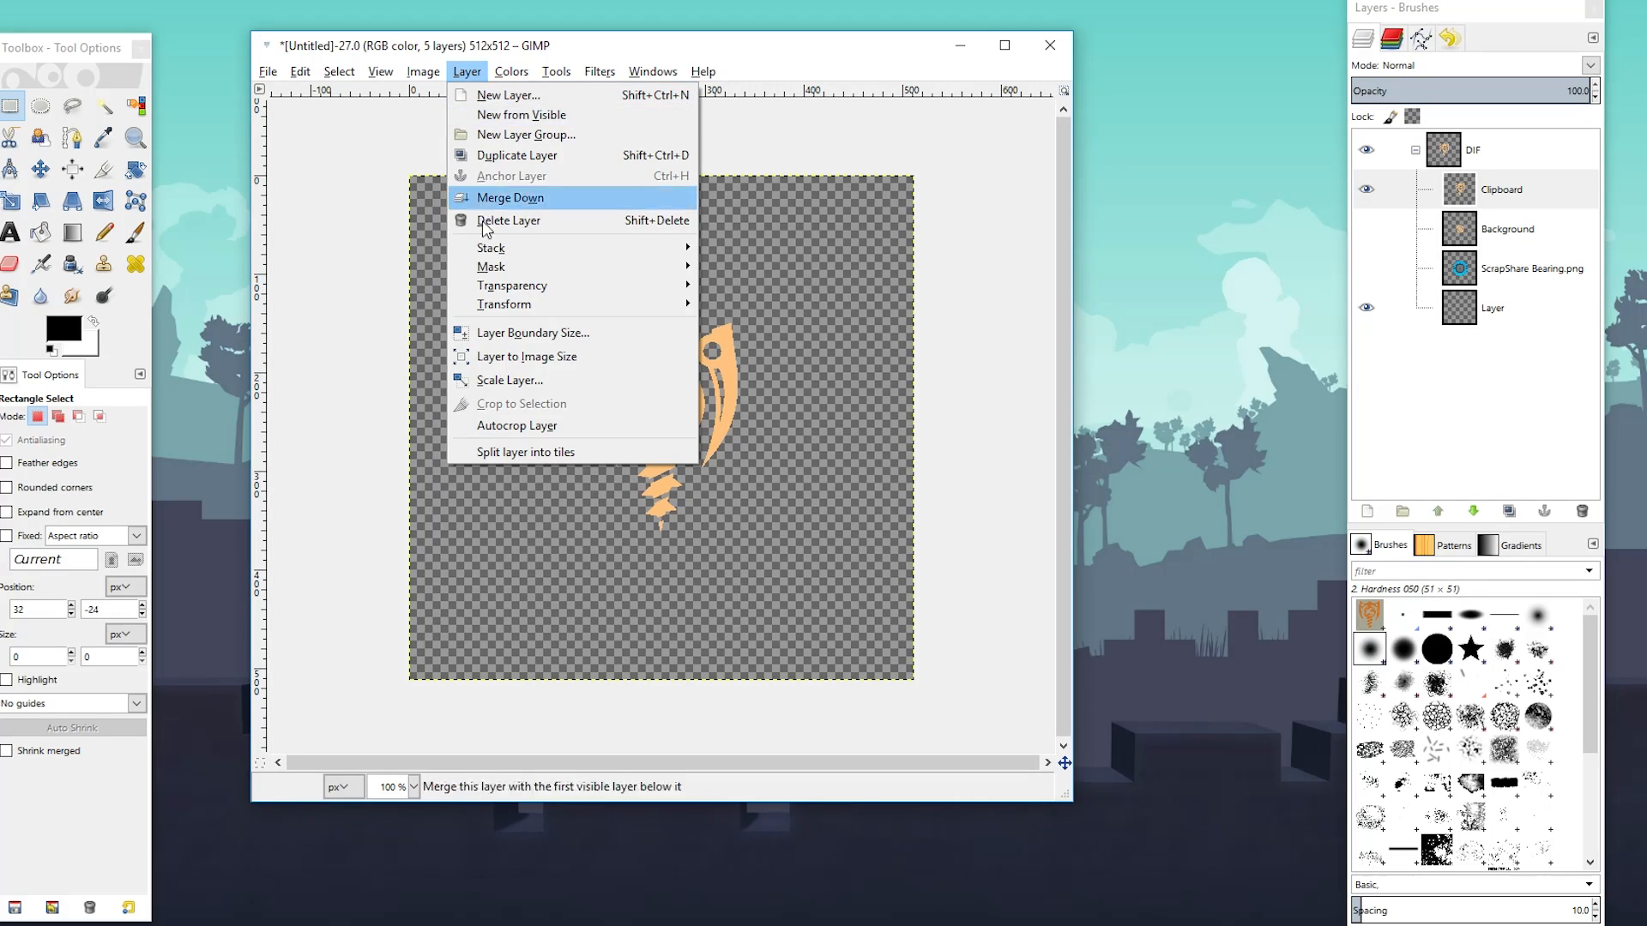
{"action": "left_click", "coordinate": [515, 425]}
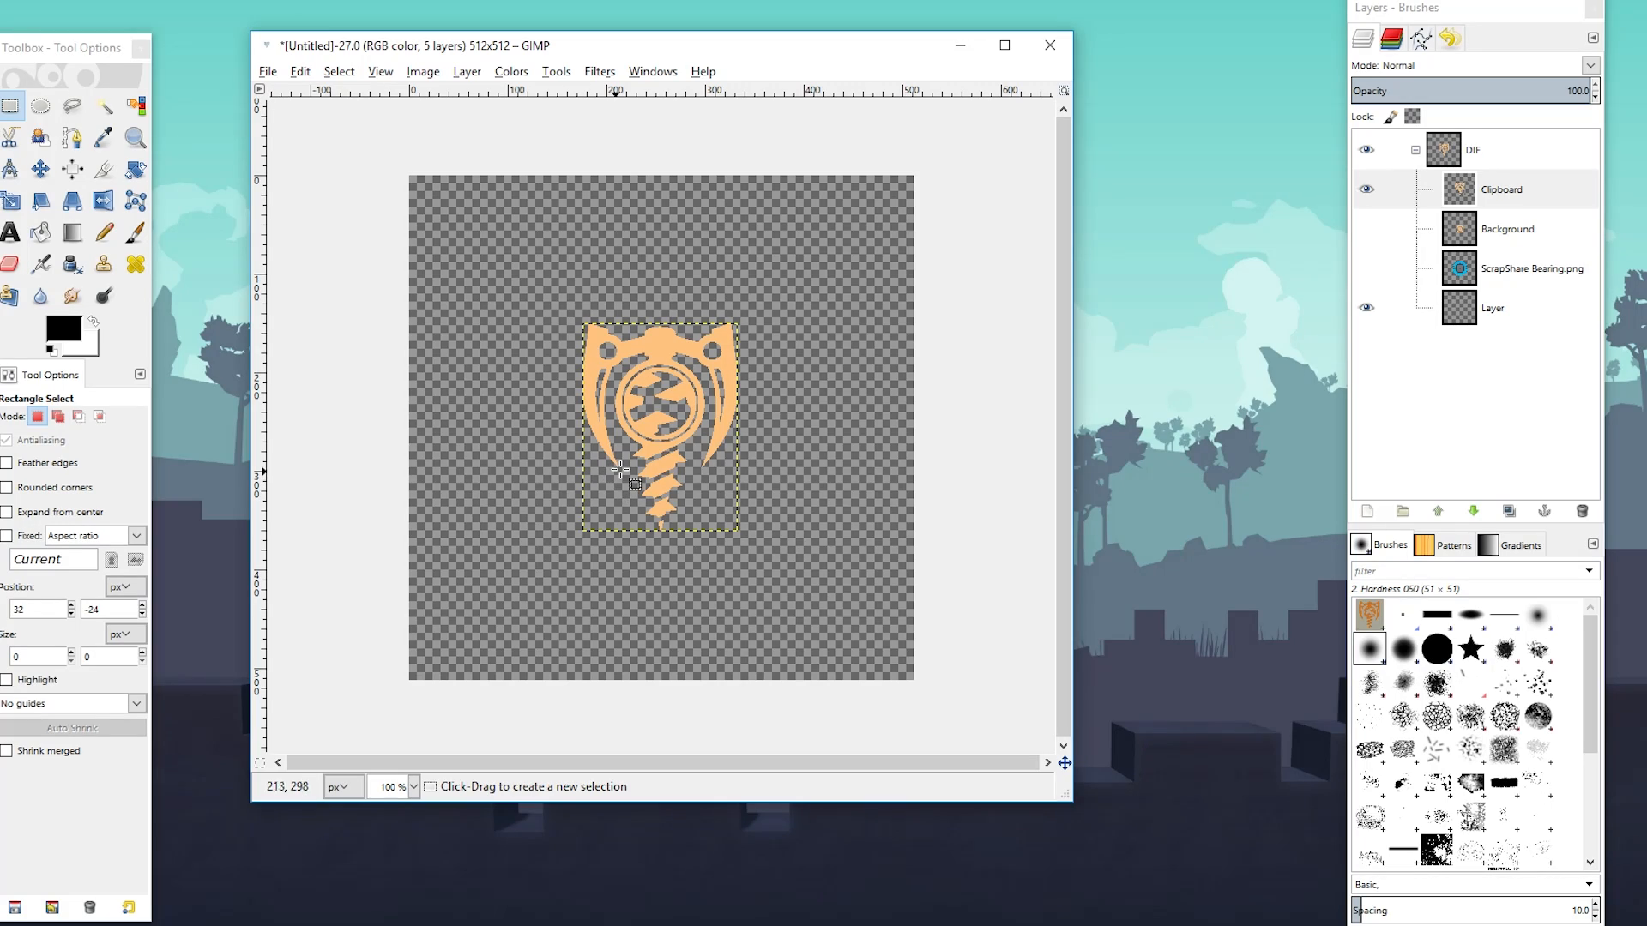
Configure the image grid with 128 × 128 pixel spacing and show it over the canvas
{"action": "left_click", "coordinate": [423, 71]}
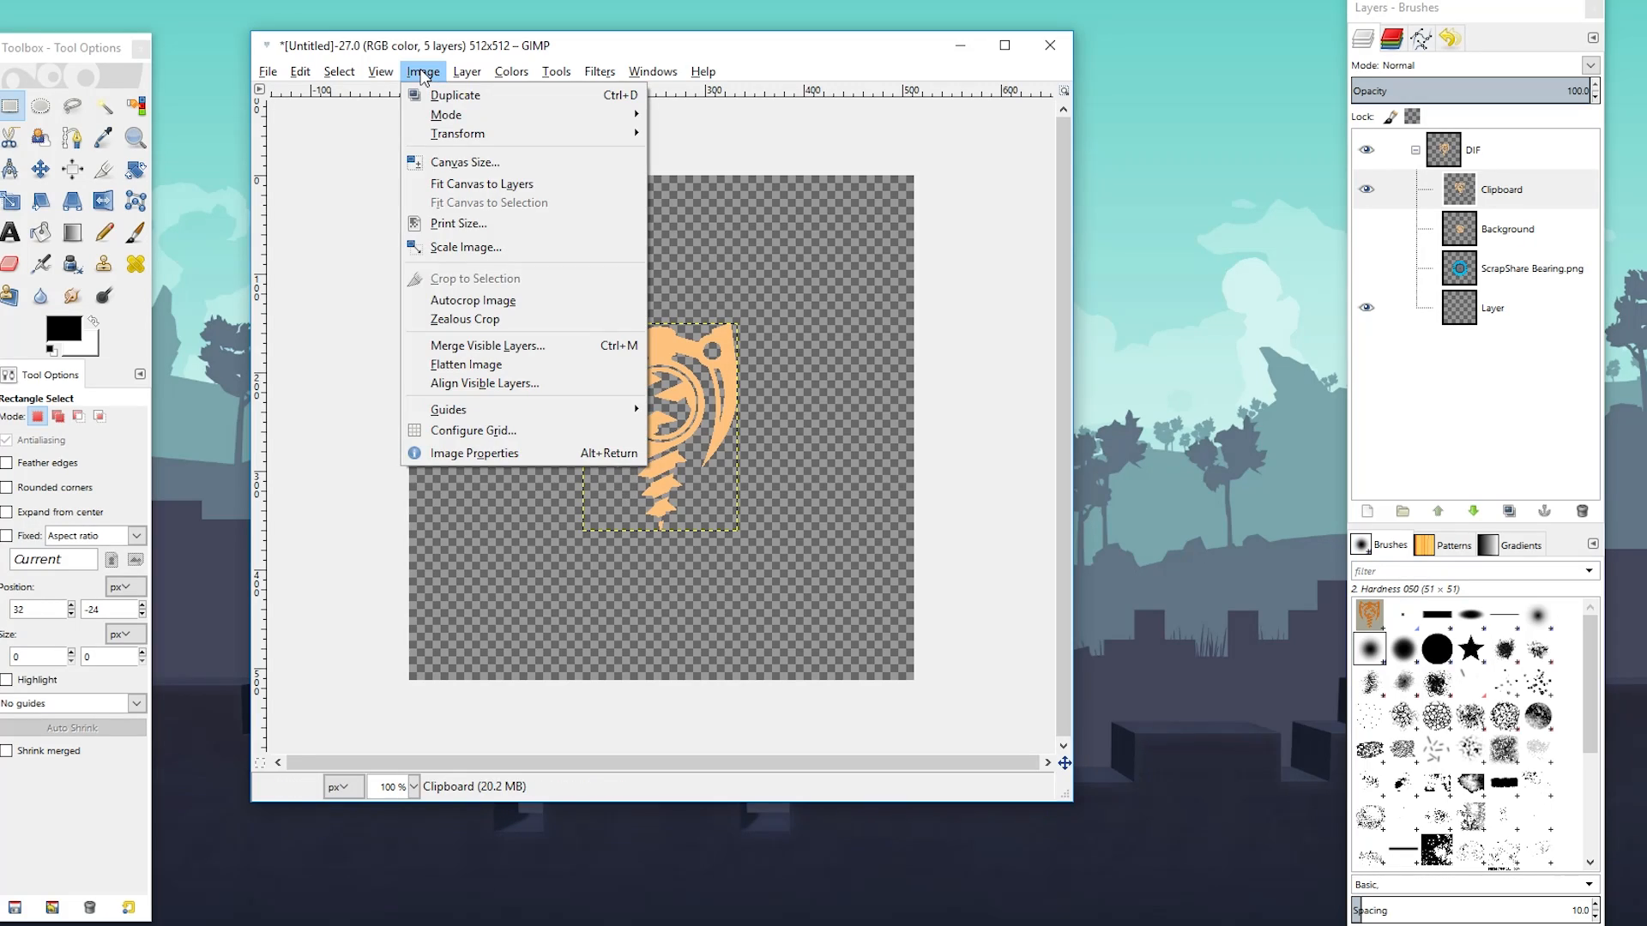
{"action": "left_click", "coordinate": [470, 429]}
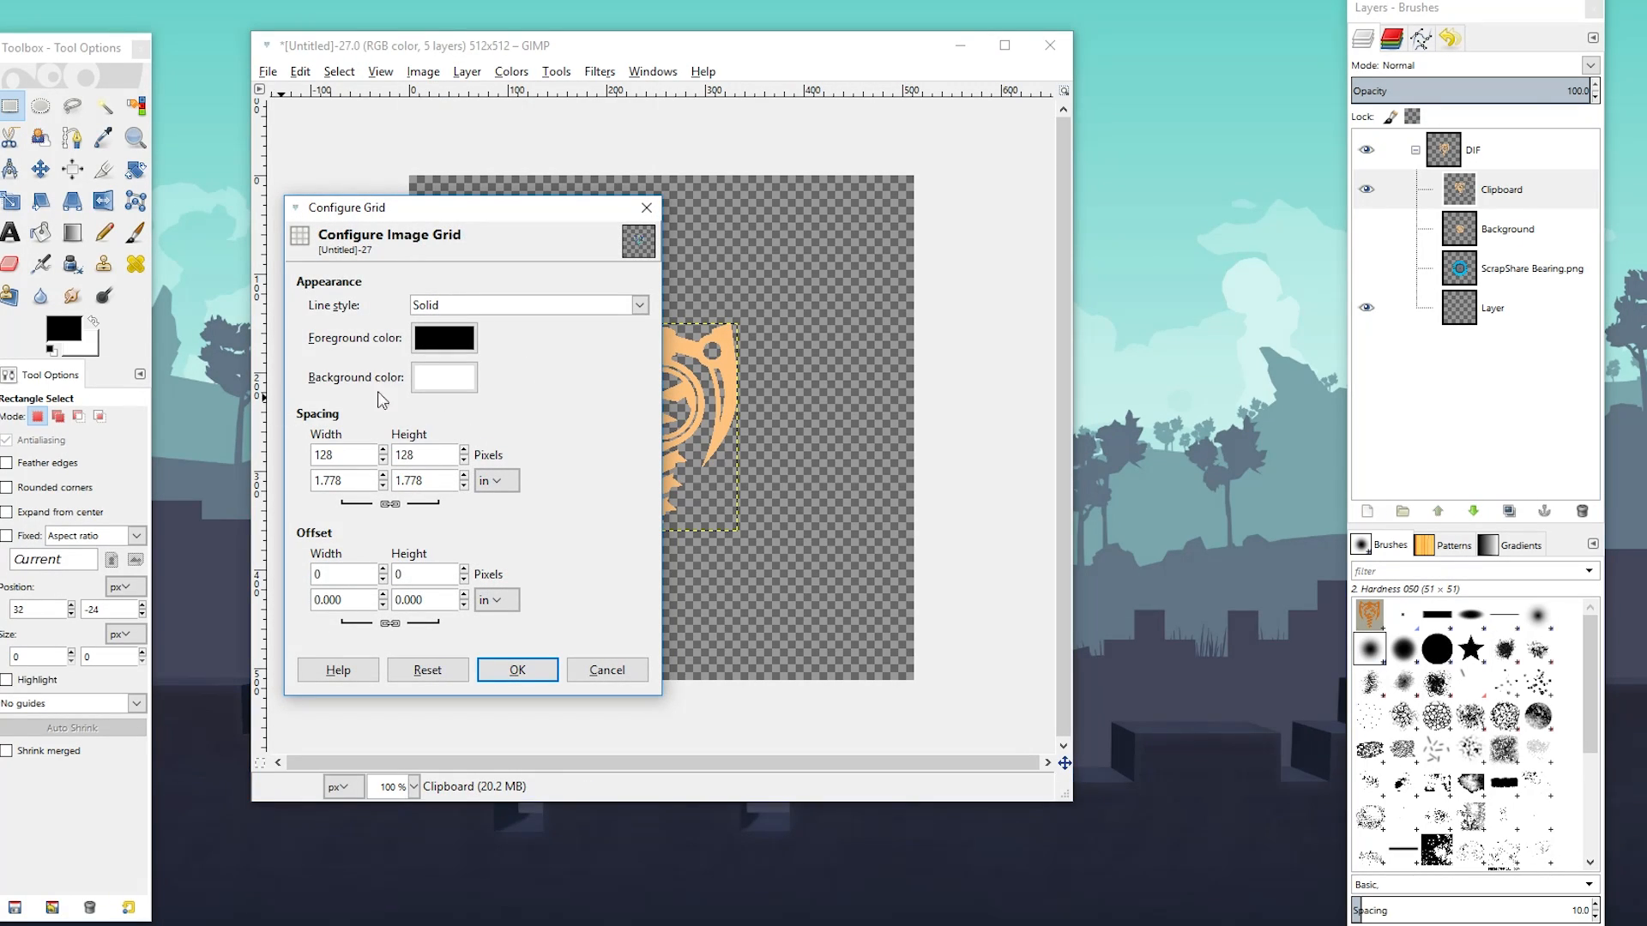
{"action": "left_click", "coordinate": [517, 670]}
{"action": "left_click", "coordinate": [381, 71]}
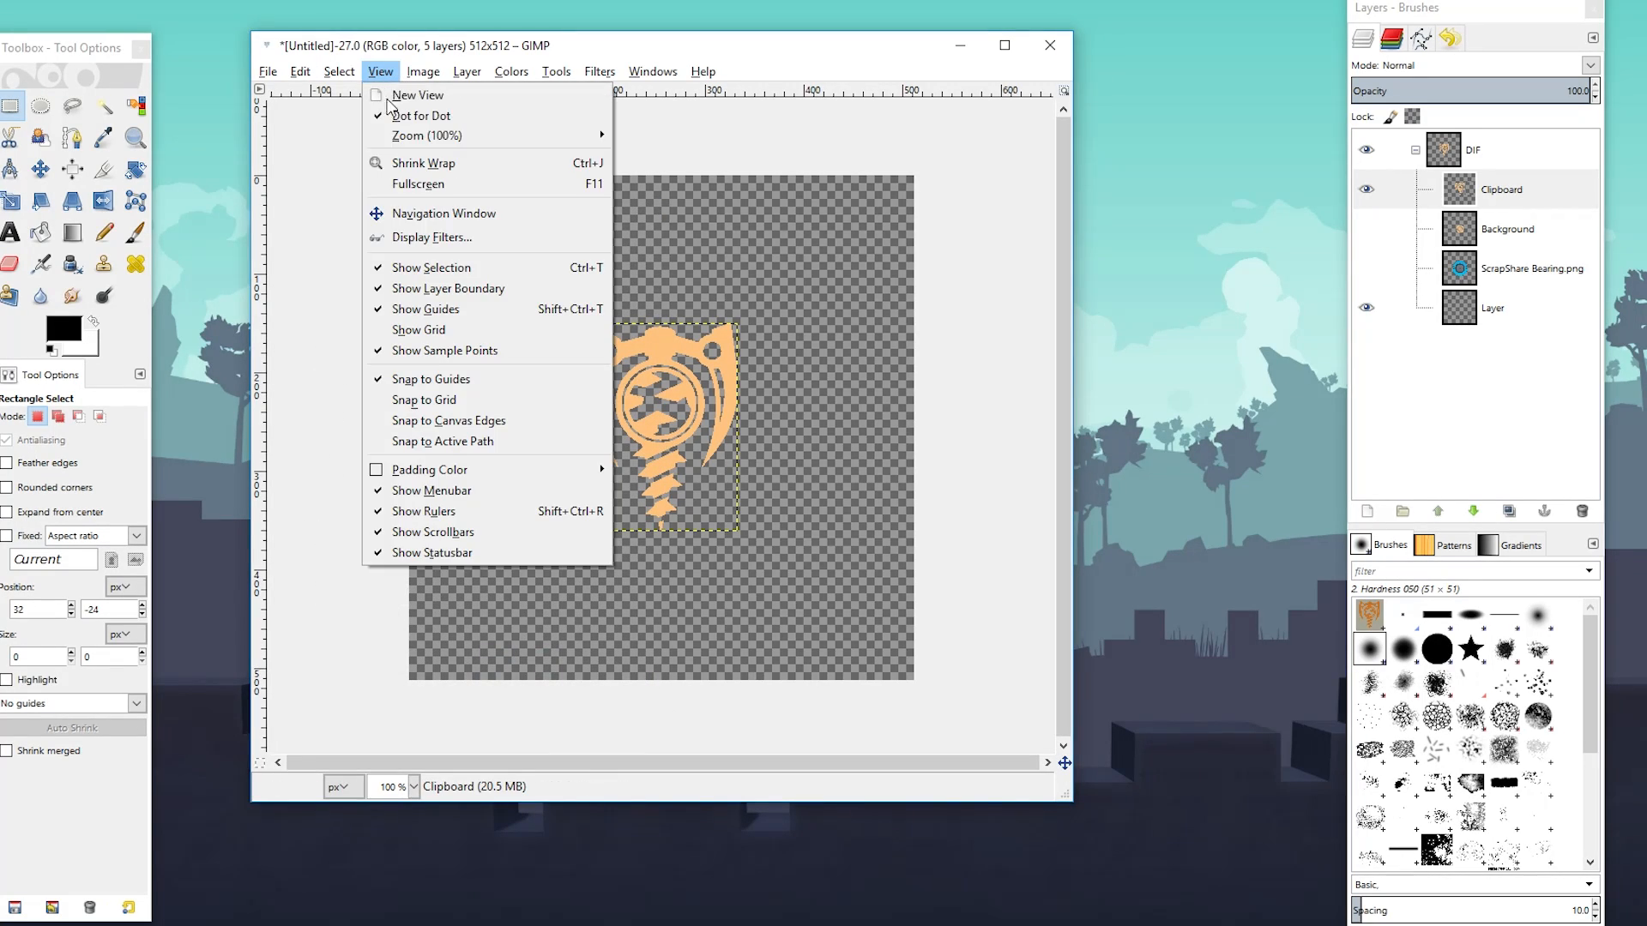
{"action": "left_click", "coordinate": [419, 330]}
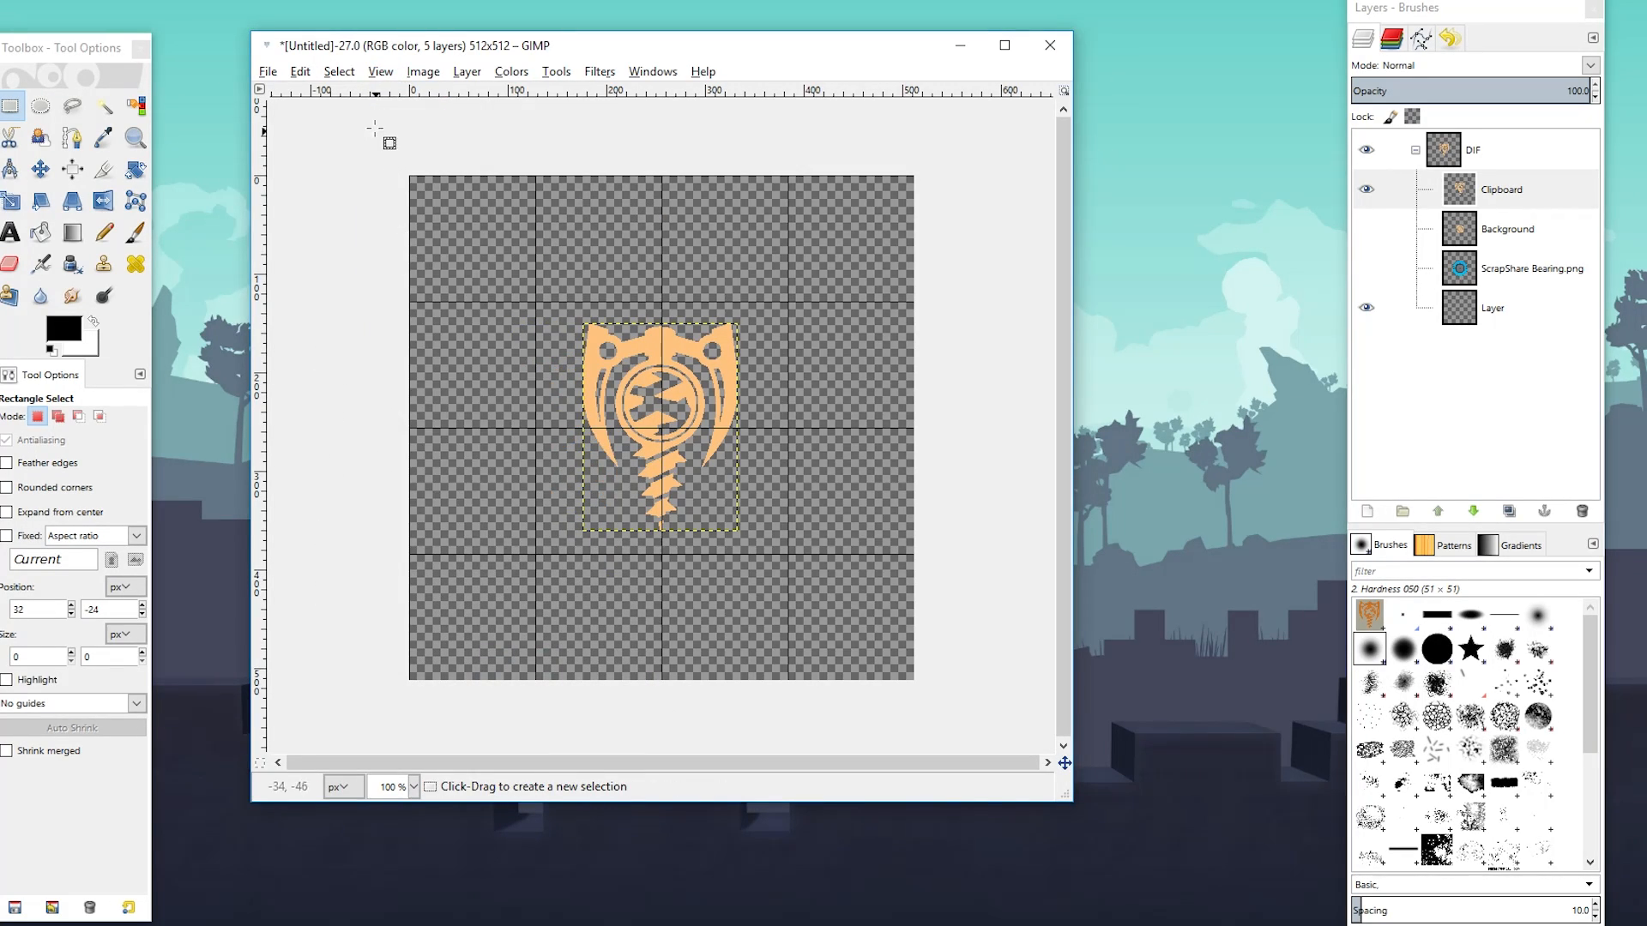
Enable snapping to the canvas edges and move the logo so its centre sits on the canvas's top-left corner
{"action": "left_click", "coordinate": [378, 73]}
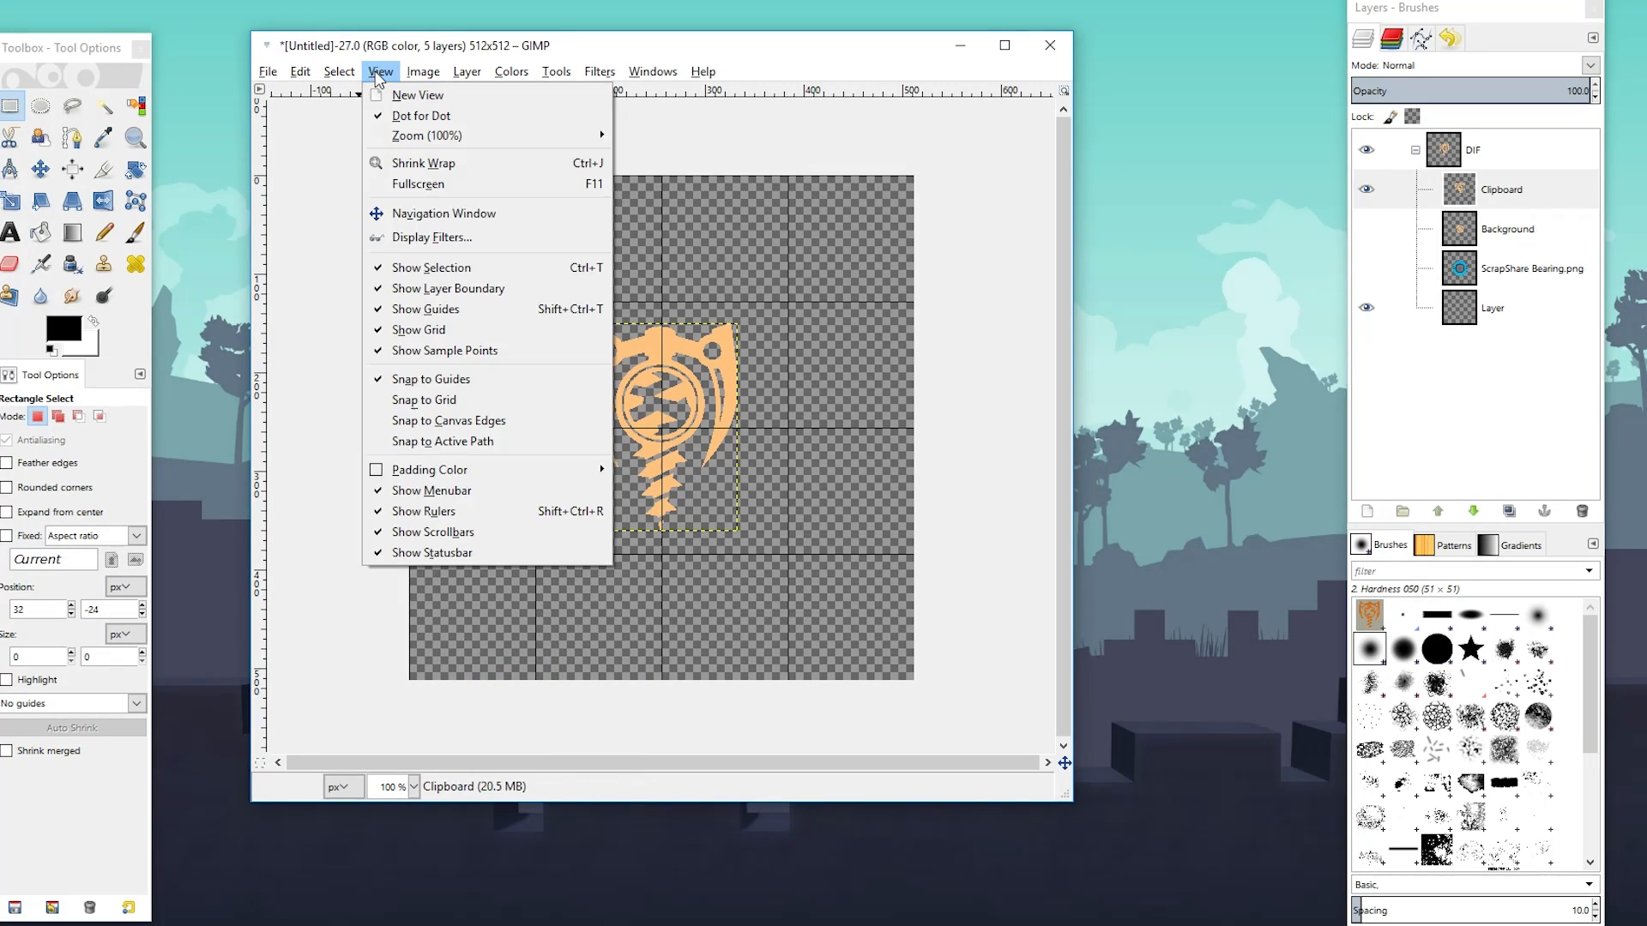
{"action": "left_click", "coordinate": [423, 420]}
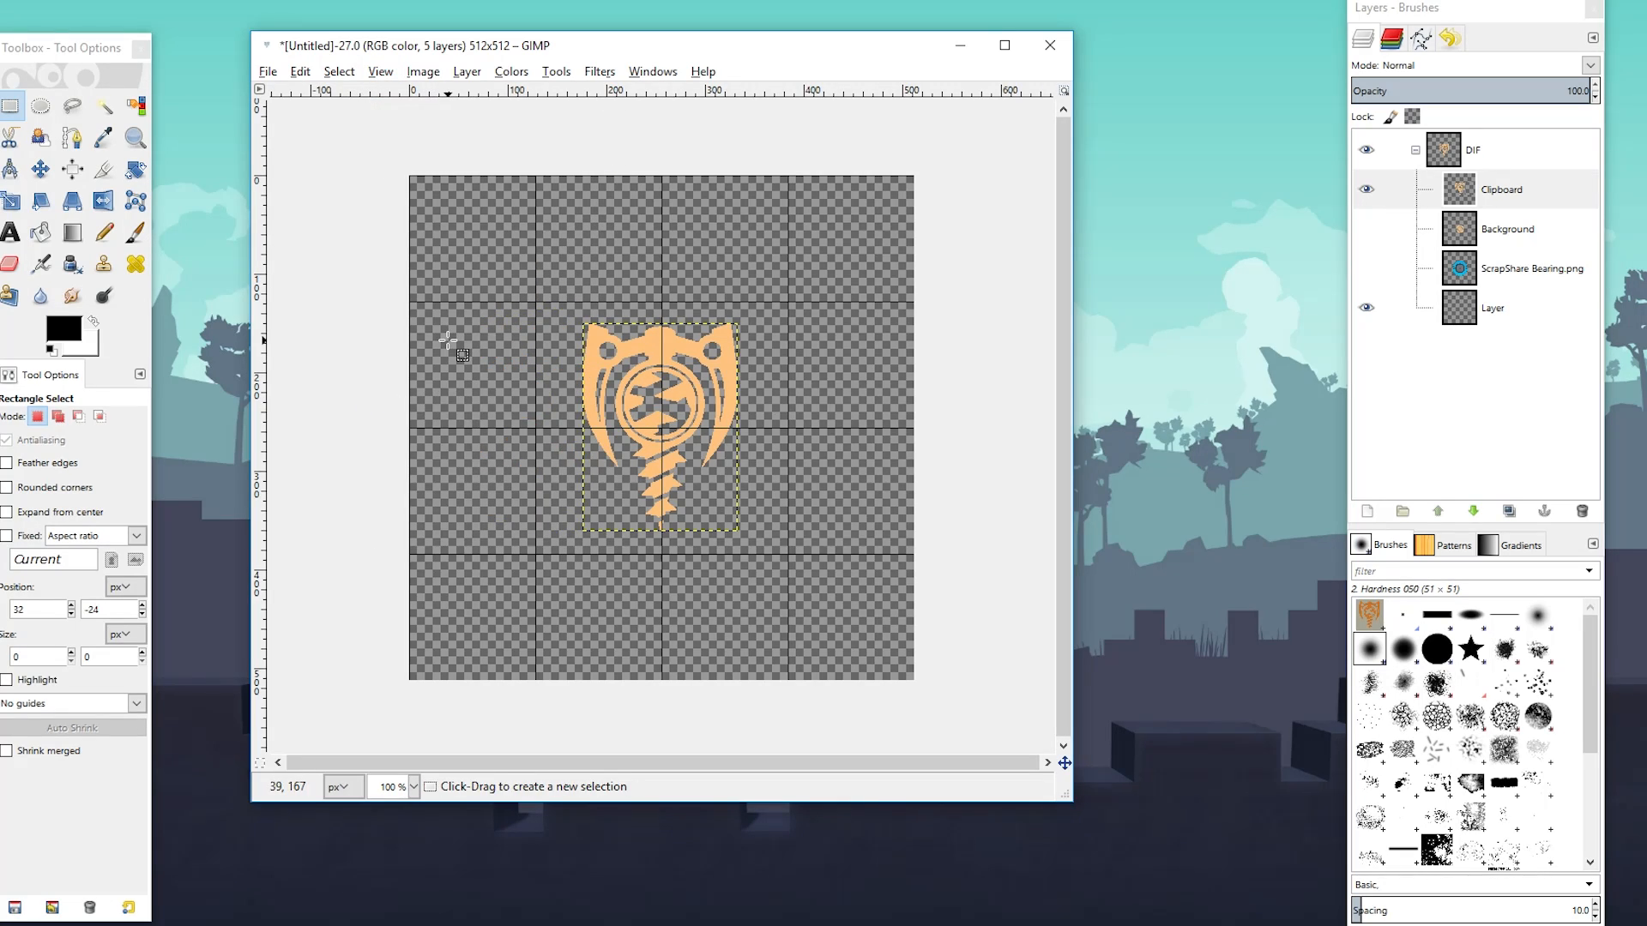
{"action": "left_click", "coordinate": [41, 169]}
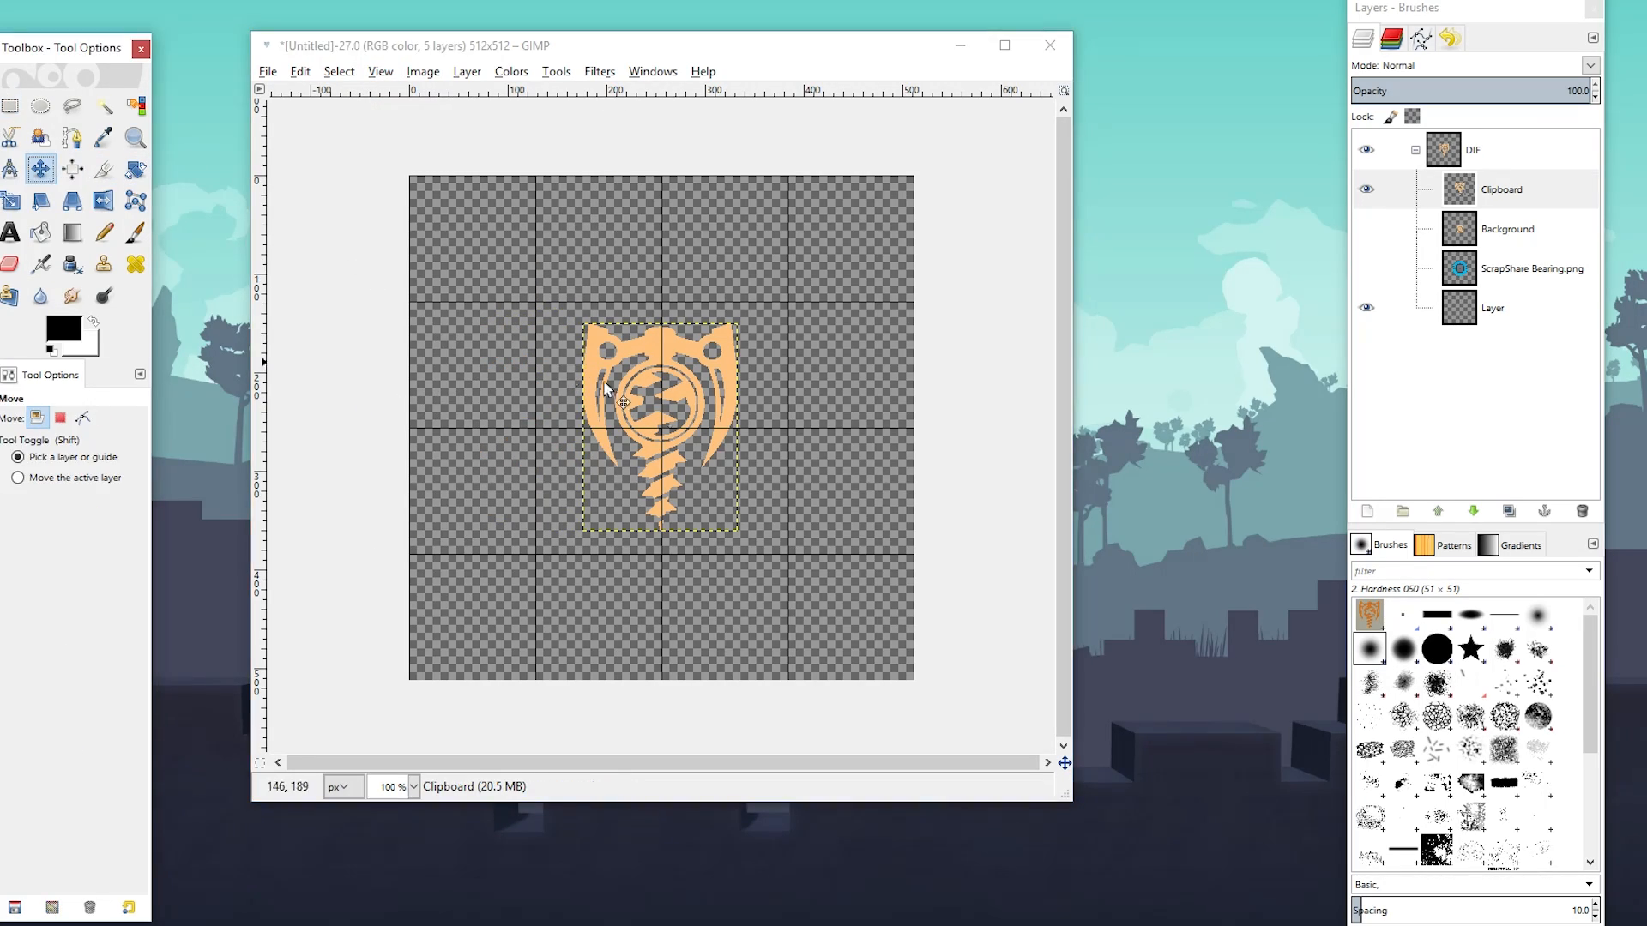
{"action": "left_click_drag", "start_coordinate": [690, 426], "coordinate": [446, 176]}
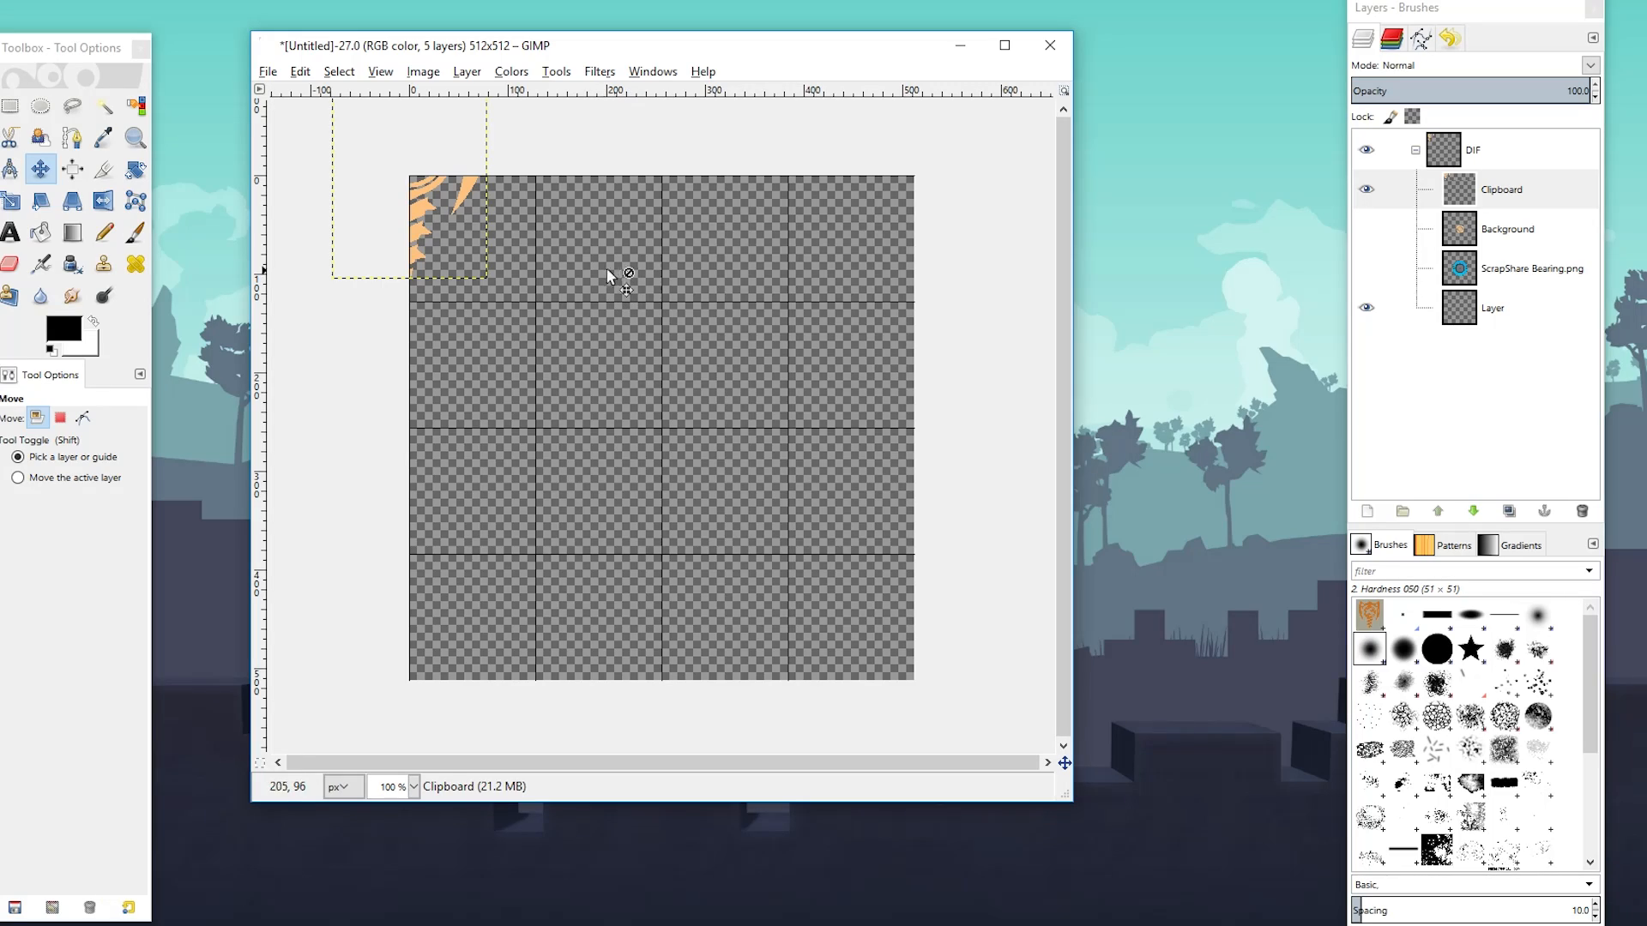
Duplicate the Clipboard logo layer three times and centre a copy on each of the other three canvas corners
{"action": "left_click", "coordinate": [1508, 510]}
{"action": "left_click", "coordinate": [1508, 511]}
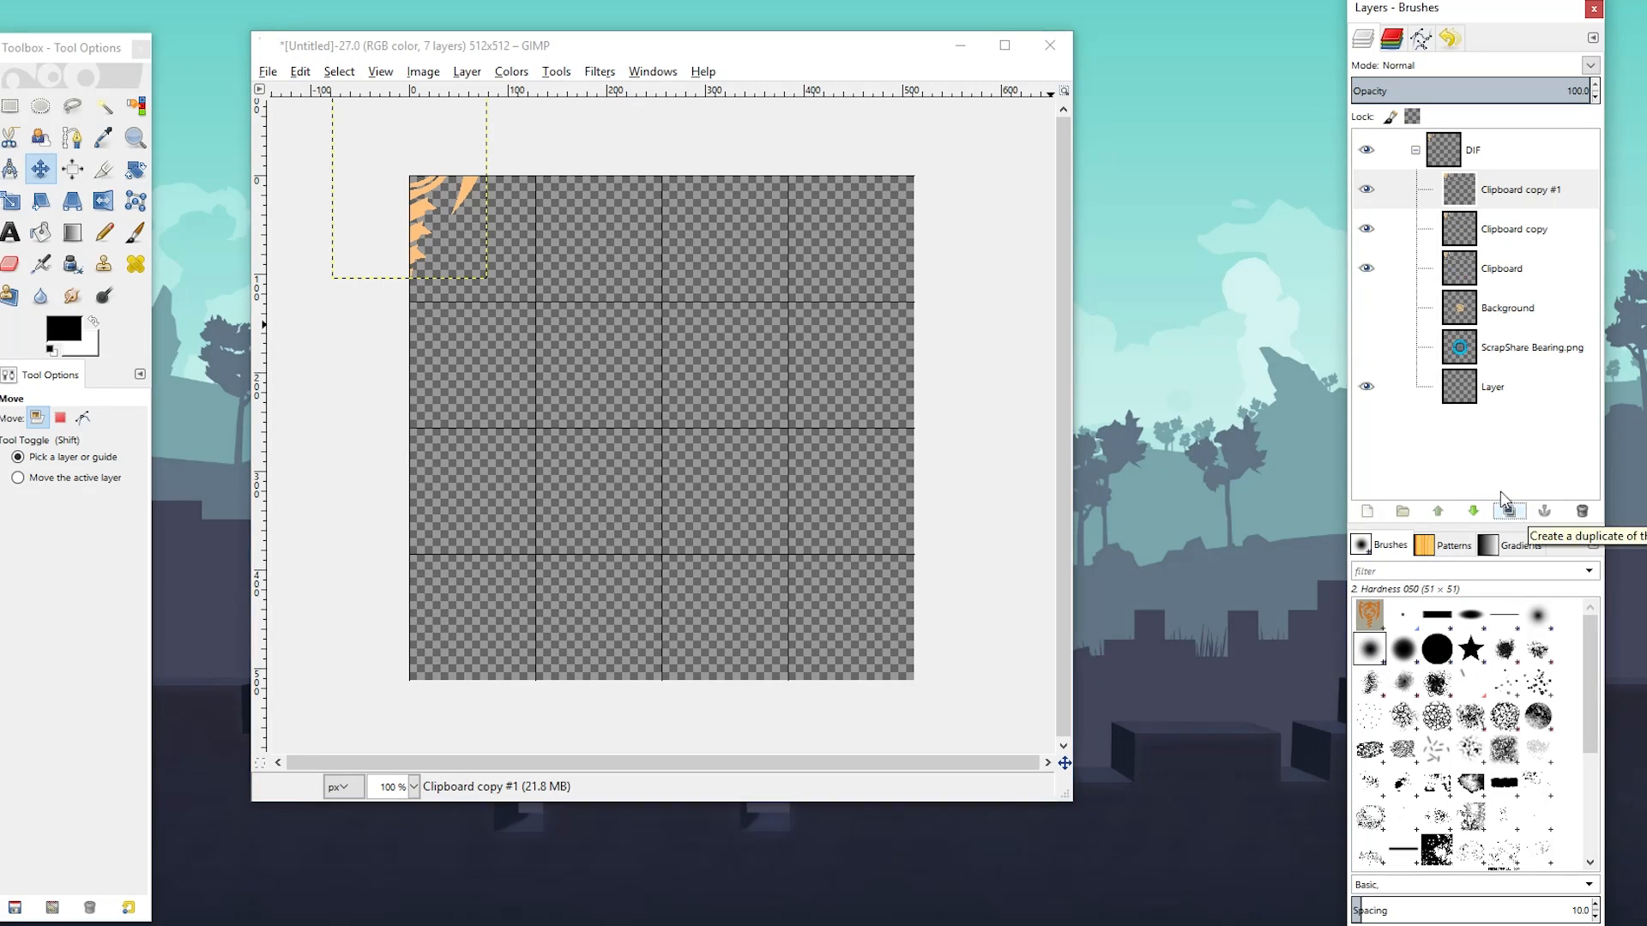
{"action": "left_click", "coordinate": [1508, 510]}
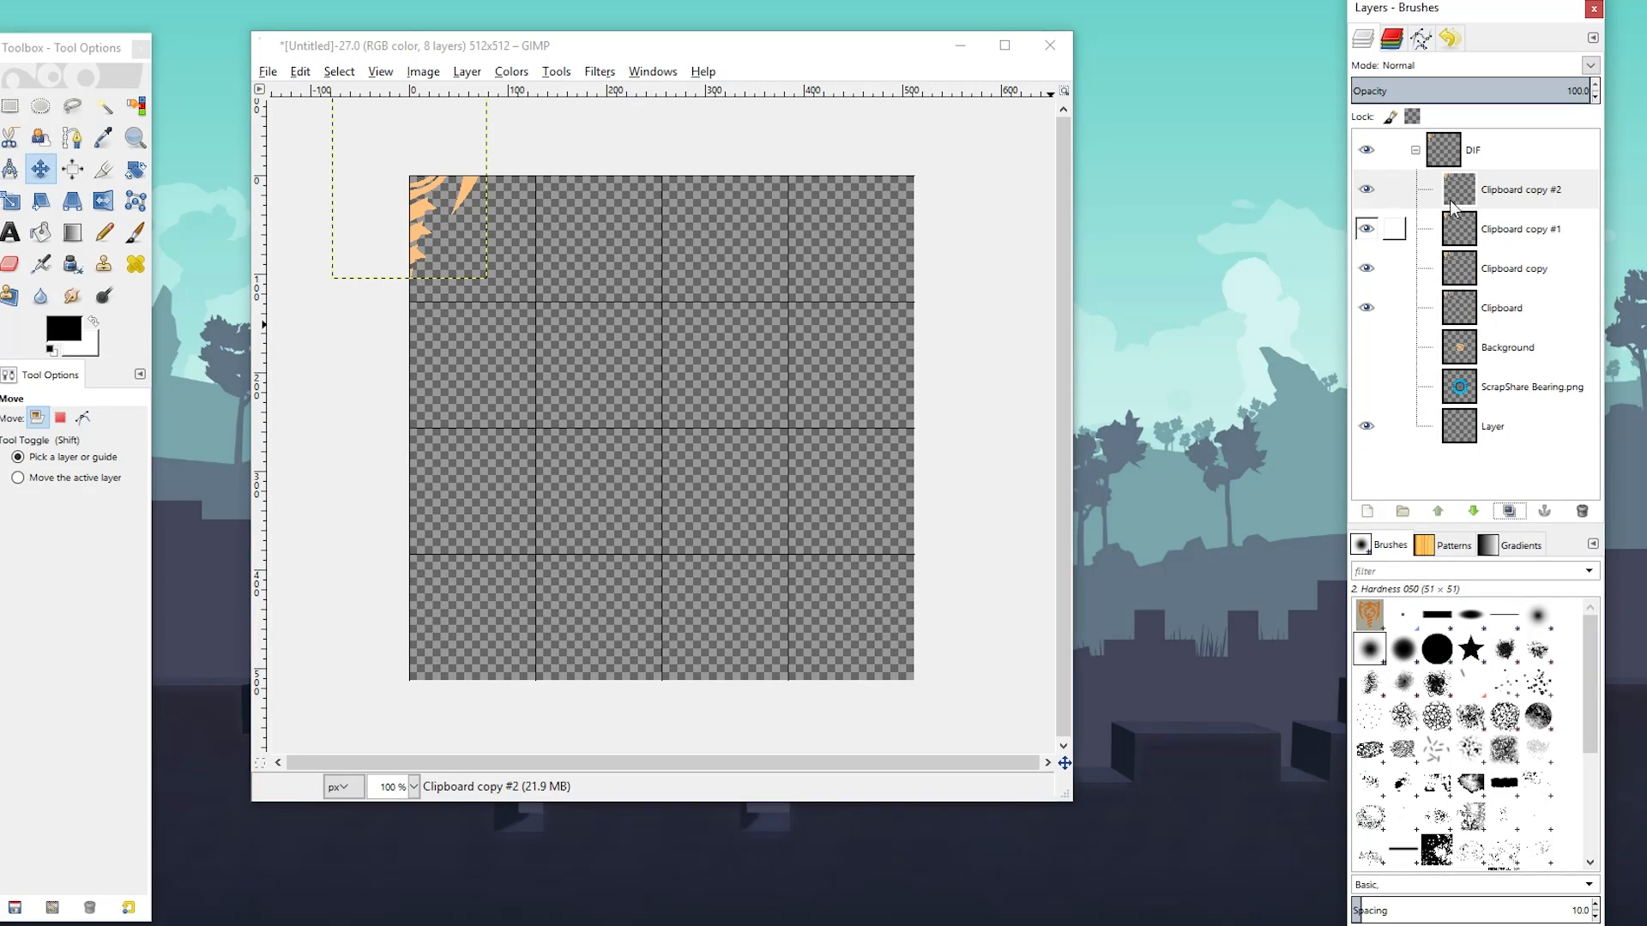
{"action": "left_click_drag", "start_coordinate": [416, 219], "coordinate": [915, 221]}
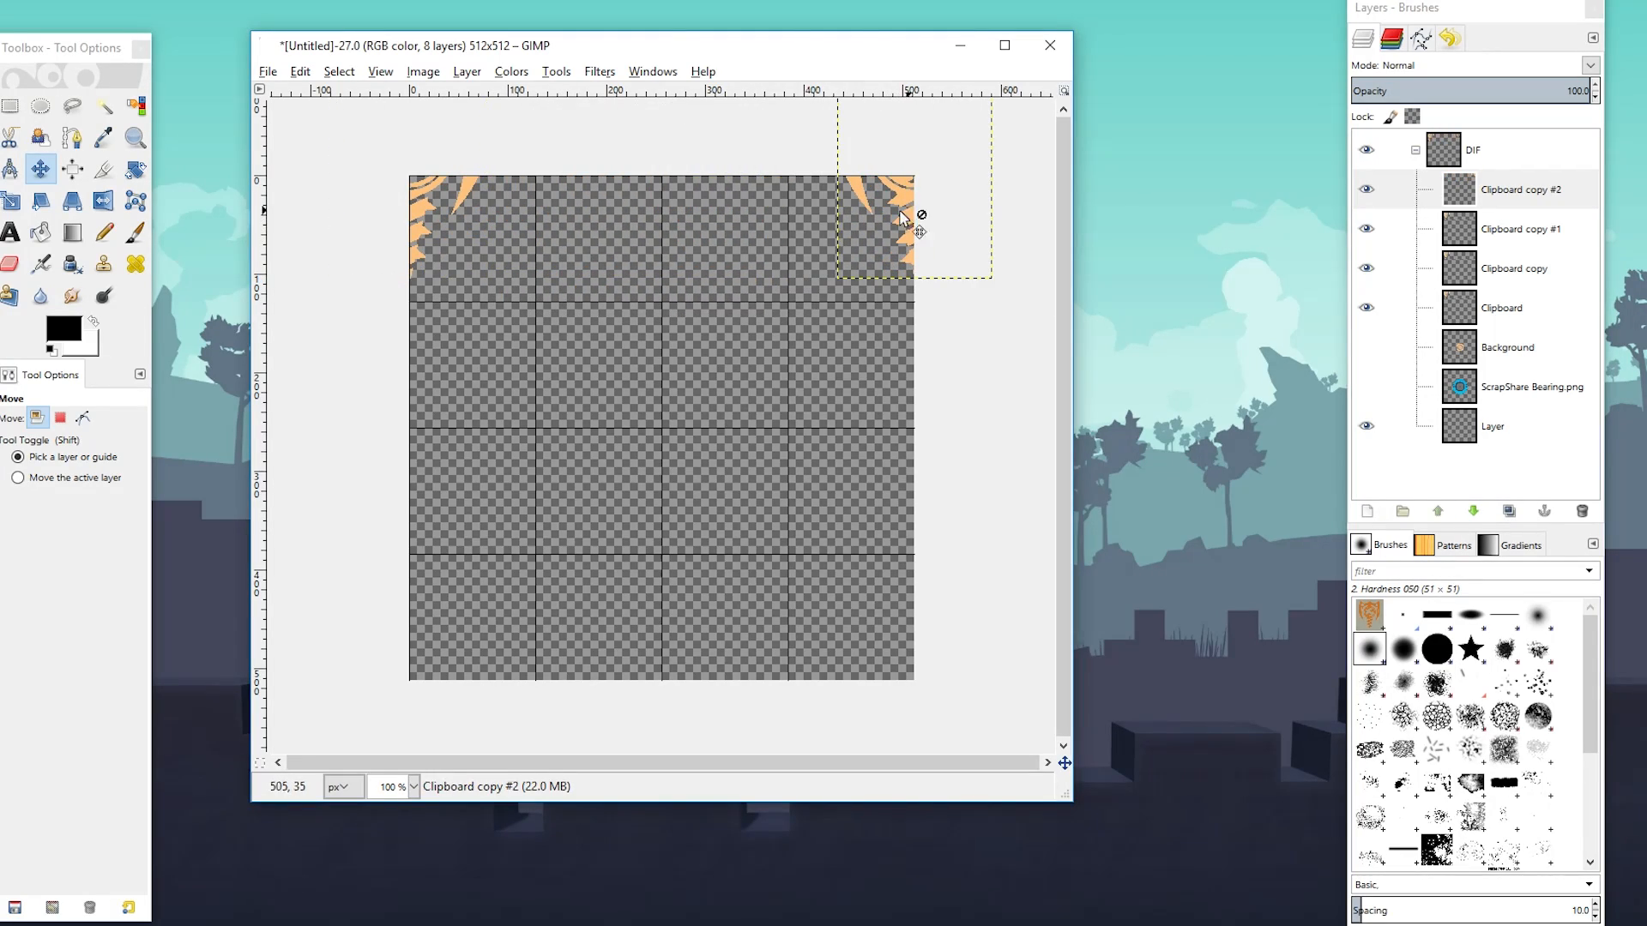
{"action": "left_click_drag", "start_coordinate": [445, 233], "coordinate": [937, 724]}
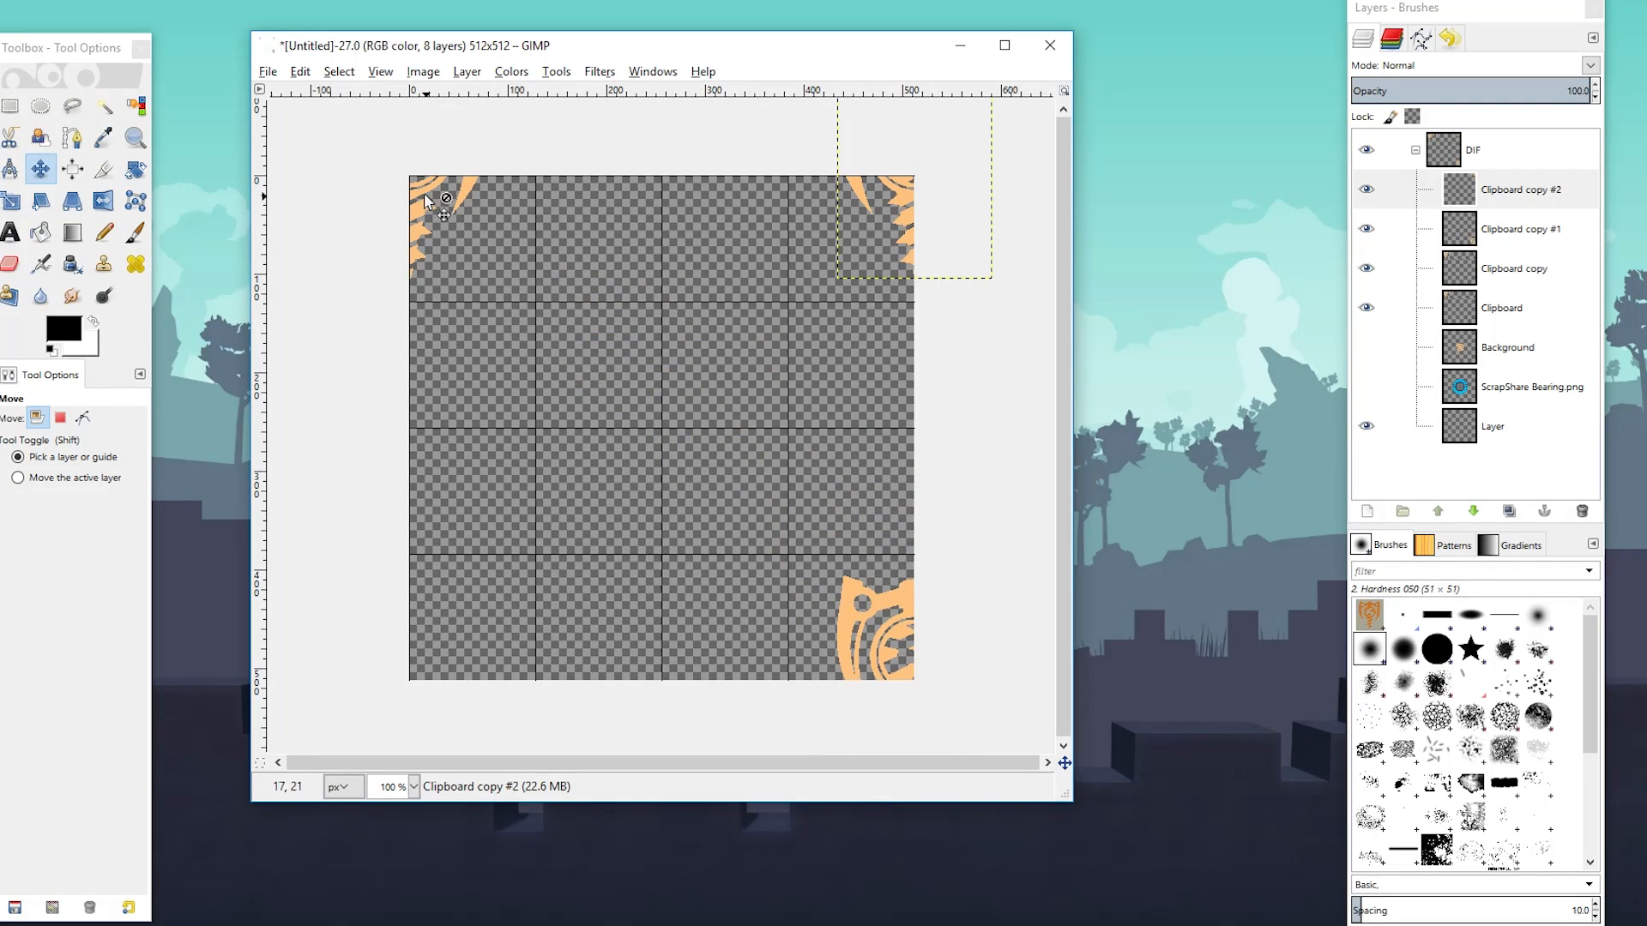
{"action": "left_click_drag", "start_coordinate": [422, 230], "coordinate": [426, 707]}
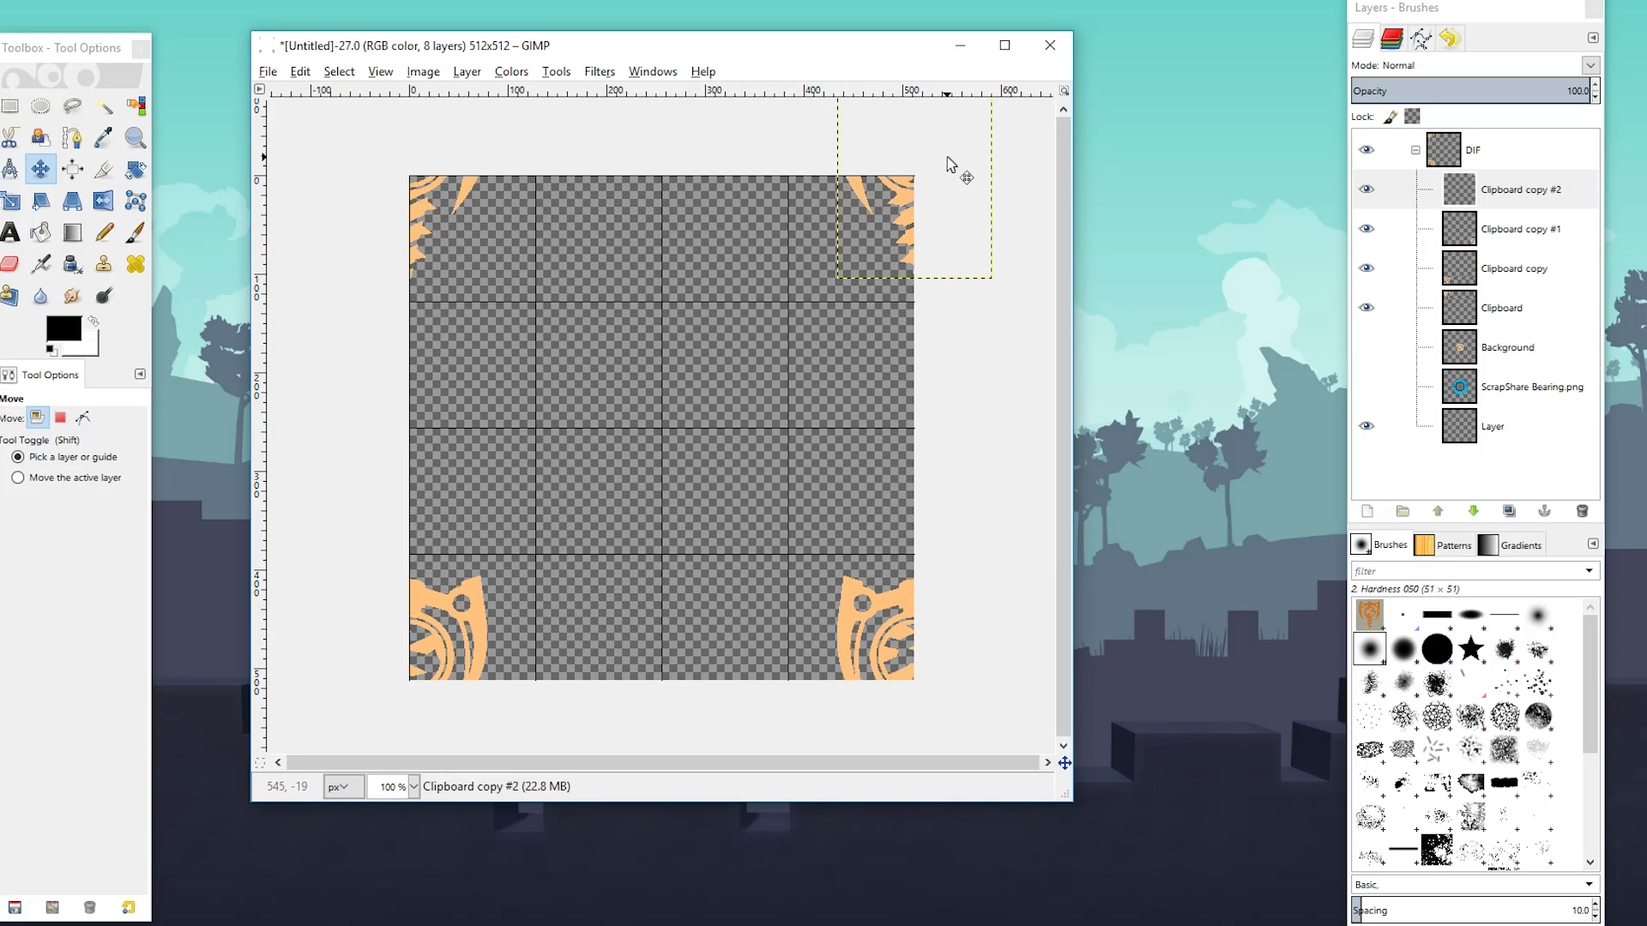
Show the Background layer's bearing, make the DIF group active, and open the image export
{"action": "left_click", "coordinate": [1366, 347]}
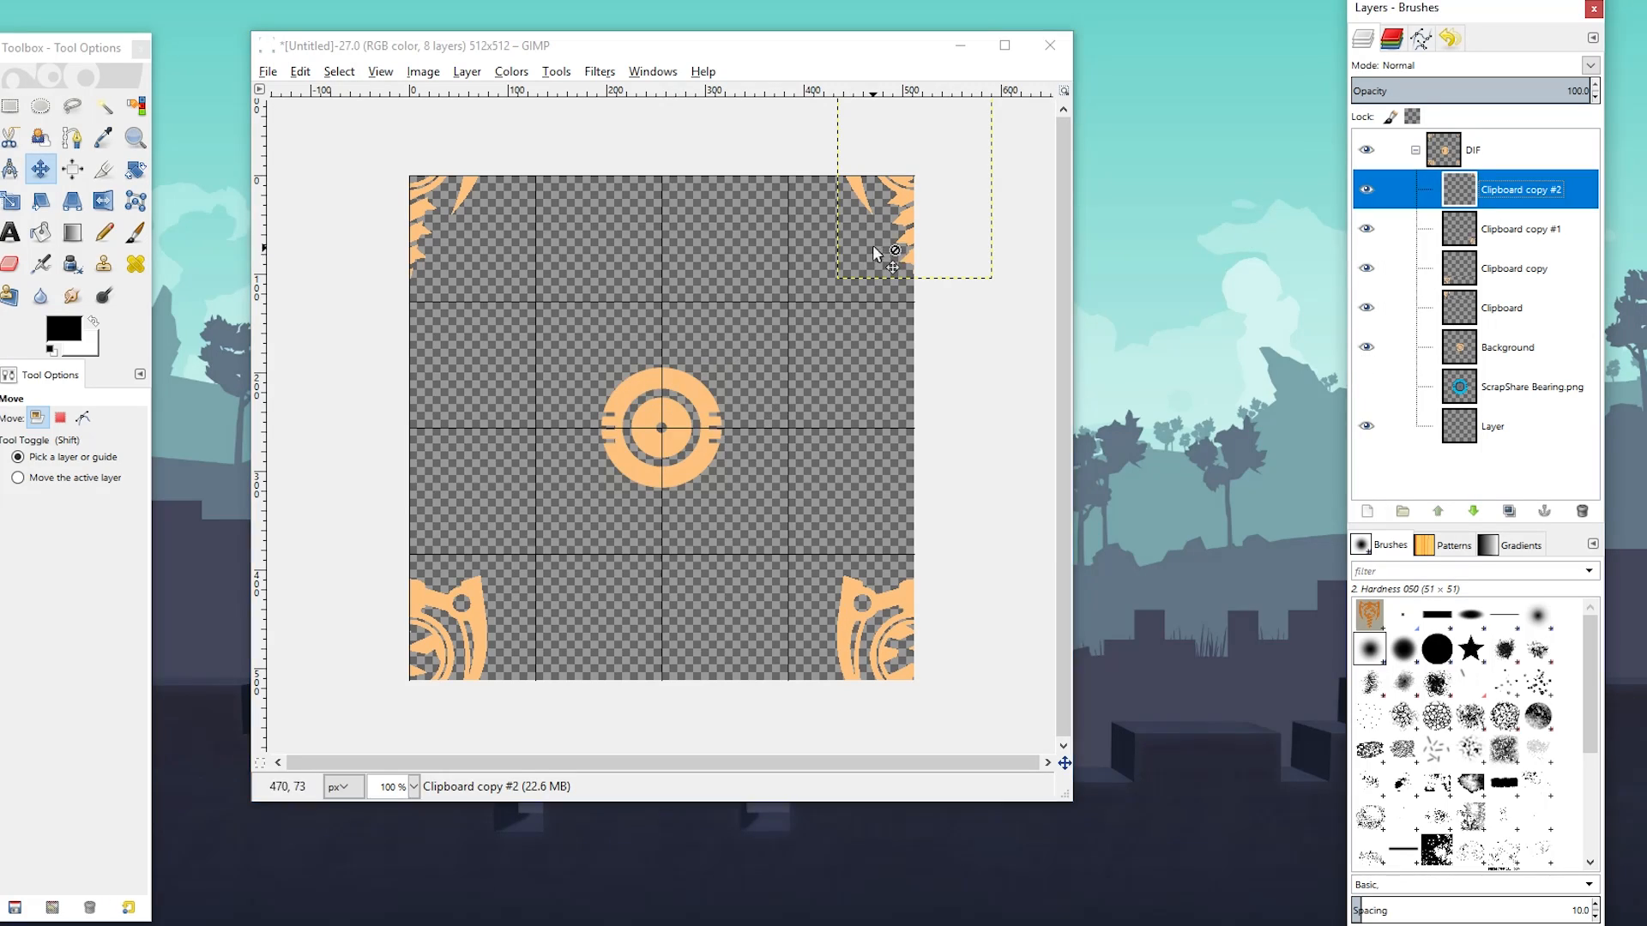
{"action": "left_click", "coordinate": [810, 352]}
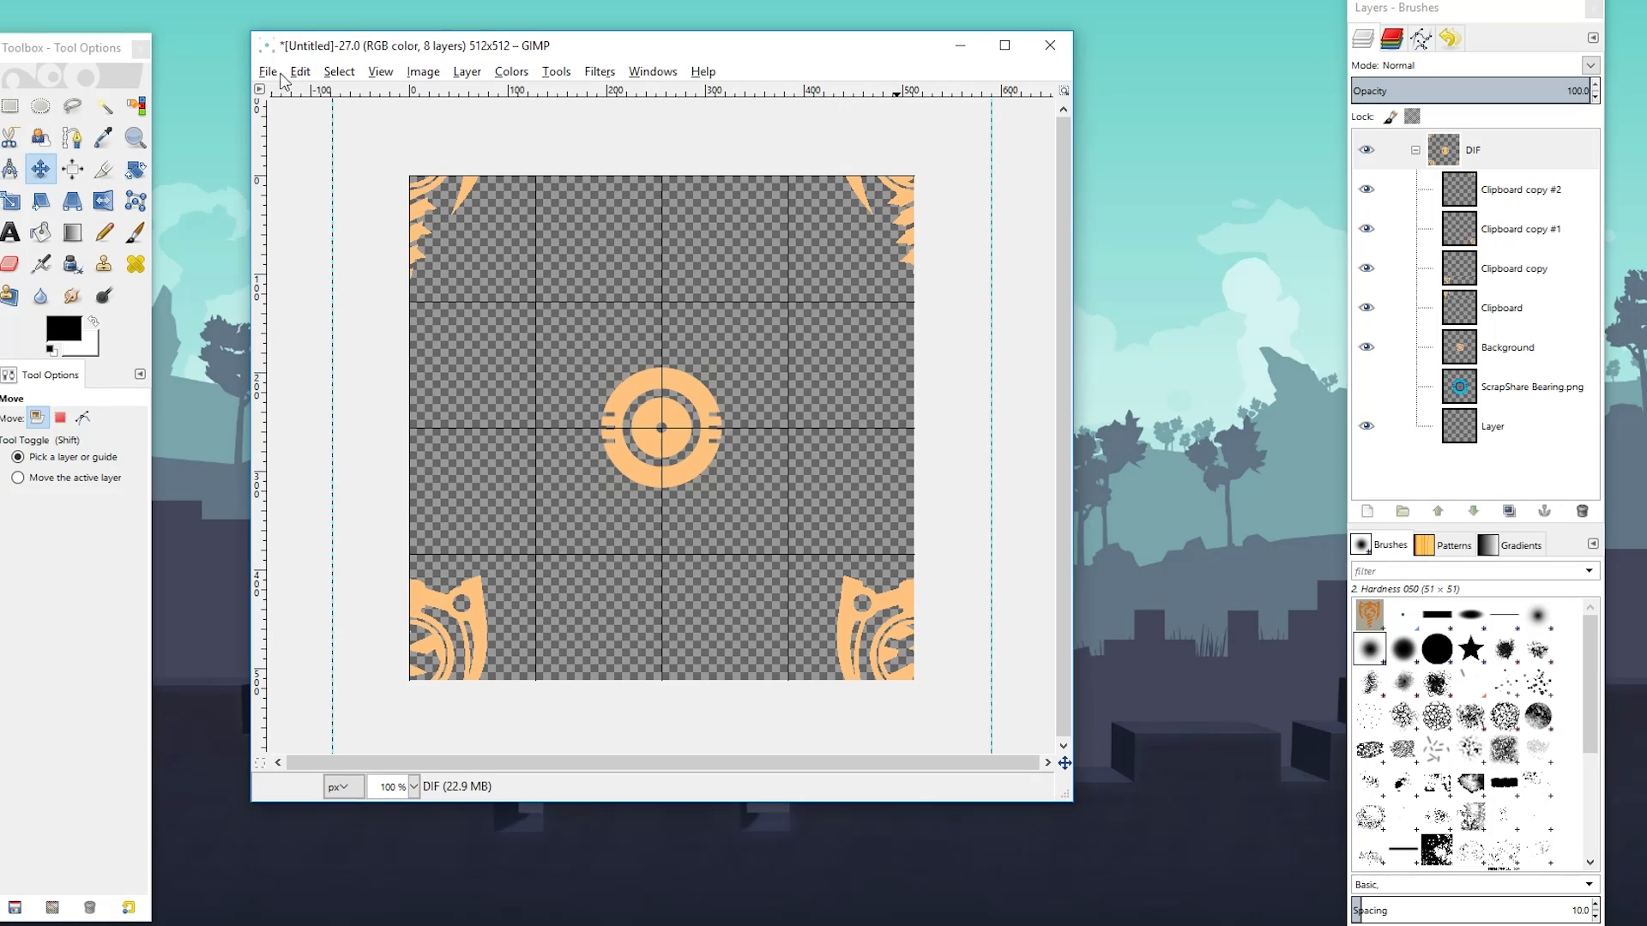
{"action": "left_click", "coordinate": [268, 72]}
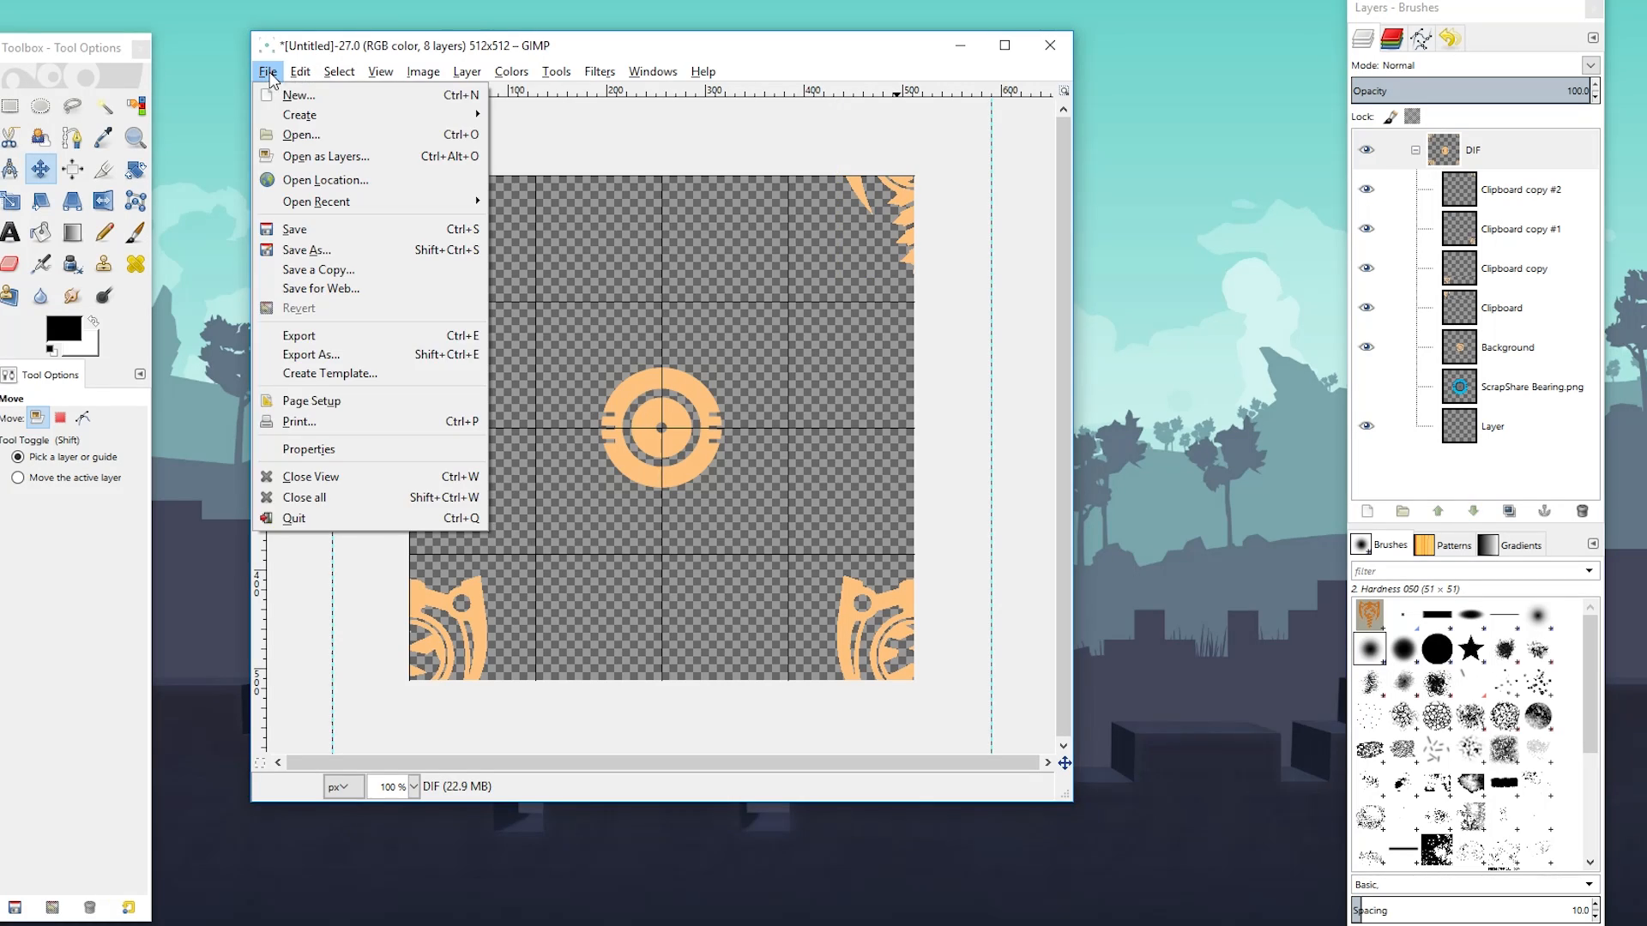
{"action": "left_click", "coordinate": [312, 355]}
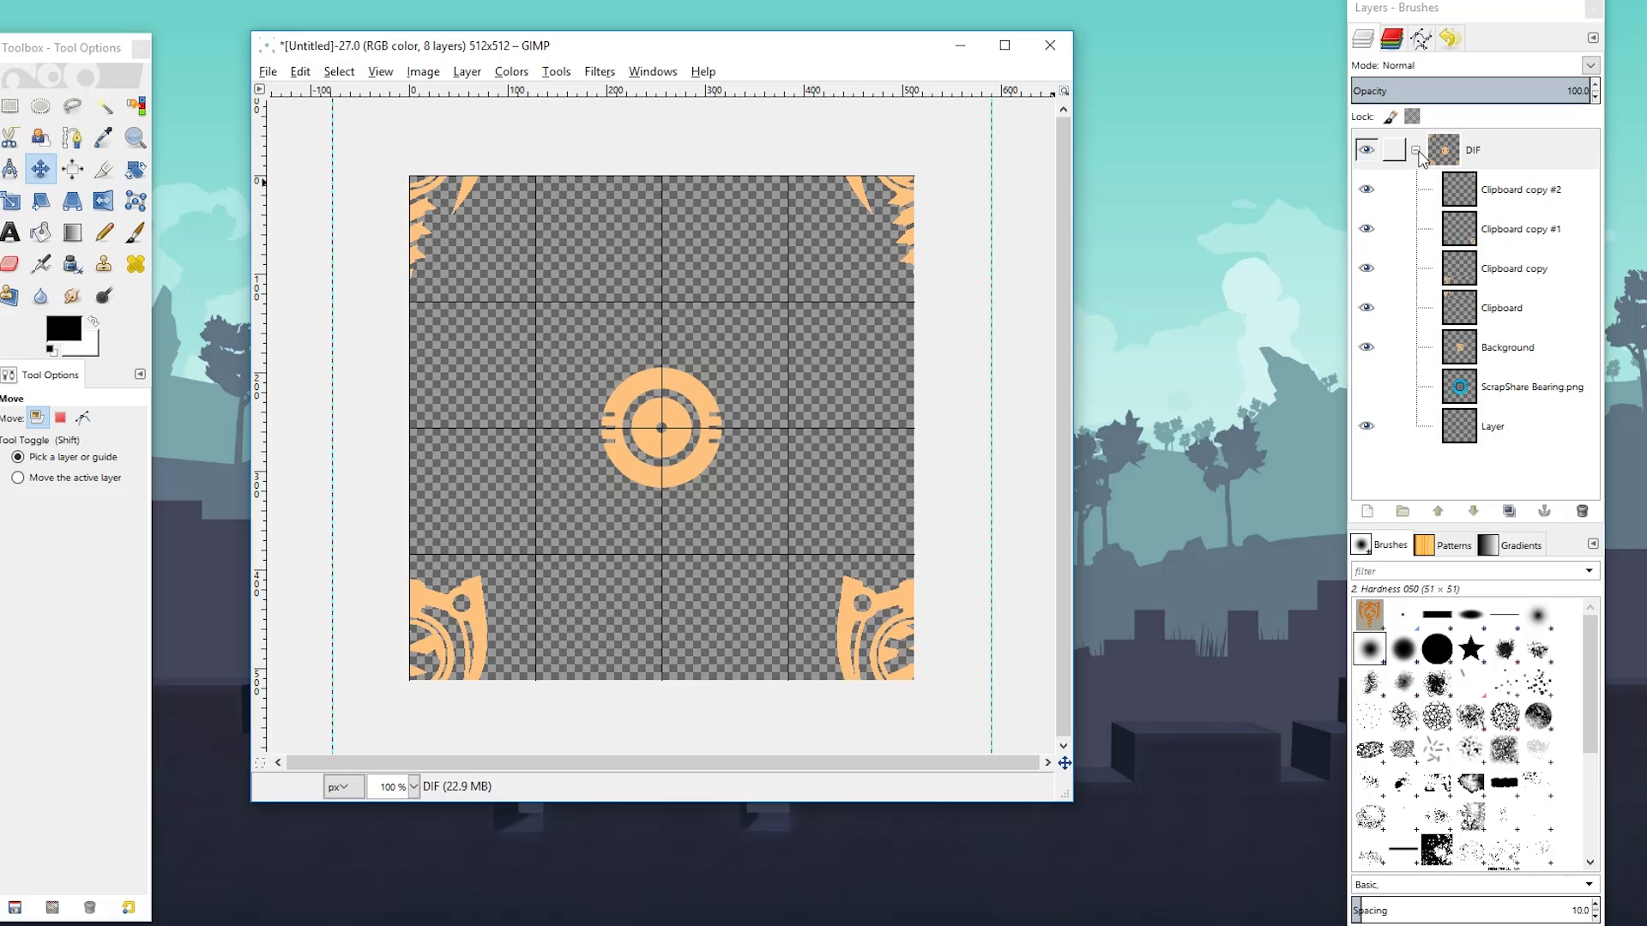
Collapse the DIF group, duplicate it, and rename the copy ASG
{"action": "left_click", "coordinate": [1420, 158]}
{"action": "left_click", "coordinate": [1415, 151]}
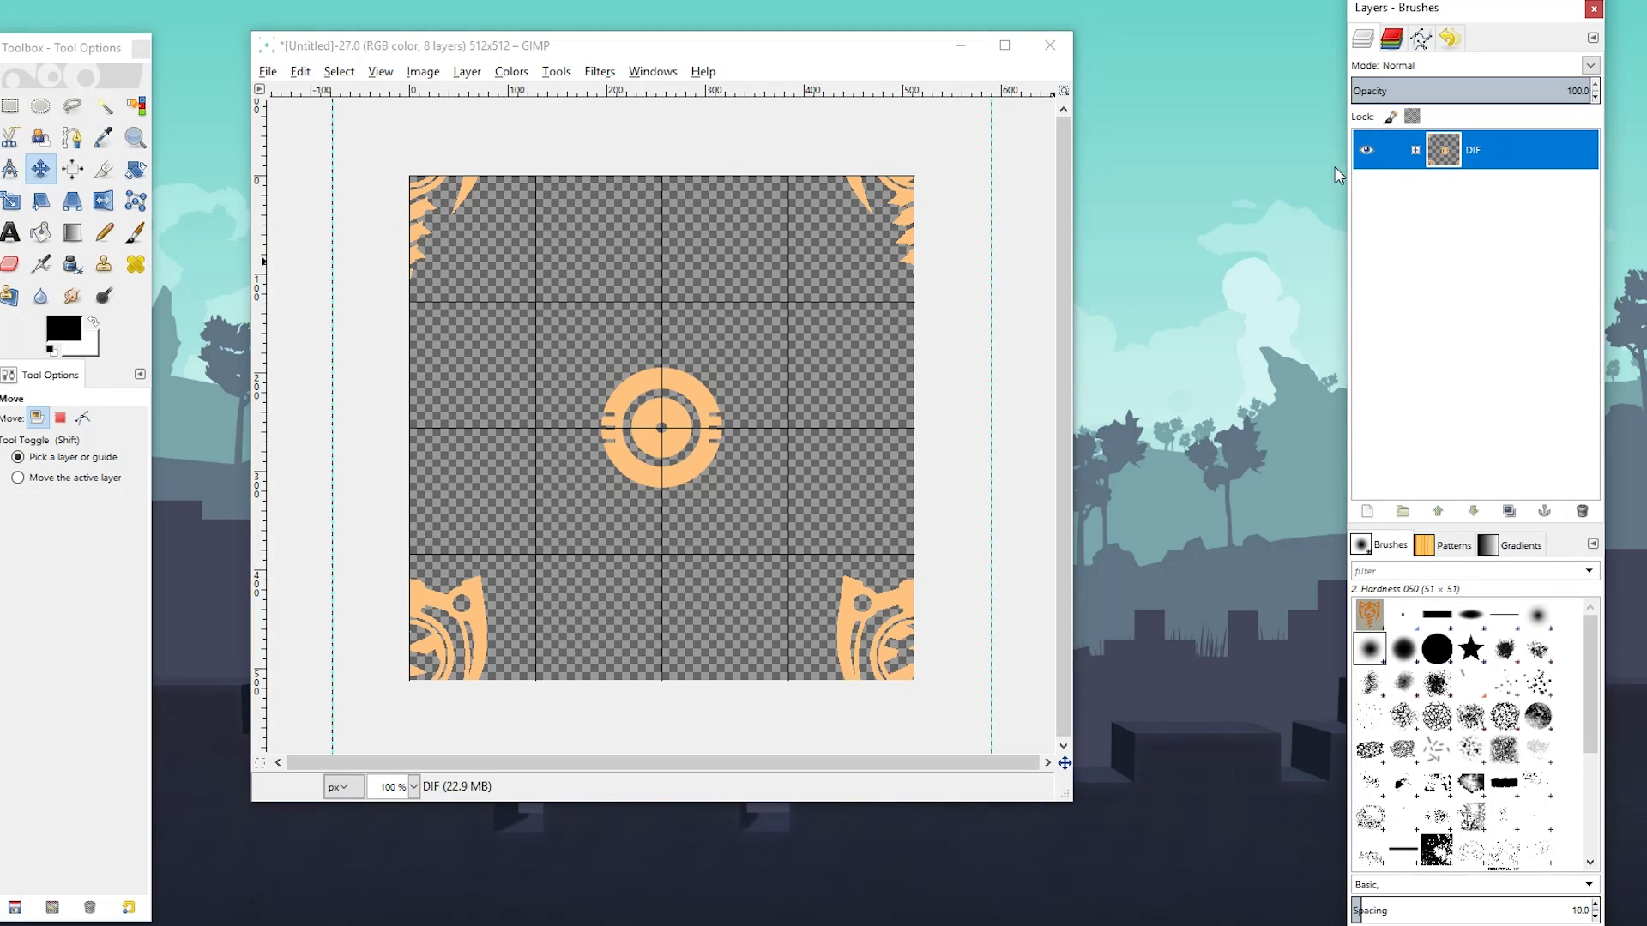
{"action": "left_click", "coordinate": [1510, 513]}
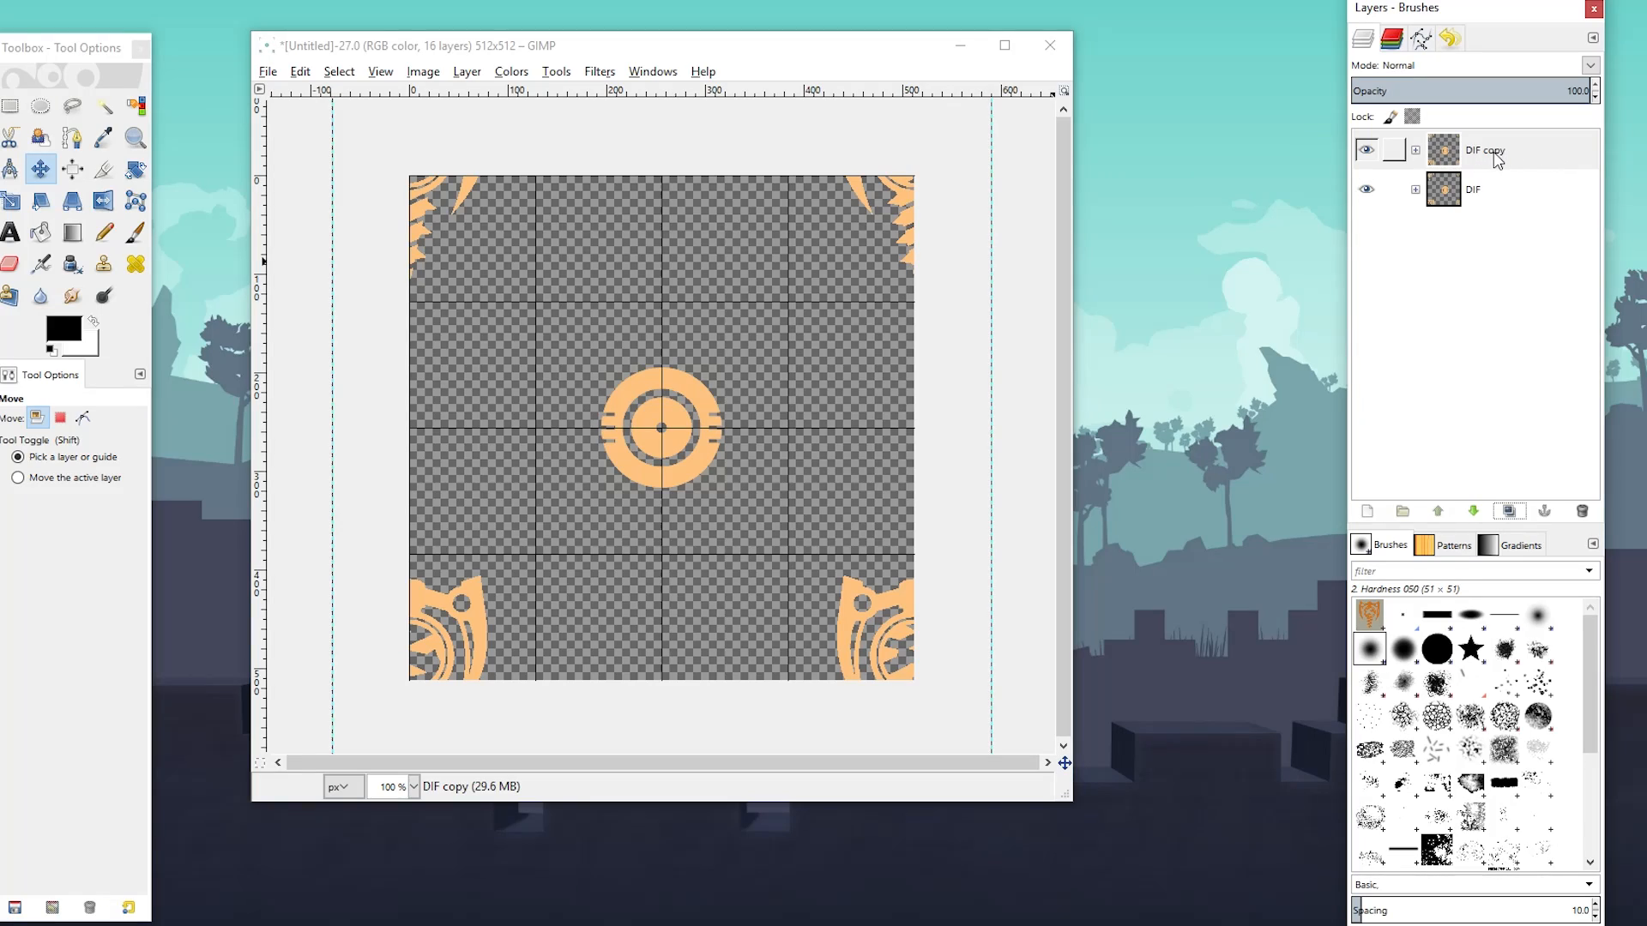
{"action": "double_click", "coordinate": [1494, 153]}
{"action": "type", "text": "ASG"}
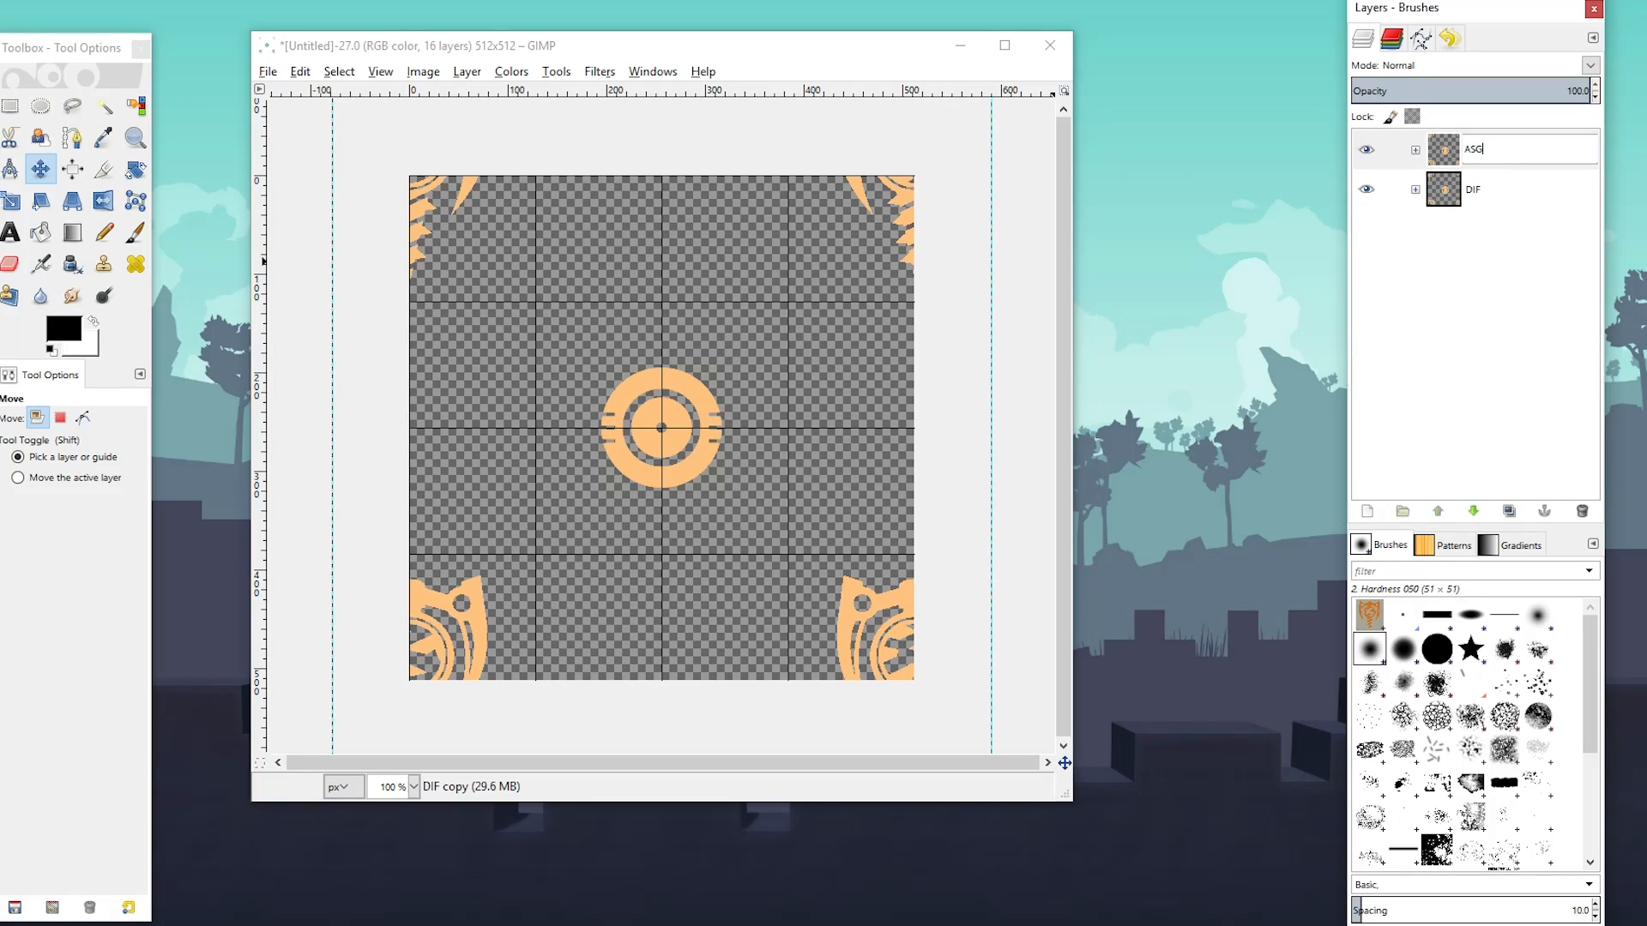
{"action": "key", "text": "Return"}
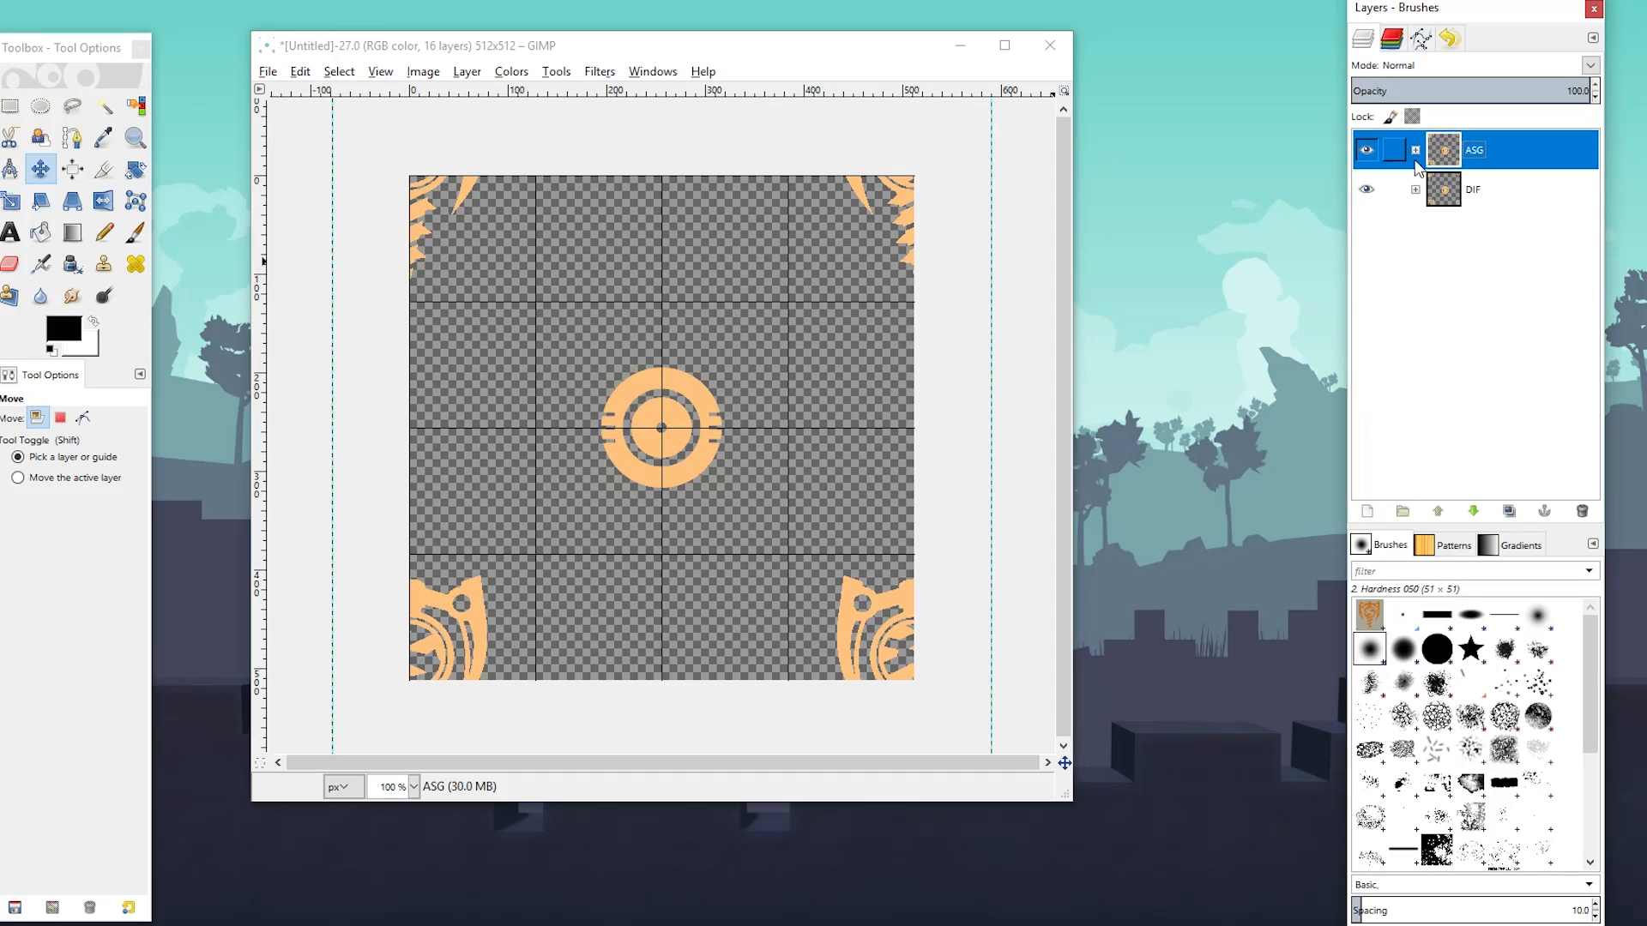
Merge the ASG group into one layer and resize that layer to the image size
{"action": "right_click", "coordinate": [1458, 152]}
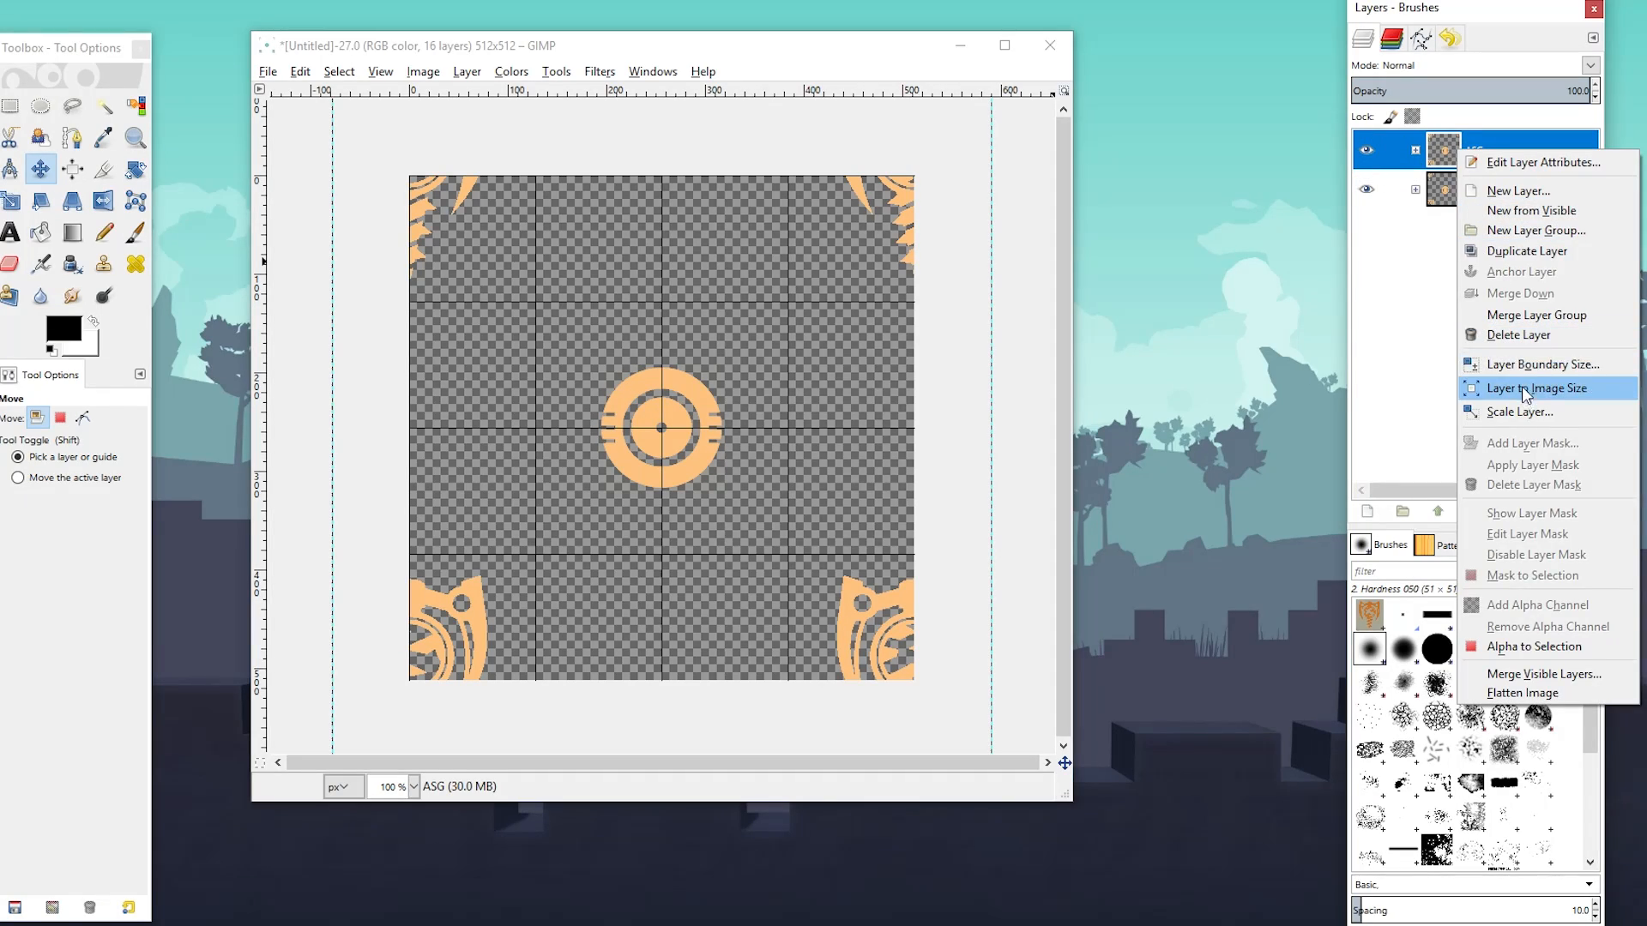
{"action": "left_click", "coordinate": [1529, 317]}
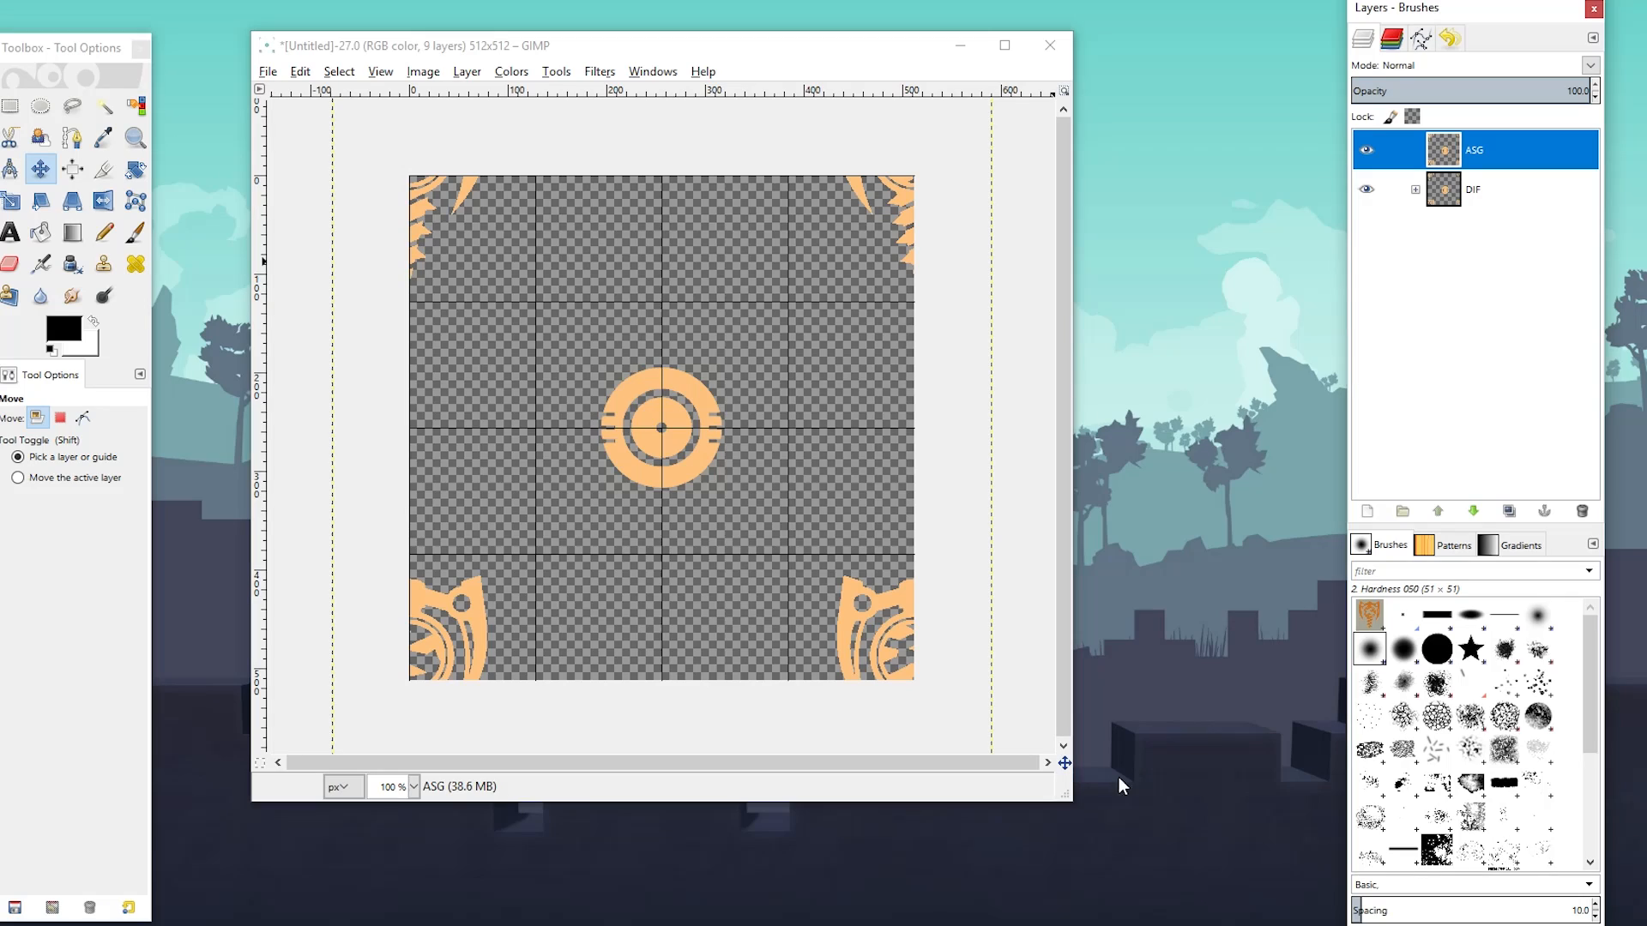
{"action": "left_click_drag", "start_coordinate": [1070, 798], "coordinate": [1201, 906]}
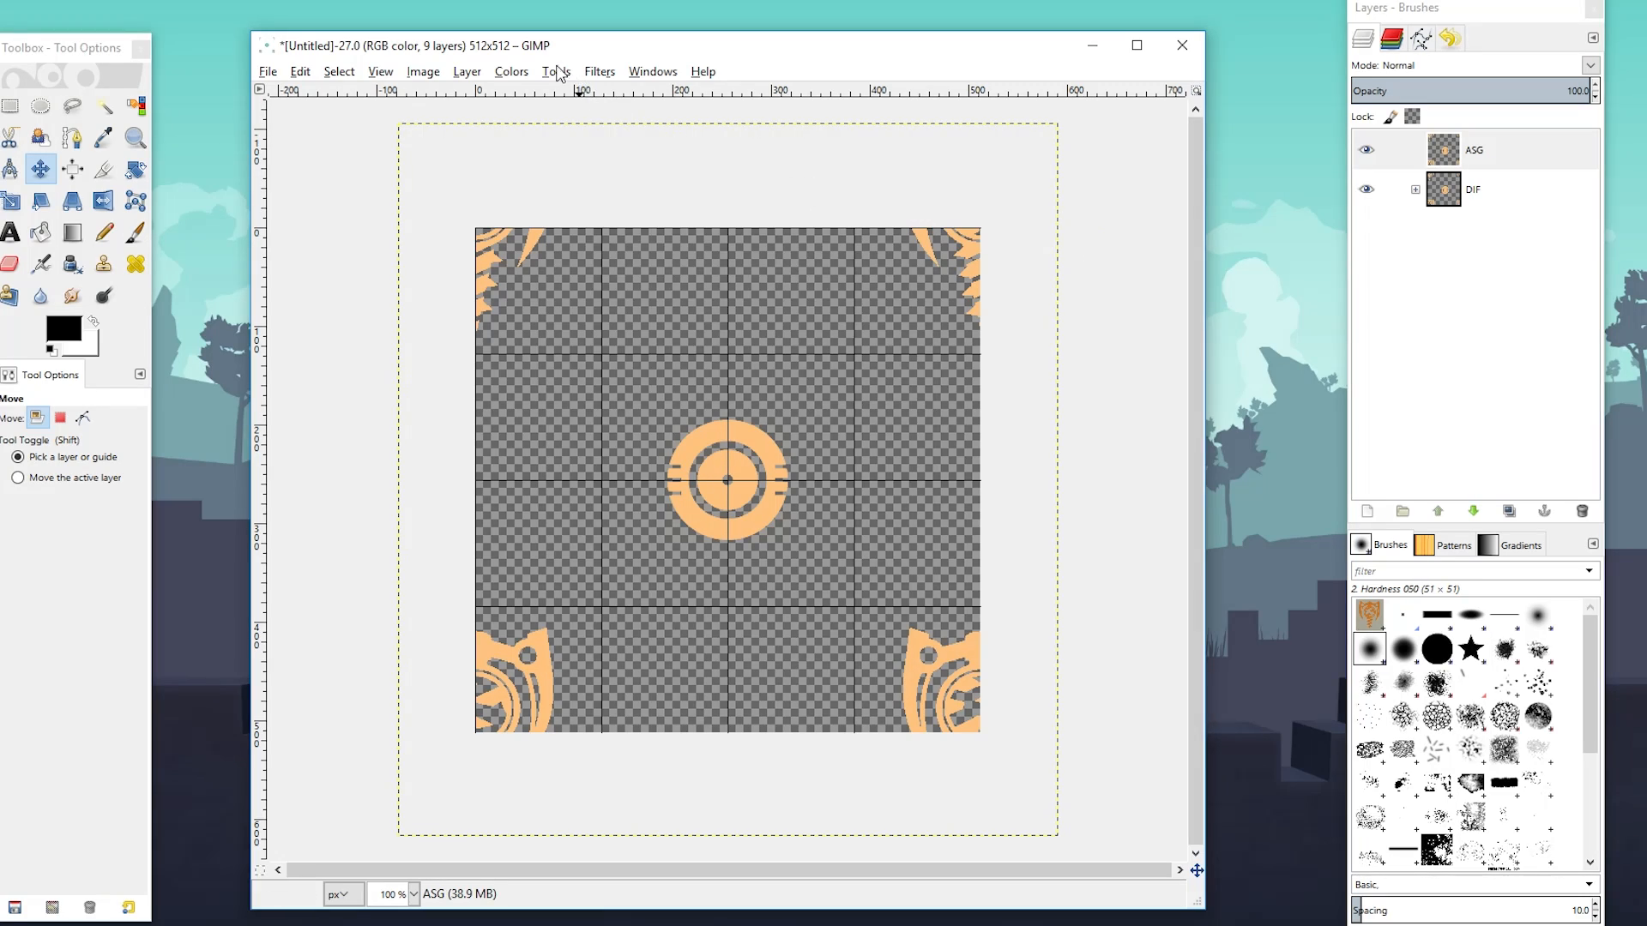
{"action": "left_click", "coordinate": [469, 72]}
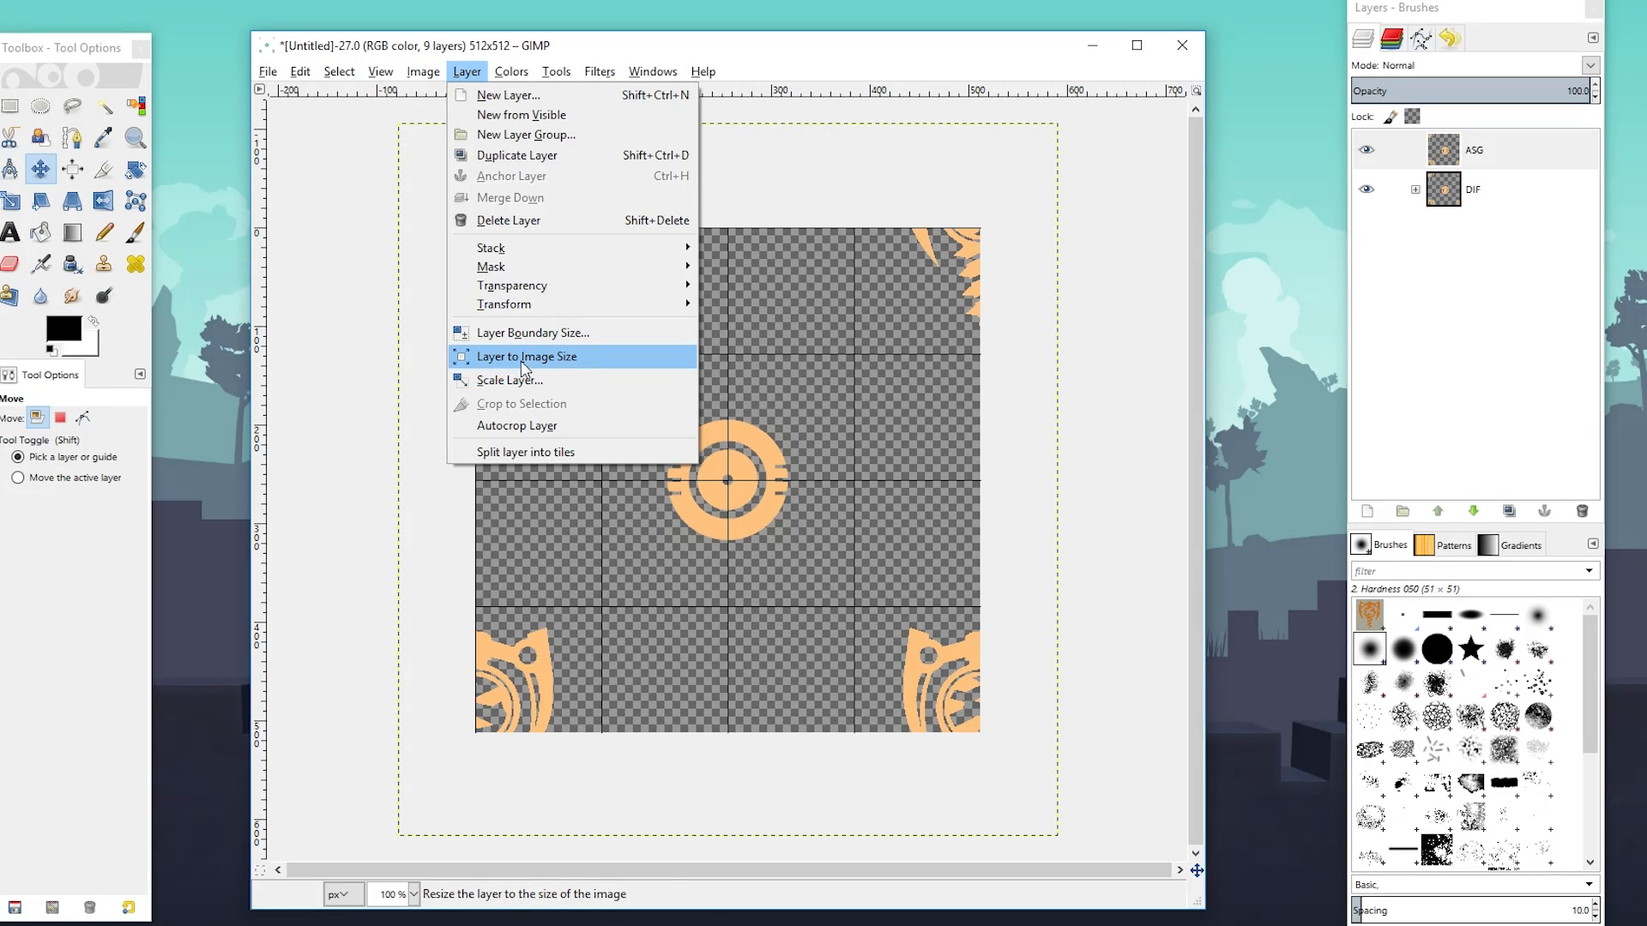
{"action": "left_click", "coordinate": [562, 359]}
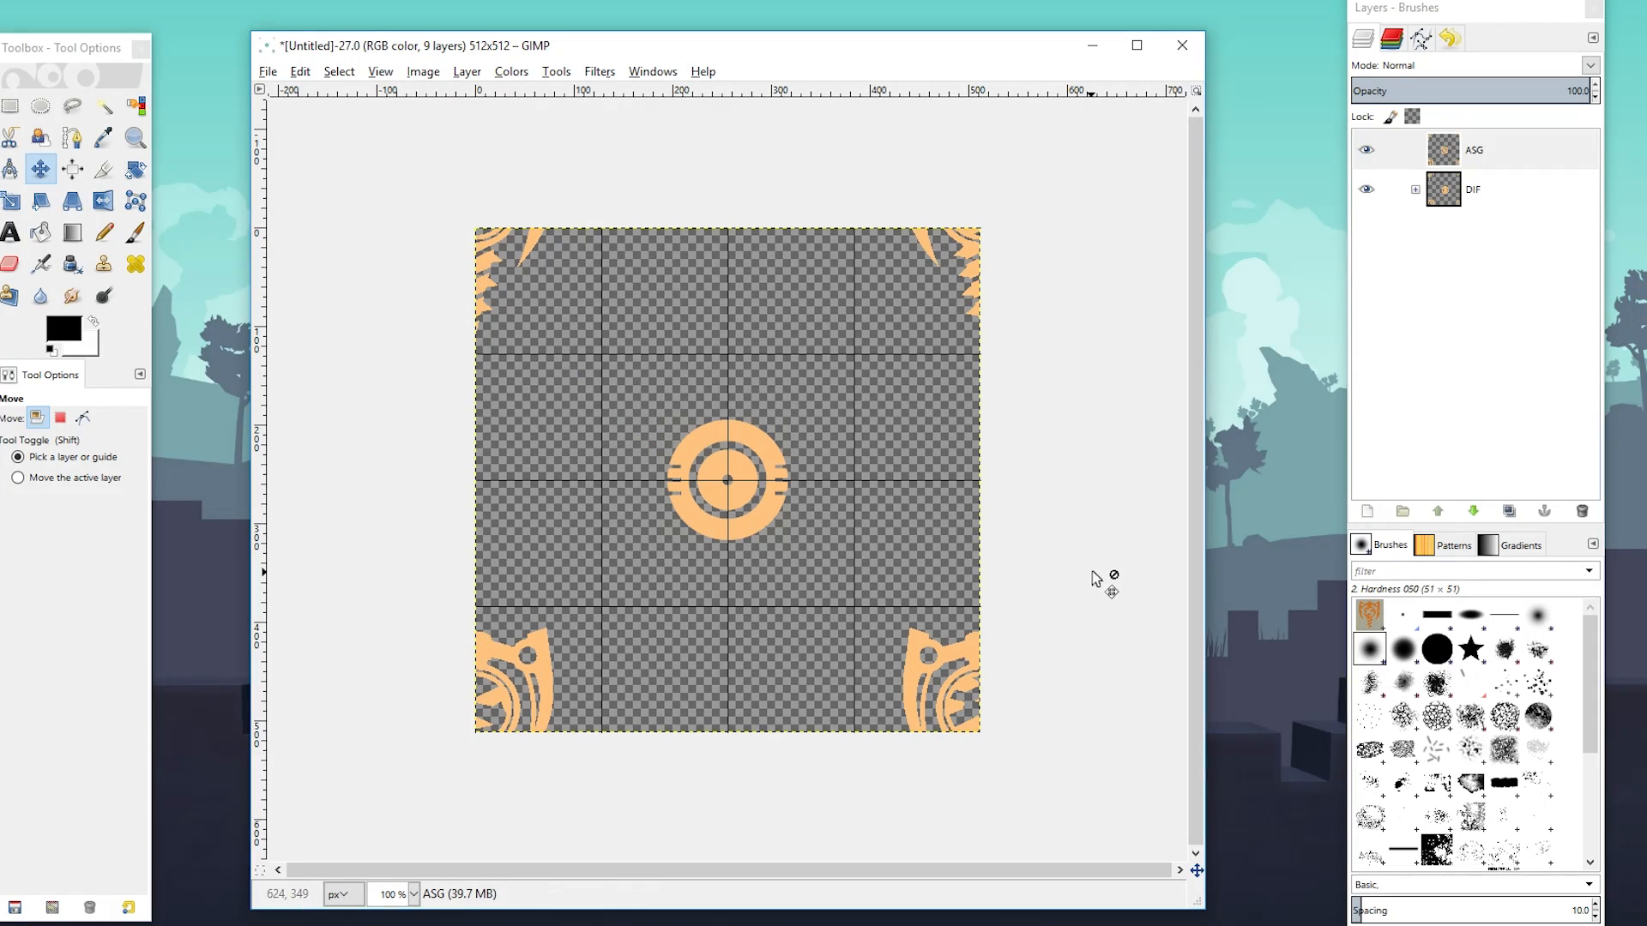
Add a transparent 512 × 512 px layer and place it between the ASG layer and the DIF group
{"action": "left_click", "coordinate": [1456, 148]}
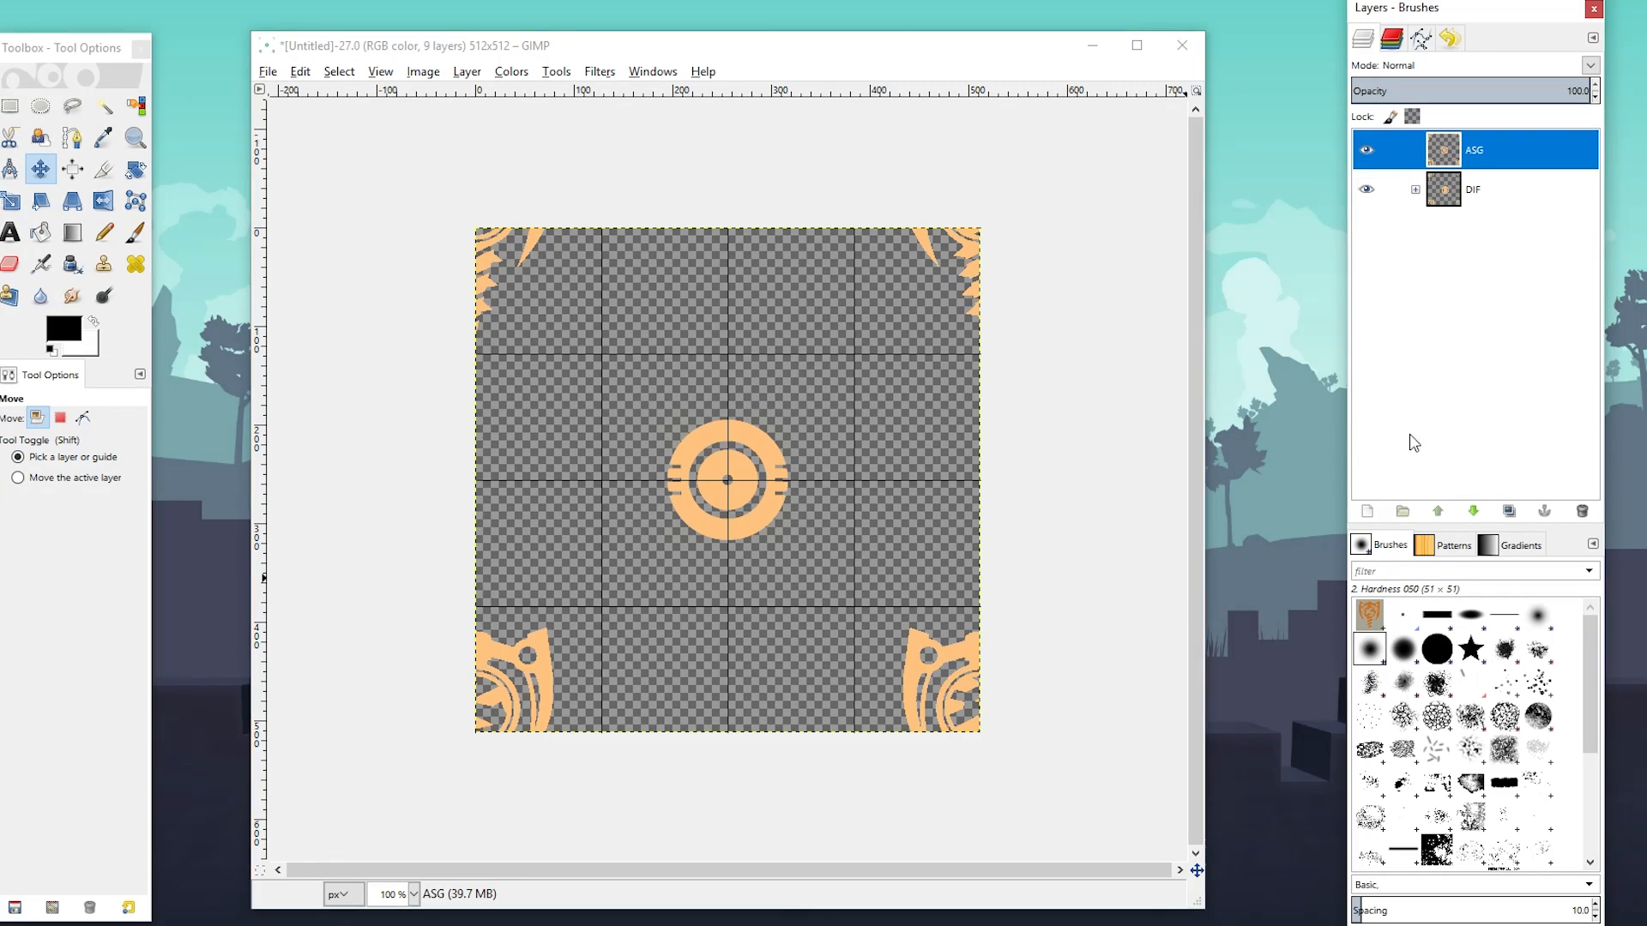
{"action": "left_click", "coordinate": [1367, 511]}
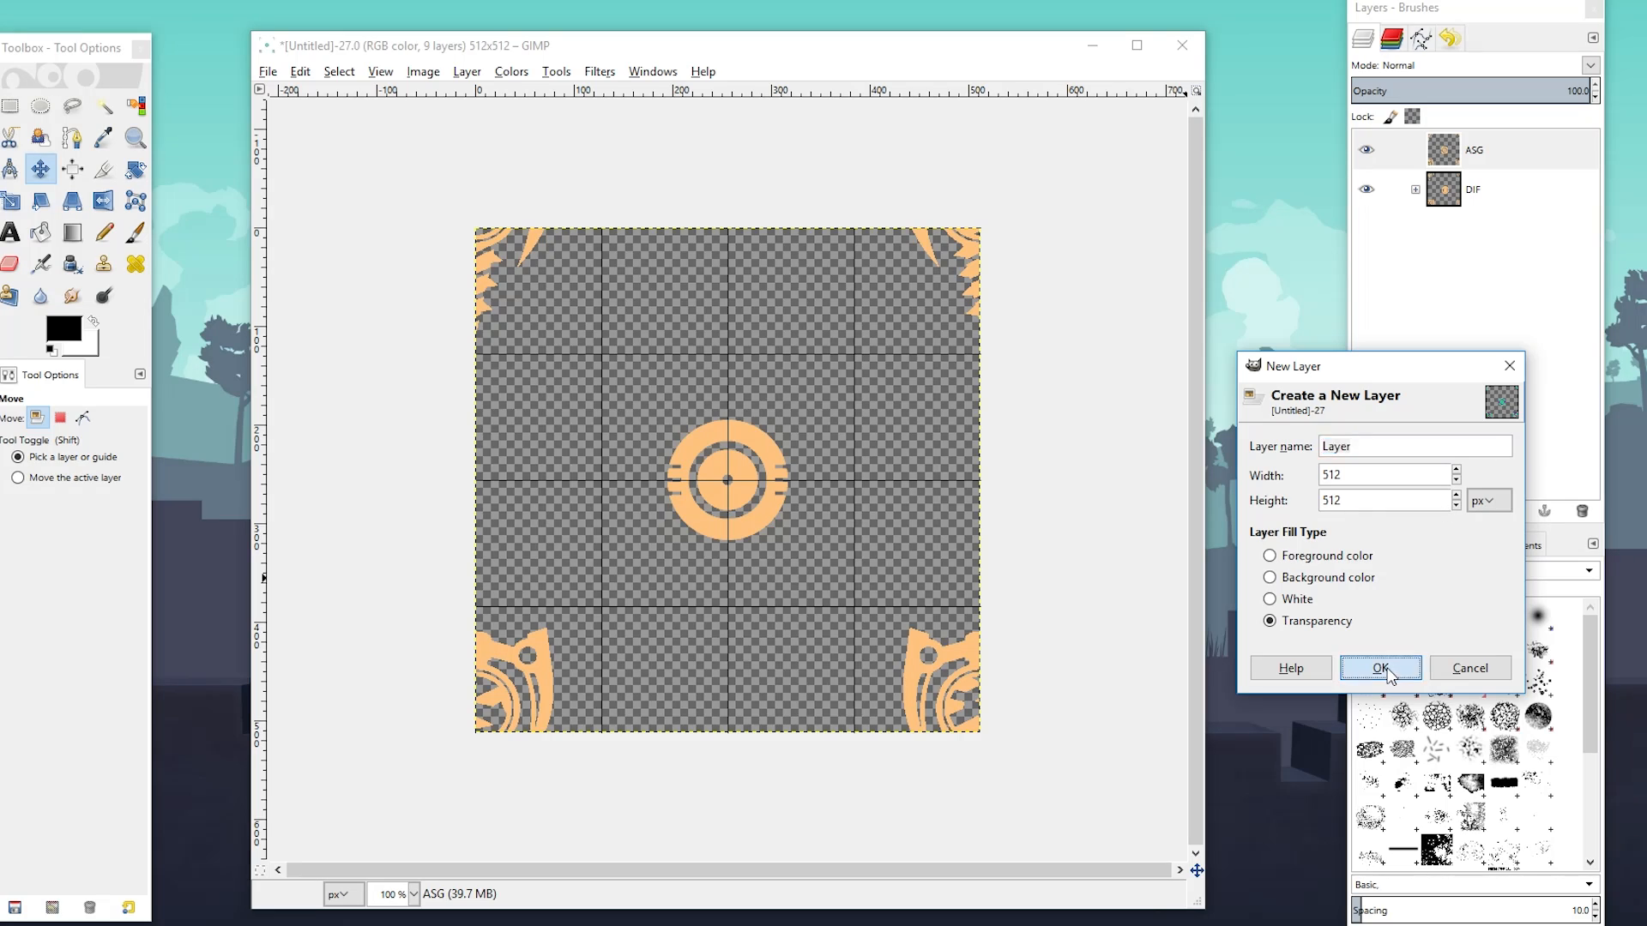
{"action": "left_click", "coordinate": [1380, 667]}
{"action": "left_click_drag", "start_coordinate": [1461, 149], "coordinate": [1463, 215]}
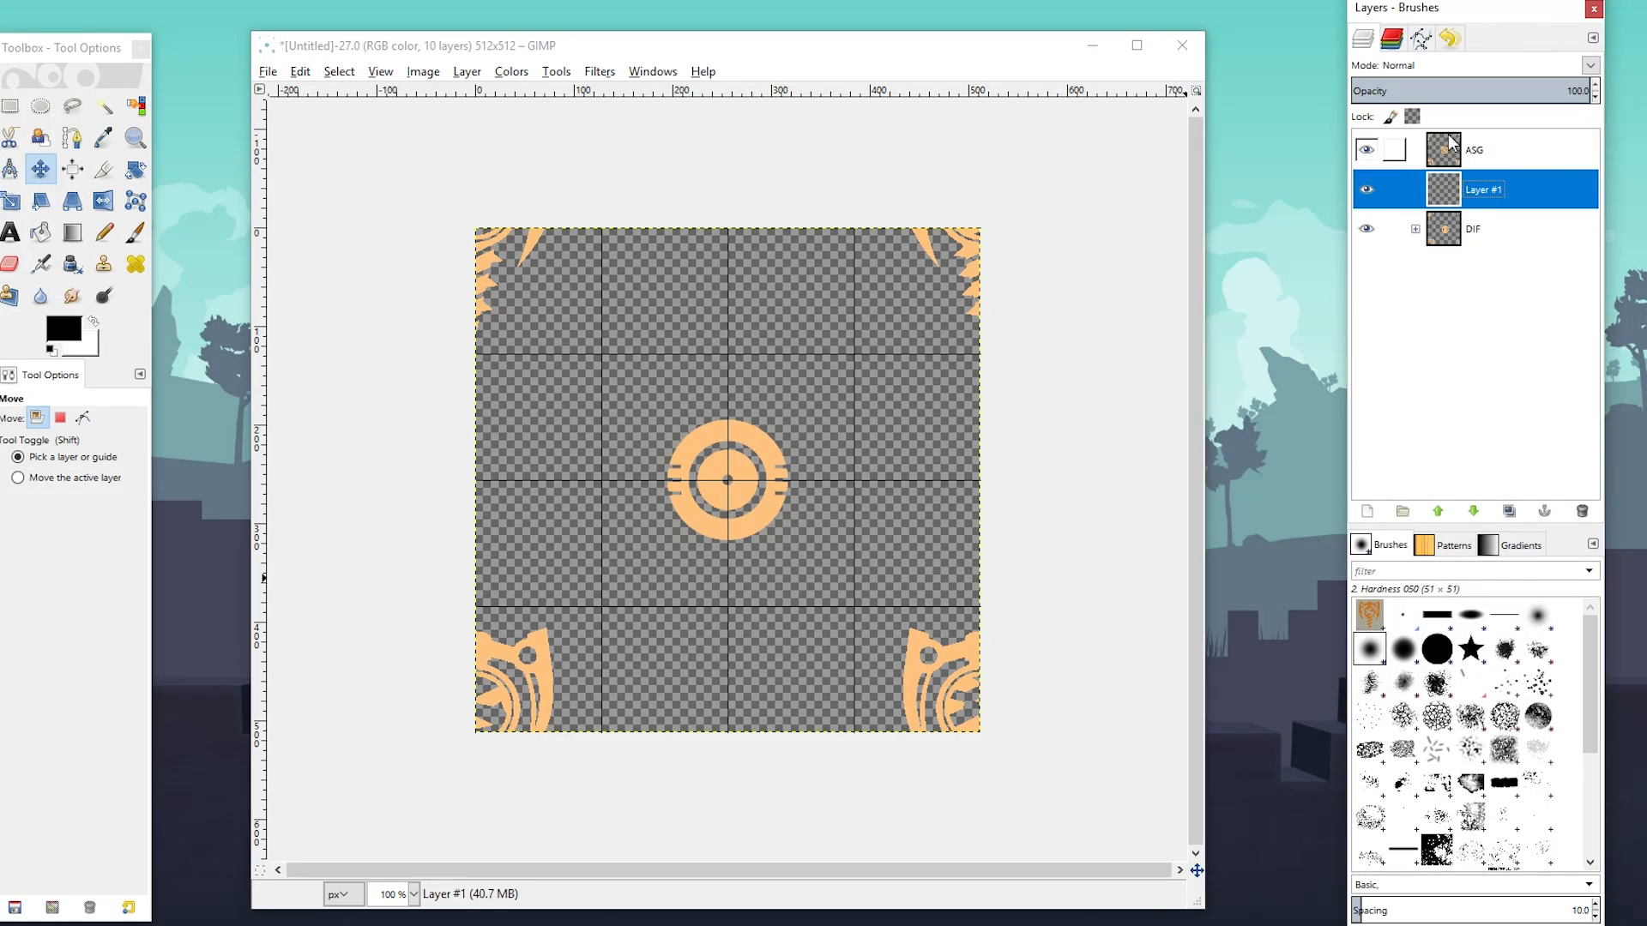
Set the foreground colour to green 008000 and bucket-fill the new layer with it
{"action": "key", "text": "r"}
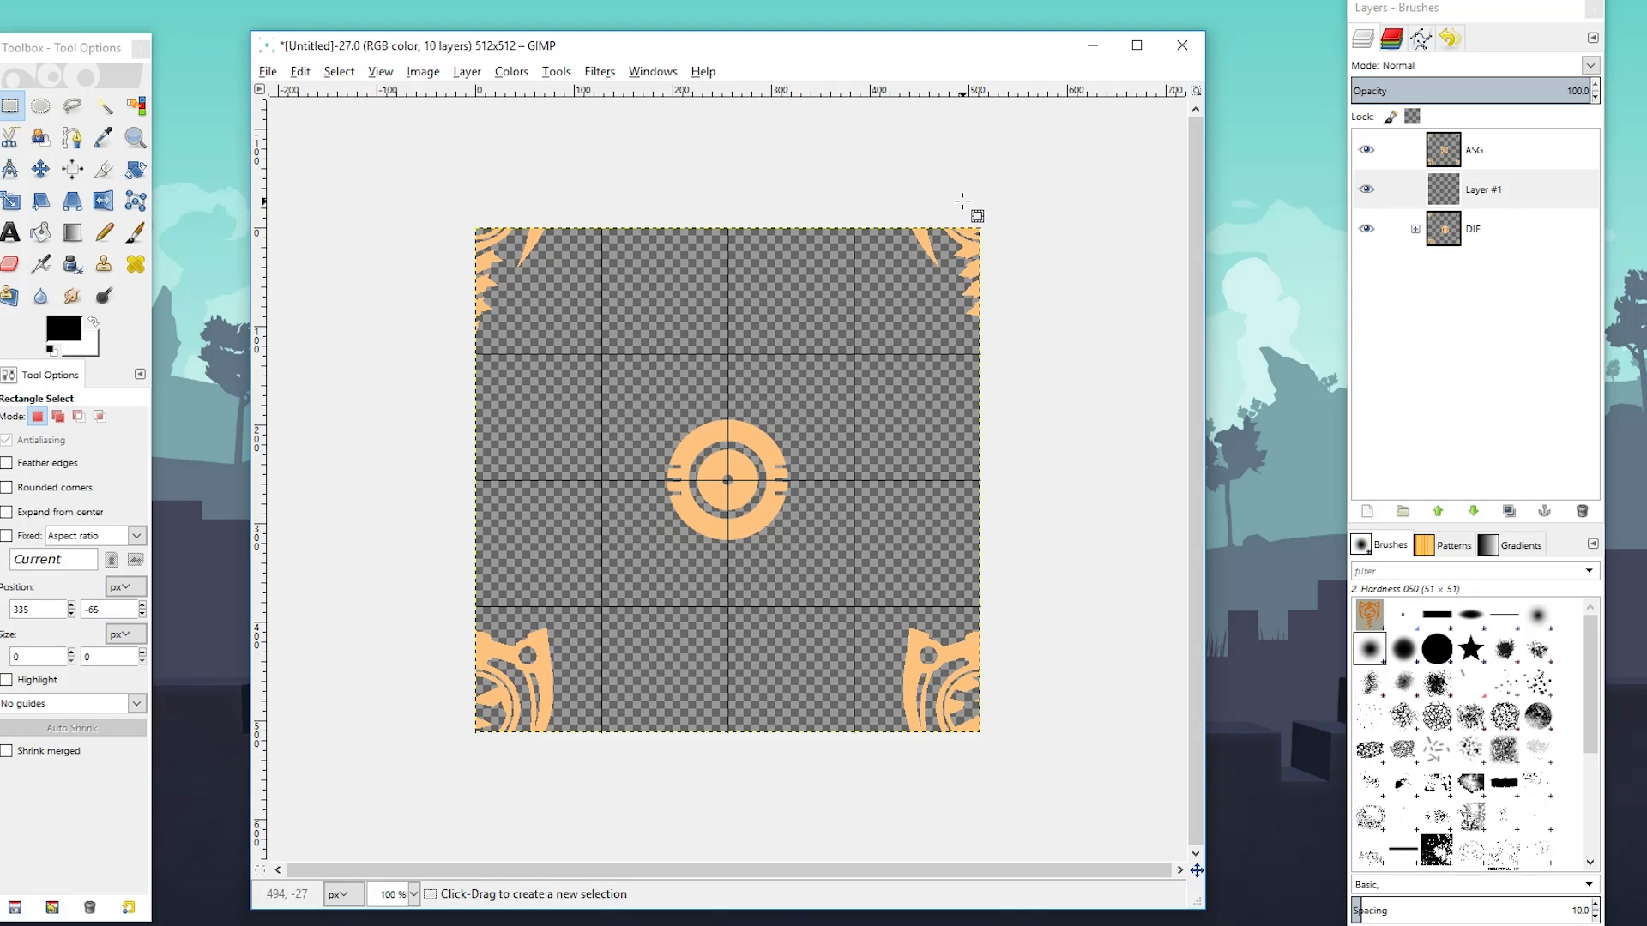
{"action": "left_click", "coordinate": [50, 235]}
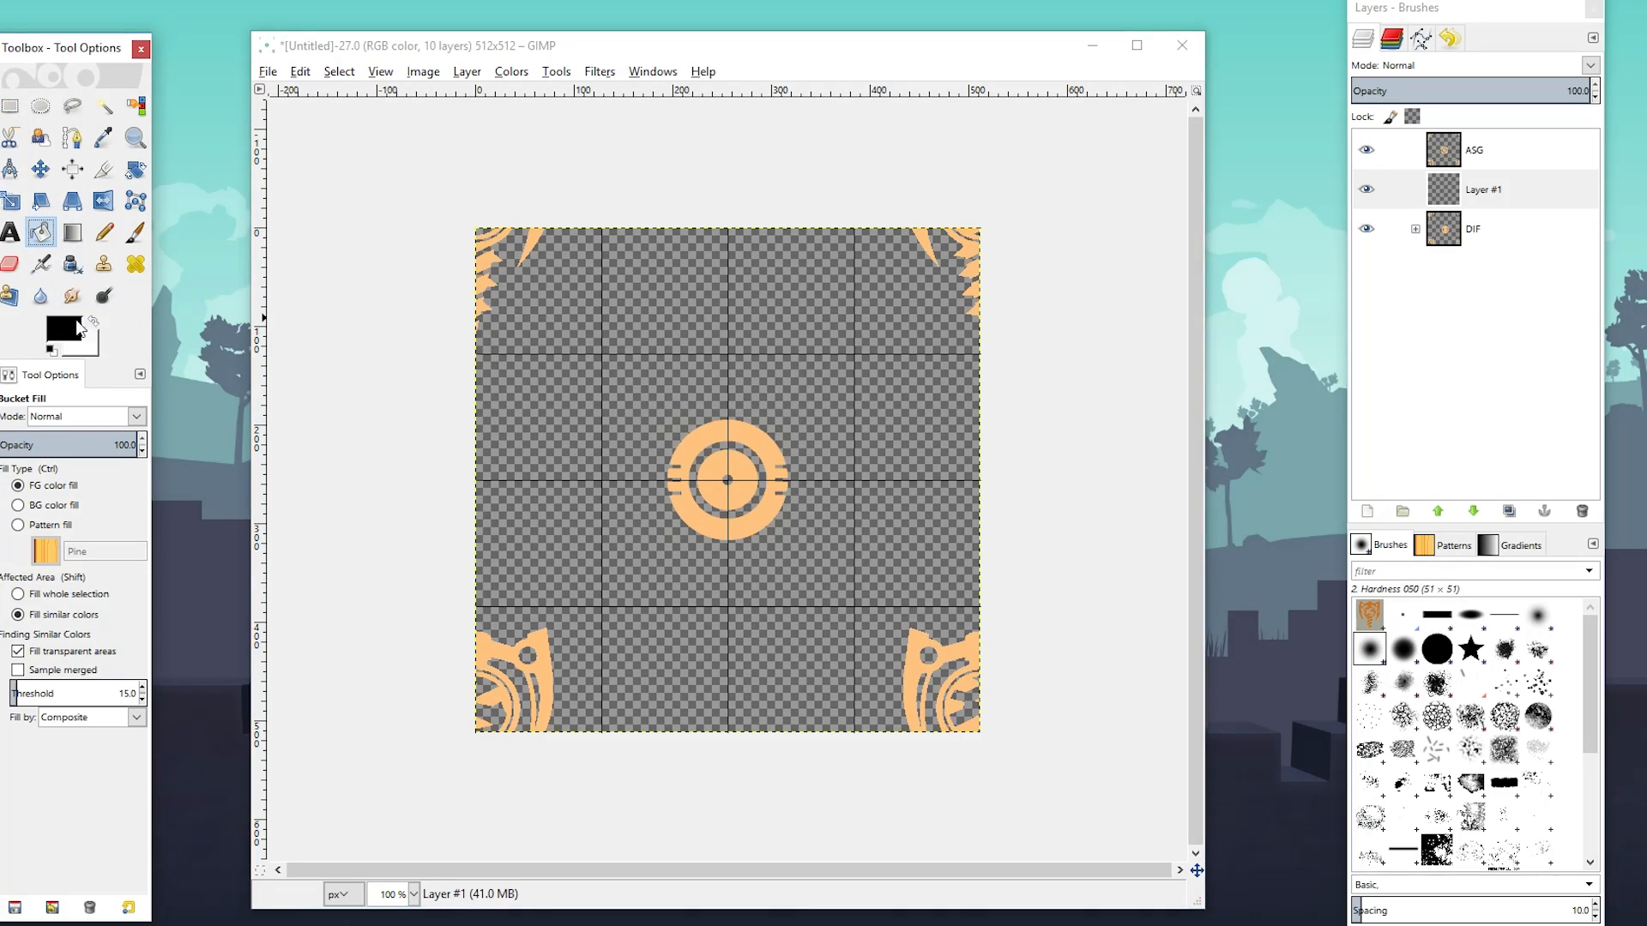
{"action": "left_click", "coordinate": [68, 330]}
{"action": "left_click_drag", "start_coordinate": [1261, 403], "coordinate": [1276, 415]}
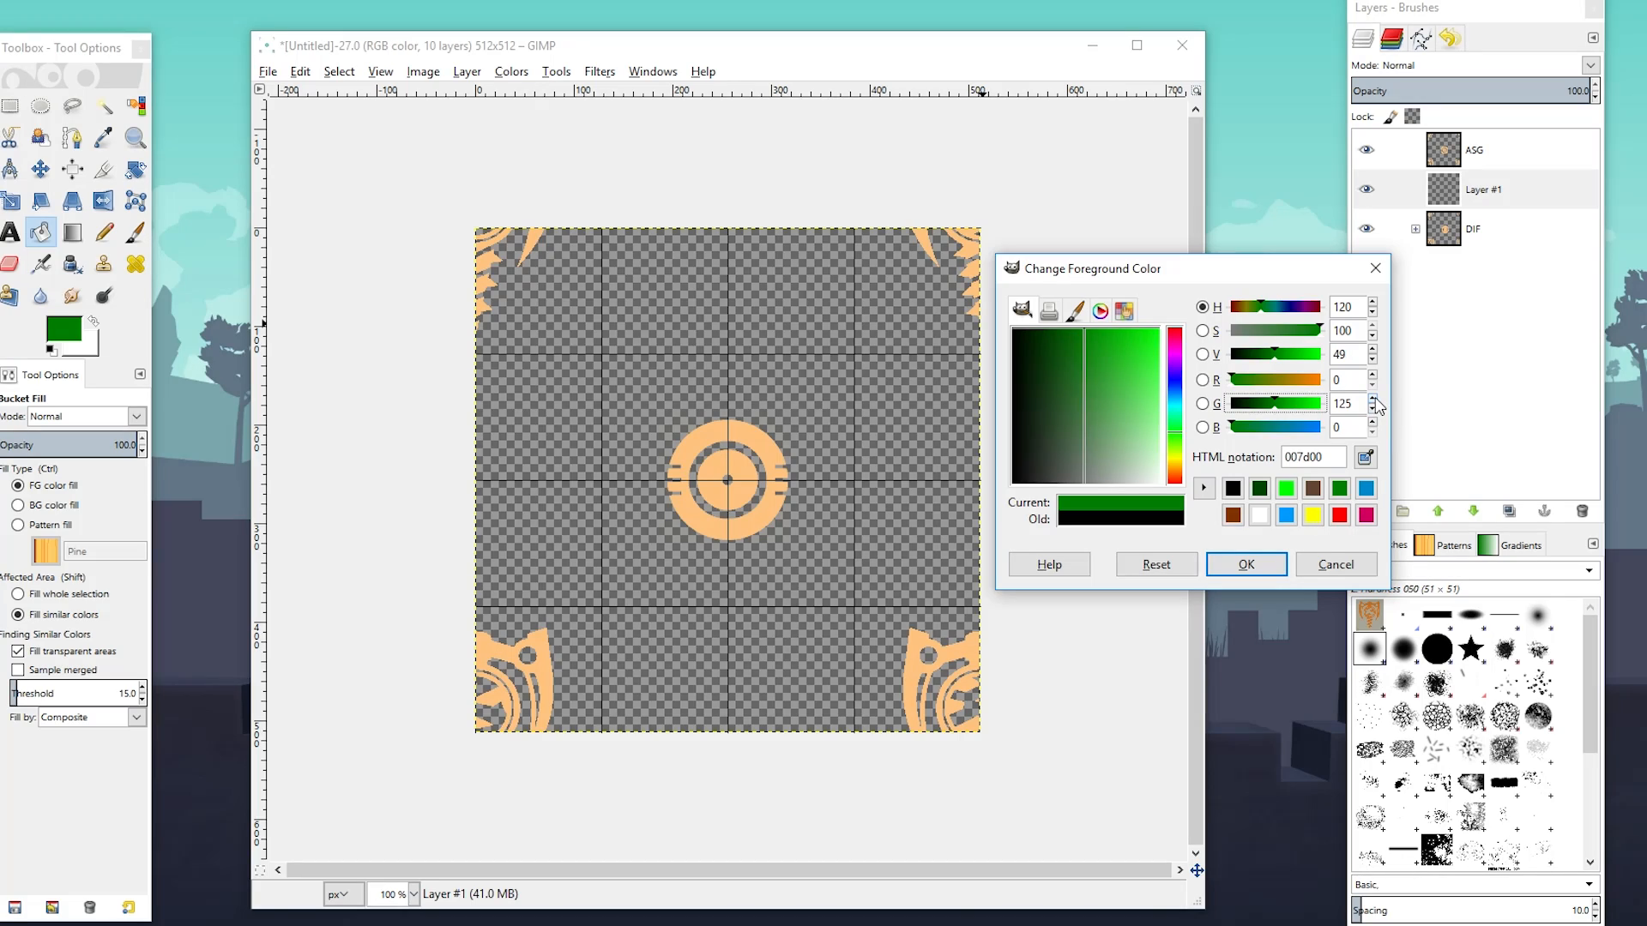
{"action": "left_click", "coordinate": [1374, 399]}
{"action": "left_click", "coordinate": [1375, 399]}
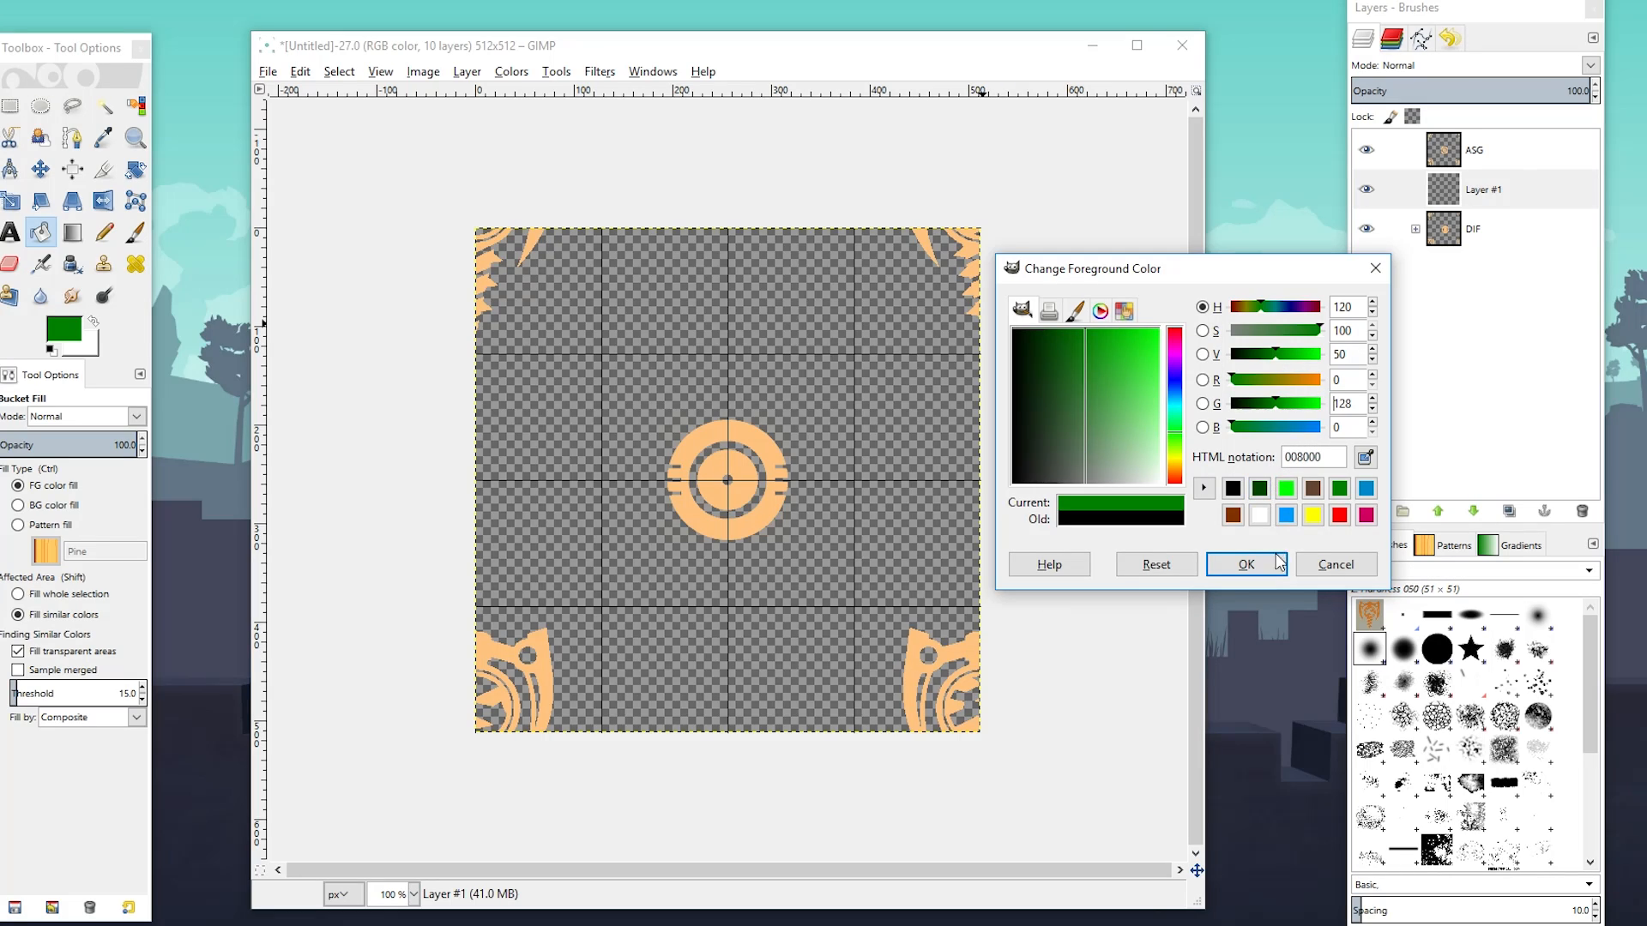
{"action": "left_click", "coordinate": [1246, 564]}
{"action": "left_click", "coordinate": [815, 448]}
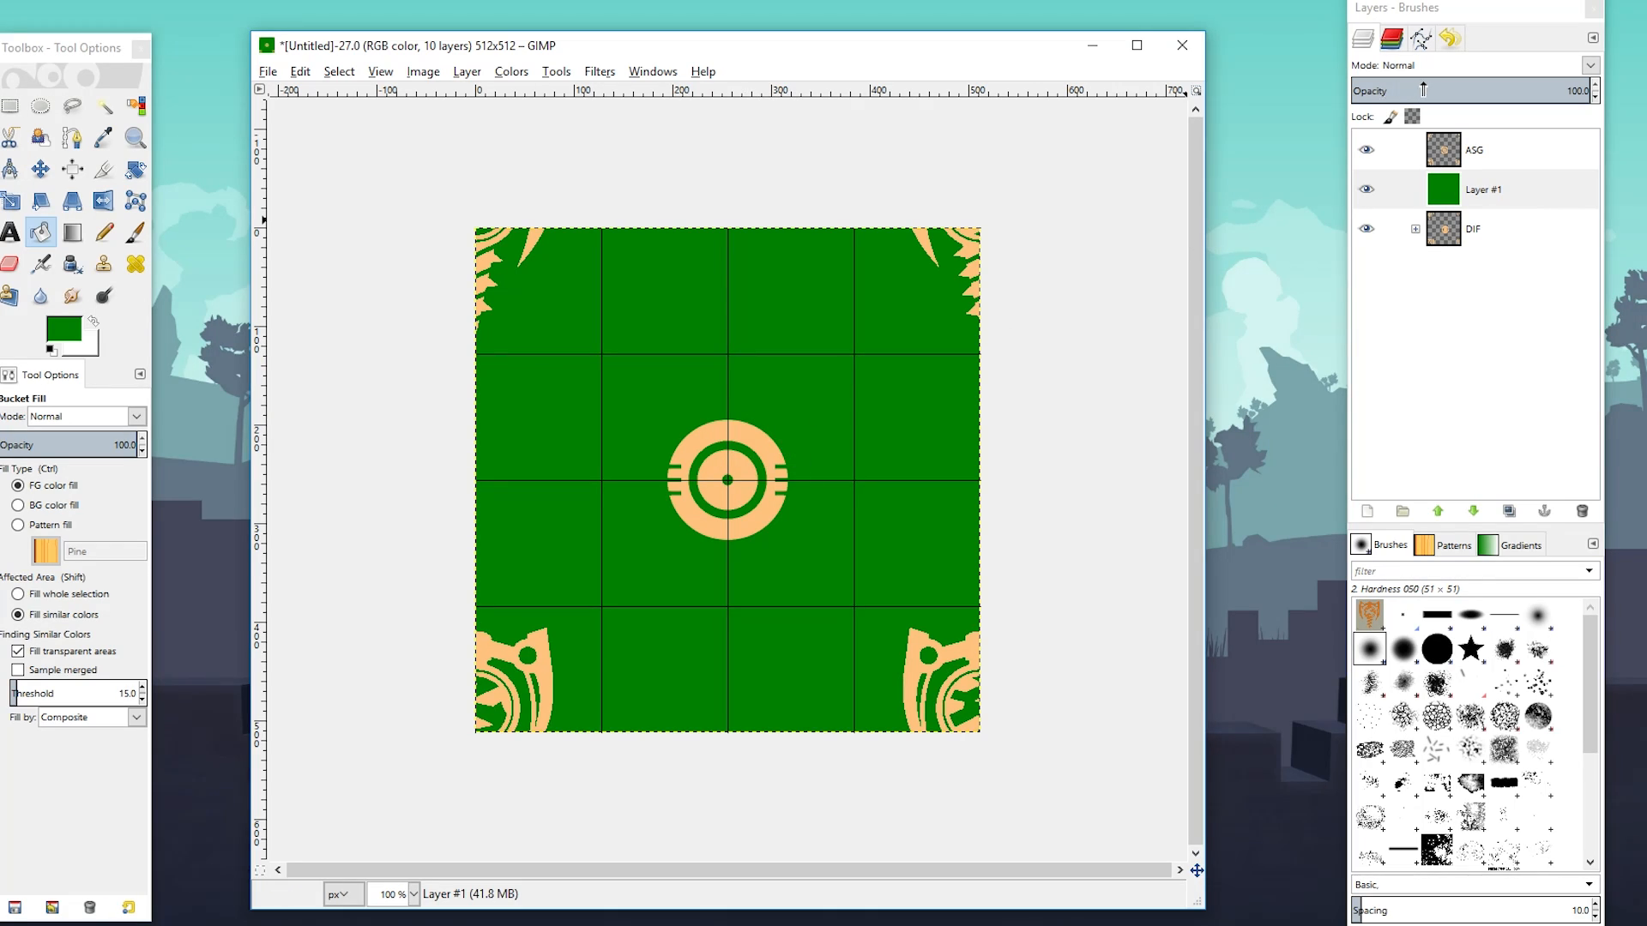
Set the green layer's opacity to 1
{"action": "double_click", "coordinate": [1582, 92]}
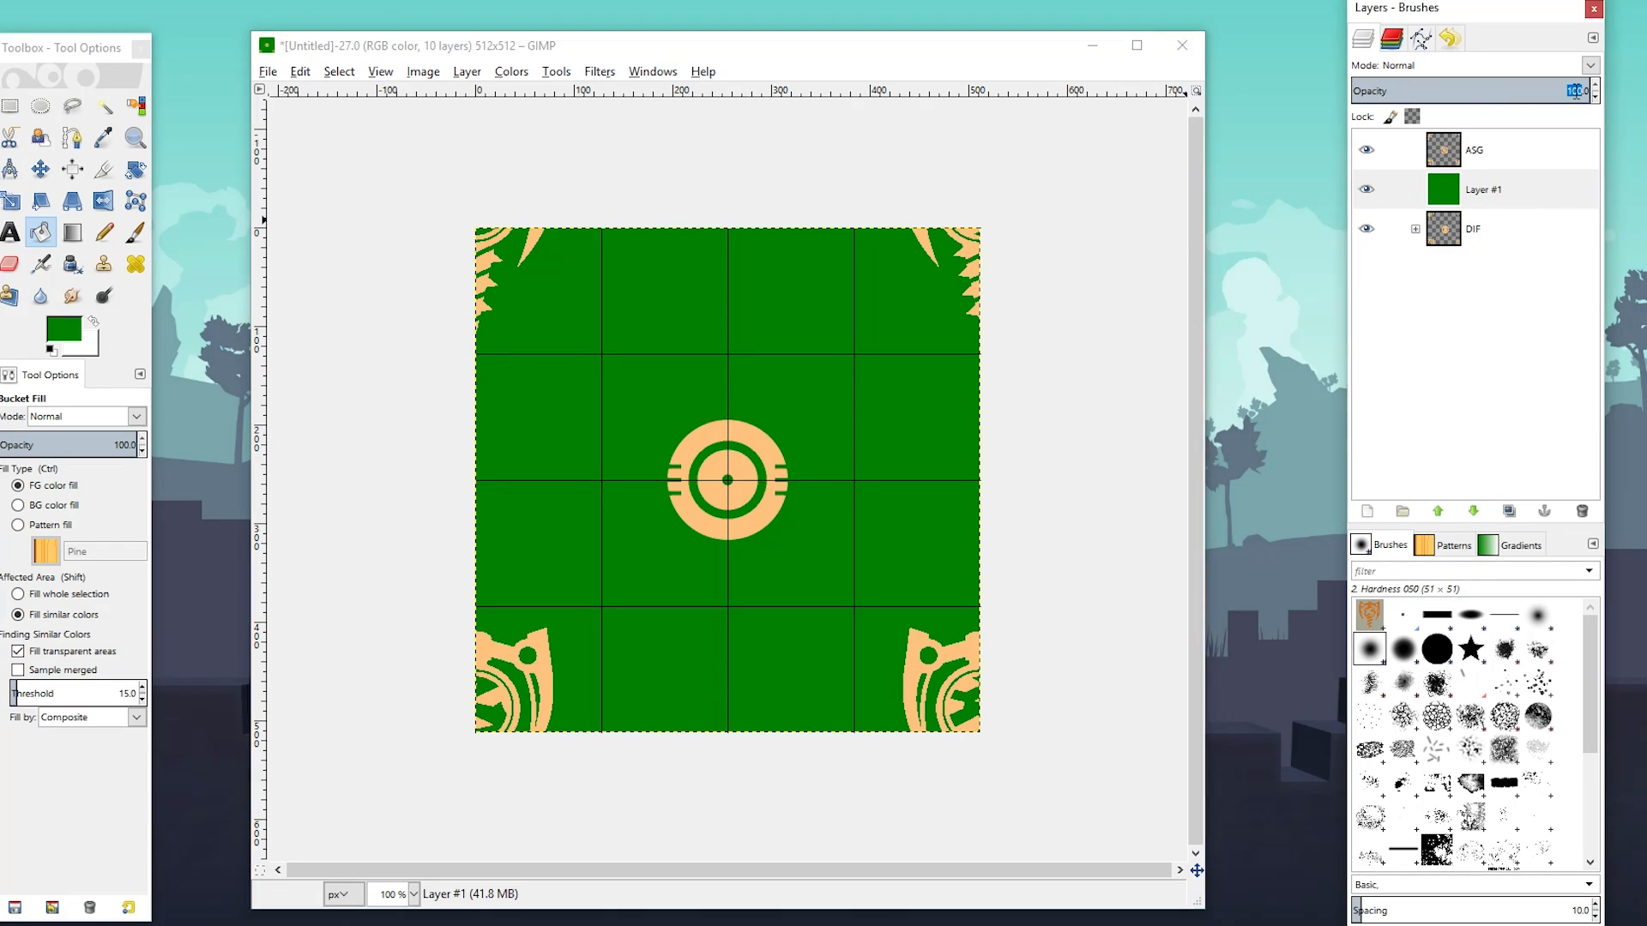
{"action": "left_click", "coordinate": [1578, 91]}
{"action": "type", "text": "1"}
{"action": "key", "text": "Return"}
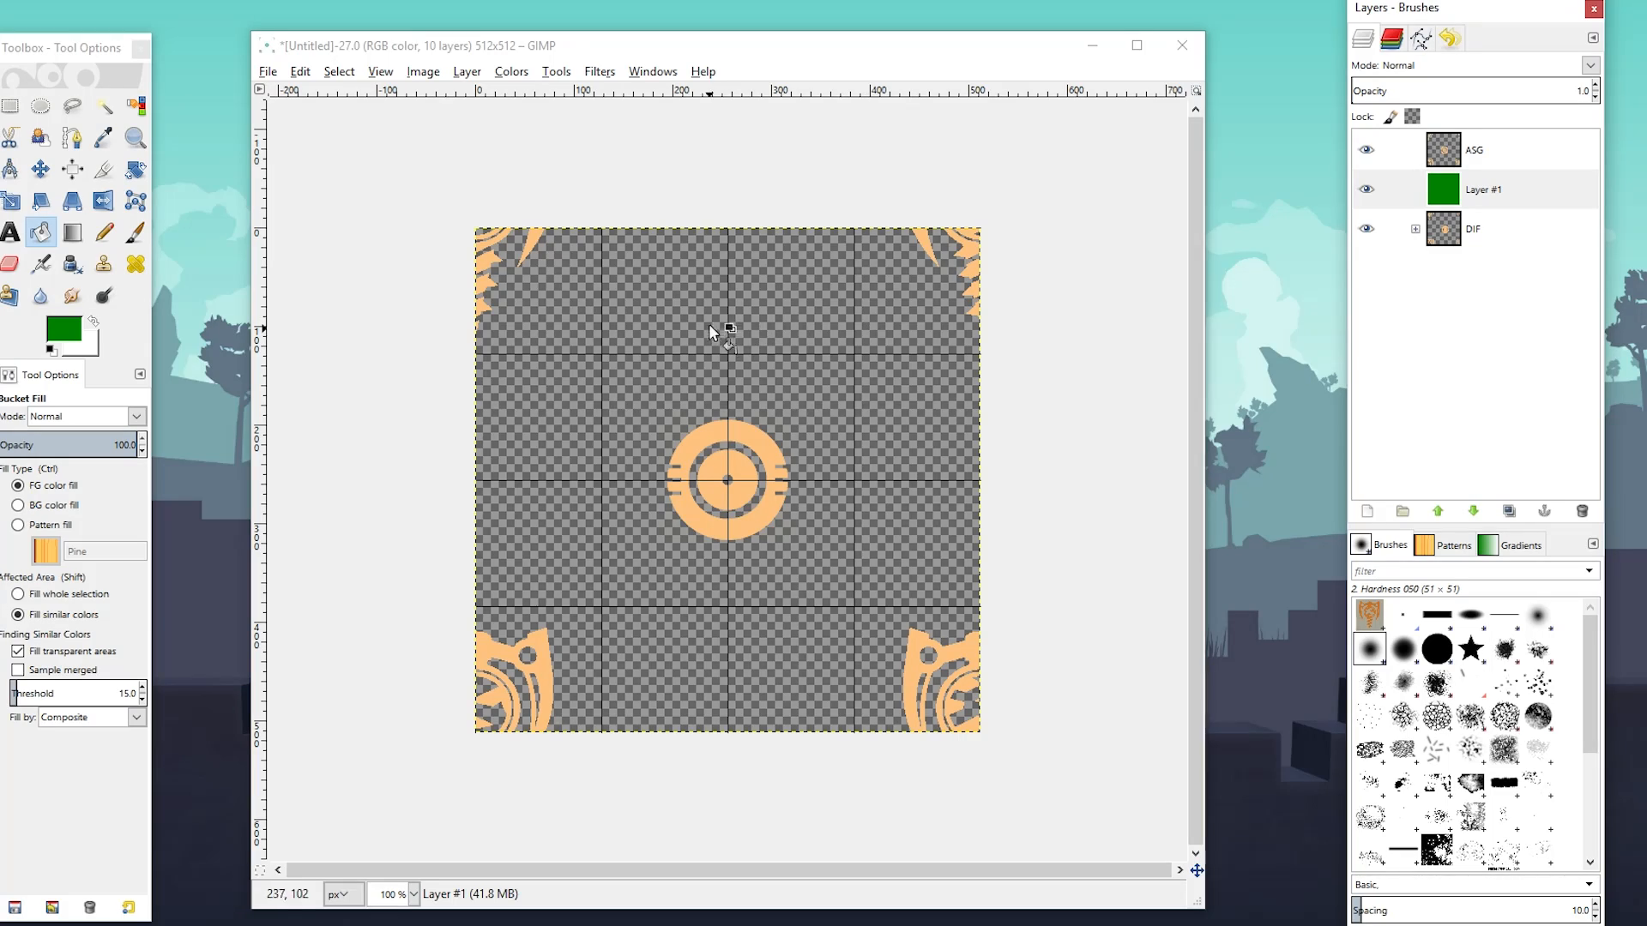
Select the ASG layer and try a Brightness-Contrast adjustment on it
{"action": "left_click", "coordinate": [1424, 161]}
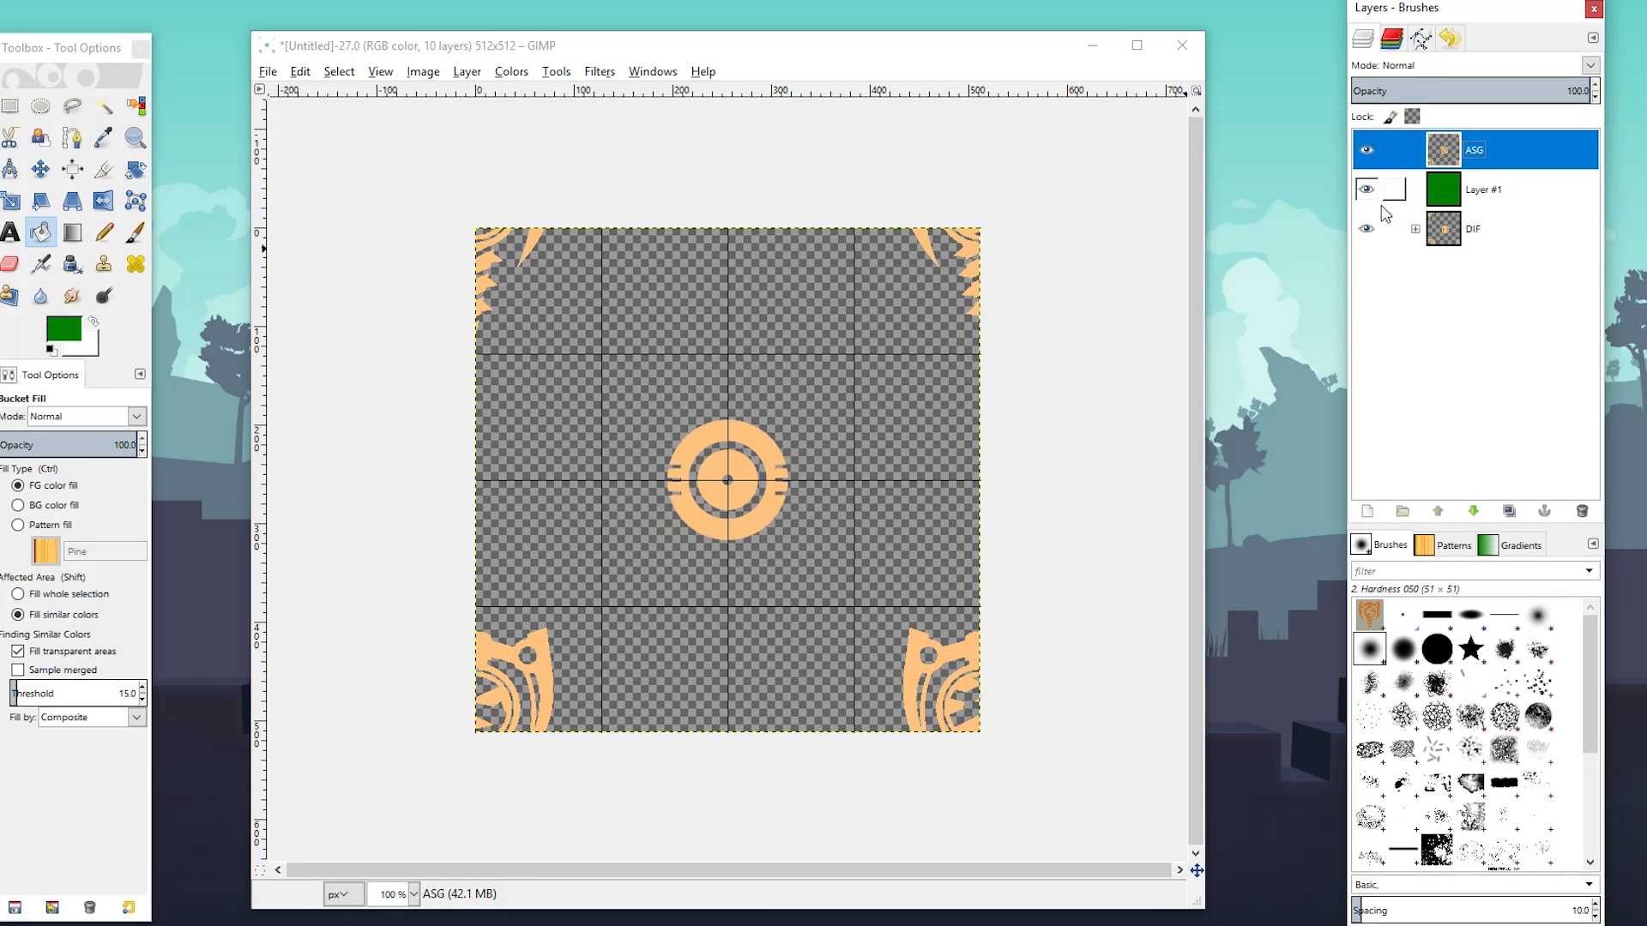
{"action": "left_click", "coordinate": [511, 71]}
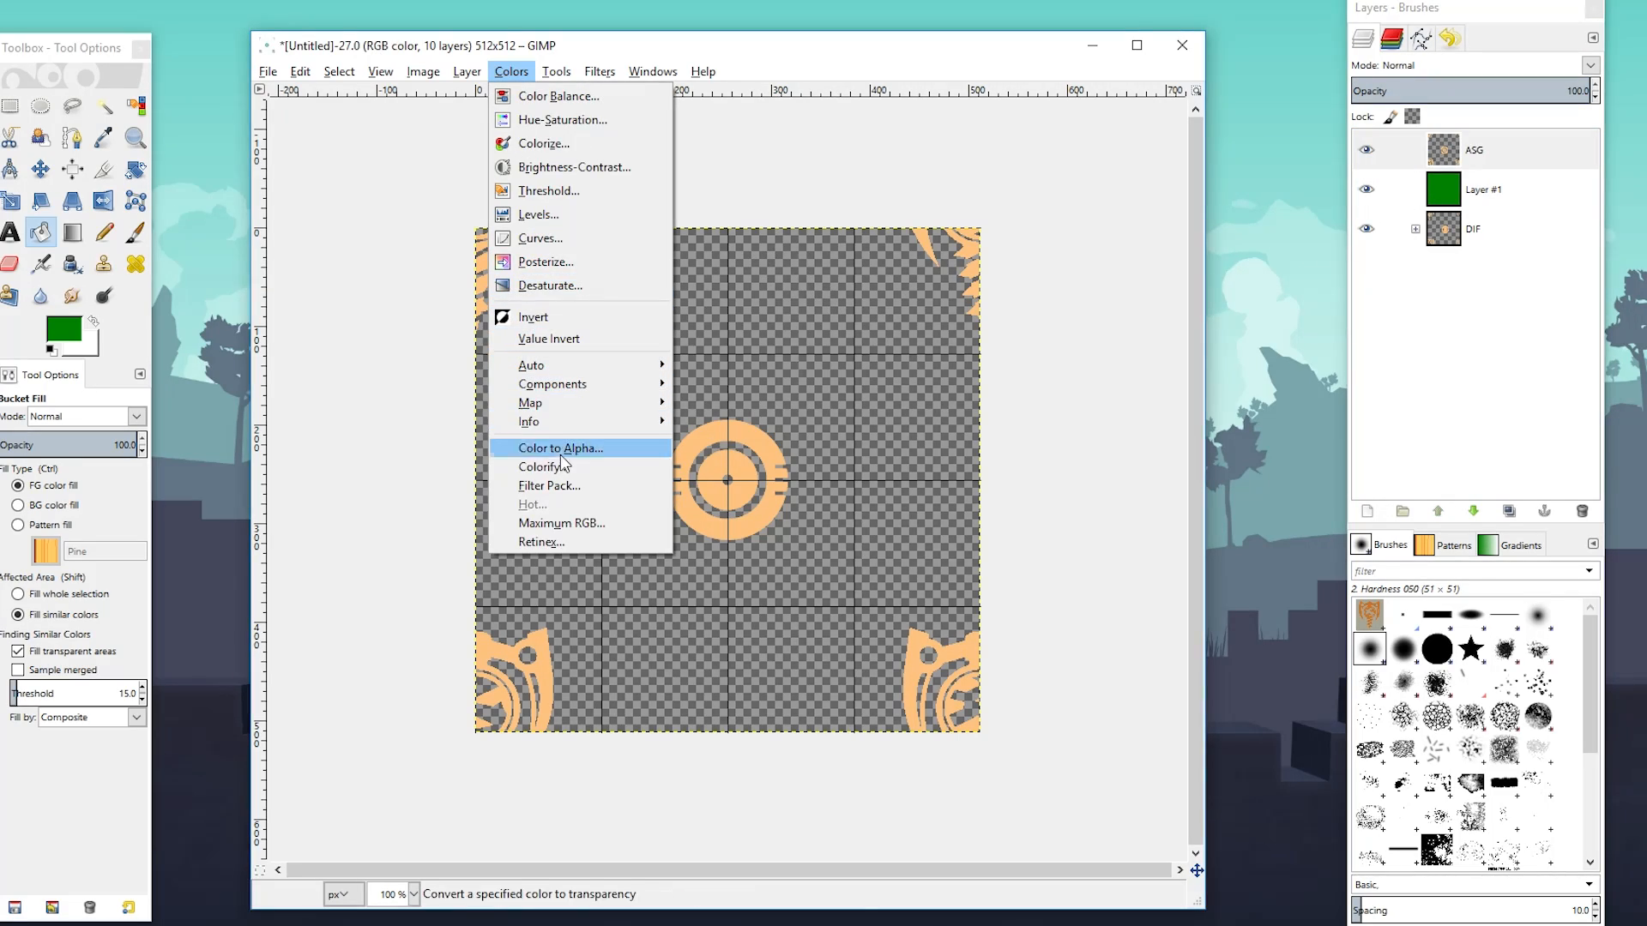
{"action": "left_click", "coordinate": [575, 168]}
{"action": "left_click", "coordinate": [1232, 434]}
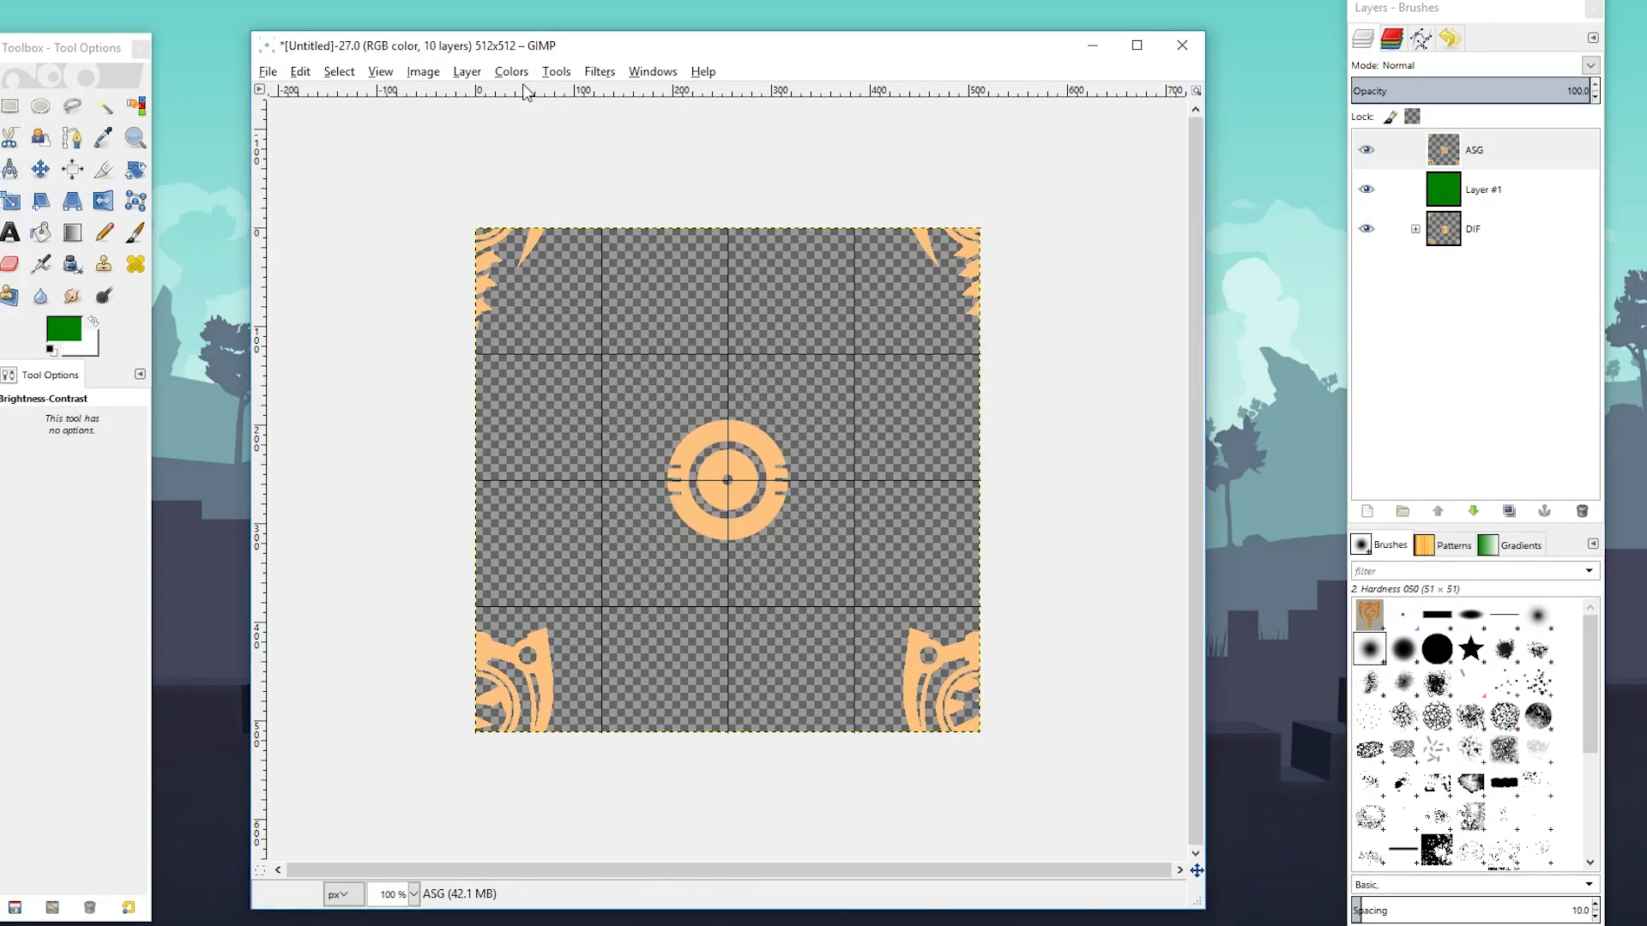
Desaturate and lighten the ASG layer with Hue-Saturation, using saturation -100 and lightness 100
{"action": "left_click", "coordinate": [508, 74]}
{"action": "left_click", "coordinate": [558, 120]}
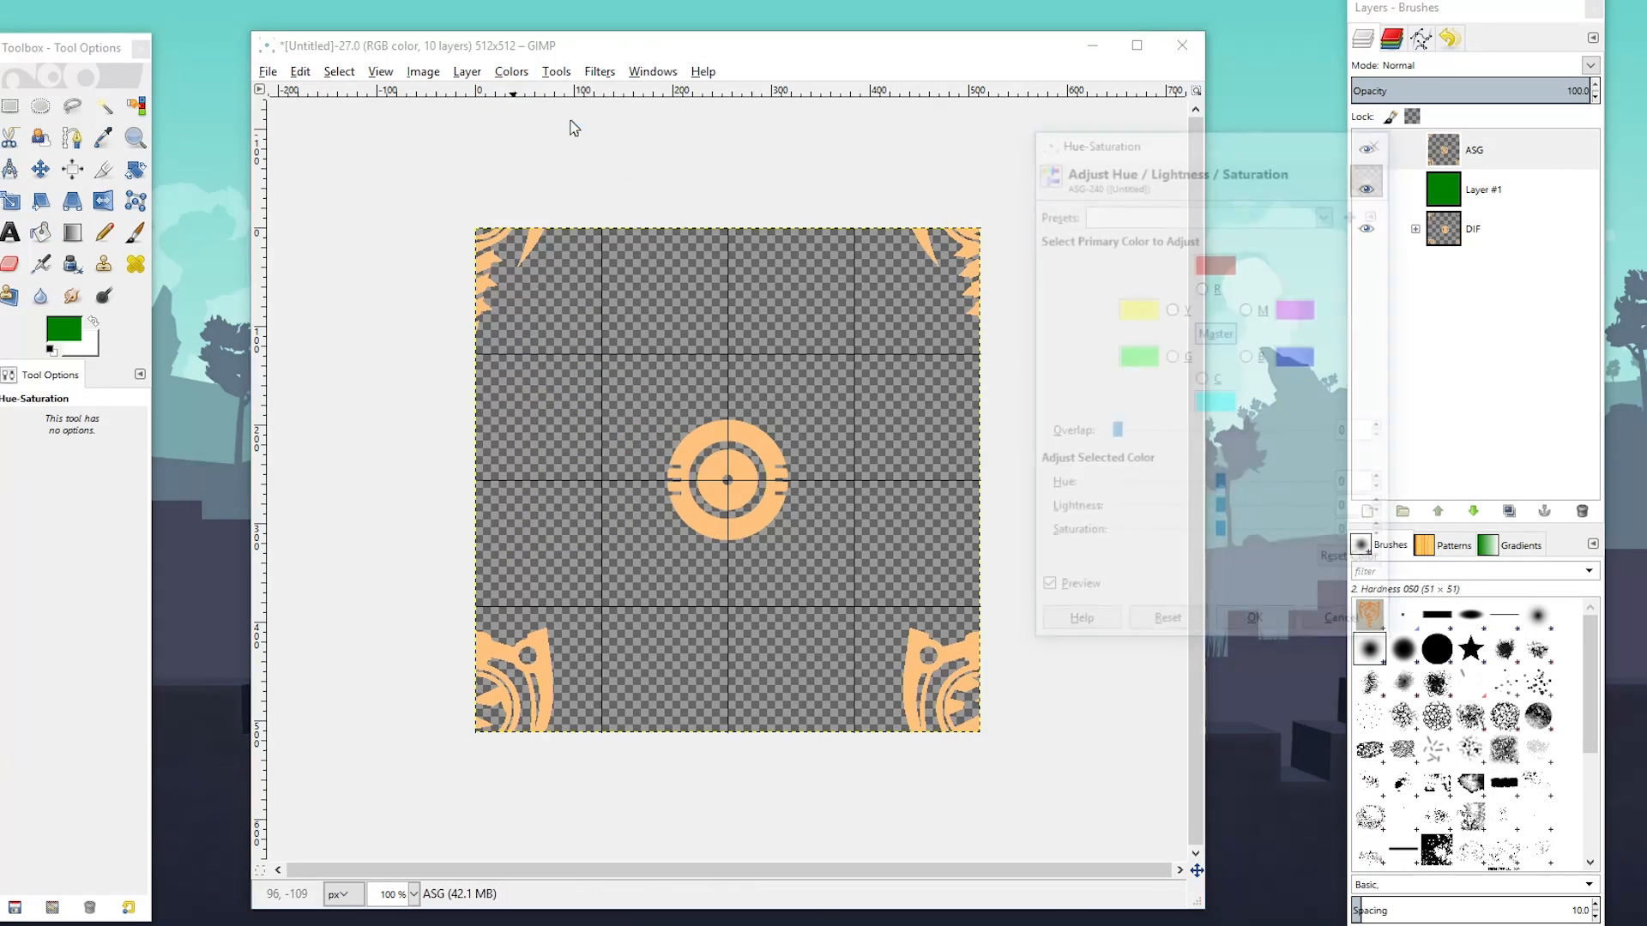
{"action": "left_click_drag", "start_coordinate": [1221, 534], "coordinate": [1008, 541]}
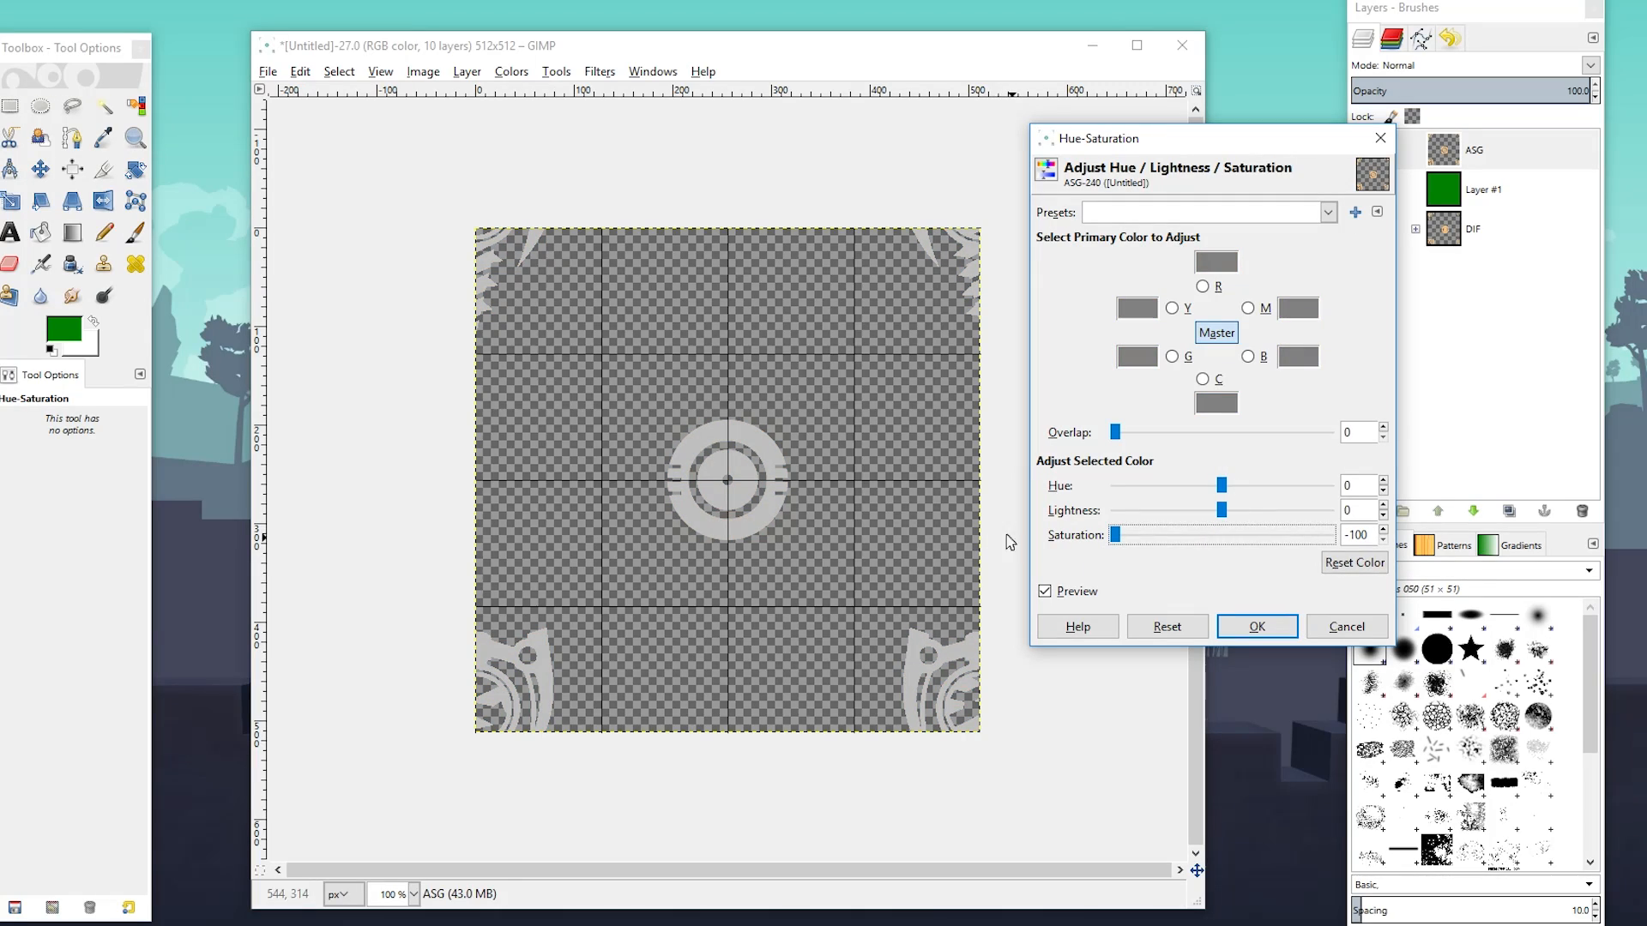
{"action": "left_click_drag", "start_coordinate": [1221, 510], "coordinate": [1407, 515]}
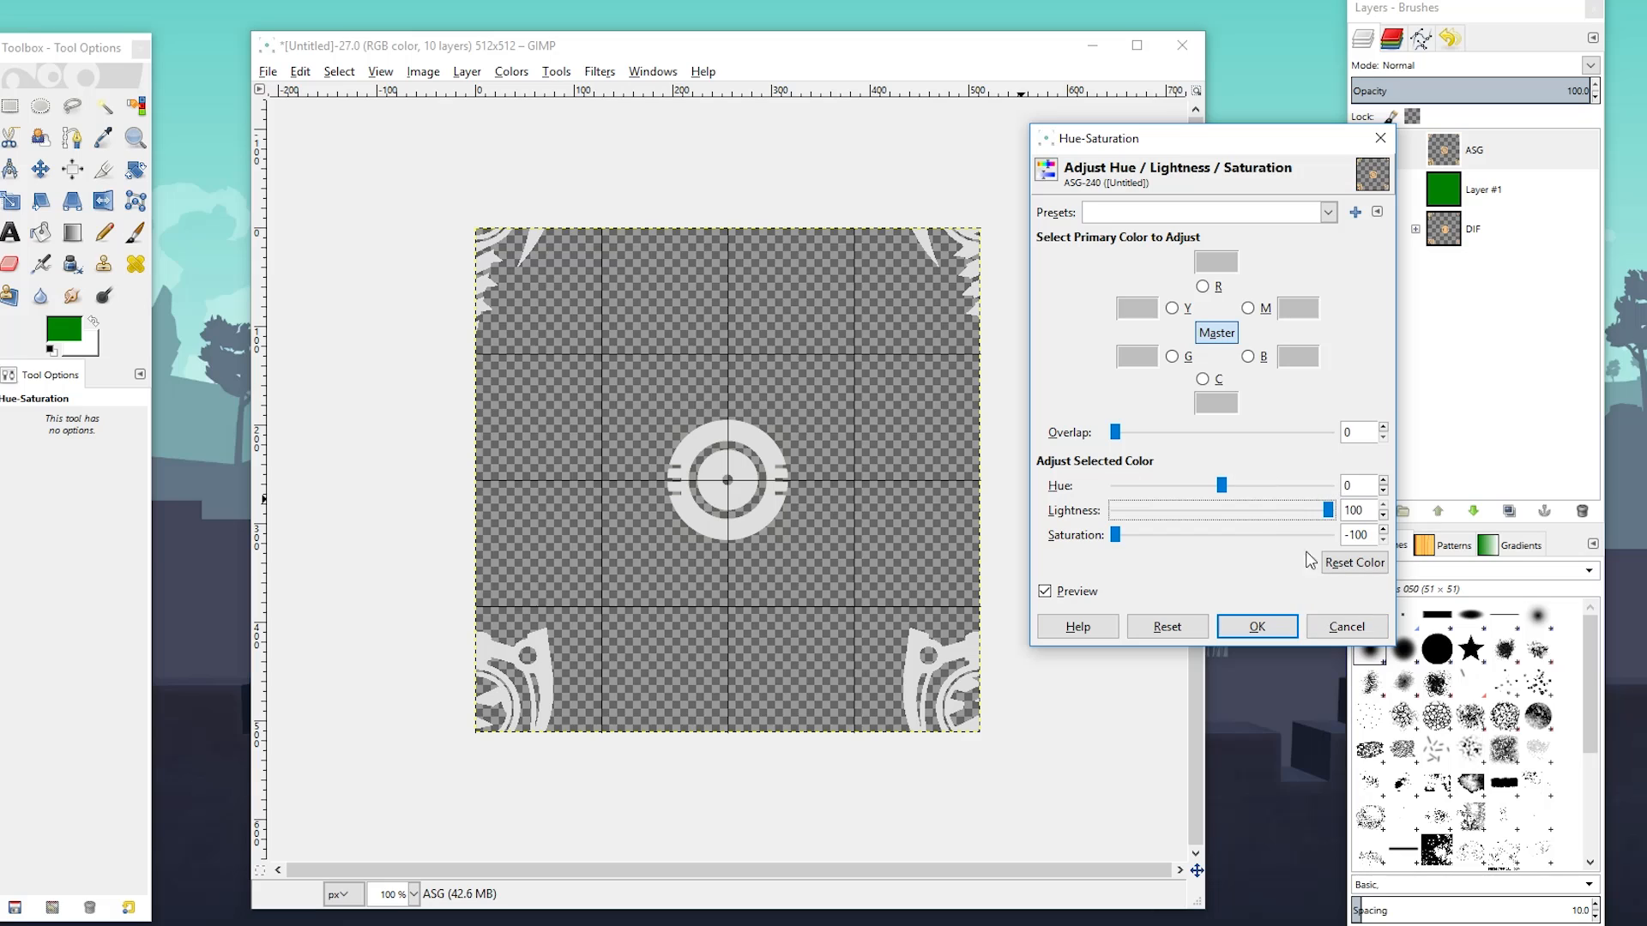
{"action": "left_click", "coordinate": [1257, 626]}
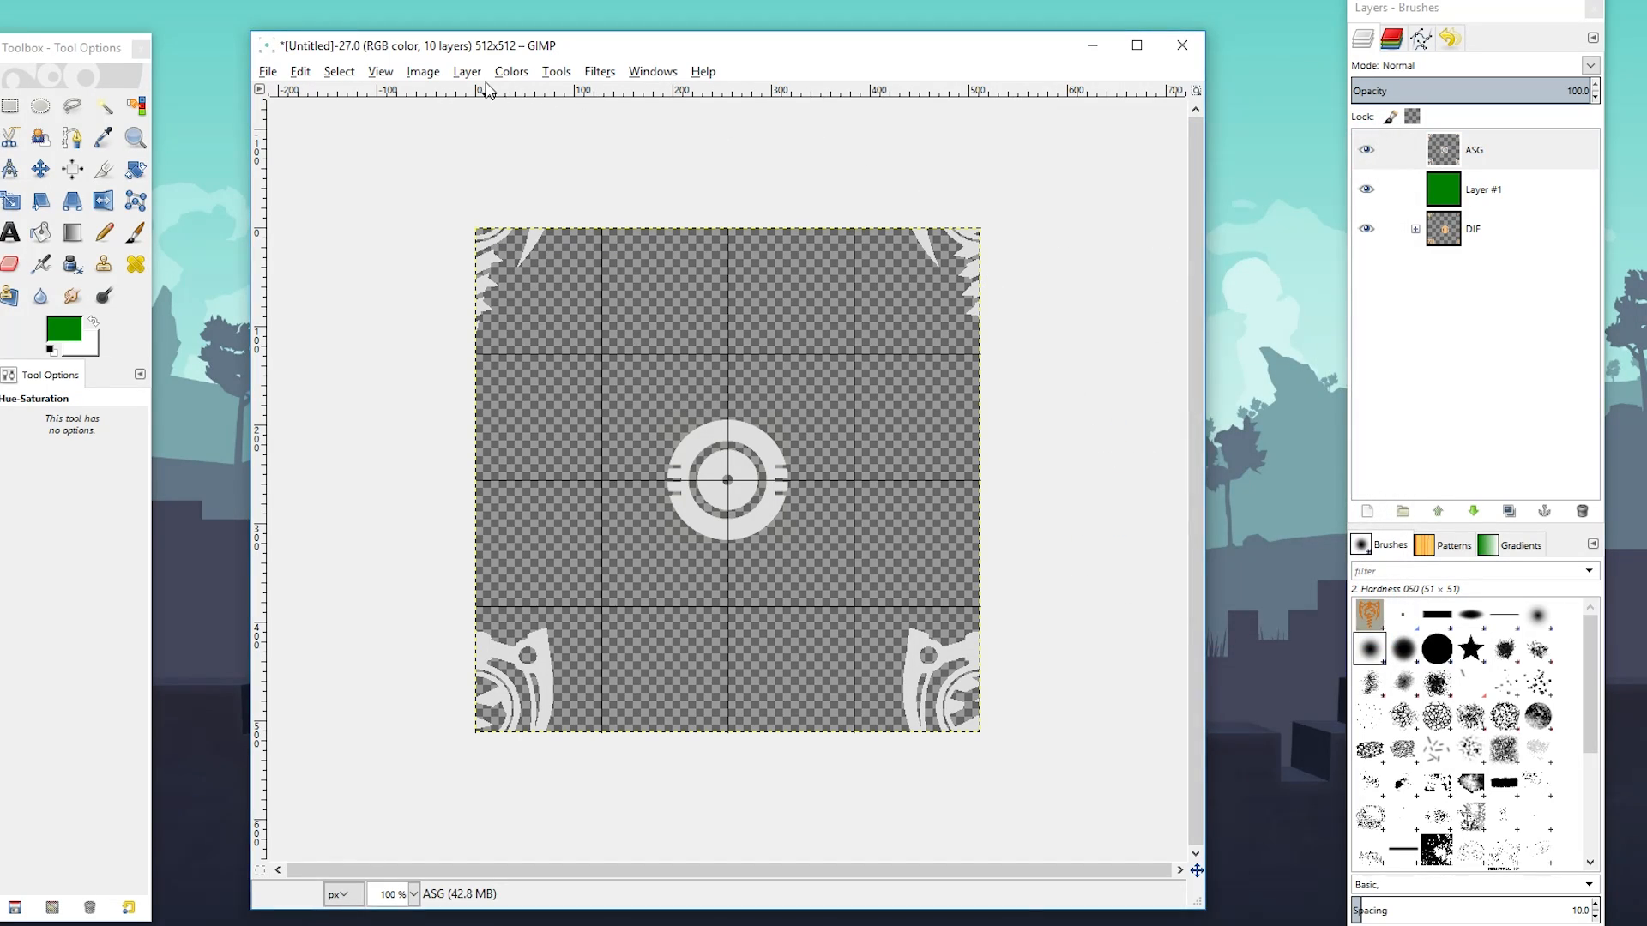
Apply Brightness-Contrast to the ASG layer with contrast 127 and the brightness raised to its maximum
{"action": "left_click", "coordinate": [511, 72]}
{"action": "left_click", "coordinate": [540, 168]}
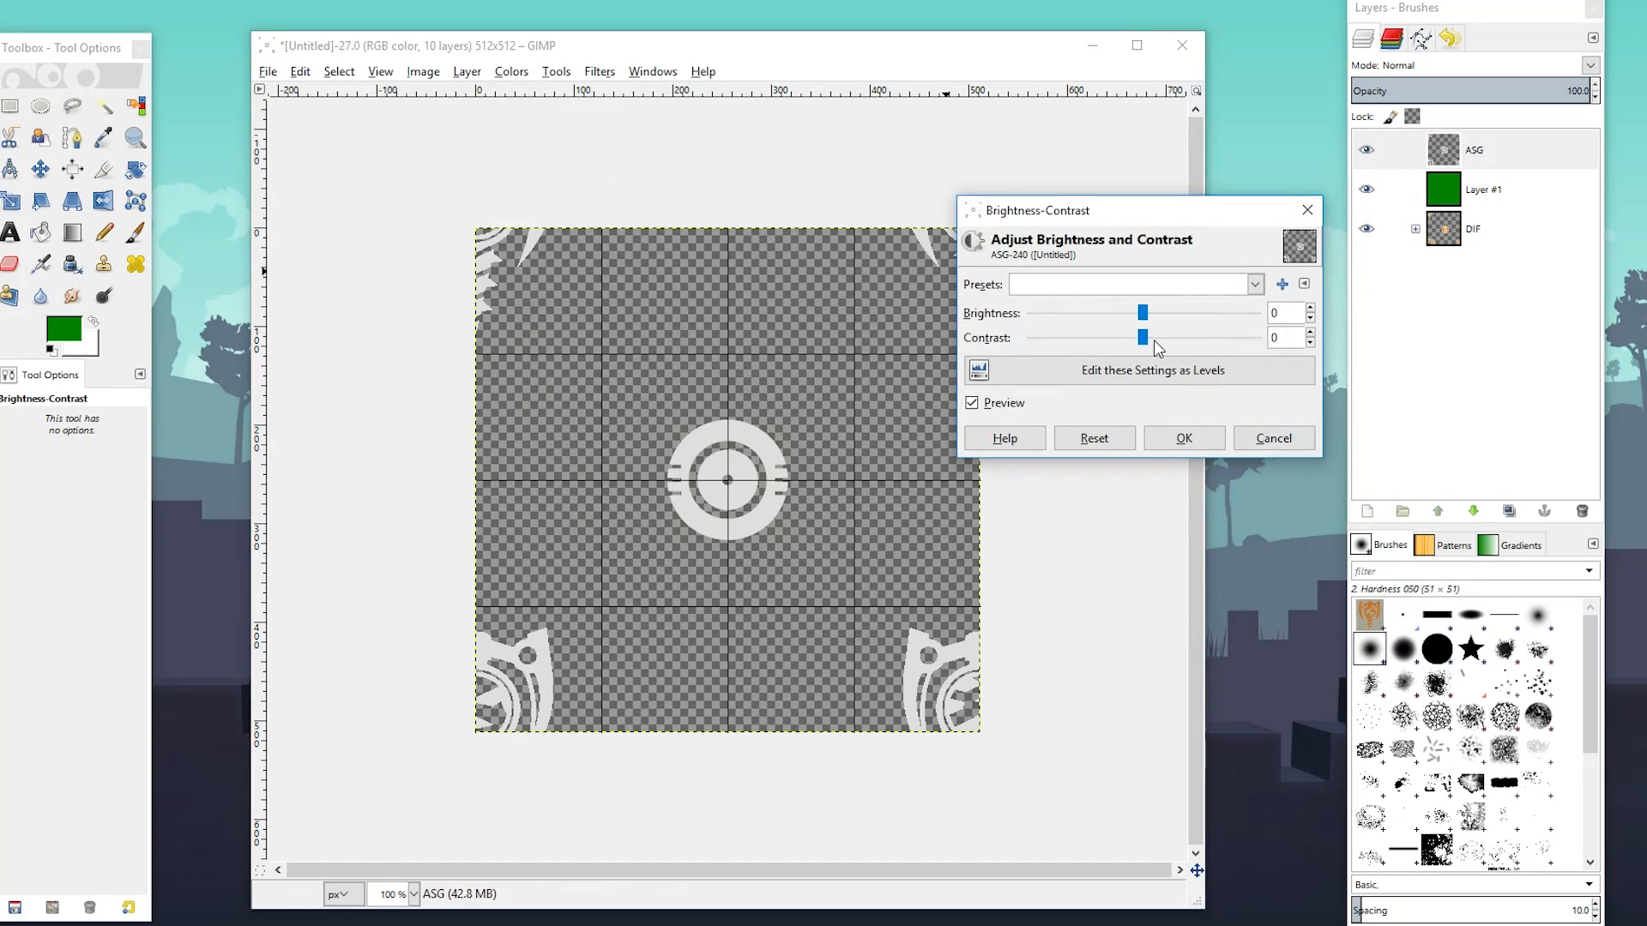
{"action": "left_click_drag", "start_coordinate": [1154, 340], "coordinate": [1332, 345]}
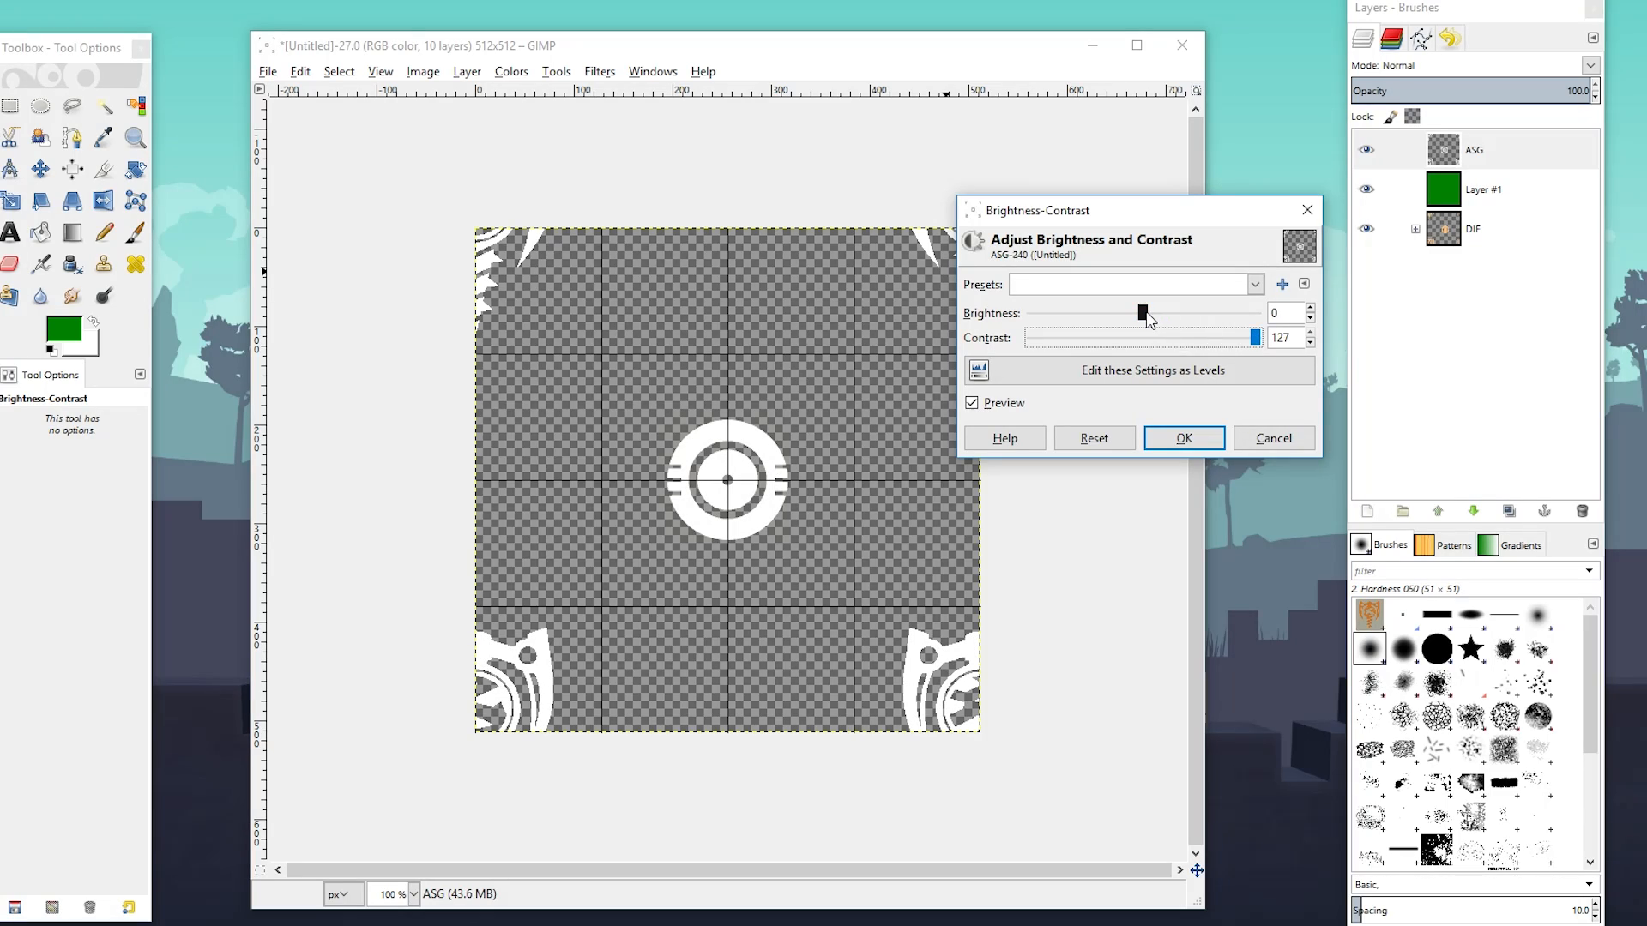
{"action": "left_click_drag", "start_coordinate": [1147, 315], "coordinate": [1339, 325]}
{"action": "left_click", "coordinate": [1179, 437]}
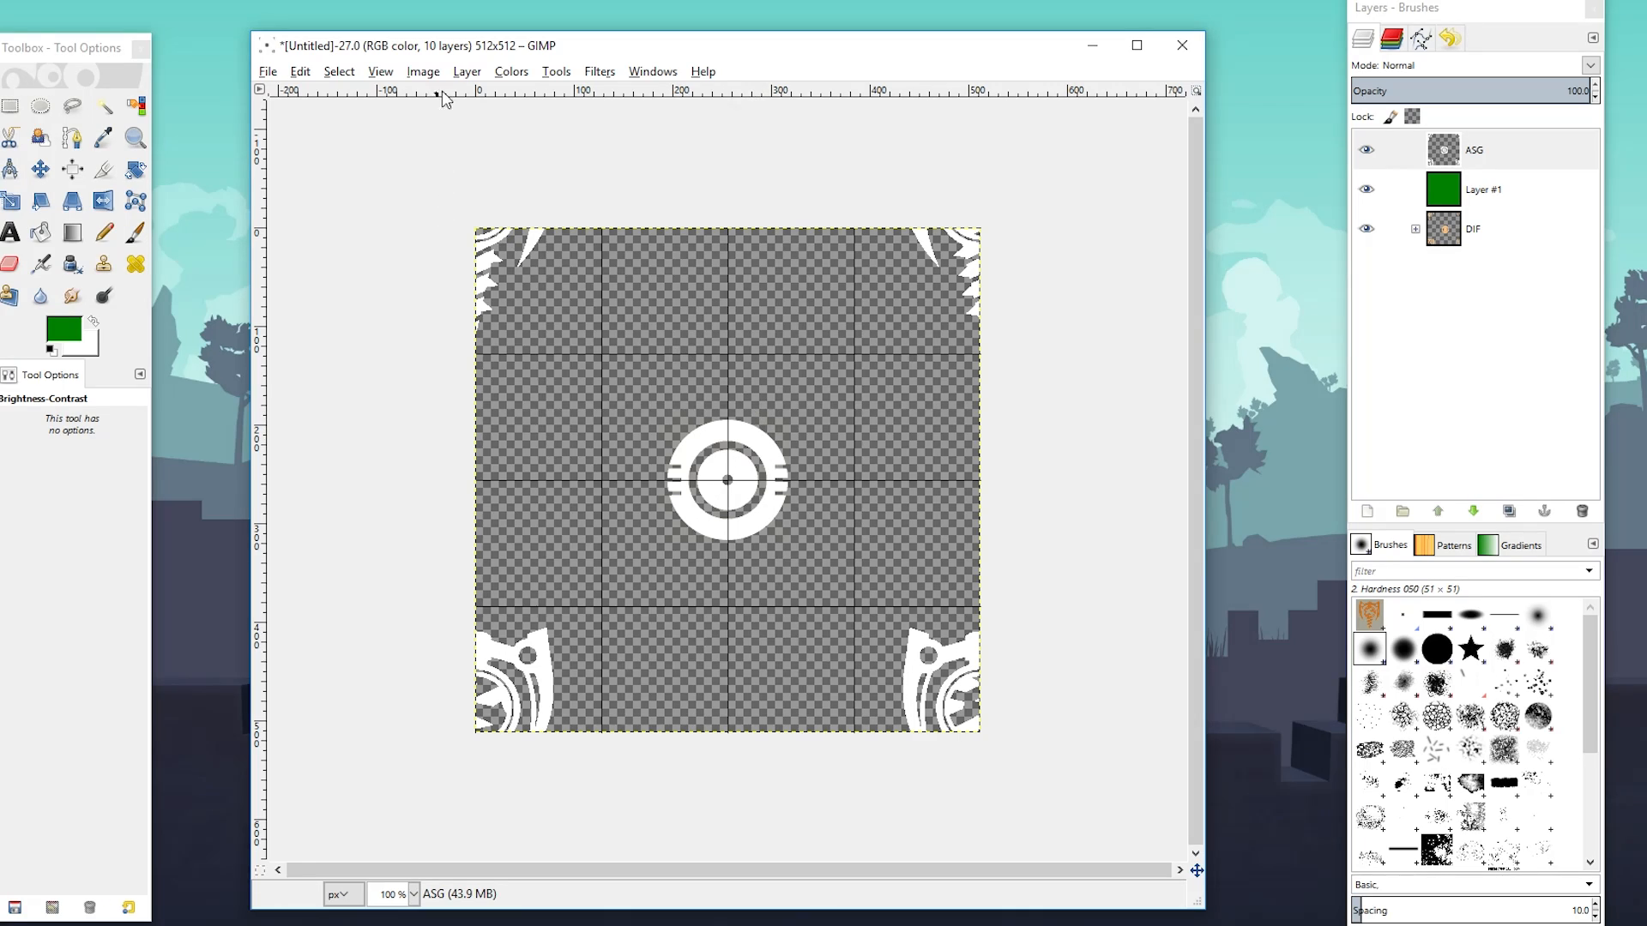
Colorify the ASG layer's logos with the preset bright green
{"action": "left_click", "coordinate": [470, 75]}
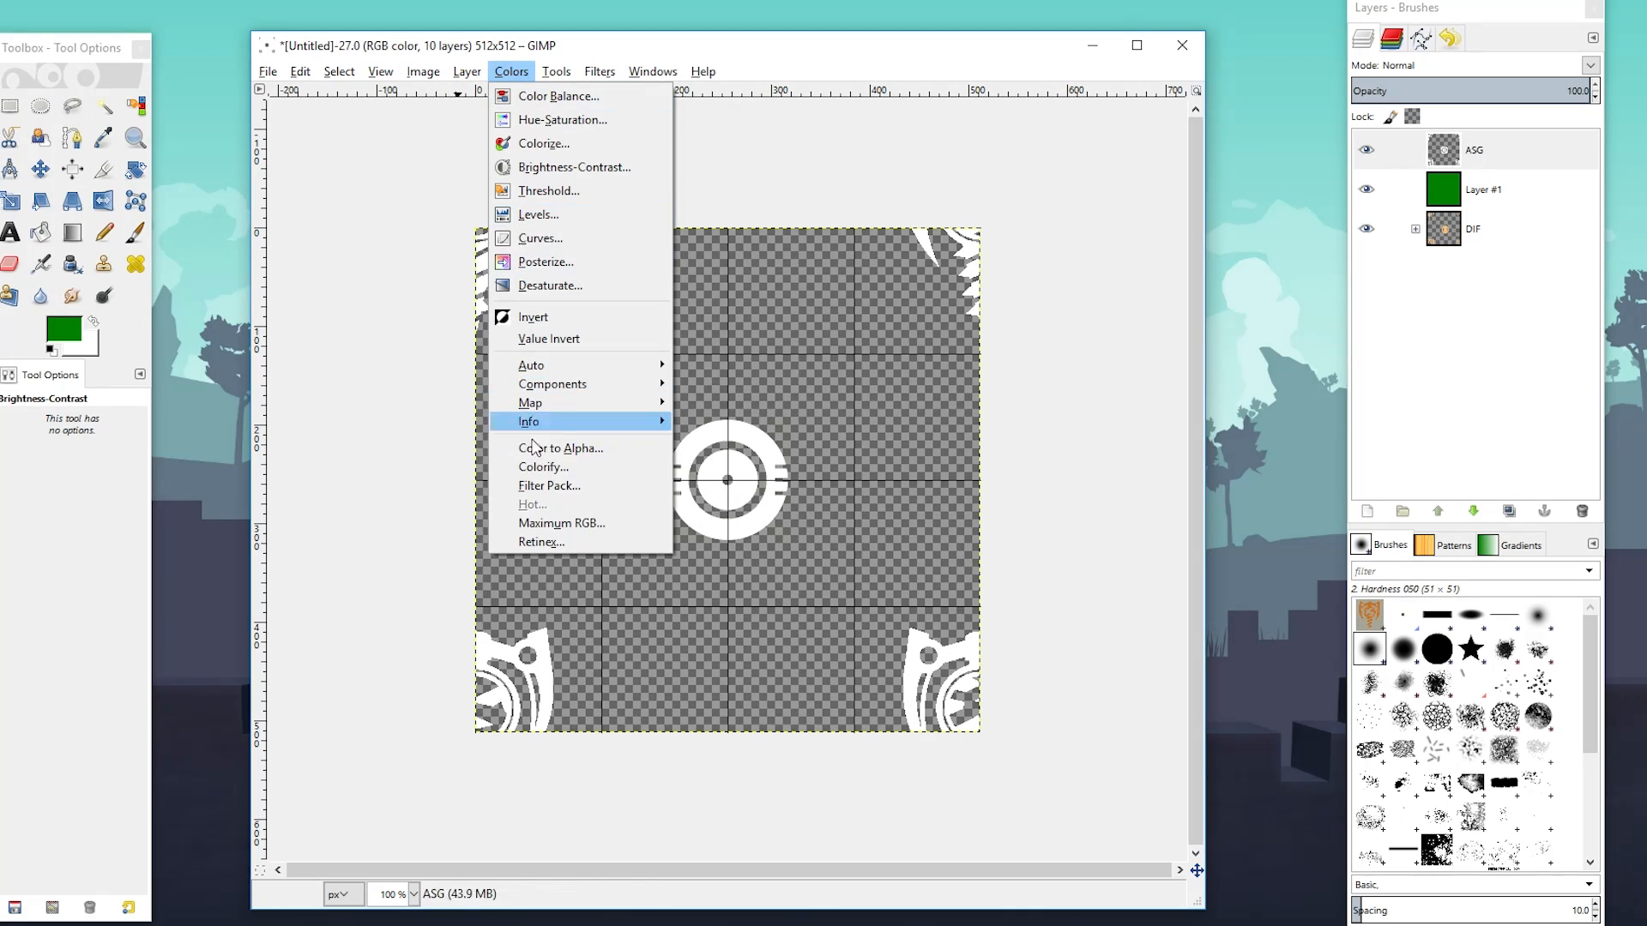
{"action": "left_click", "coordinate": [557, 470]}
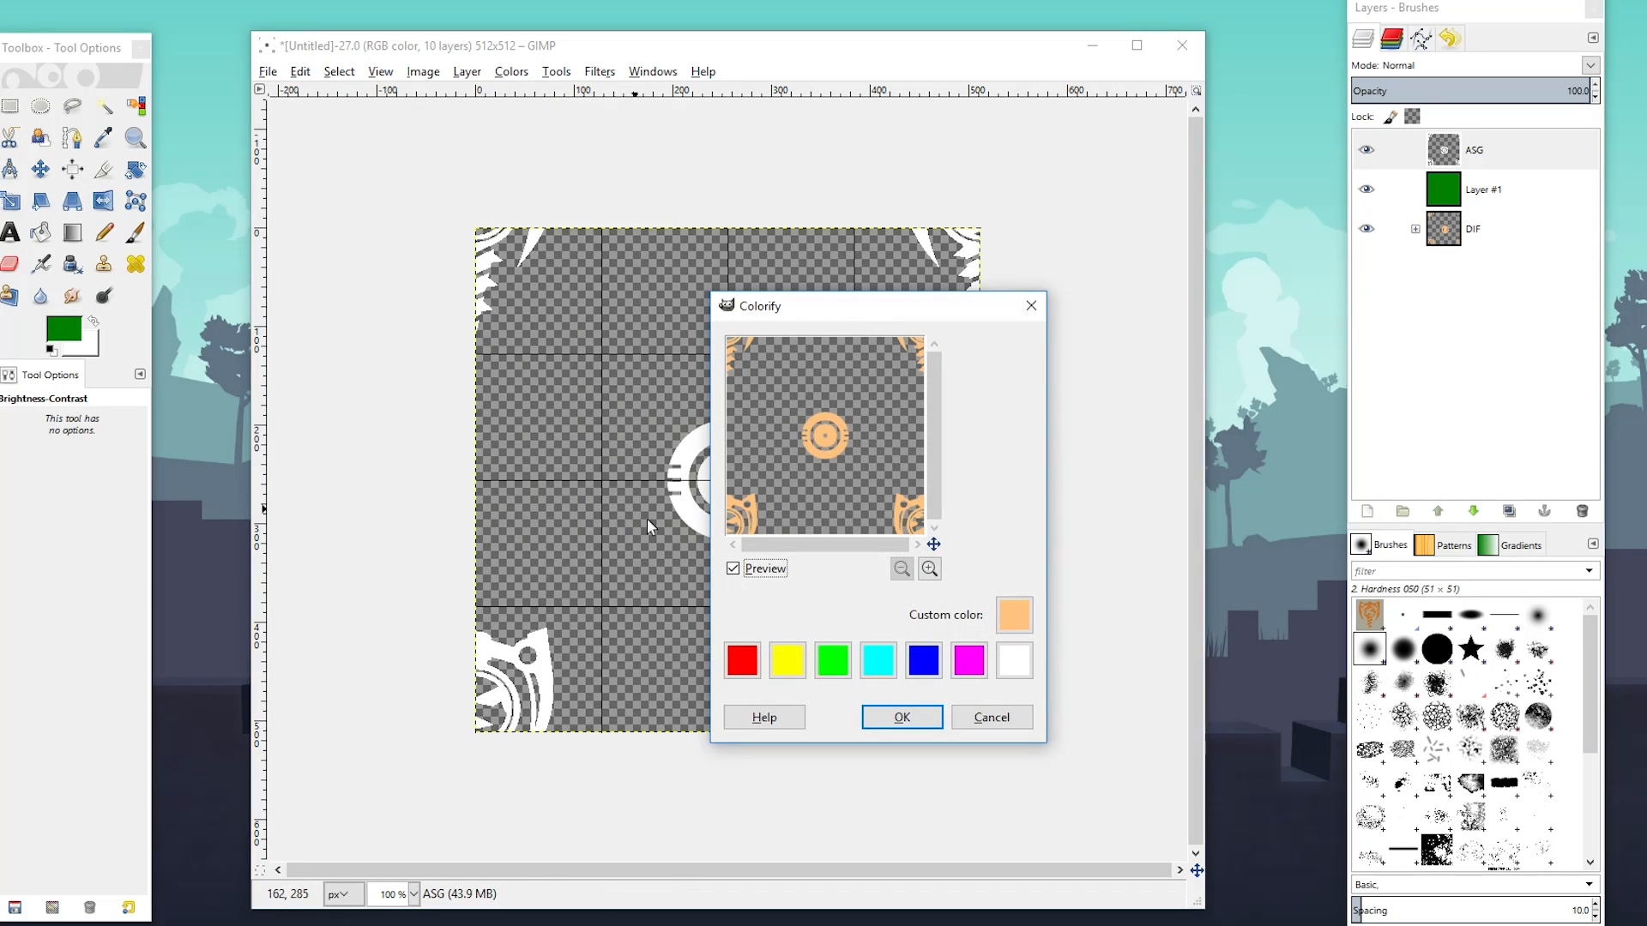
{"action": "left_click", "coordinate": [834, 663]}
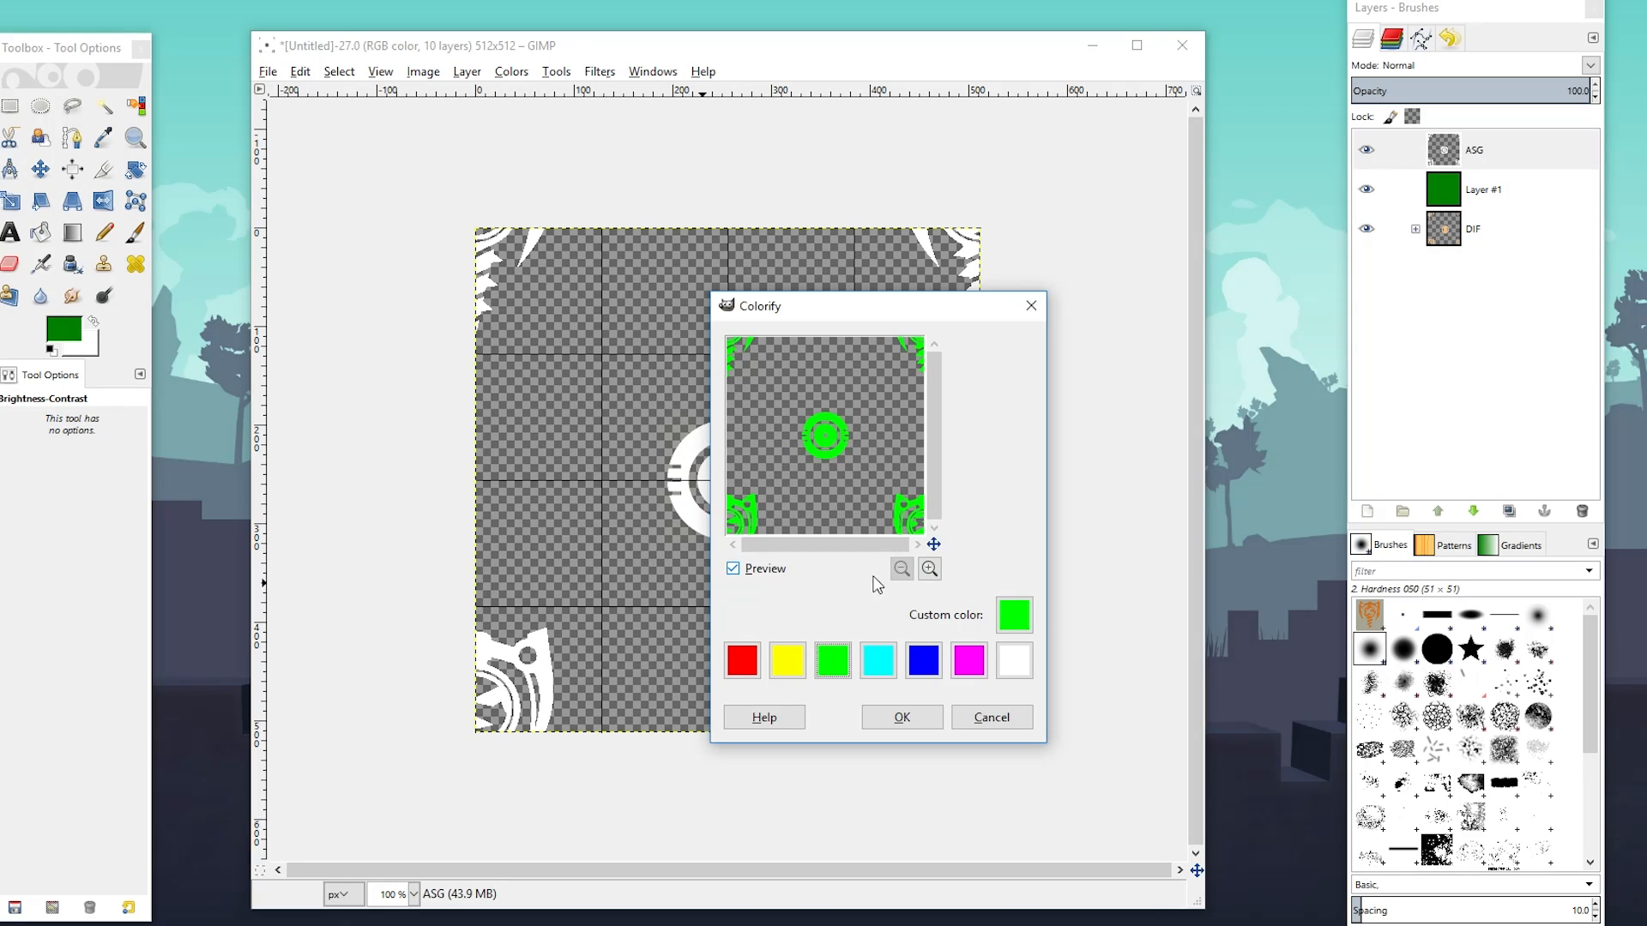
{"action": "left_click", "coordinate": [902, 717]}
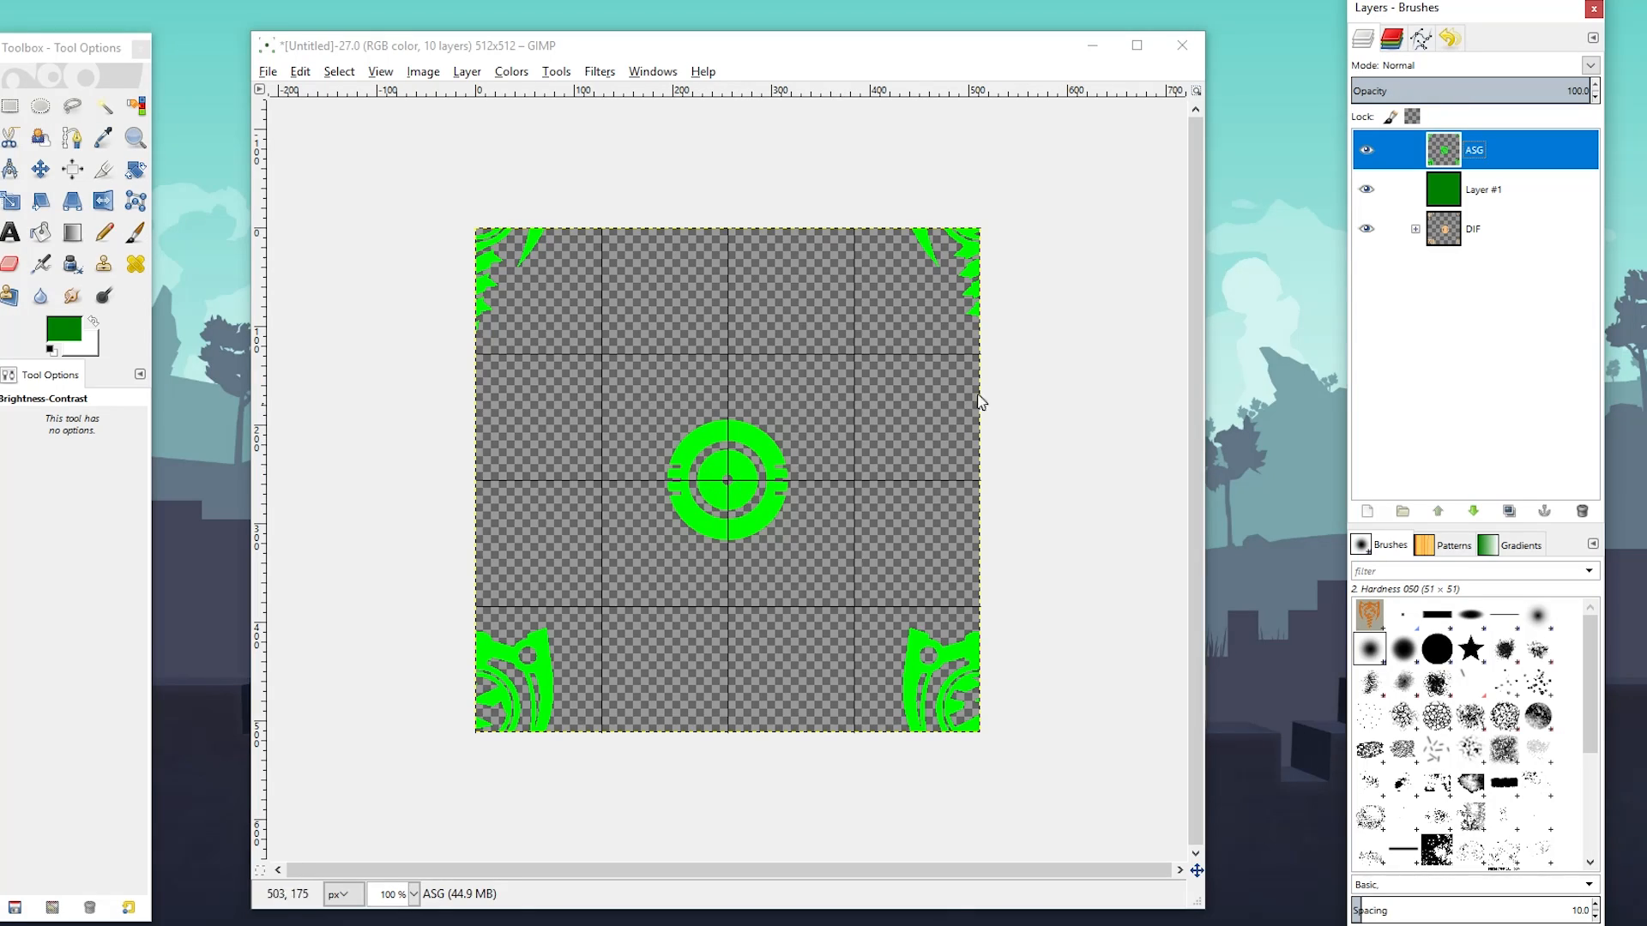
Set the ASG layer's opacity to 50 and hide the DIF group
{"action": "left_click", "coordinate": [1572, 88]}
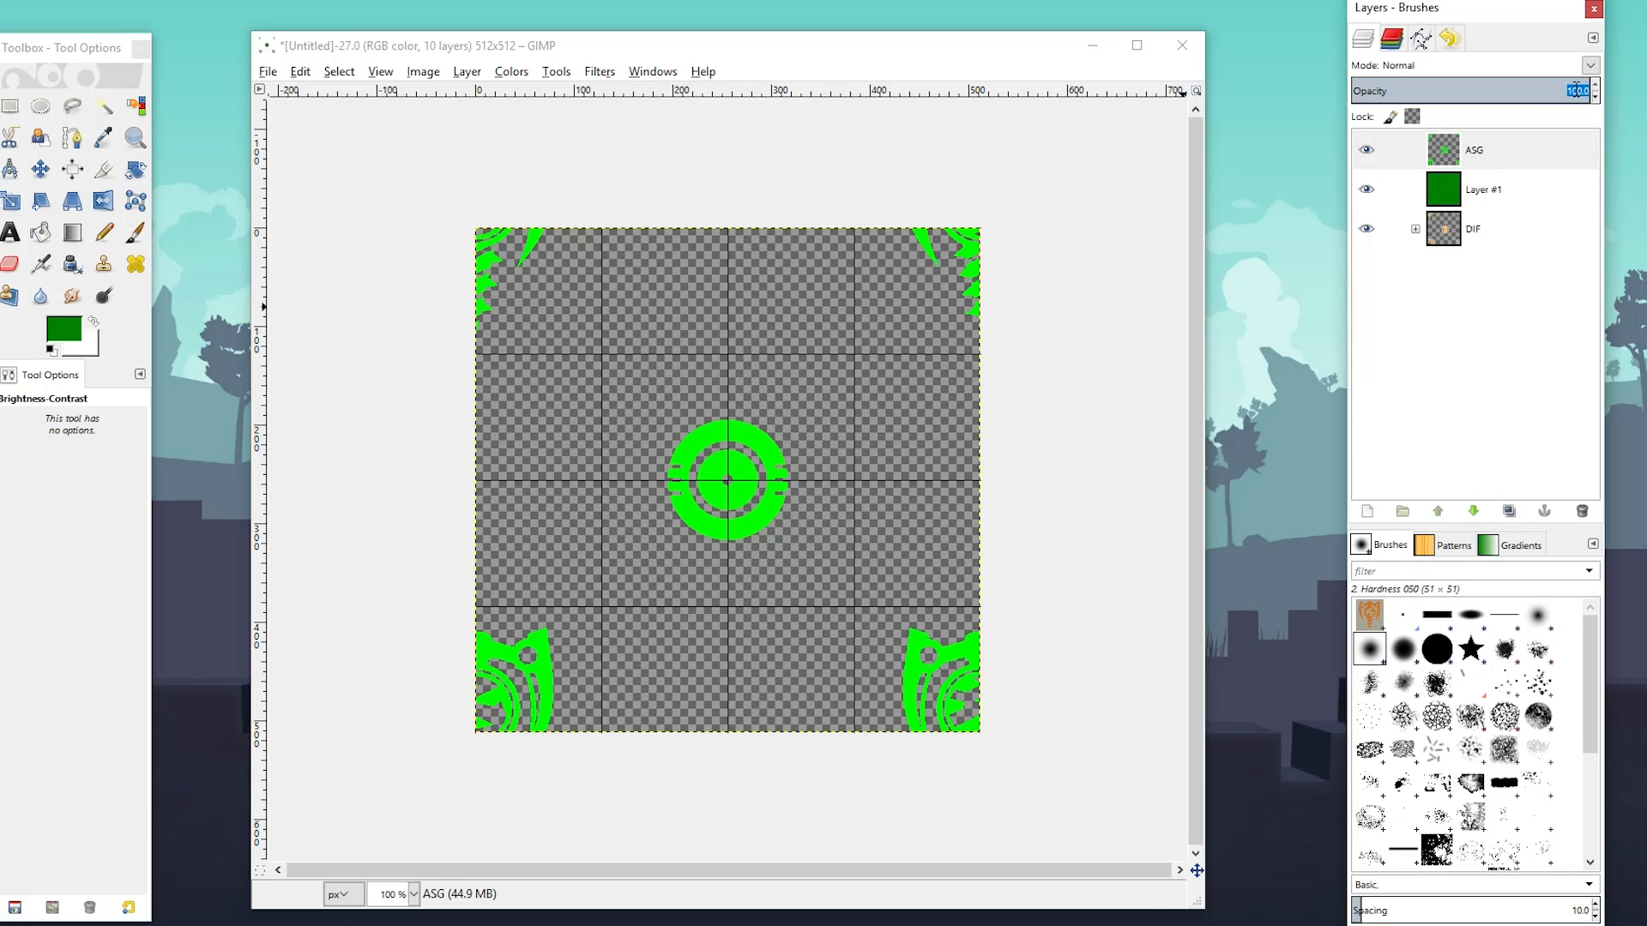
{"action": "type", "text": "50"}
{"action": "key", "text": "Return"}
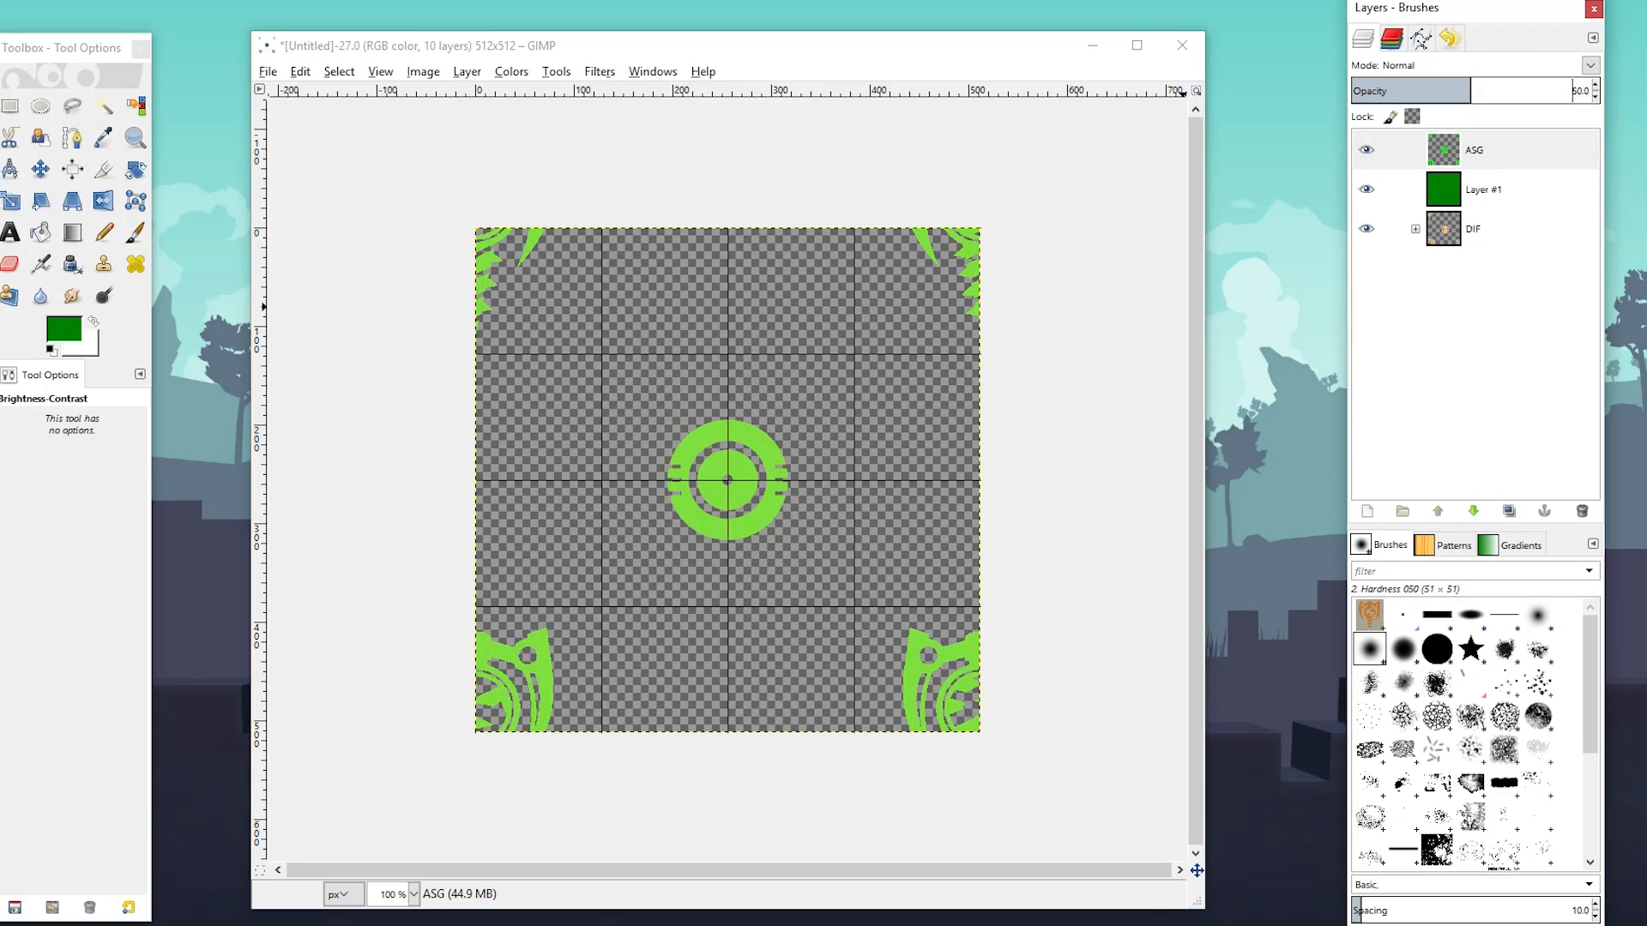
{"action": "left_click", "coordinate": [1375, 302]}
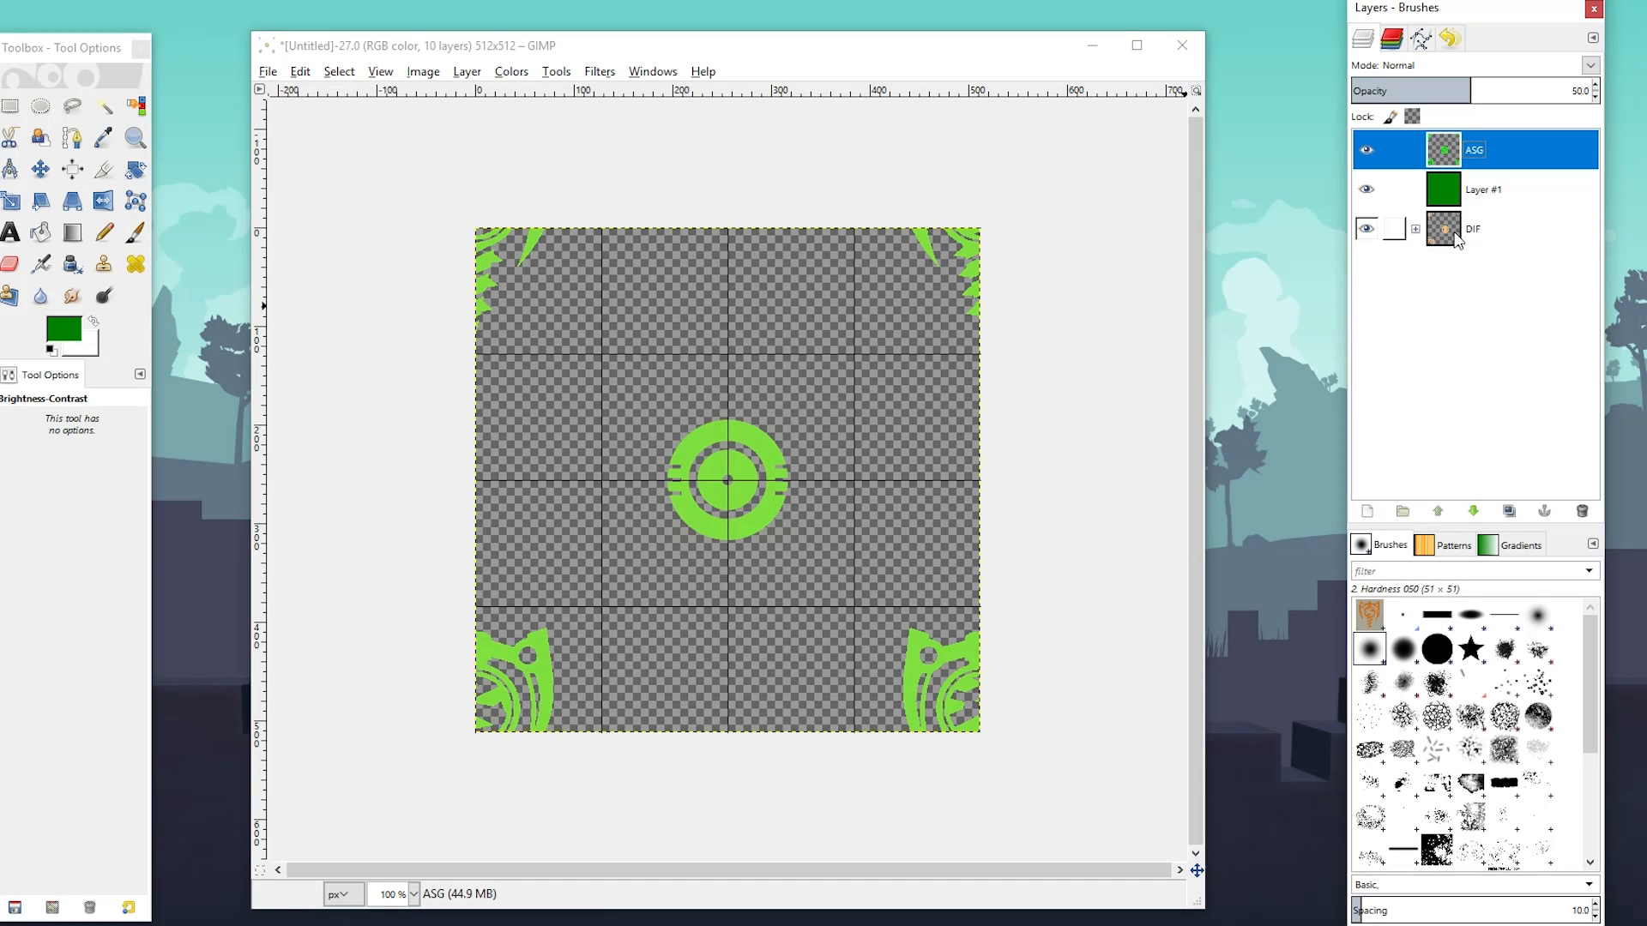
{"action": "left_click", "coordinate": [1366, 230]}
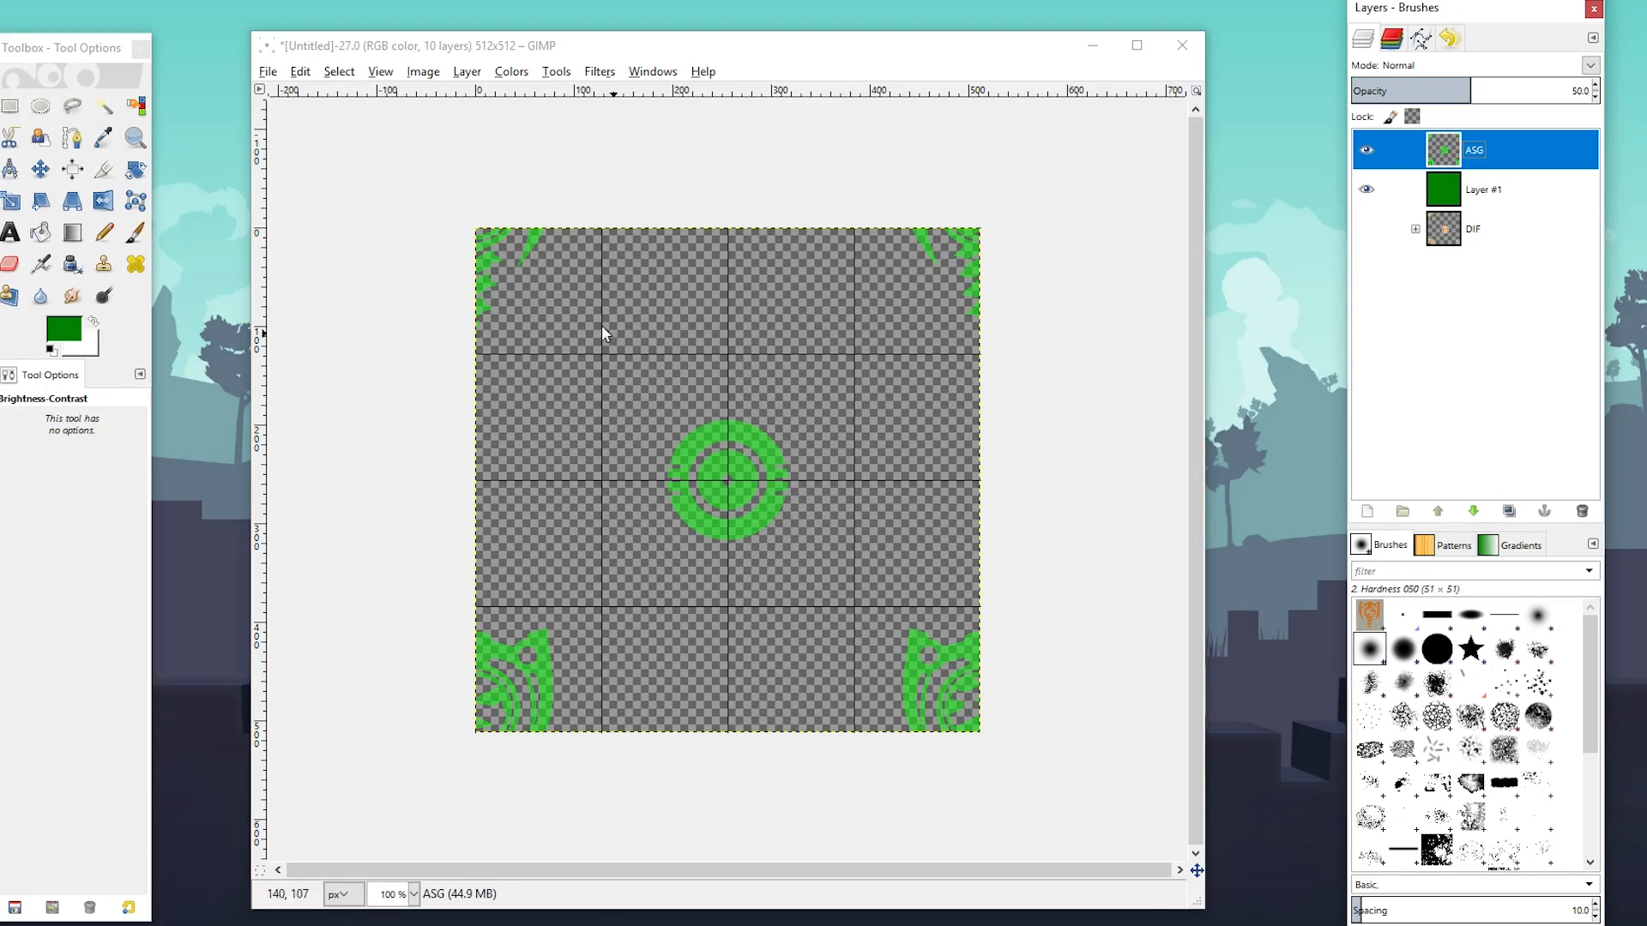
{"action": "left_click", "coordinate": [269, 72]}
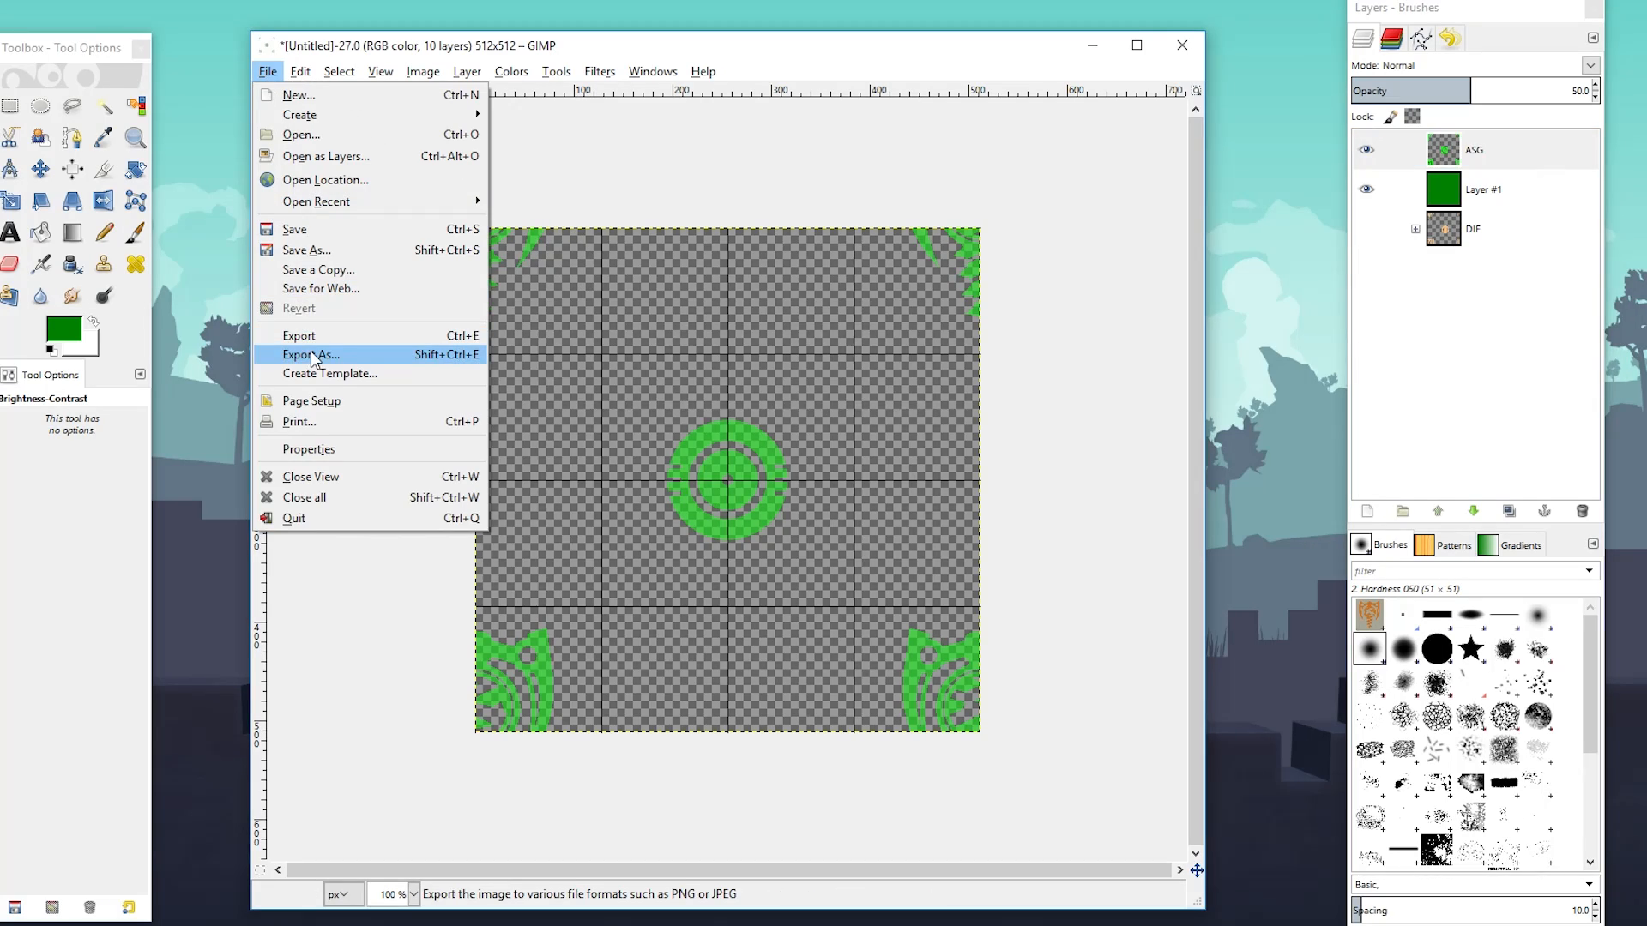
{"action": "key", "text": "Escape"}
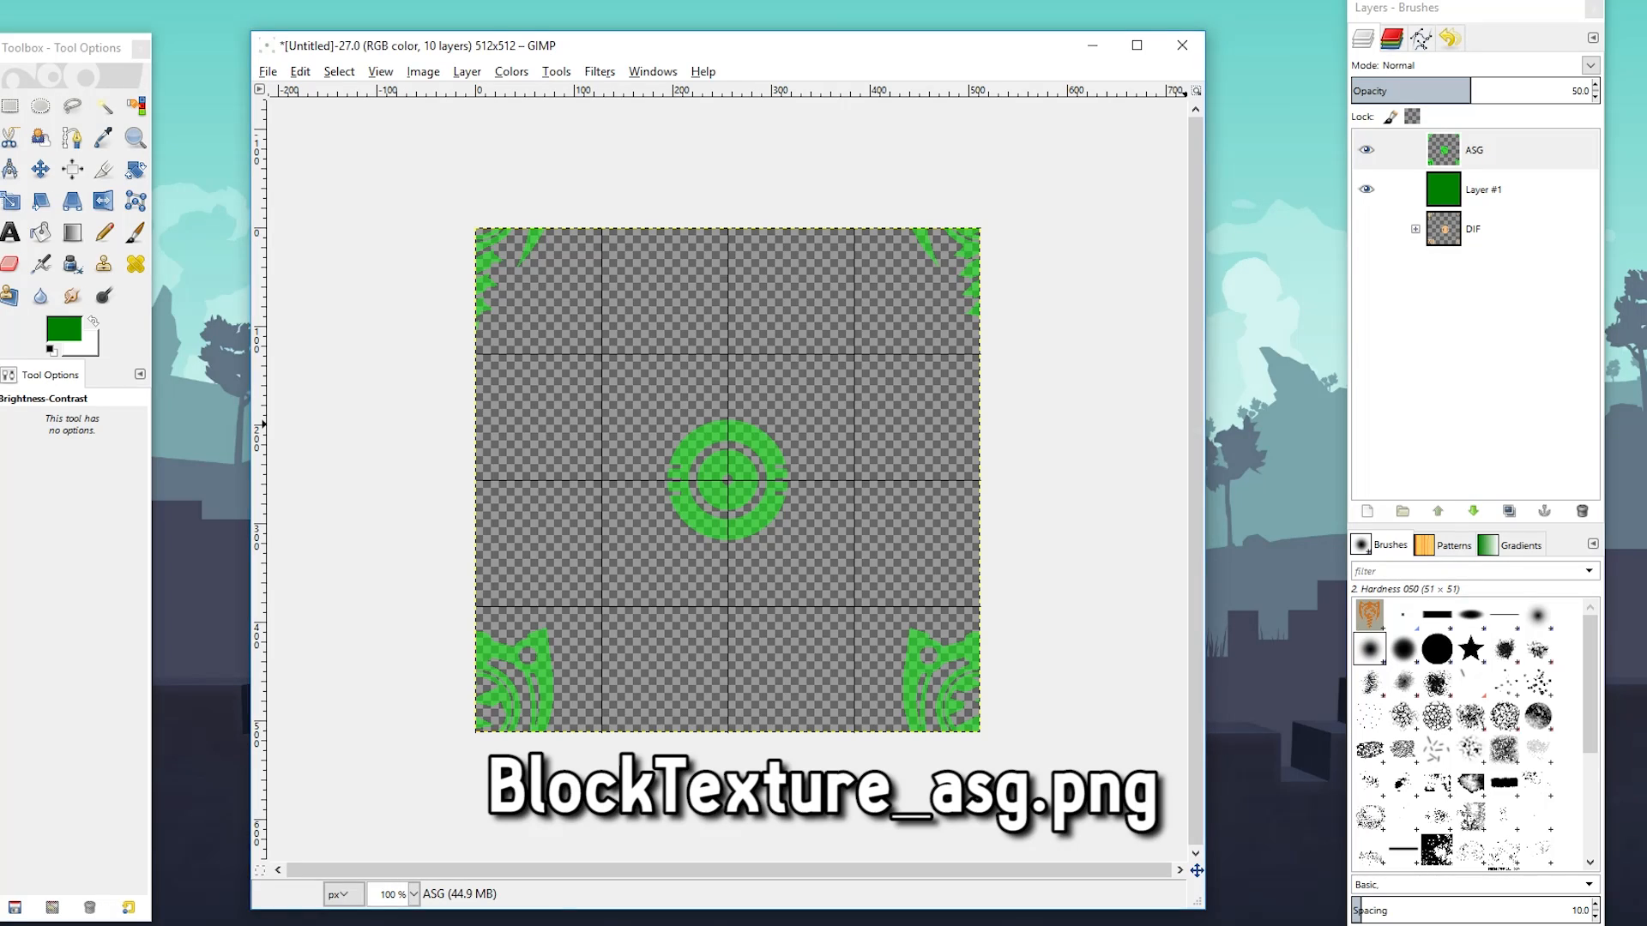
{"action": "key", "text": "minus"}
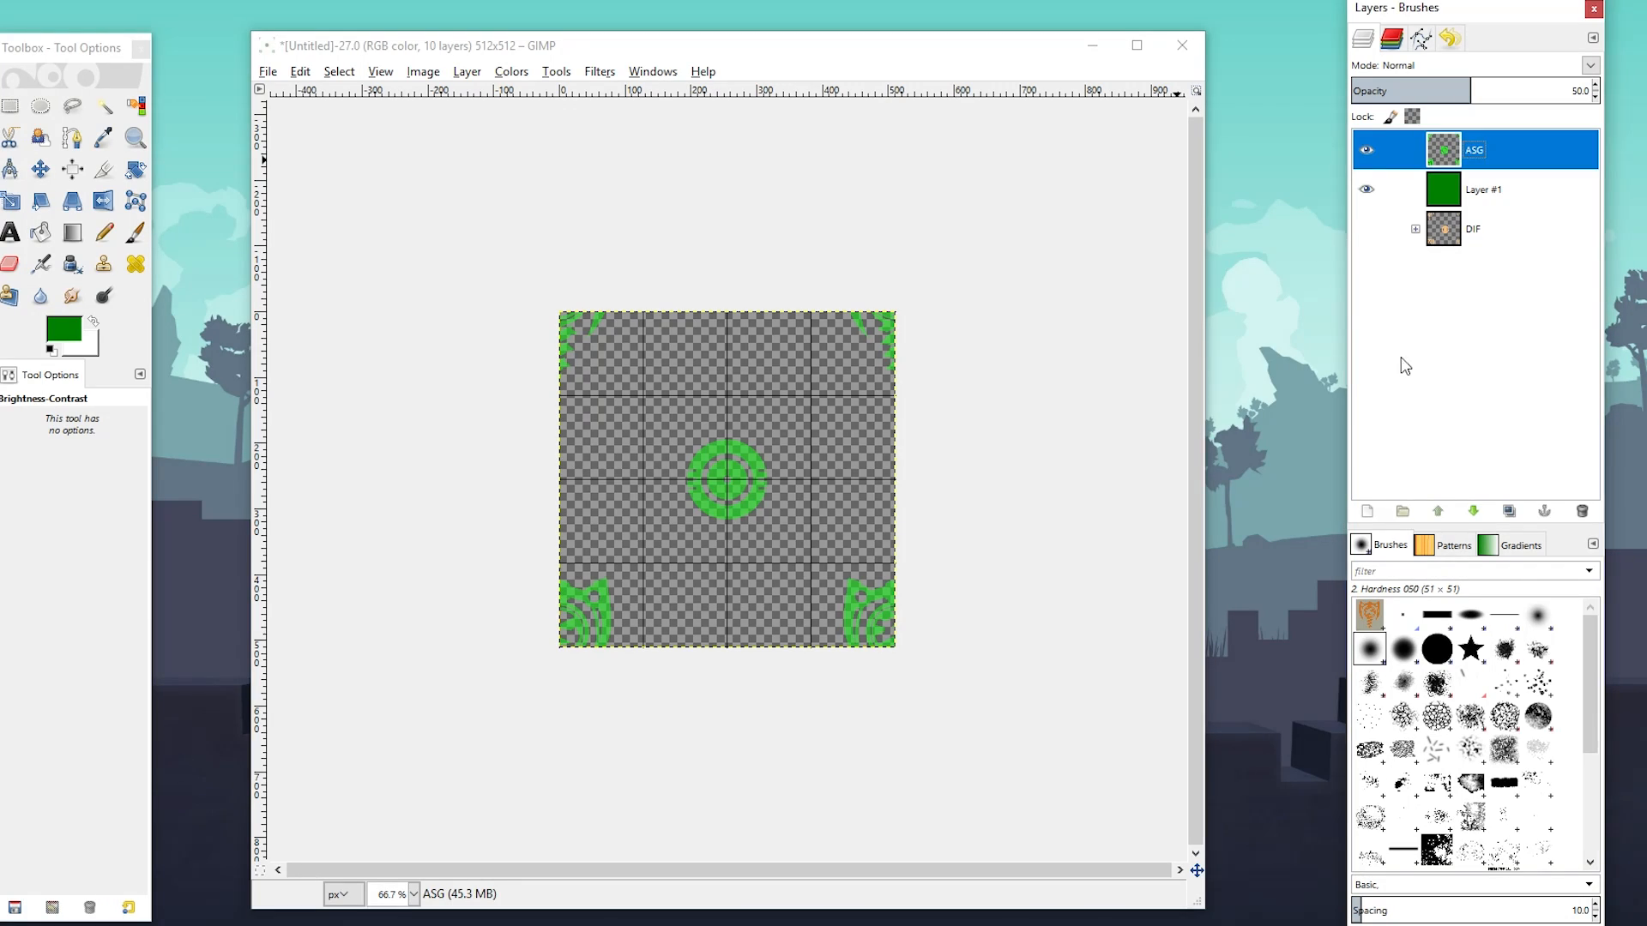
Duplicate the DIF group and rename the copy NOR
{"action": "left_click", "coordinate": [1455, 236]}
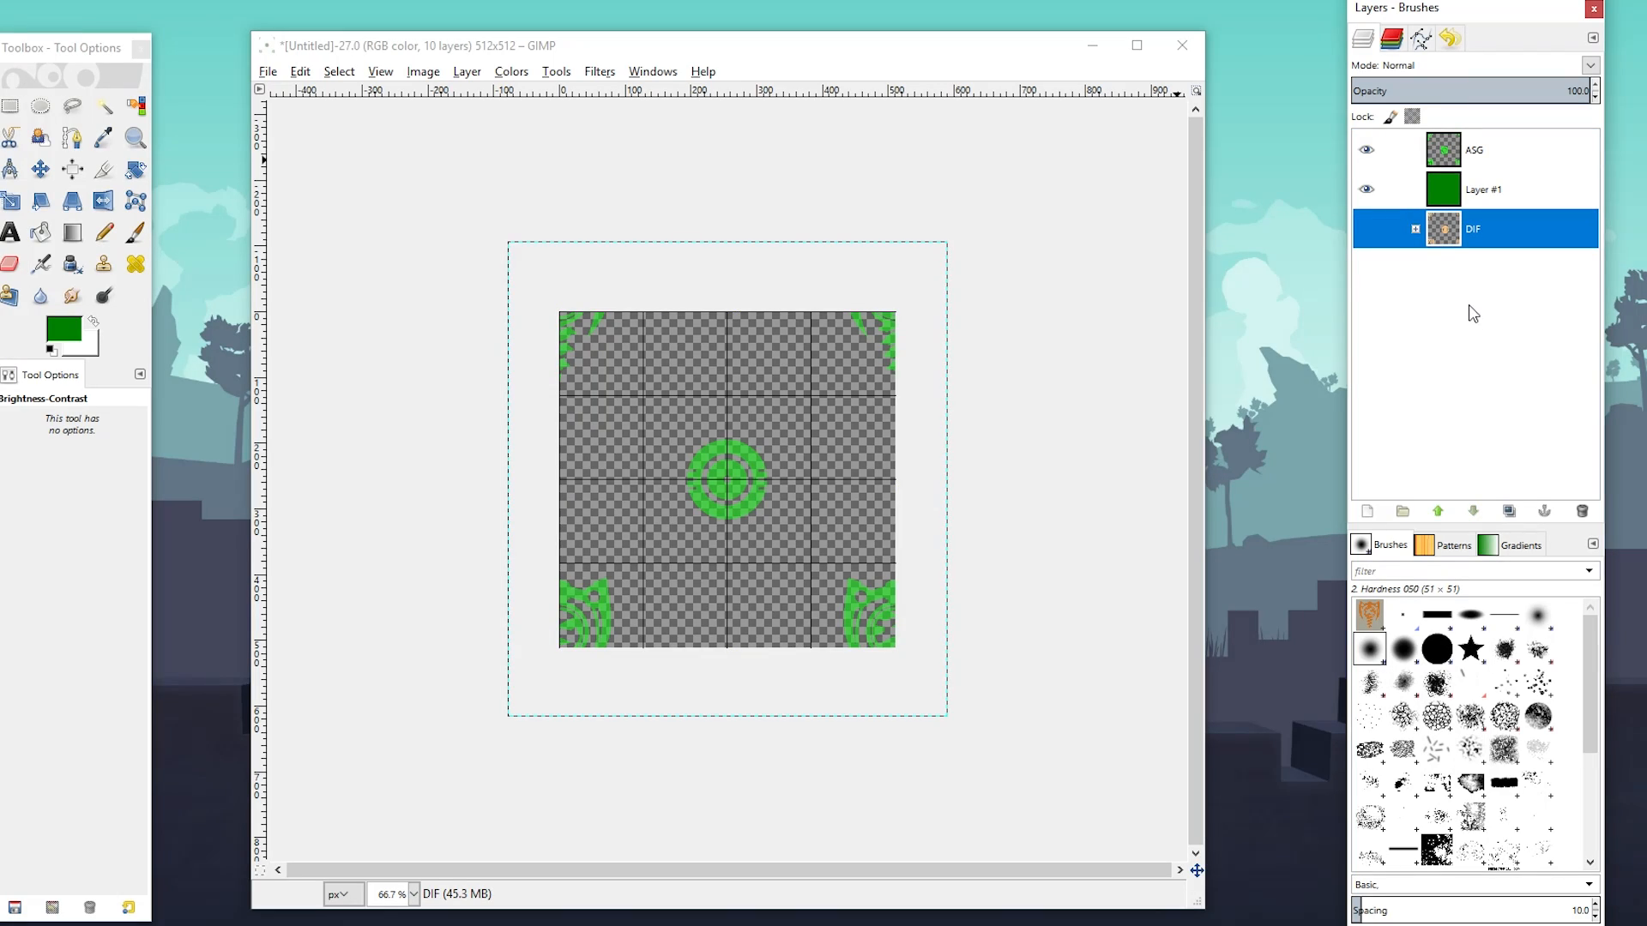
{"action": "left_click", "coordinate": [1509, 511]}
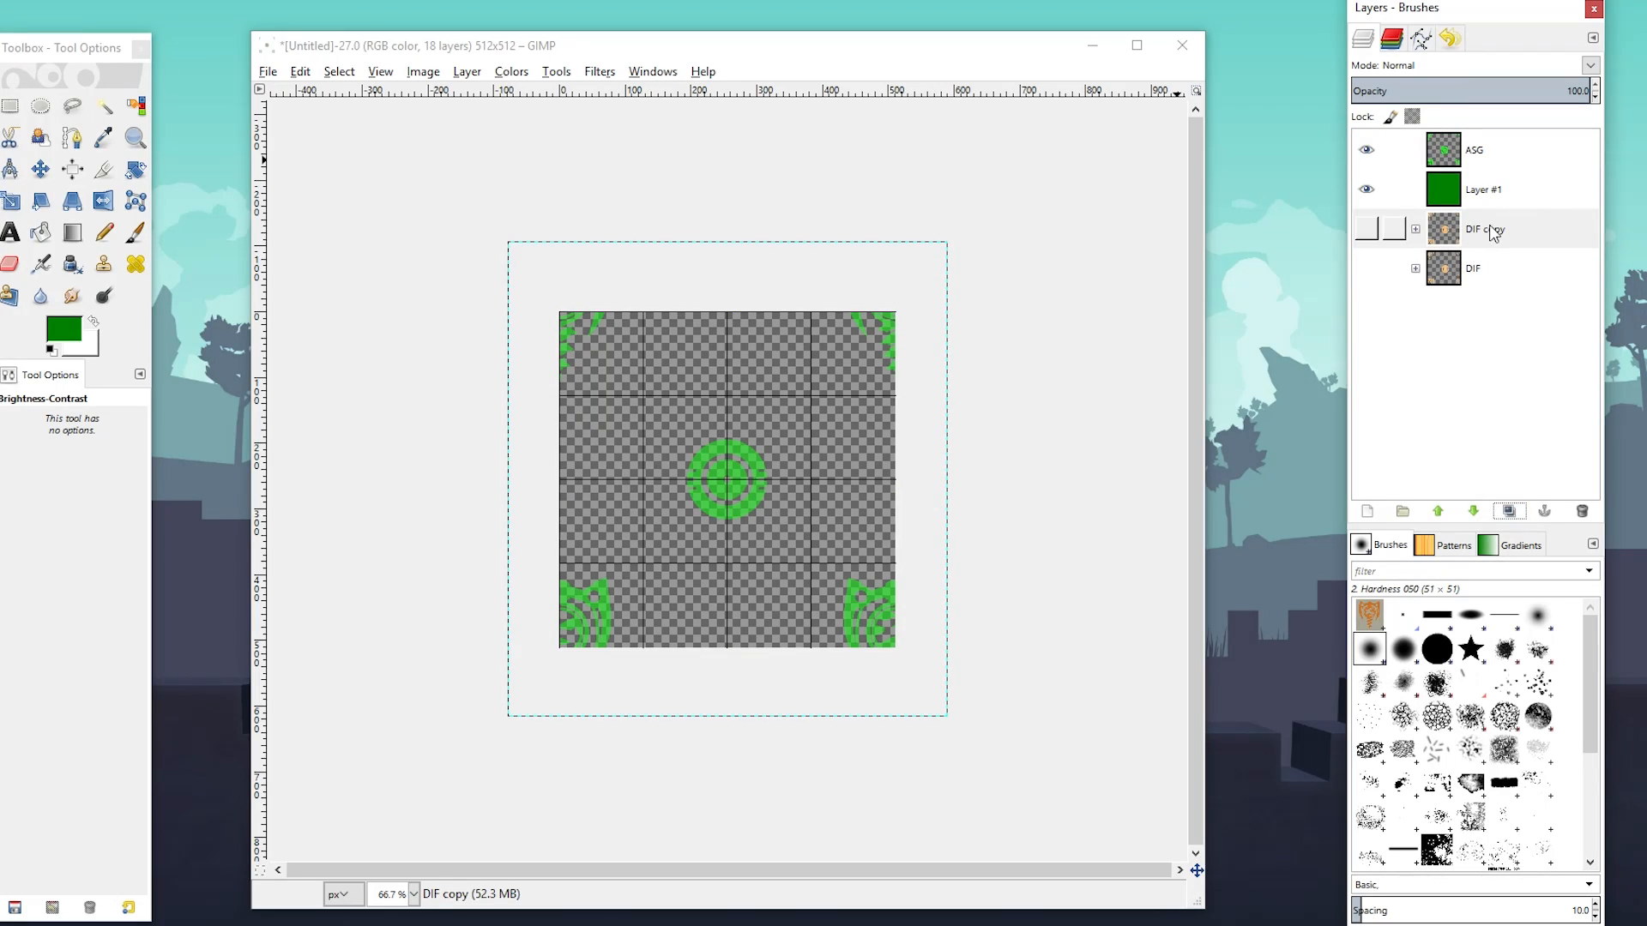
{"action": "double_click", "coordinate": [1493, 228]}
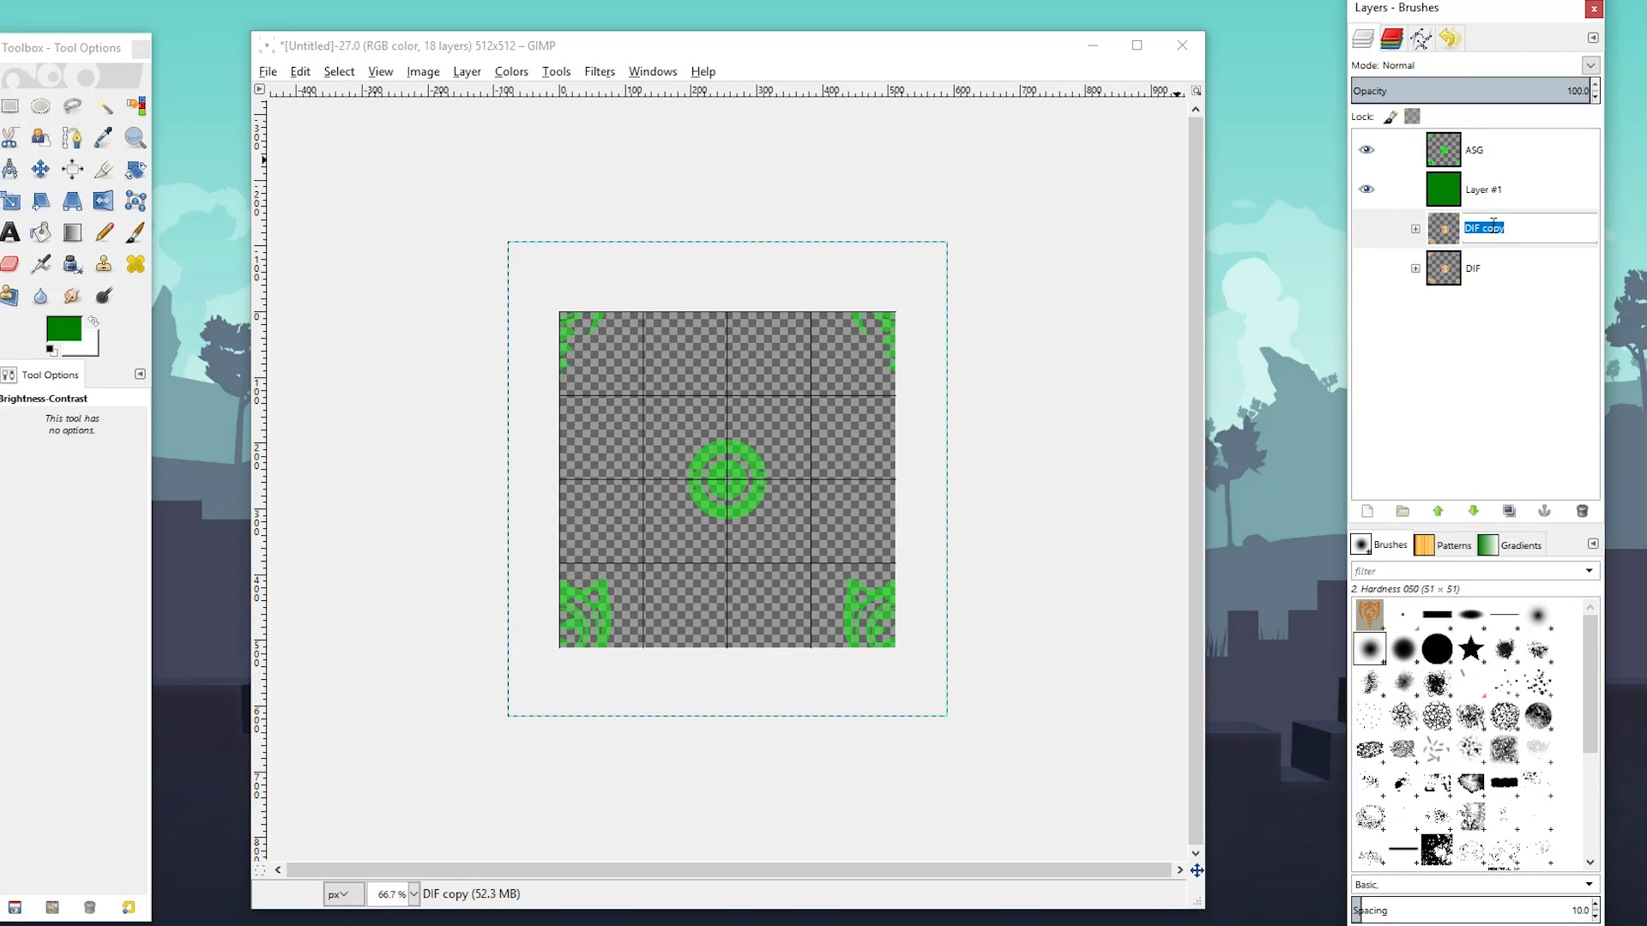
{"action": "type", "text": "NOR"}
{"action": "key", "text": "Return"}
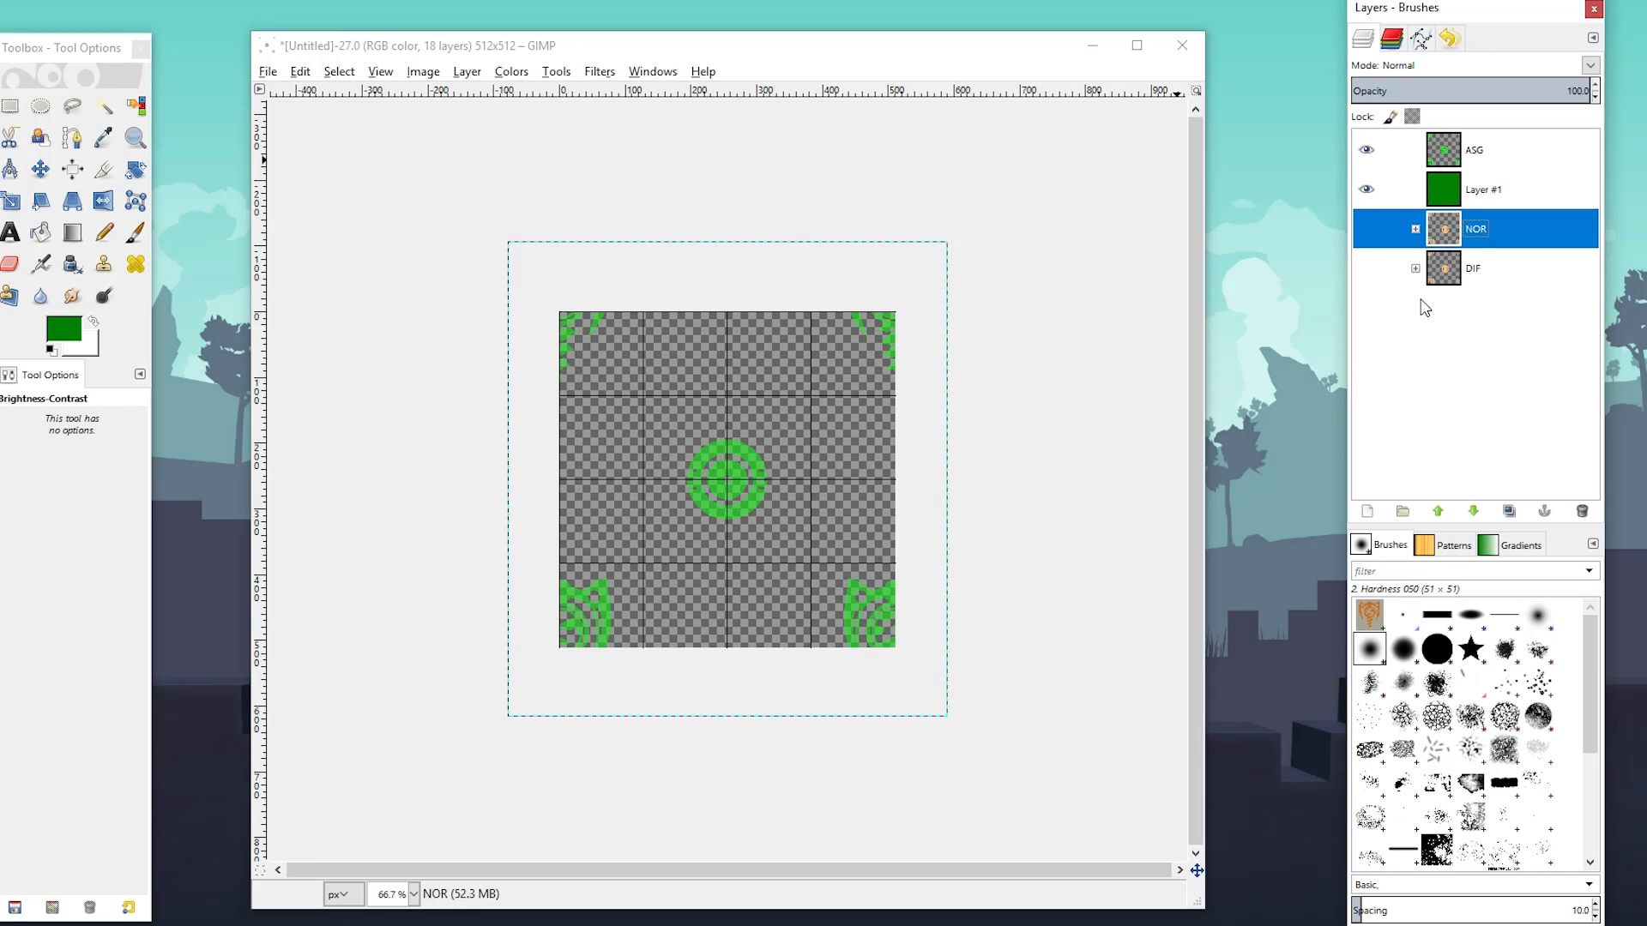
Move the NOR group to the top of the layer stack and hide the ASG layer and green Layer #1
{"action": "left_click_drag", "start_coordinate": [1446, 236], "coordinate": [1443, 141]}
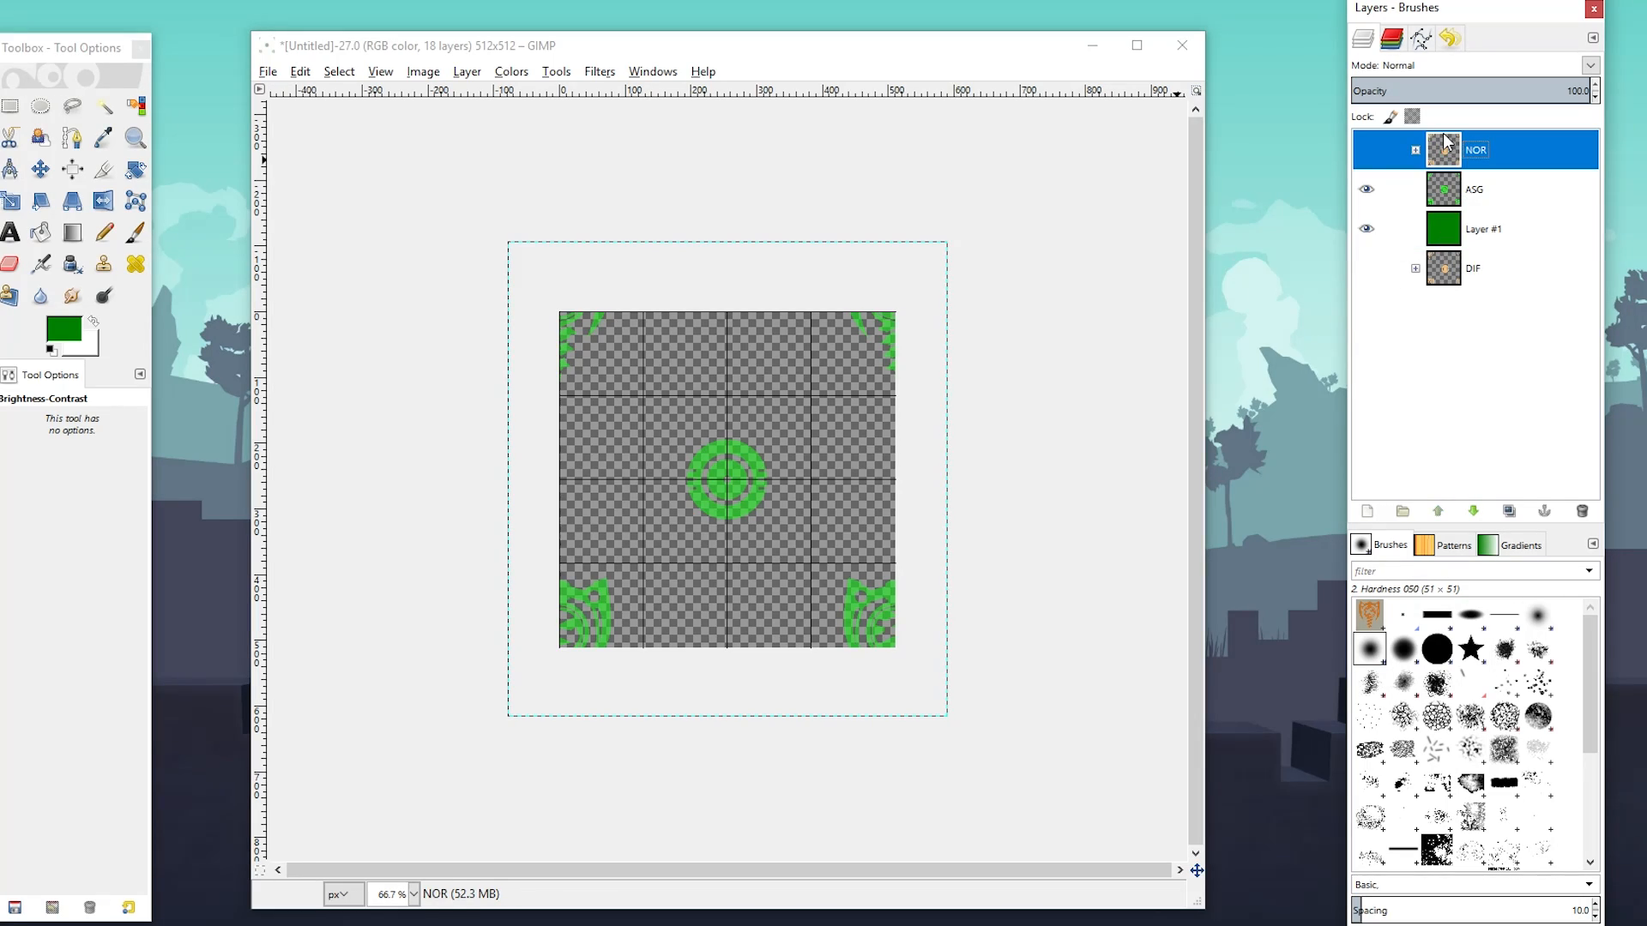
{"action": "left_click", "coordinate": [1367, 189]}
{"action": "left_click", "coordinate": [1367, 229]}
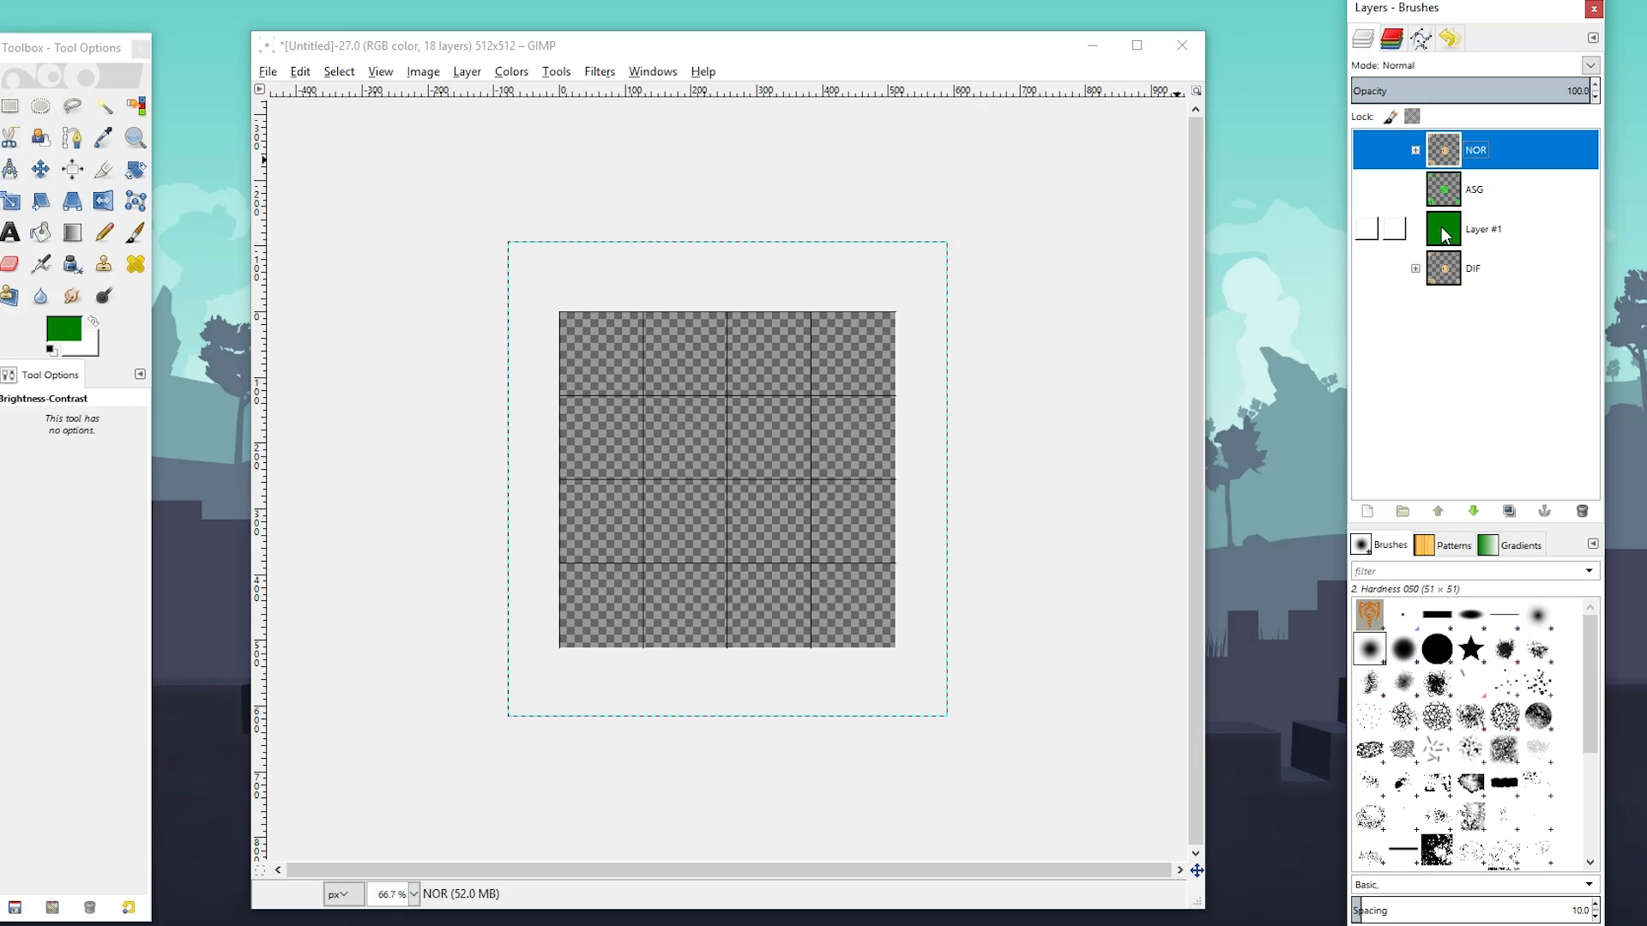
Merge the NOR layer group into a single layer and make it visible
{"action": "right_click", "coordinate": [1461, 153]}
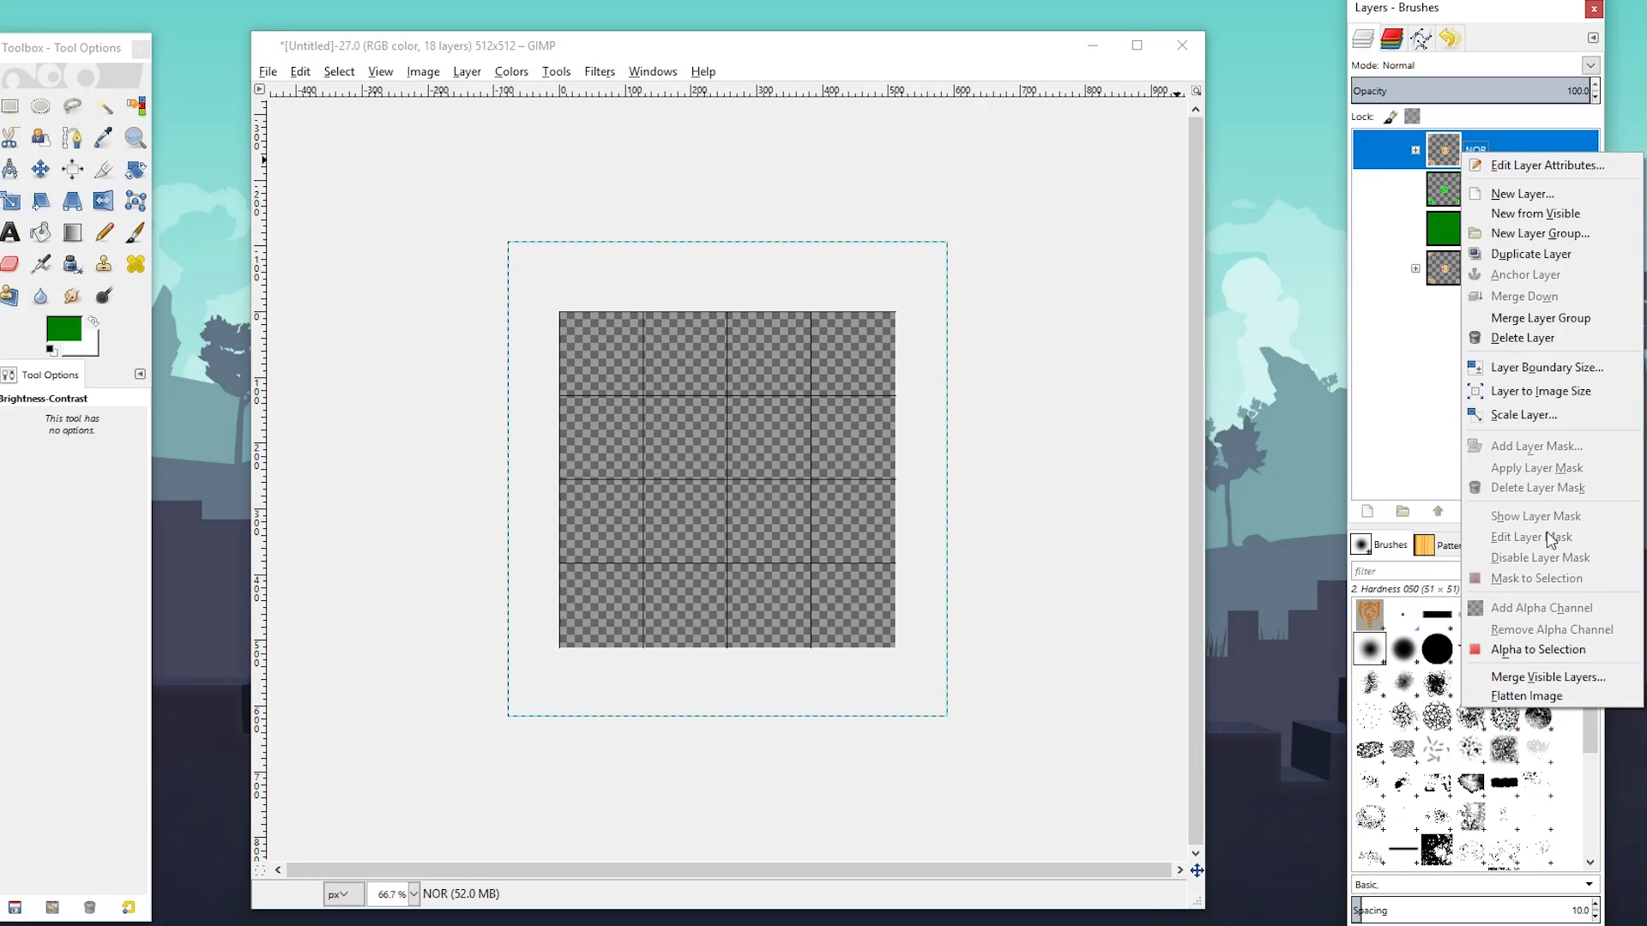
{"action": "left_click", "coordinate": [1544, 319]}
{"action": "left_click", "coordinate": [1367, 150]}
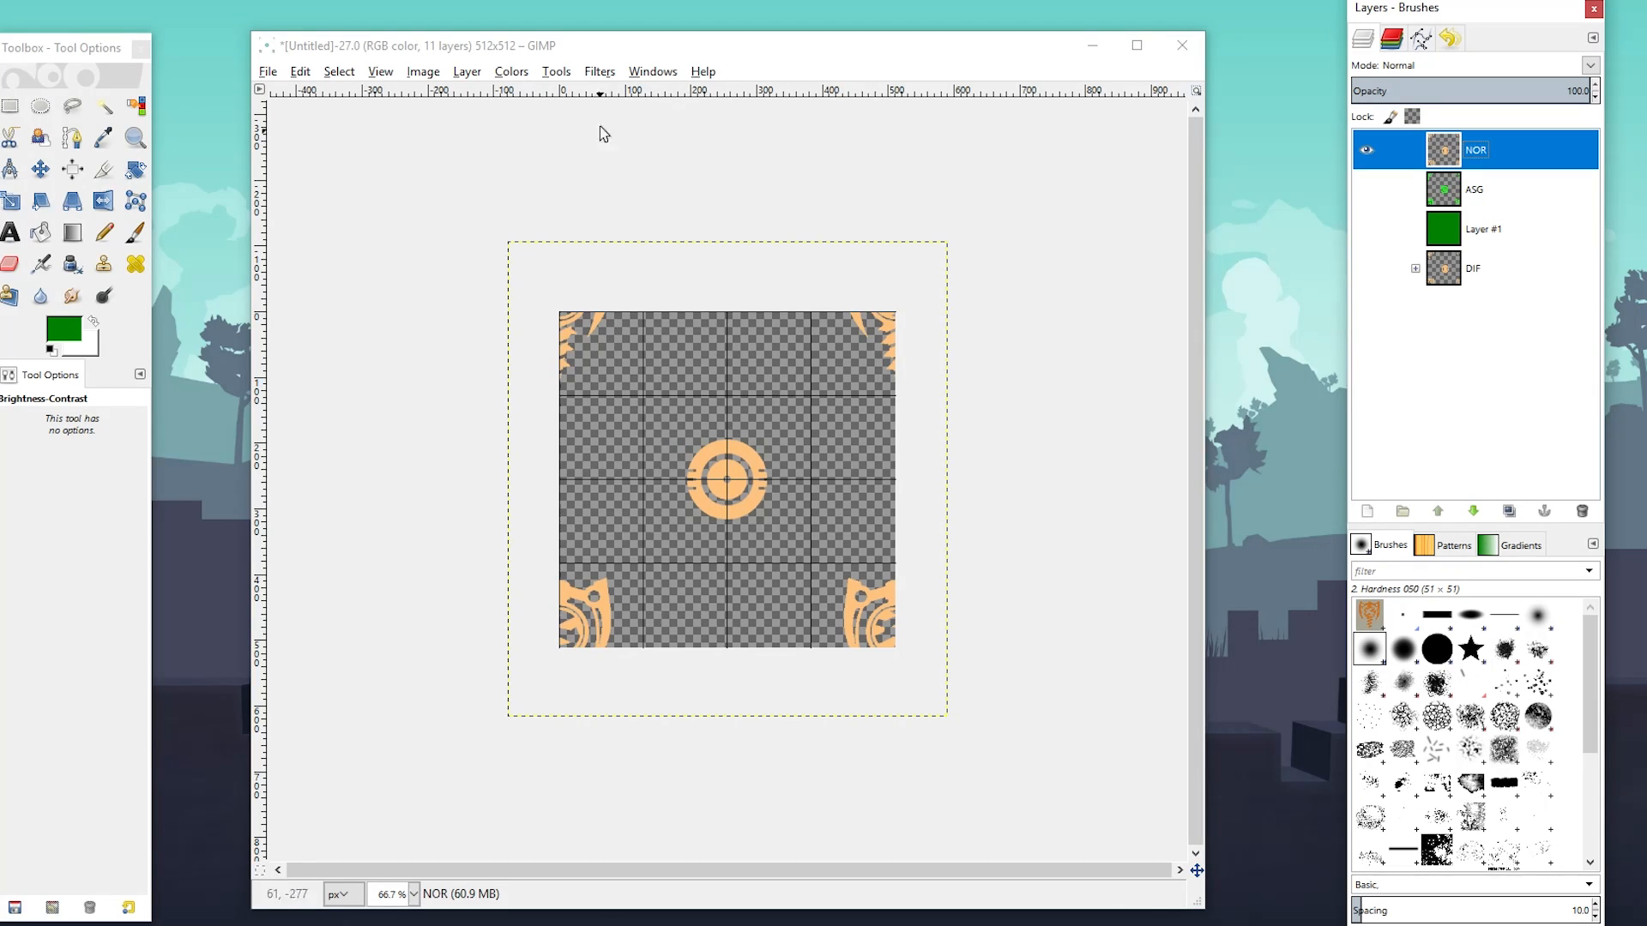
Invert the NOR layer's colours, and turn its logos black using Brightness-Contrast with contrast 127 and brightness -127
{"action": "left_click", "coordinate": [515, 72]}
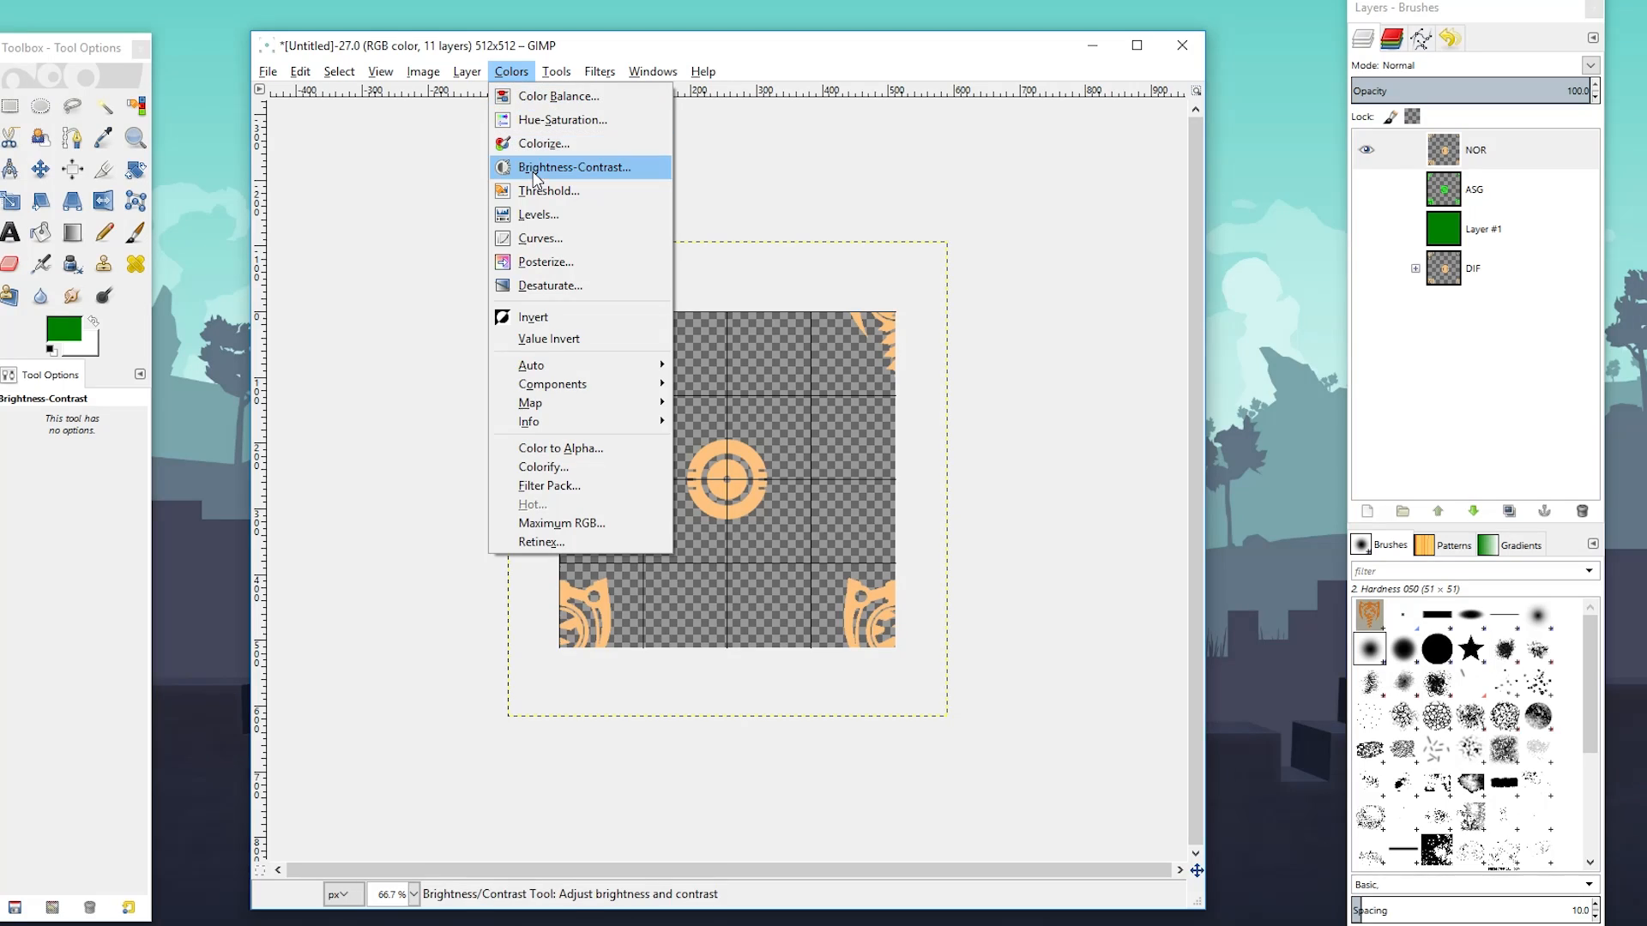
{"action": "left_click", "coordinate": [541, 317]}
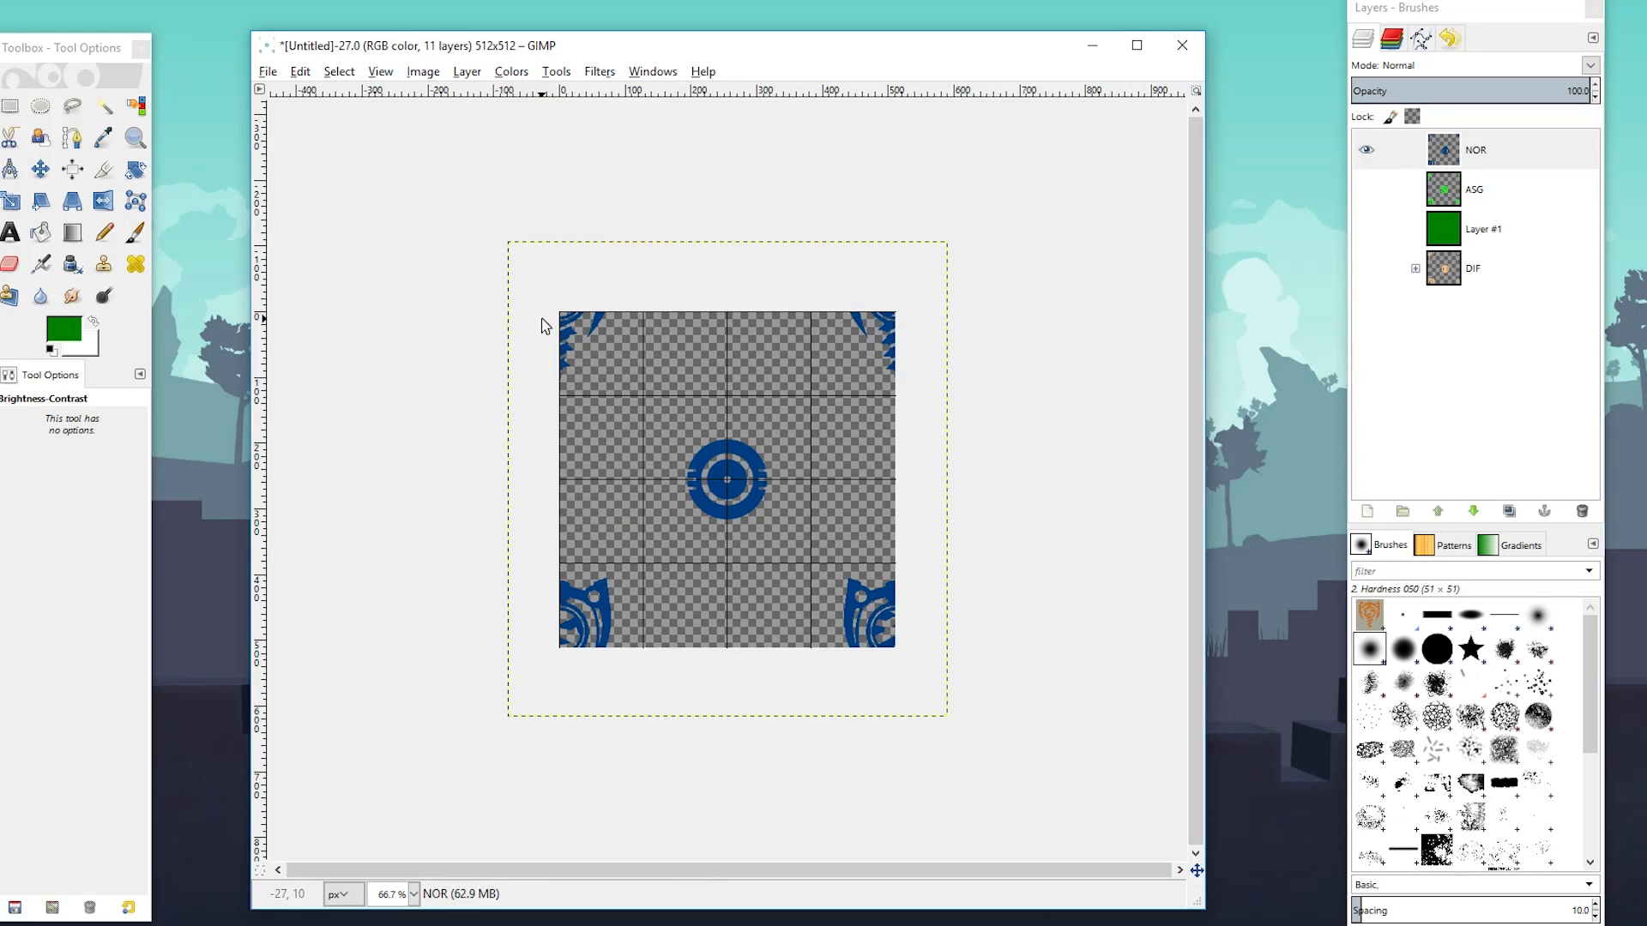
{"action": "left_click", "coordinate": [511, 72]}
{"action": "left_click", "coordinate": [574, 169]}
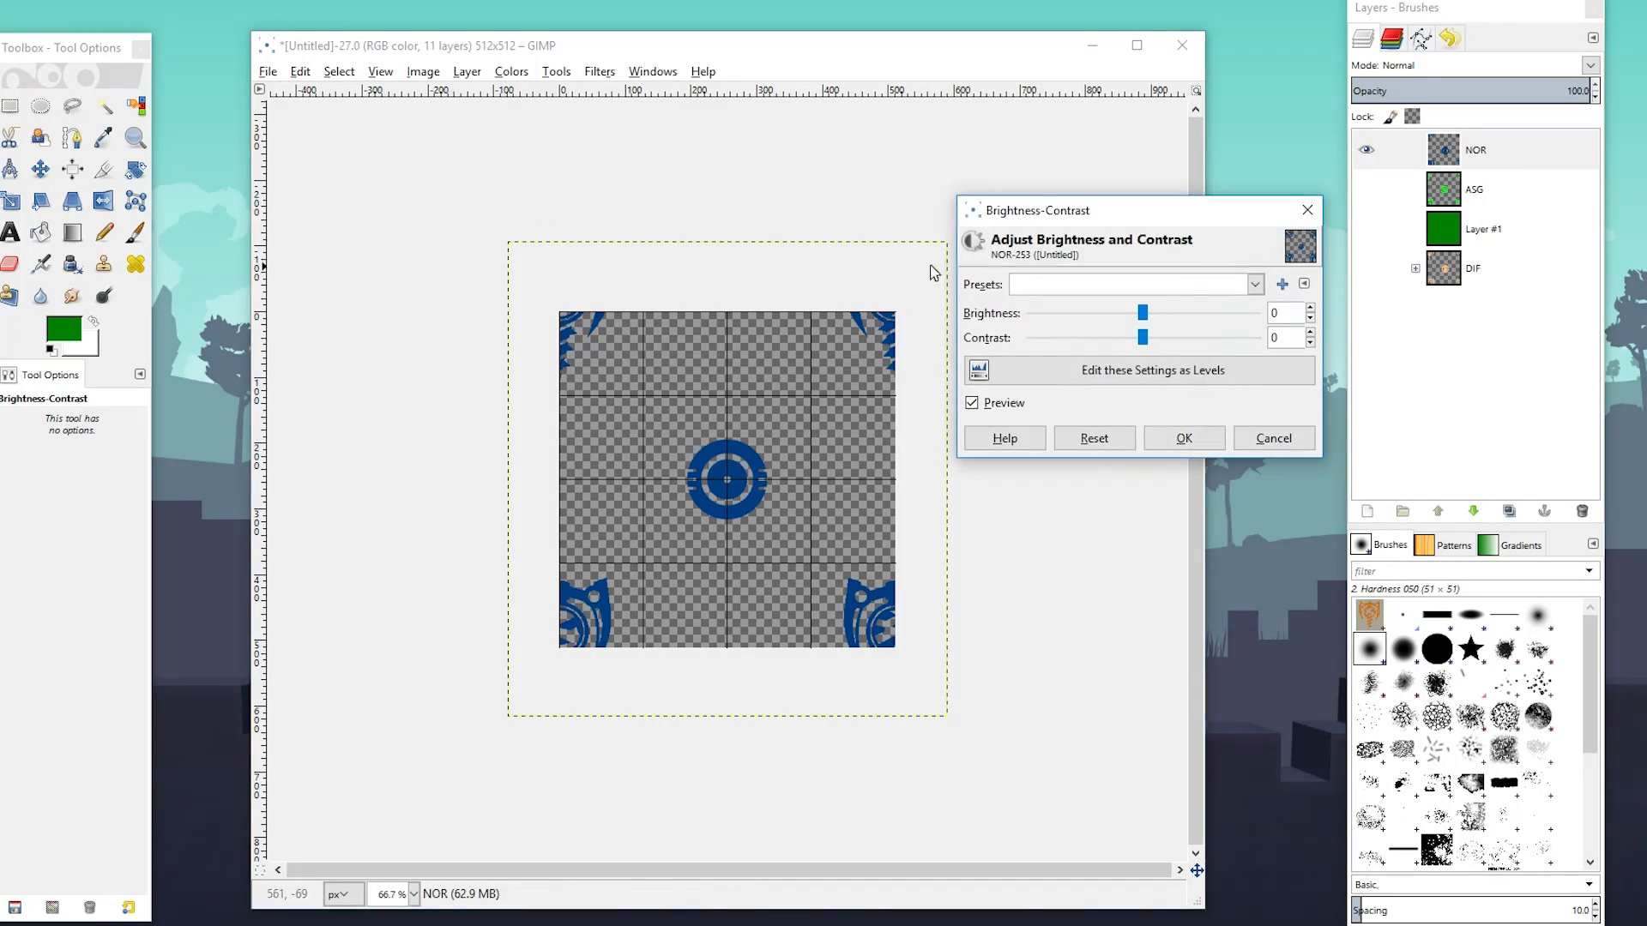
{"action": "left_click_drag", "start_coordinate": [1154, 339], "coordinate": [1265, 338]}
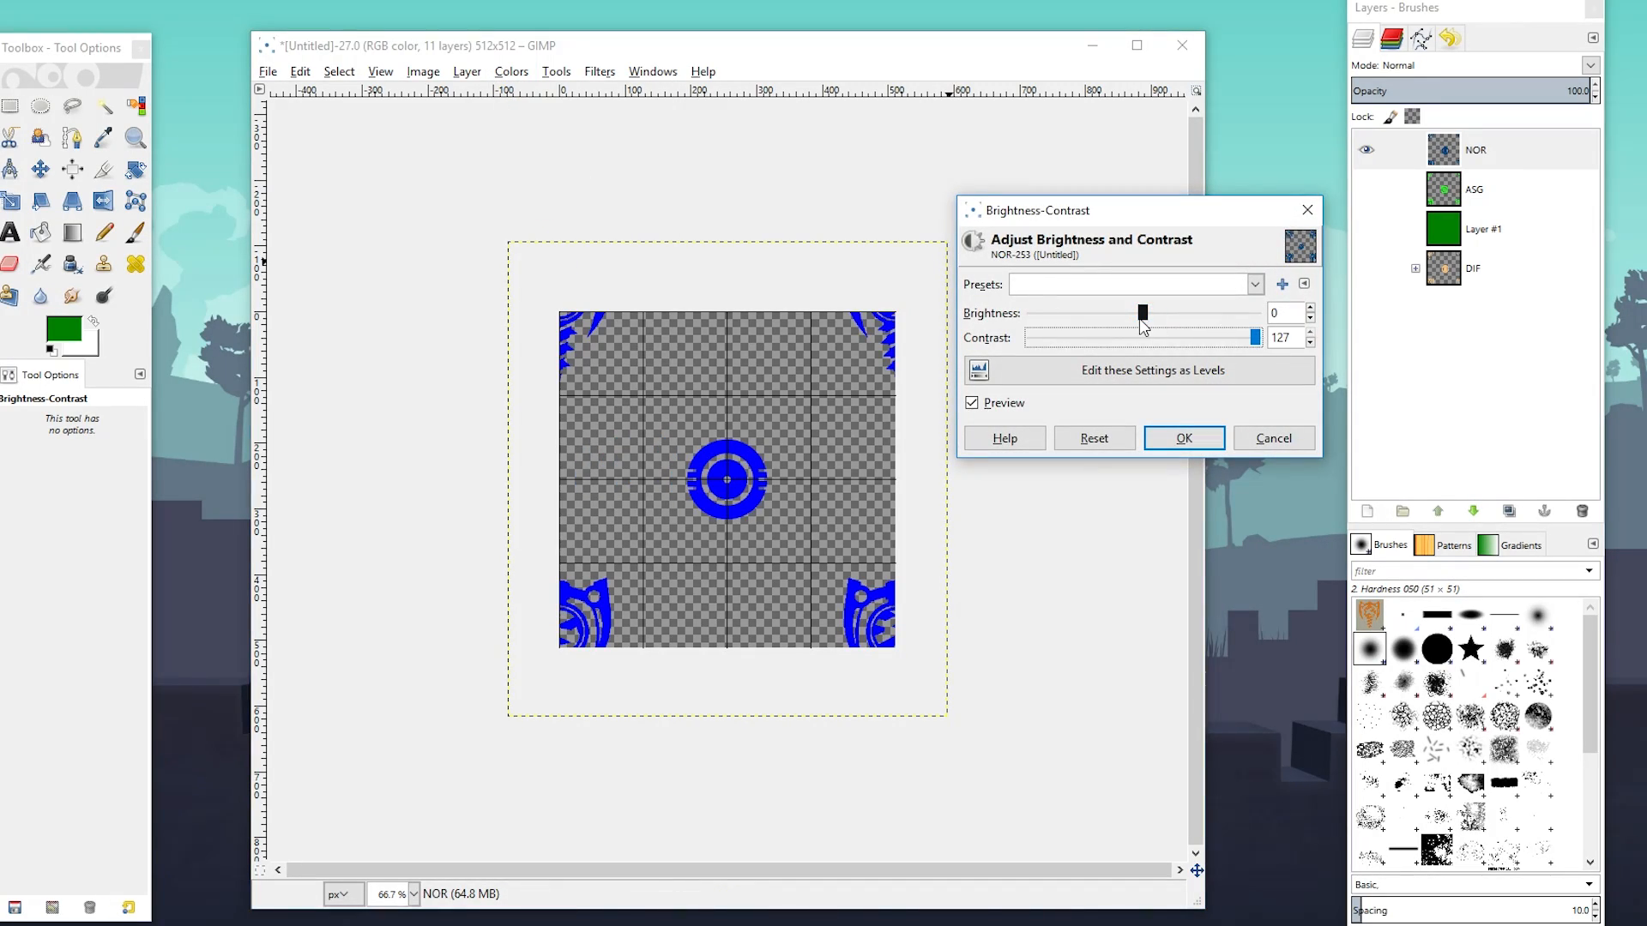
{"action": "left_click_drag", "start_coordinate": [1142, 314], "coordinate": [895, 333]}
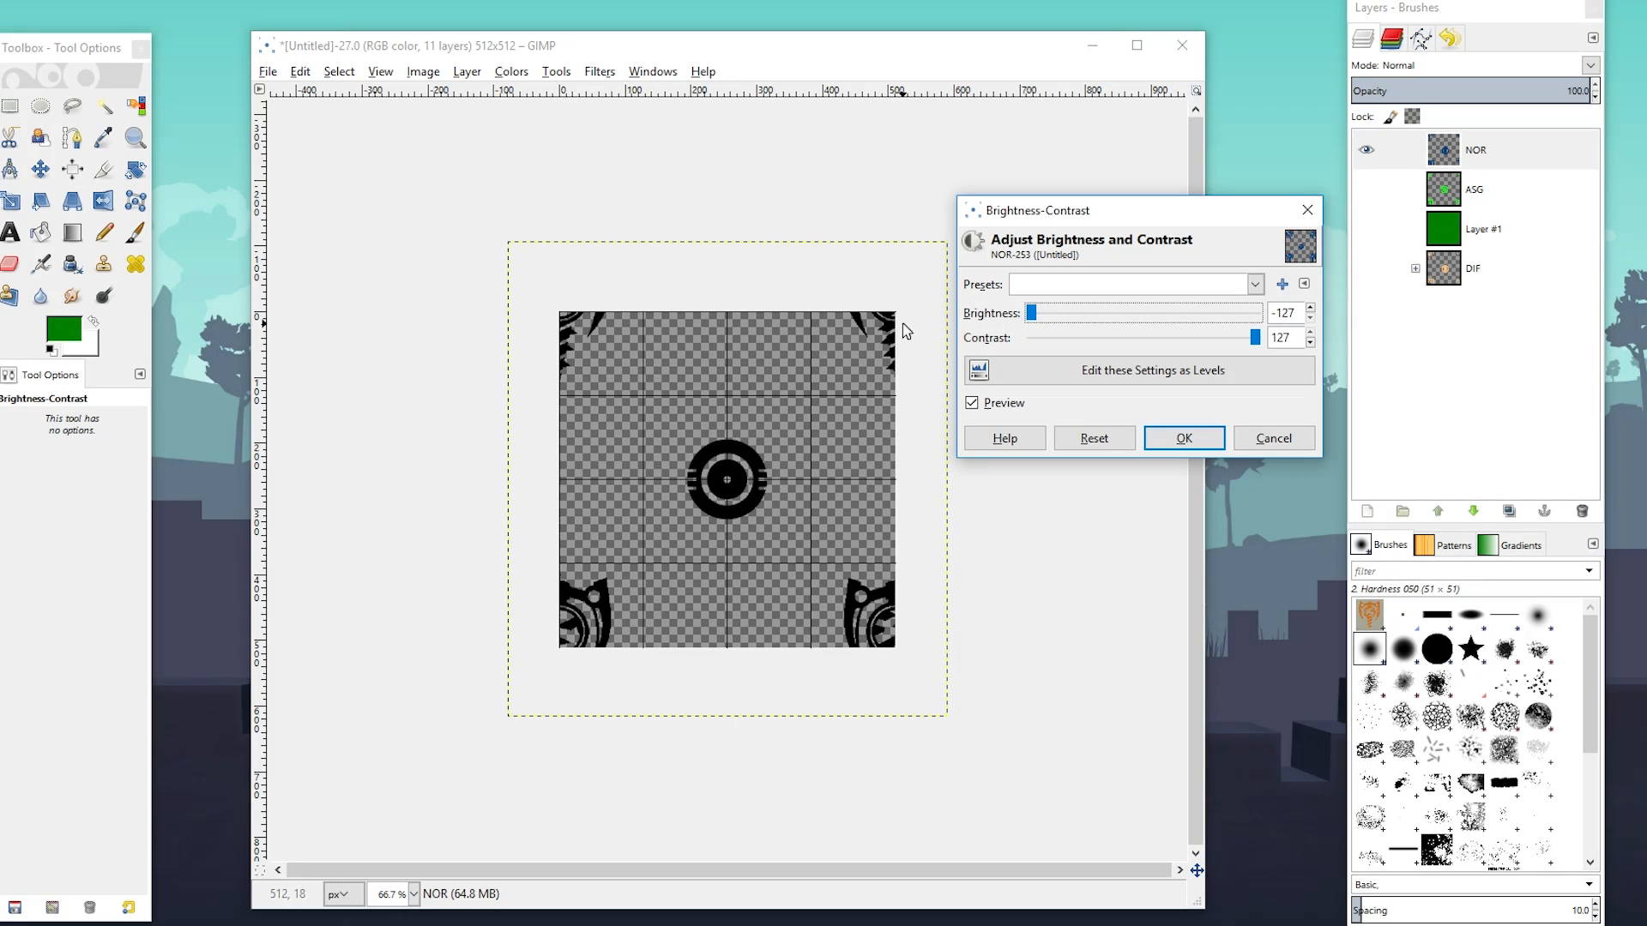
{"action": "left_click", "coordinate": [1186, 437]}
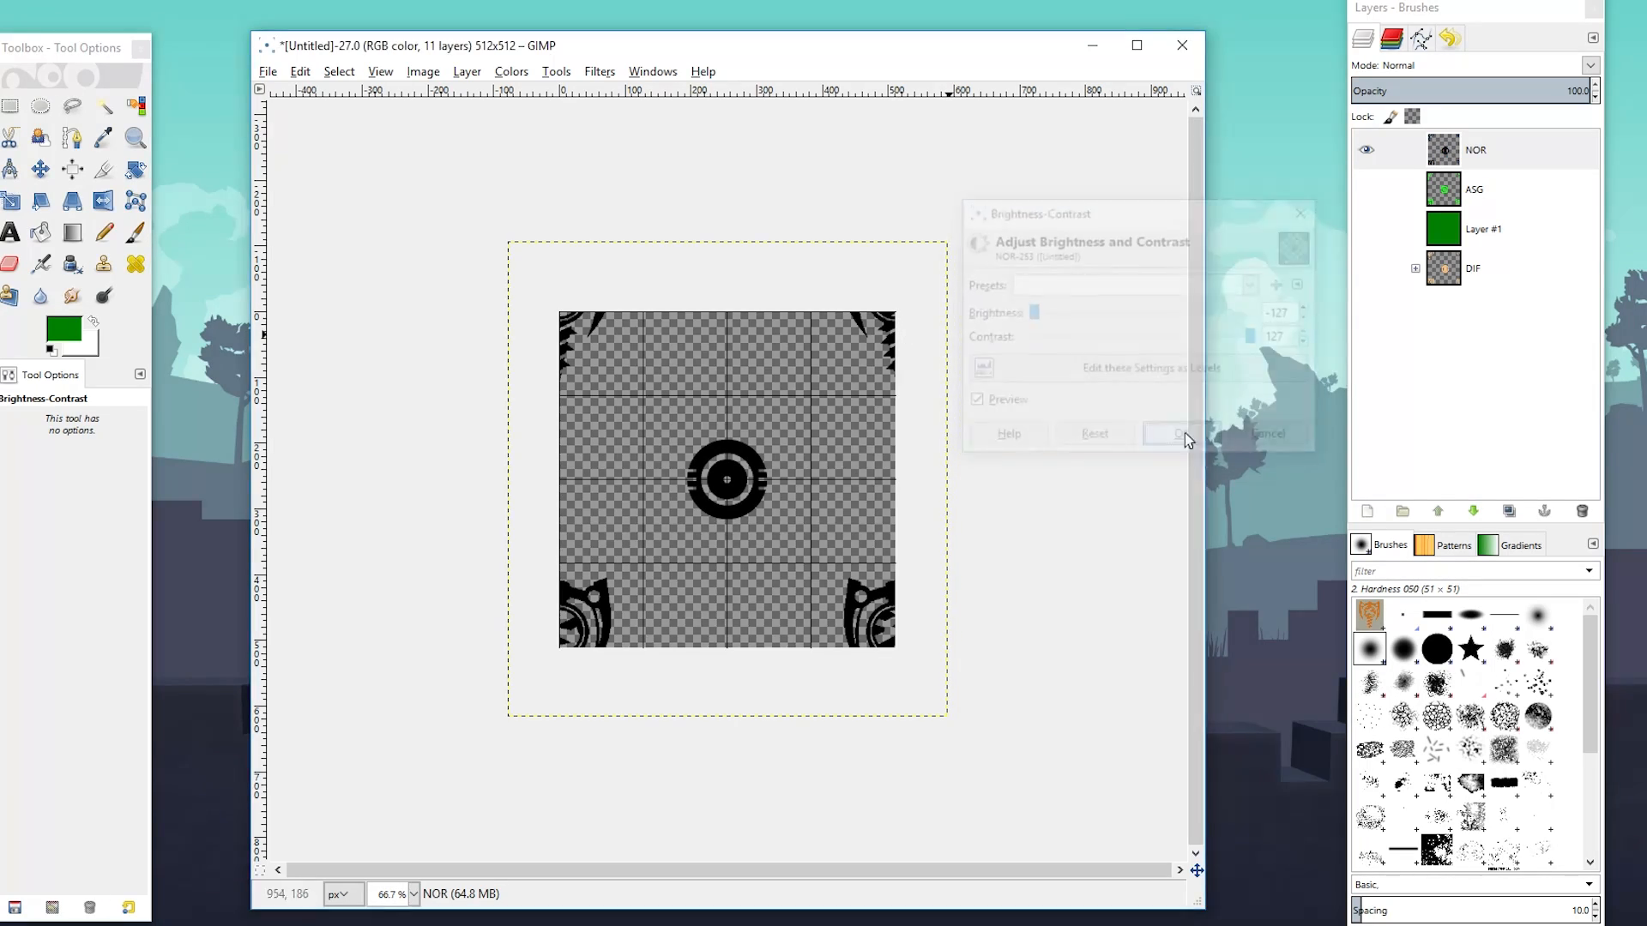
Add a white-filled 512 × 512 px layer and place it directly below the NOR layer
{"action": "left_click", "coordinate": [1368, 511]}
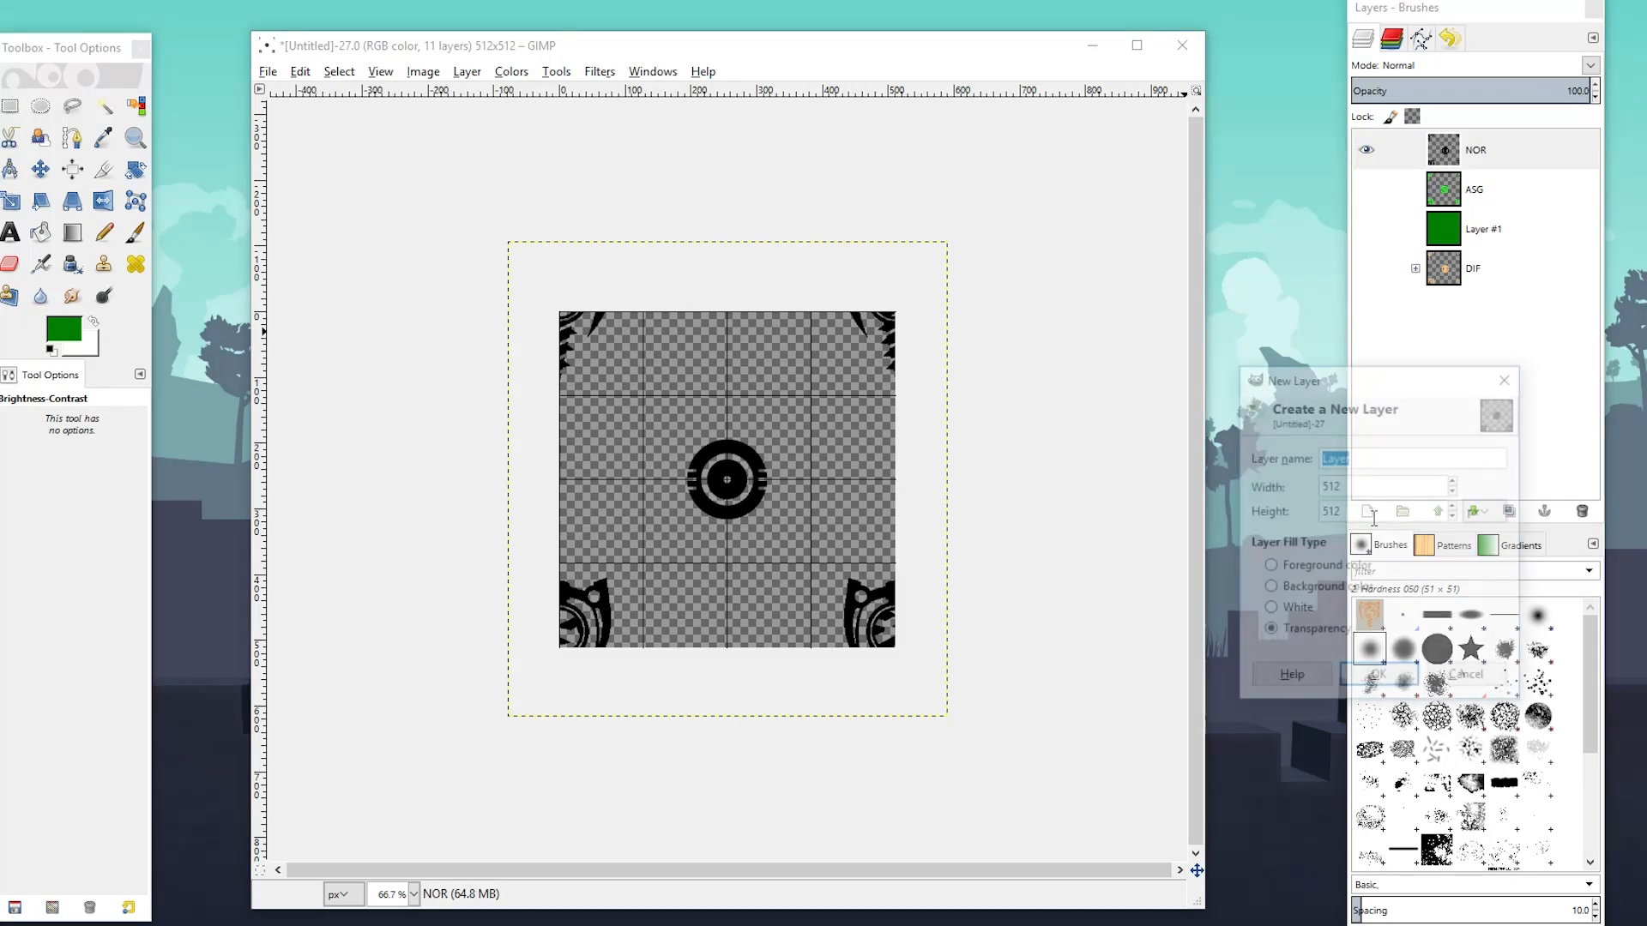
{"action": "left_click", "coordinate": [1268, 609]}
{"action": "left_click", "coordinate": [1376, 678]}
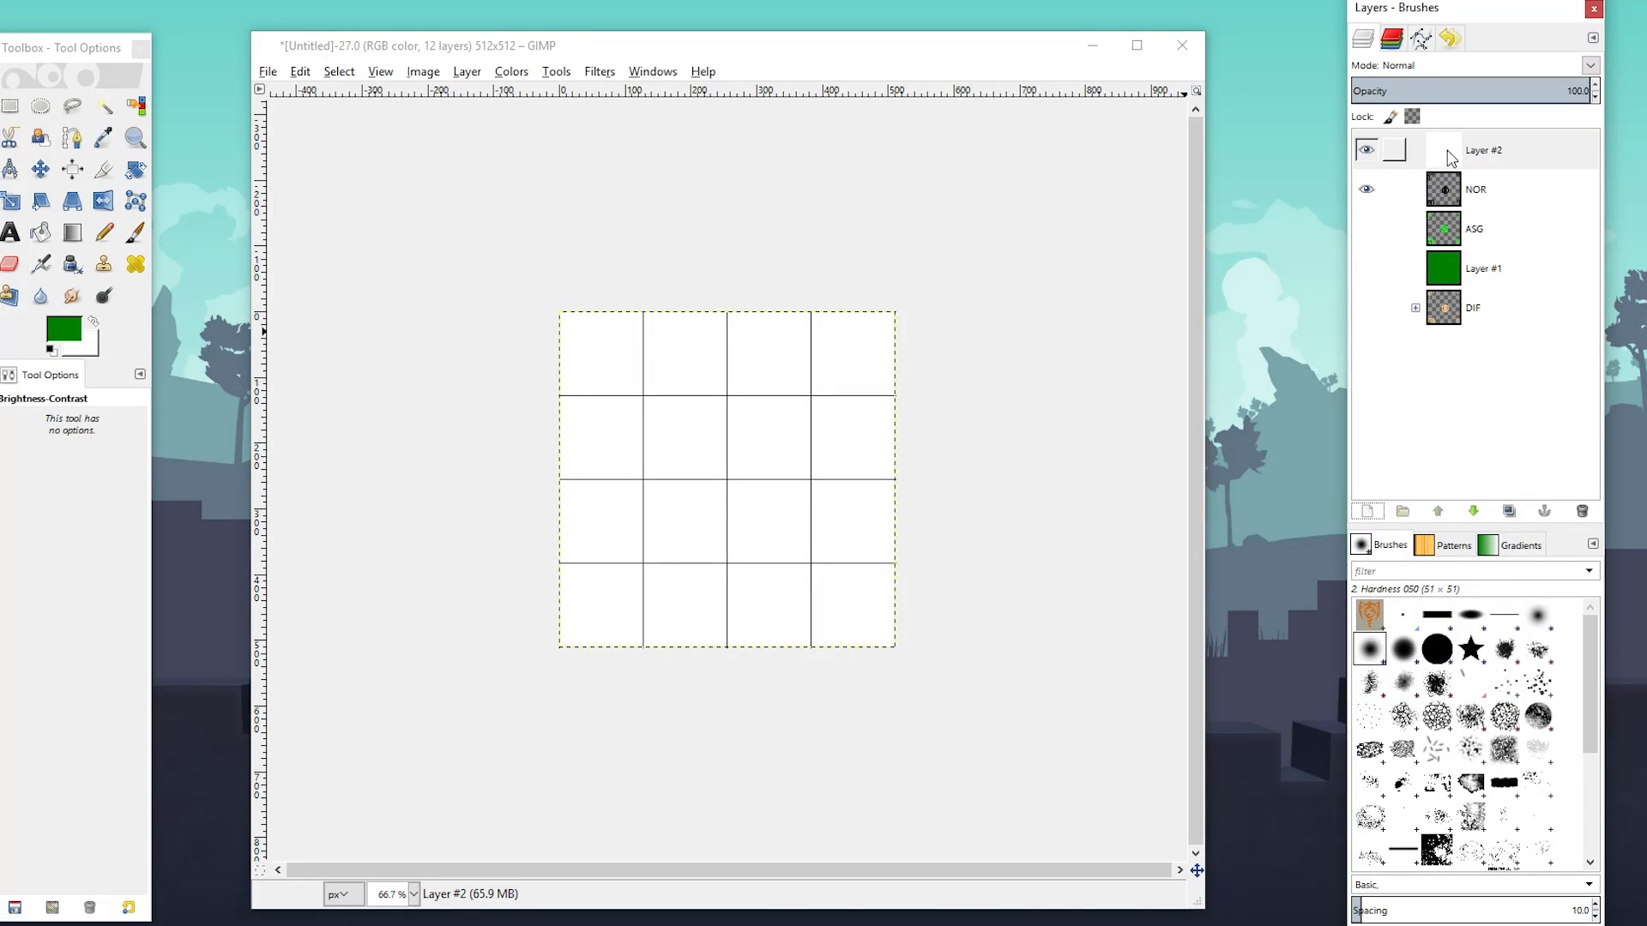
{"action": "left_click_drag", "start_coordinate": [1450, 153], "coordinate": [1438, 202]}
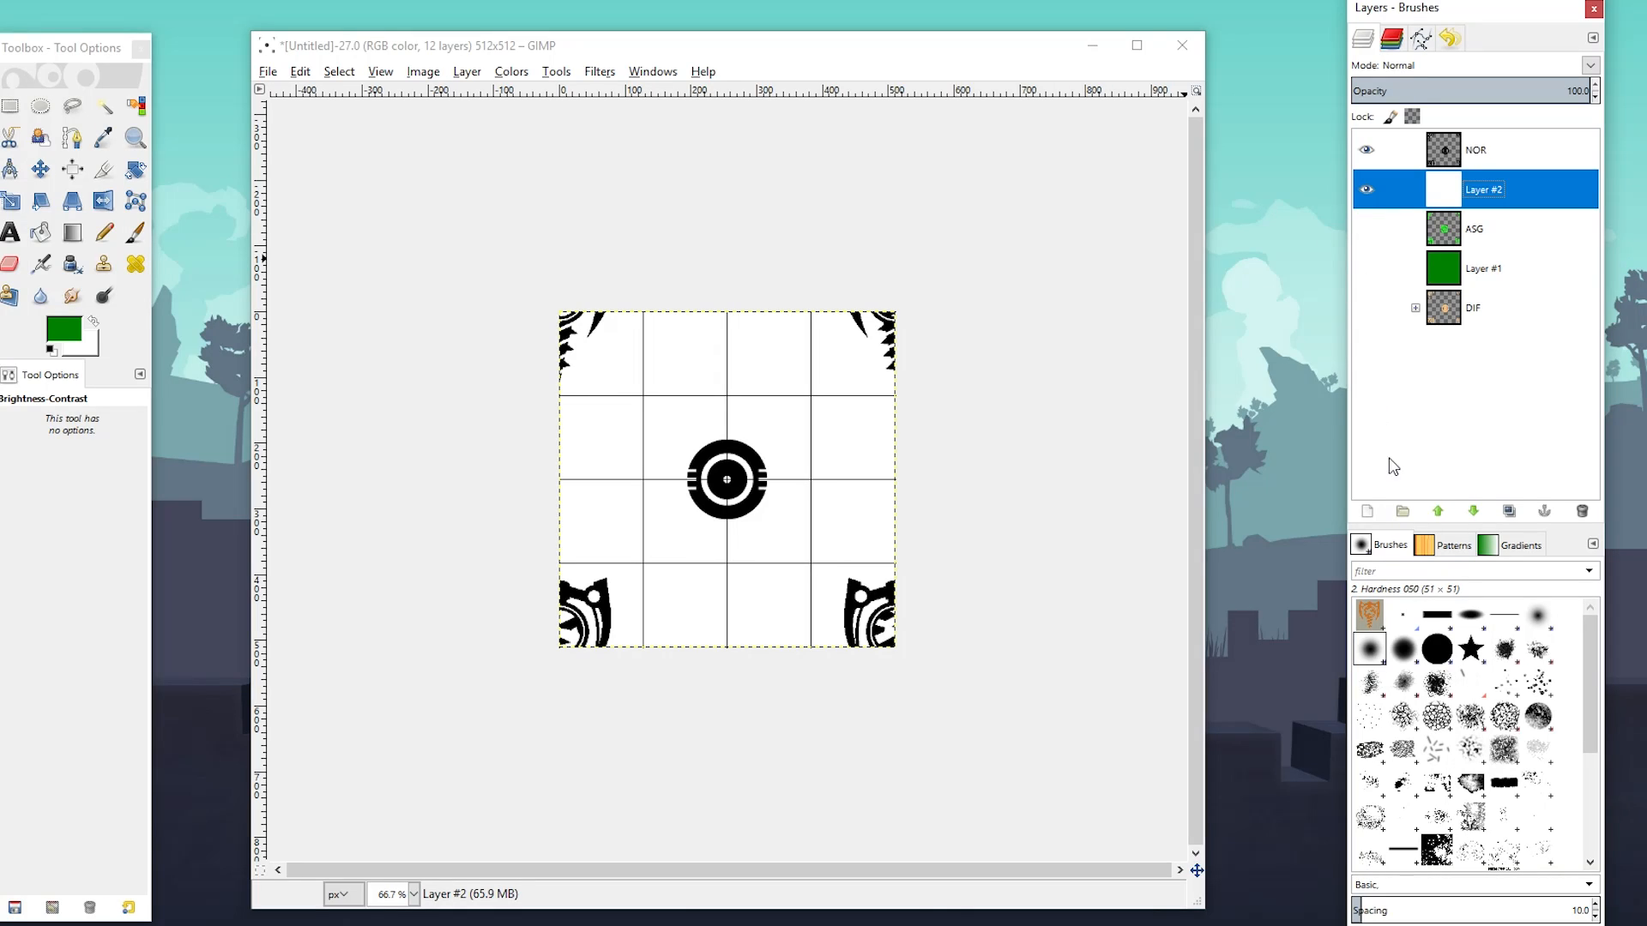
Duplicate the white Layer #2 and make the copy, Layer #3, the active layer
{"action": "left_click", "coordinate": [1509, 512]}
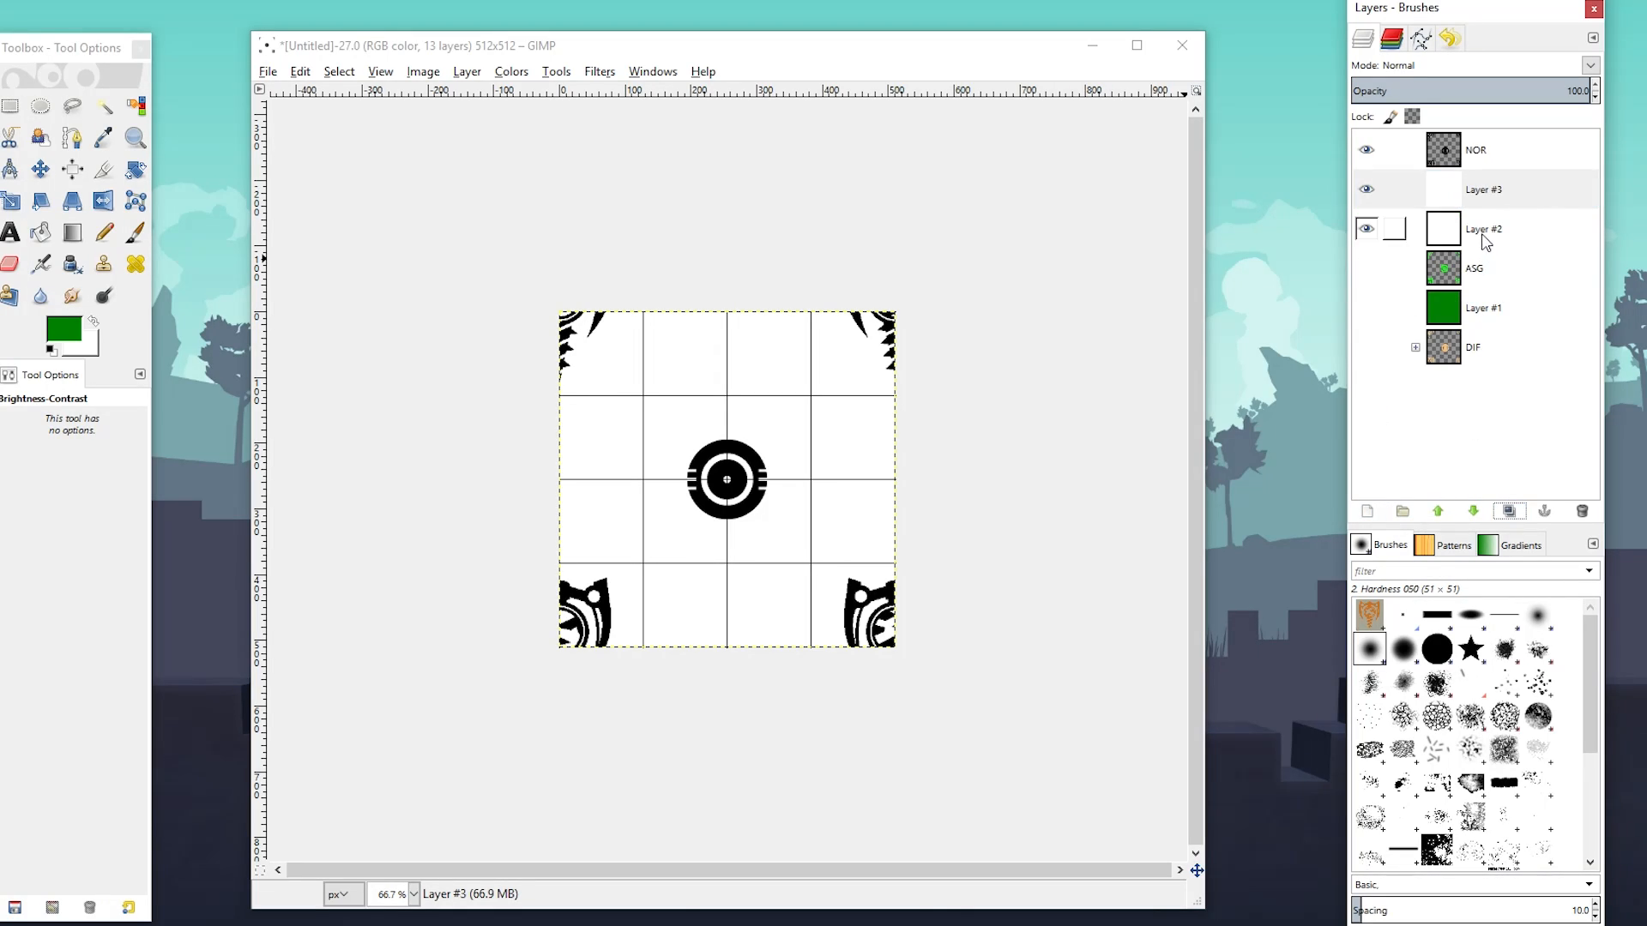
{"action": "left_click", "coordinate": [1448, 197]}
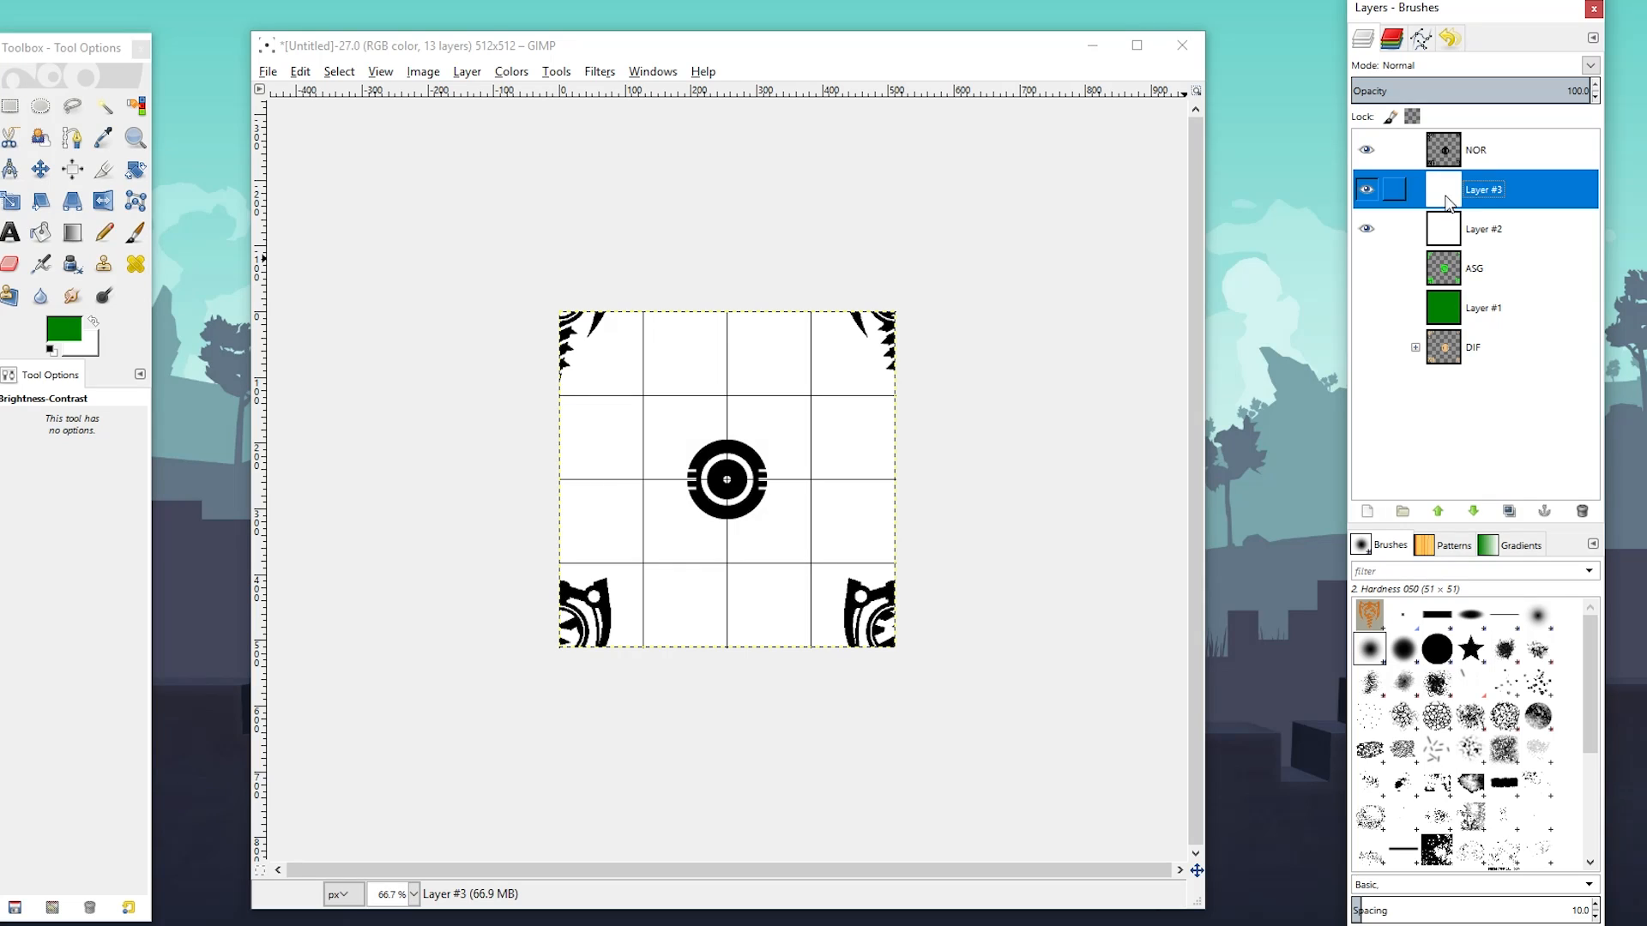
{"action": "left_click", "coordinate": [684, 45]}
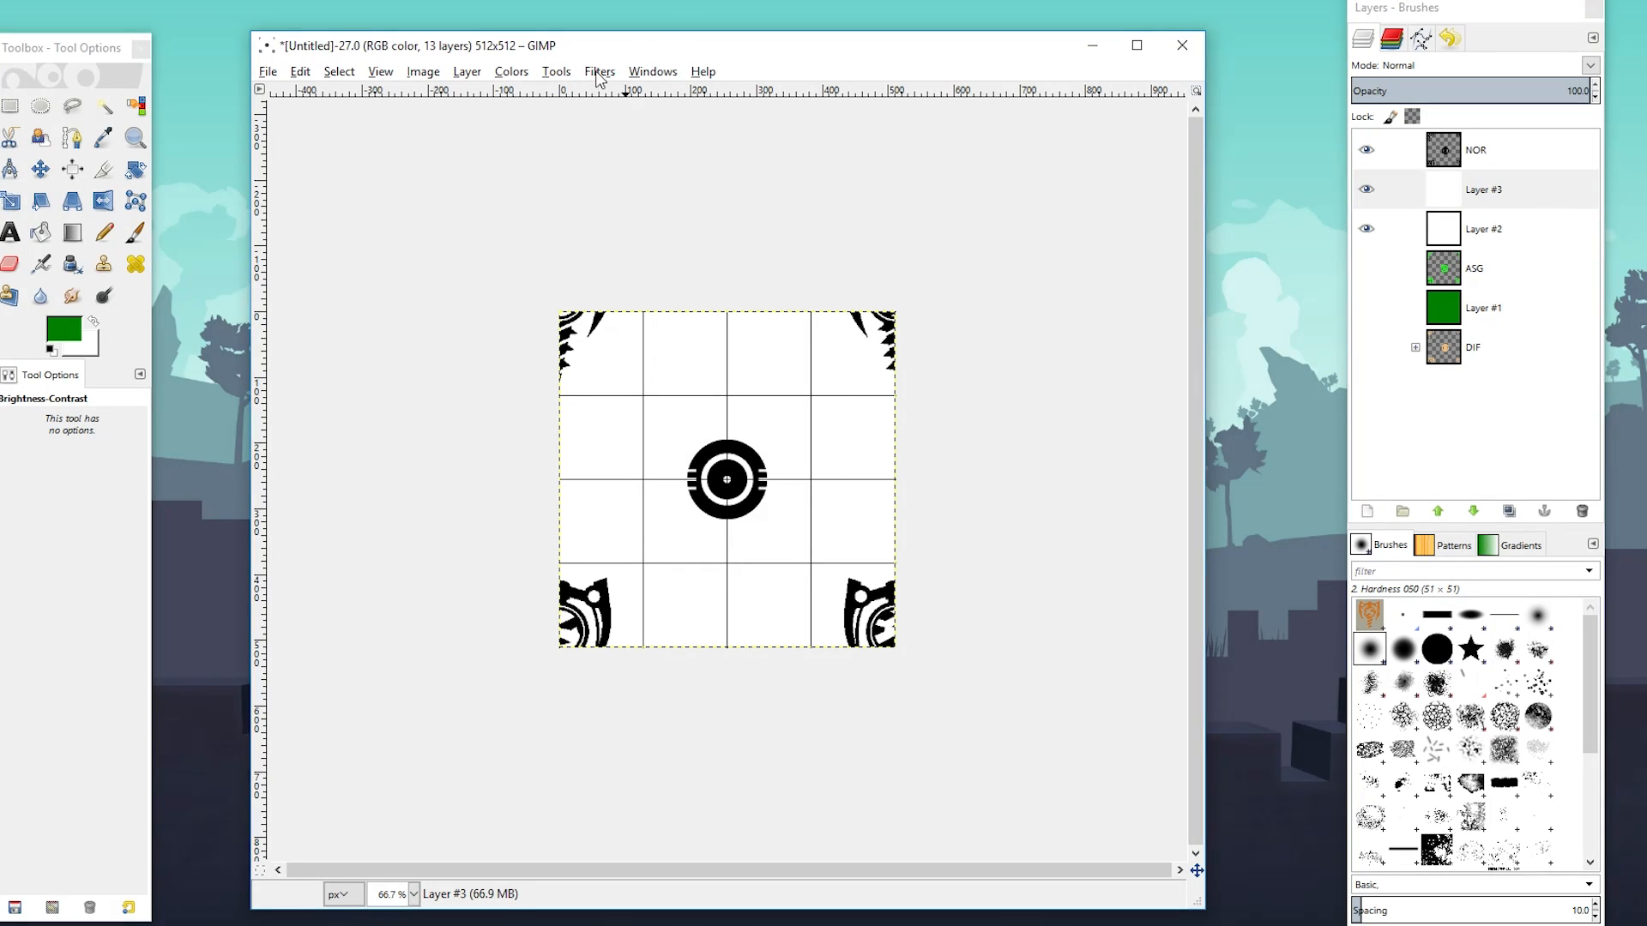
Apply RGB Noise to Layer #3 with correlated noise, Independent RGB off, red, green and blue at 1.00 and alpha at 0.00
{"action": "left_click", "coordinate": [599, 72]}
{"action": "mouse_move", "coordinate": [693, 374]}
{"action": "left_click", "coordinate": [884, 455]}
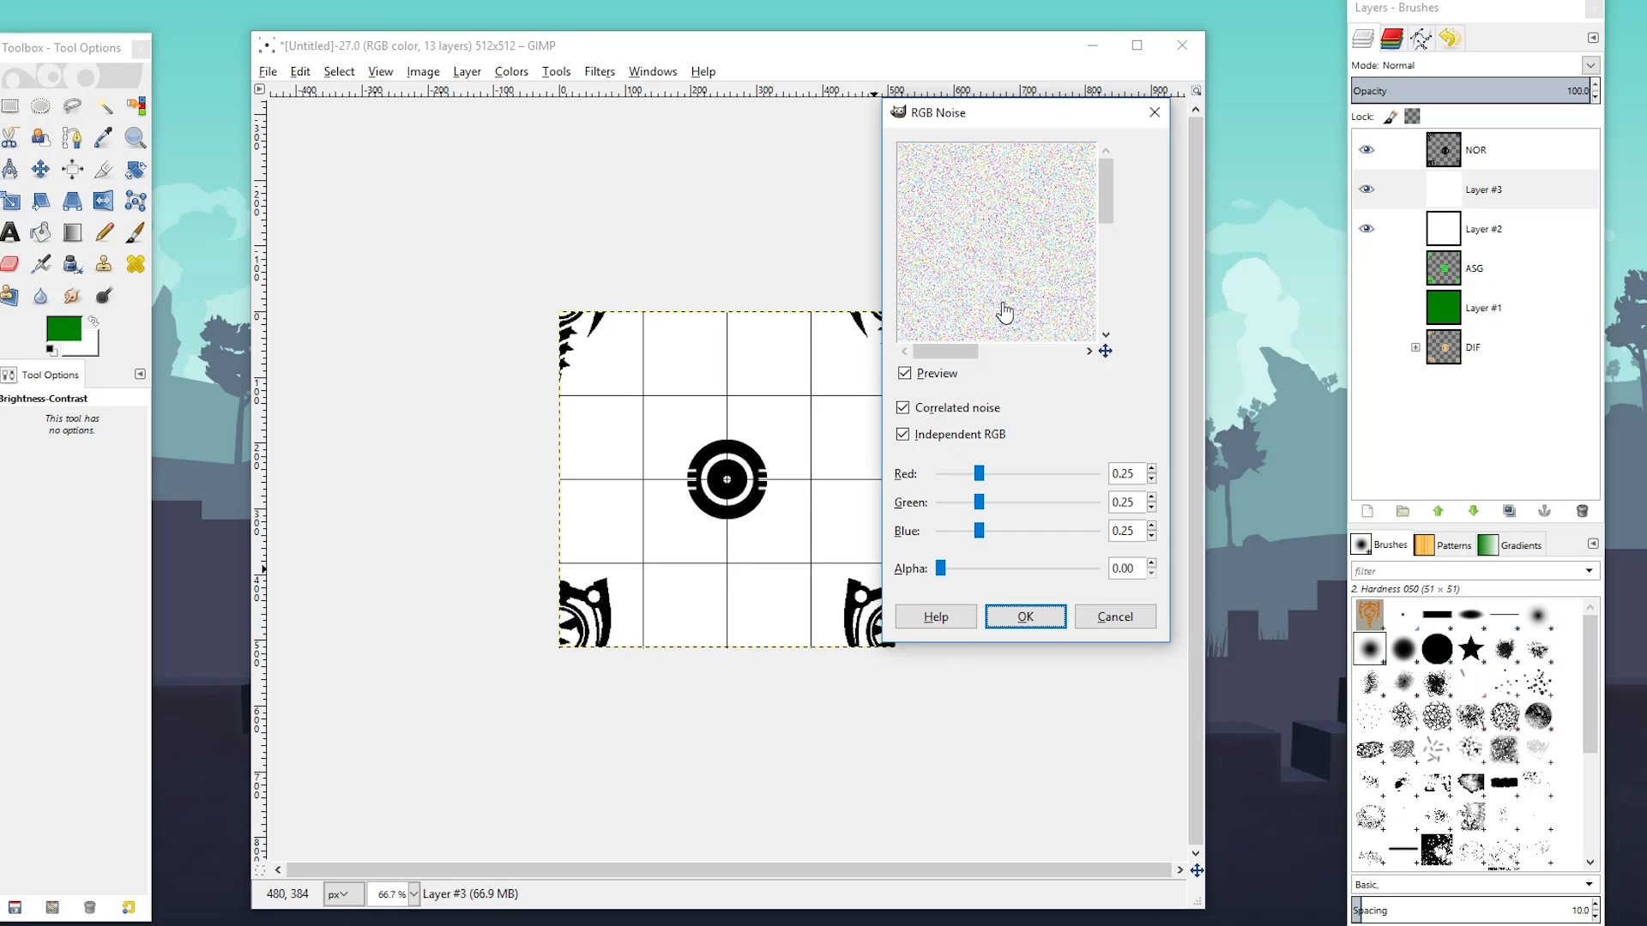
{"action": "left_click_drag", "start_coordinate": [979, 476], "coordinate": [1080, 478]}
{"action": "left_click_drag", "start_coordinate": [979, 531], "coordinate": [941, 549]}
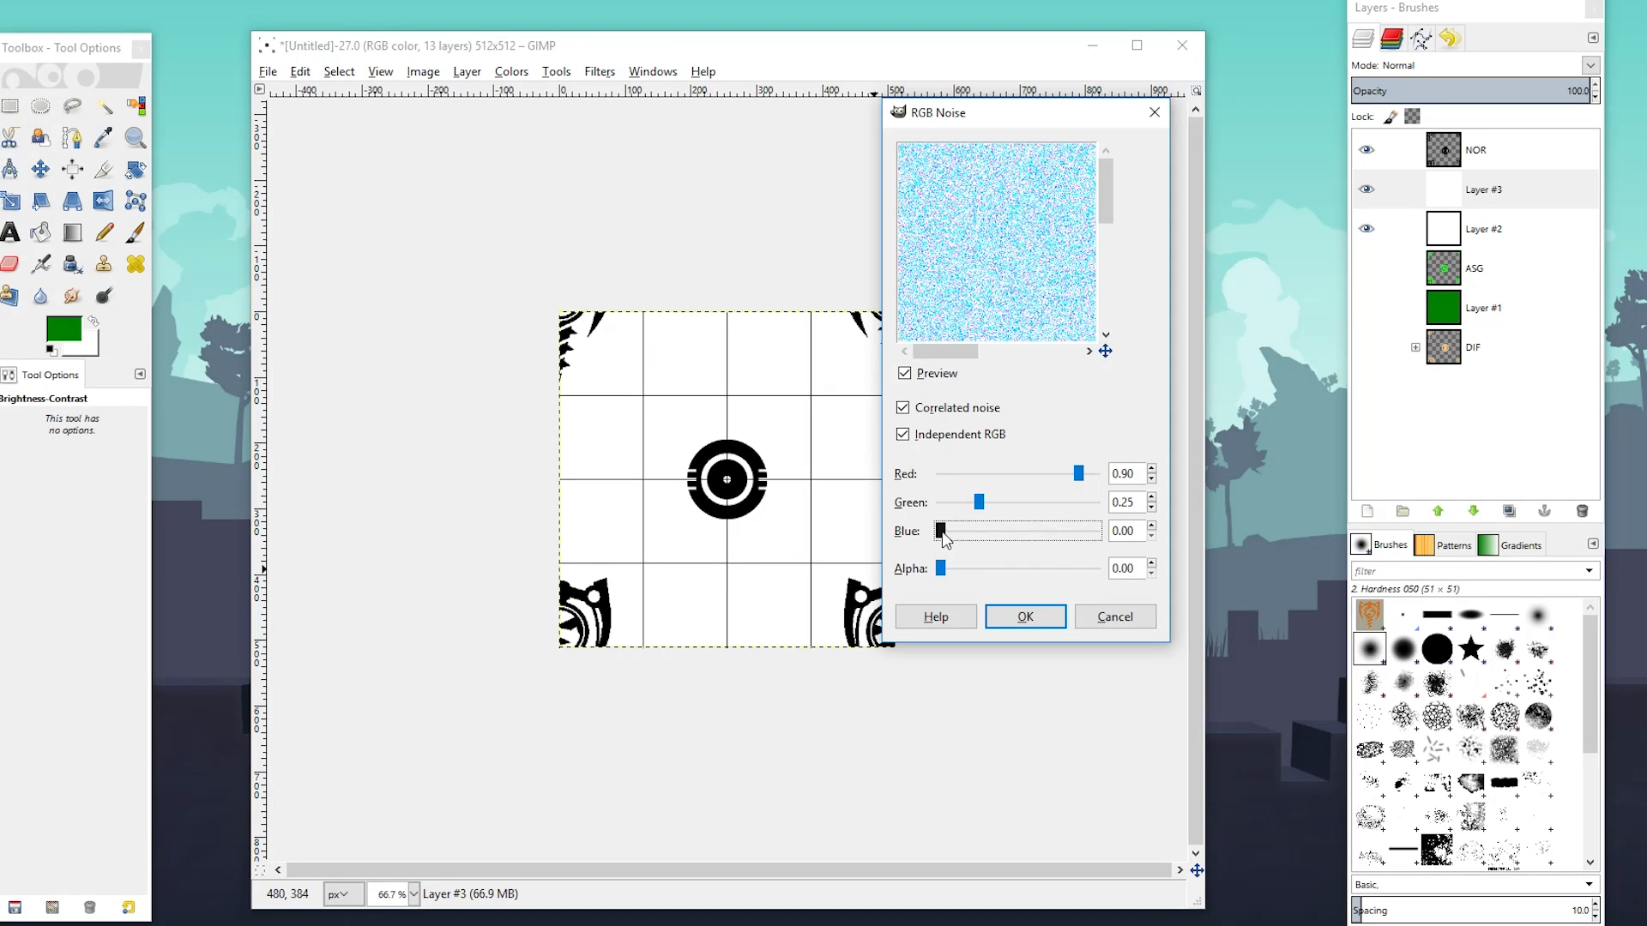
{"action": "left_click", "coordinate": [909, 441]}
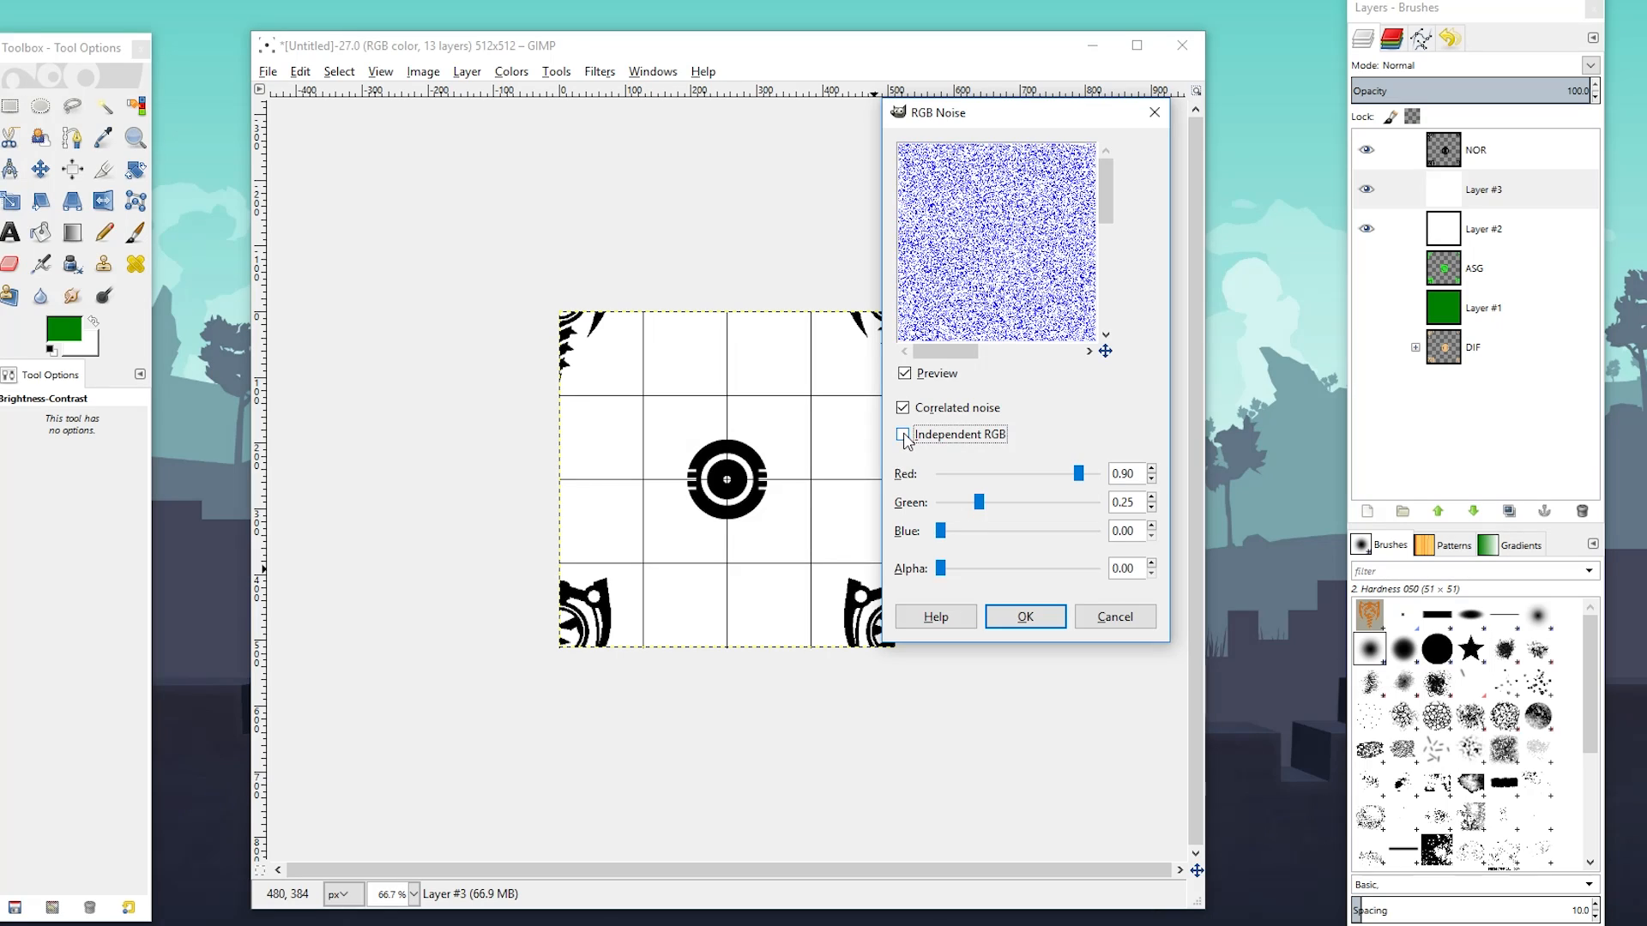
{"action": "left_click_drag", "start_coordinate": [1077, 474], "coordinate": [1124, 472]}
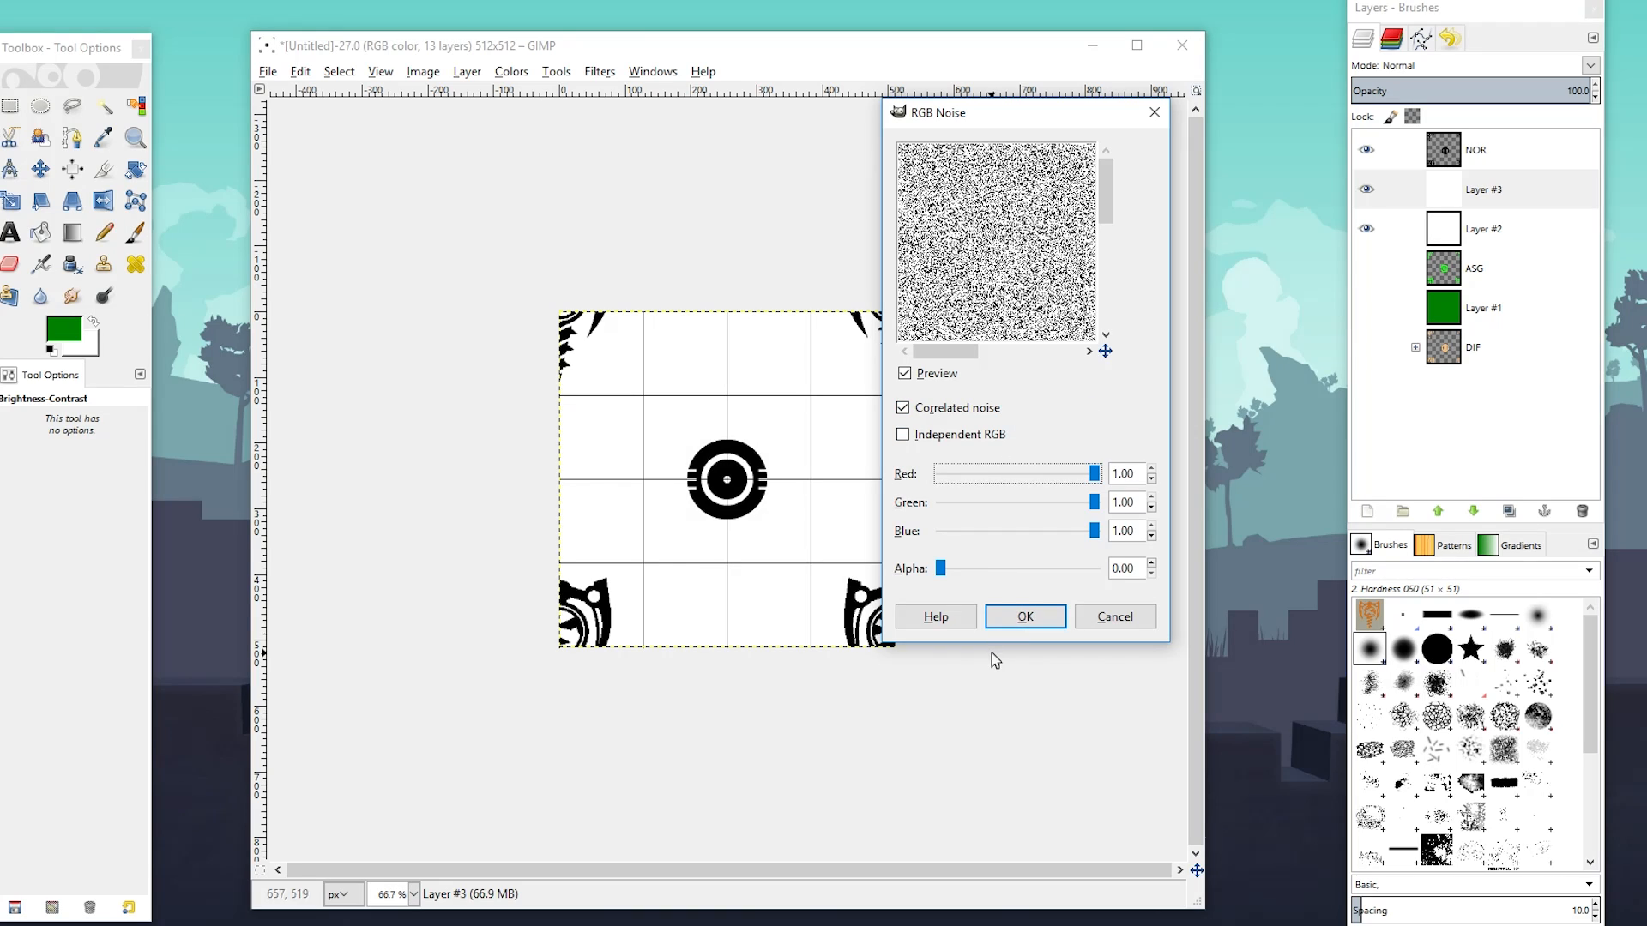
{"action": "left_click", "coordinate": [1021, 619]}
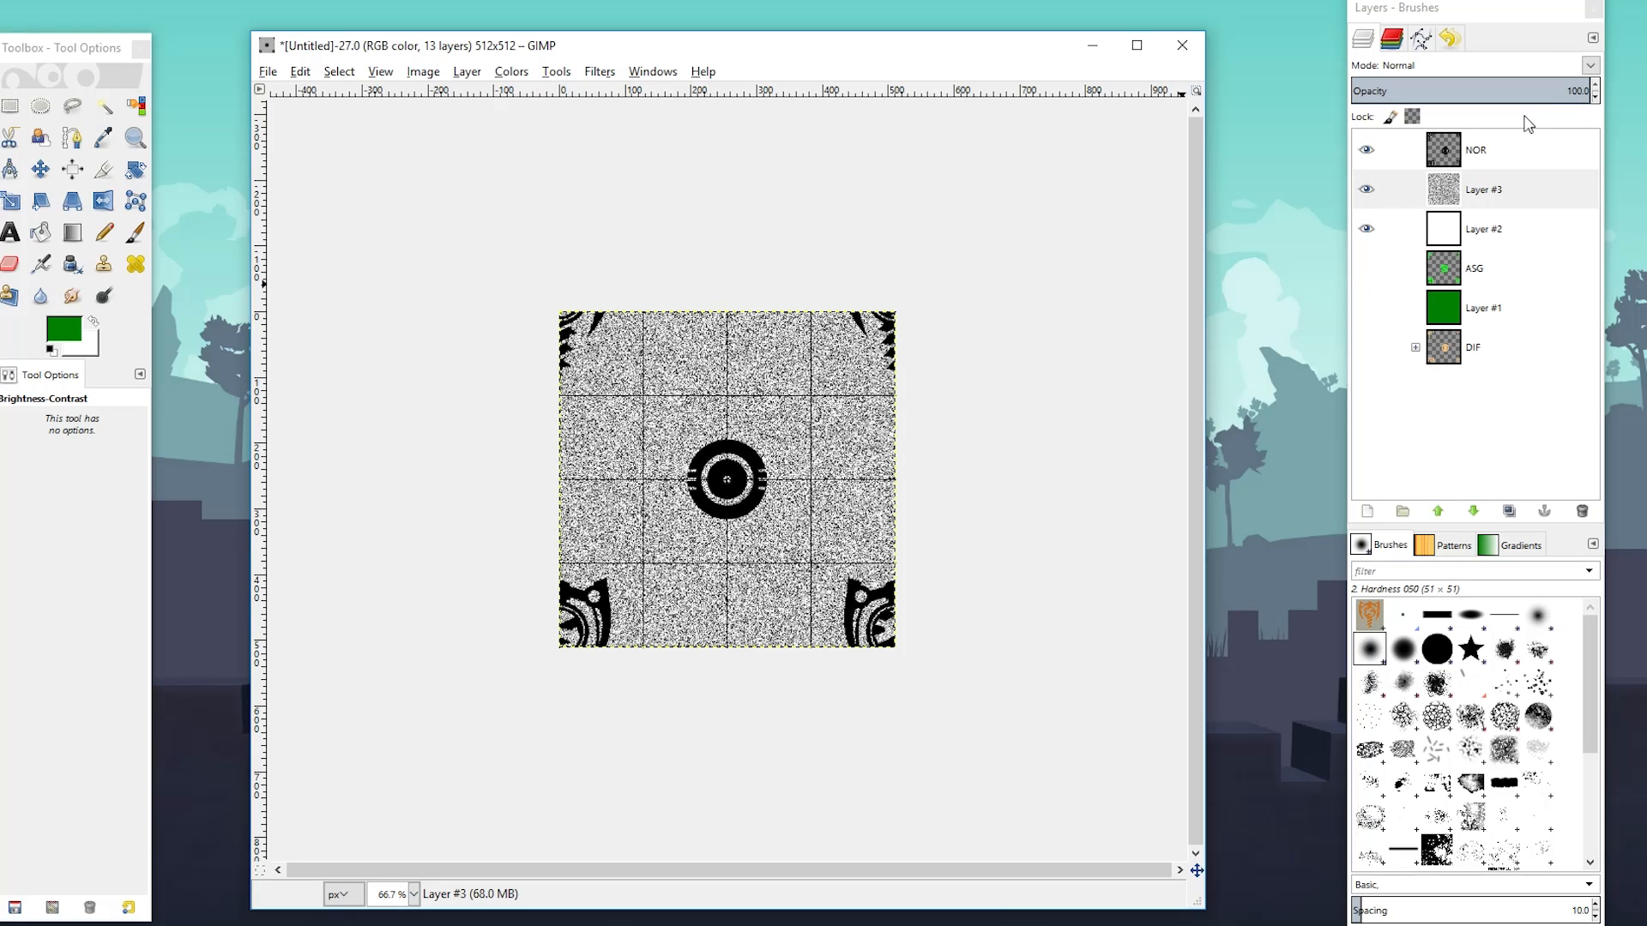
Set the opacity of the noise layer, Layer #3, to 50
{"action": "double_click", "coordinate": [1583, 90]}
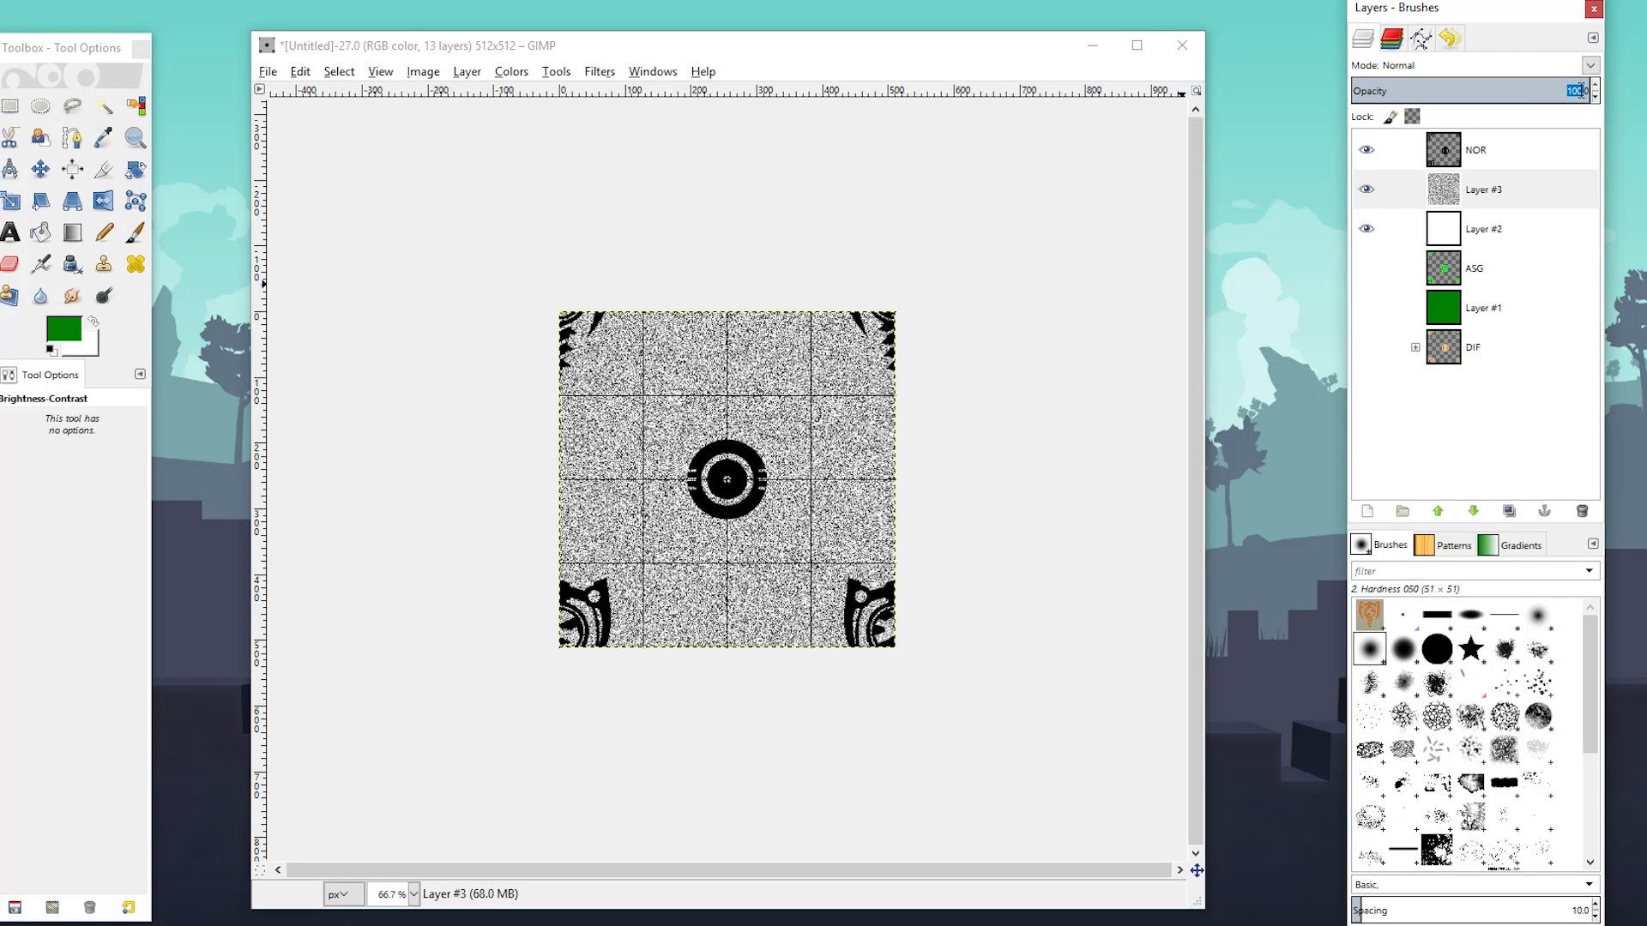
{"action": "type", "text": "50"}
{"action": "key", "text": "Return"}
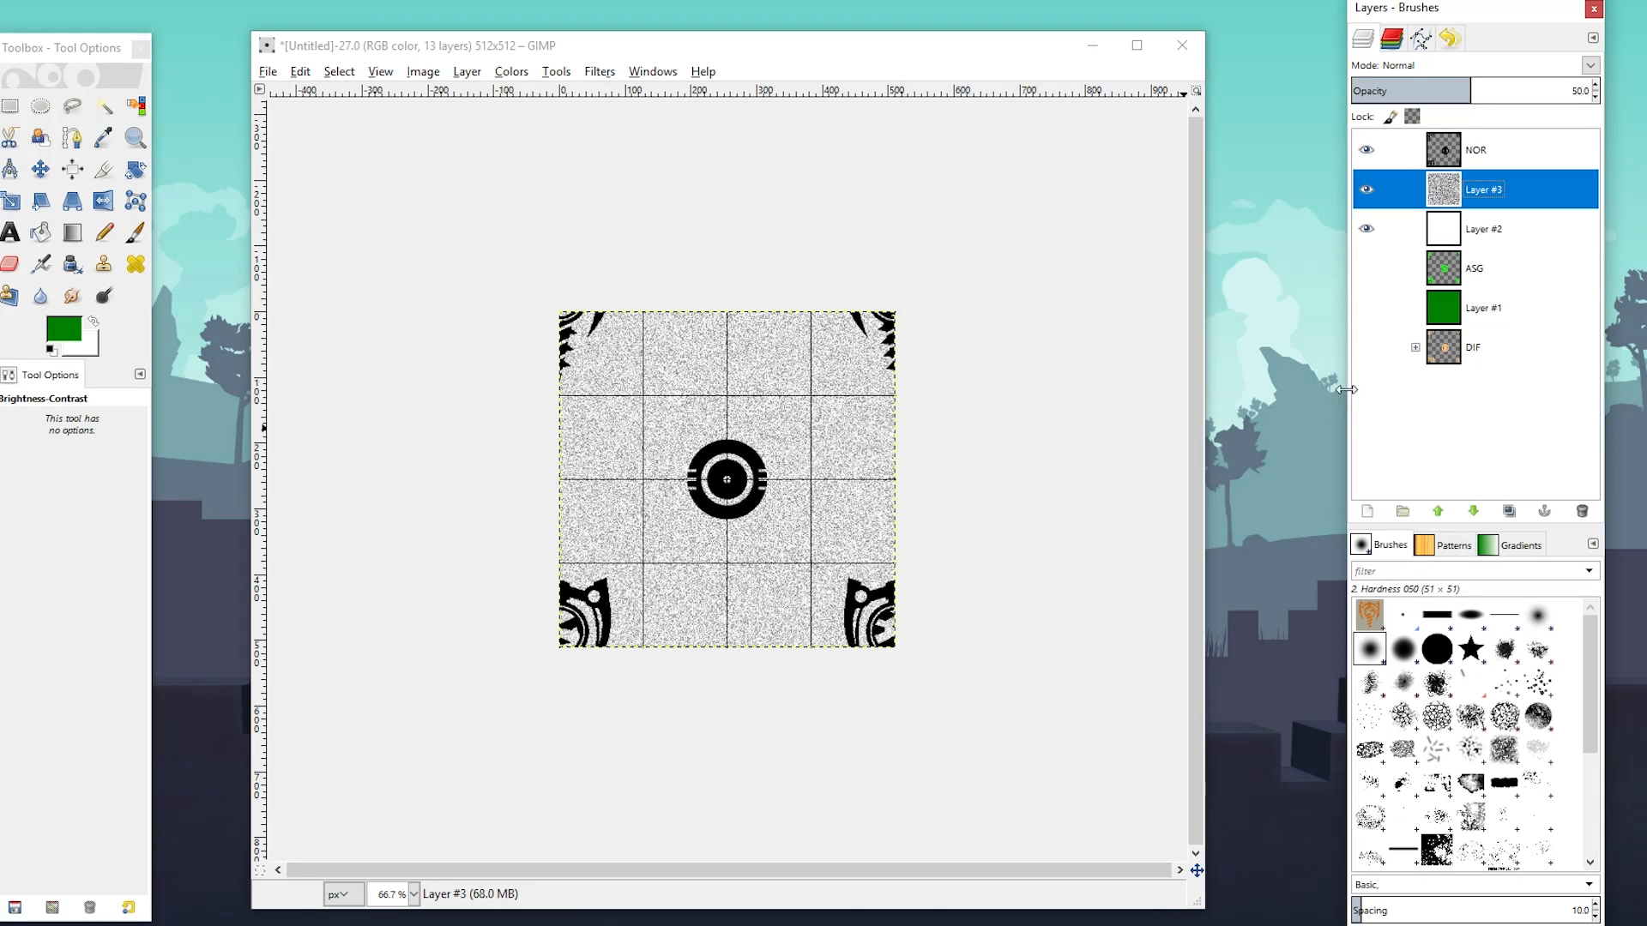
Fit the NOR layer to the image size and hide it
{"action": "left_click", "coordinate": [1444, 151]}
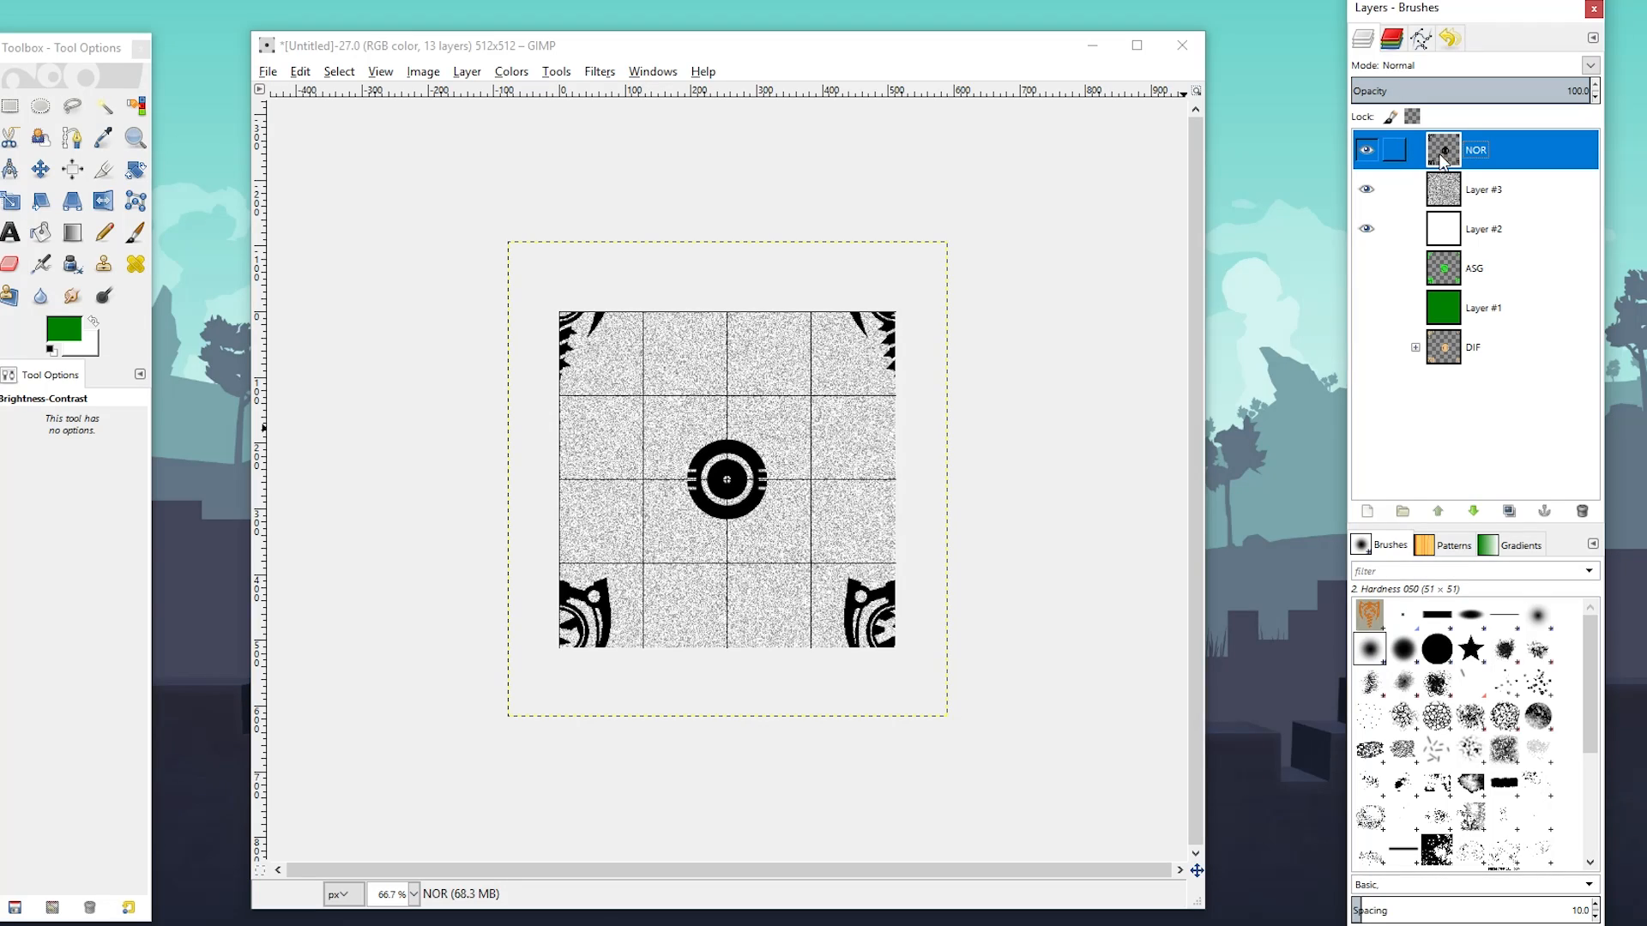
{"action": "left_click", "coordinate": [467, 72]}
{"action": "left_click", "coordinate": [527, 358]}
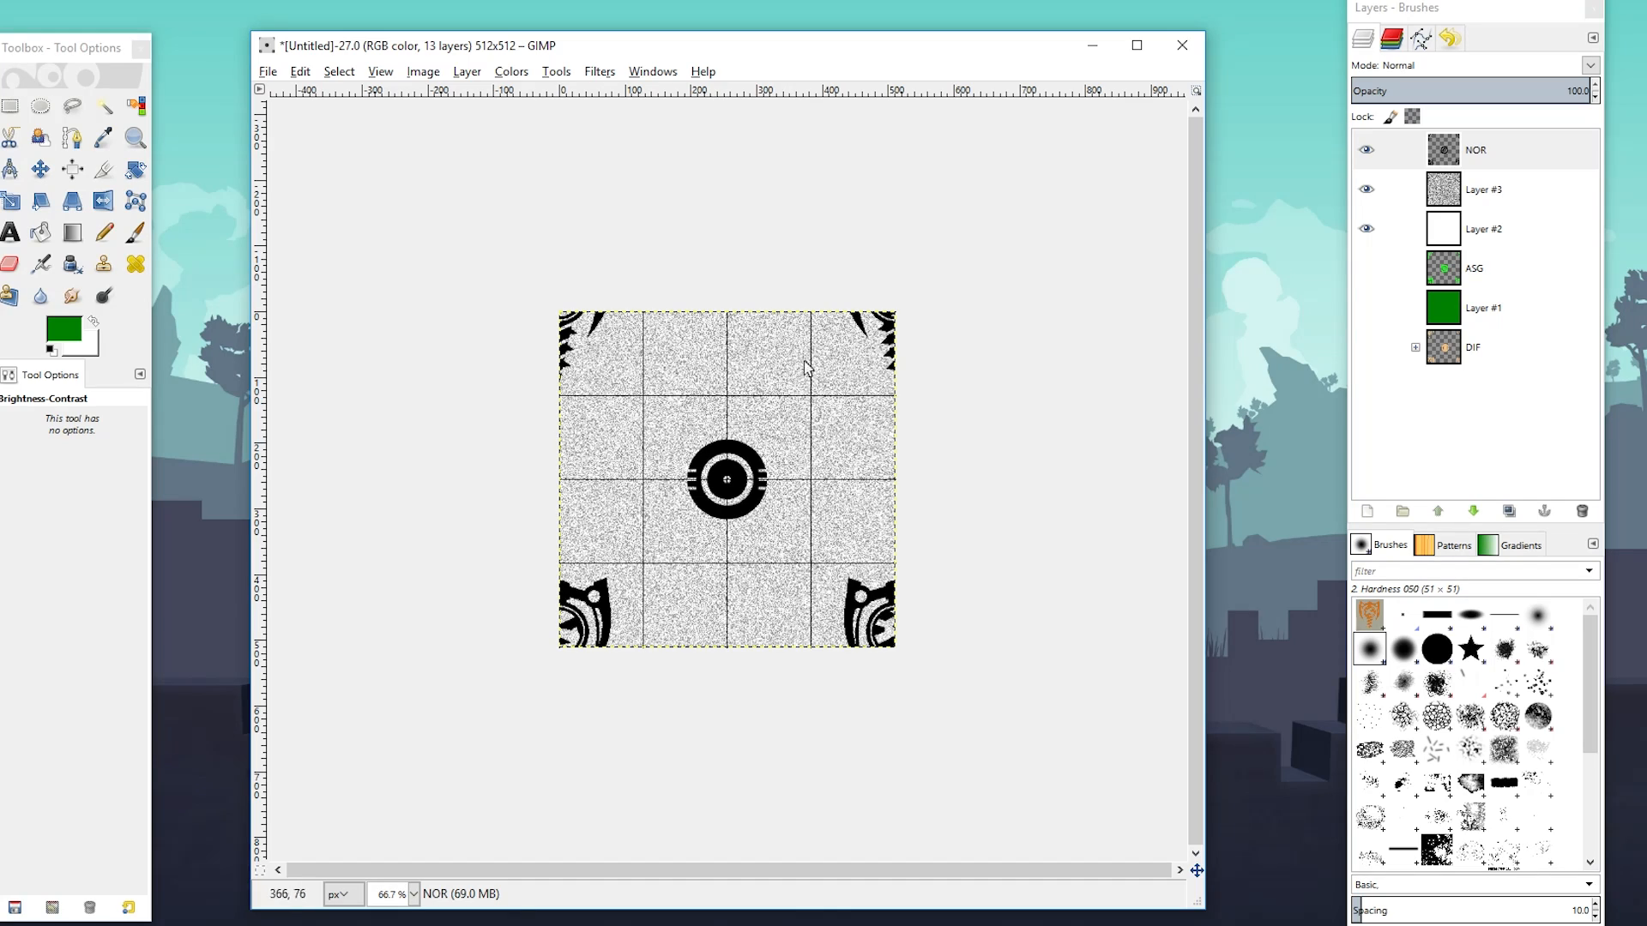
{"action": "left_click", "coordinate": [1366, 158]}
{"action": "left_click", "coordinate": [1364, 153]}
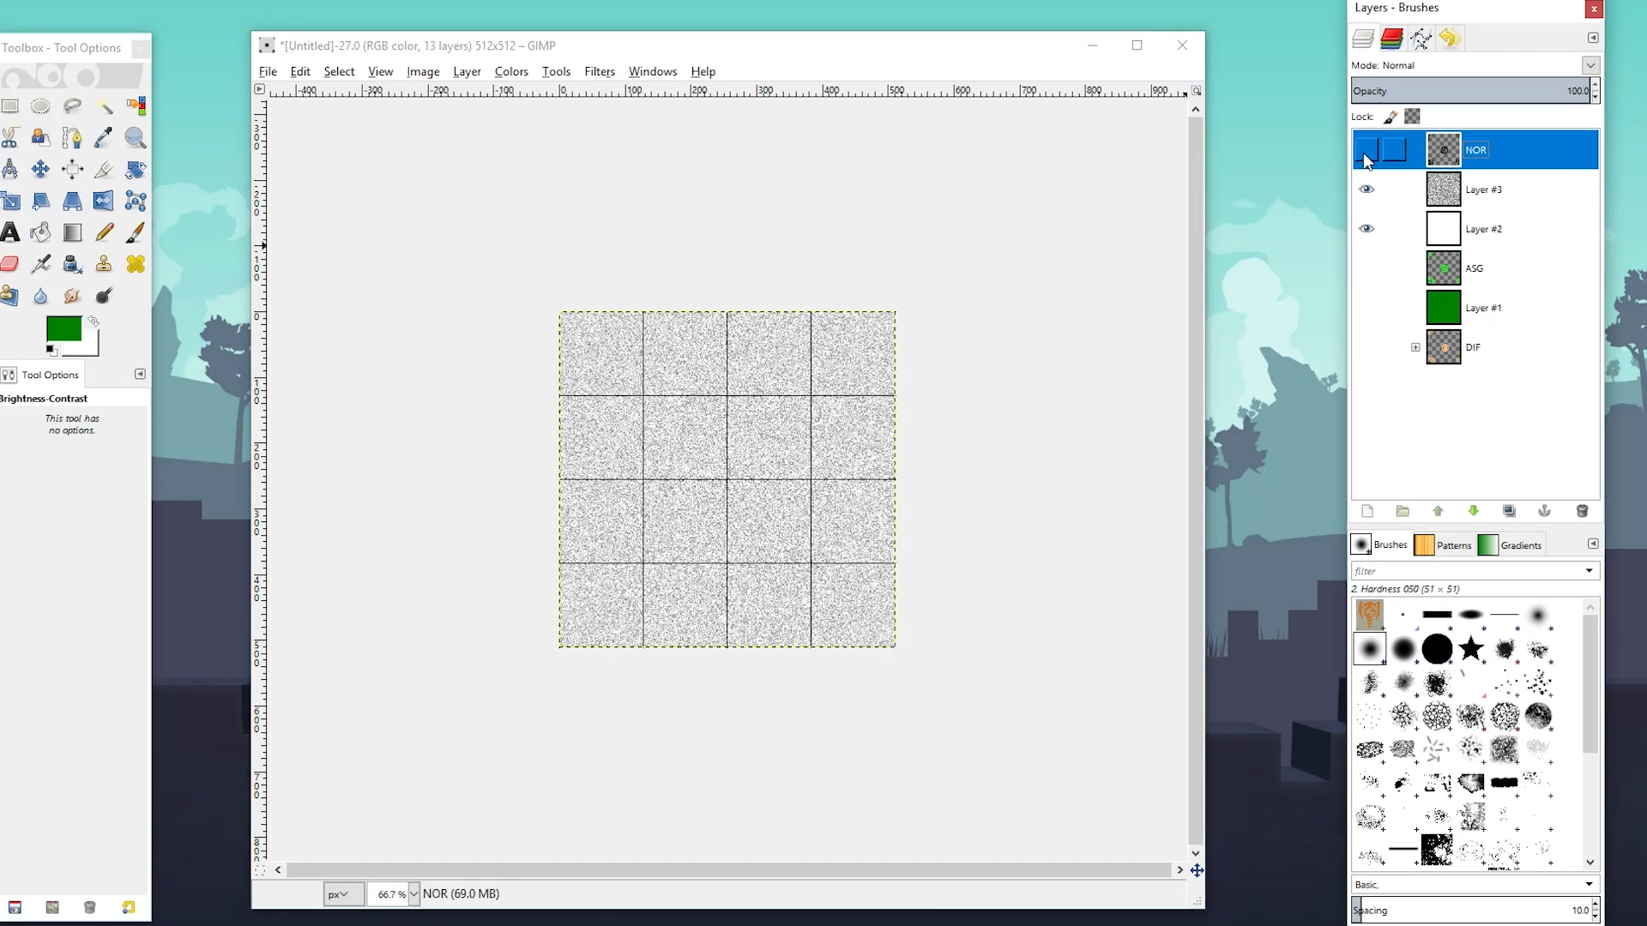
{"action": "left_click", "coordinate": [1363, 153]}
{"action": "left_click", "coordinate": [1364, 152]}
Select the upper-left 256 × 256 px quadrant of noise Layer #3 and copy it
{"action": "left_click", "coordinate": [1446, 192]}
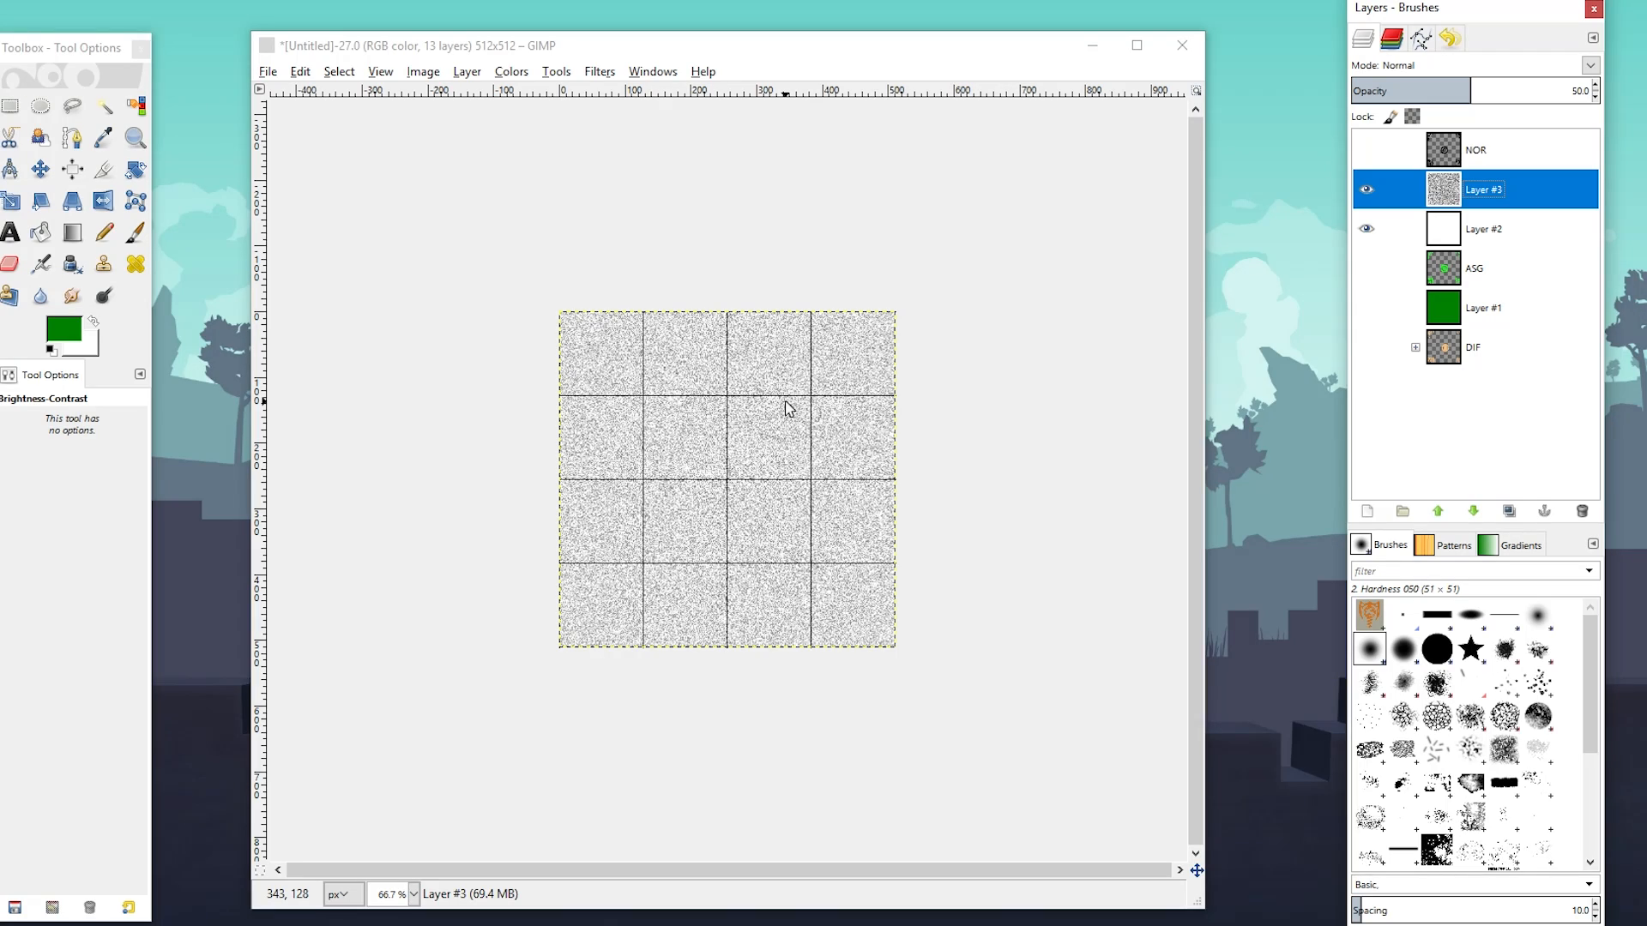
{"action": "left_click", "coordinate": [10, 105]}
{"action": "left_click_drag", "start_coordinate": [561, 313], "coordinate": [728, 480]}
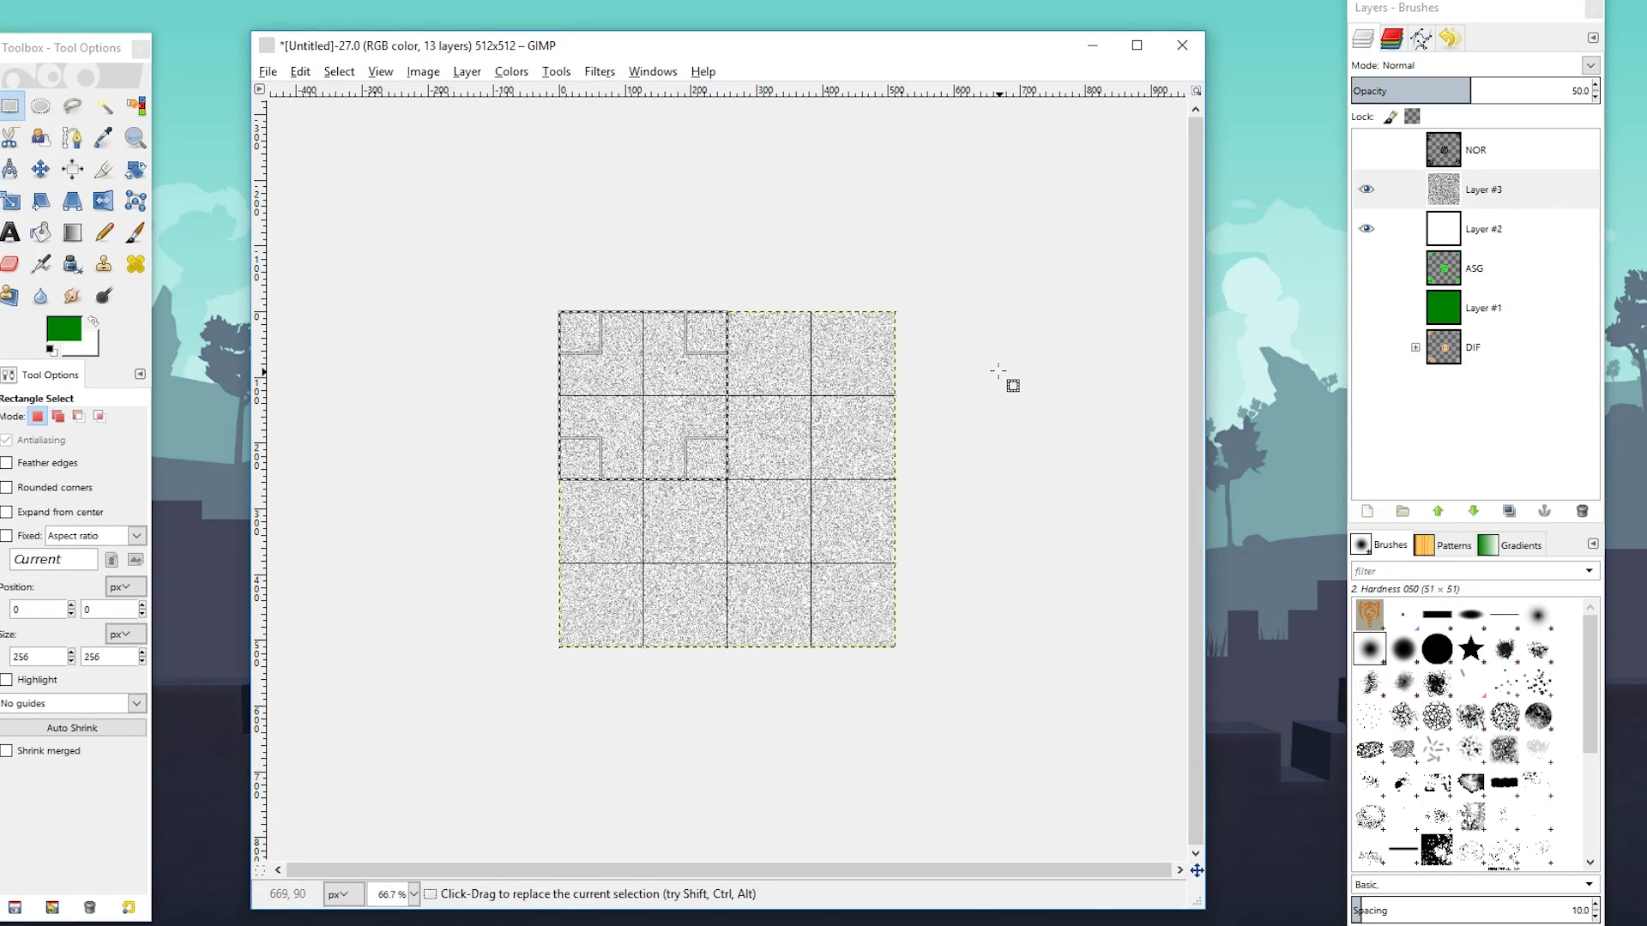
{"action": "key", "text": "ctrl+c"}
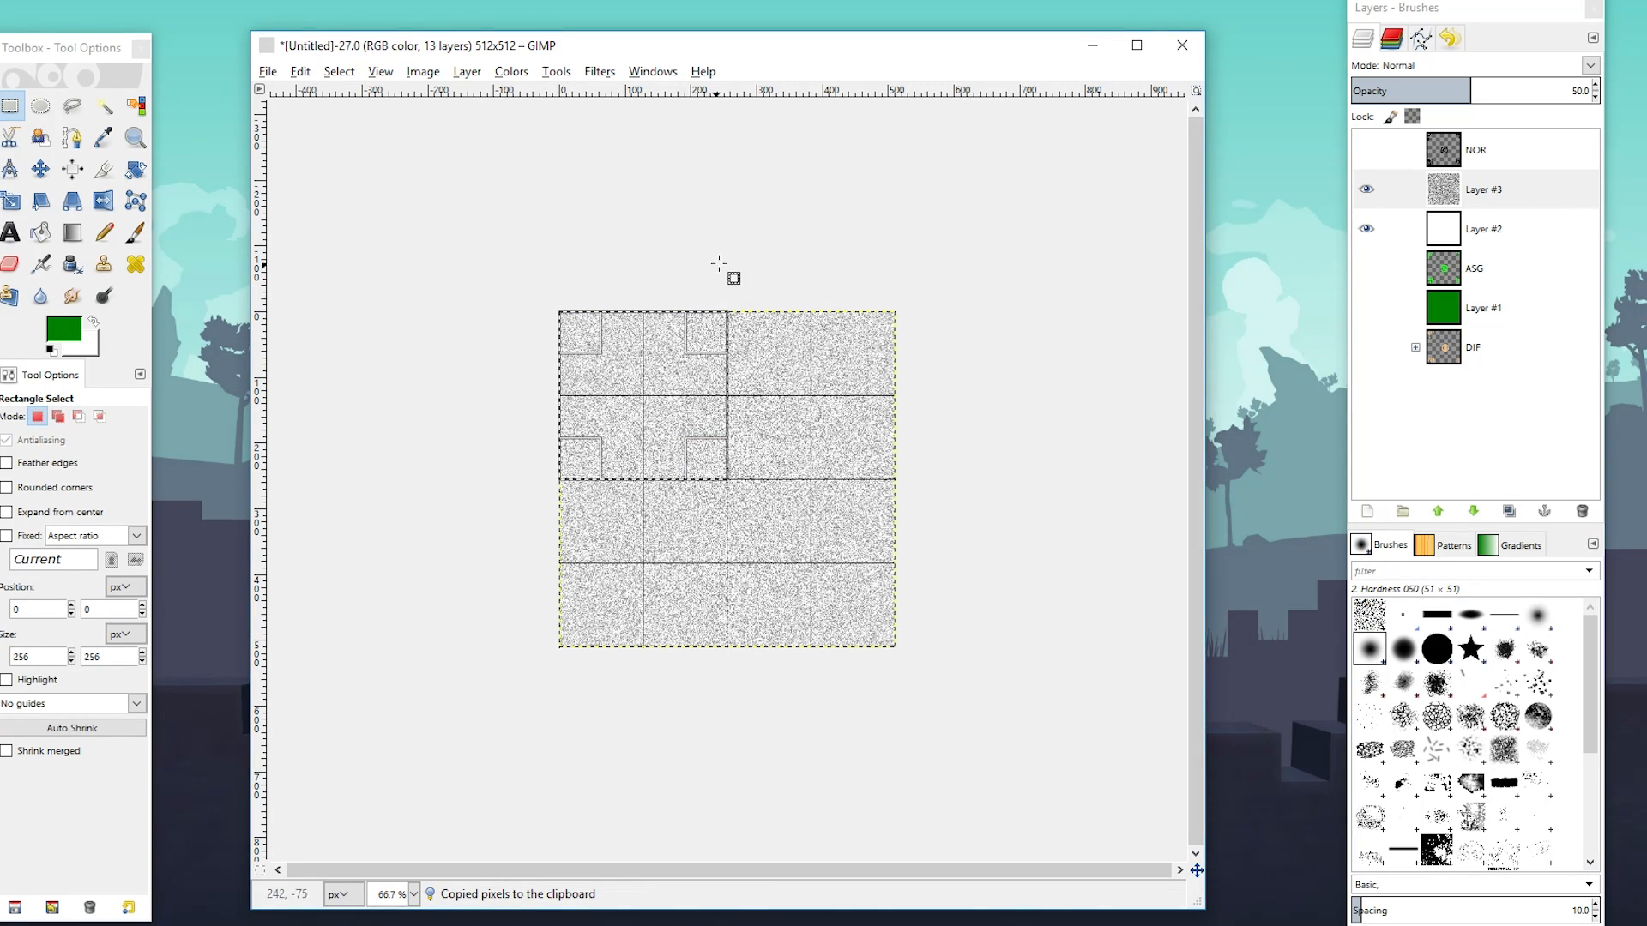
Paste the copied noise quadrant three times, each as a new layer
{"action": "left_click", "coordinate": [302, 71]}
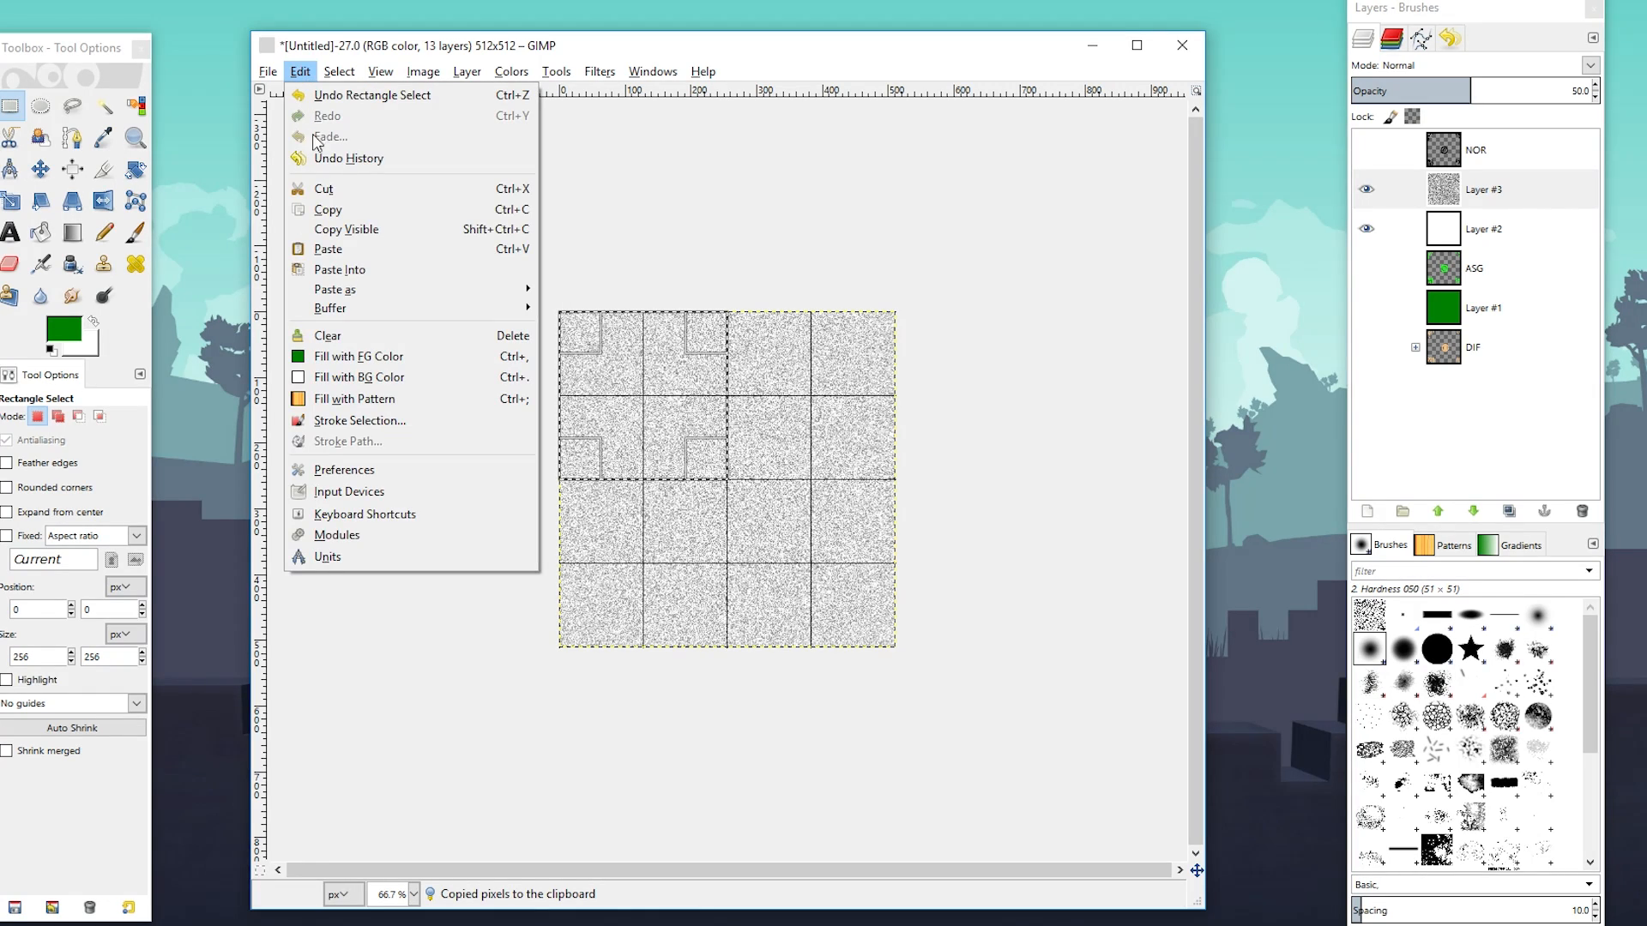
{"action": "mouse_move", "coordinate": [370, 292]}
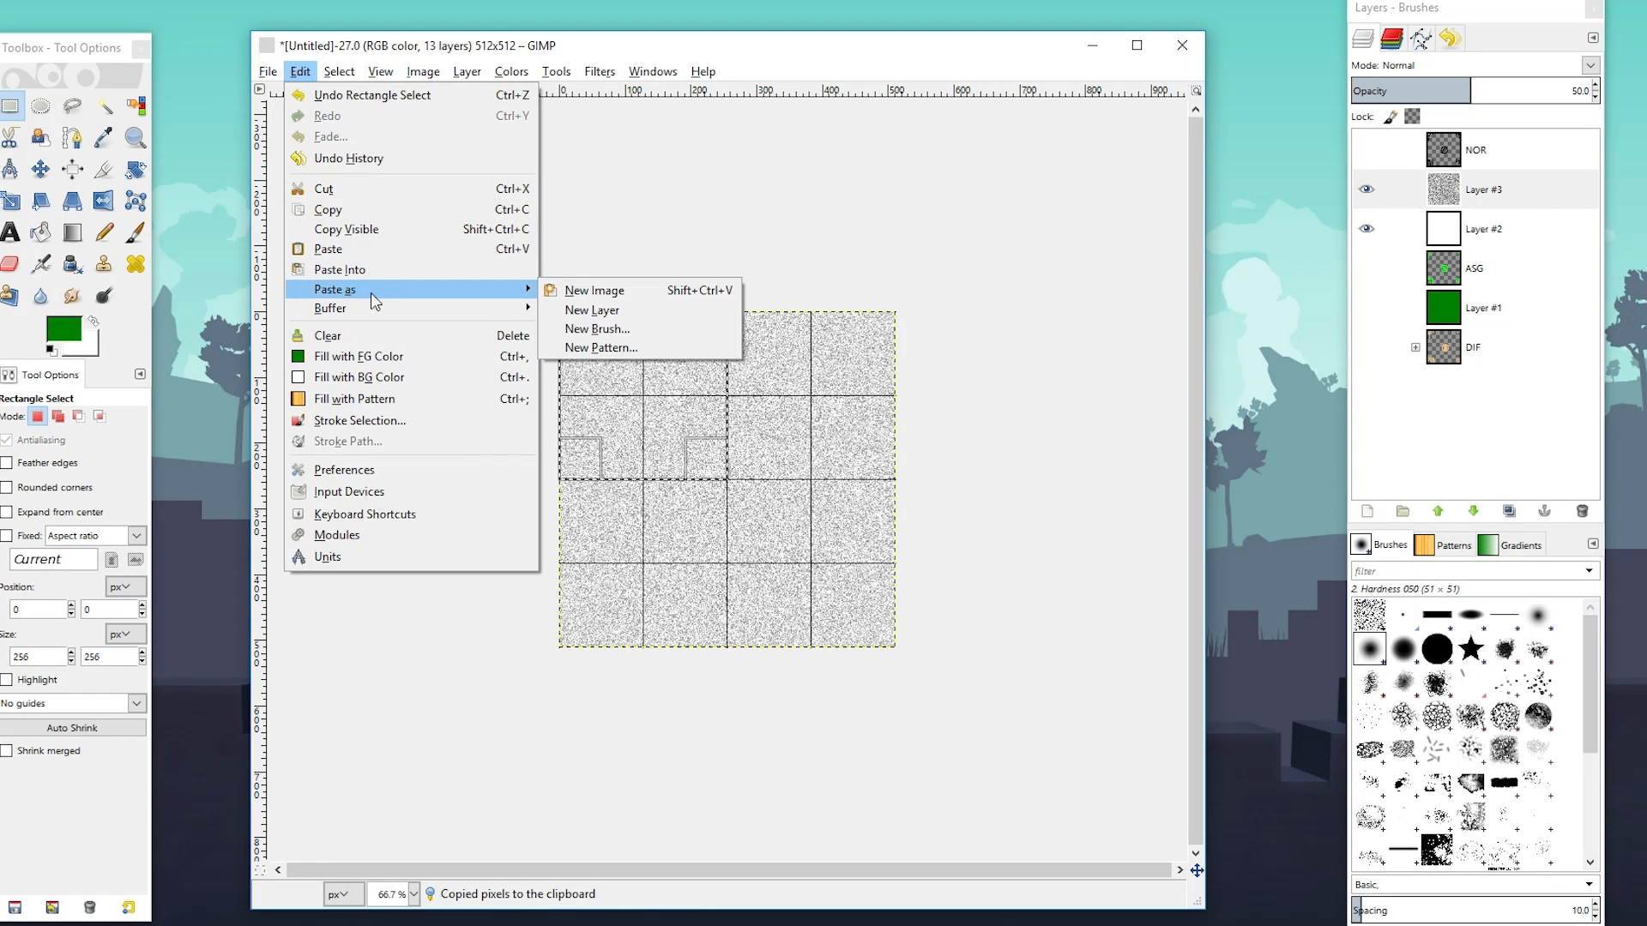
{"action": "left_click", "coordinate": [594, 310]}
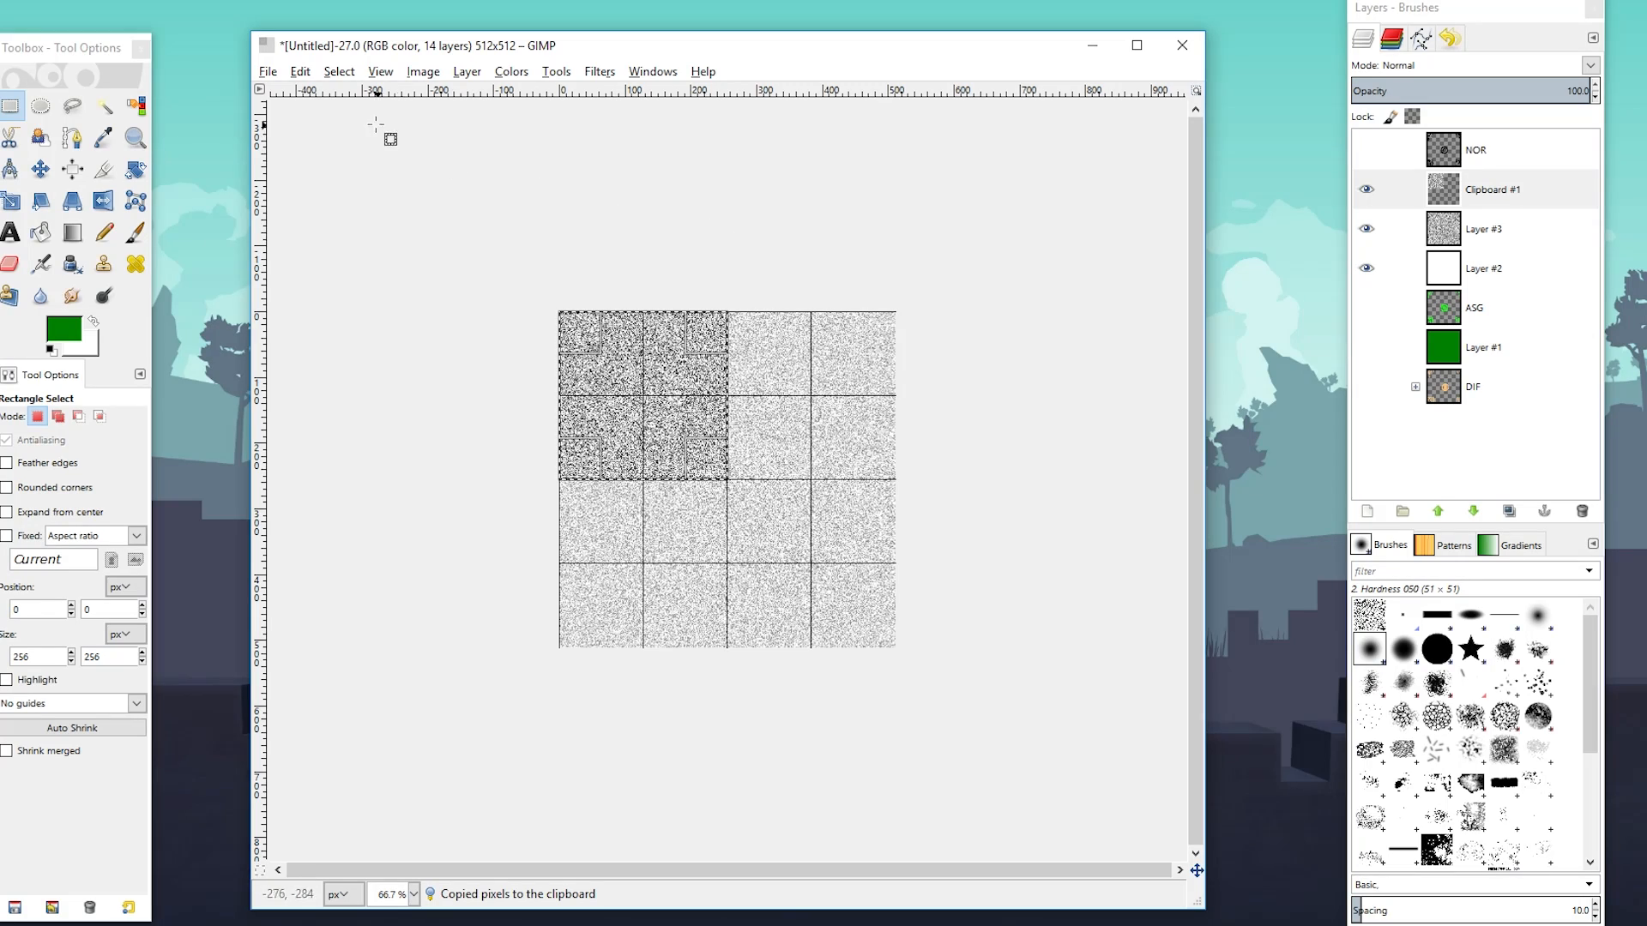
{"action": "left_click", "coordinate": [301, 71]}
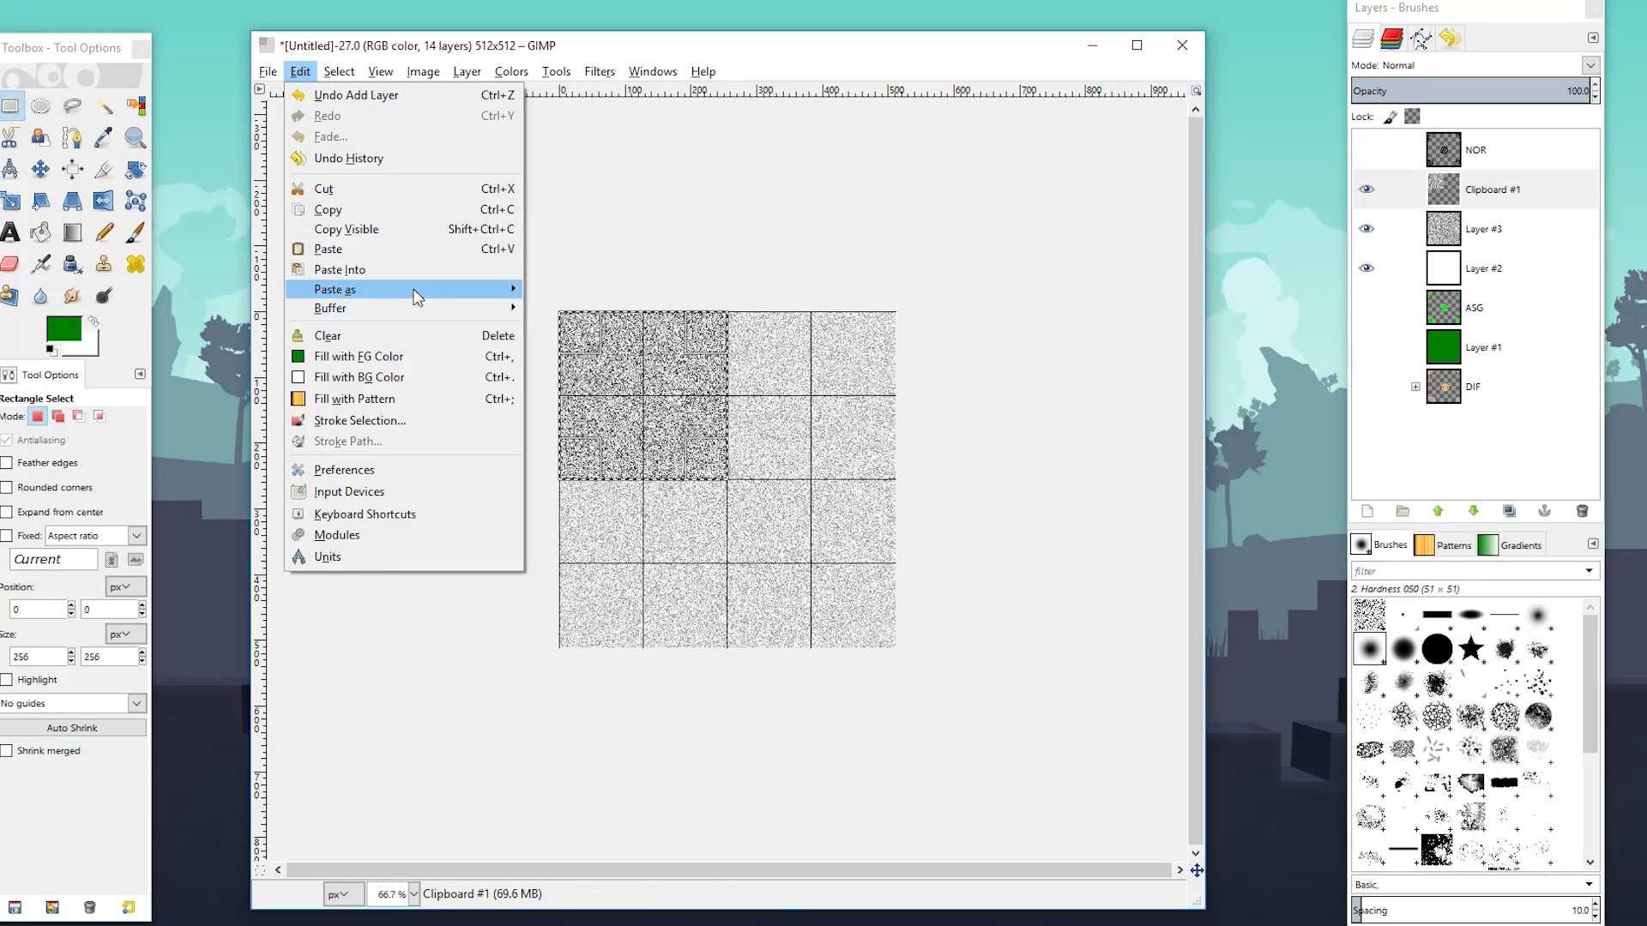
{"action": "mouse_move", "coordinate": [419, 296]}
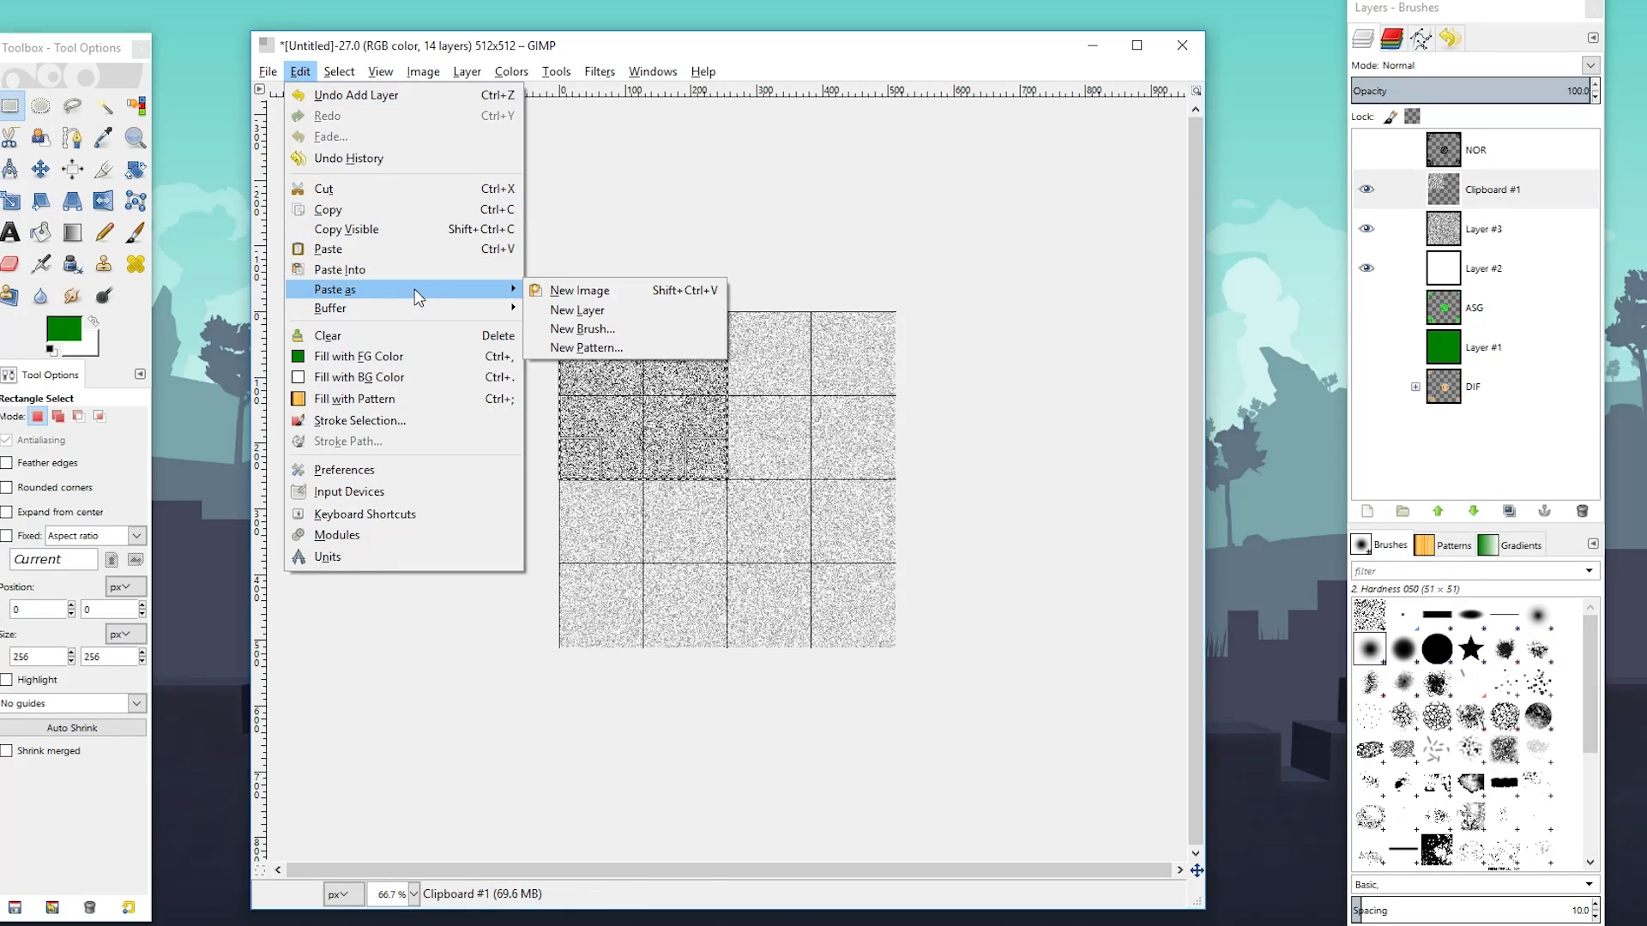
{"action": "left_click", "coordinate": [587, 314]}
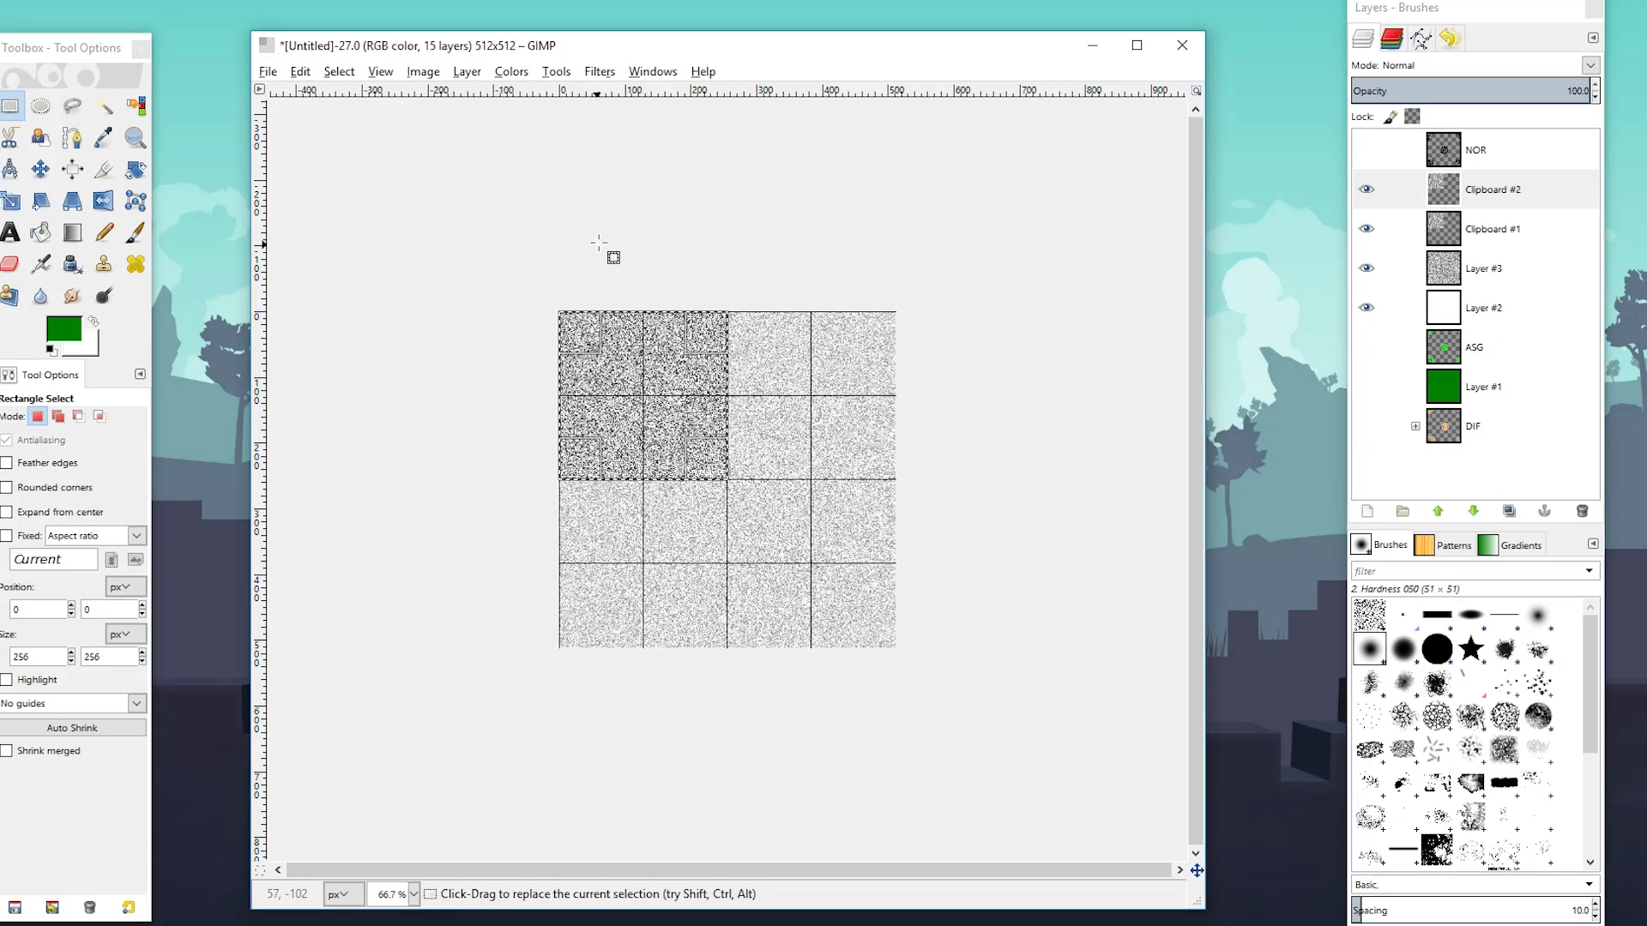
{"action": "left_click", "coordinate": [301, 71]}
{"action": "mouse_move", "coordinate": [459, 294]}
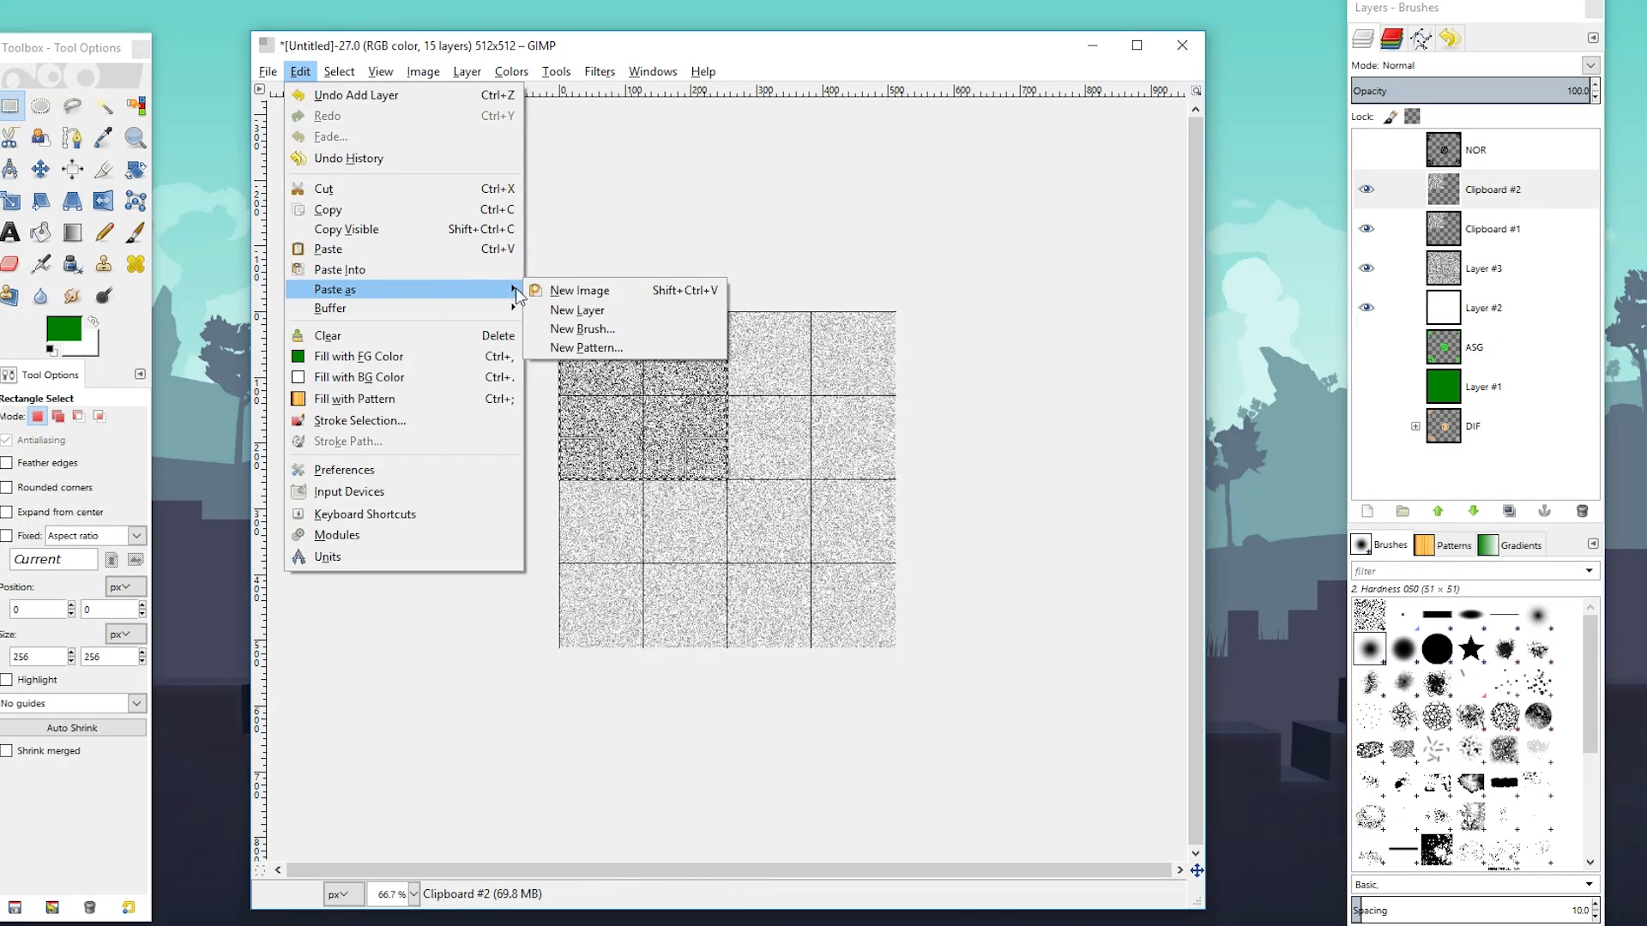
{"action": "left_click", "coordinate": [592, 314]}
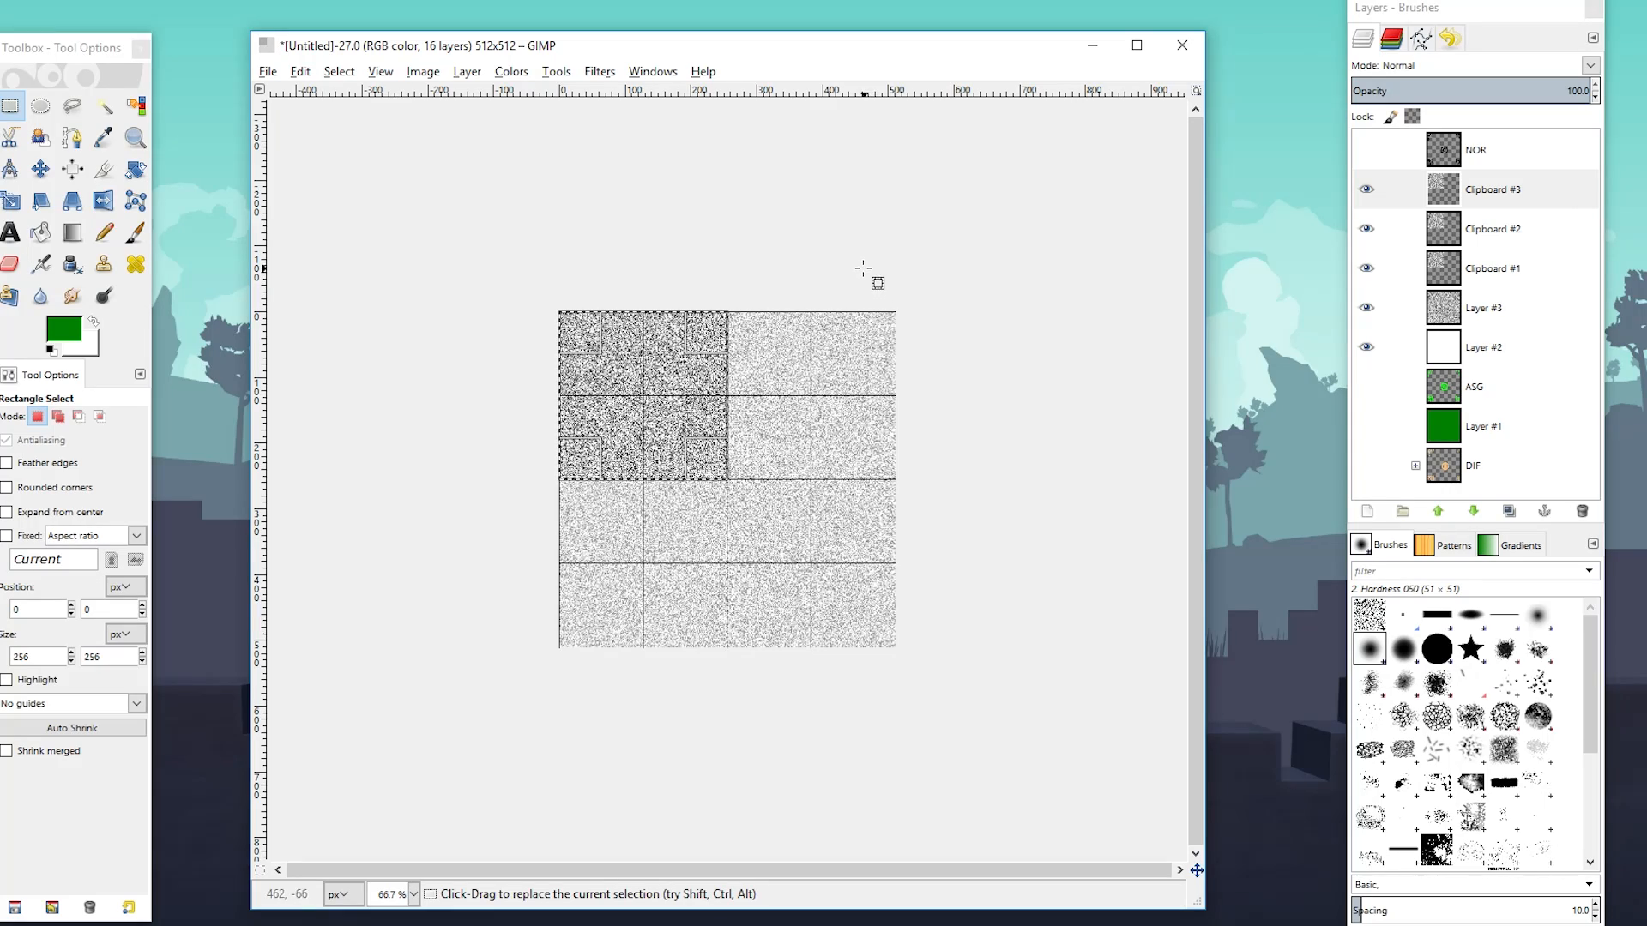
Invert the quadrant selection, clear the noise outside the upper-left quadrant on Layer #3, and deselect
{"action": "left_click", "coordinate": [1492, 308]}
{"action": "left_click", "coordinate": [493, 252]}
{"action": "left_click_drag", "start_coordinate": [561, 313], "coordinate": [728, 481]}
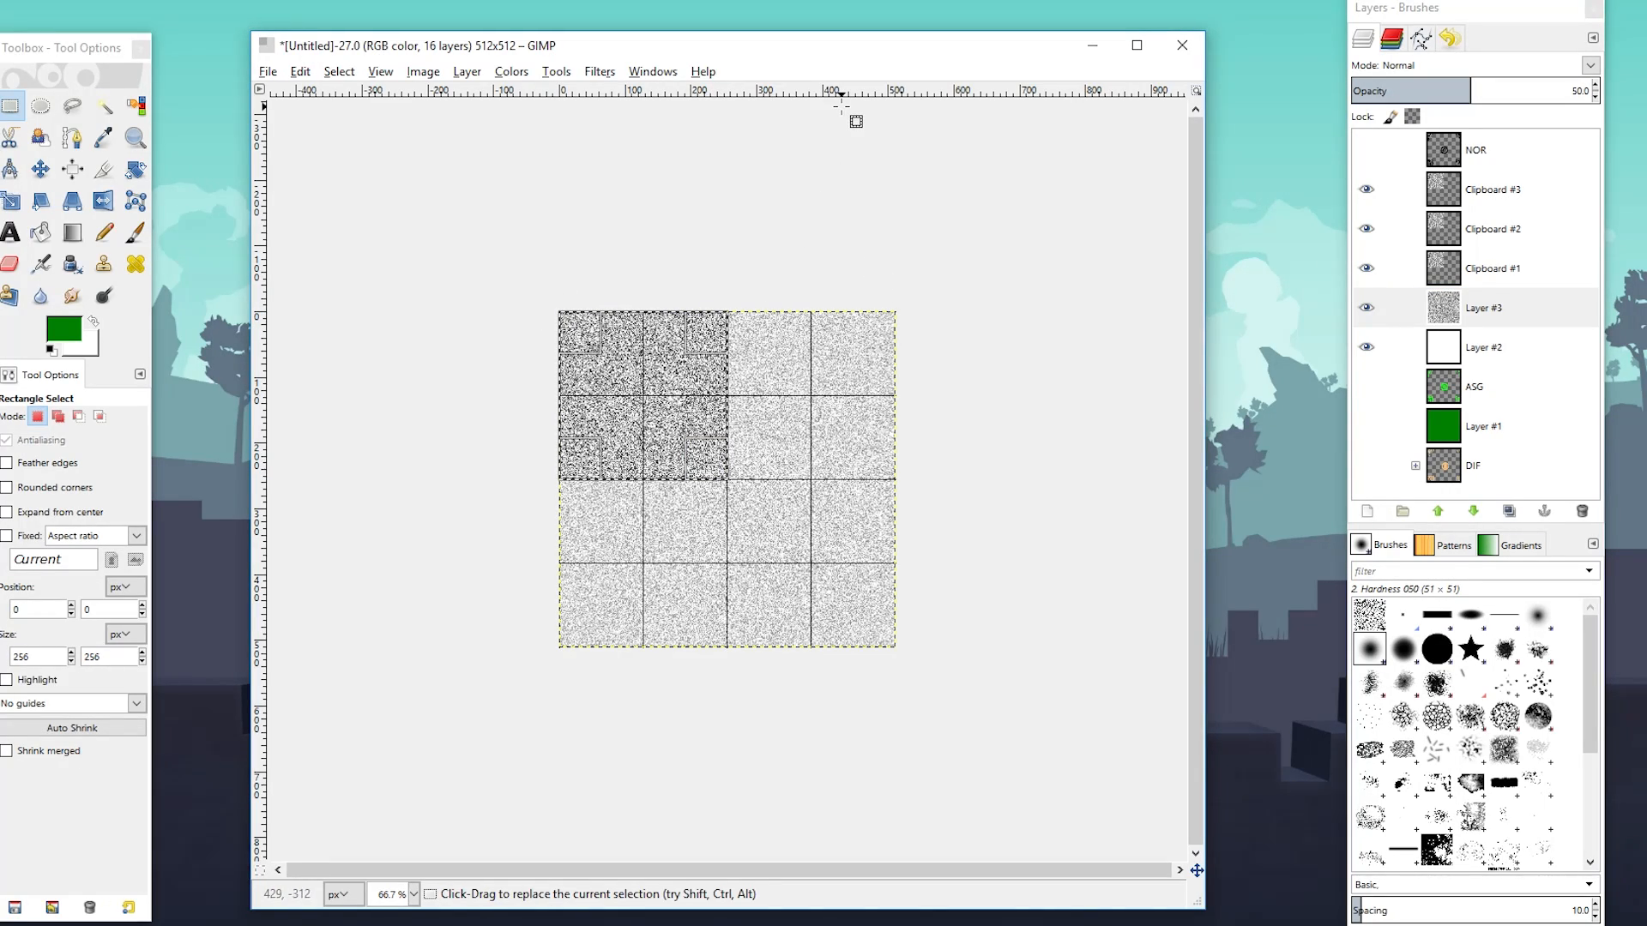
{"action": "key", "text": "Return"}
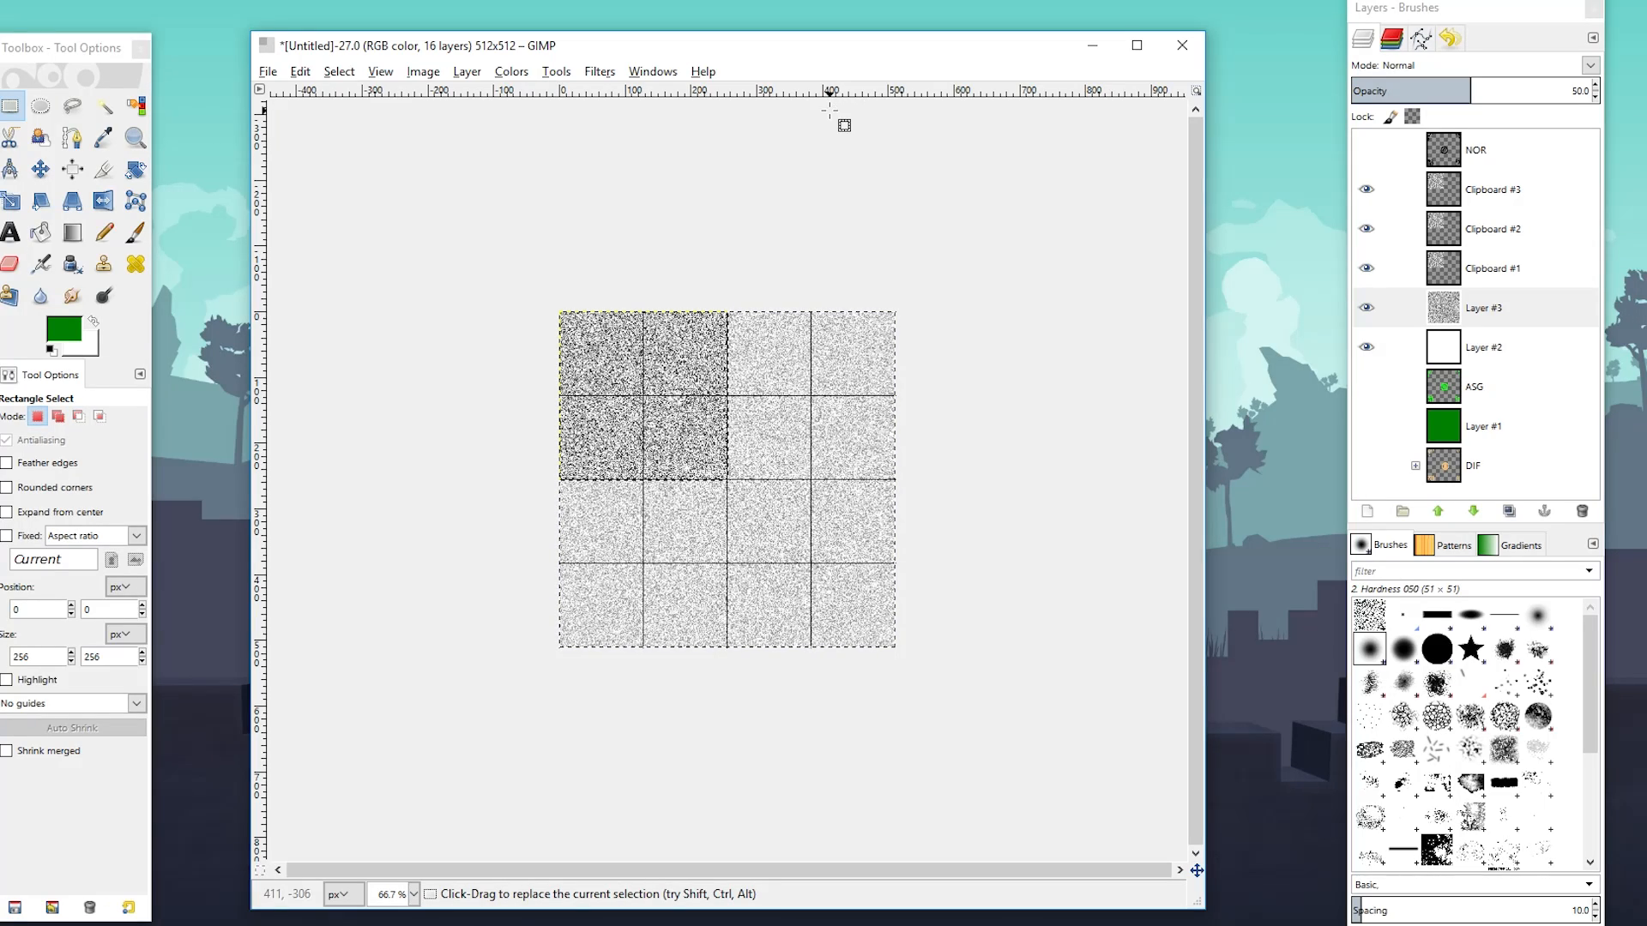
{"action": "key", "text": "Delete"}
{"action": "left_click", "coordinate": [1012, 378]}
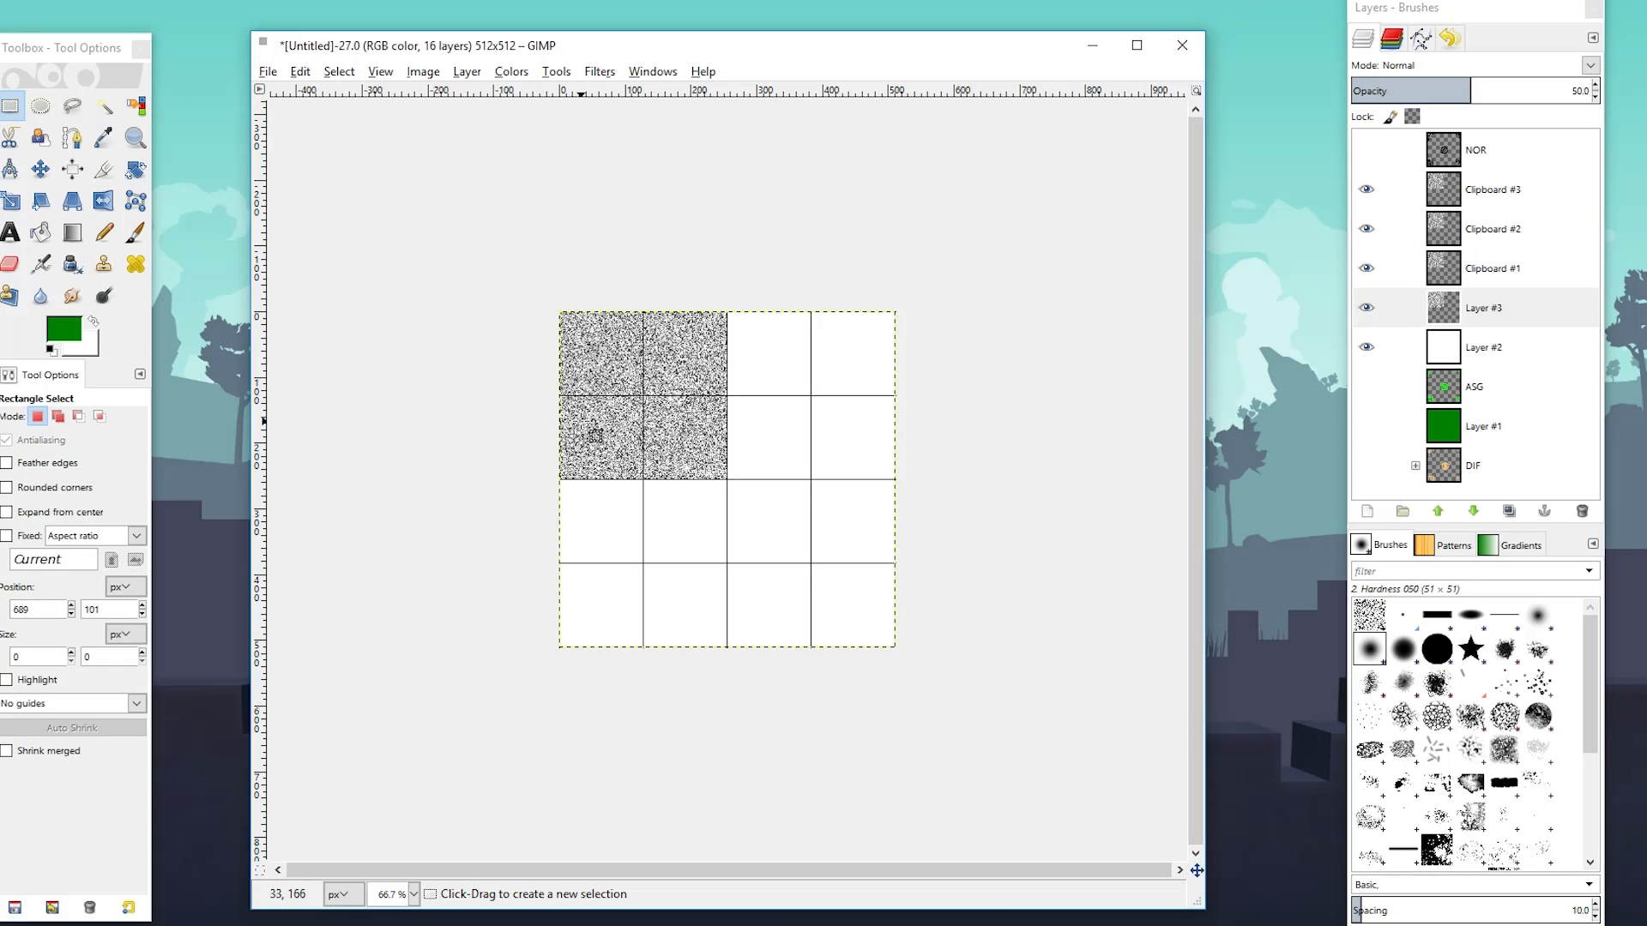
Flip the Clipboard #3 noise layer vertically and move it into the lower-left quadrant of the image
{"action": "left_click", "coordinate": [1456, 277]}
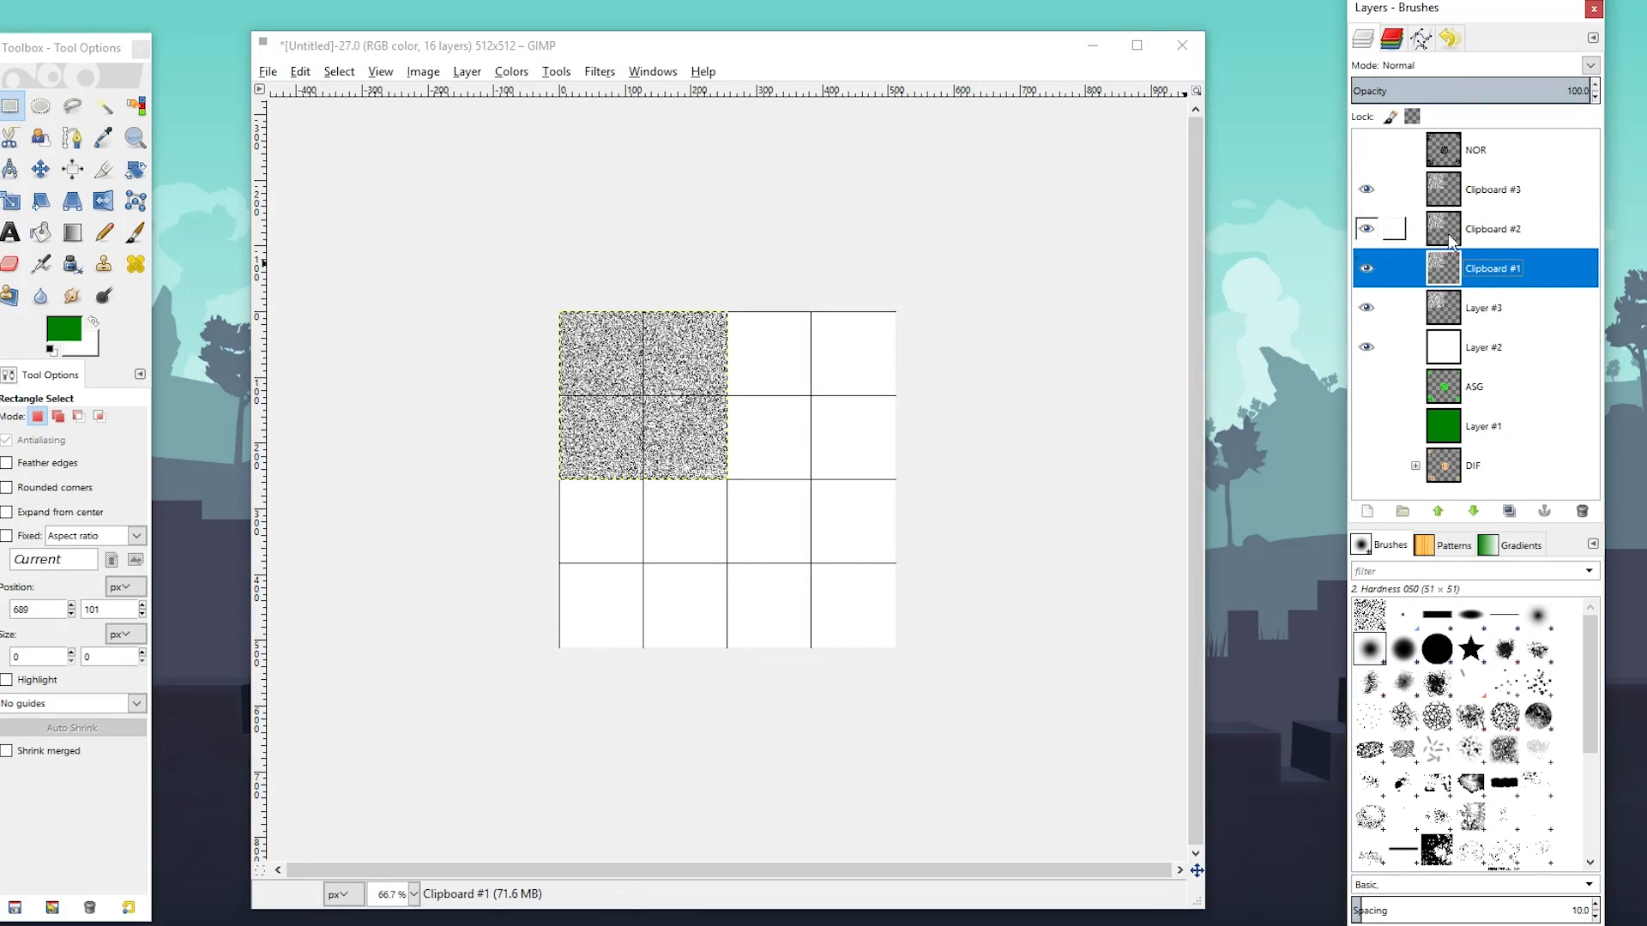
{"action": "left_click", "coordinate": [1450, 190]}
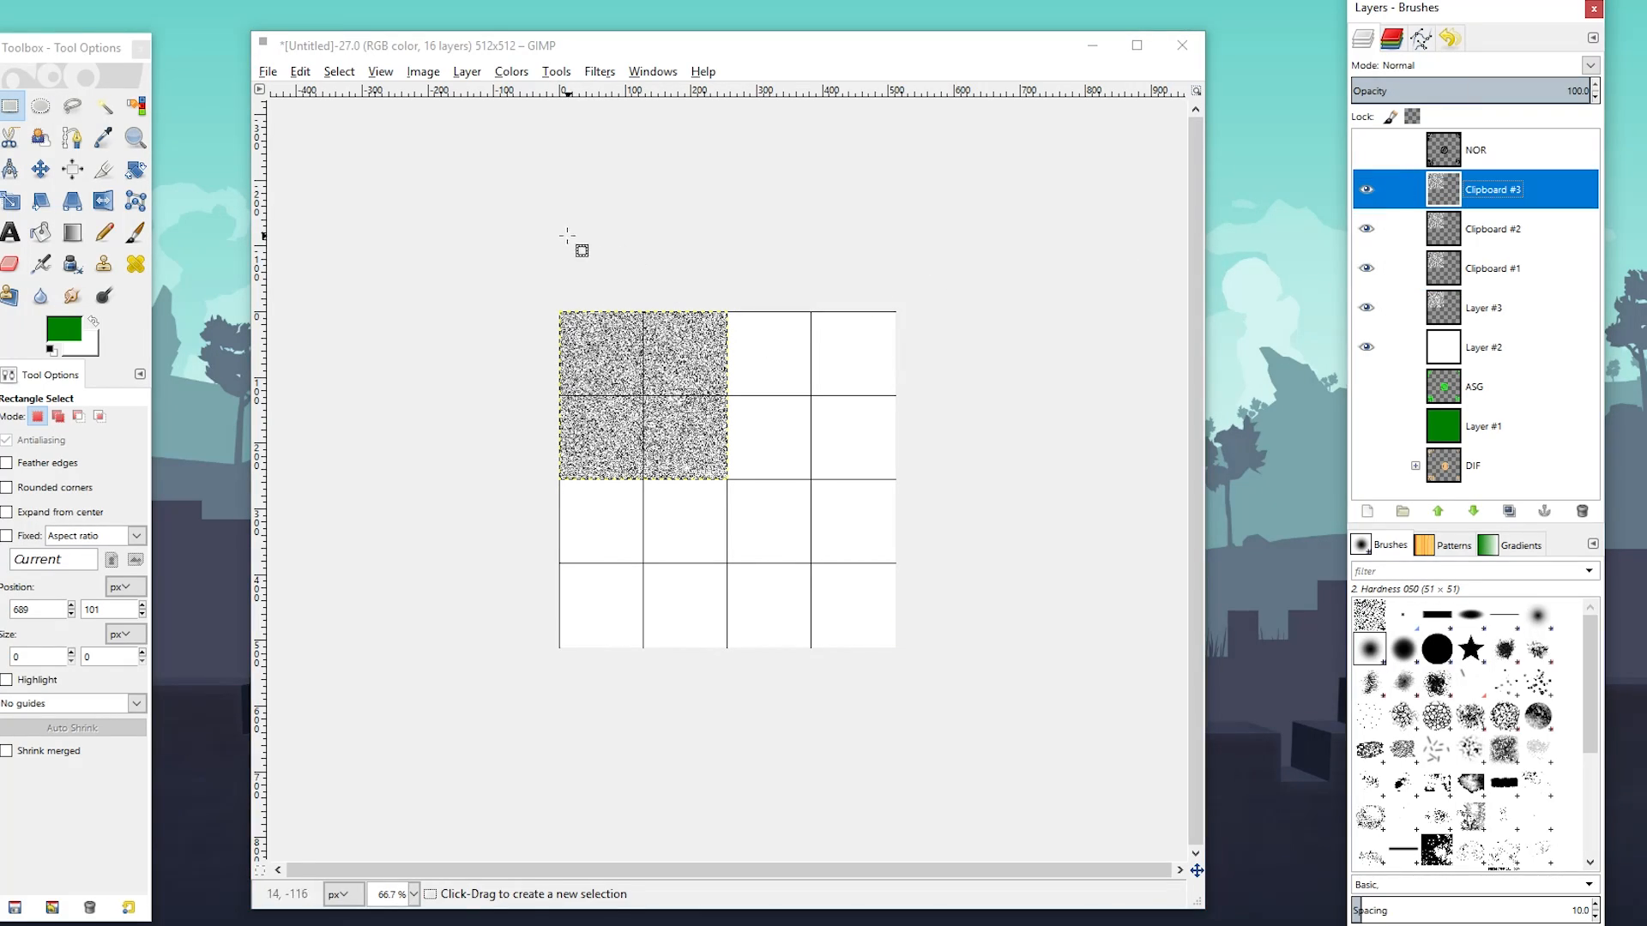
{"action": "left_click", "coordinate": [40, 169]}
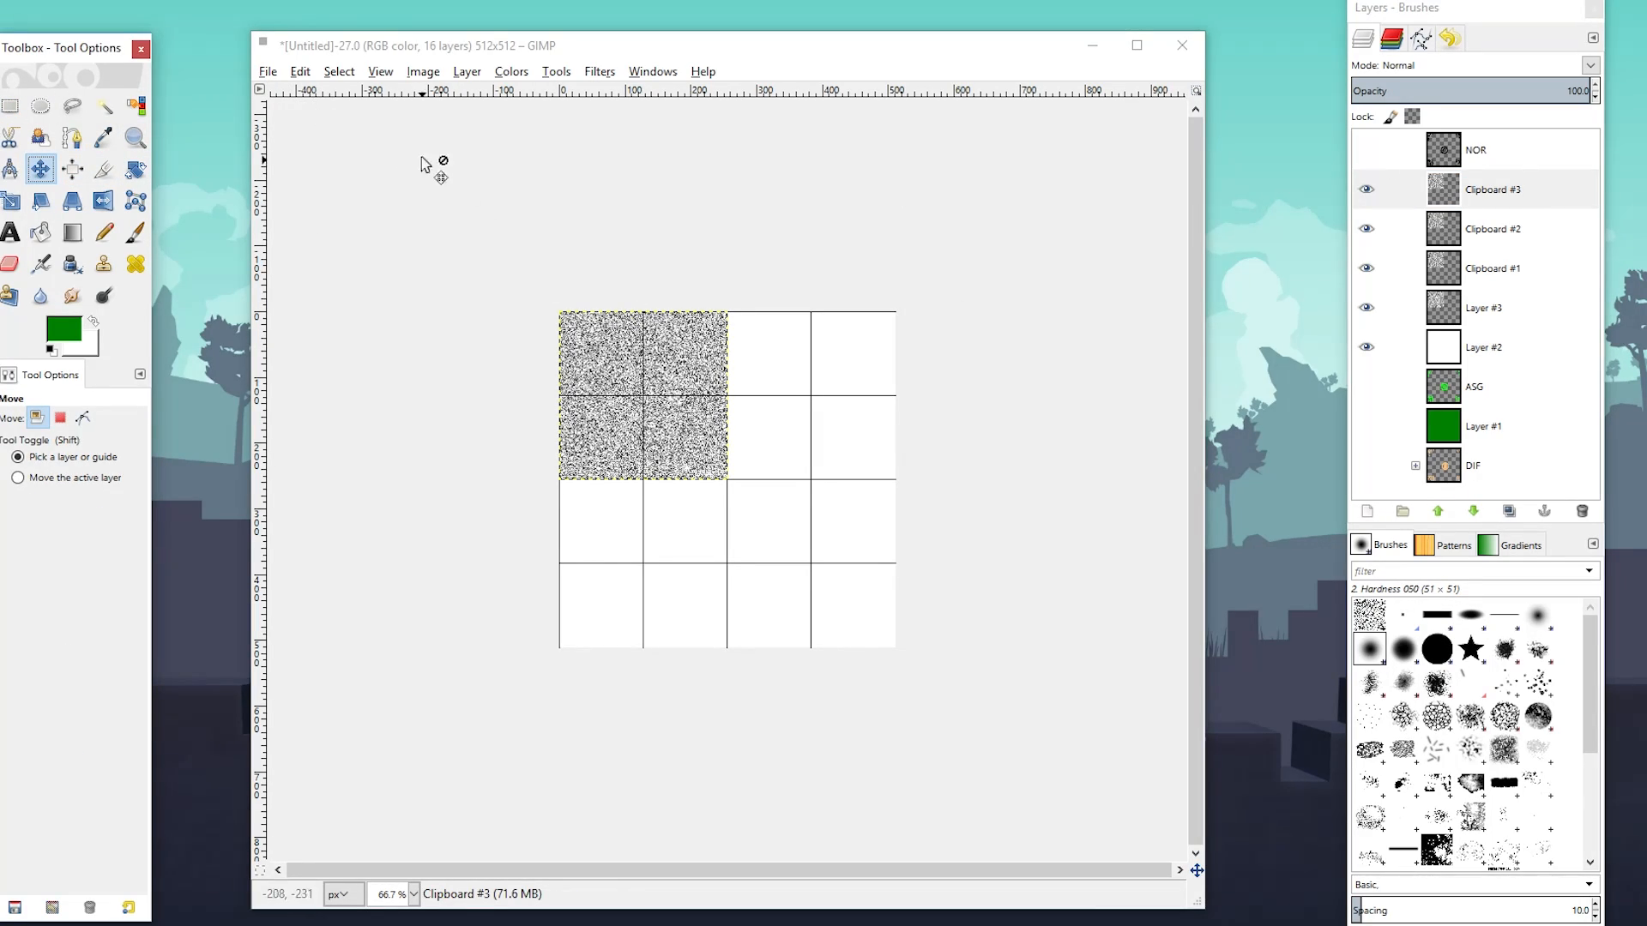
{"action": "left_click", "coordinate": [380, 72]}
{"action": "mouse_move", "coordinate": [415, 77]}
{"action": "mouse_move", "coordinate": [466, 72]}
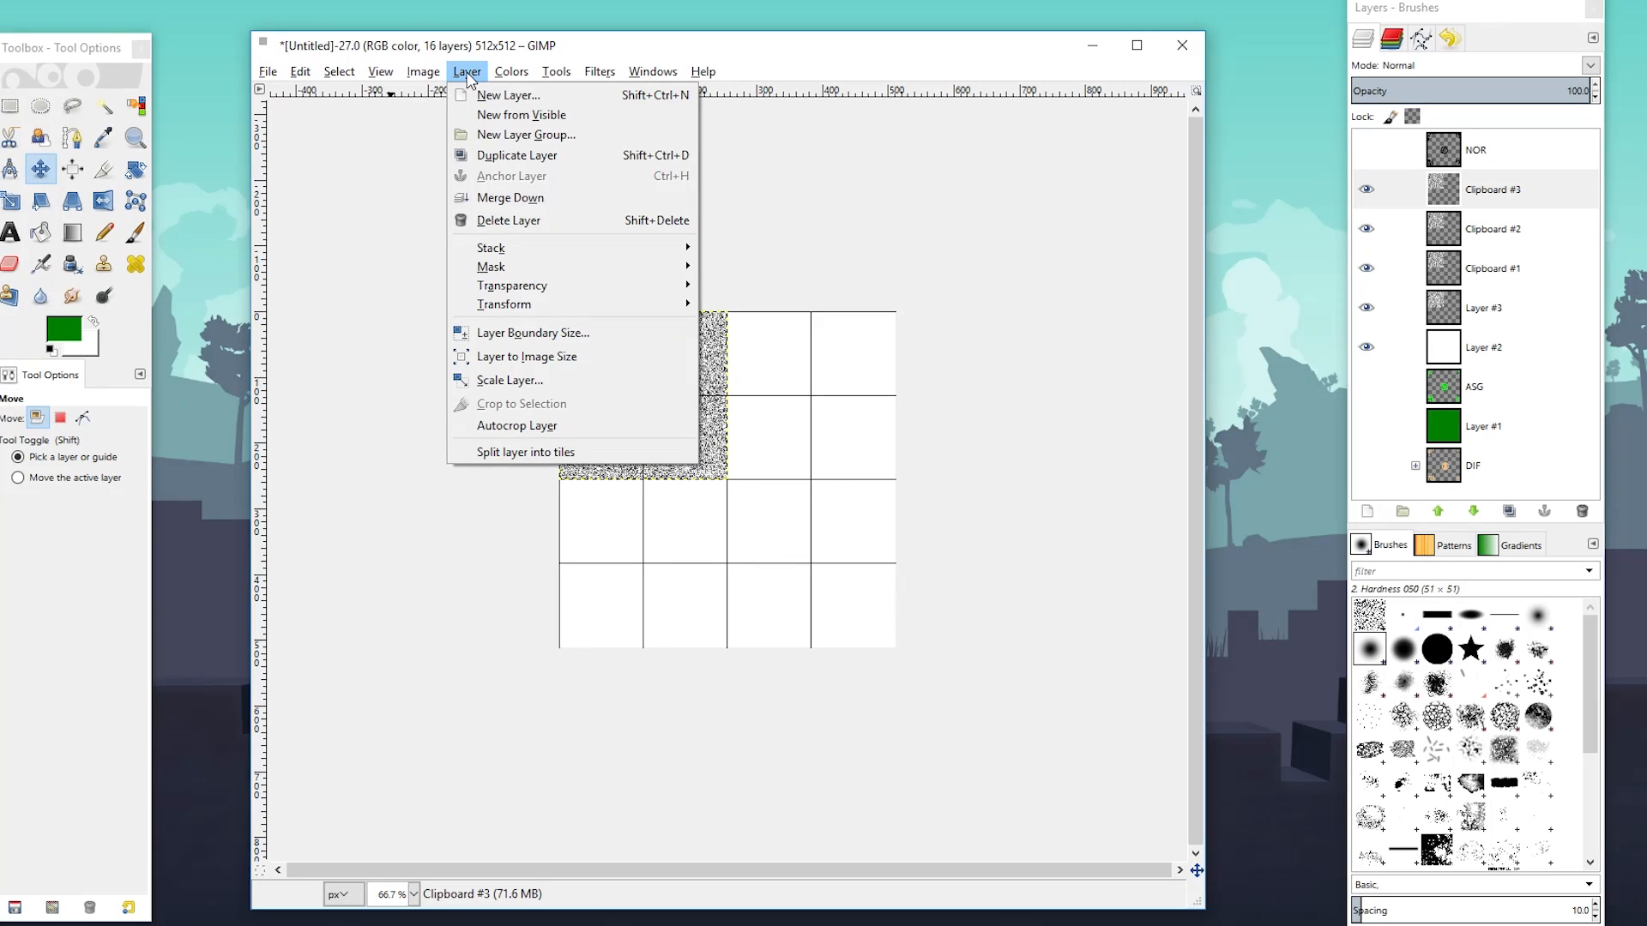
{"action": "mouse_move", "coordinate": [600, 305]}
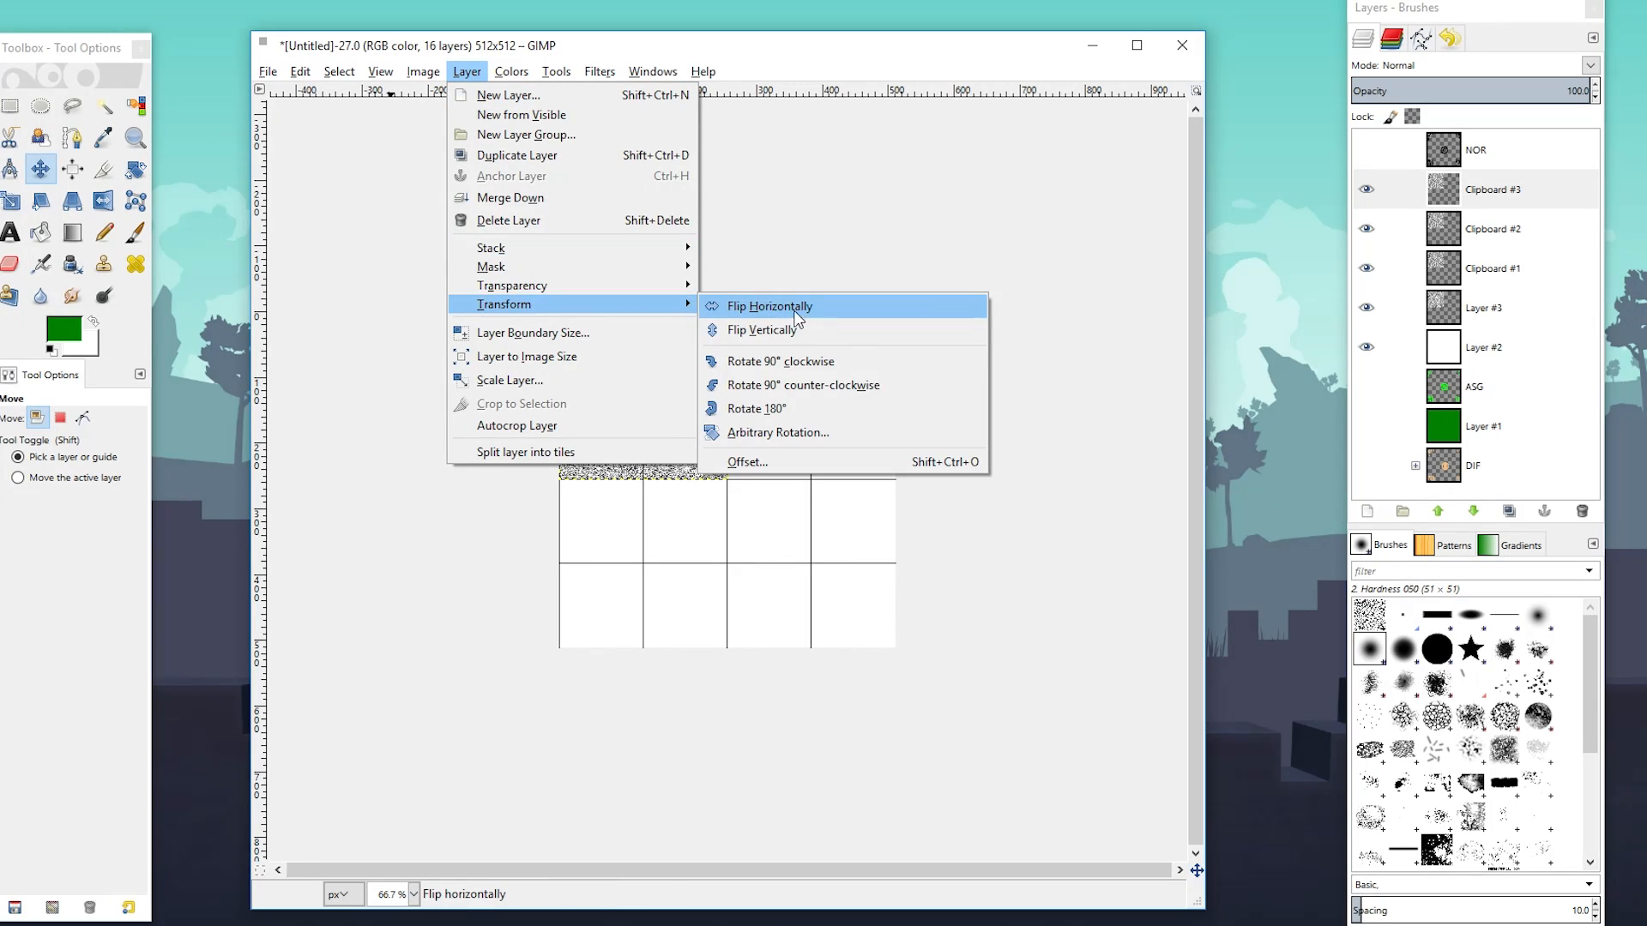
{"action": "left_click", "coordinate": [762, 331]}
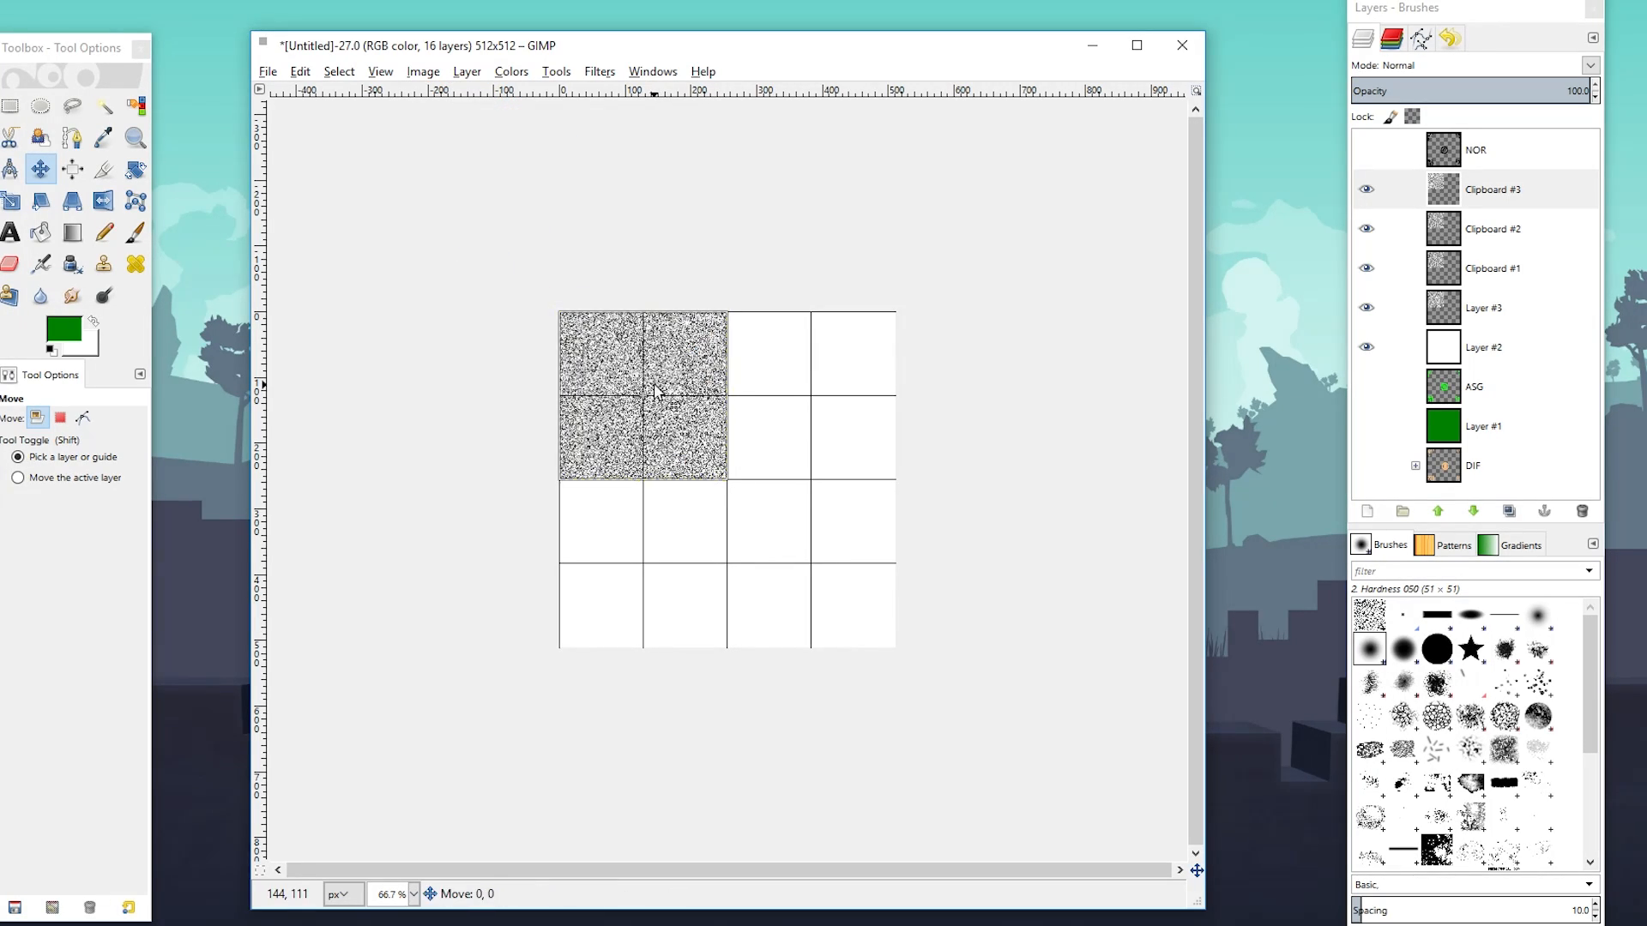
{"action": "left_click_drag", "start_coordinate": [655, 390], "coordinate": [655, 564]}
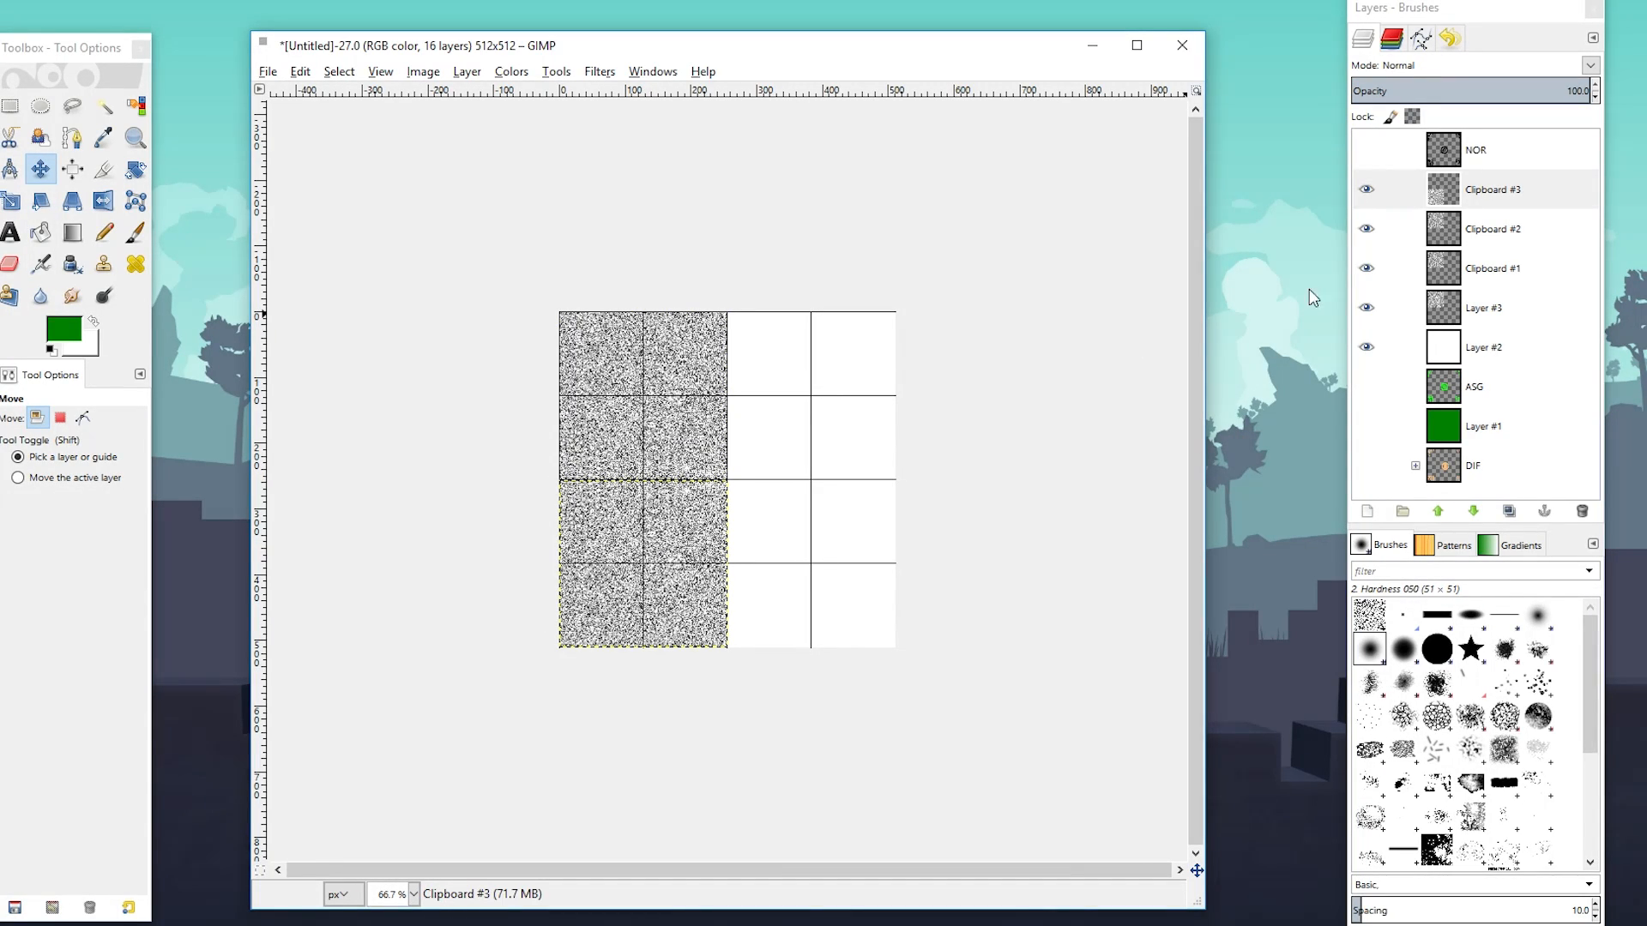
Flip the Clipboard #2 noise layer horizontally and move it into the upper-right quadrant of the image
{"action": "left_click", "coordinate": [1458, 230]}
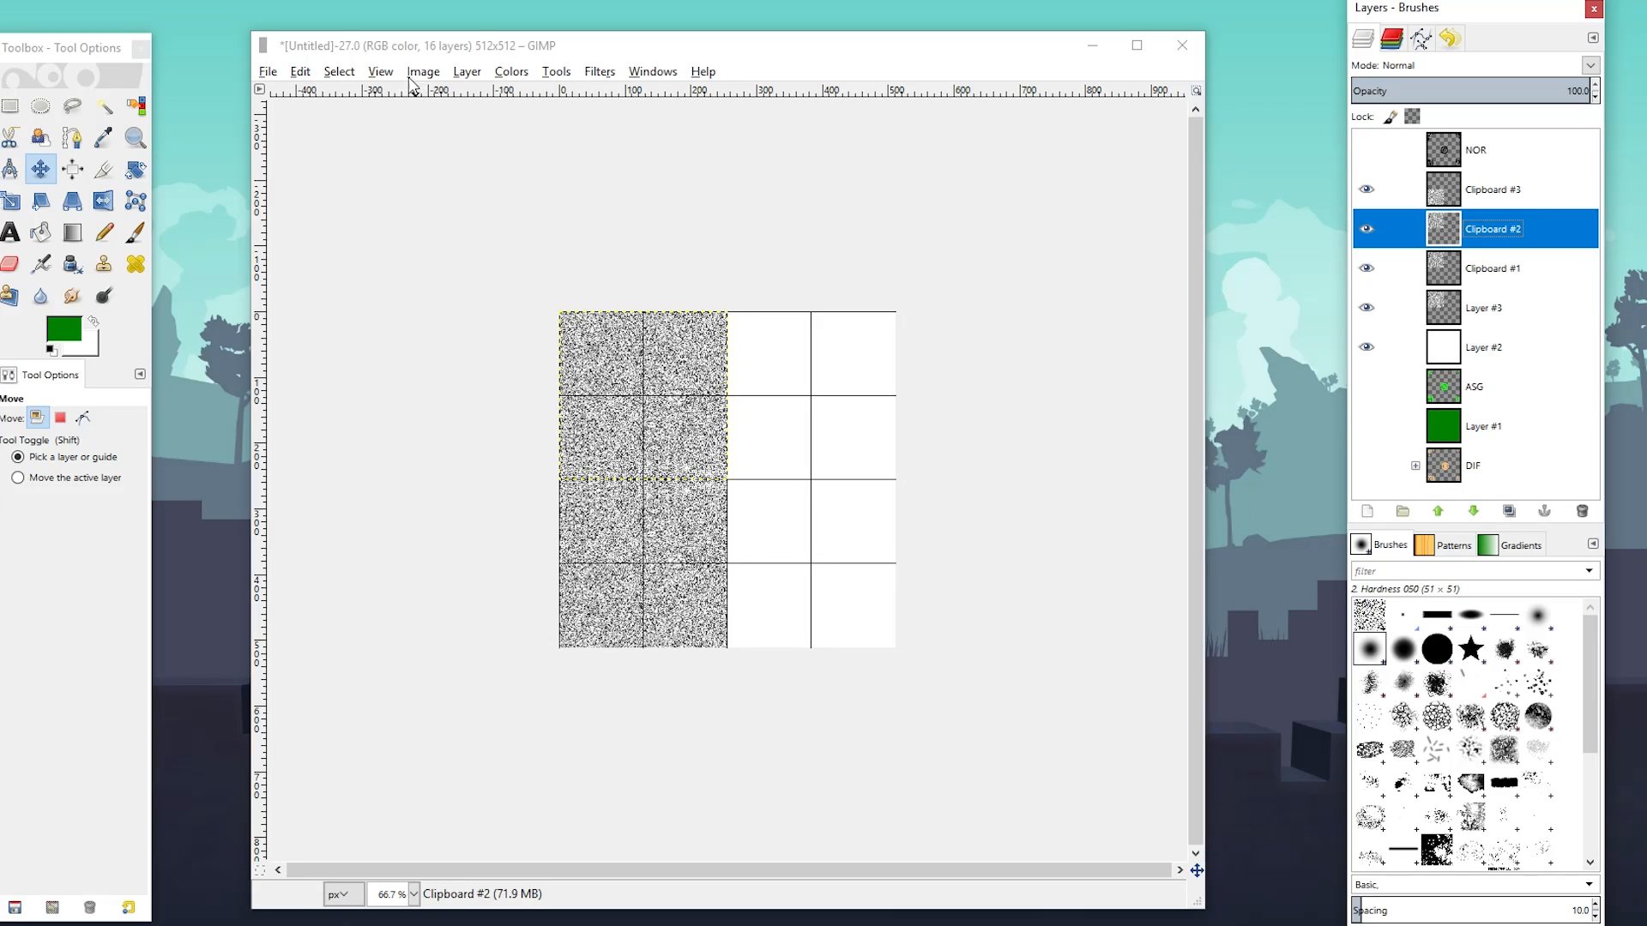
{"action": "left_click", "coordinate": [467, 71]}
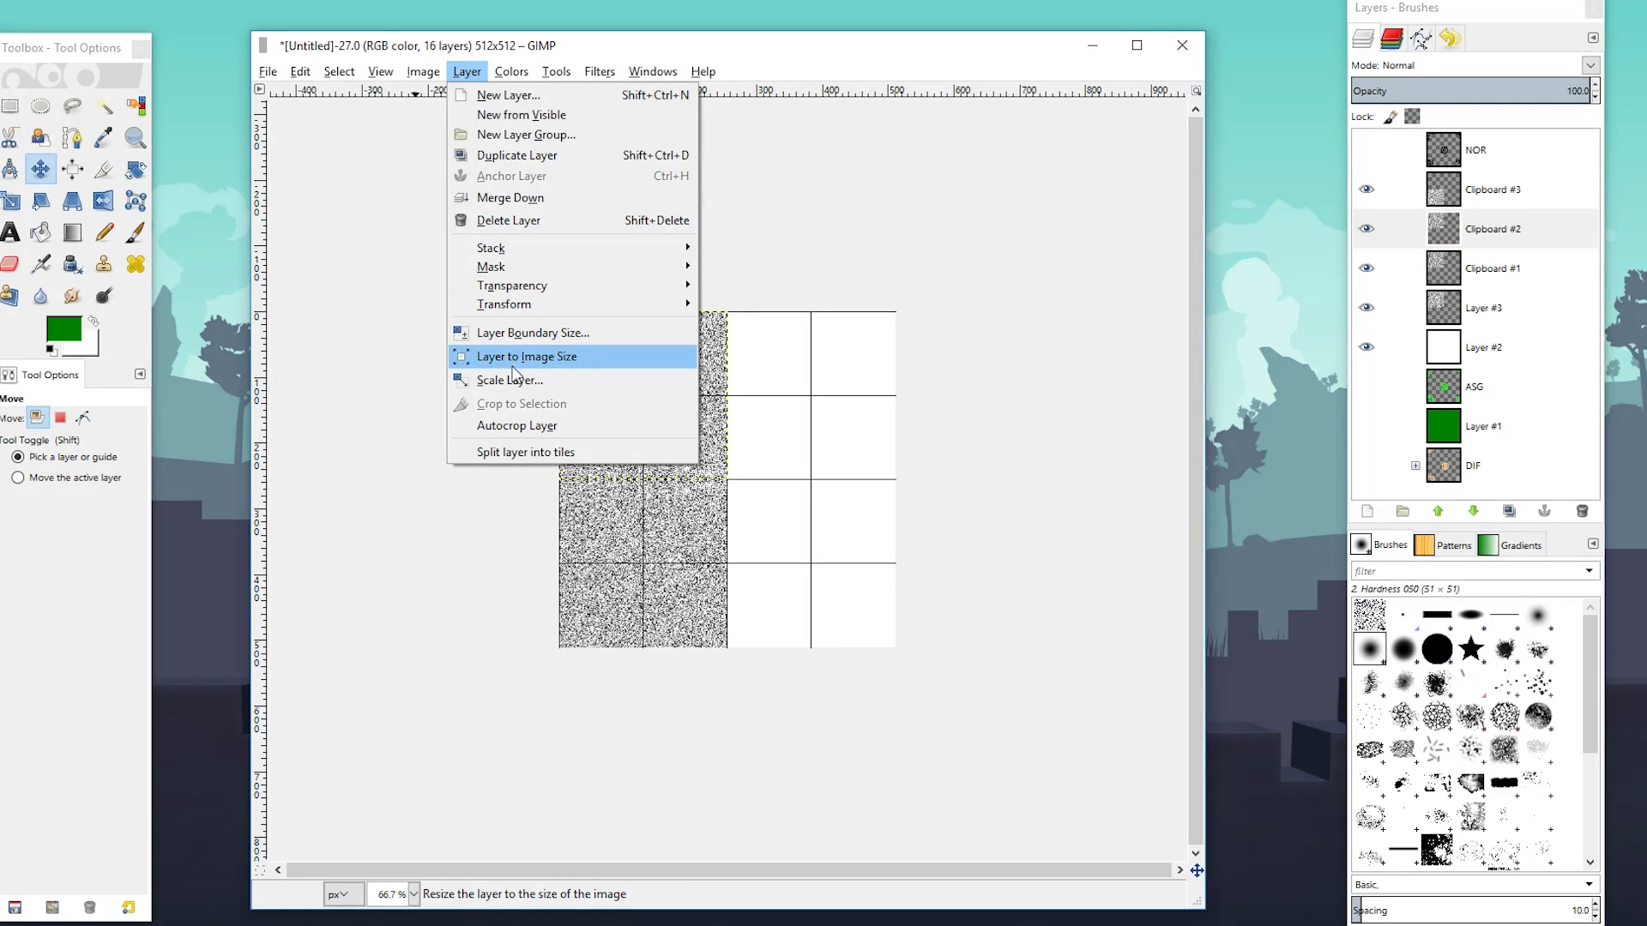
{"action": "mouse_move", "coordinate": [540, 305]}
{"action": "left_click", "coordinate": [747, 304]}
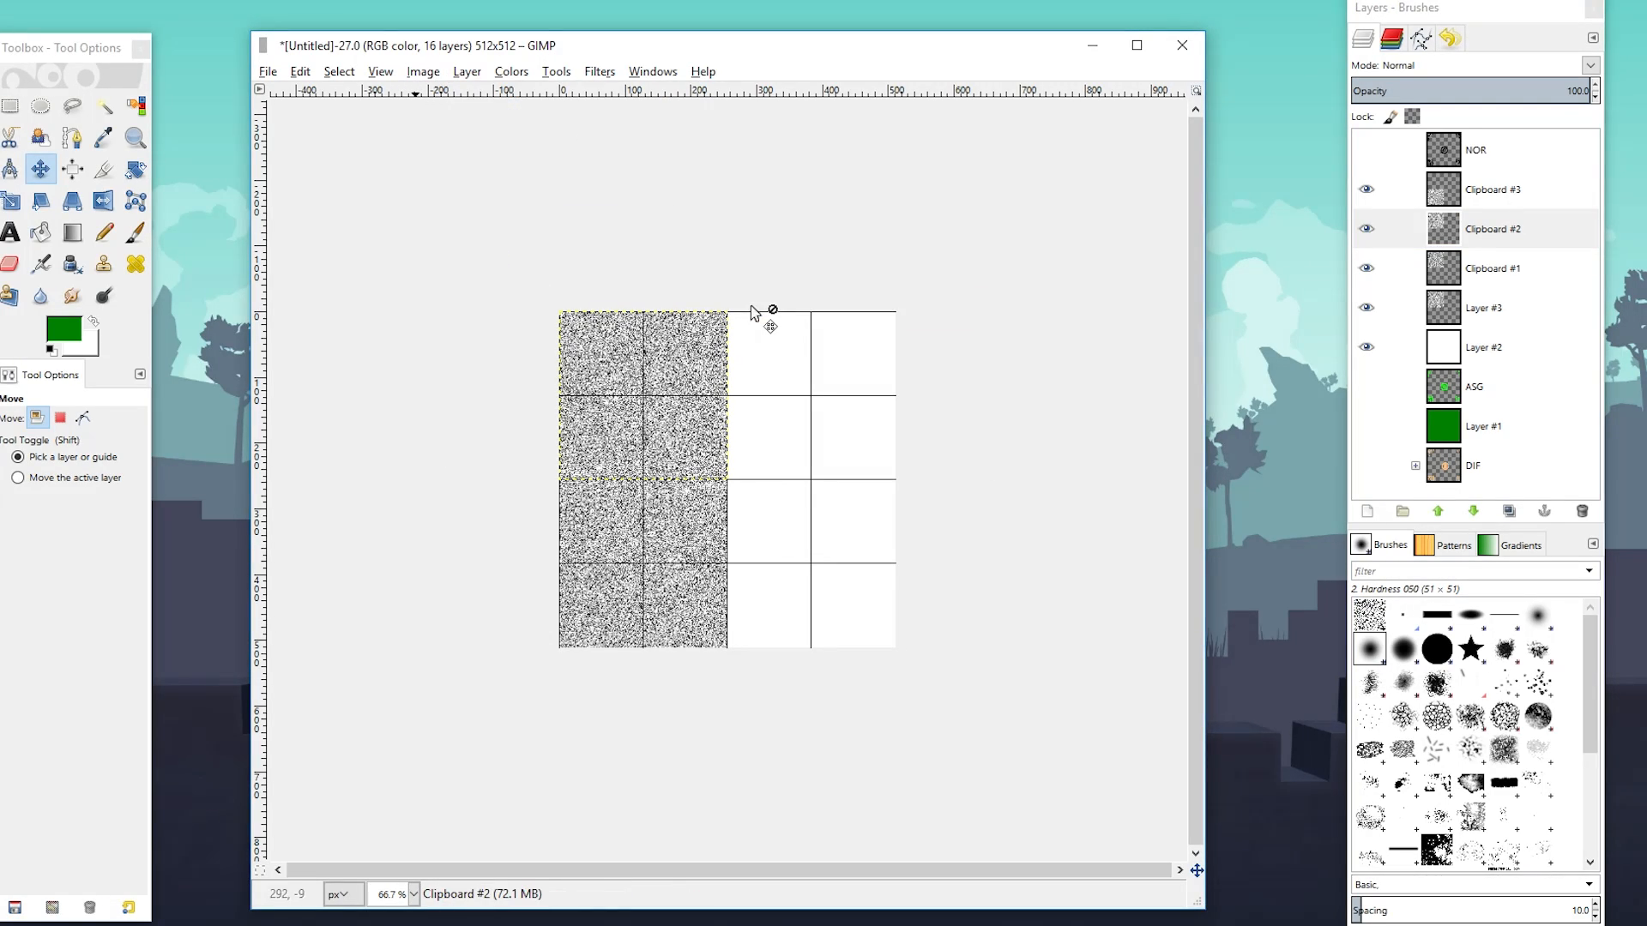
{"action": "left_click_drag", "start_coordinate": [649, 384], "coordinate": [818, 383]}
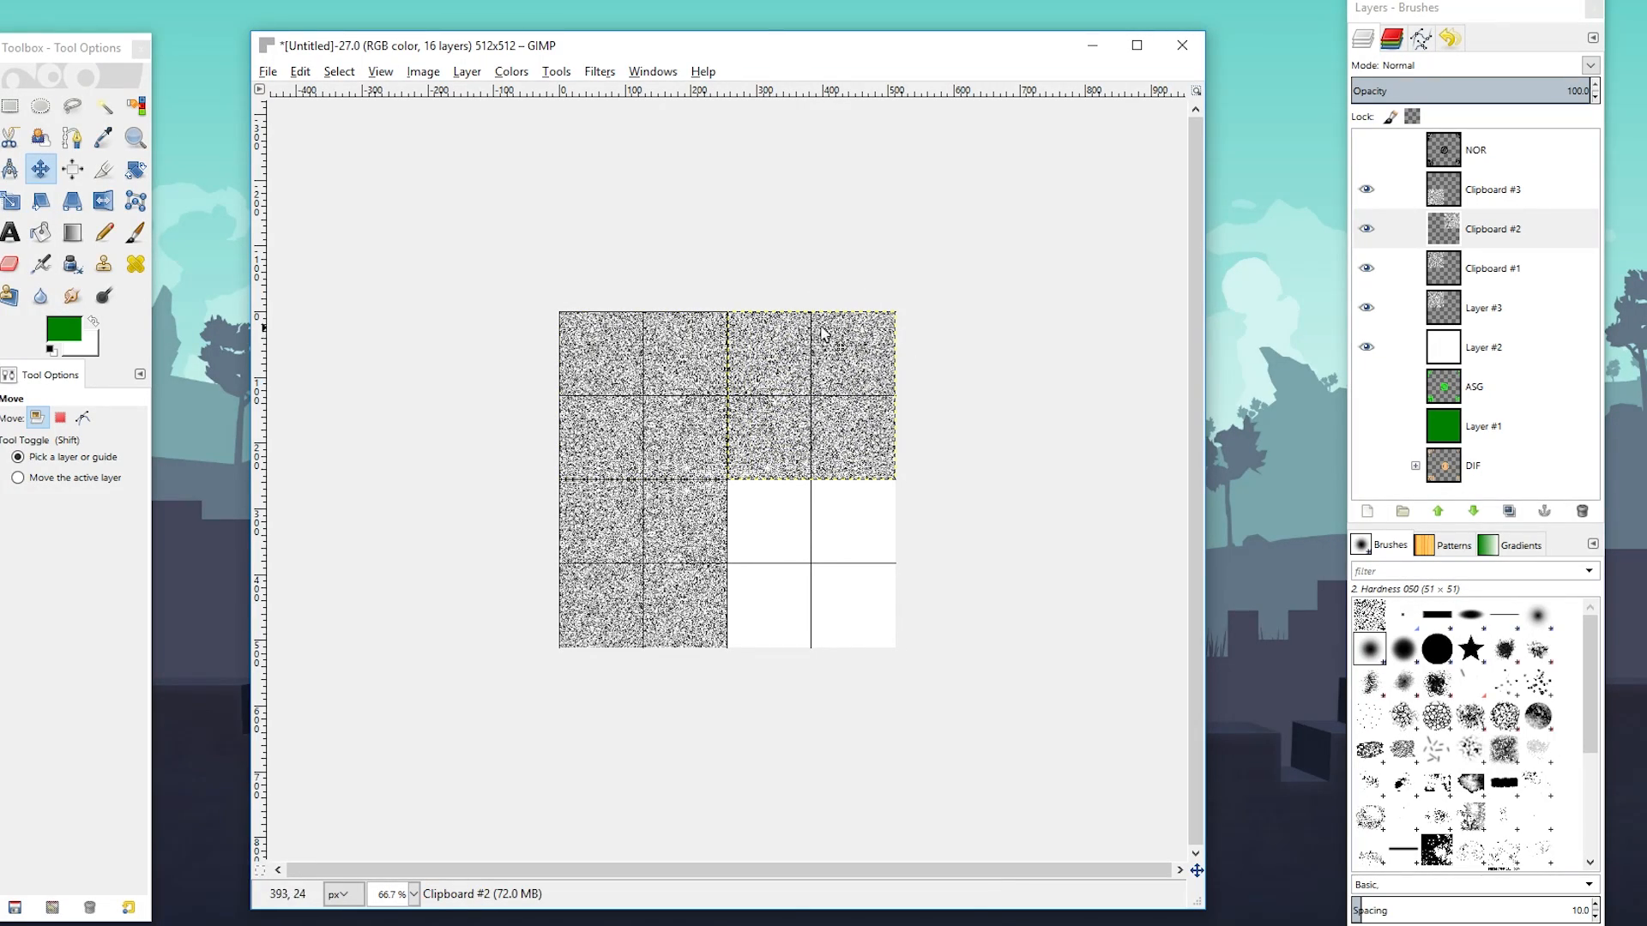
Flip the Clipboard #1 noise layer both horizontally and vertically and move it into the lower-right quadrant of the image
{"action": "left_click", "coordinate": [1440, 276]}
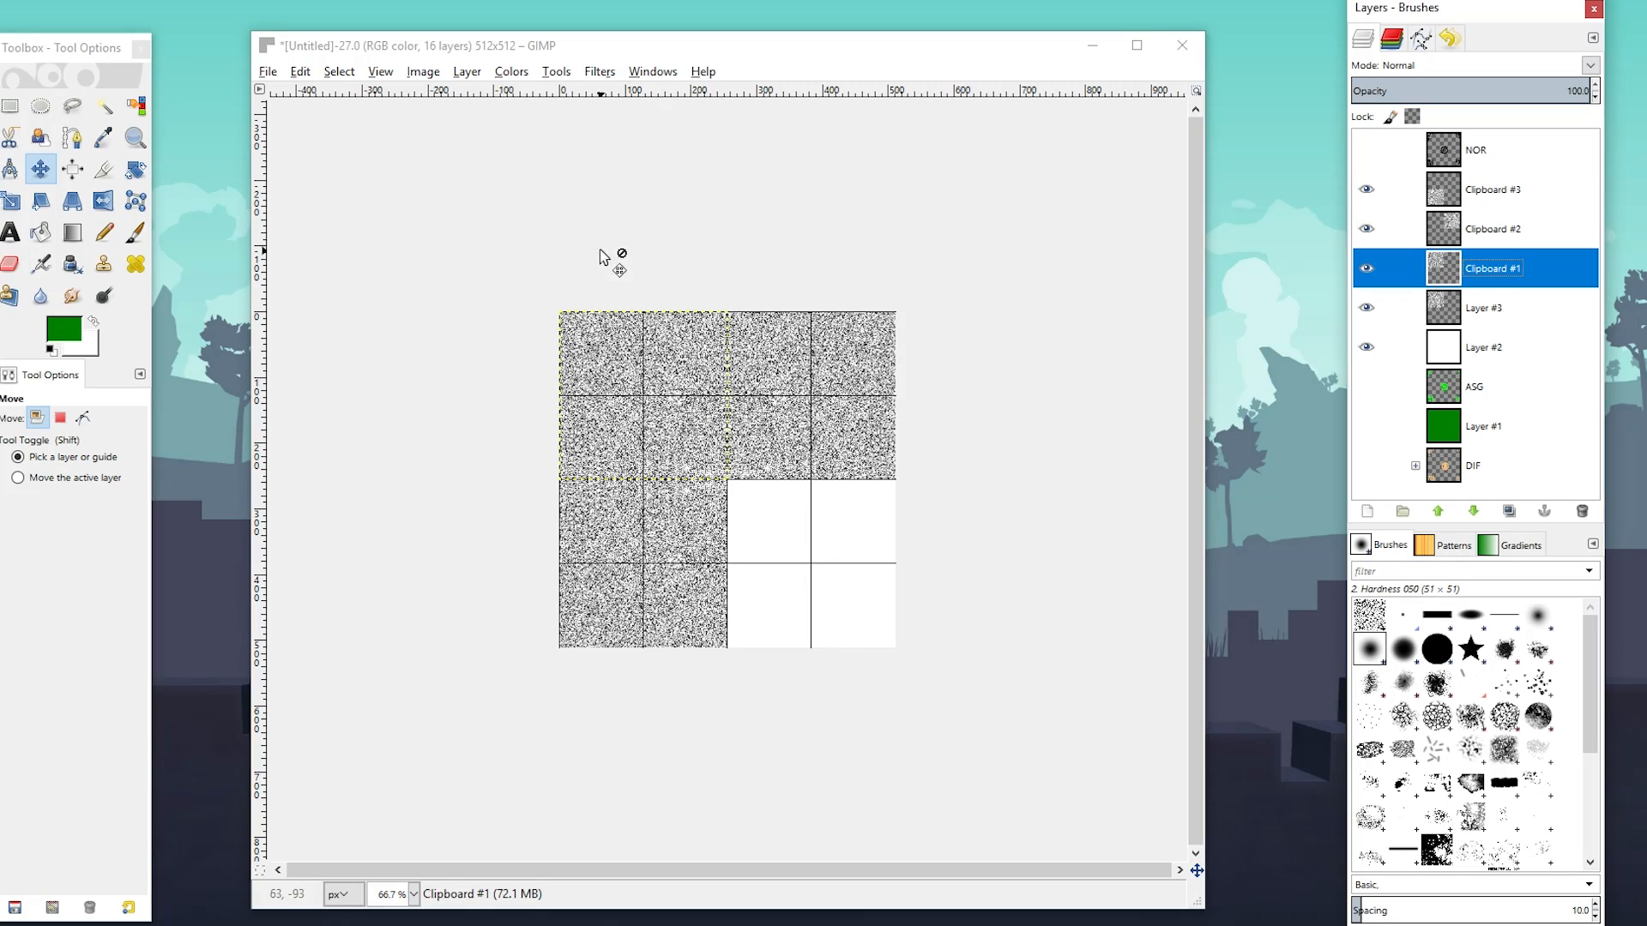
{"action": "left_click", "coordinate": [467, 71]}
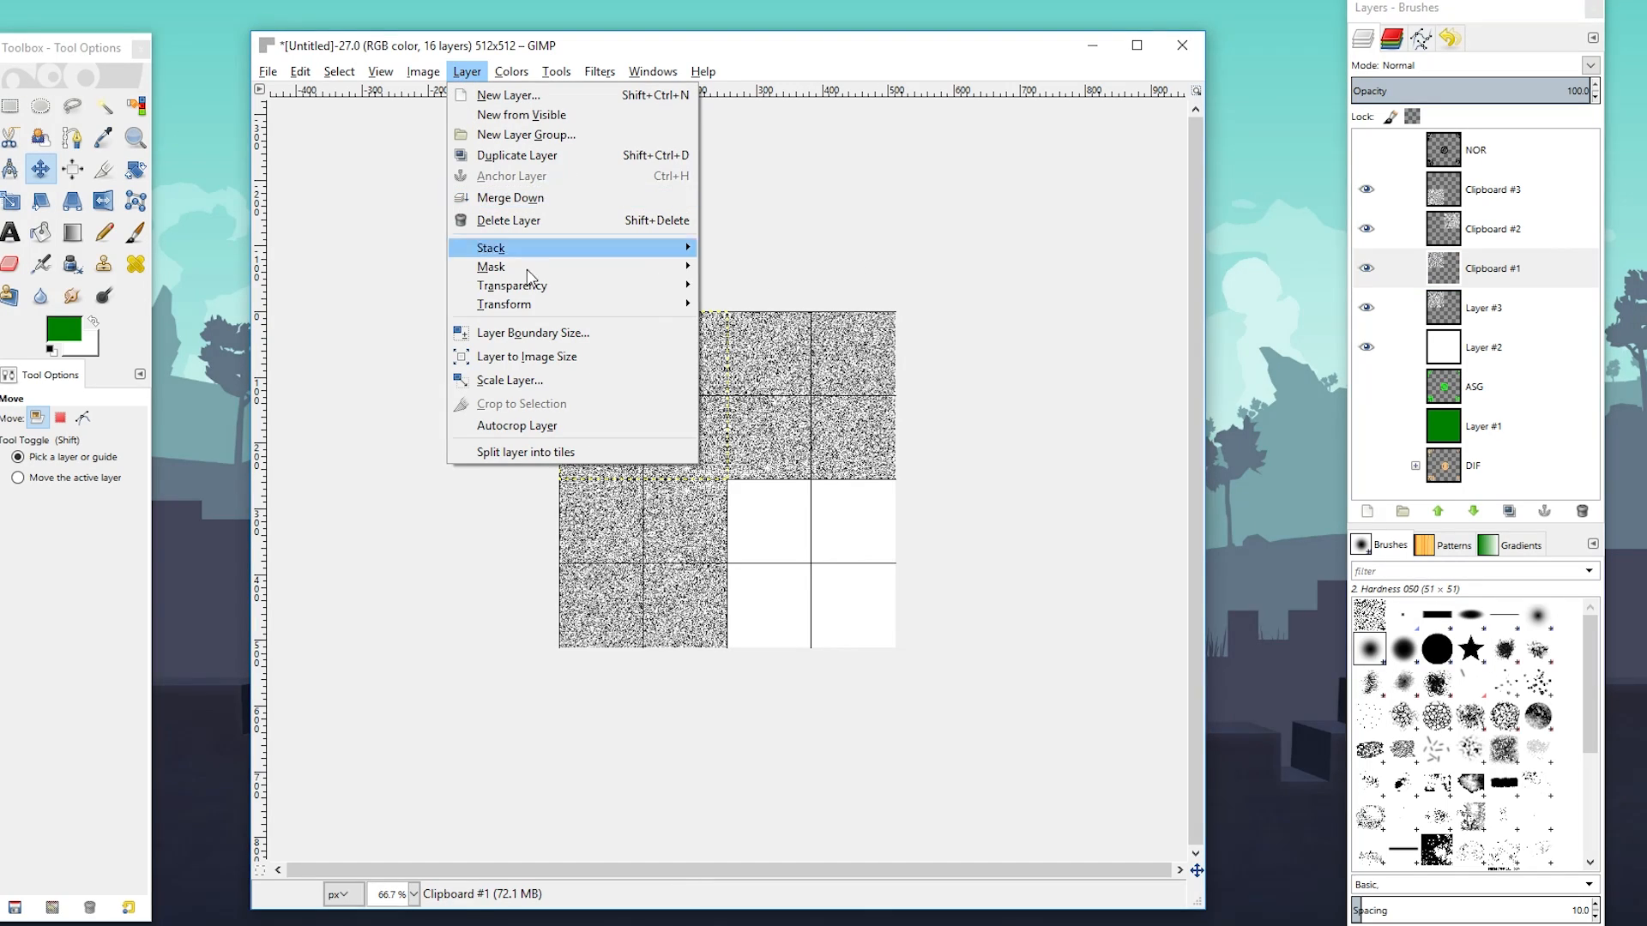
{"action": "mouse_move", "coordinate": [558, 308]}
{"action": "left_click", "coordinate": [768, 307]}
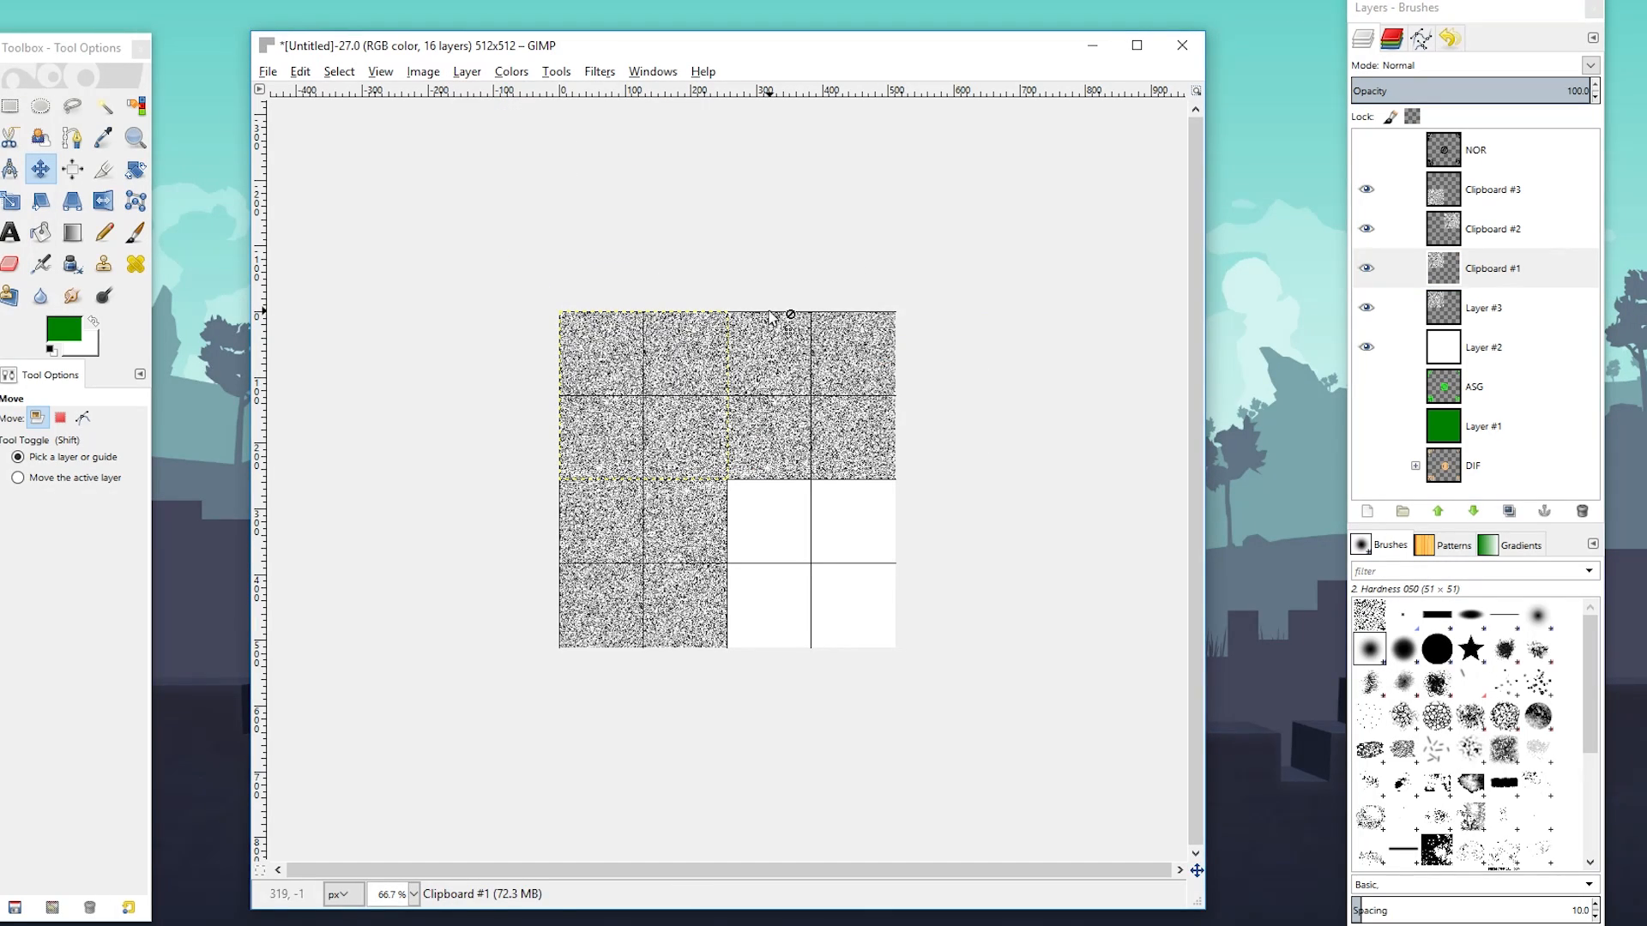
{"action": "left_click", "coordinate": [423, 72]}
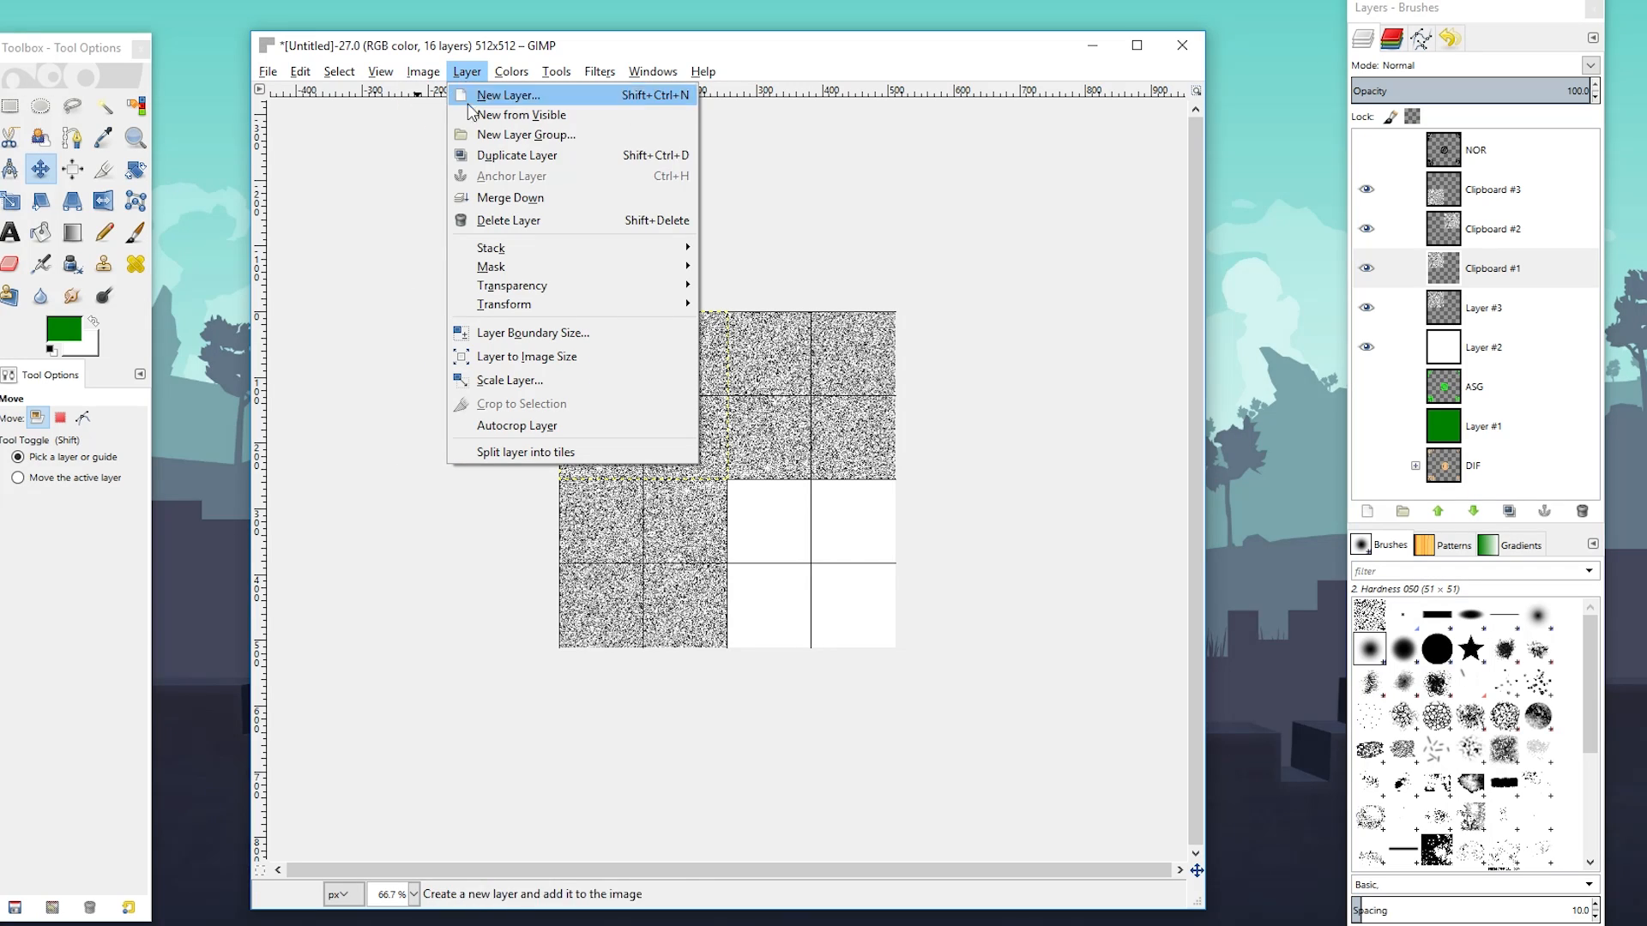
{"action": "mouse_move", "coordinate": [532, 305]}
{"action": "left_click", "coordinate": [759, 305]}
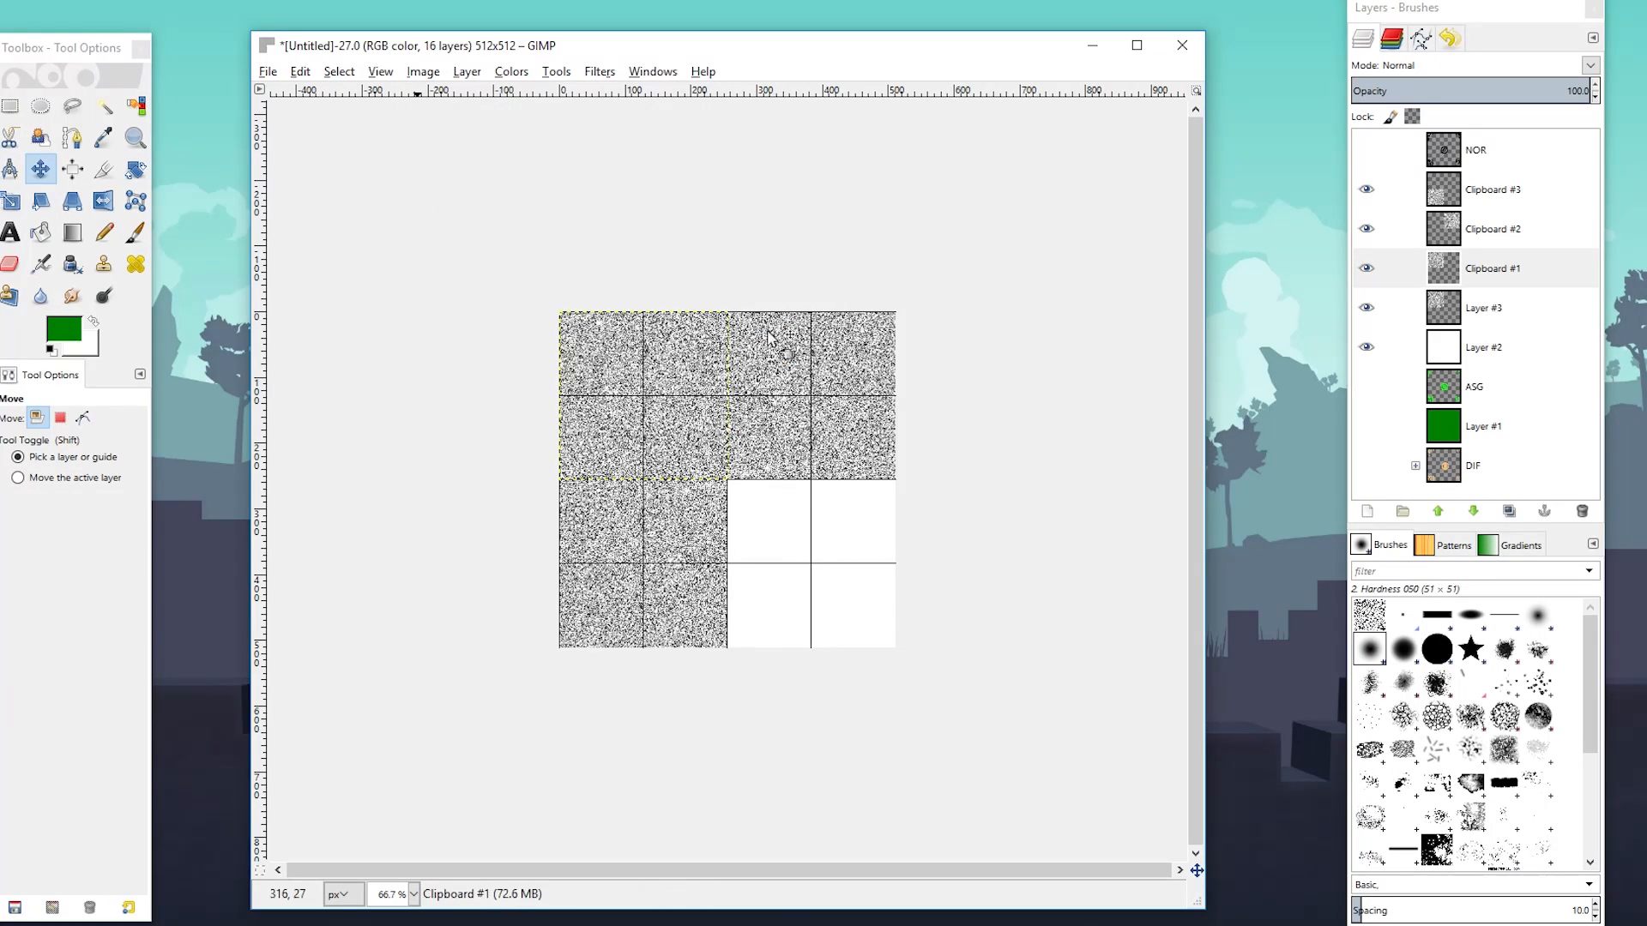
{"action": "left_click_drag", "start_coordinate": [666, 400], "coordinate": [832, 553]}
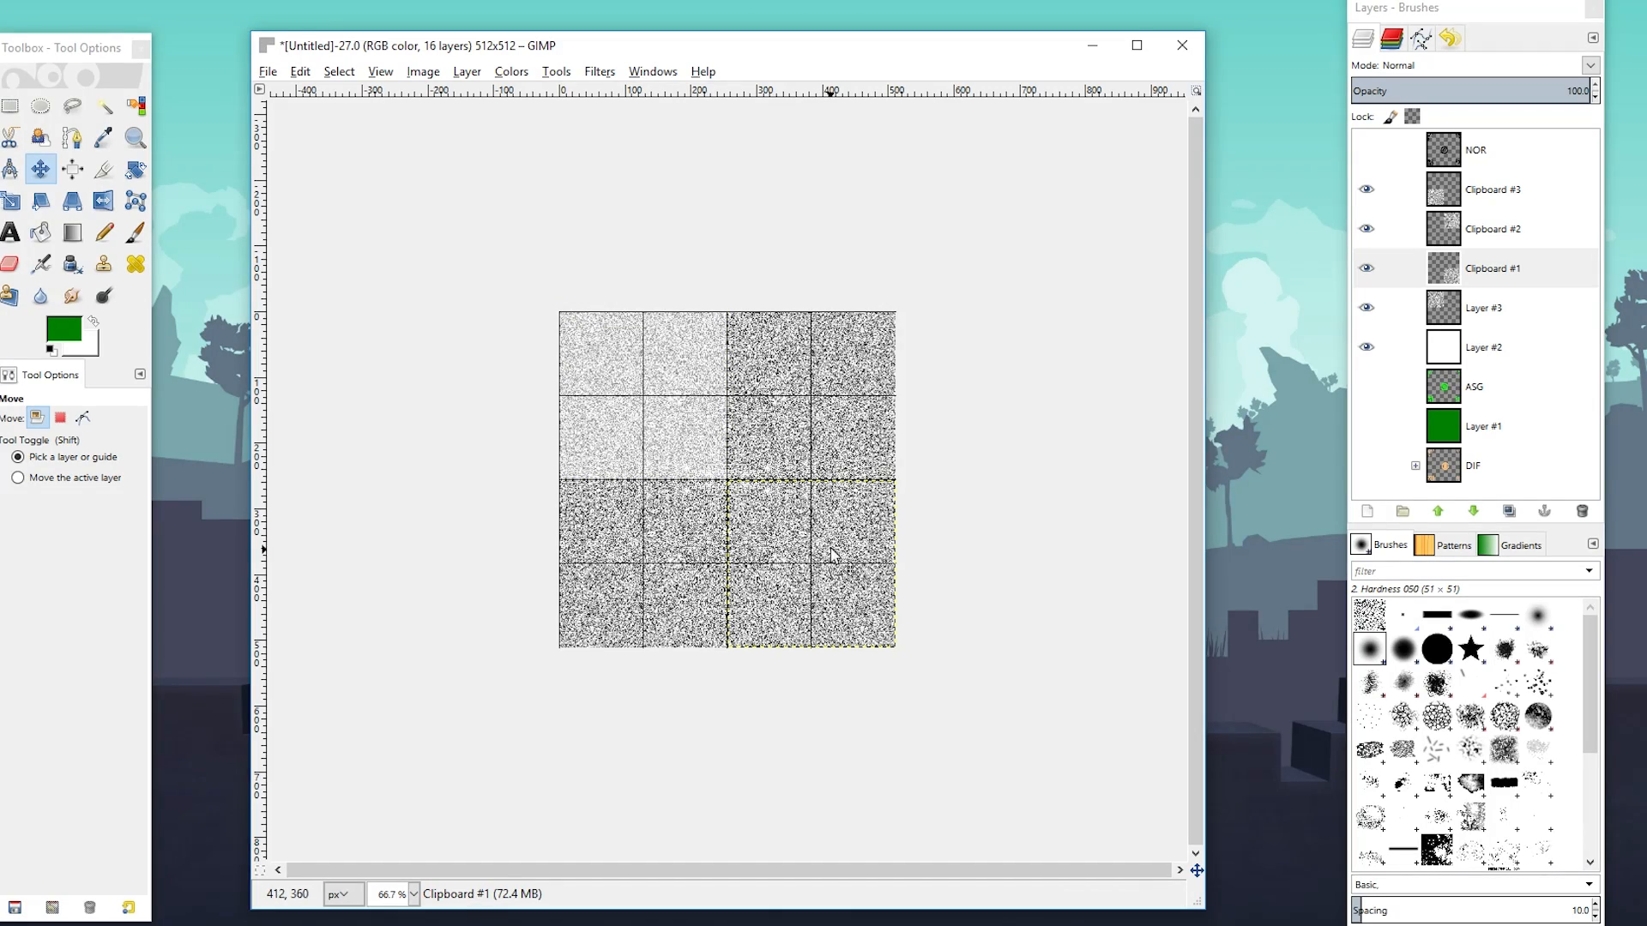
Set the opacity of the Clipboard #3, Clipboard #2 and Clipboard #1 noise layers to 50
{"action": "left_click", "coordinate": [1463, 188]}
{"action": "left_click", "coordinate": [1578, 90]}
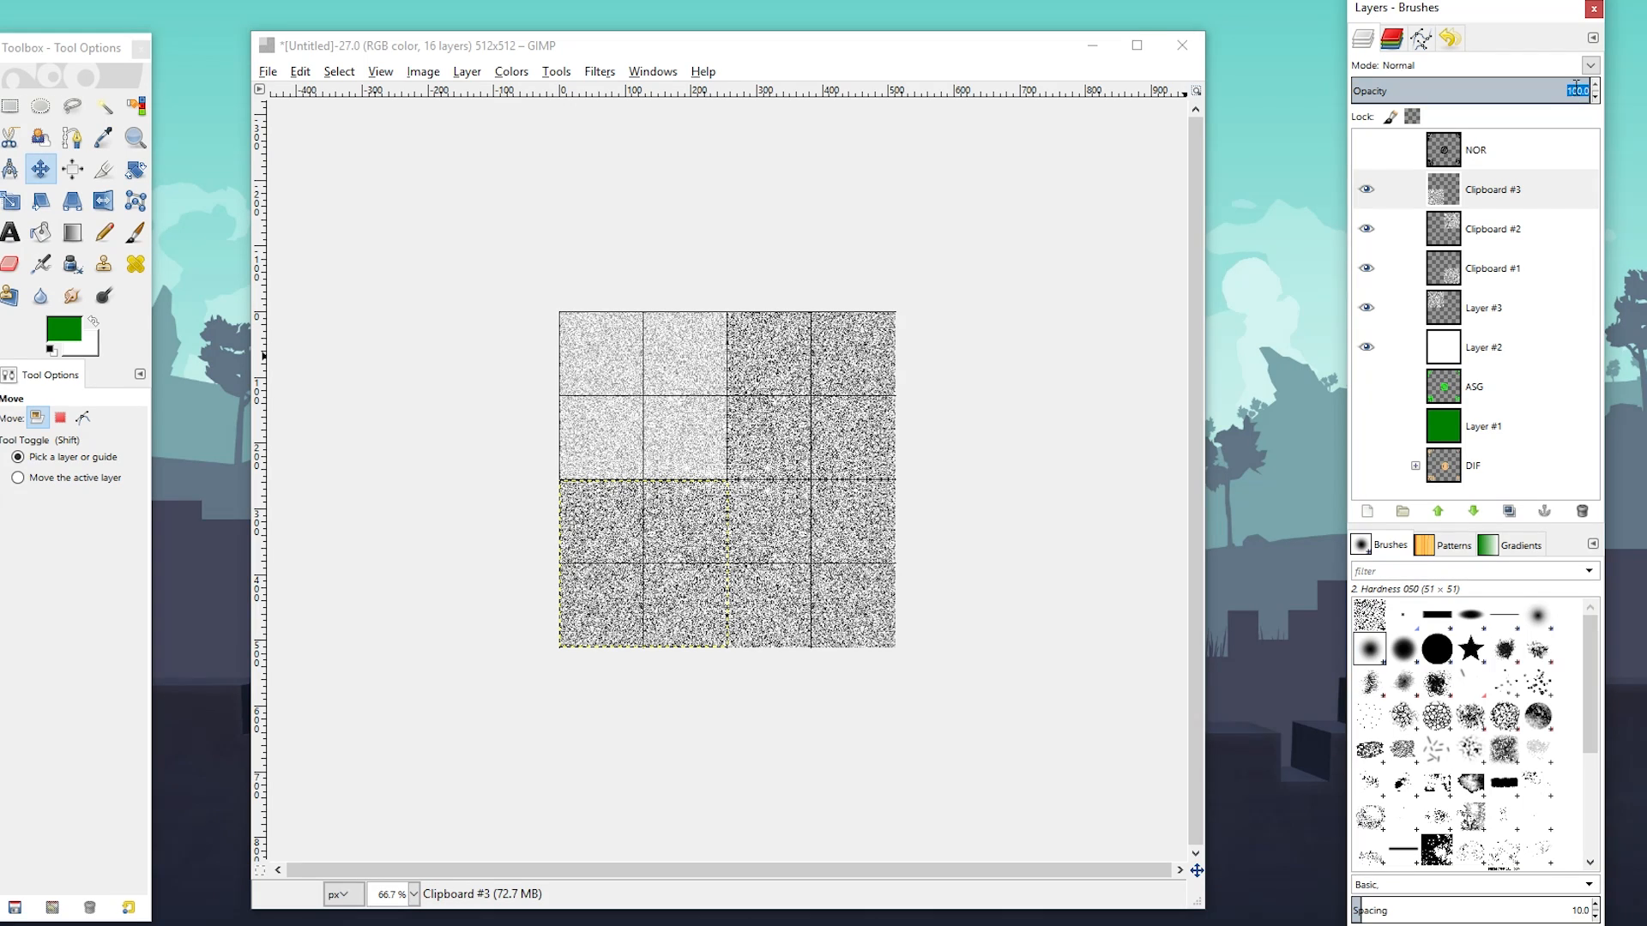
{"action": "type", "text": "40"}
{"action": "left_click", "coordinate": [1453, 230]}
{"action": "double_click", "coordinate": [1580, 86]}
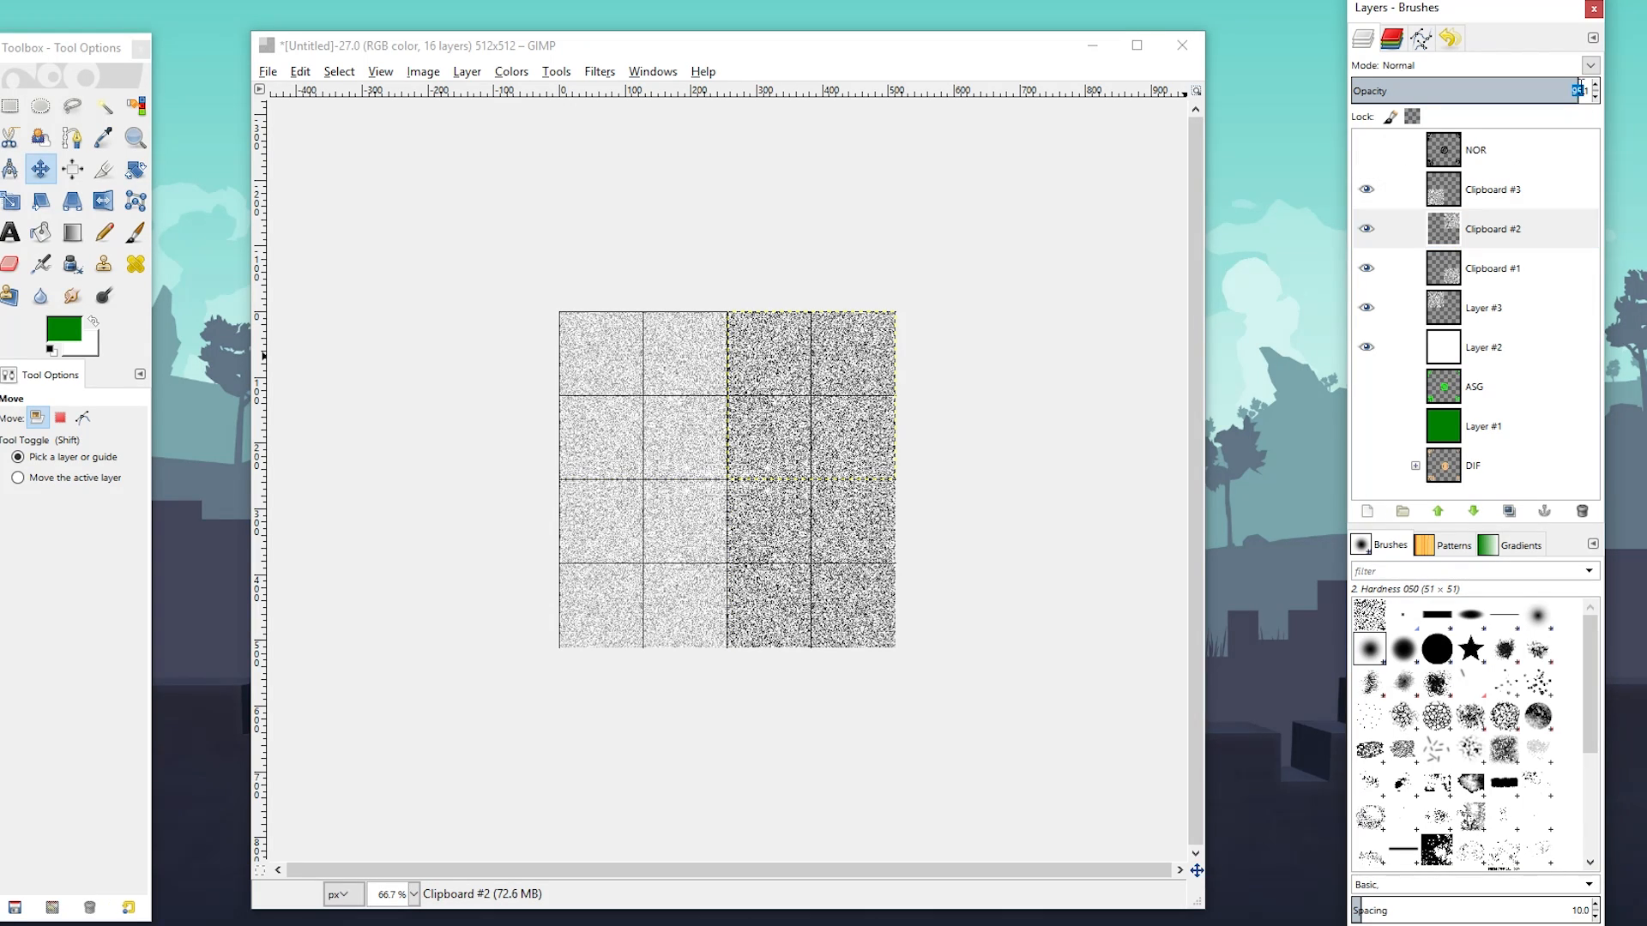
{"action": "type", "text": "40"}
{"action": "left_click", "coordinate": [1449, 270]}
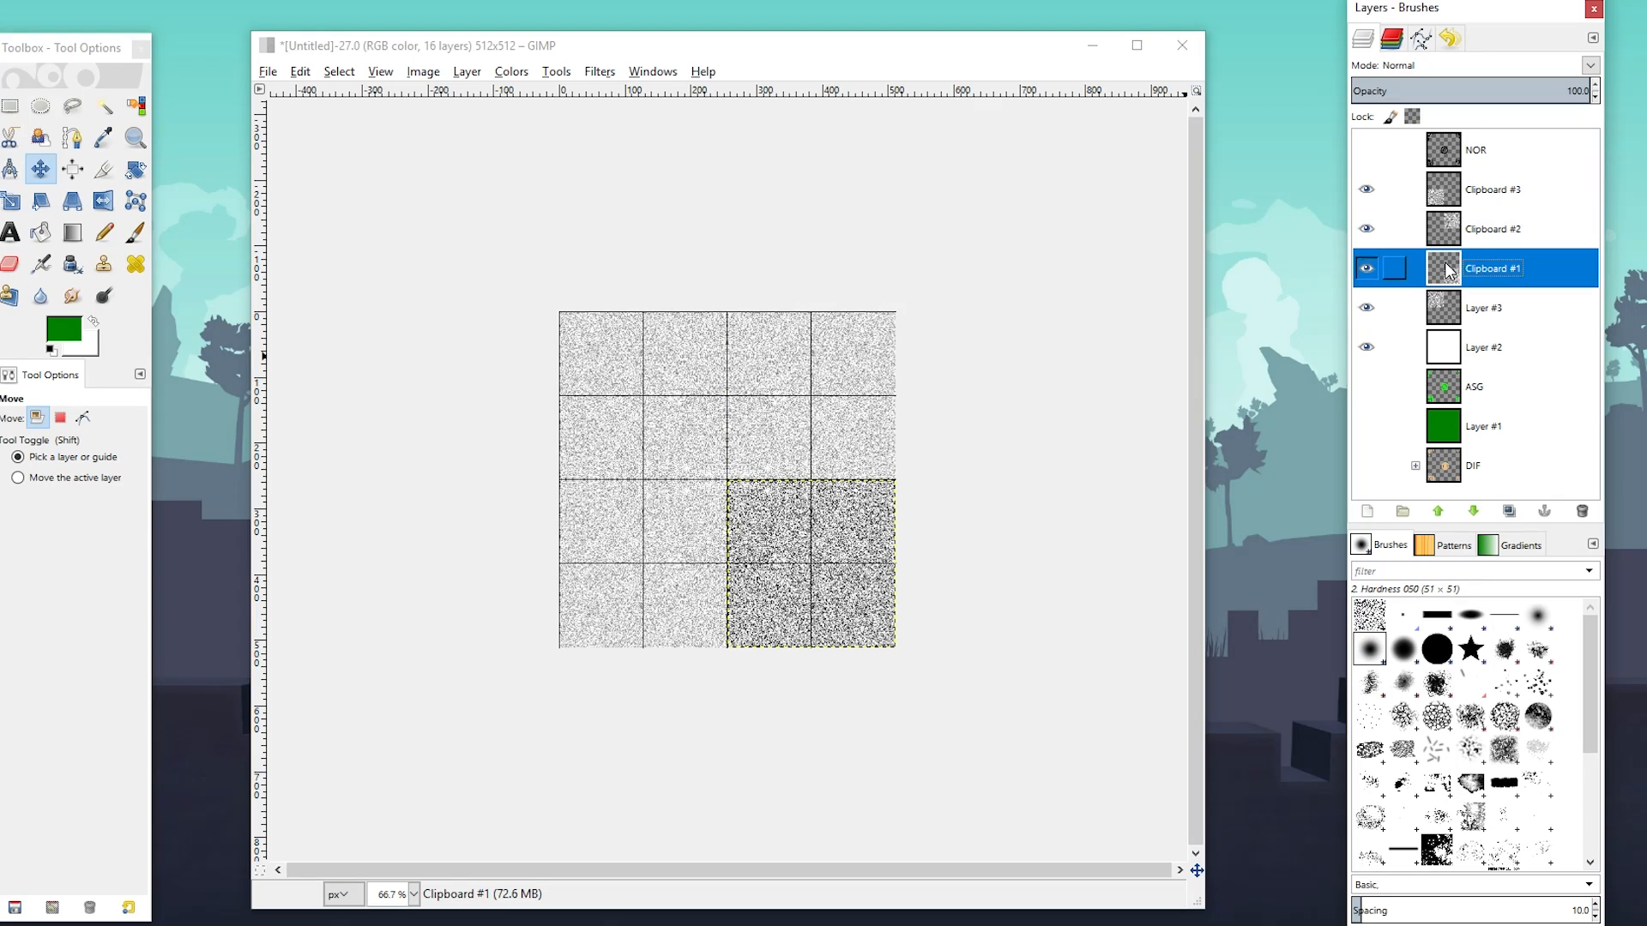
{"action": "left_click", "coordinate": [1575, 92]}
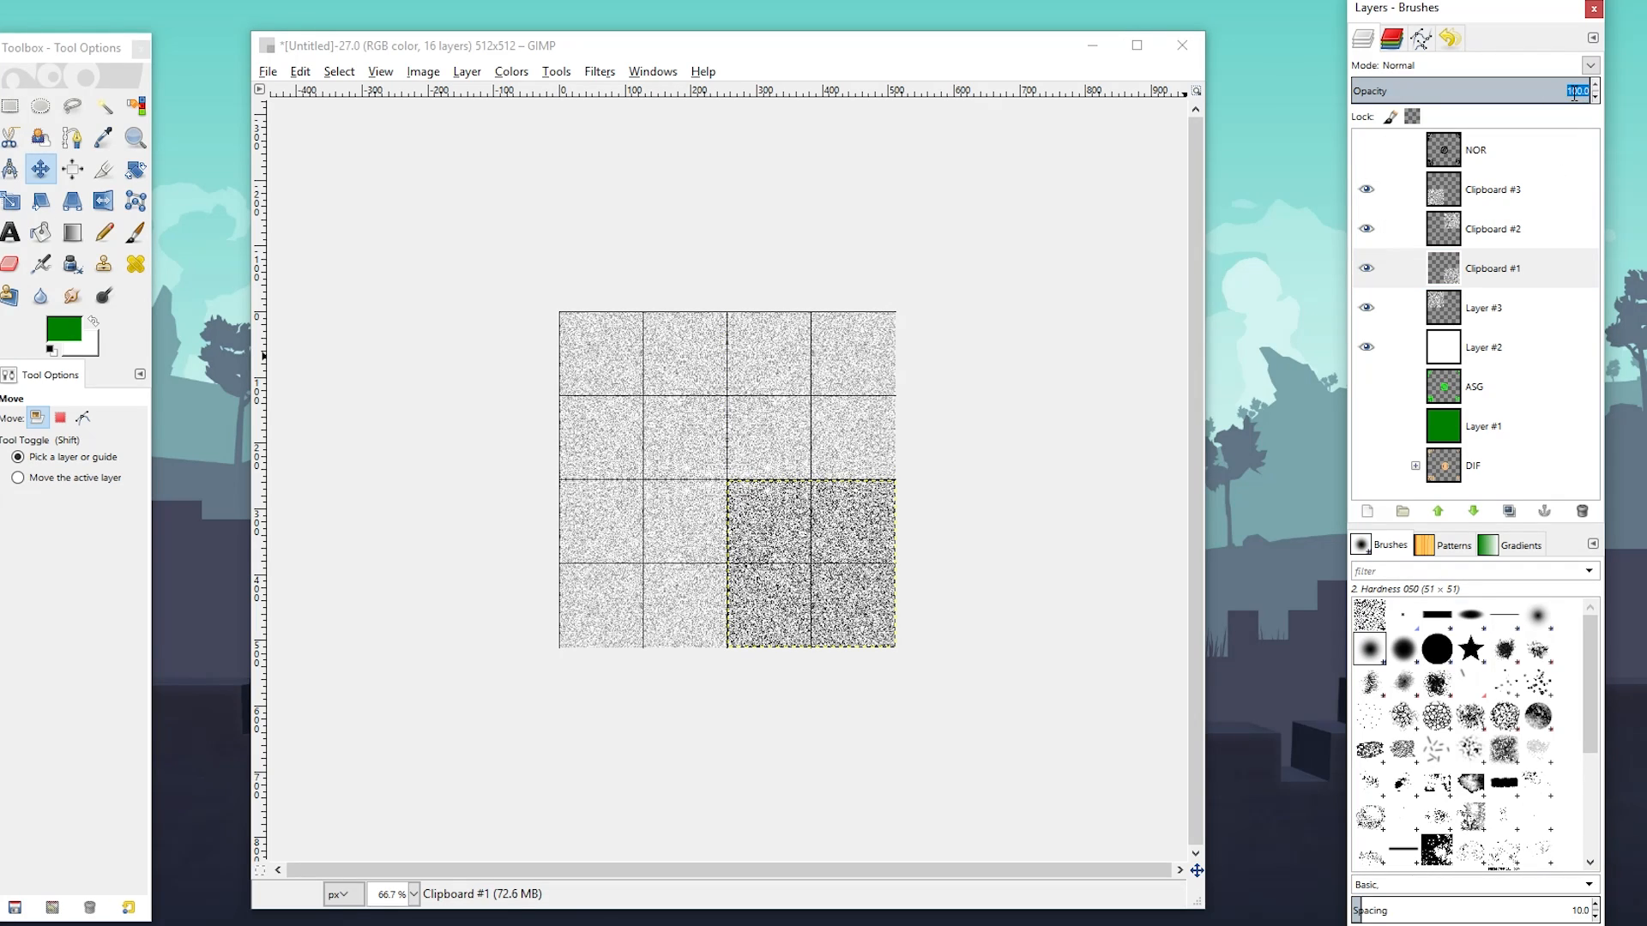
{"action": "type", "text": "50"}
{"action": "left_click", "coordinate": [1448, 230]}
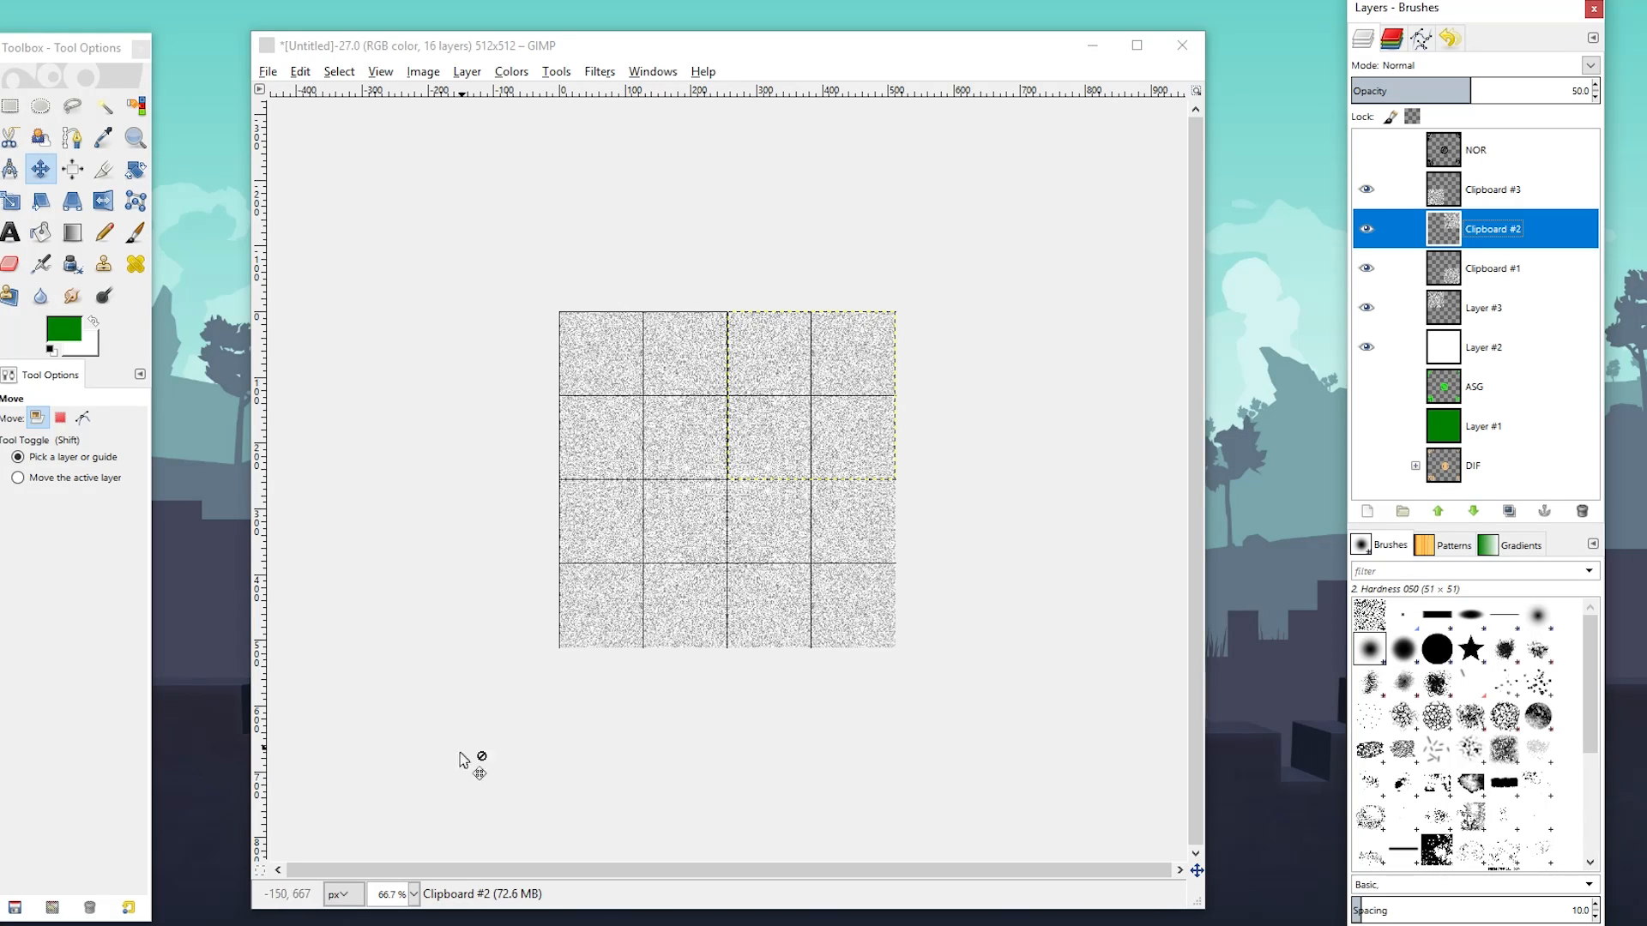
Make the NOR layer visible over the mirrored noise background and view the image at 100 %
{"action": "left_click", "coordinate": [413, 894]}
{"action": "left_click", "coordinate": [412, 778]}
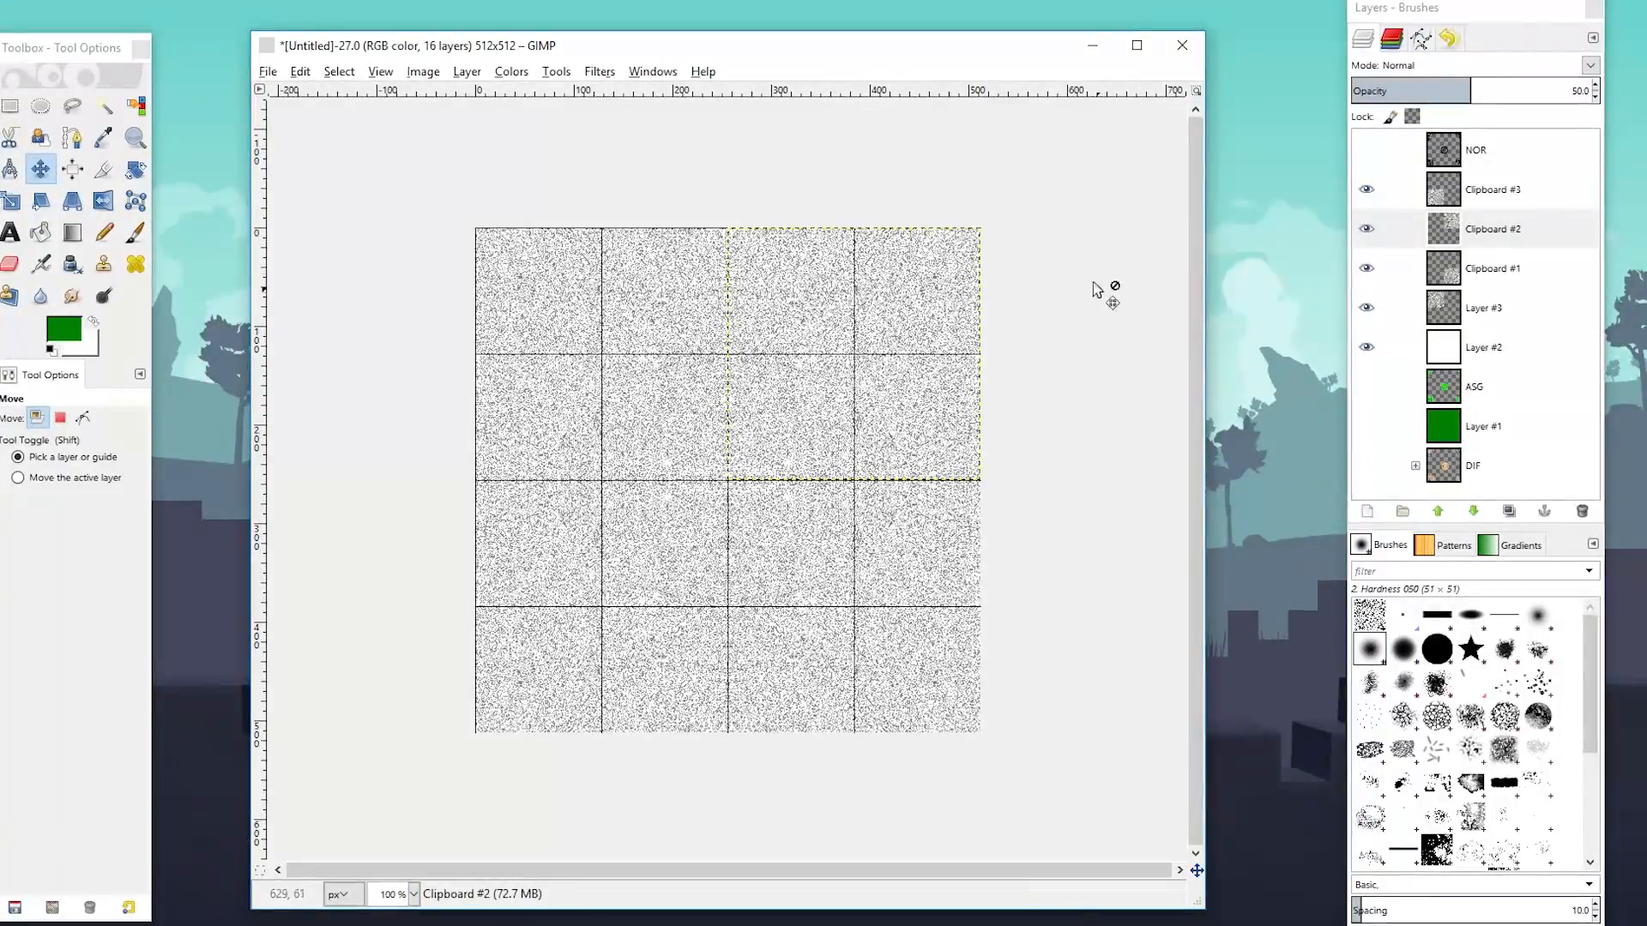
{"action": "left_click", "coordinate": [1468, 206]}
{"action": "left_click", "coordinate": [1452, 154]}
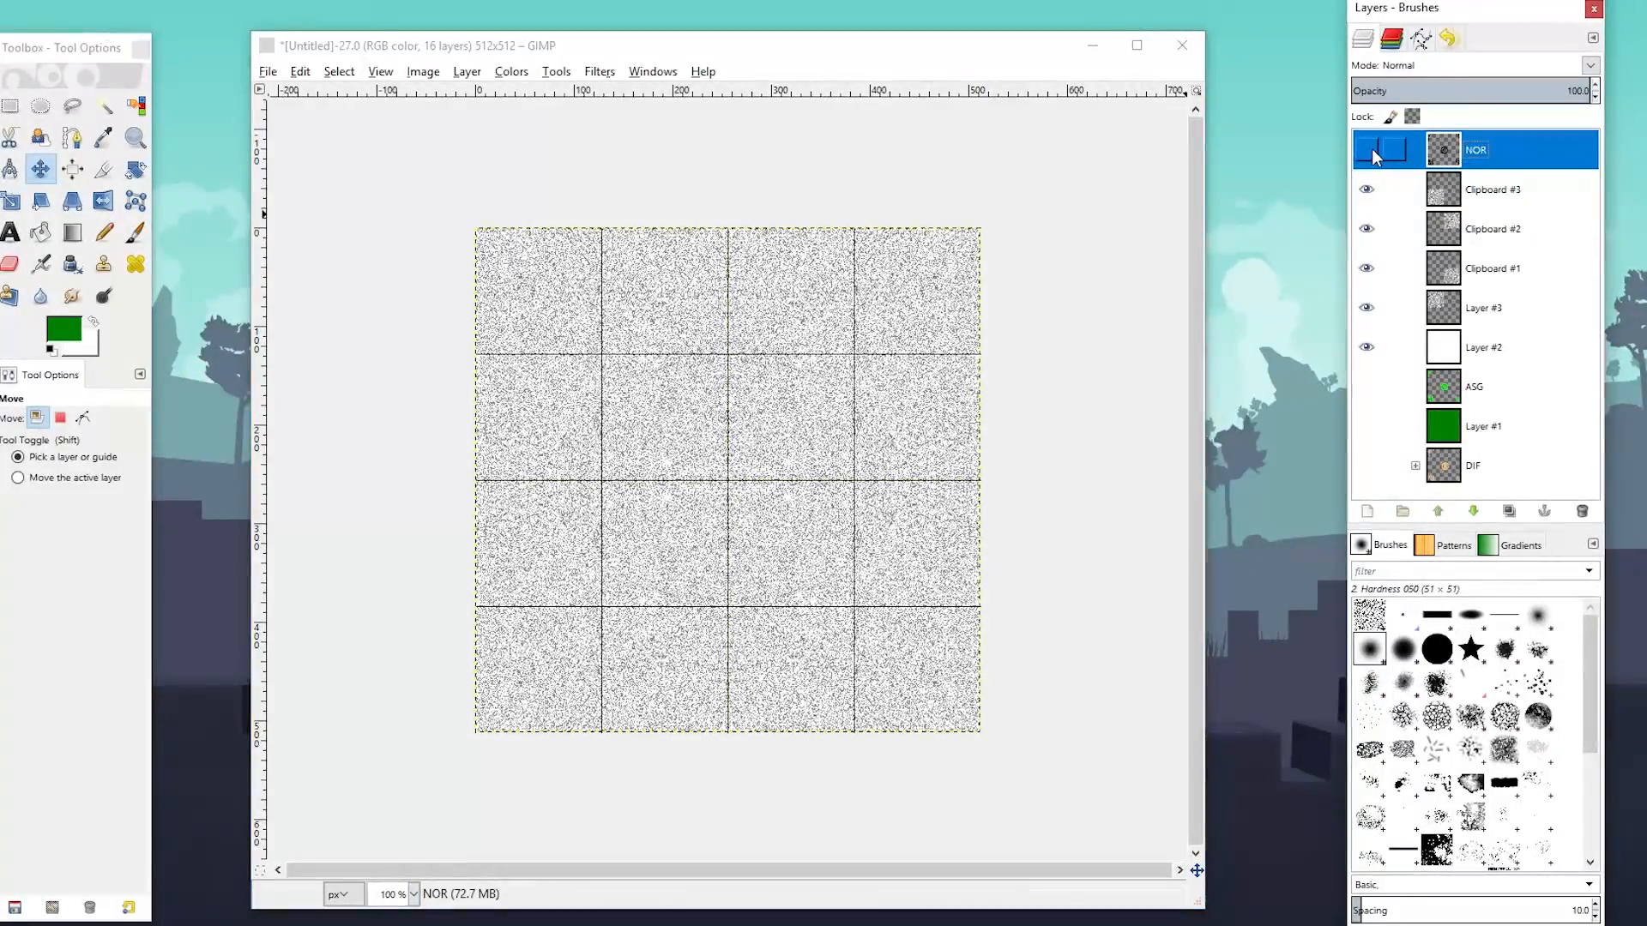
{"action": "left_click", "coordinate": [1370, 148]}
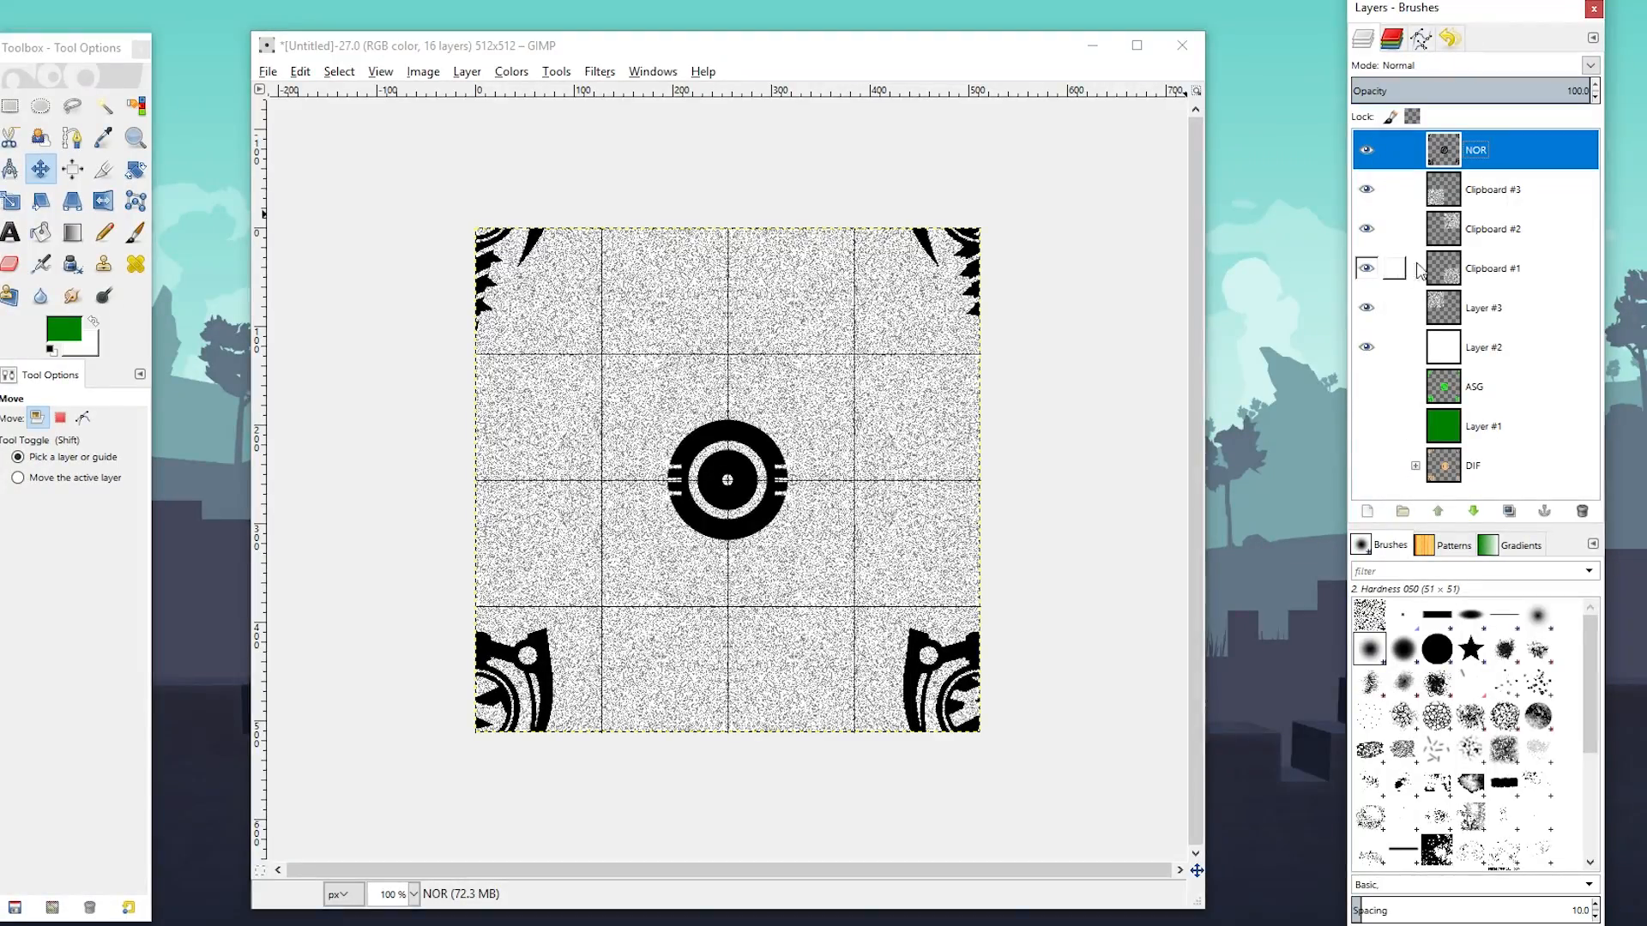
Merge the NOR layer down successively through the three Clipboard layers and Layer #3 into the white Layer #2
{"action": "right_click", "coordinate": [1449, 161]}
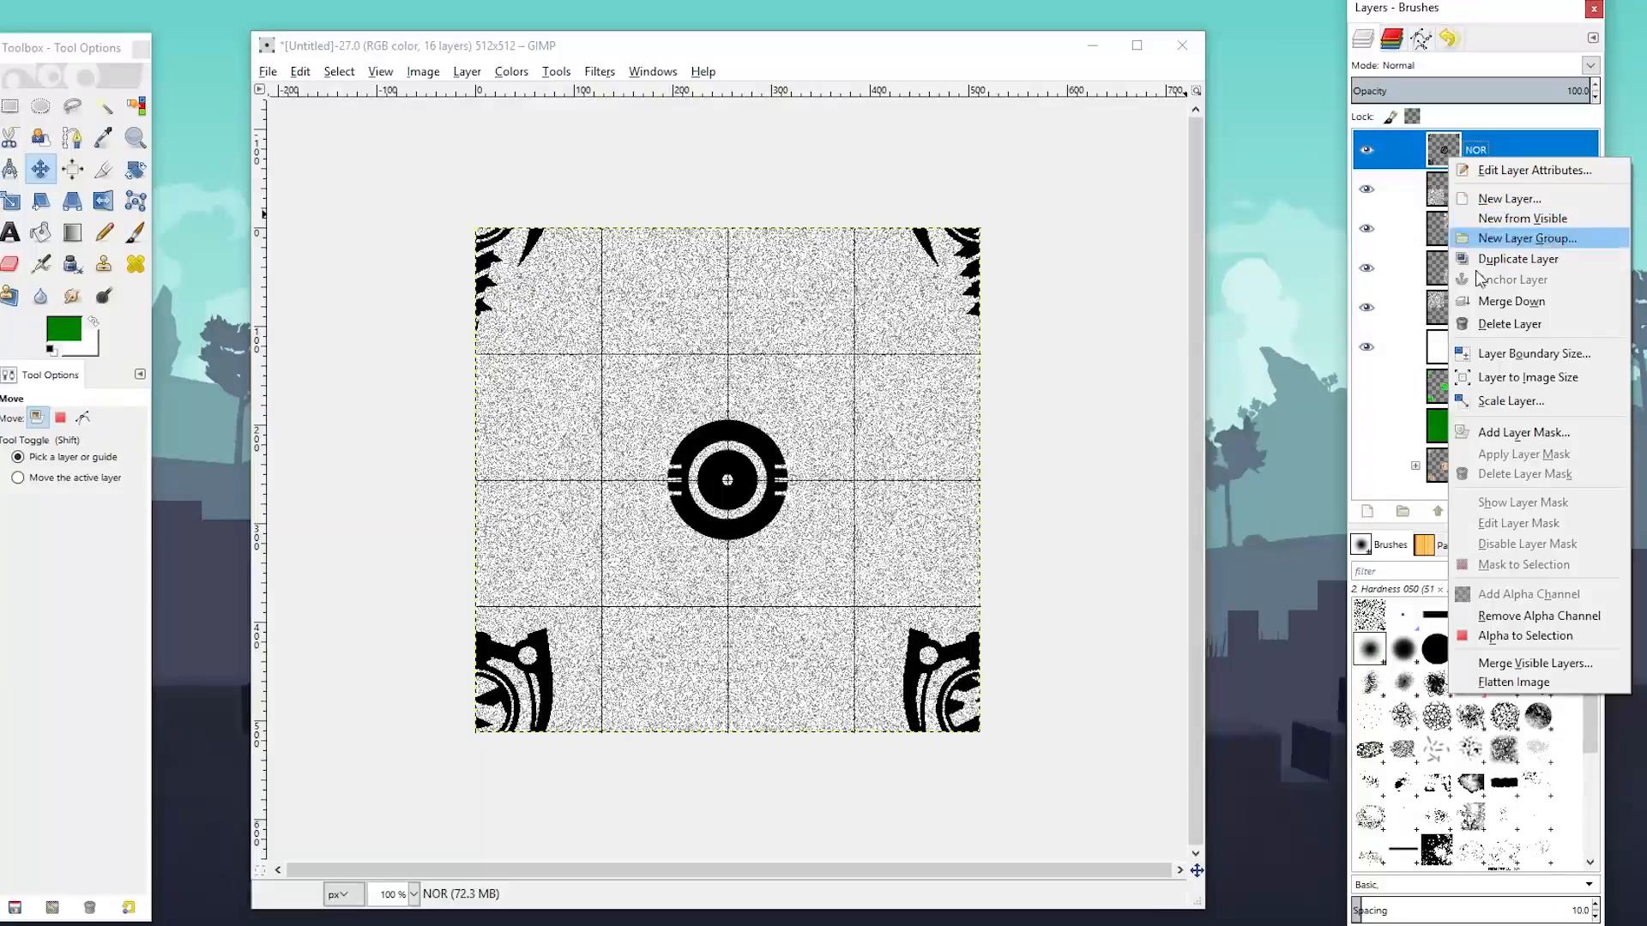
{"action": "left_click", "coordinate": [1496, 300]}
{"action": "right_click", "coordinate": [1450, 163]}
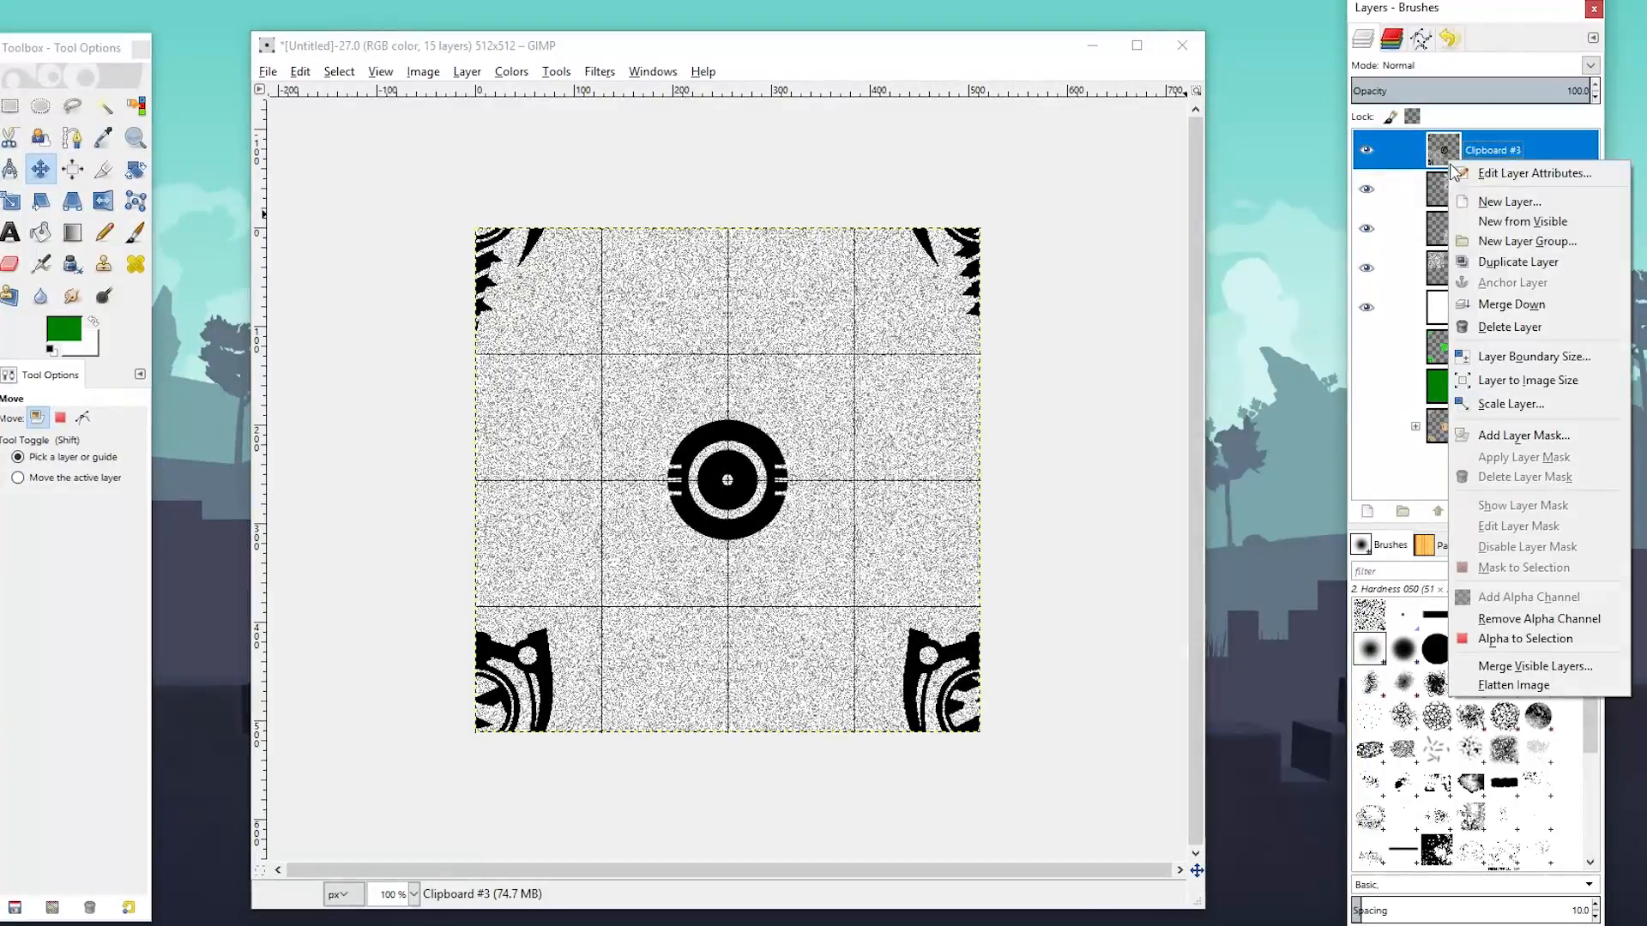
{"action": "left_click", "coordinate": [1490, 304]}
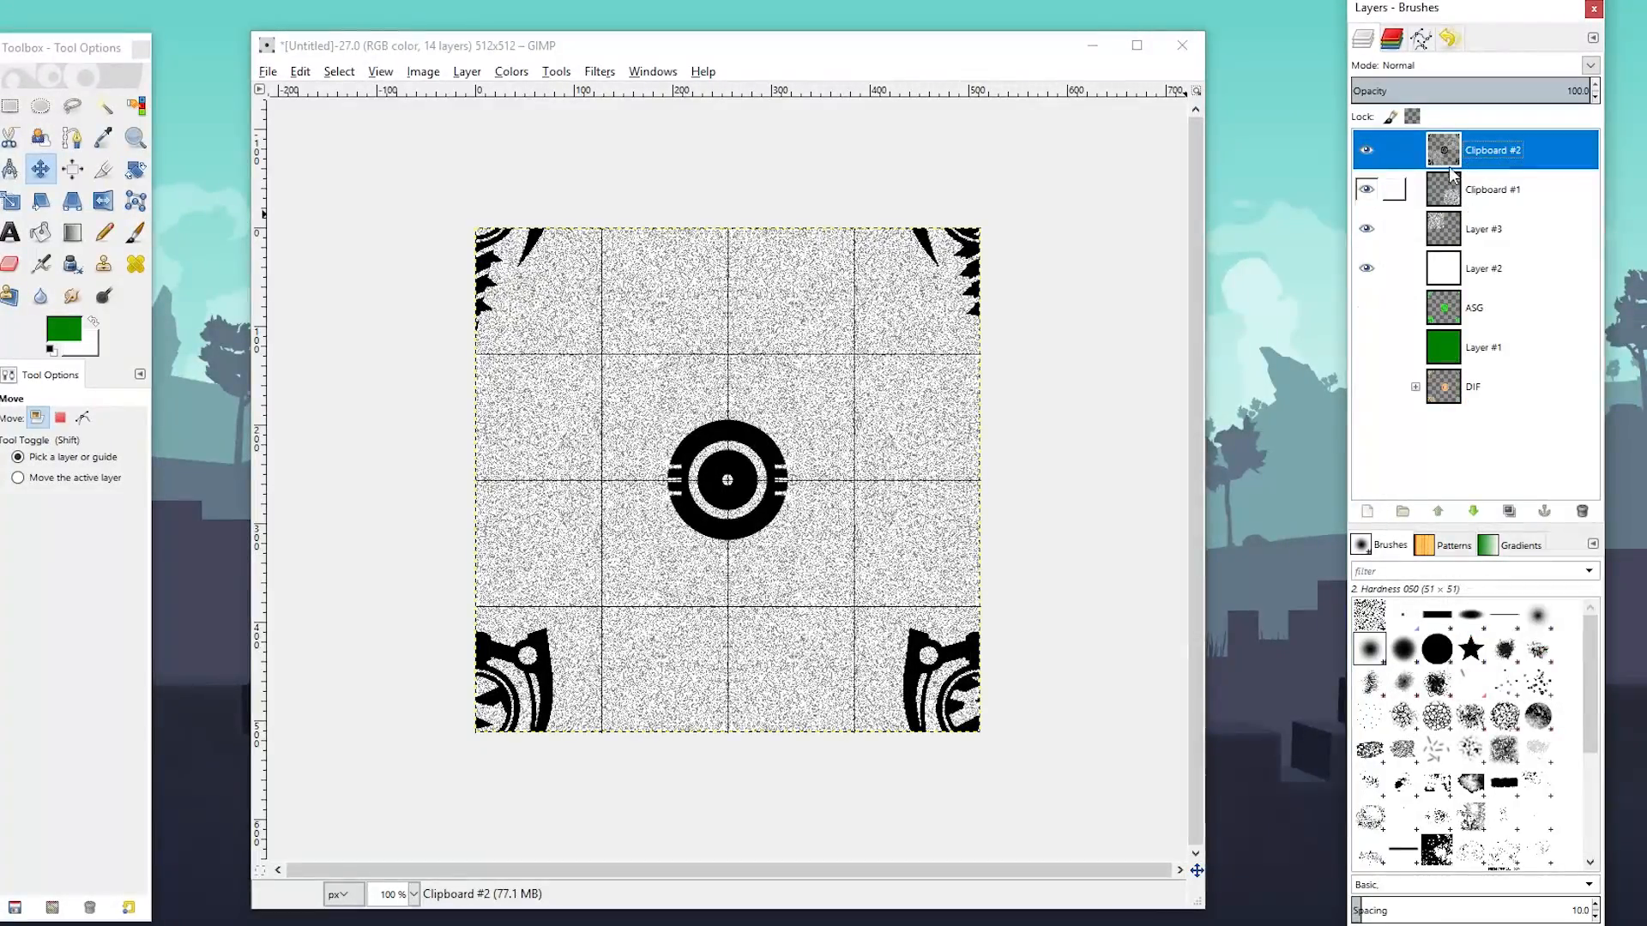
{"action": "right_click", "coordinate": [1449, 160]}
{"action": "left_click", "coordinate": [1491, 303]}
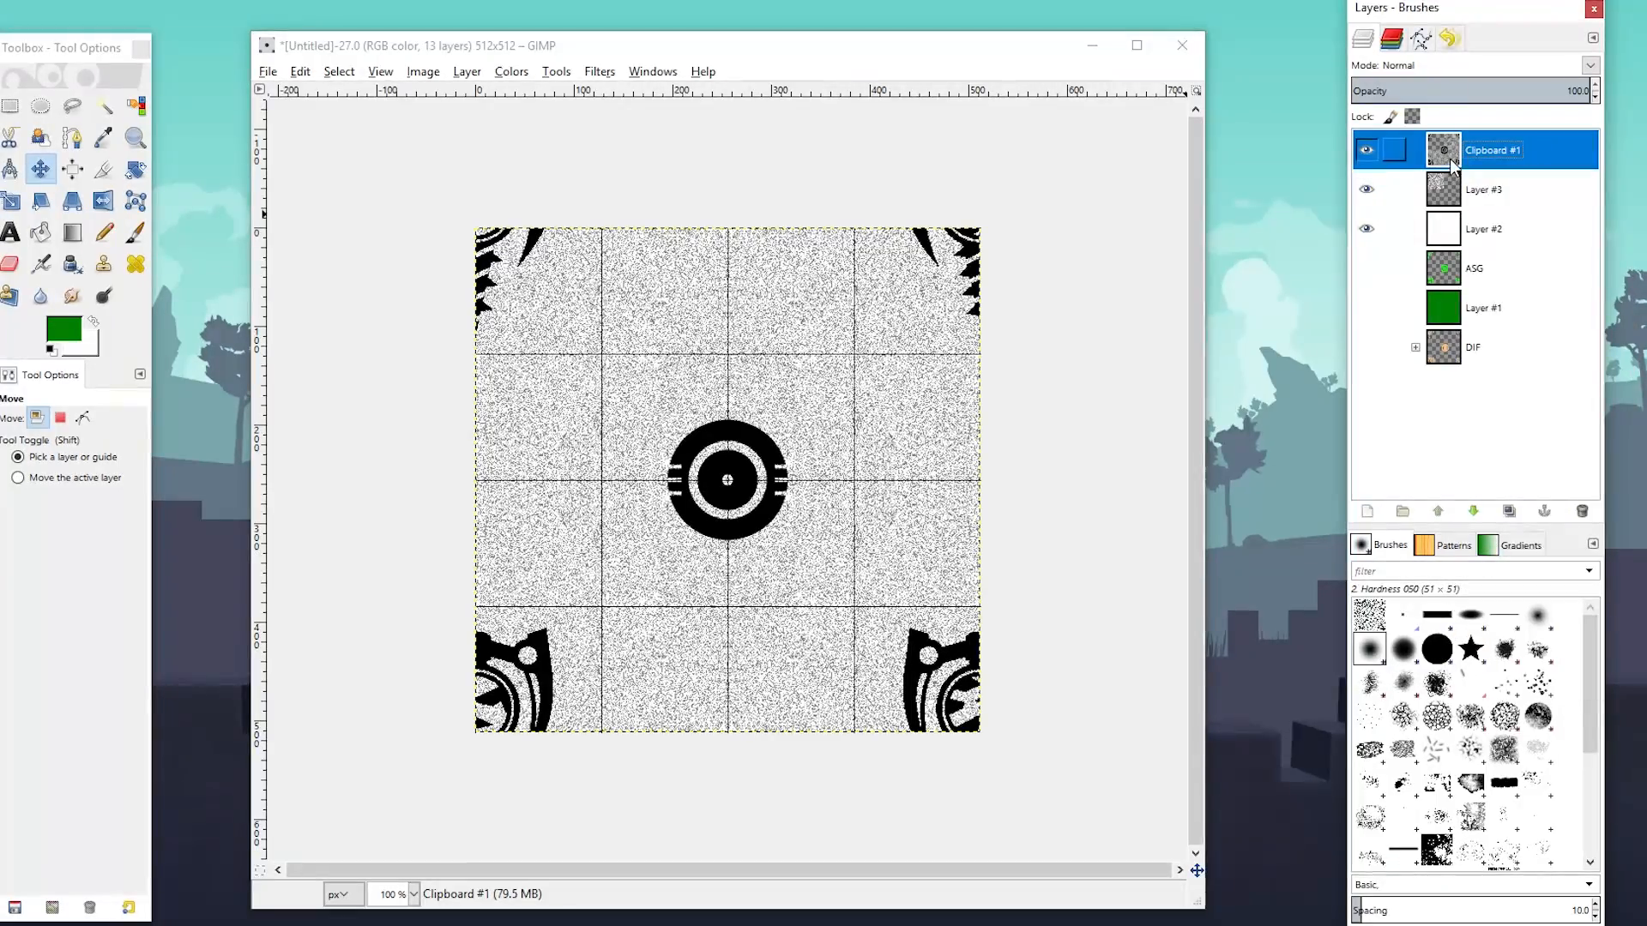
{"action": "right_click", "coordinate": [1454, 160]}
{"action": "left_click", "coordinate": [1491, 302]}
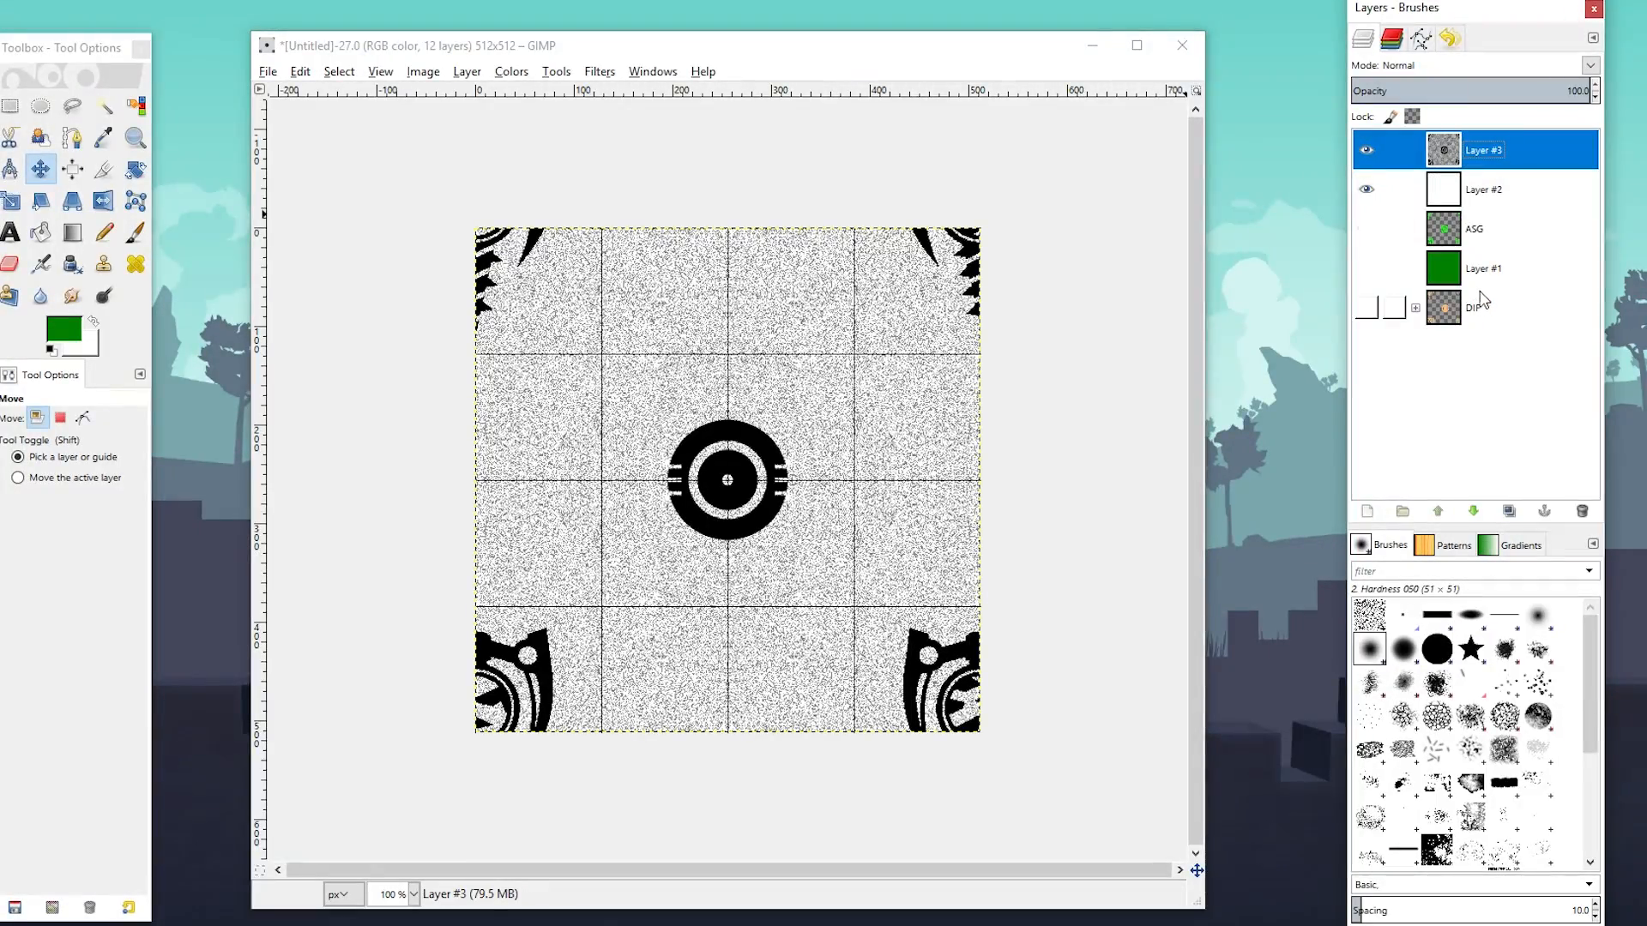
{"action": "right_click", "coordinate": [1455, 155]}
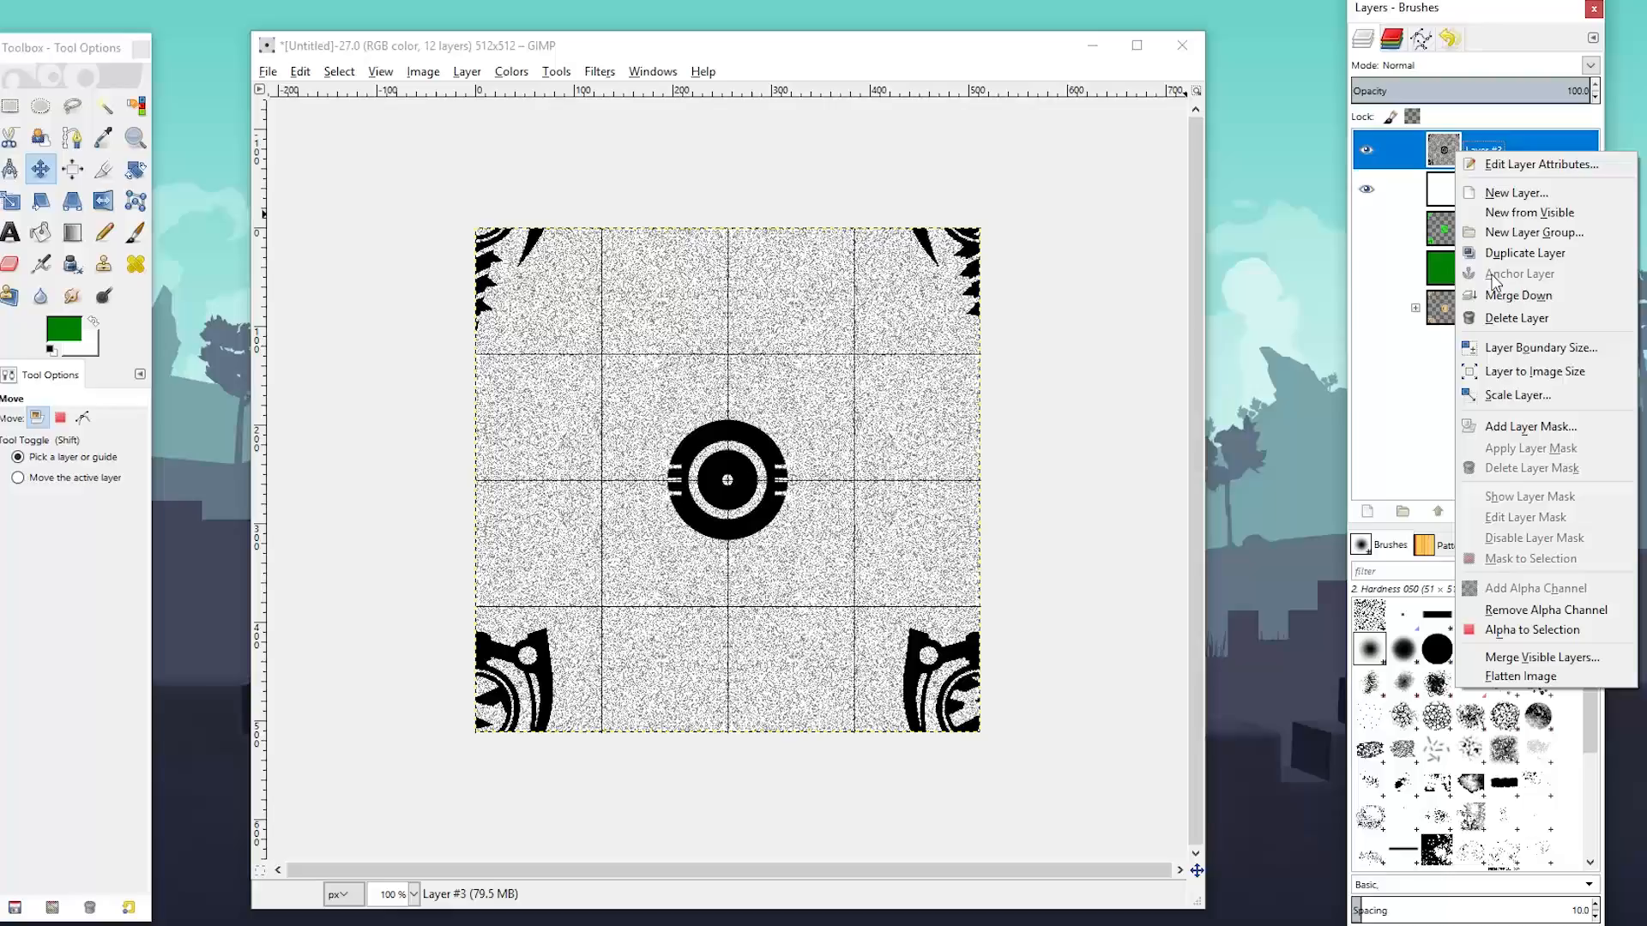
{"action": "left_click", "coordinate": [1491, 302]}
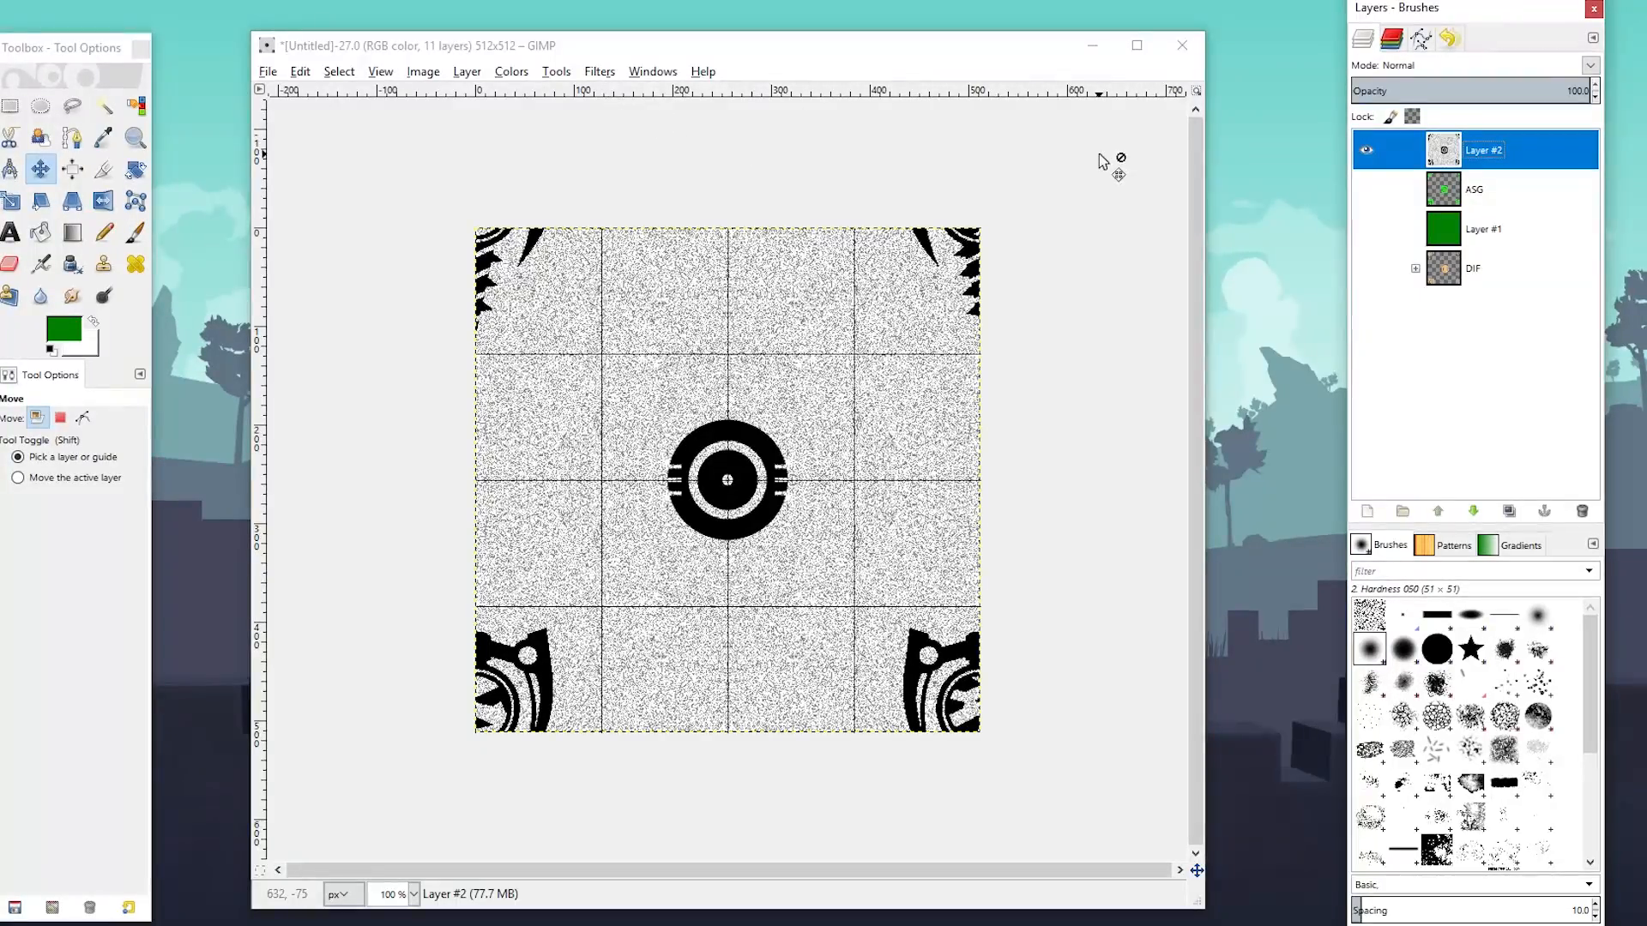
Open the Normalmap filter for the merged Layer #2, keeping its dialog beside the canvas
{"action": "left_click_drag", "start_coordinate": [838, 49], "coordinate": [868, 27]}
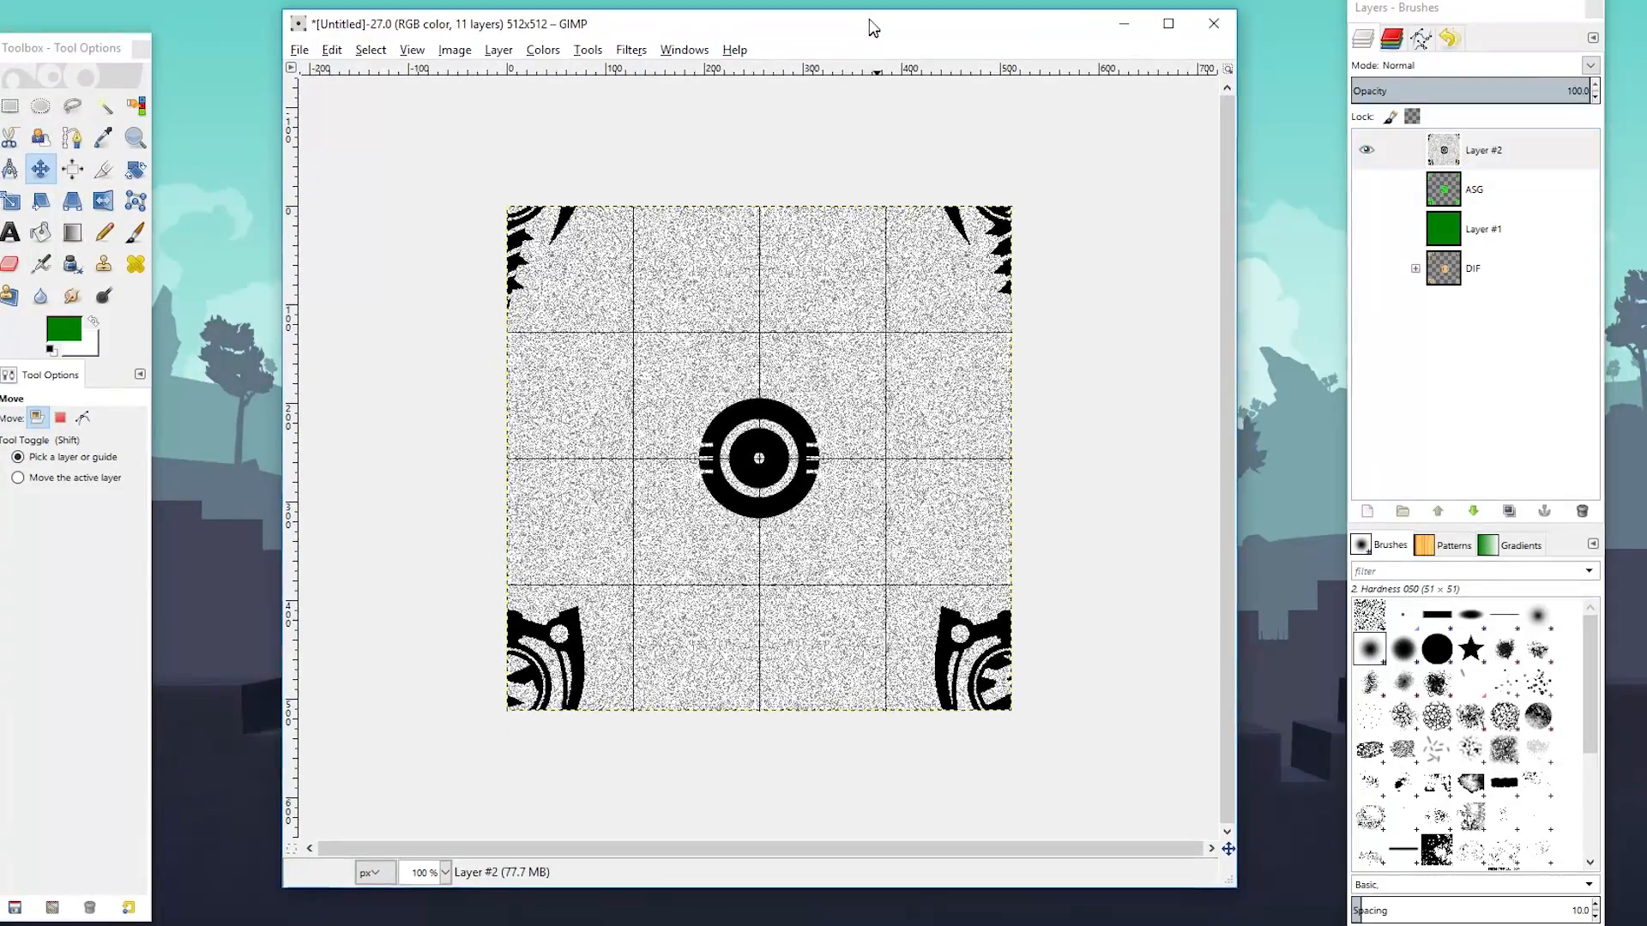
{"action": "left_click", "coordinate": [631, 51]}
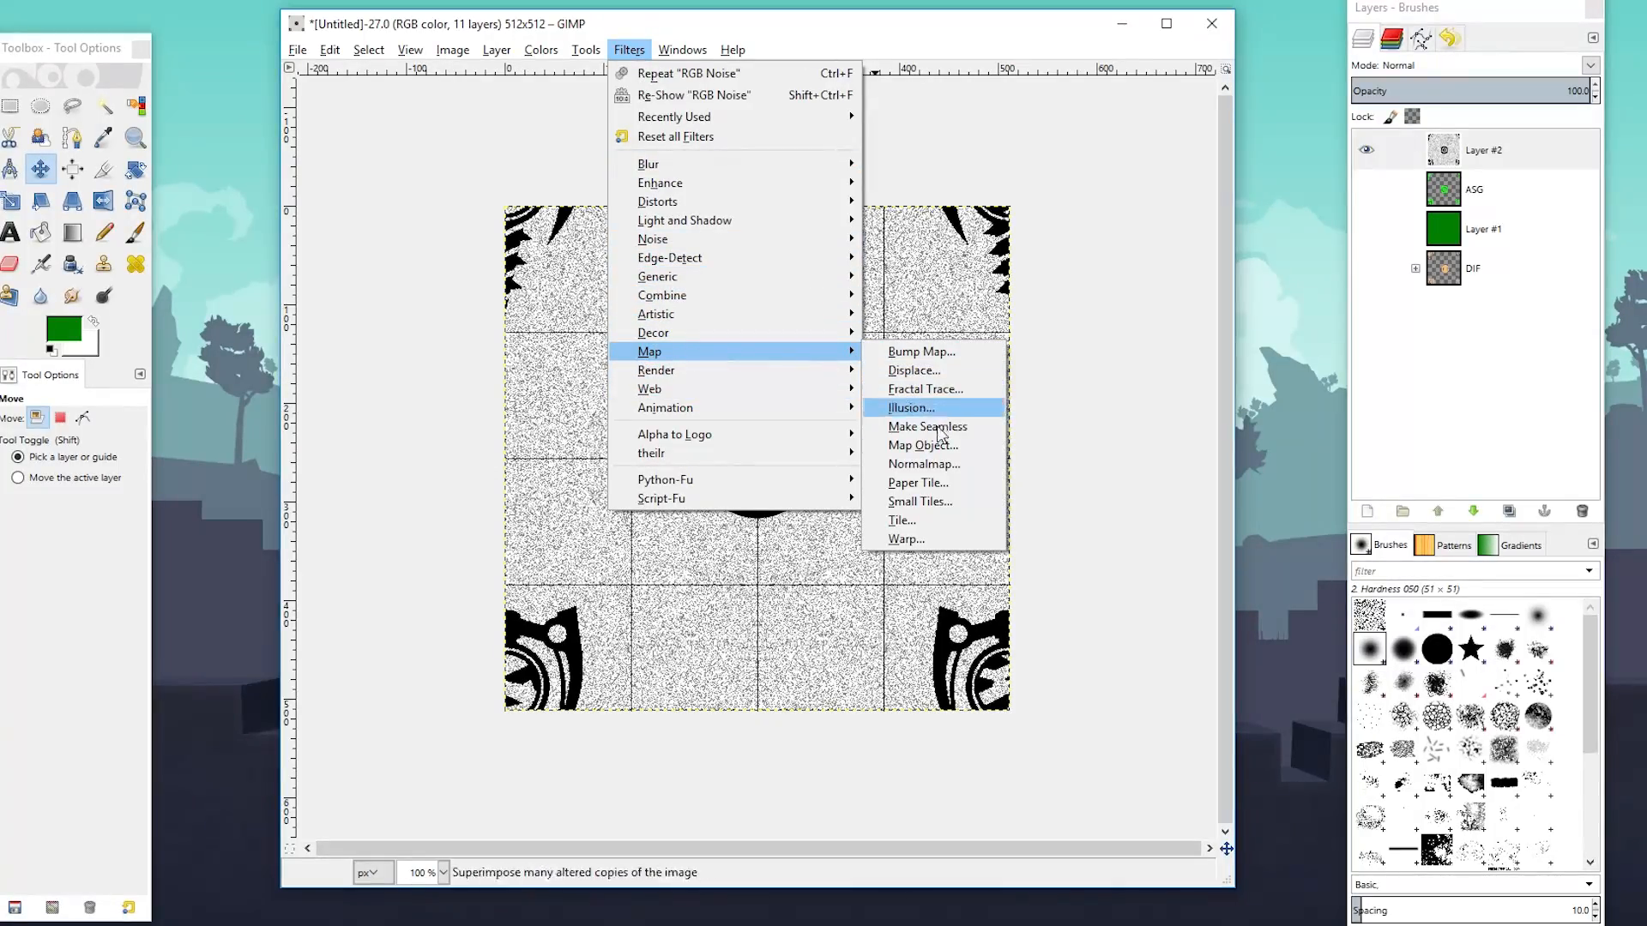
{"action": "left_click", "coordinate": [935, 464]}
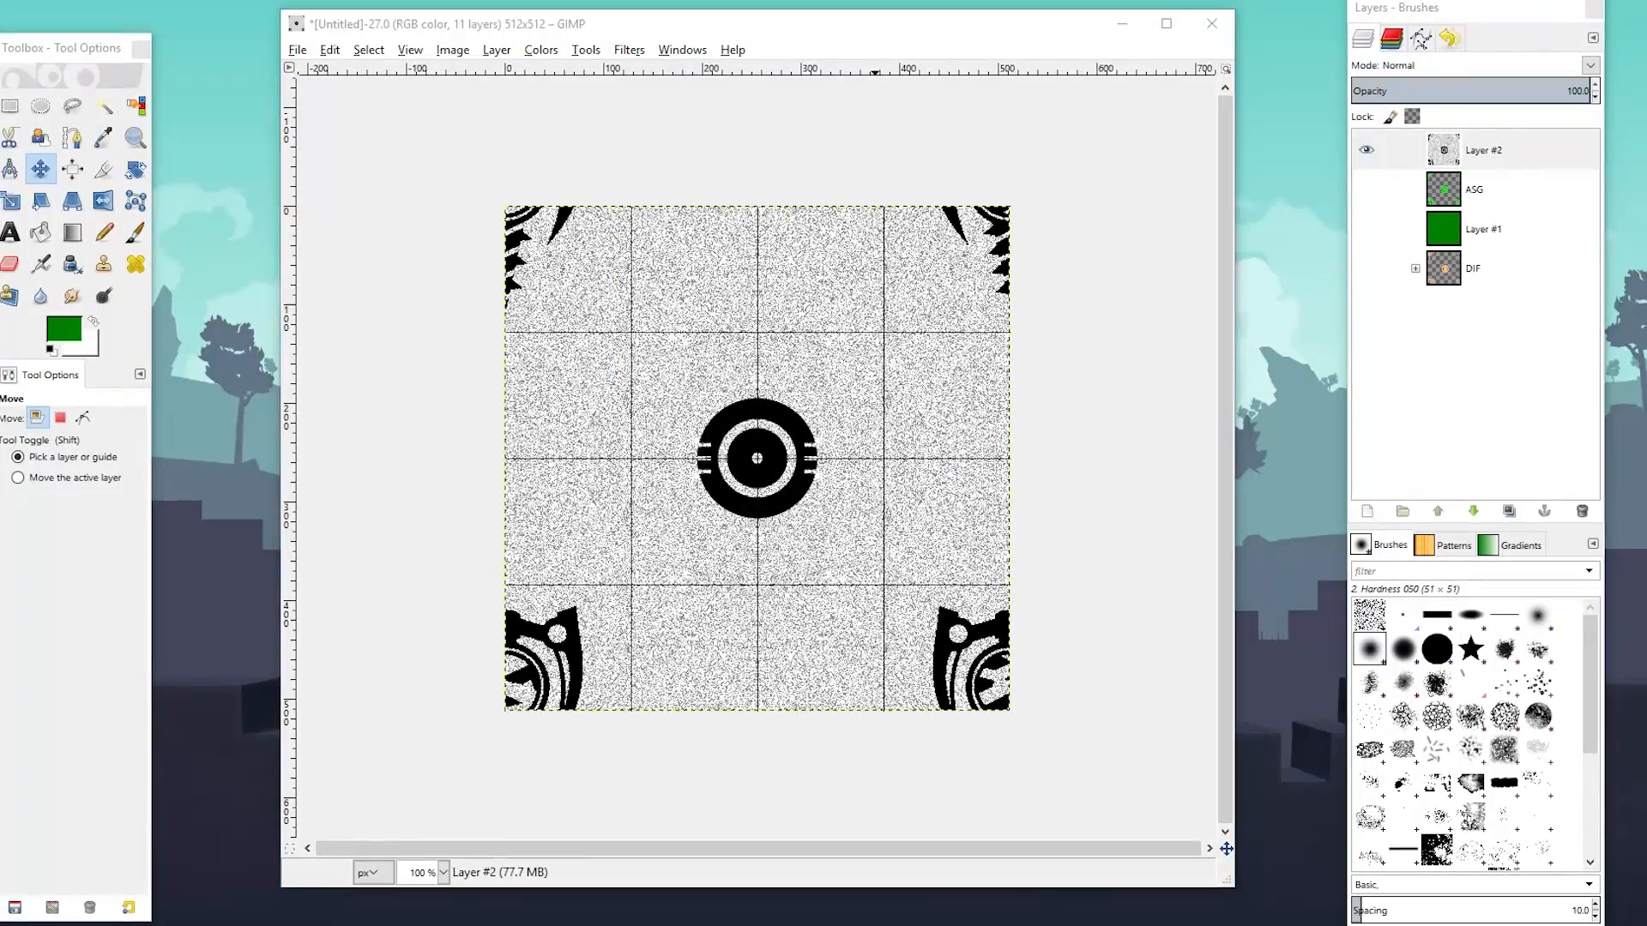
{"action": "mouse_move", "coordinate": [1361, 213]}
{"action": "left_mouse_down"}
{"action": "mouse_move", "coordinate": [1336, 173]}
{"action": "mouse_move", "coordinate": [1330, 220]}
{"action": "left_mouse_up"}
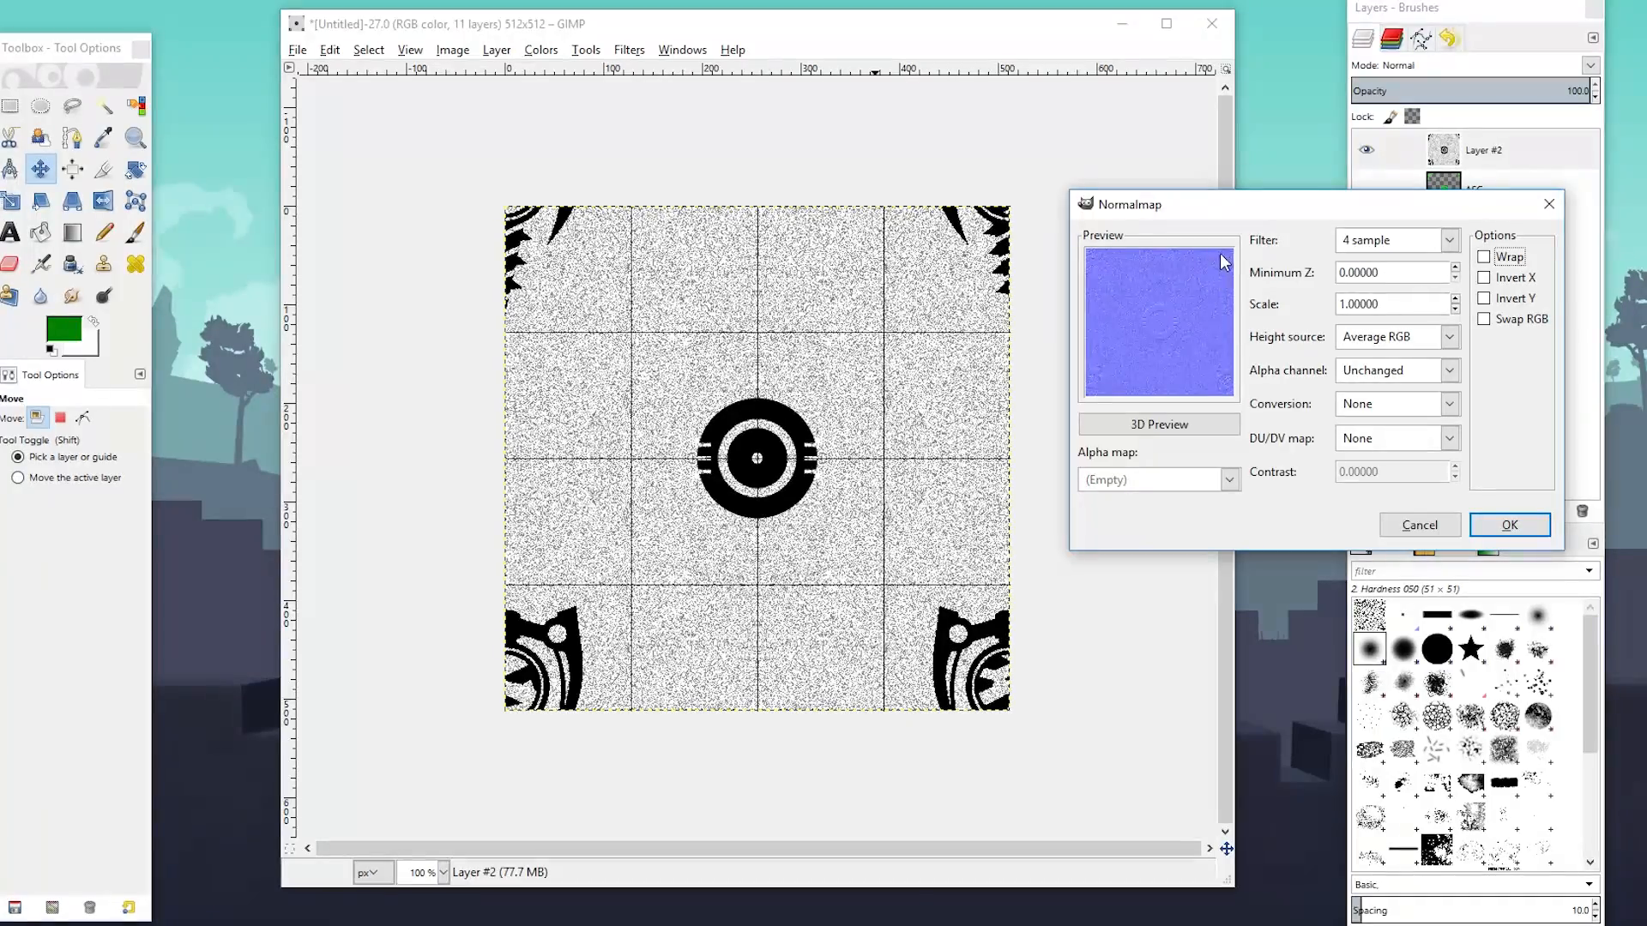
Compare the 3x3, 9x9 and 7x7 filters in the Normalmap preview, and set the filter to 5x5
{"action": "left_click", "coordinate": [1453, 244]}
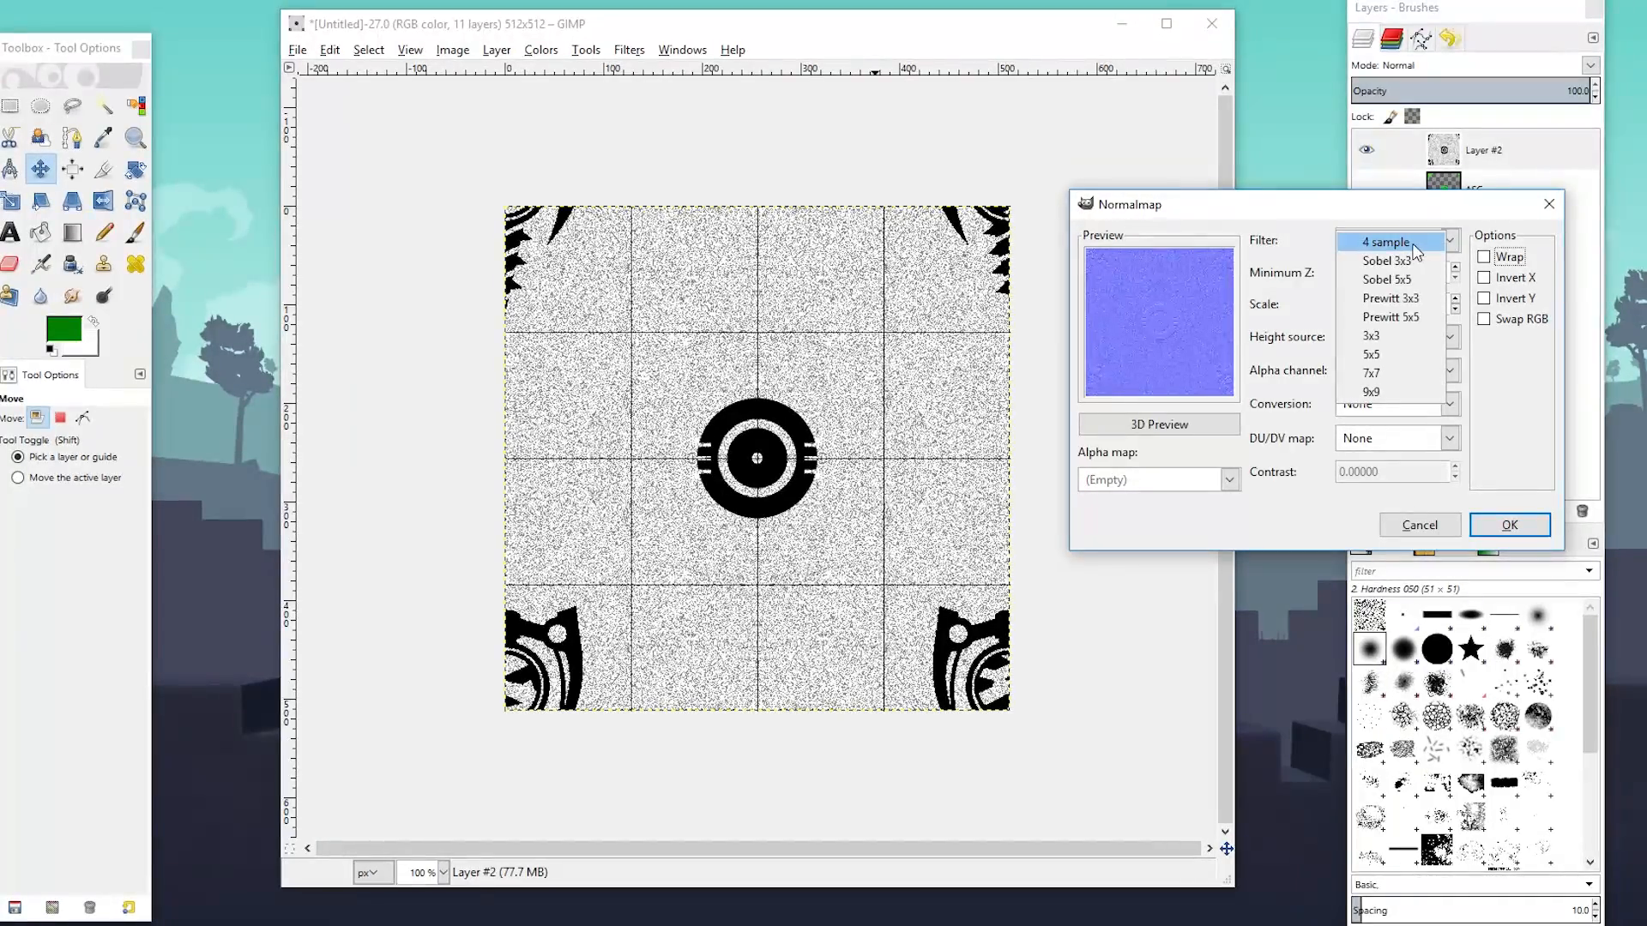
{"action": "left_click", "coordinate": [1400, 341]}
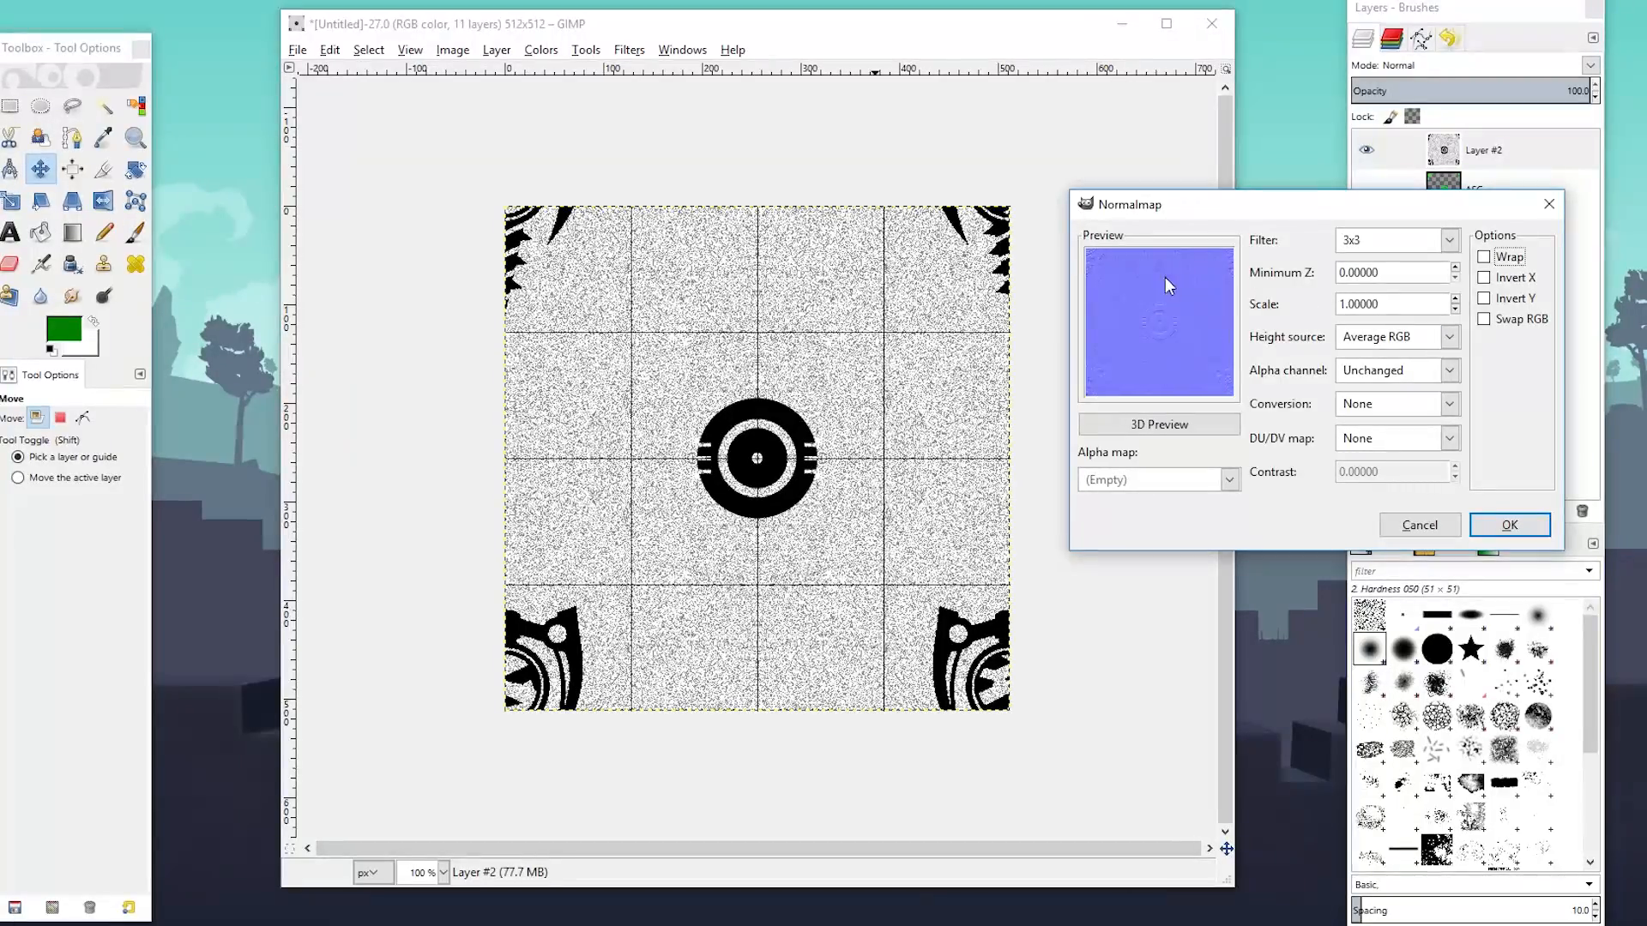
{"action": "left_click", "coordinate": [1446, 241]}
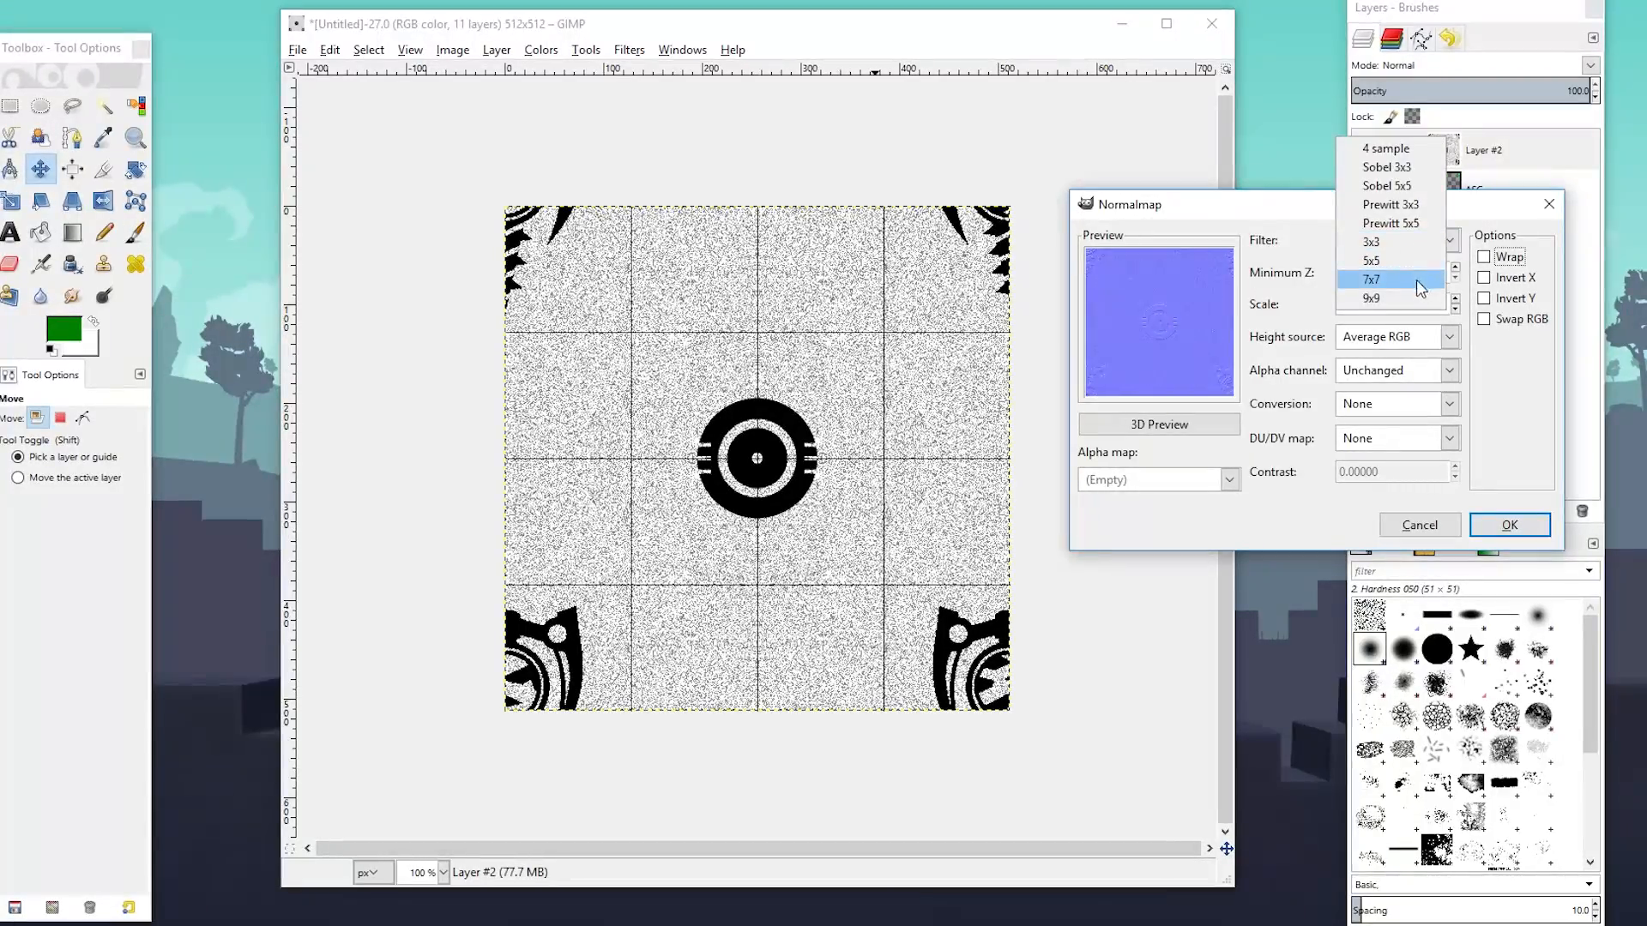
{"action": "left_click", "coordinate": [1400, 299]}
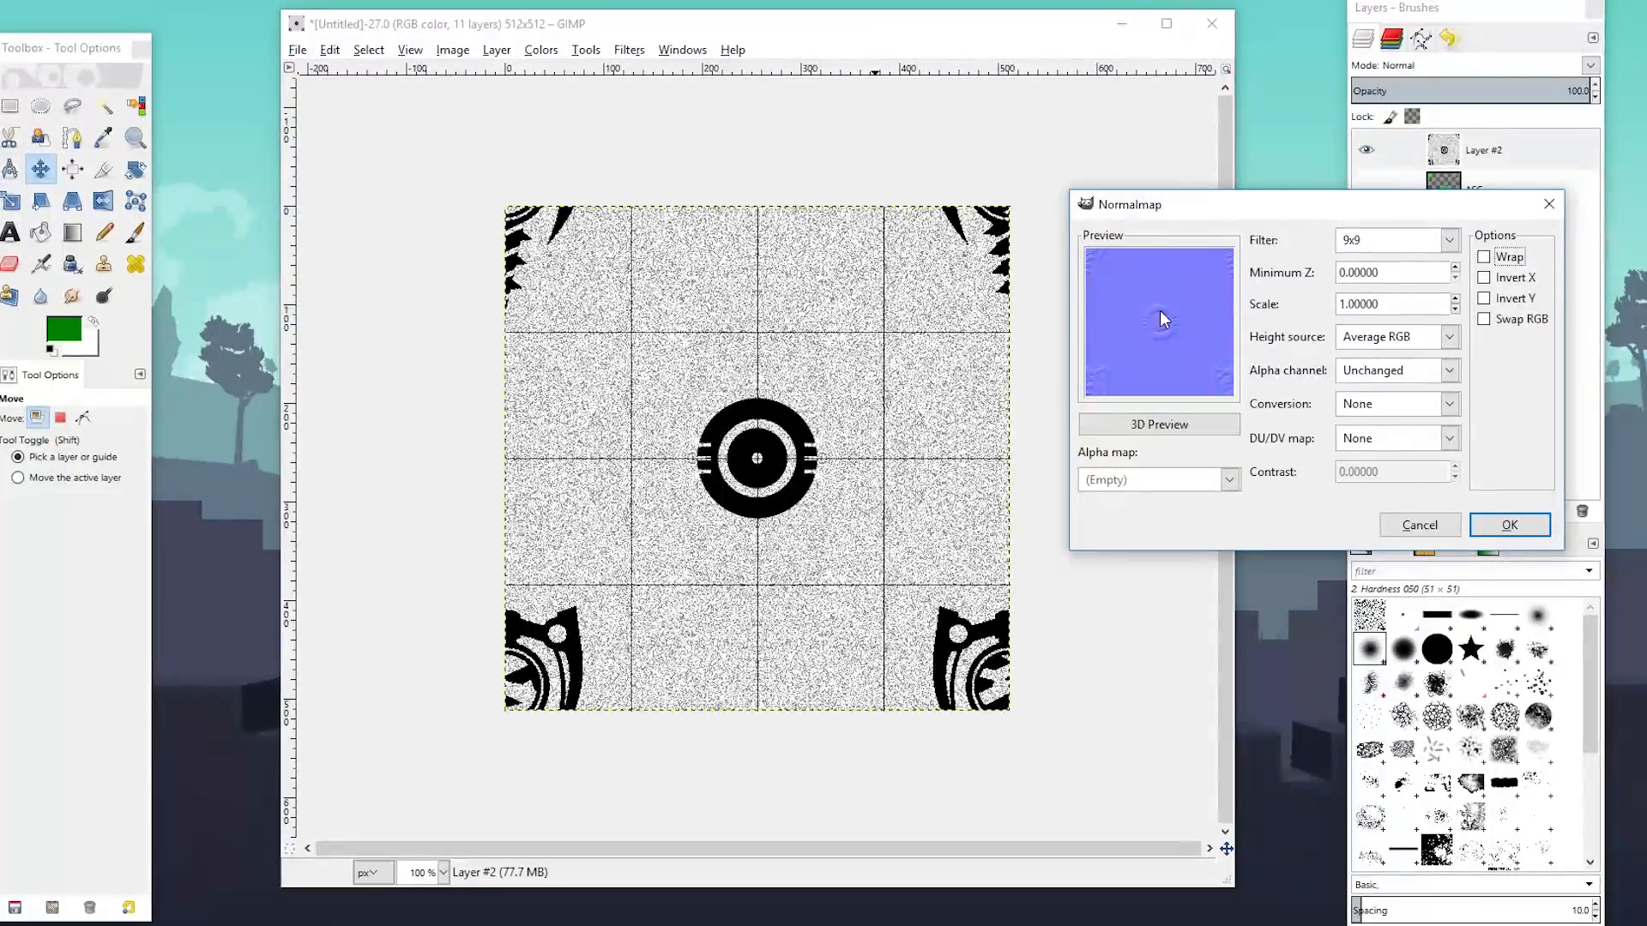
{"action": "left_click", "coordinate": [1449, 244]}
{"action": "left_click", "coordinate": [1402, 223]}
{"action": "left_click", "coordinate": [1443, 249]}
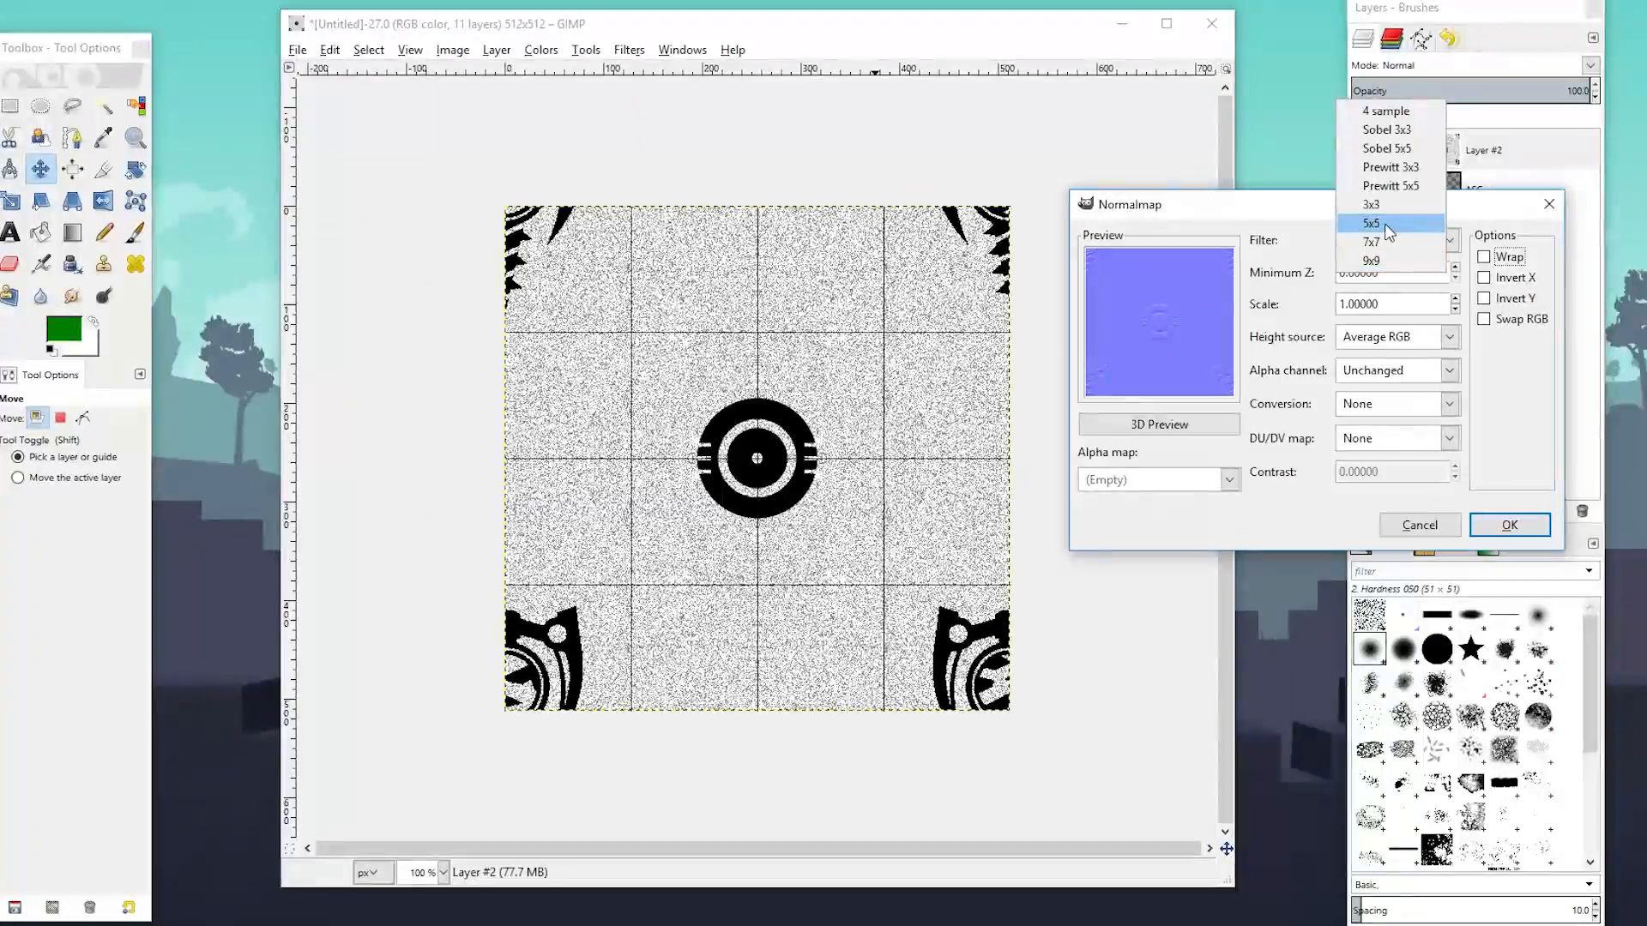
{"action": "left_click", "coordinate": [1387, 225]}
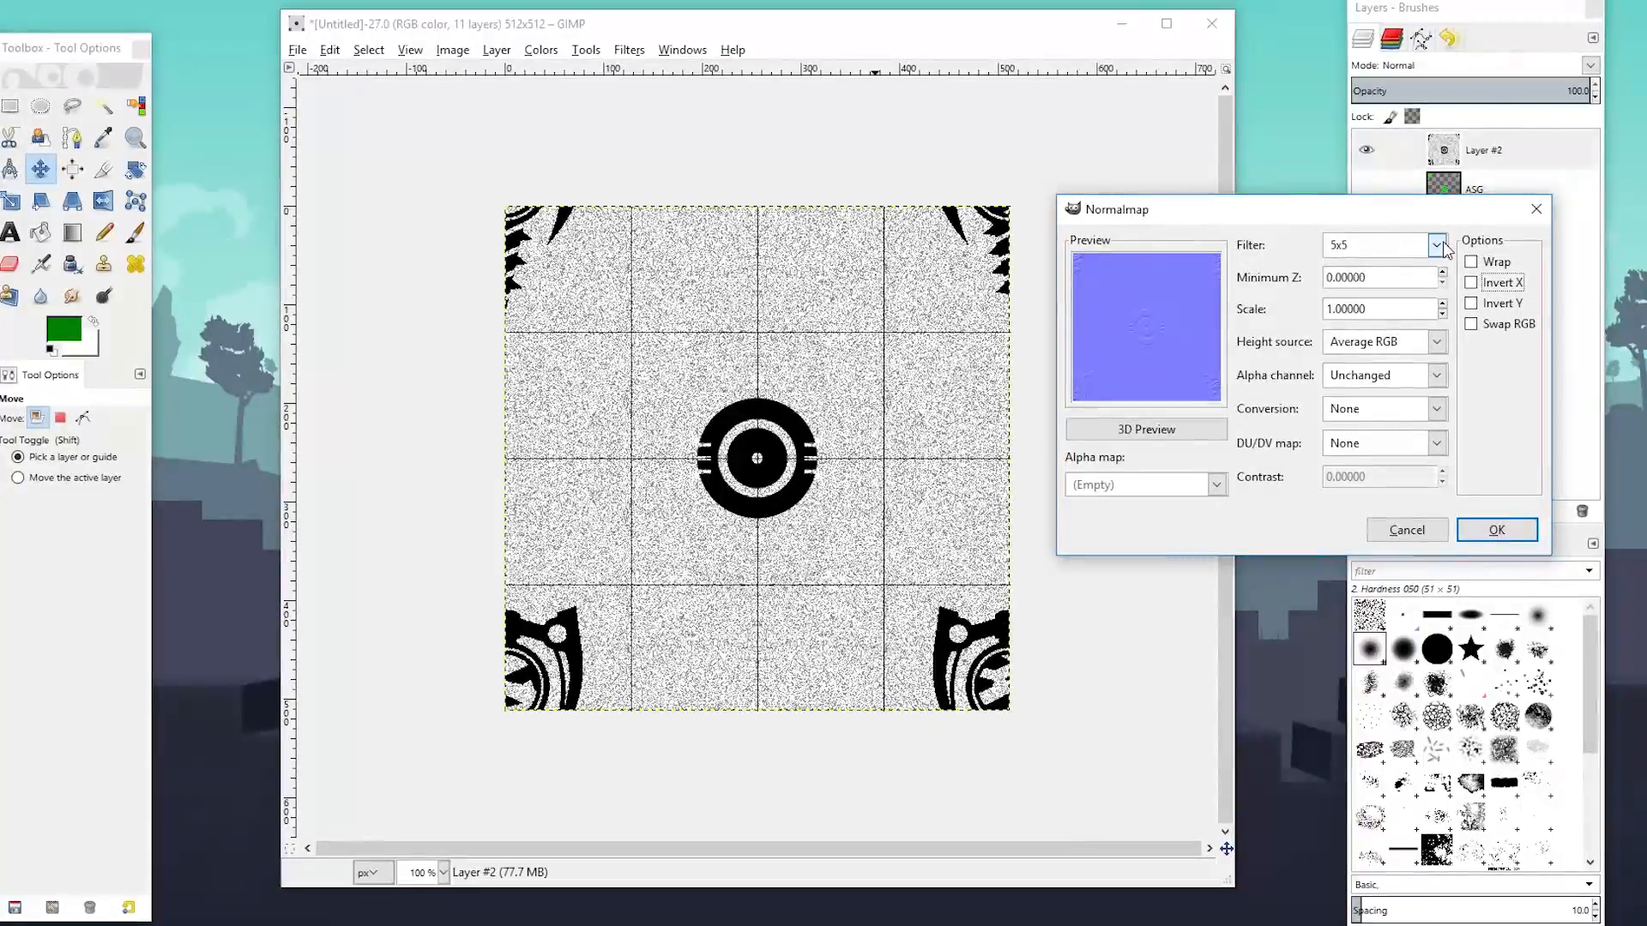
Compare the 9x9 and 5x5 filters in the Normalmap preview, then apply the filter to Layer #2 with 5x5
{"action": "left_click", "coordinate": [1445, 248]}
{"action": "left_click", "coordinate": [1371, 246]}
{"action": "left_click", "coordinate": [1435, 246]}
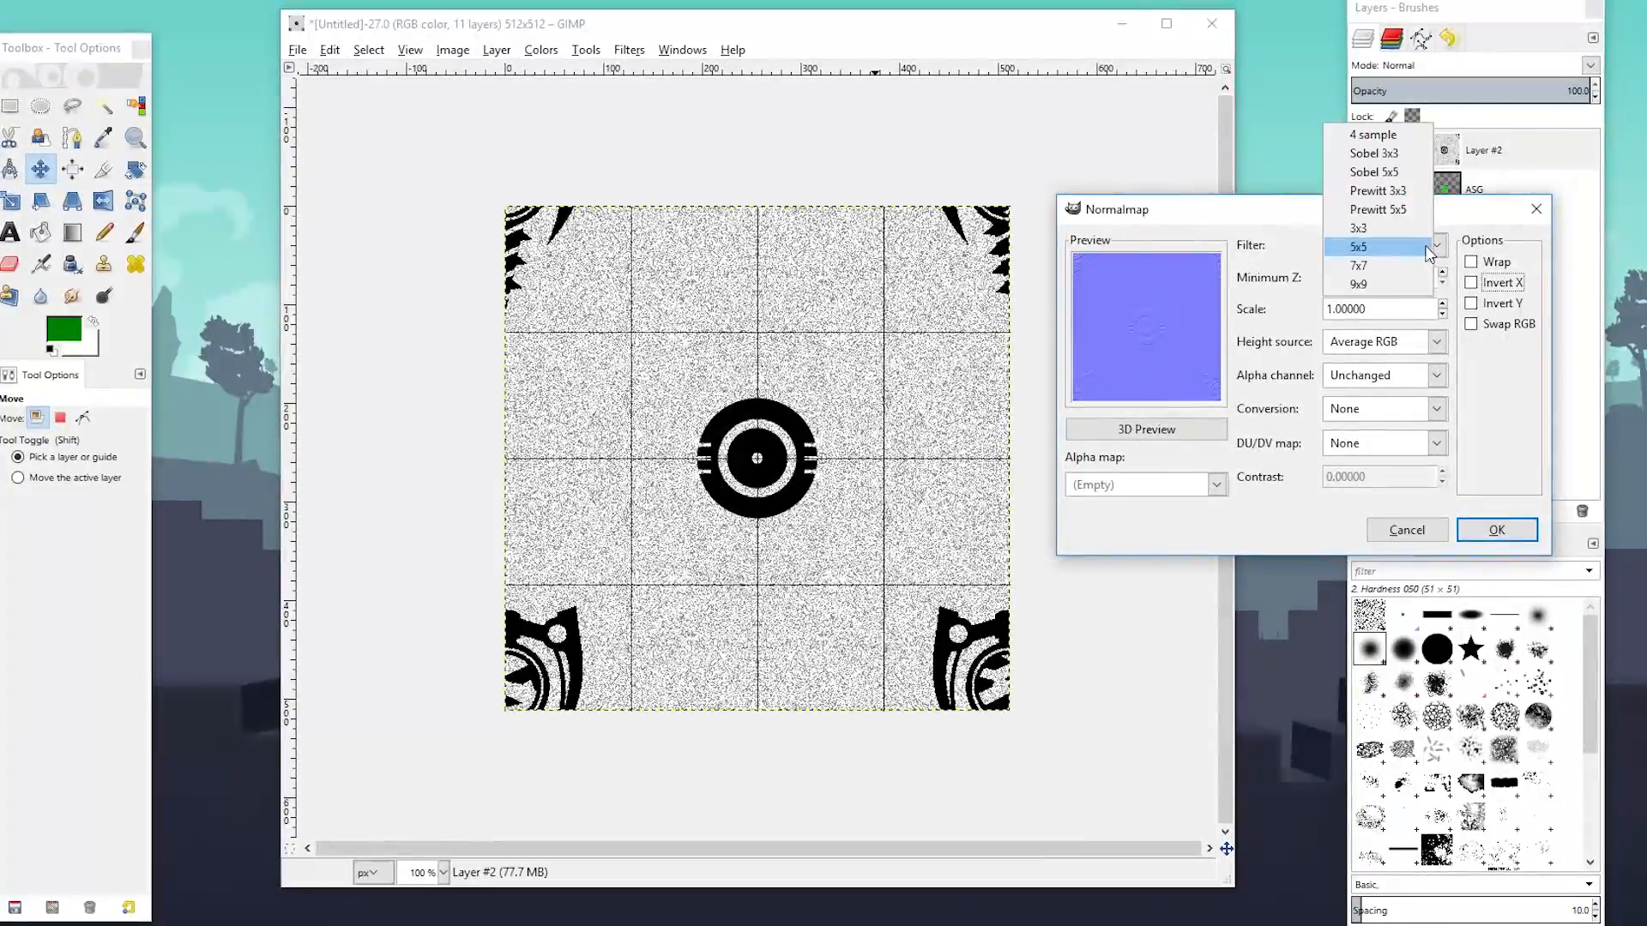
{"action": "left_click", "coordinate": [1374, 280]}
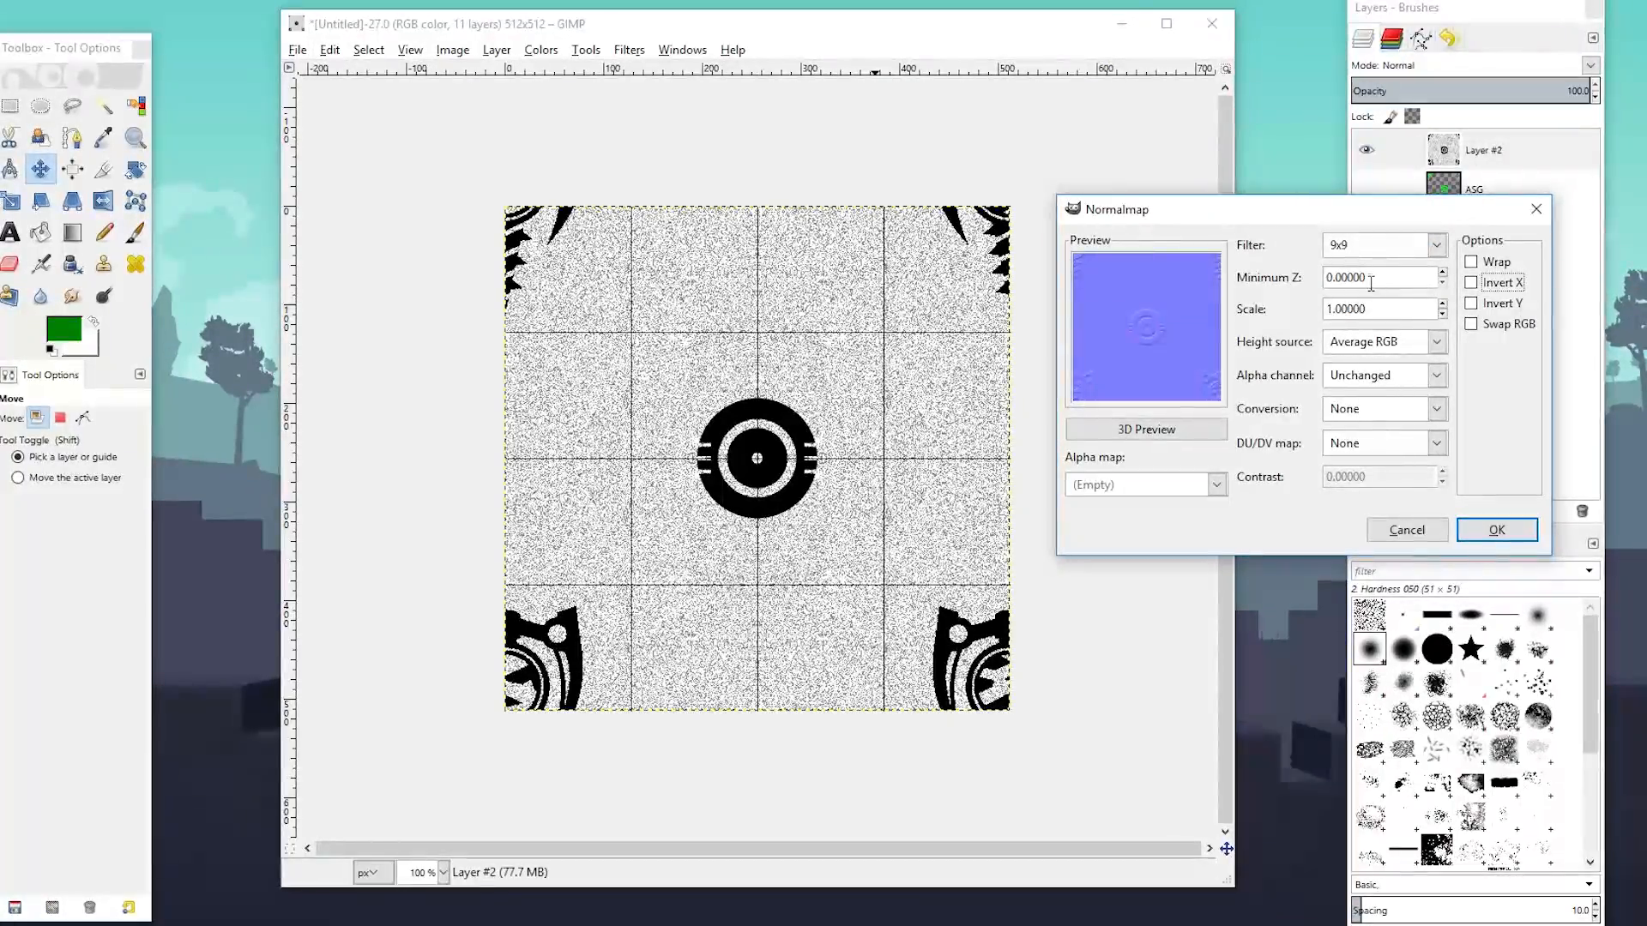
{"action": "left_click", "coordinate": [1435, 245]}
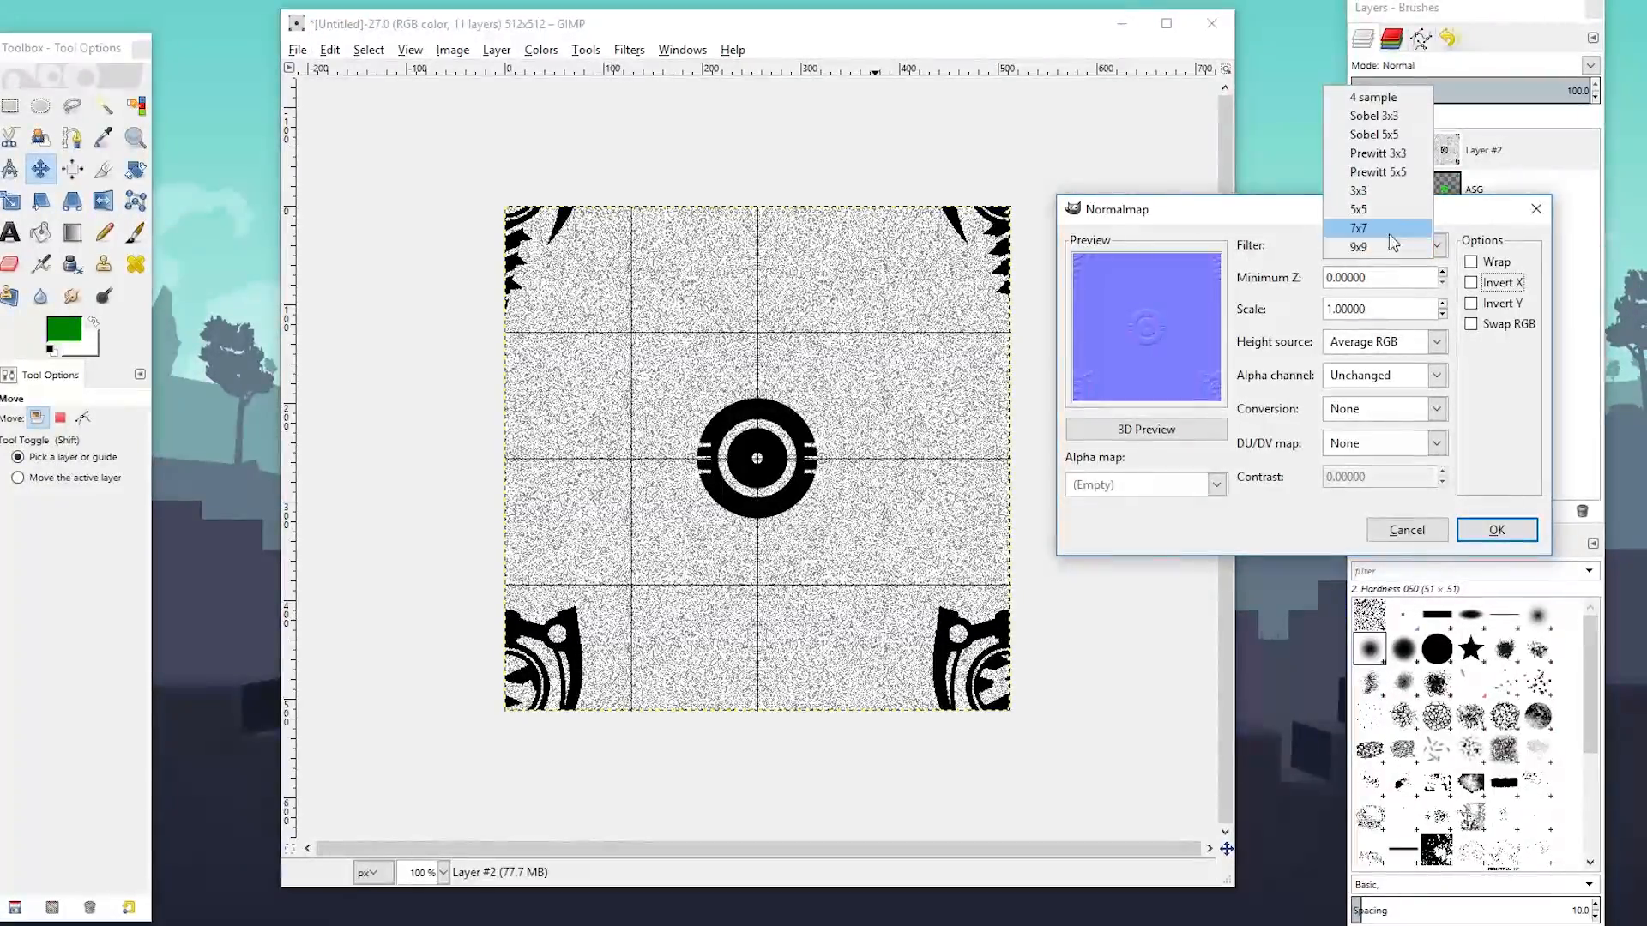
{"action": "left_click", "coordinate": [1376, 214]}
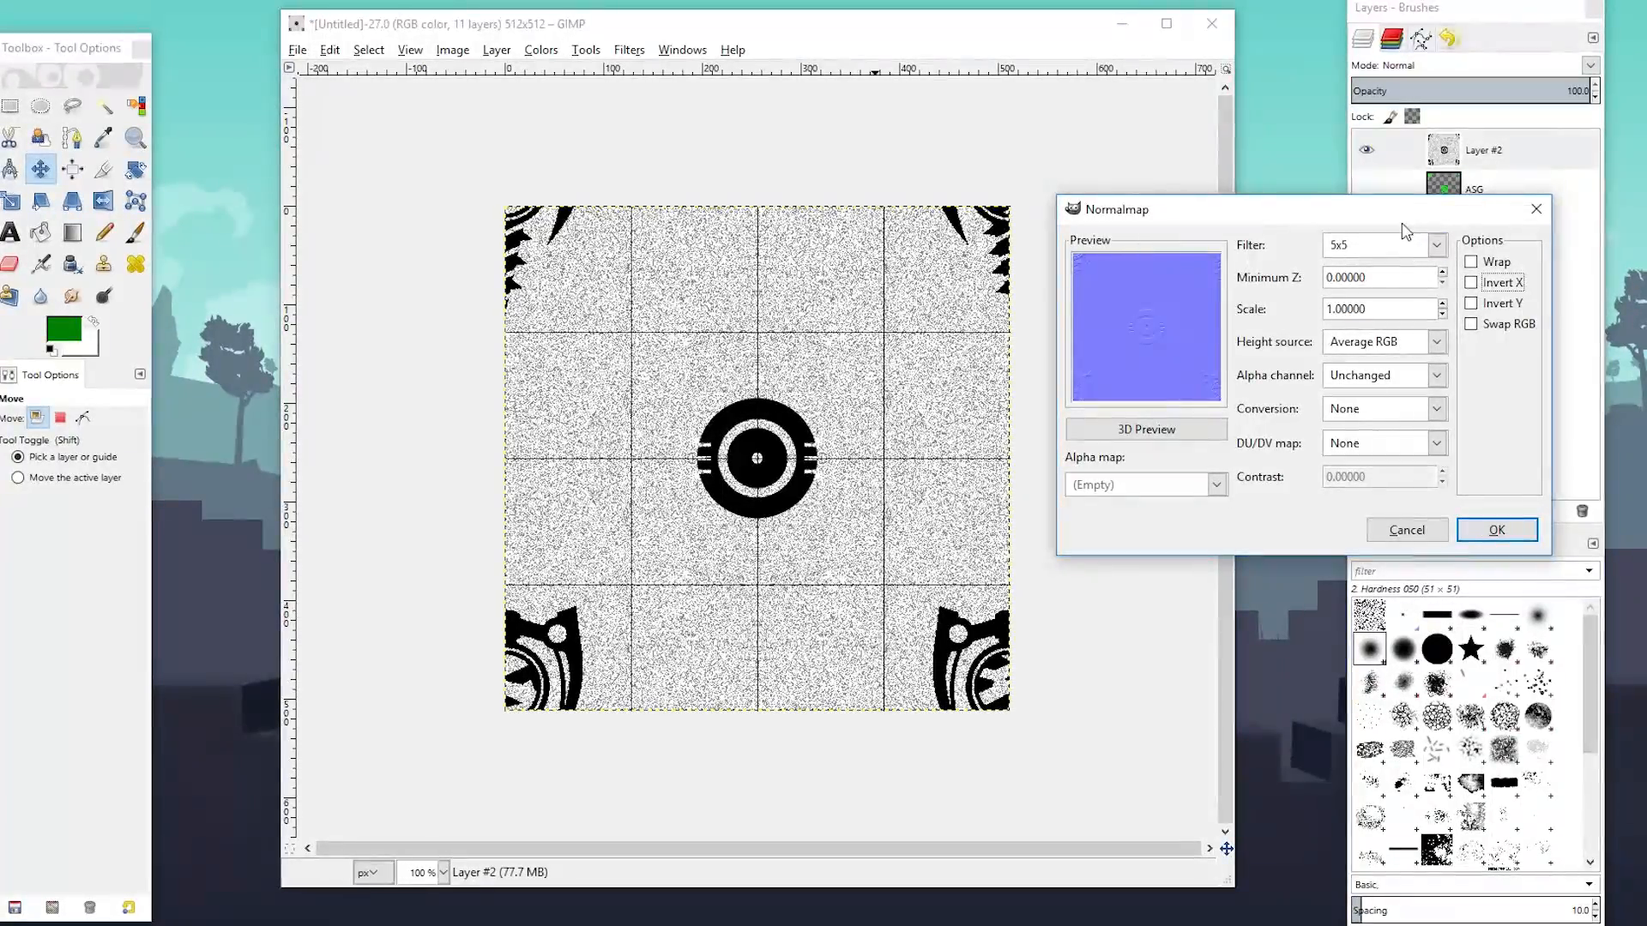
{"action": "left_click", "coordinate": [1497, 530]}
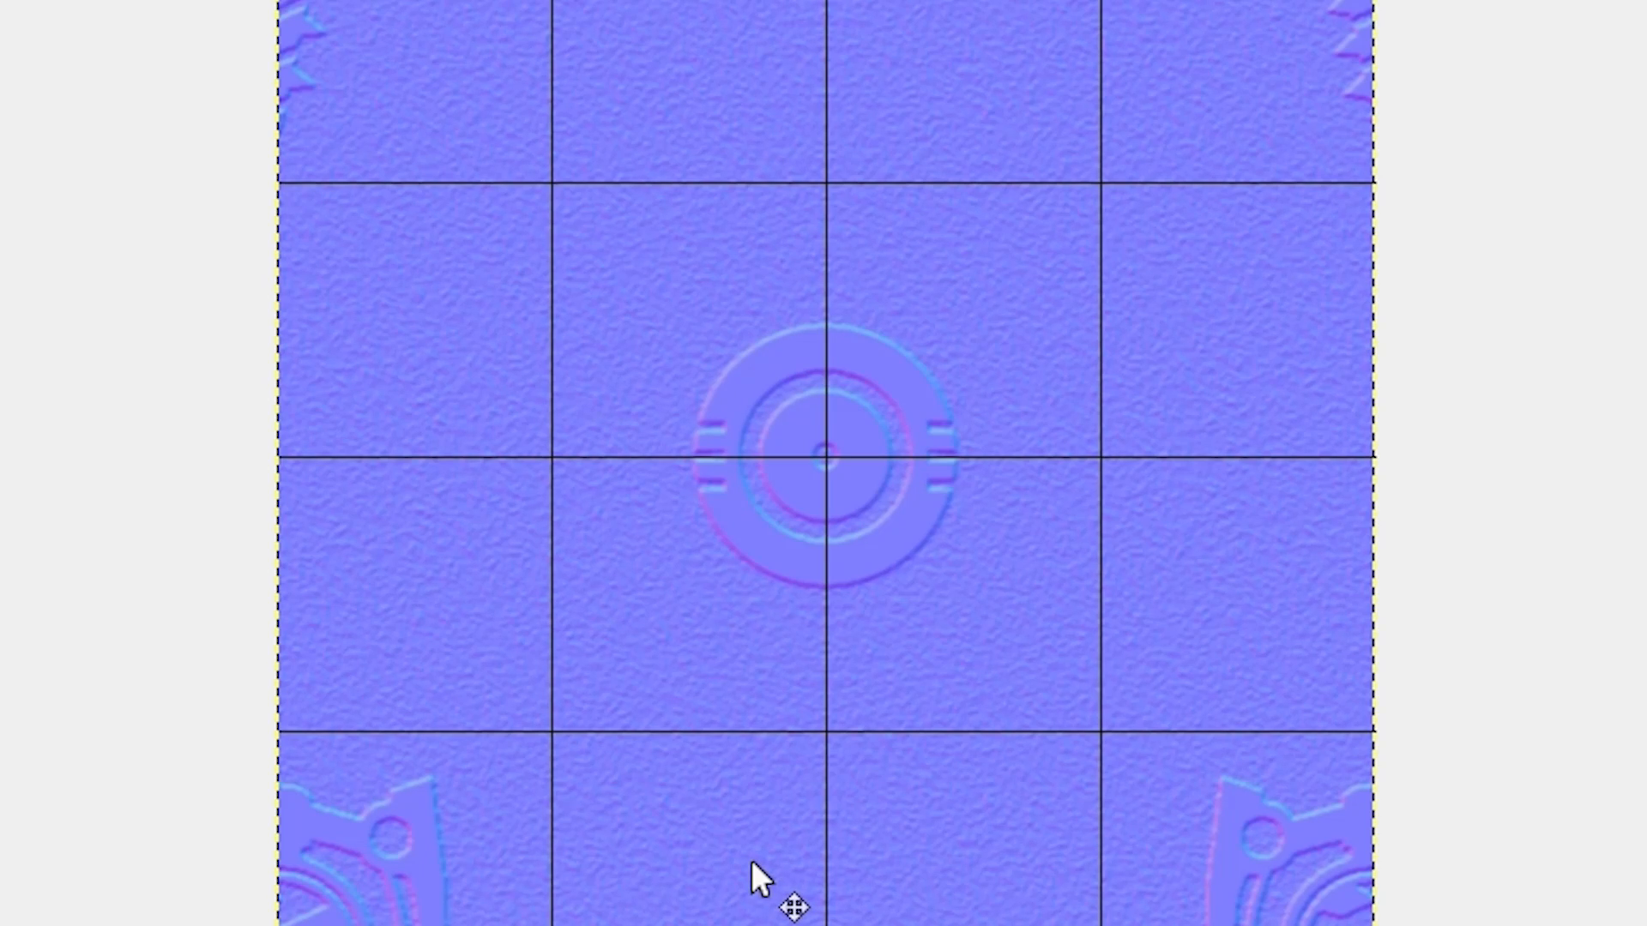
{"action": "key", "text": "b"}
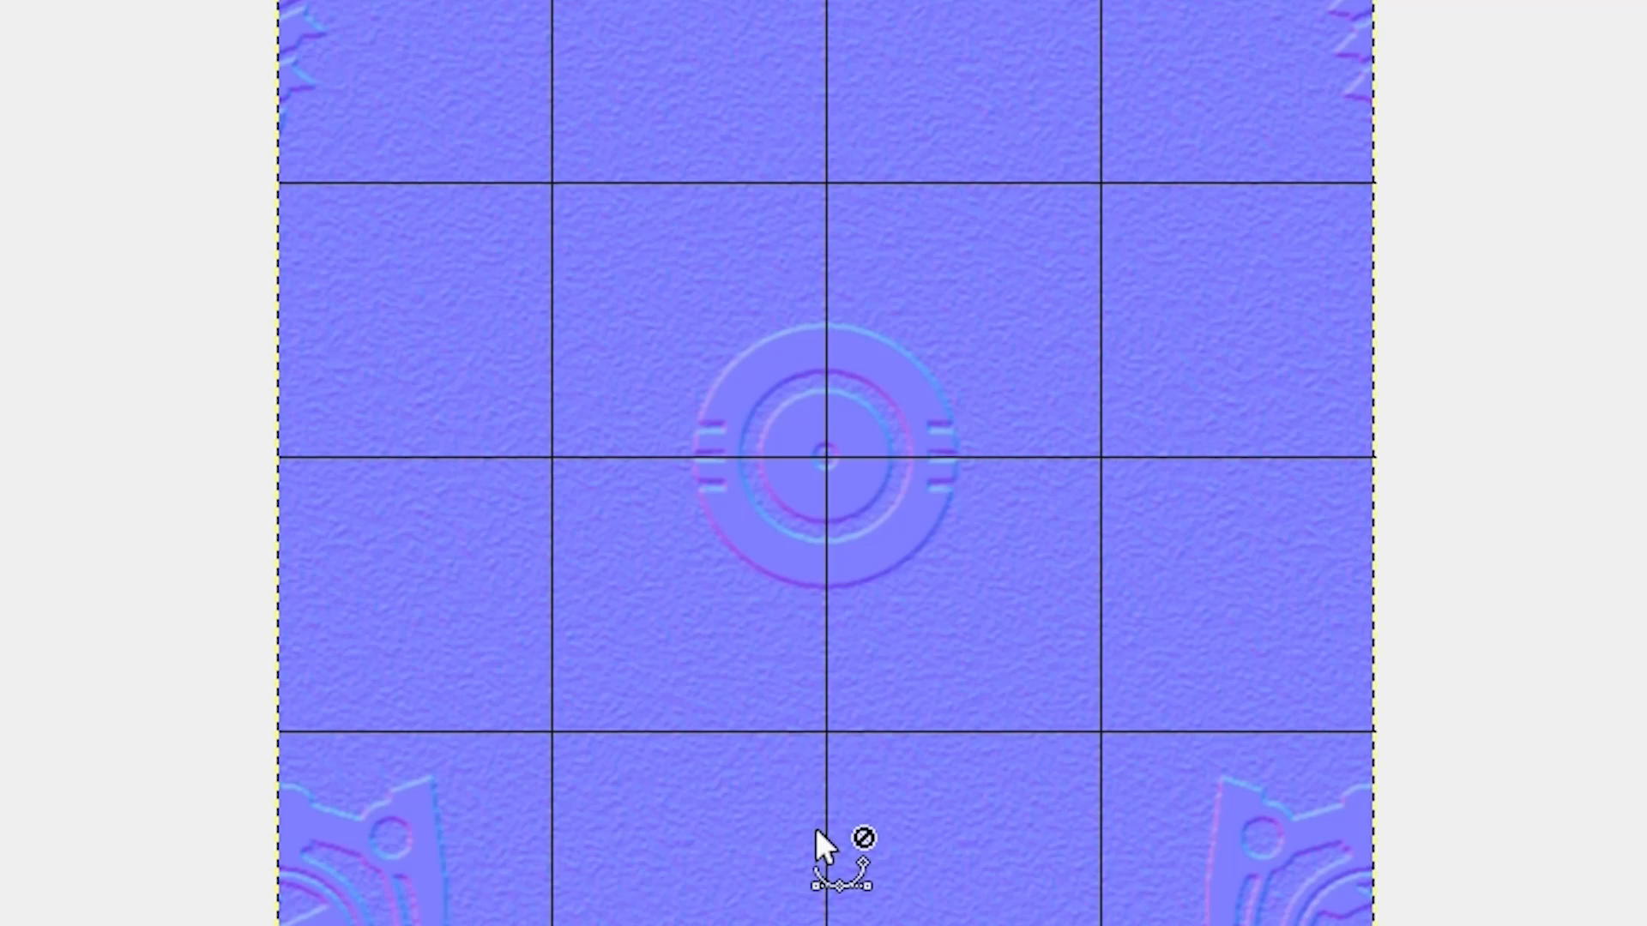
{"action": "key", "text": "m"}
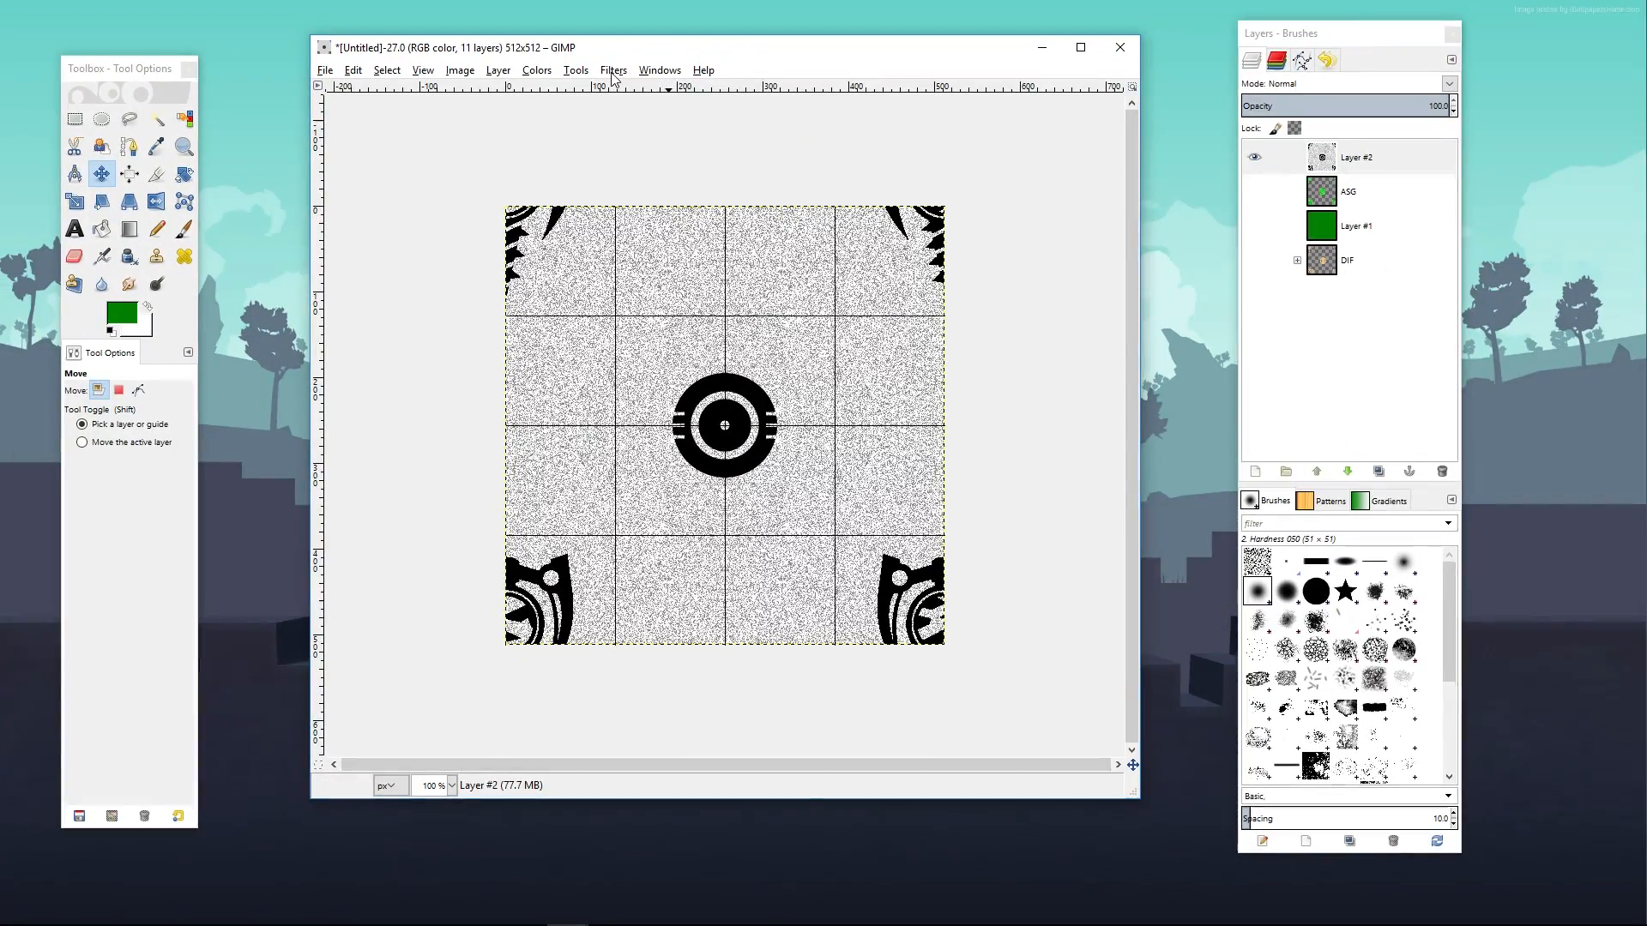
Try the Normalmap filter on Layer #2 with Invert X enabled, then undo its application
{"action": "left_click", "coordinate": [611, 49]}
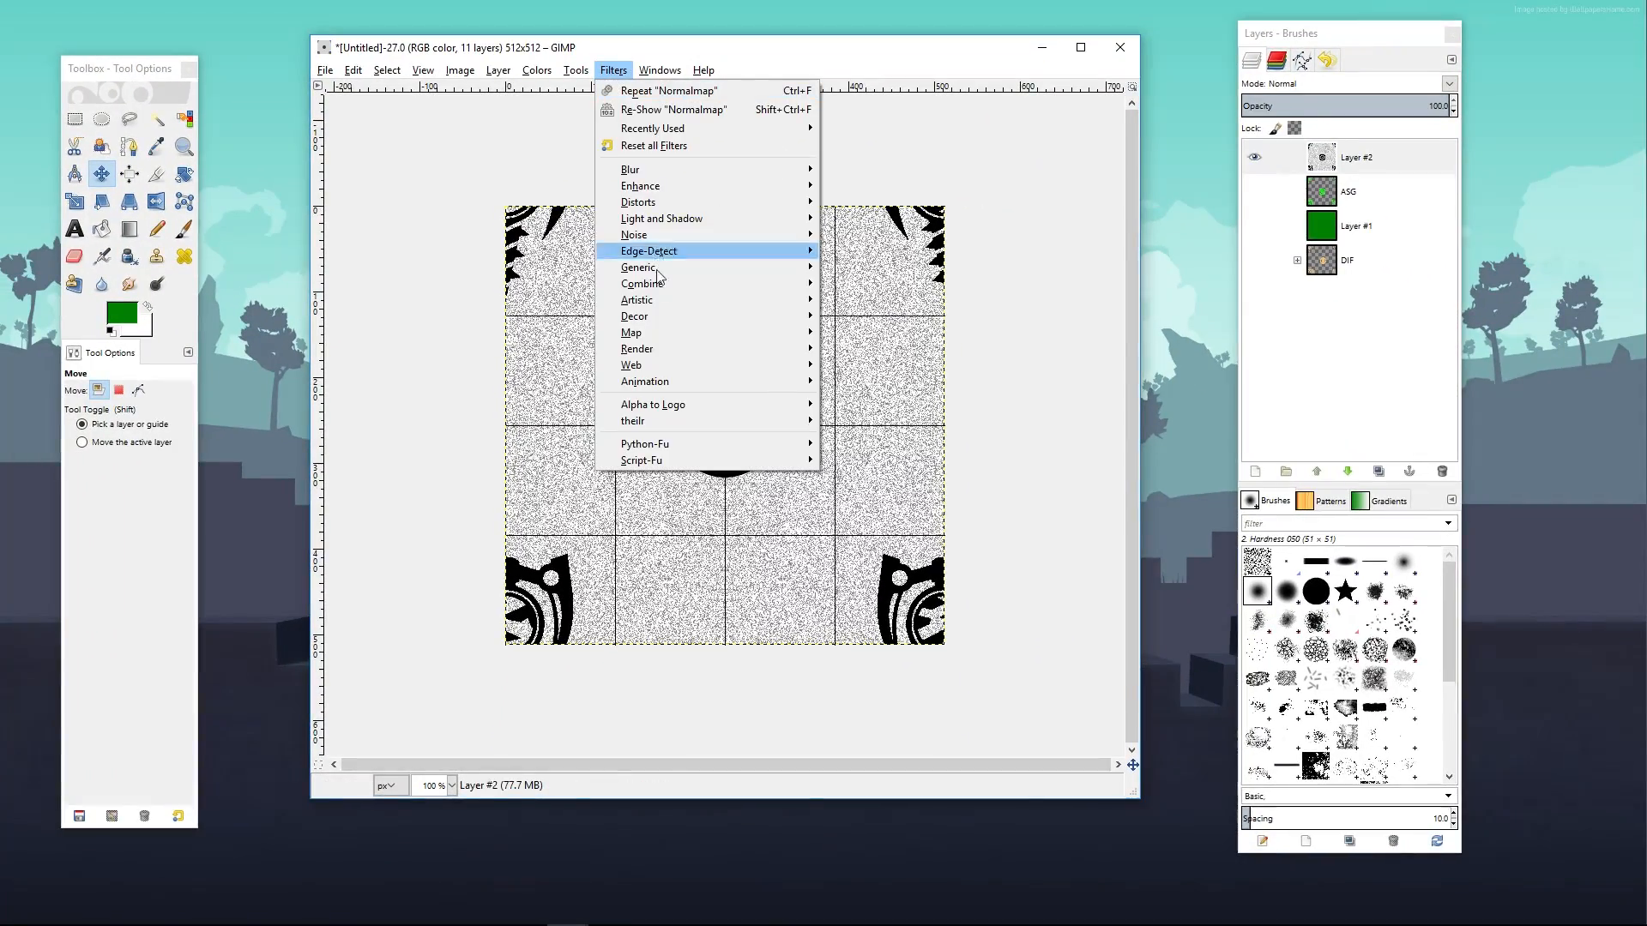
{"action": "mouse_move", "coordinate": [677, 336]}
{"action": "left_click", "coordinate": [868, 433]}
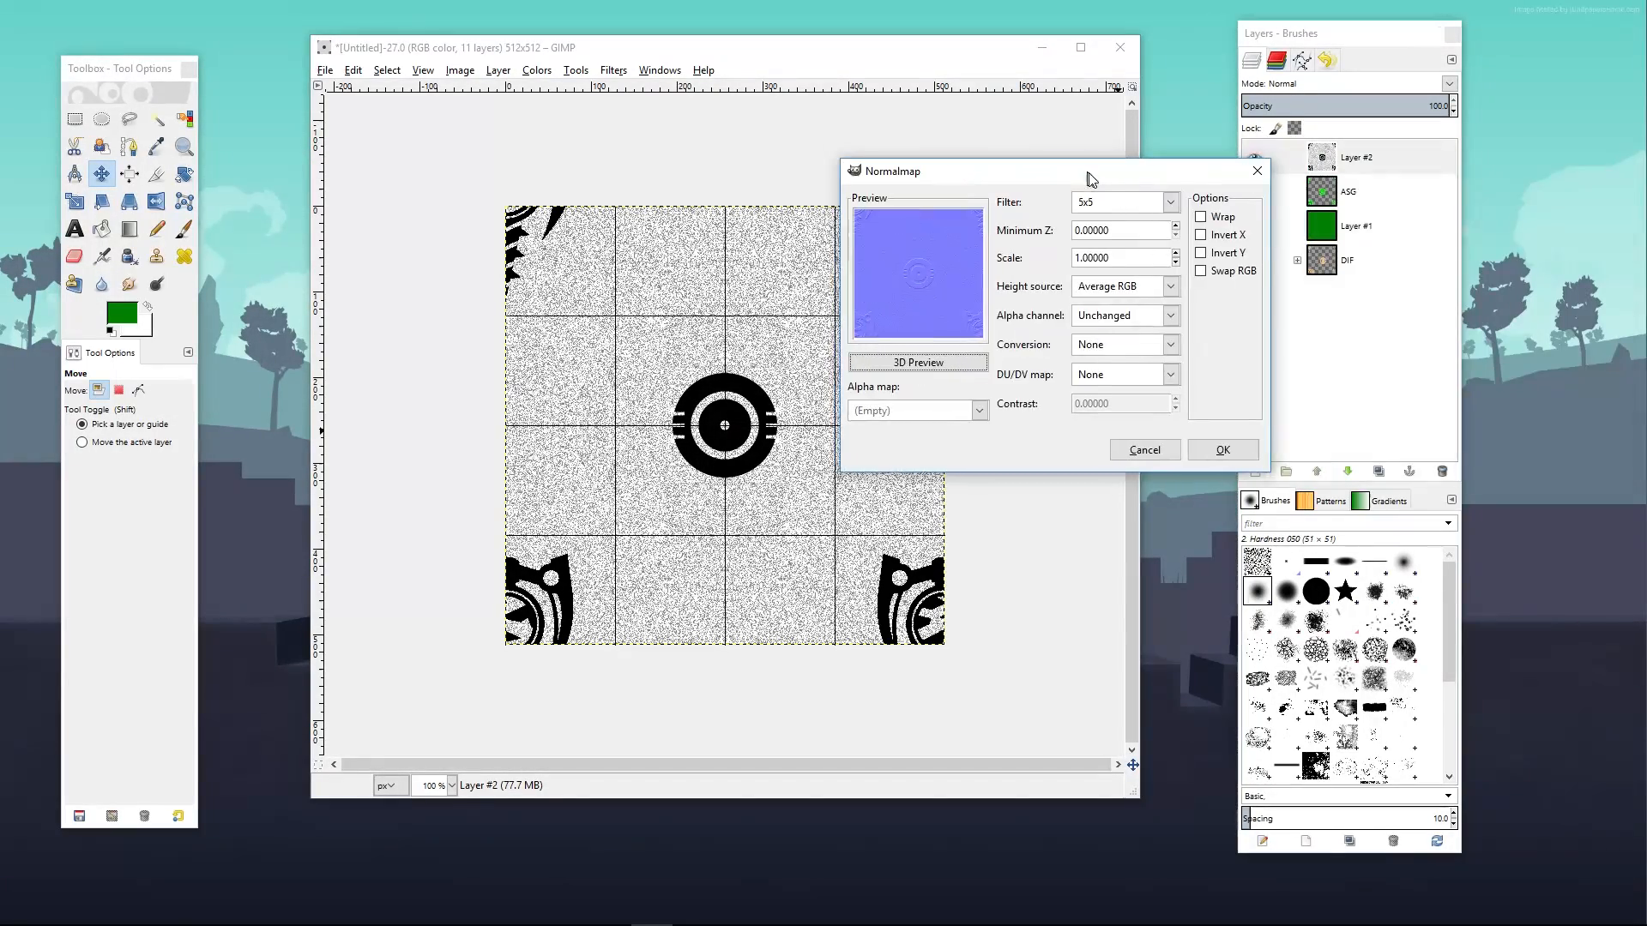
{"action": "left_click", "coordinate": [1371, 266]}
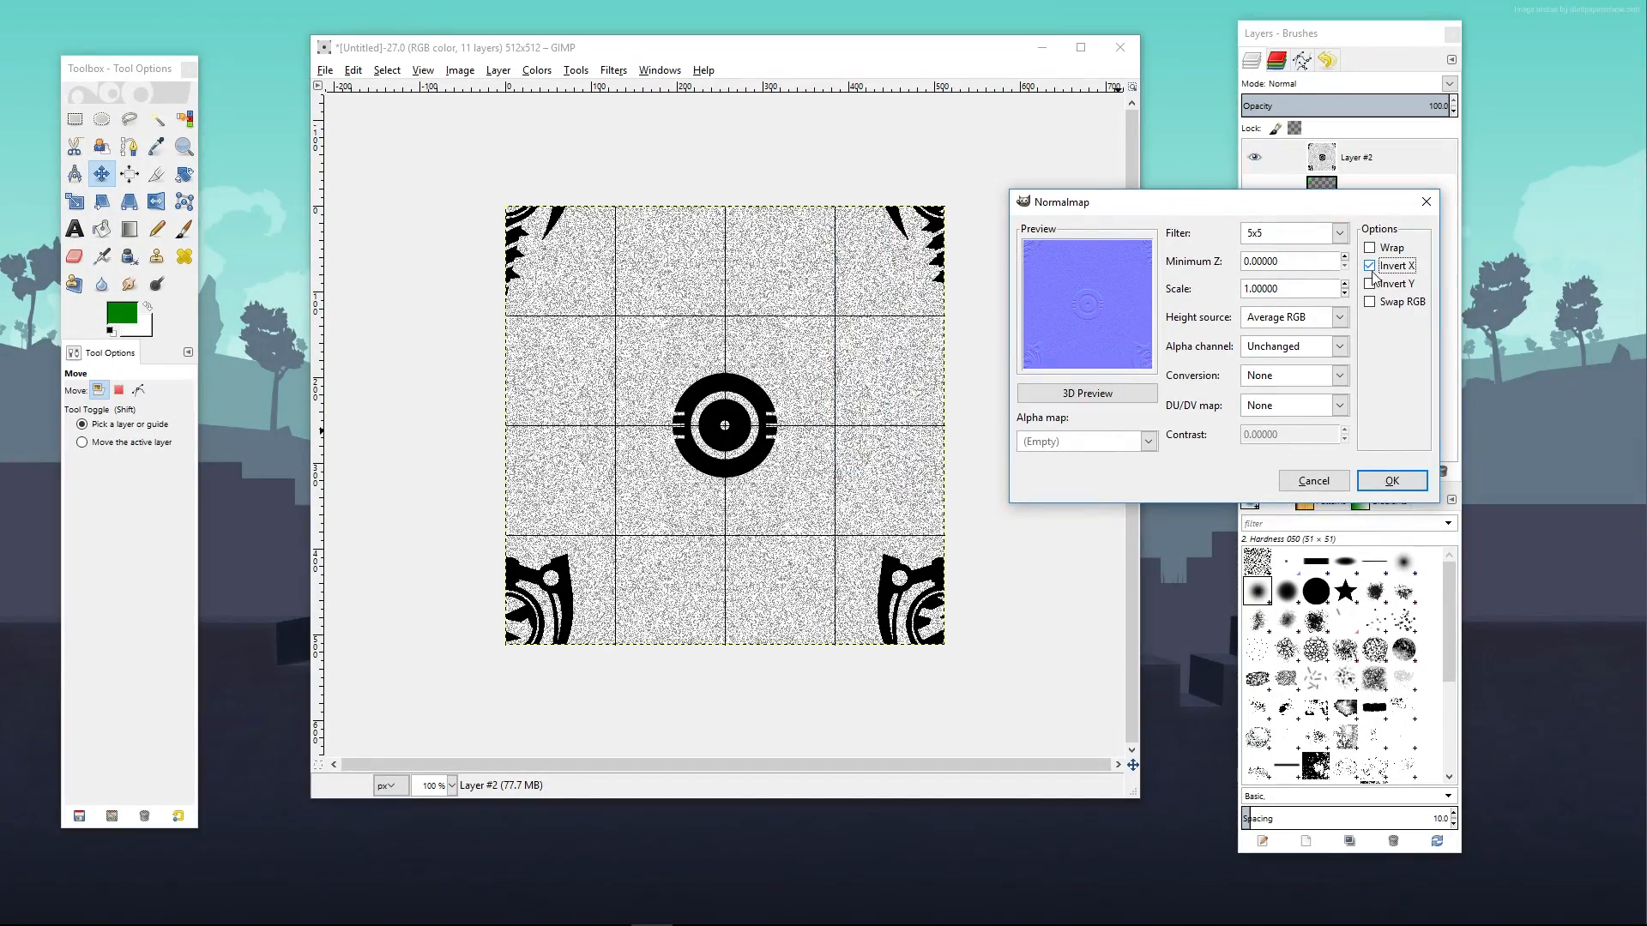
{"action": "left_click", "coordinate": [1388, 480]}
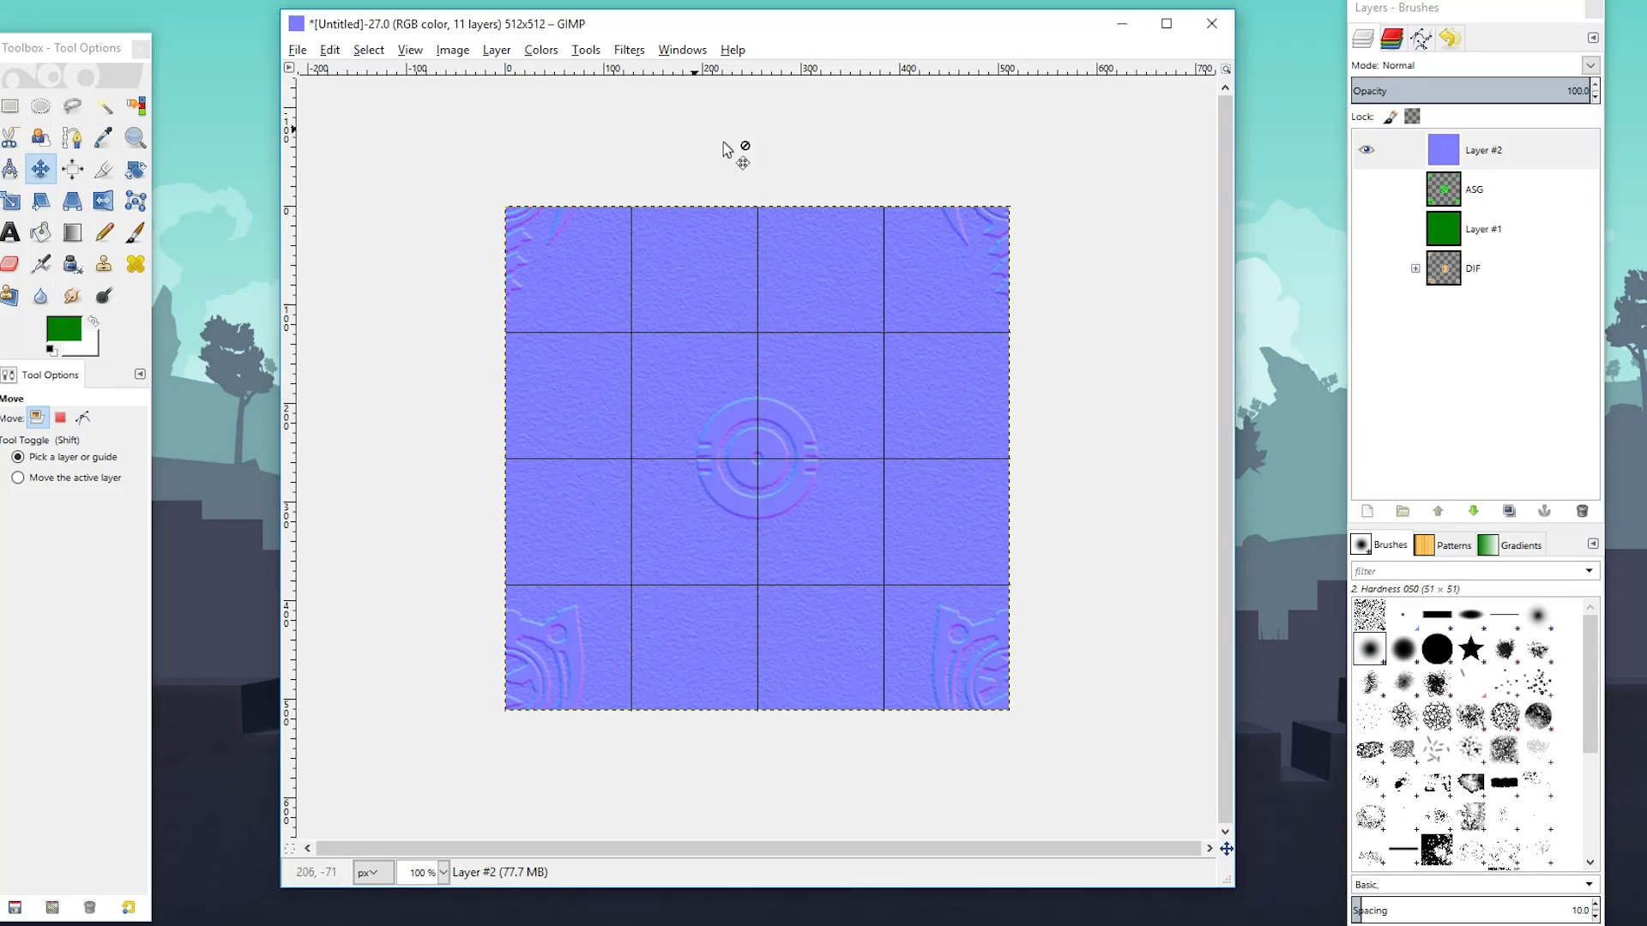
{"action": "key", "text": "ctrl+z"}
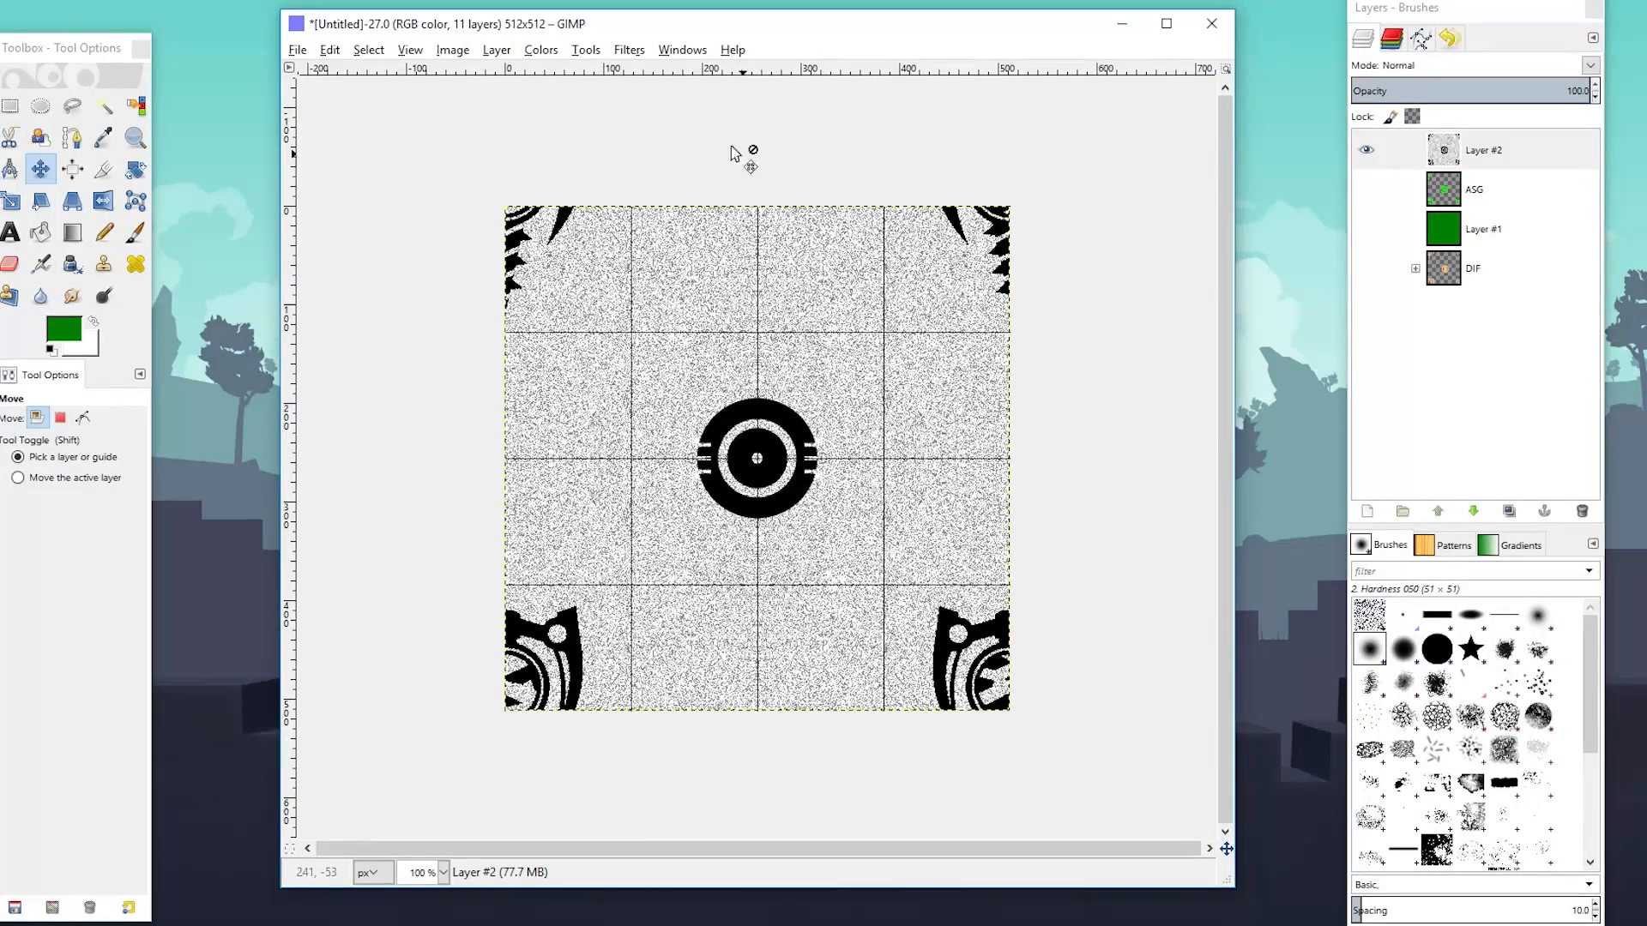
Apply the Normalmap filter to Layer #2 again with the scale set to -1
{"action": "left_click", "coordinate": [586, 50]}
{"action": "mouse_move", "coordinate": [629, 49]}
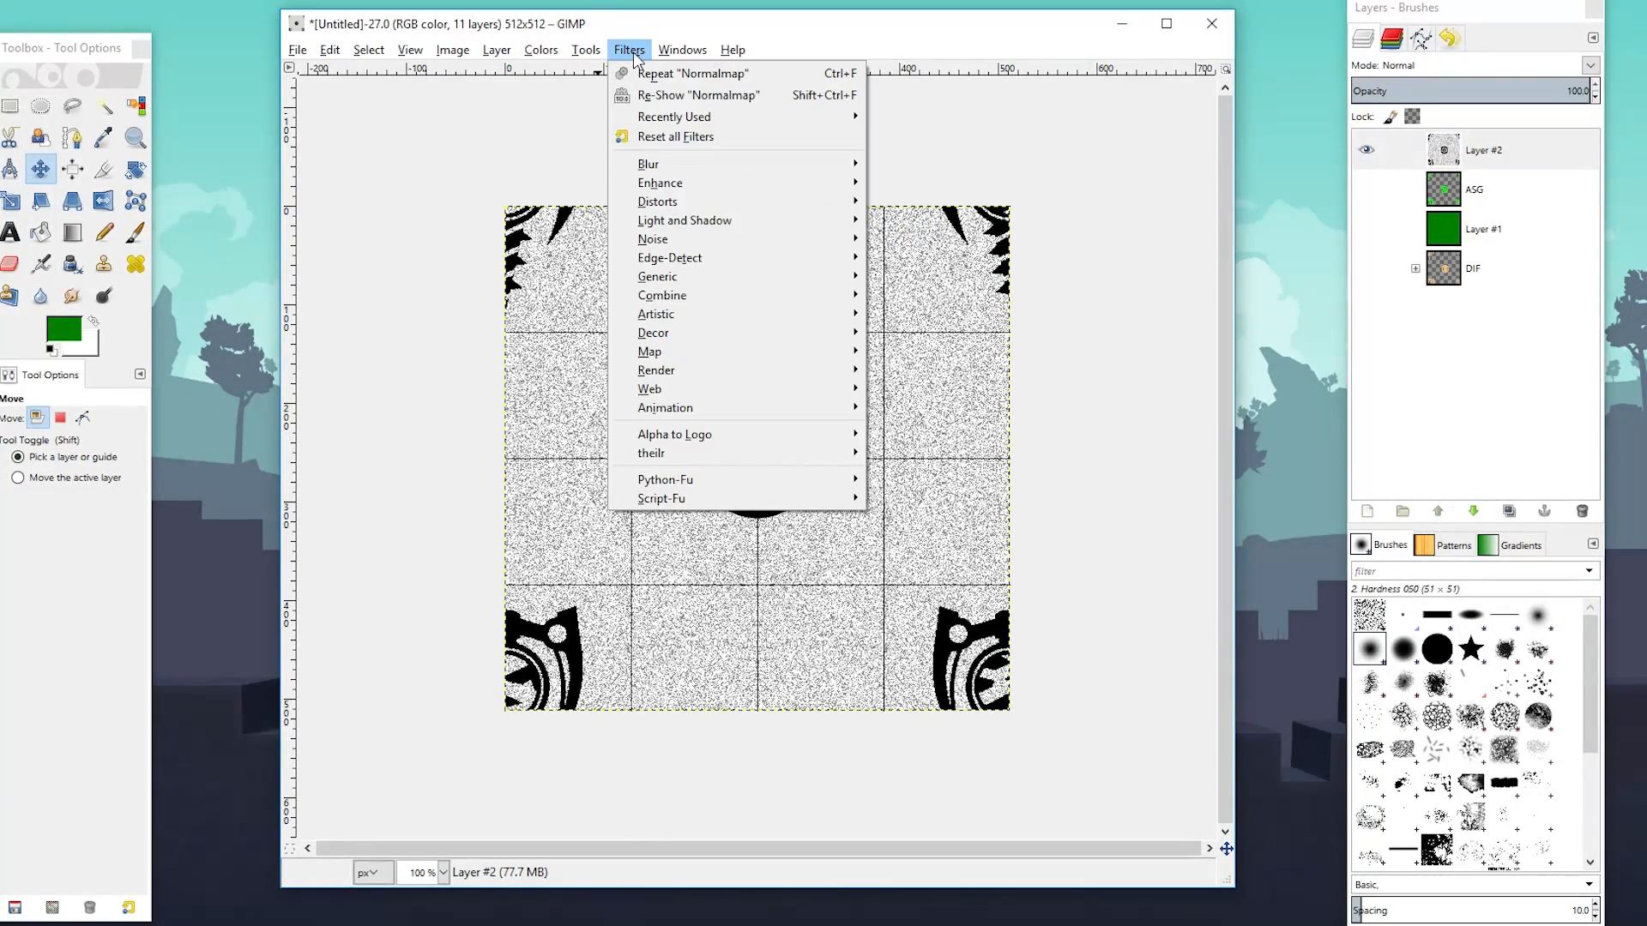
{"action": "mouse_move", "coordinate": [703, 353]}
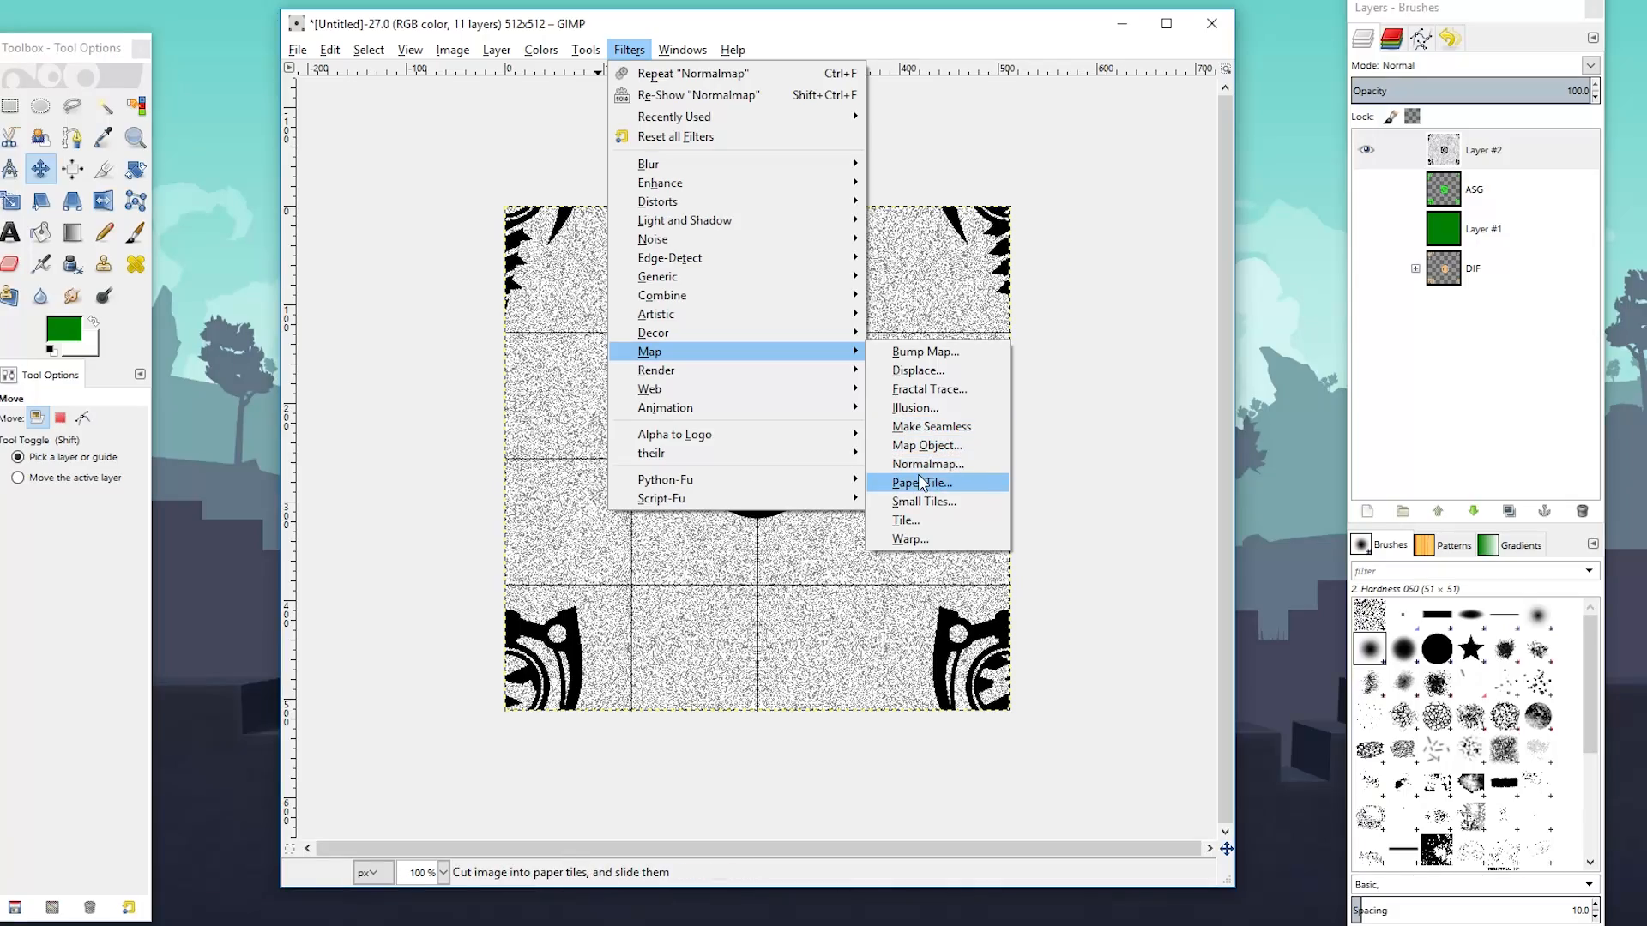
{"action": "left_click", "coordinate": [924, 463]}
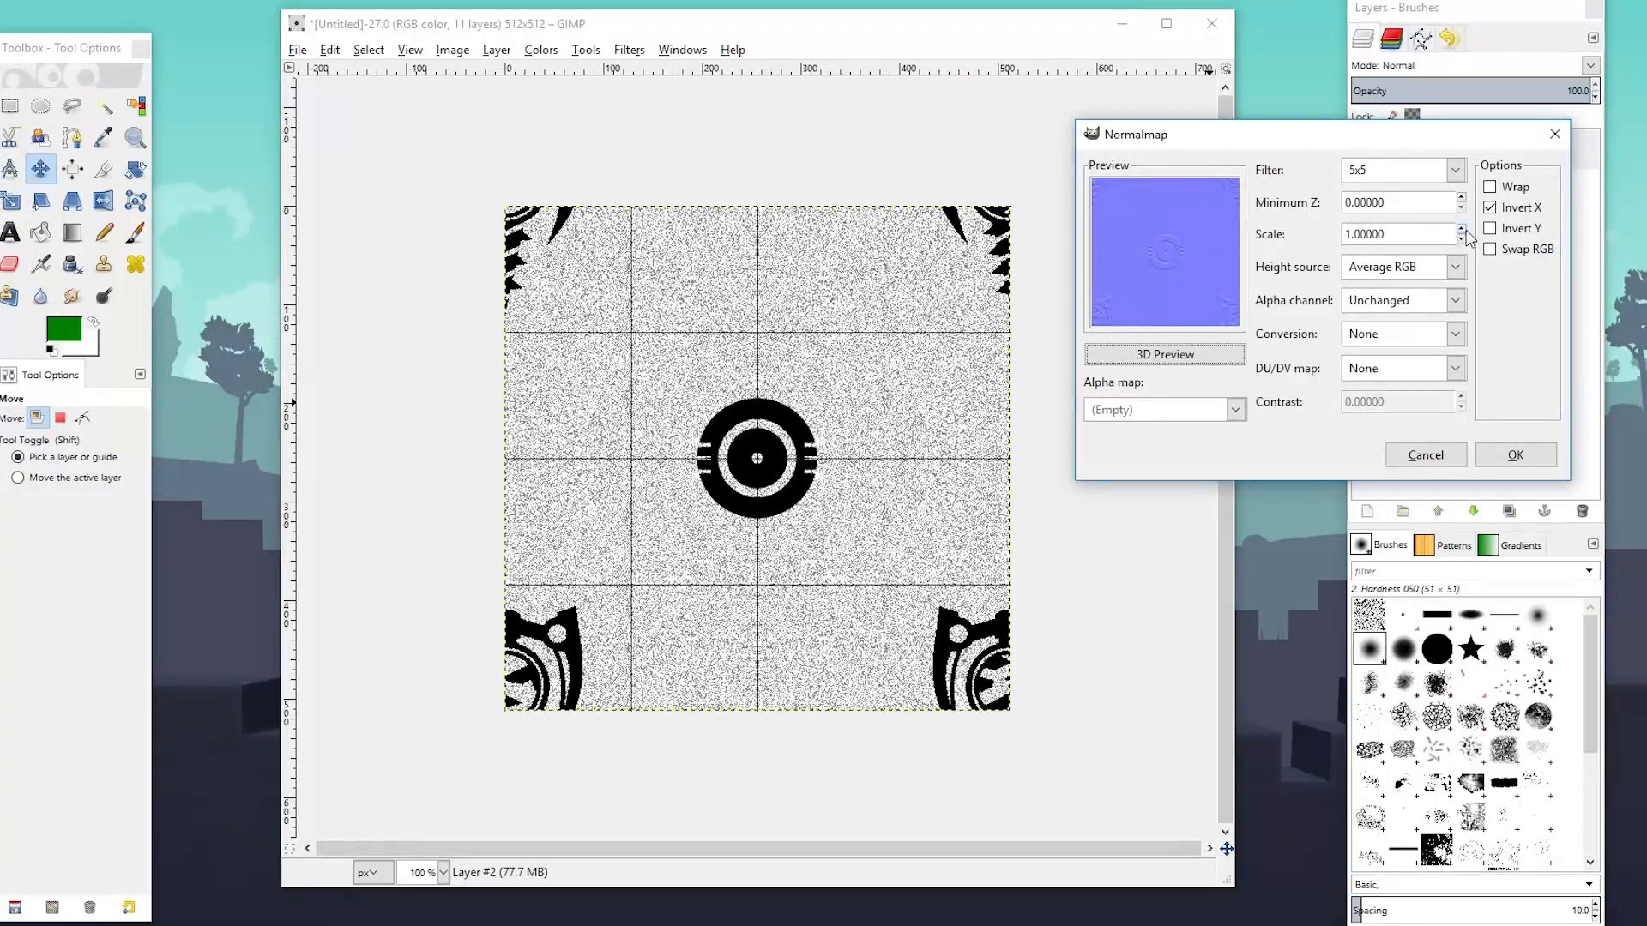
{"action": "left_click", "coordinate": [1462, 240]}
{"action": "left_click", "coordinate": [1462, 240]}
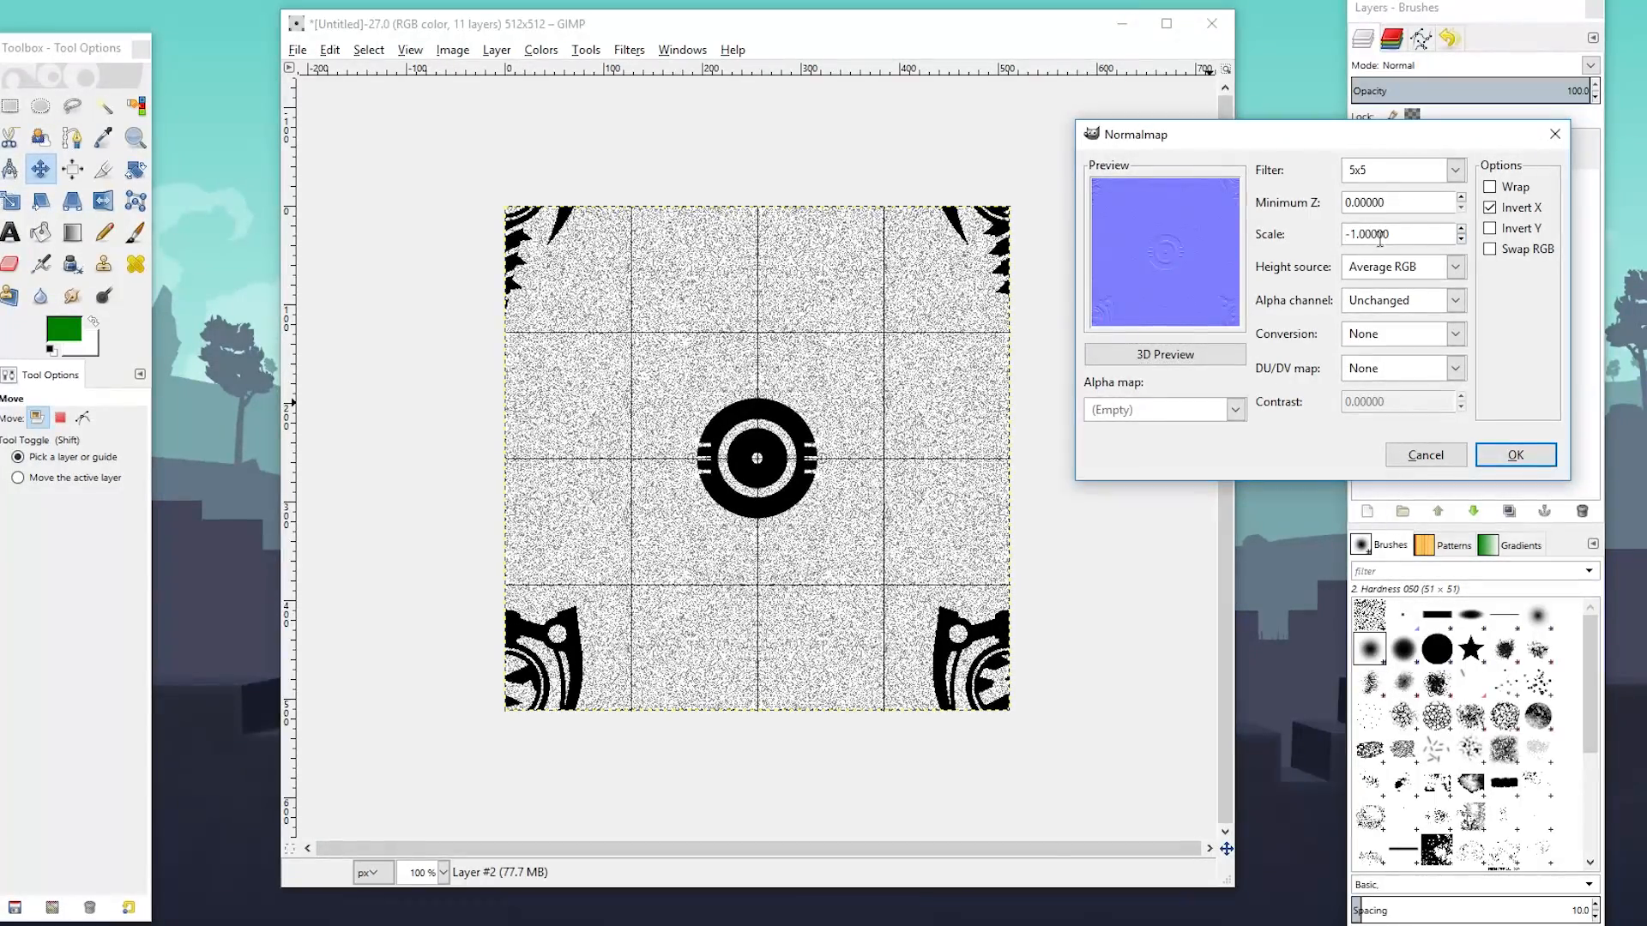
{"action": "left_click", "coordinate": [1511, 456]}
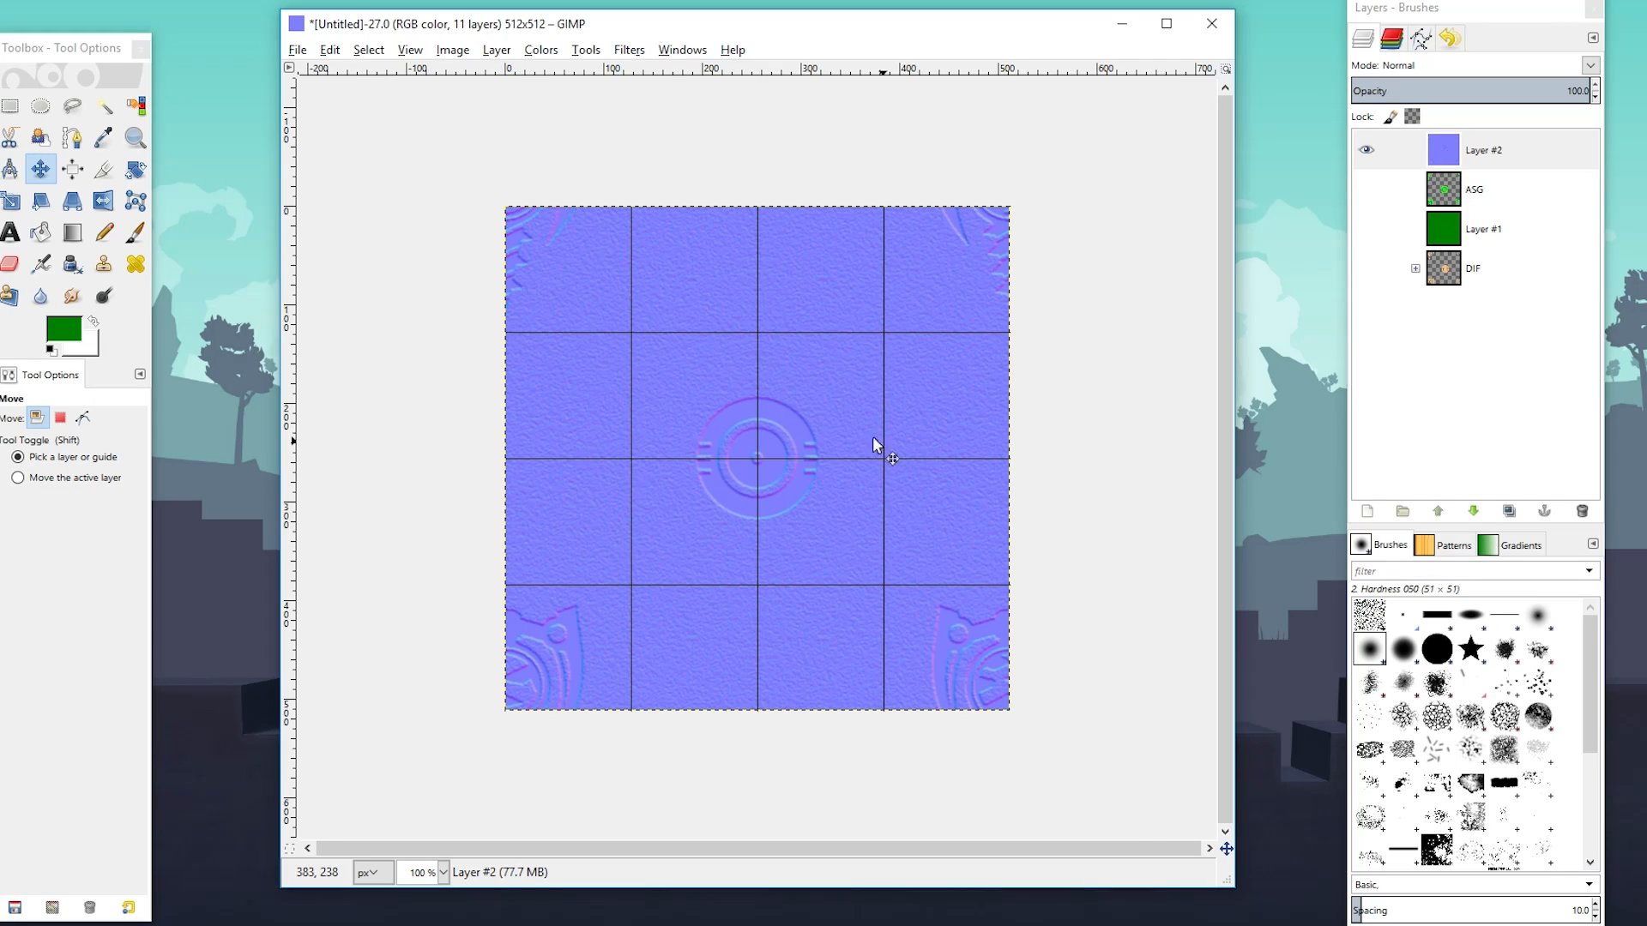
{"action": "left_click", "coordinate": [297, 50]}
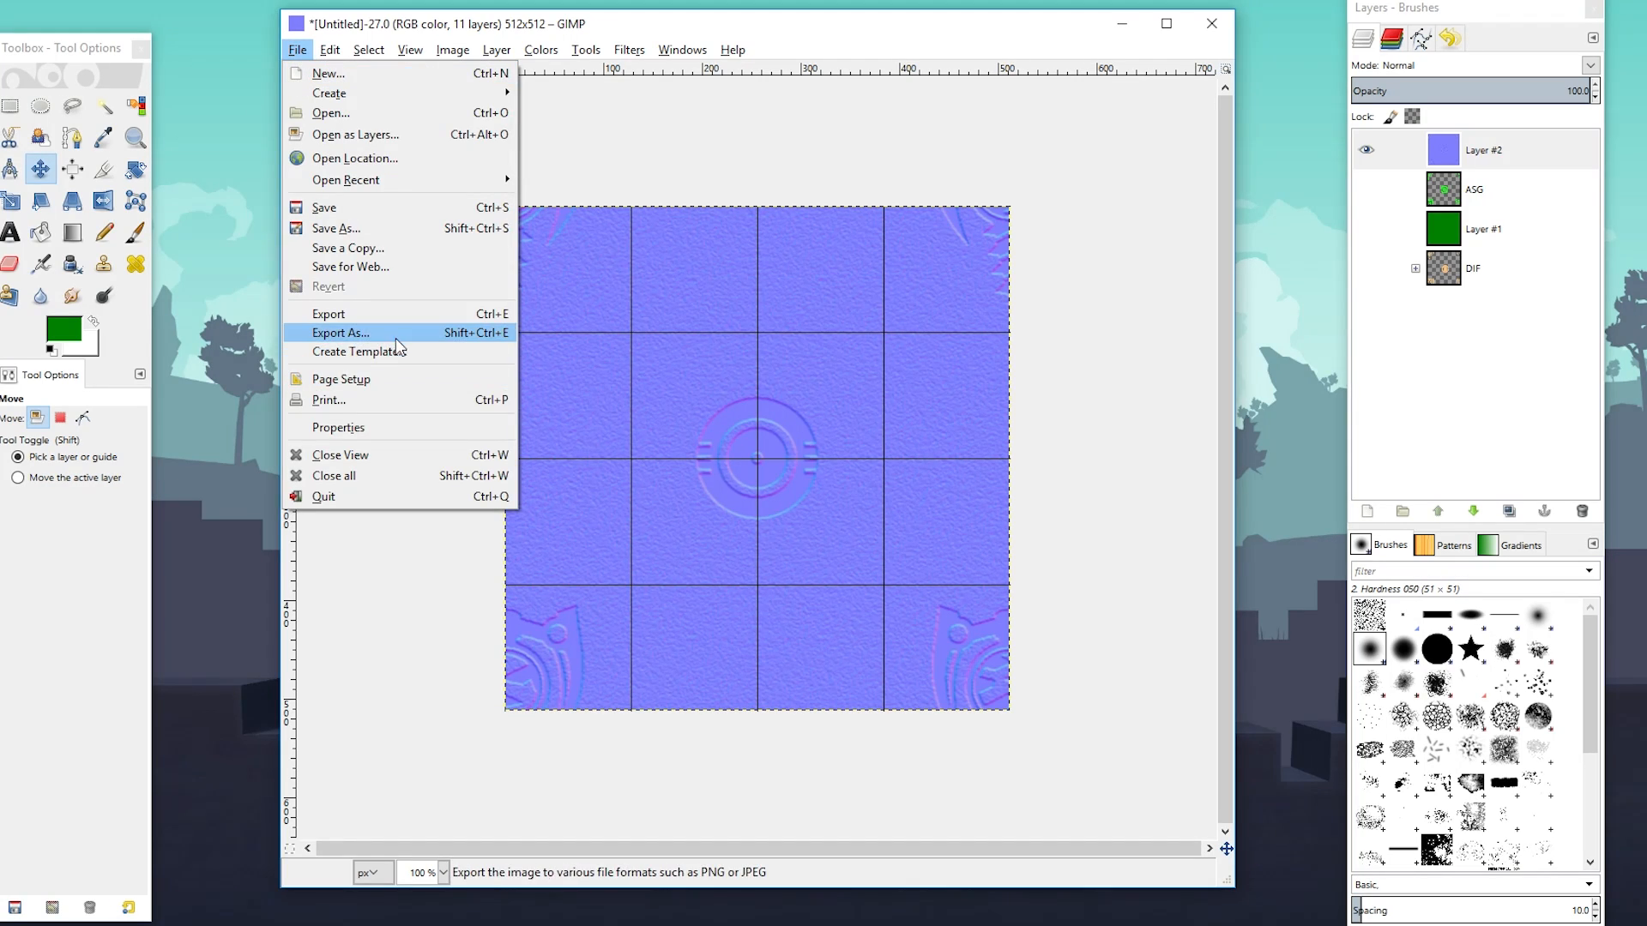
{"action": "left_click", "coordinate": [397, 340]}
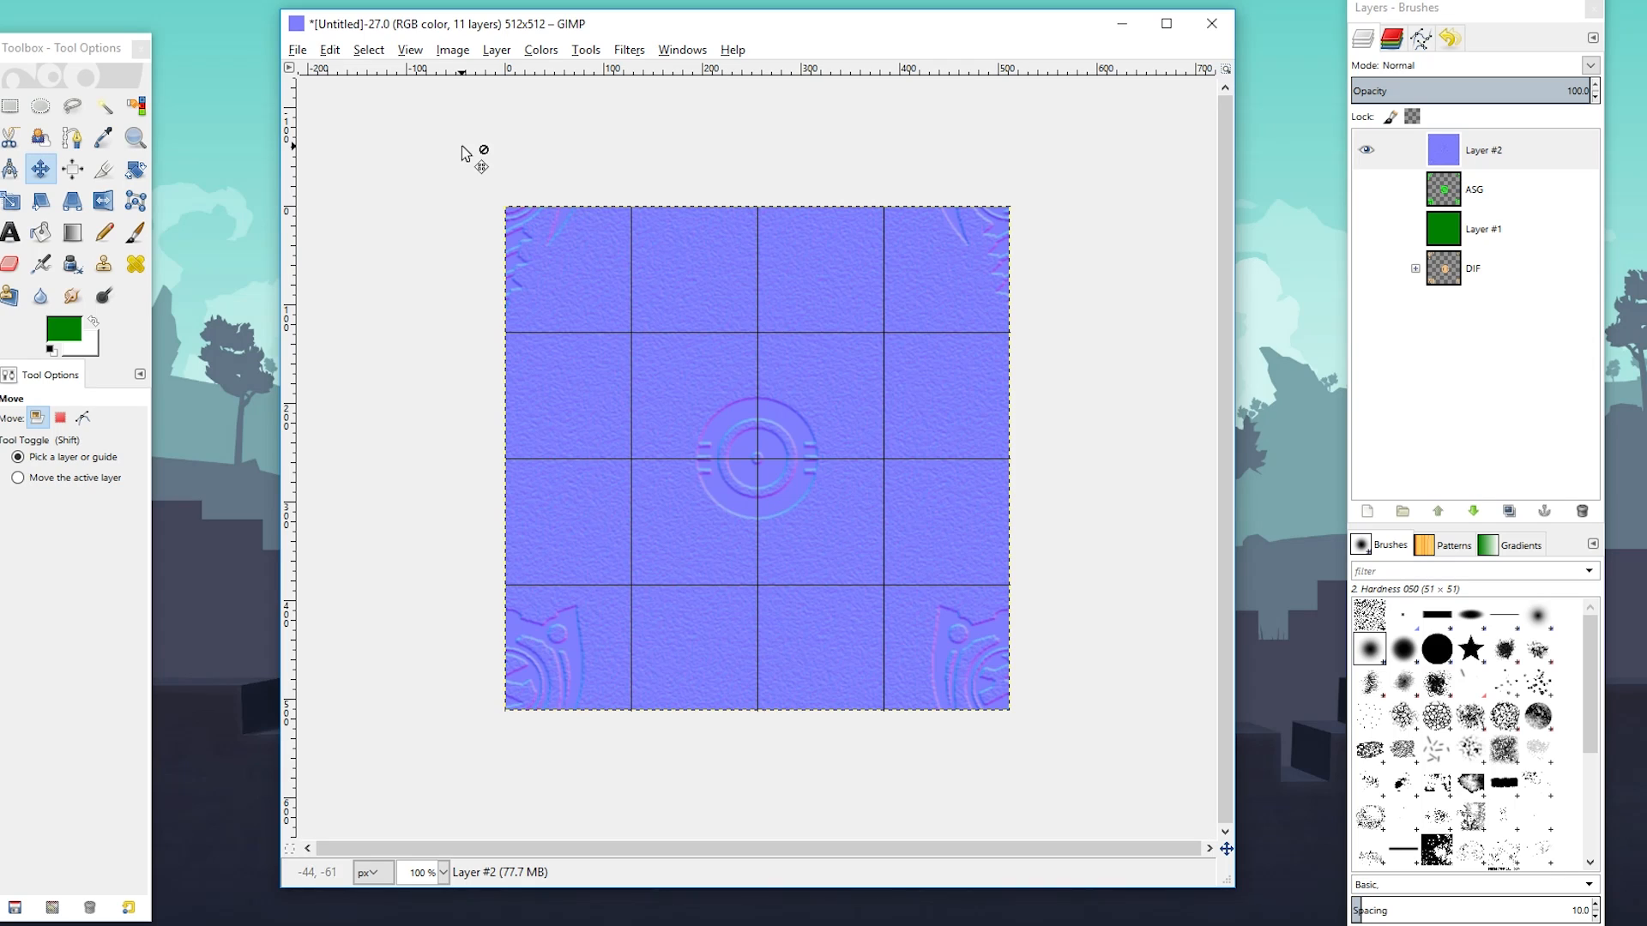
Configure the image grid with a spacing of 256 by 256 pixels
{"action": "left_click", "coordinate": [453, 52]}
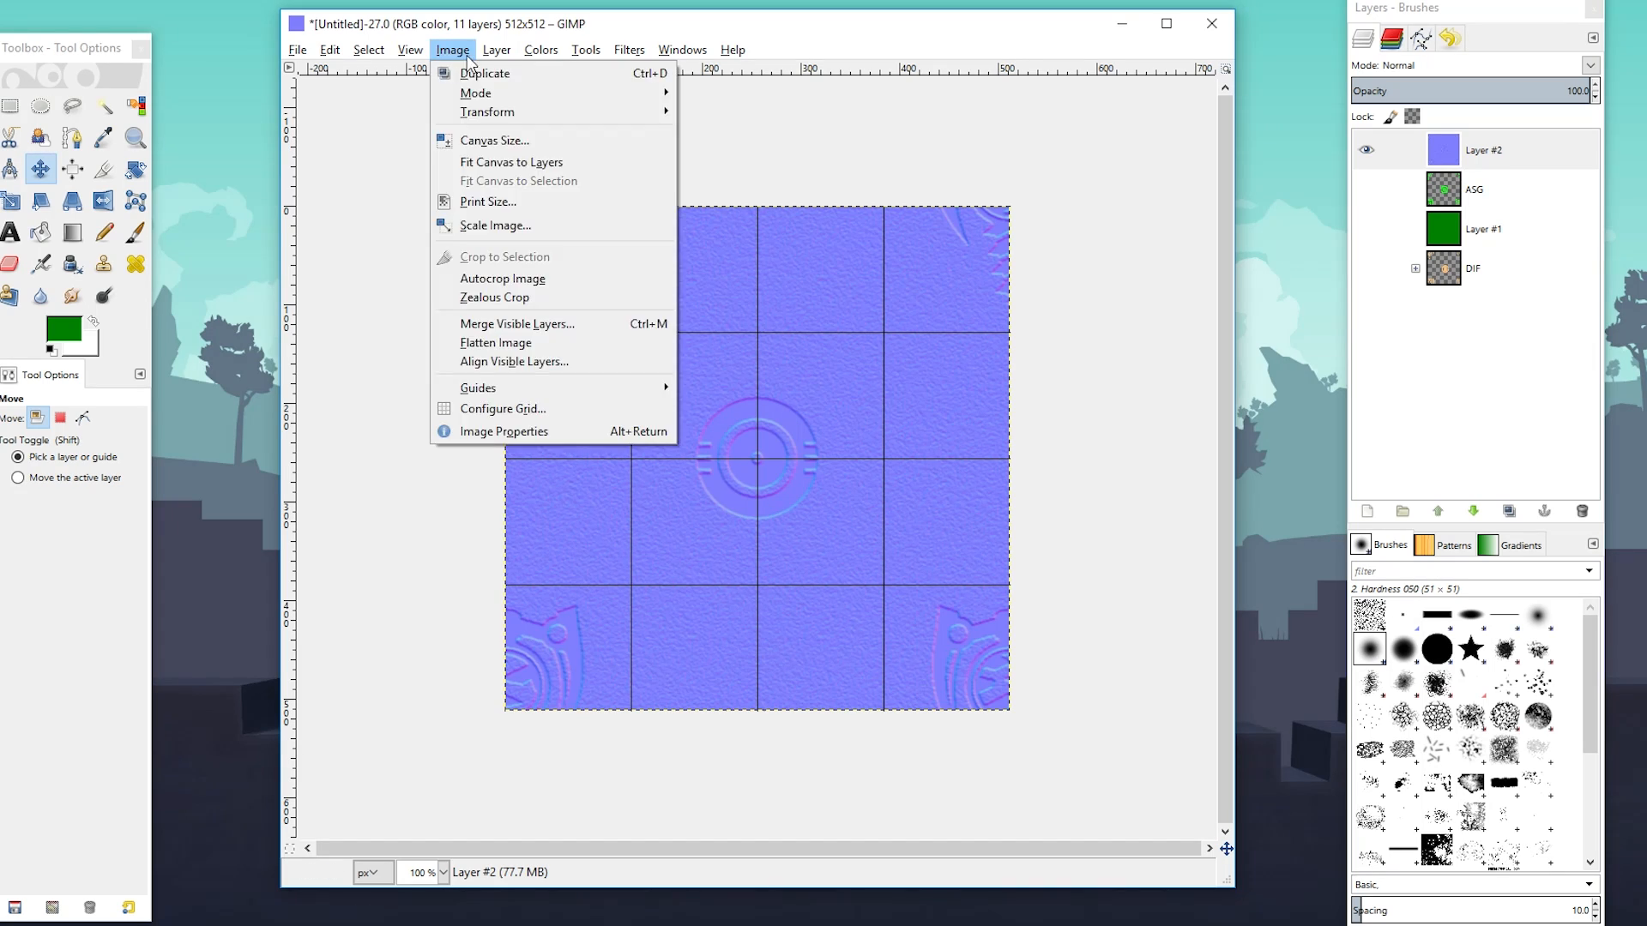
{"action": "mouse_move", "coordinate": [495, 51]}
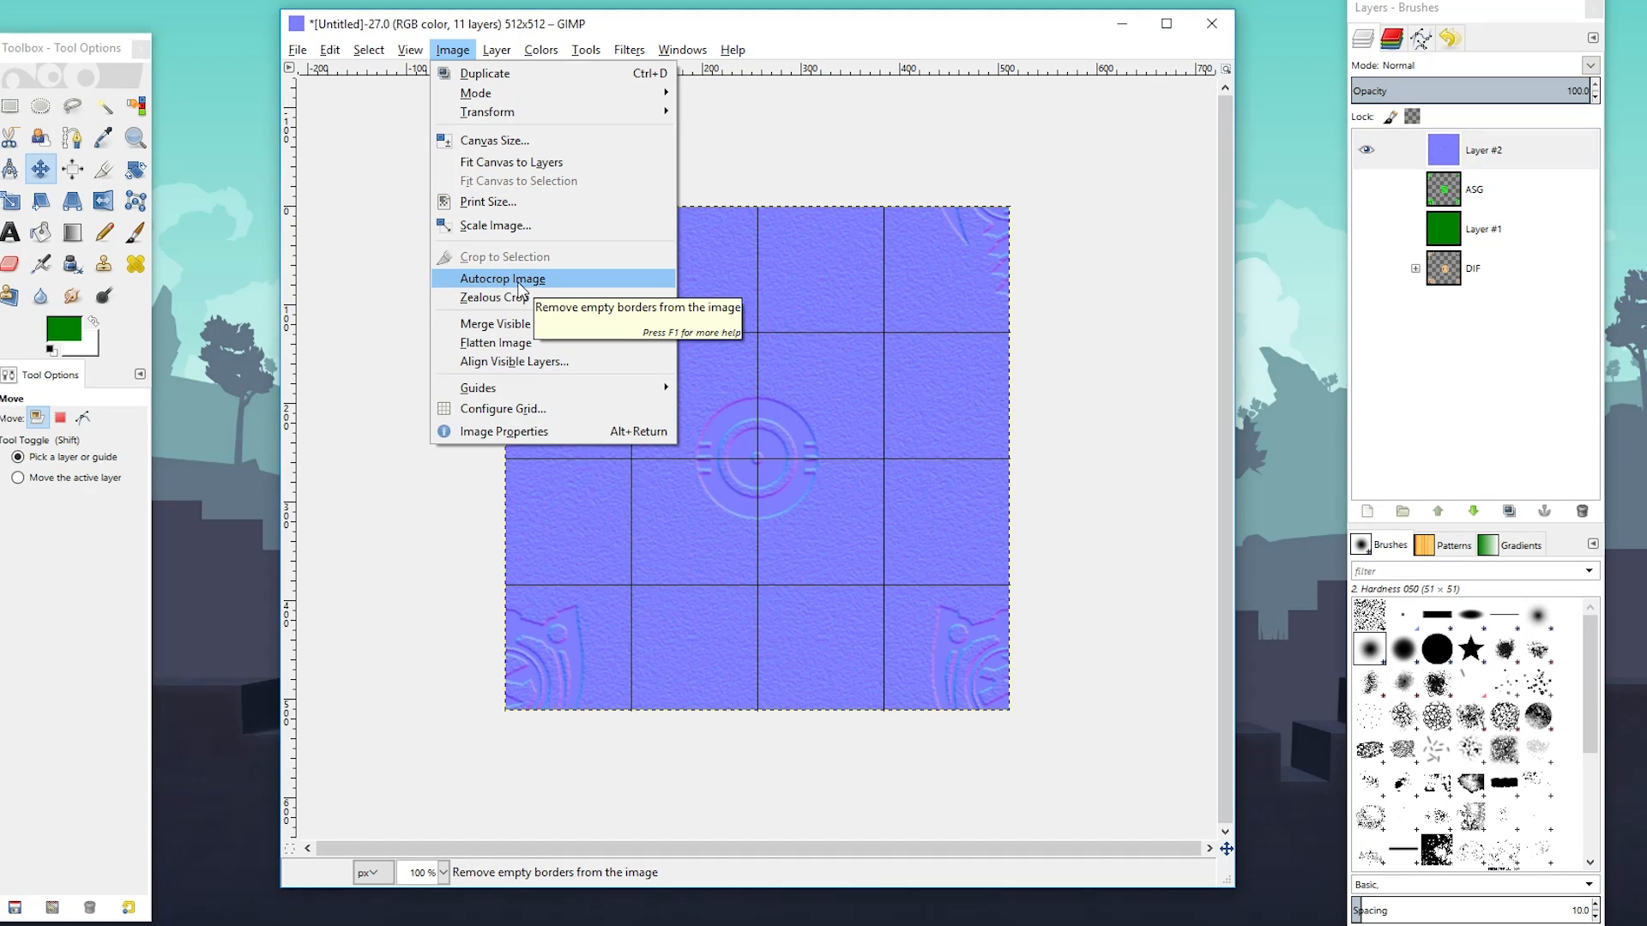
{"action": "left_click", "coordinate": [503, 410]}
{"action": "double_click", "coordinate": [457, 434]}
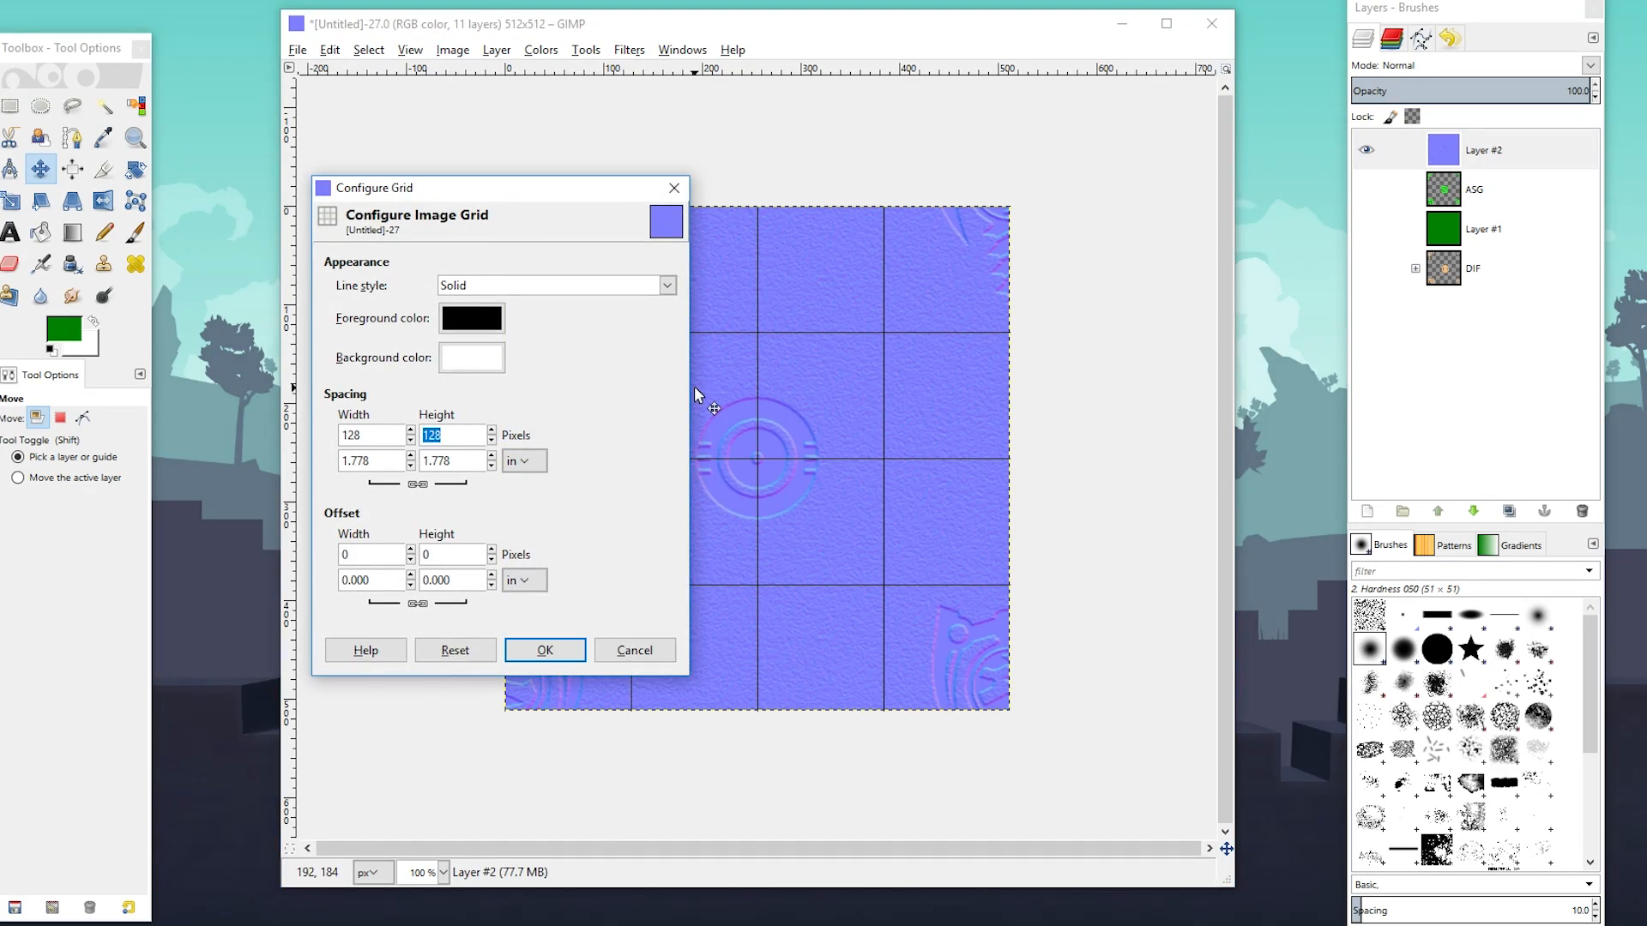
{"action": "type", "text": "256"}
{"action": "key", "text": "Tab"}
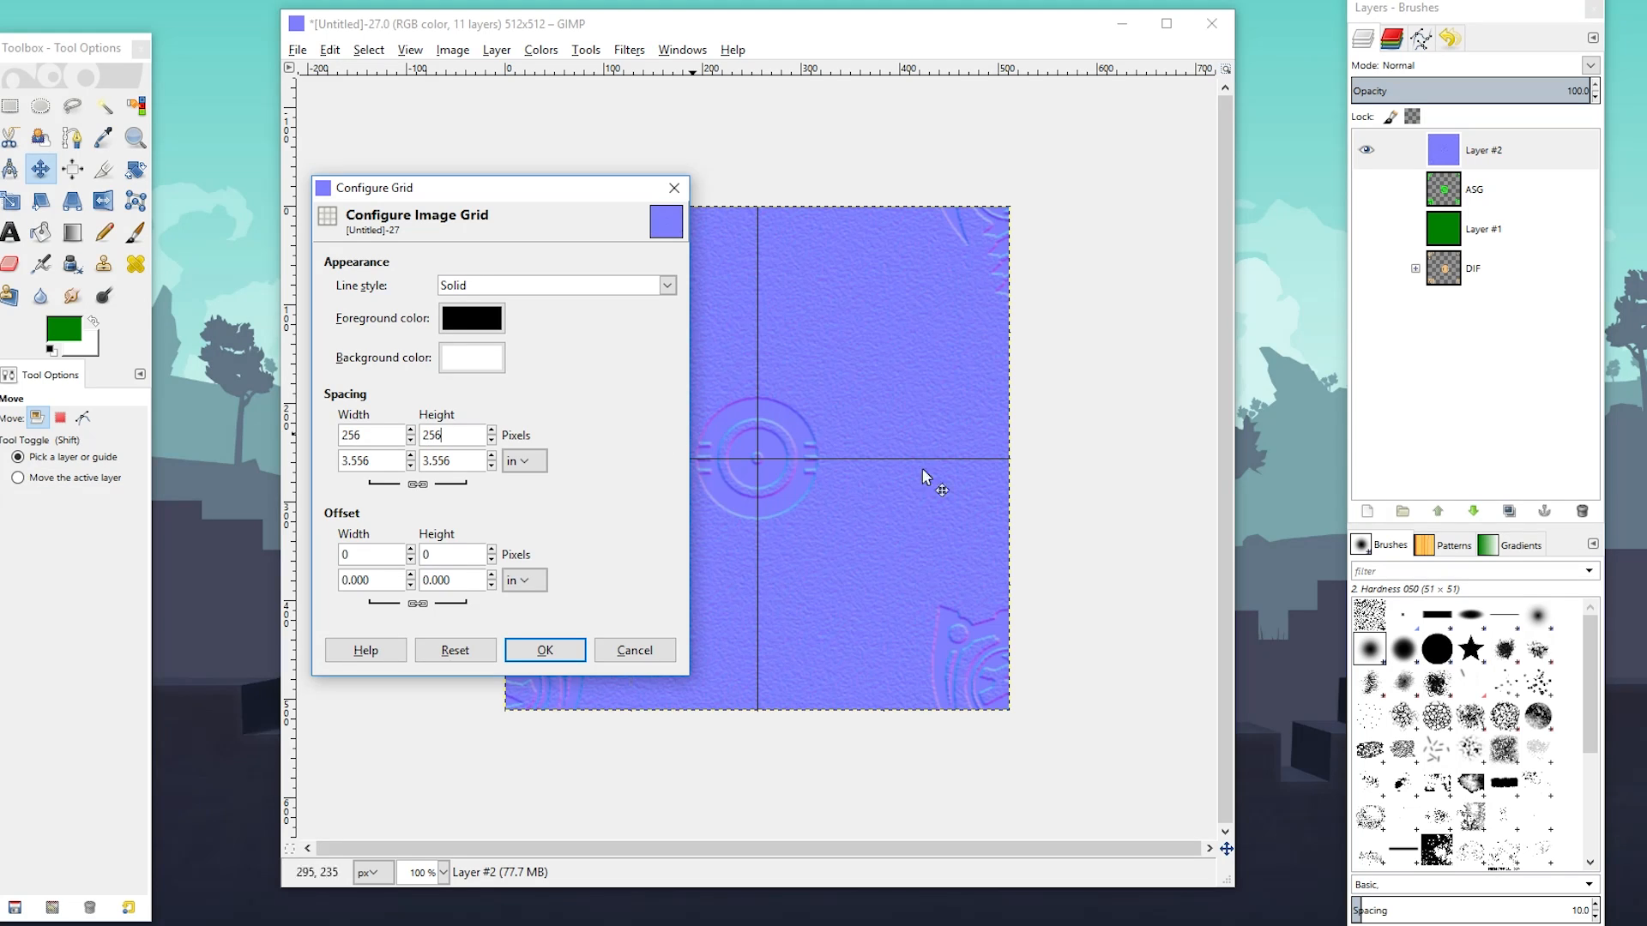
{"action": "left_click", "coordinate": [545, 649]}
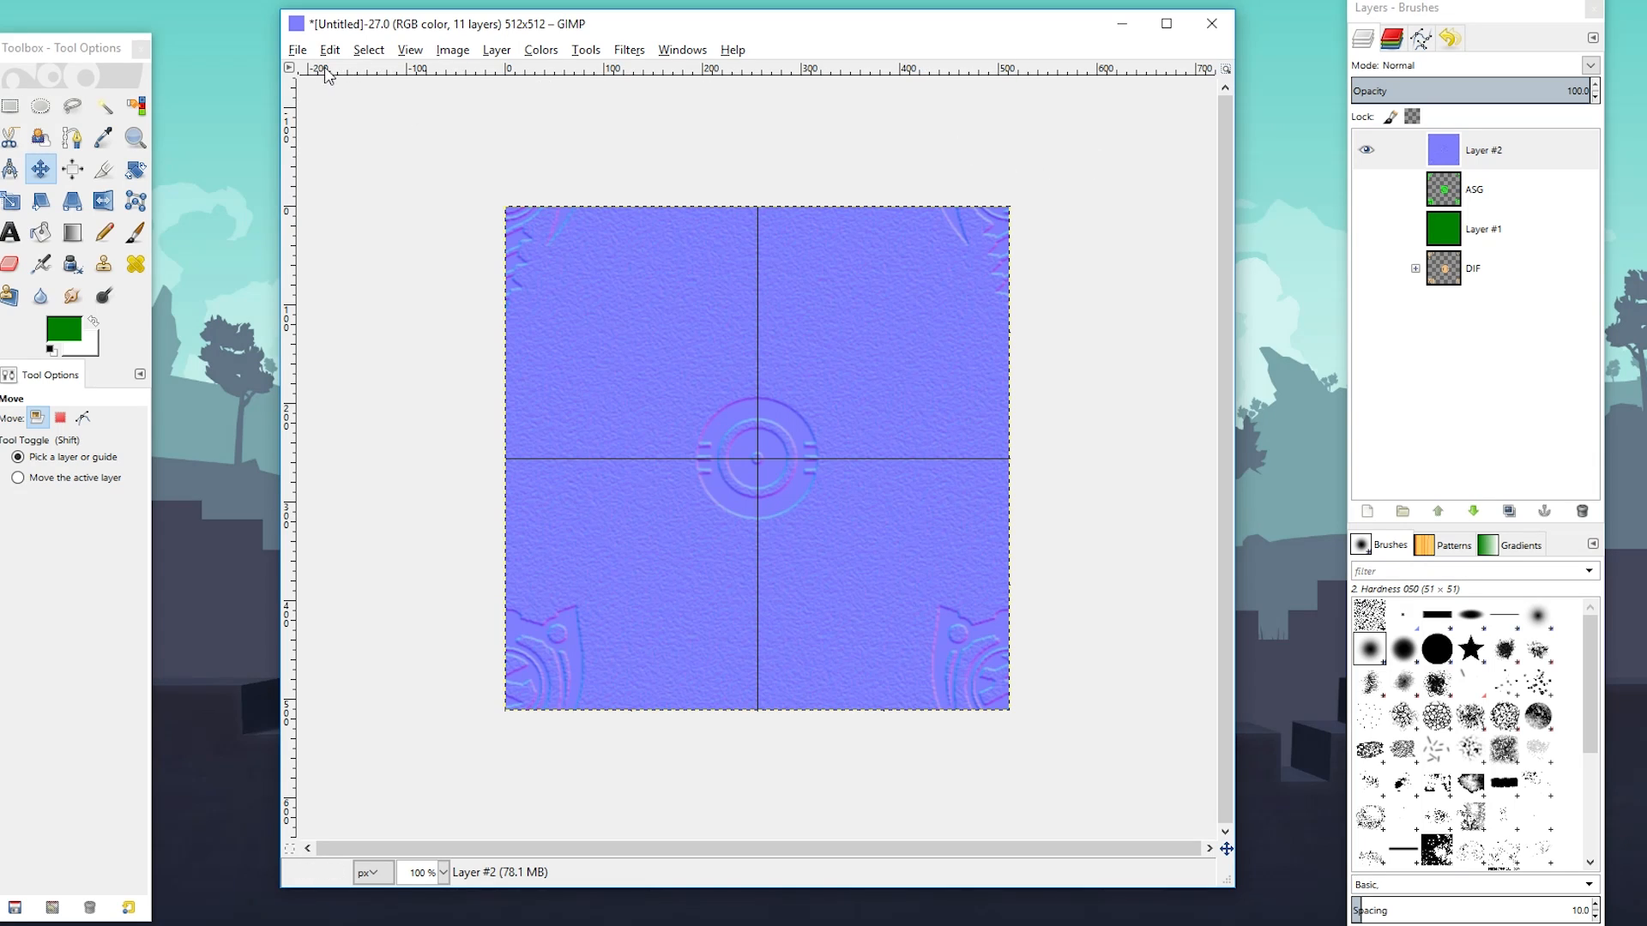
{"action": "left_click", "coordinate": [300, 51]}
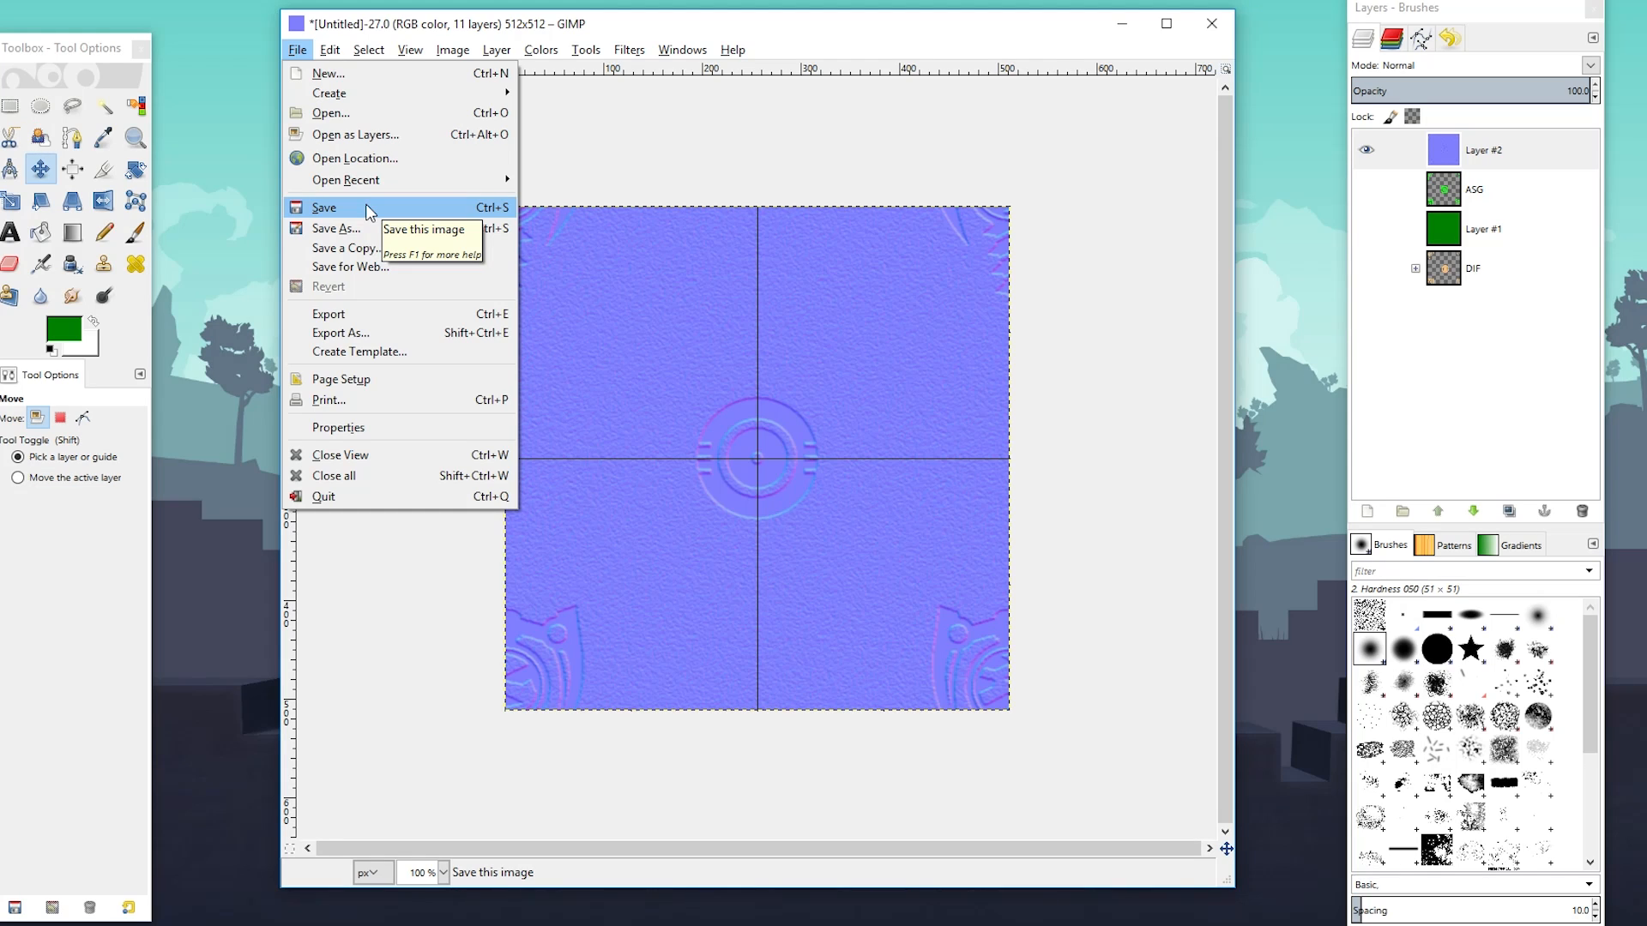
{"action": "left_click", "coordinate": [638, 145]}
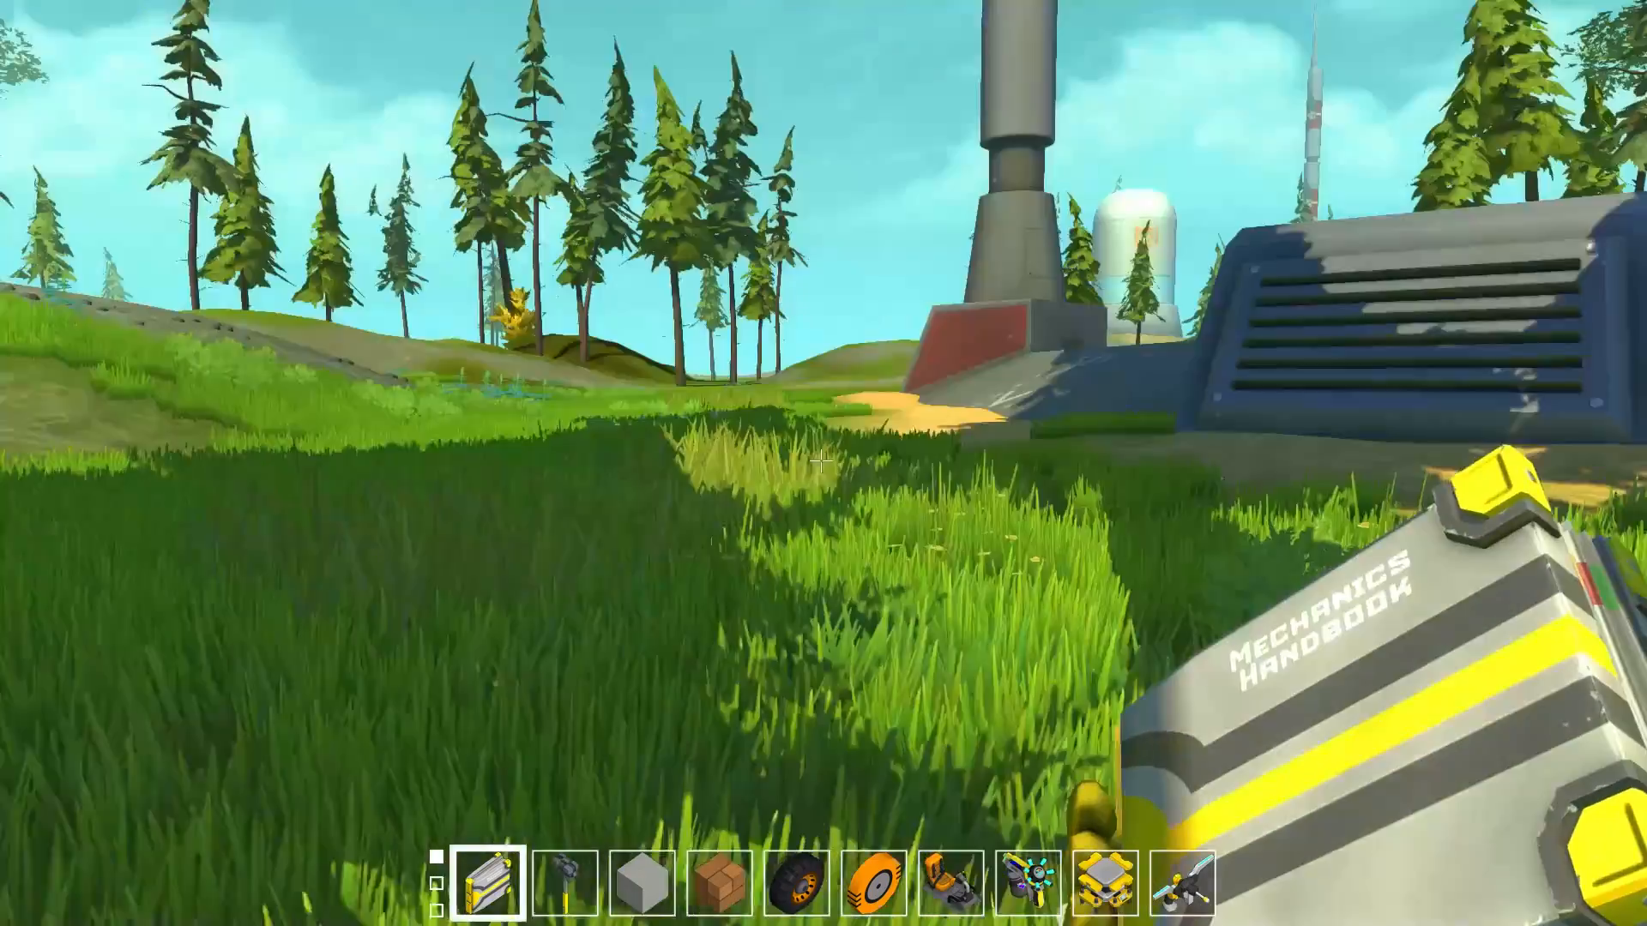
In Scrap Mechanic, walk onto the paved area and assign the custom brown emblem block from the backpack to the first hotbar slot
{"action": "key", "text": "w"}
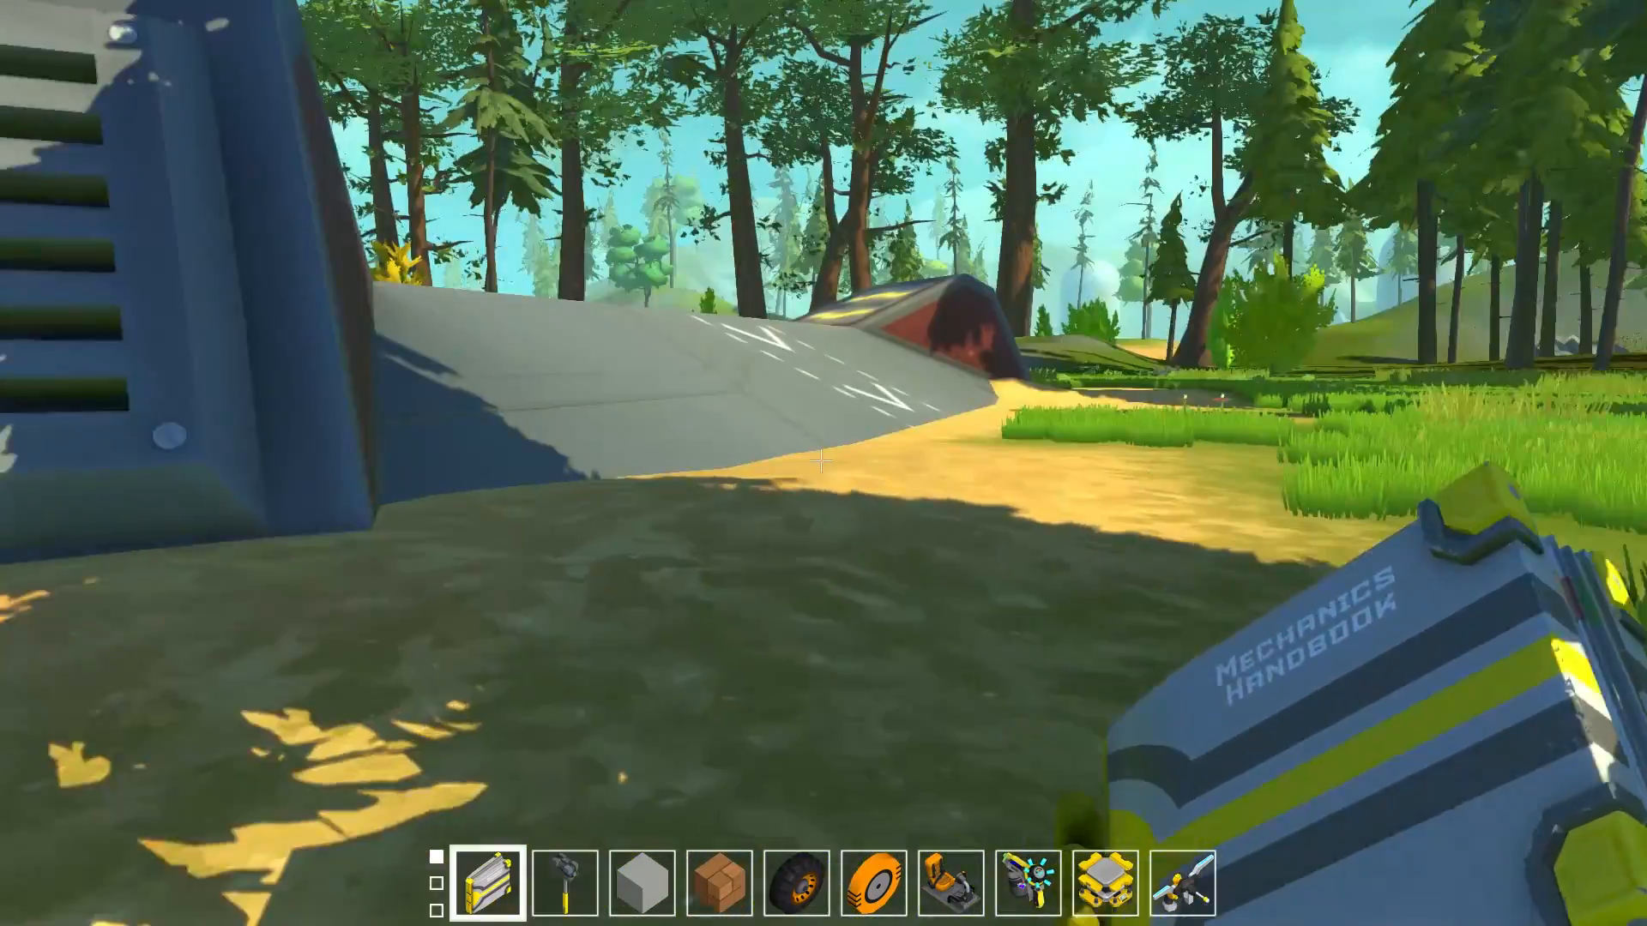
{"action": "key", "text": "w"}
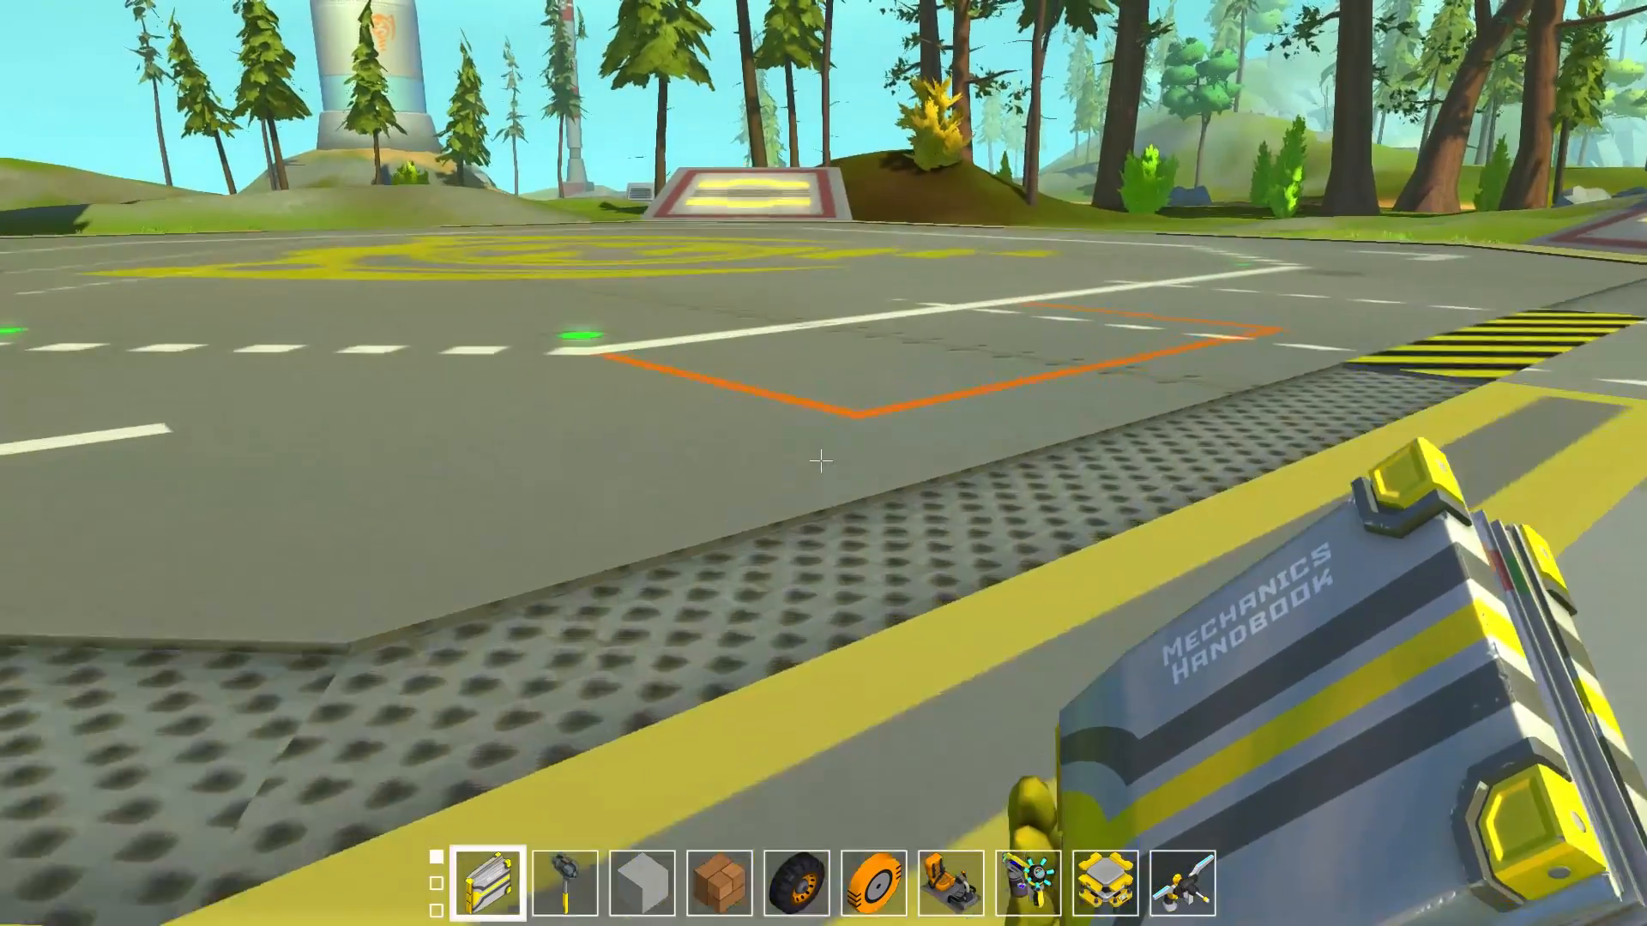
{"action": "key", "text": "Tab"}
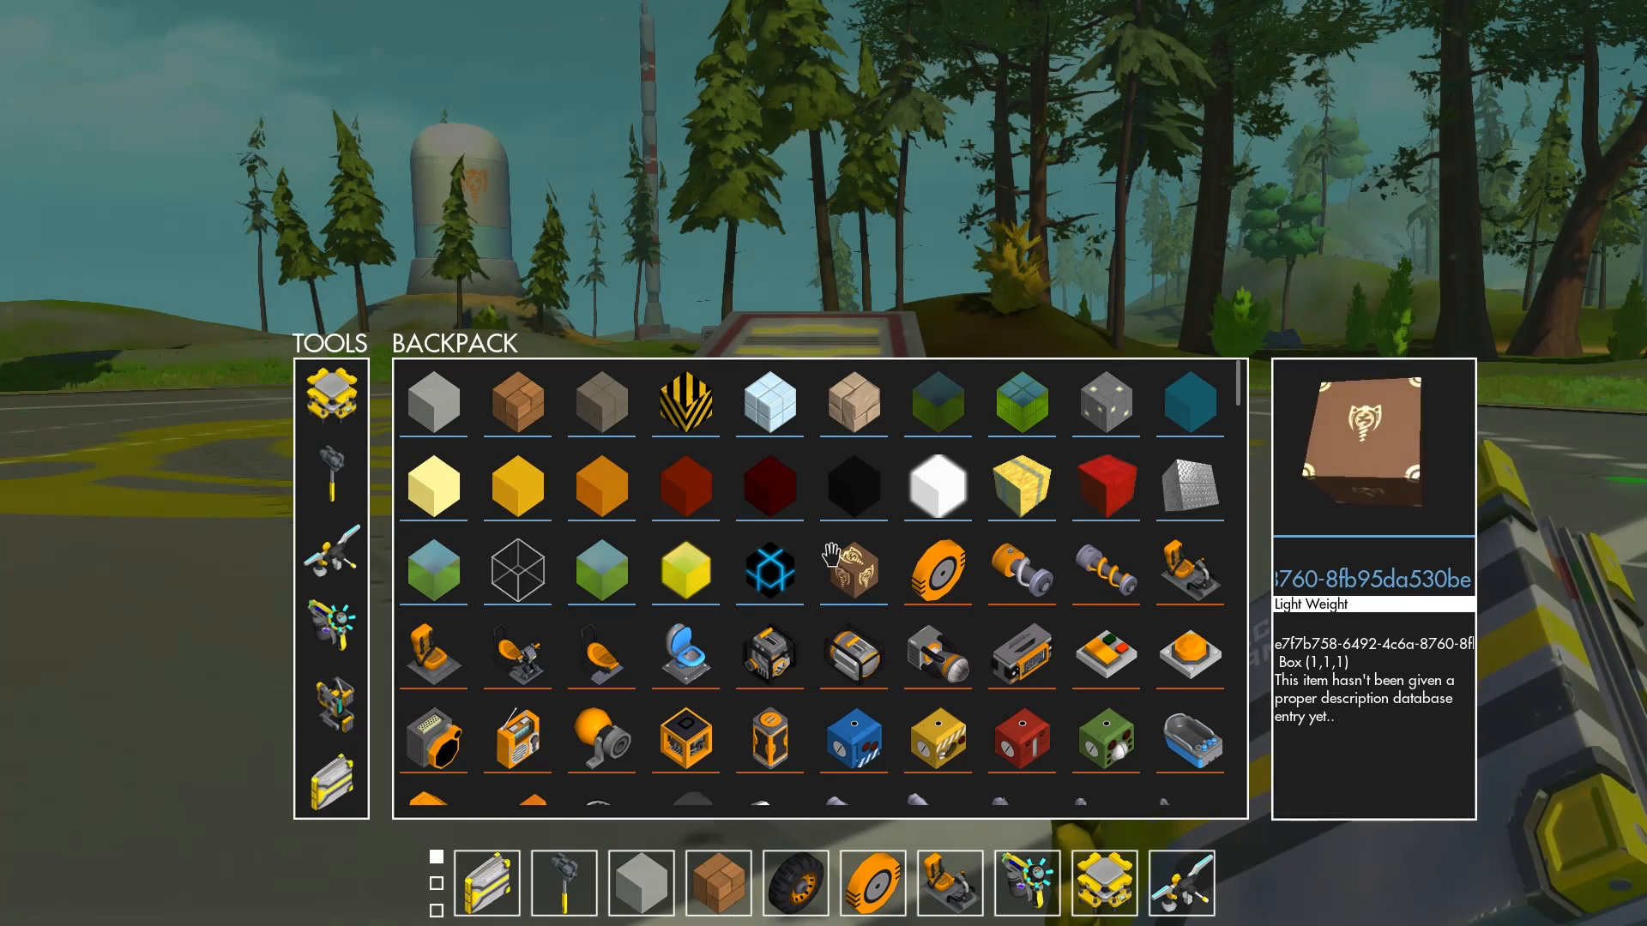
{"action": "left_click_drag", "start_coordinate": [830, 553], "coordinate": [489, 880]}
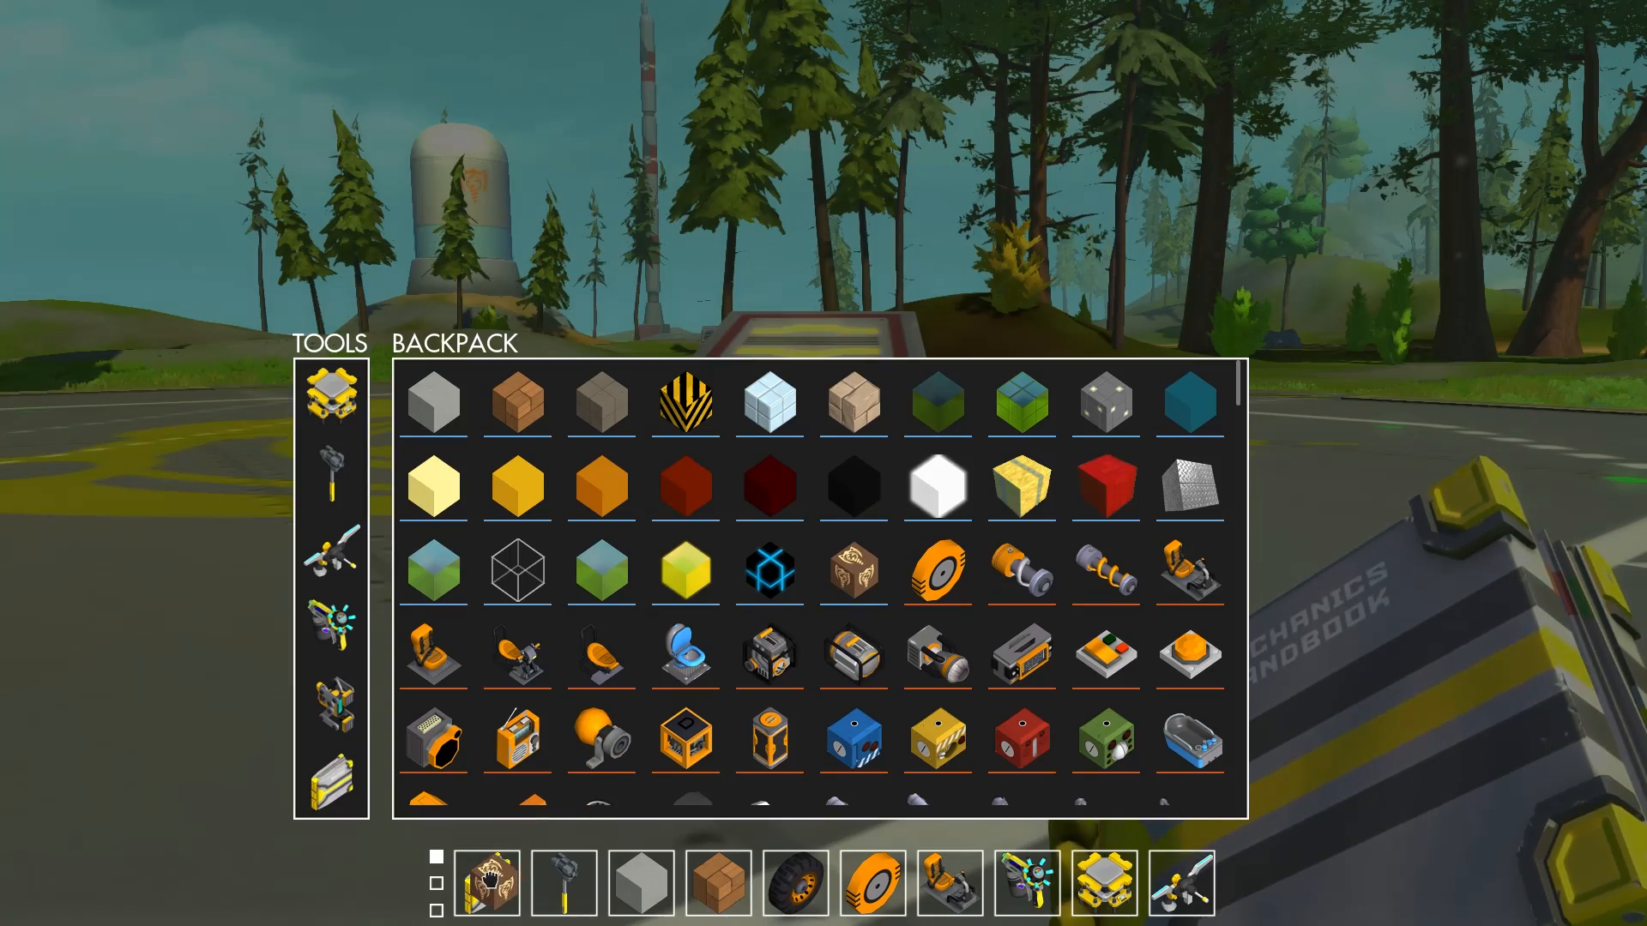
{"action": "mouse_move", "coordinate": [613, 661]}
{"action": "key", "text": "i"}
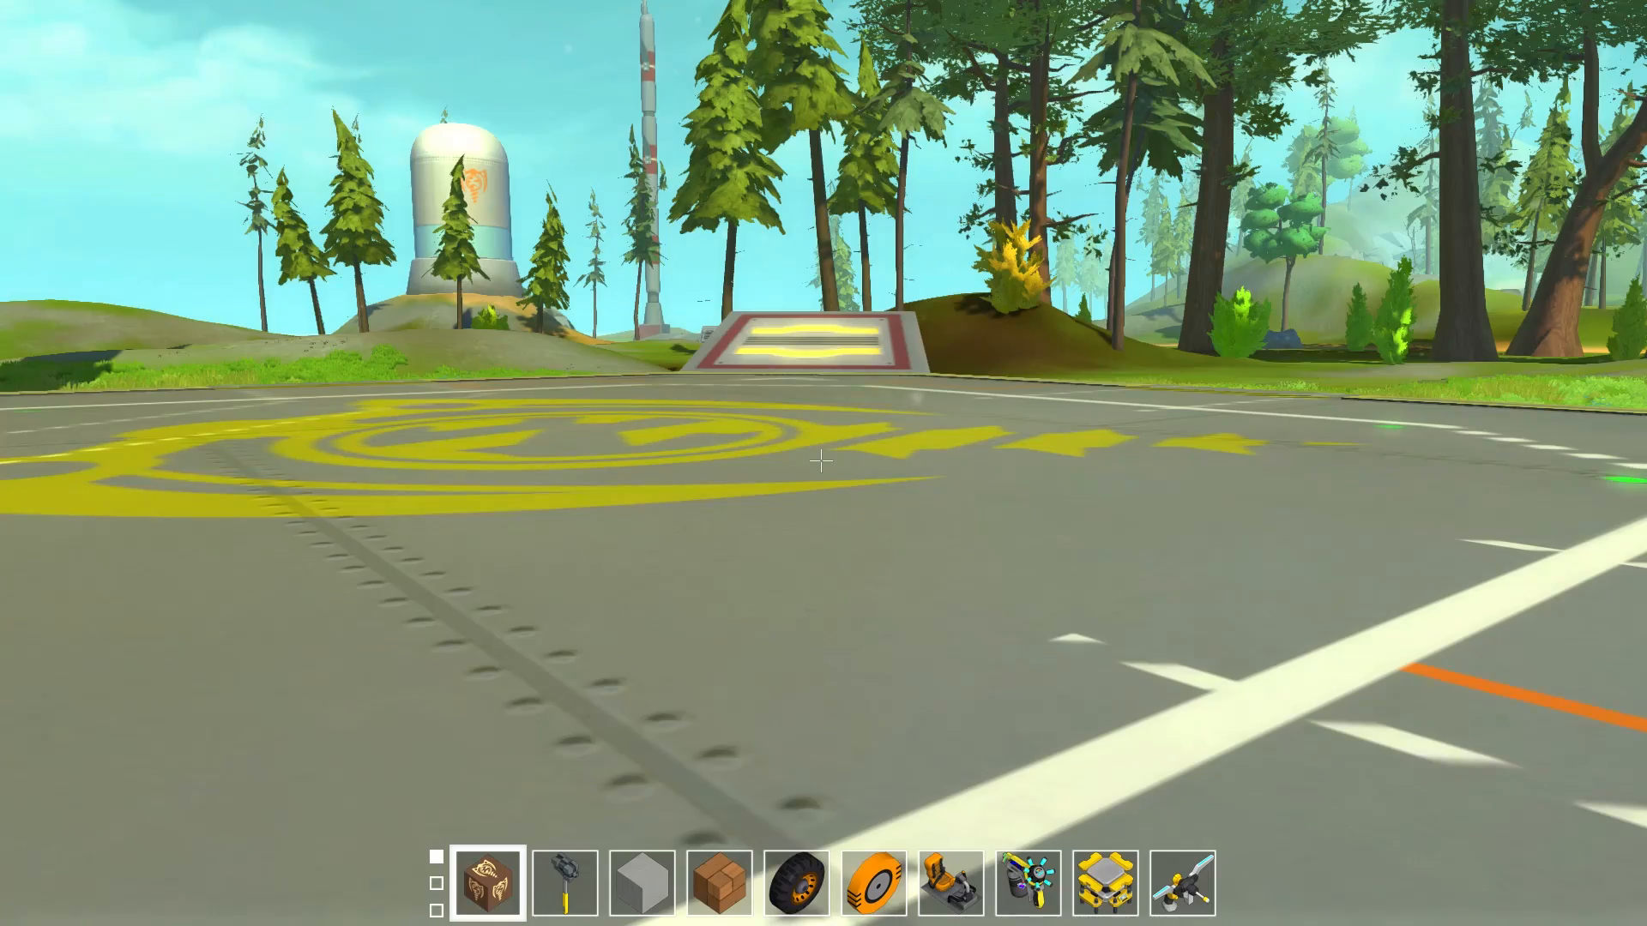
Examine the emblem and circle textures on the large wall of custom brown blocks from several angles, with the sledgehammer equipped
{"action": "key", "text": "w"}
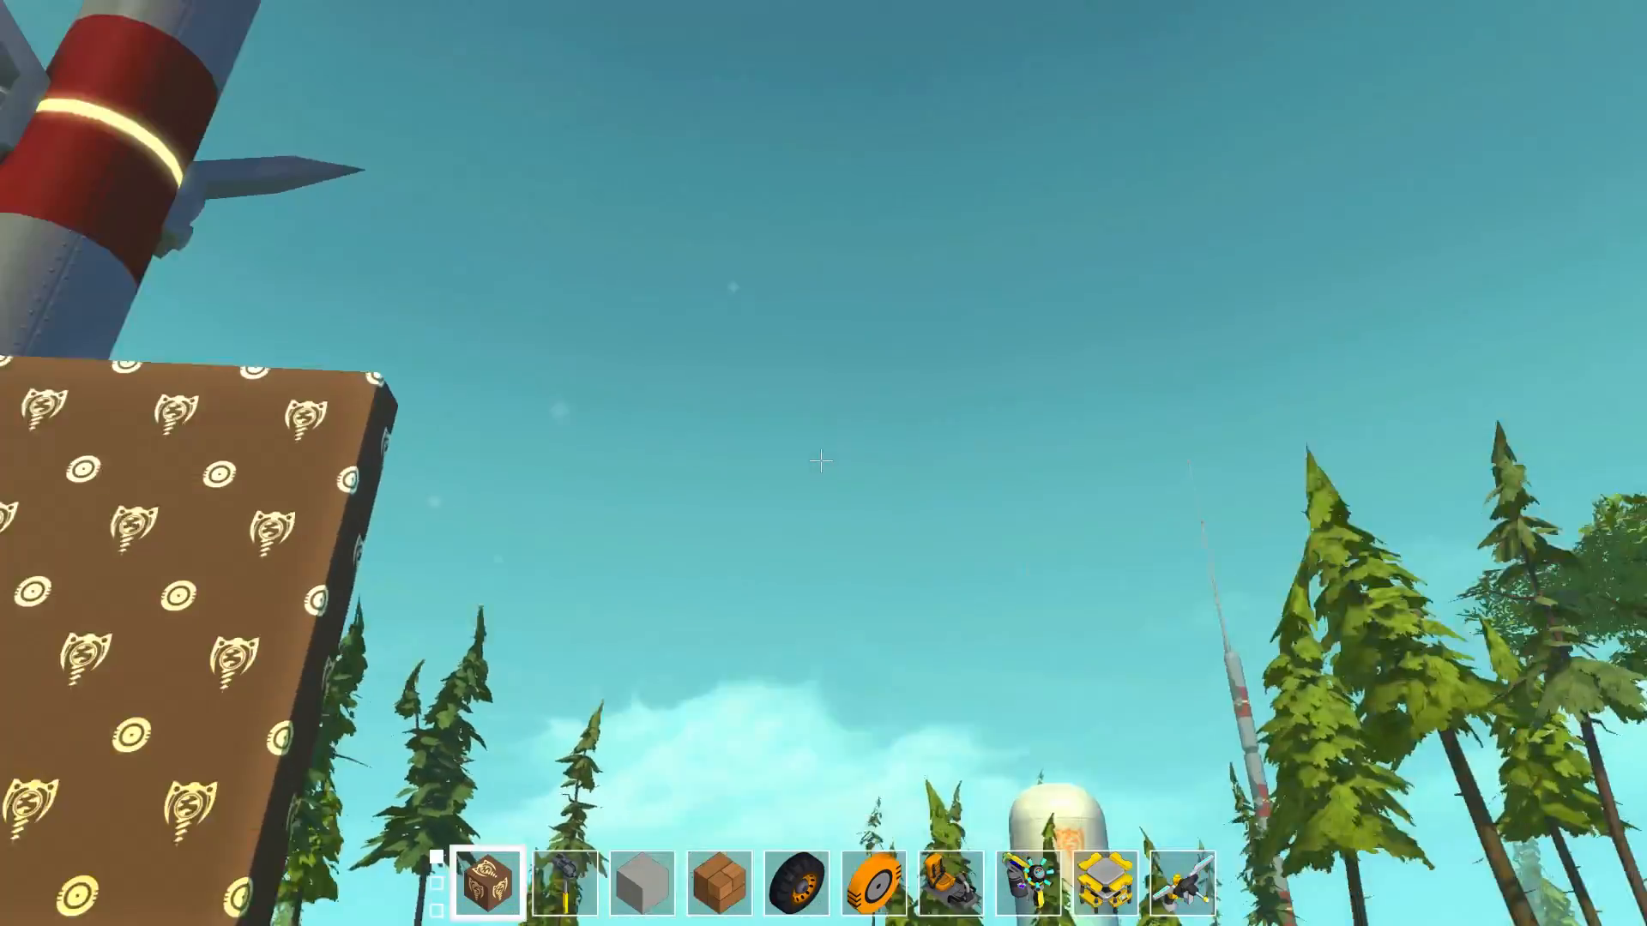
{"action": "key", "text": "s"}
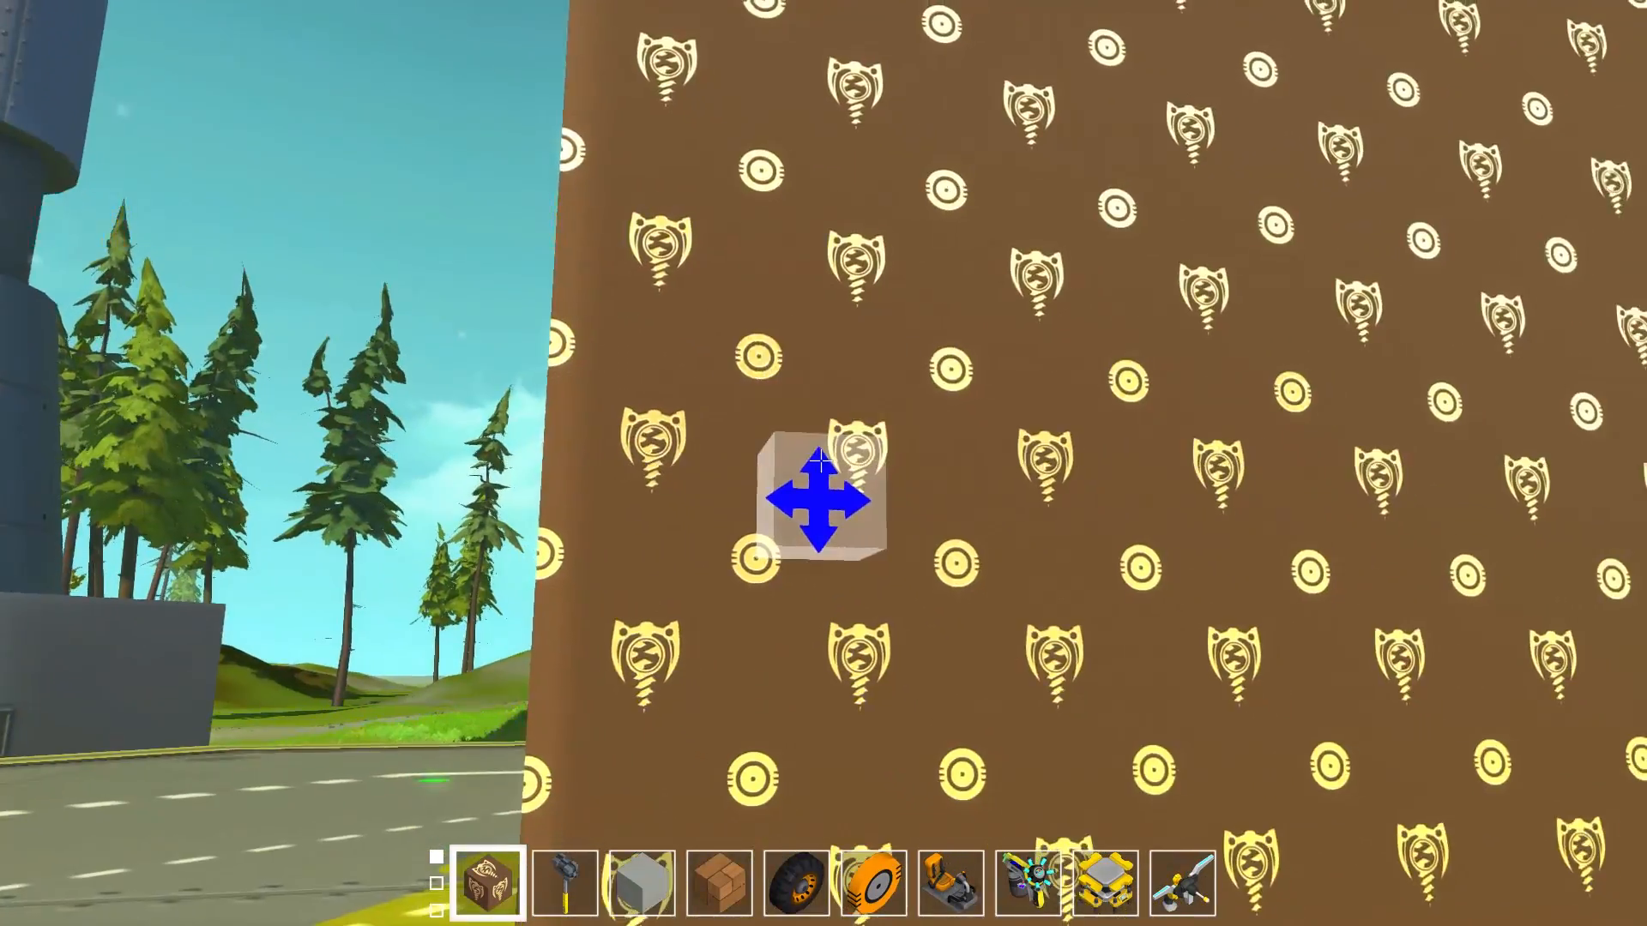
{"action": "key", "text": "2"}
{"action": "key", "text": "w"}
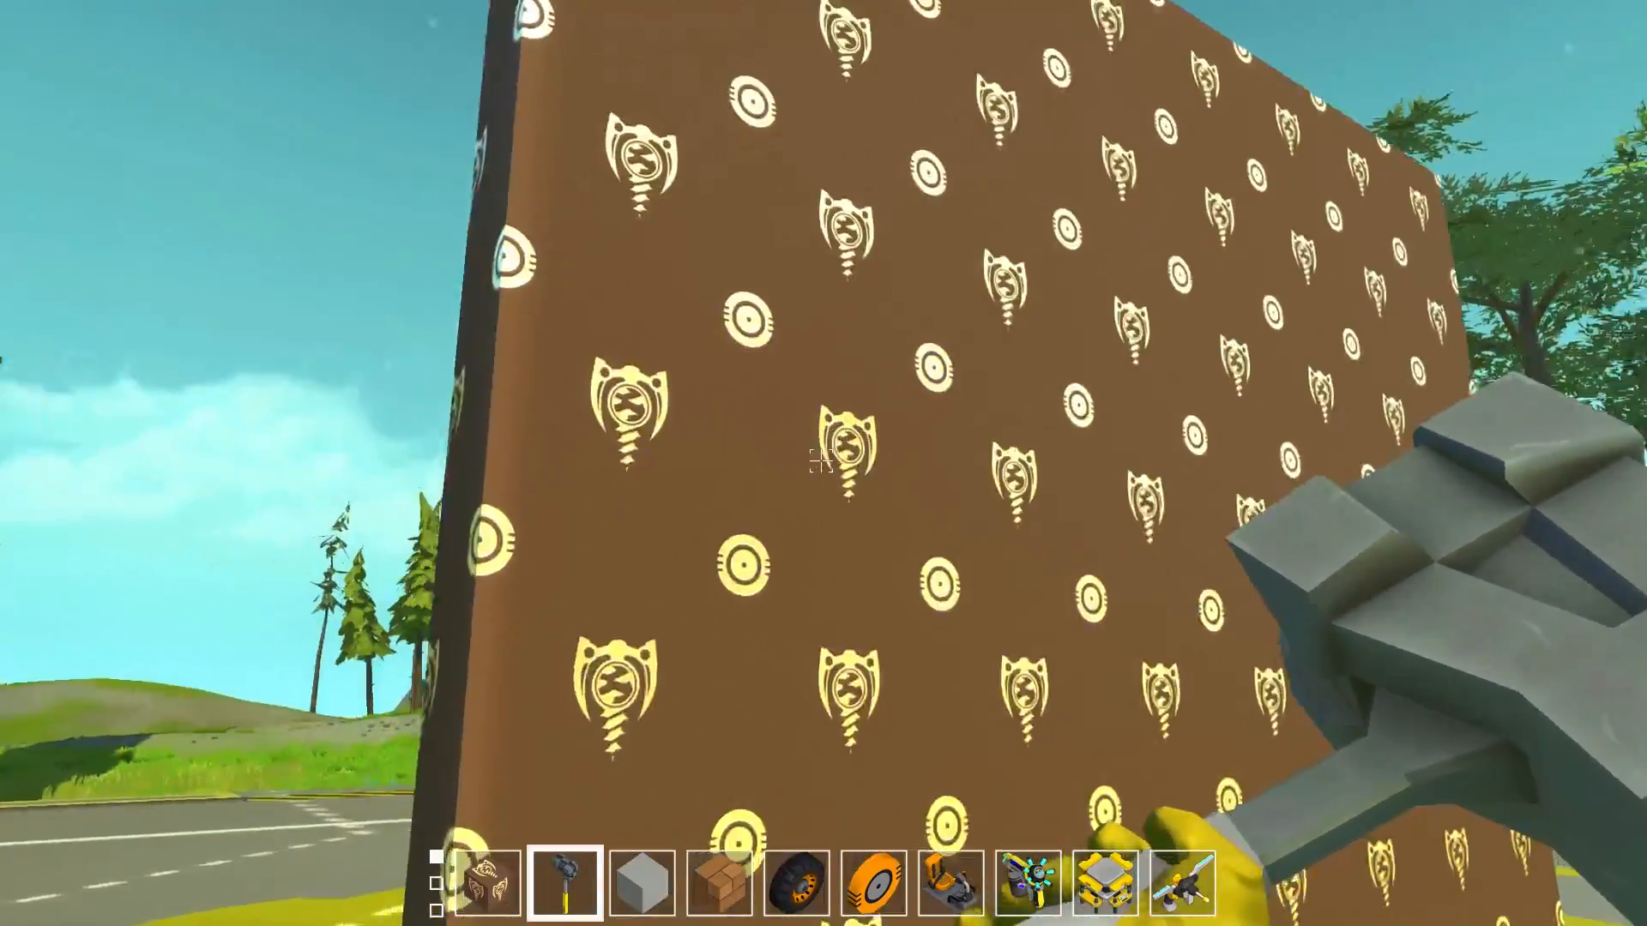
{"action": "key", "text": "a"}
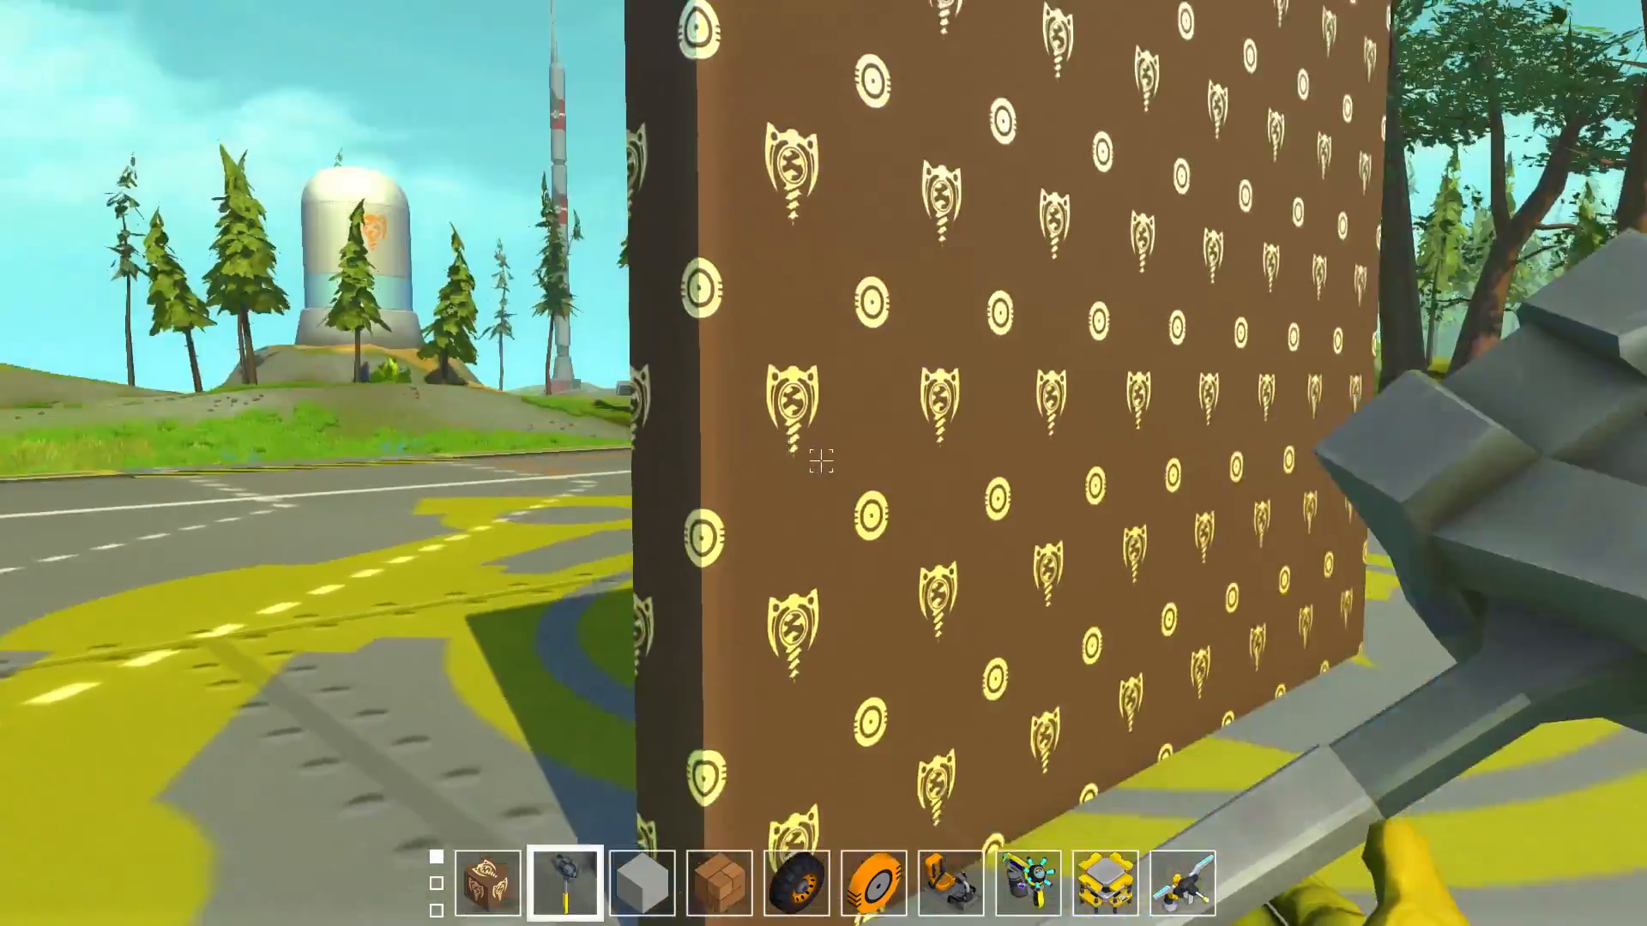
Walk around to the shaded face of the custom block wall and inspect its emblem and circle pattern up close
{"action": "key", "text": "a"}
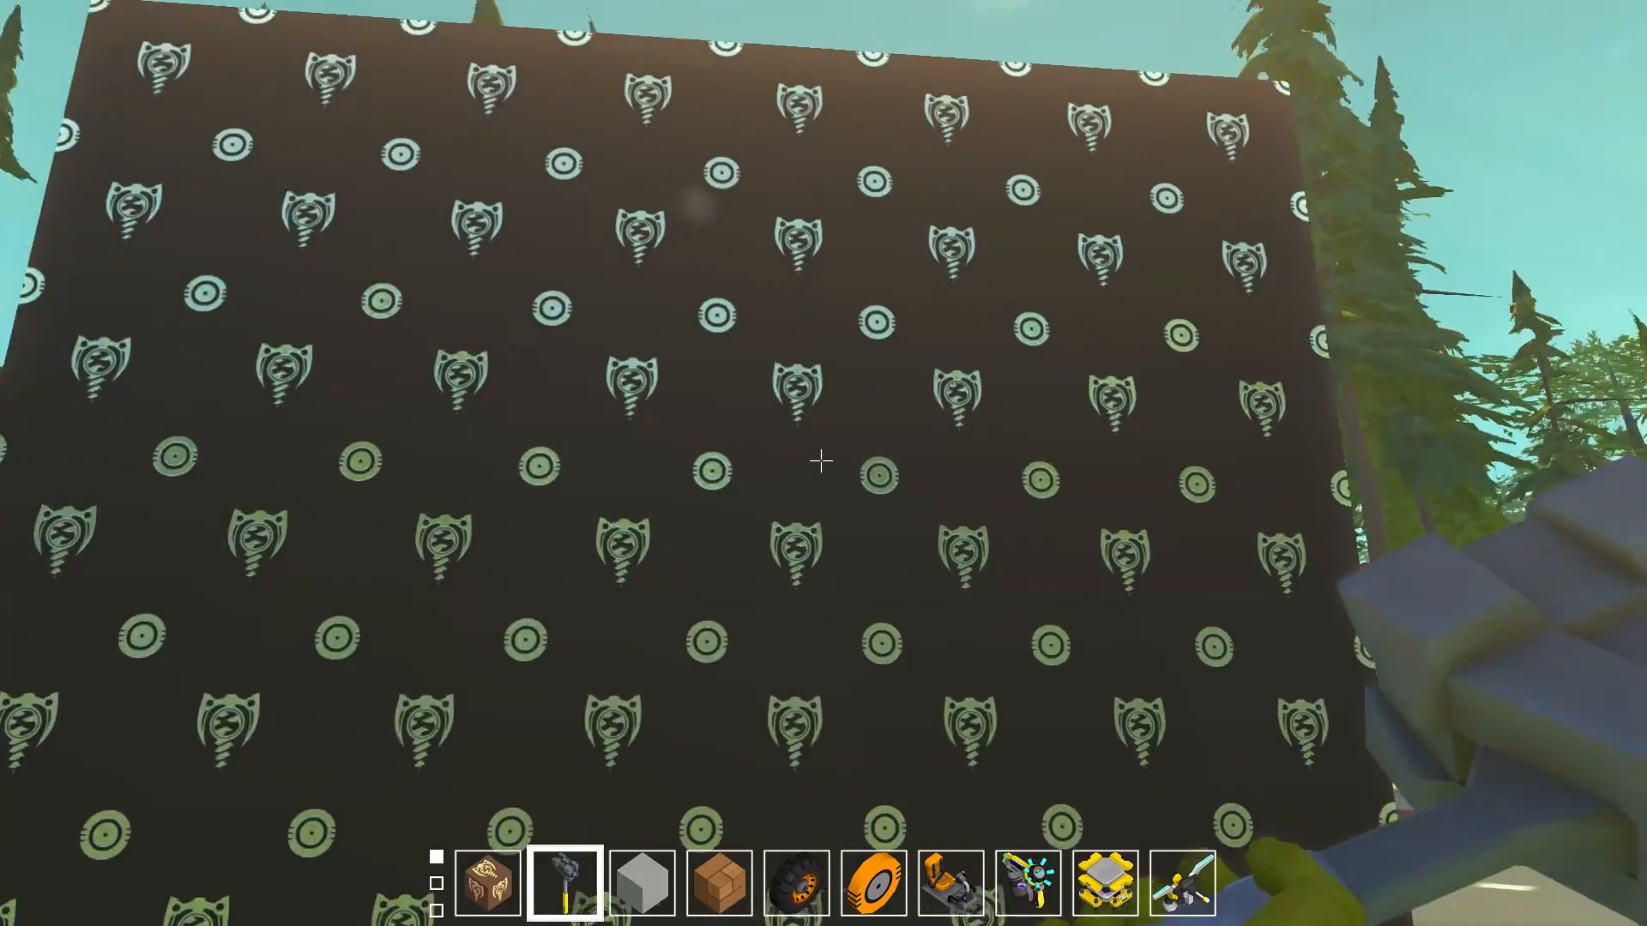
{"action": "key", "text": "s"}
{"action": "key", "text": "w"}
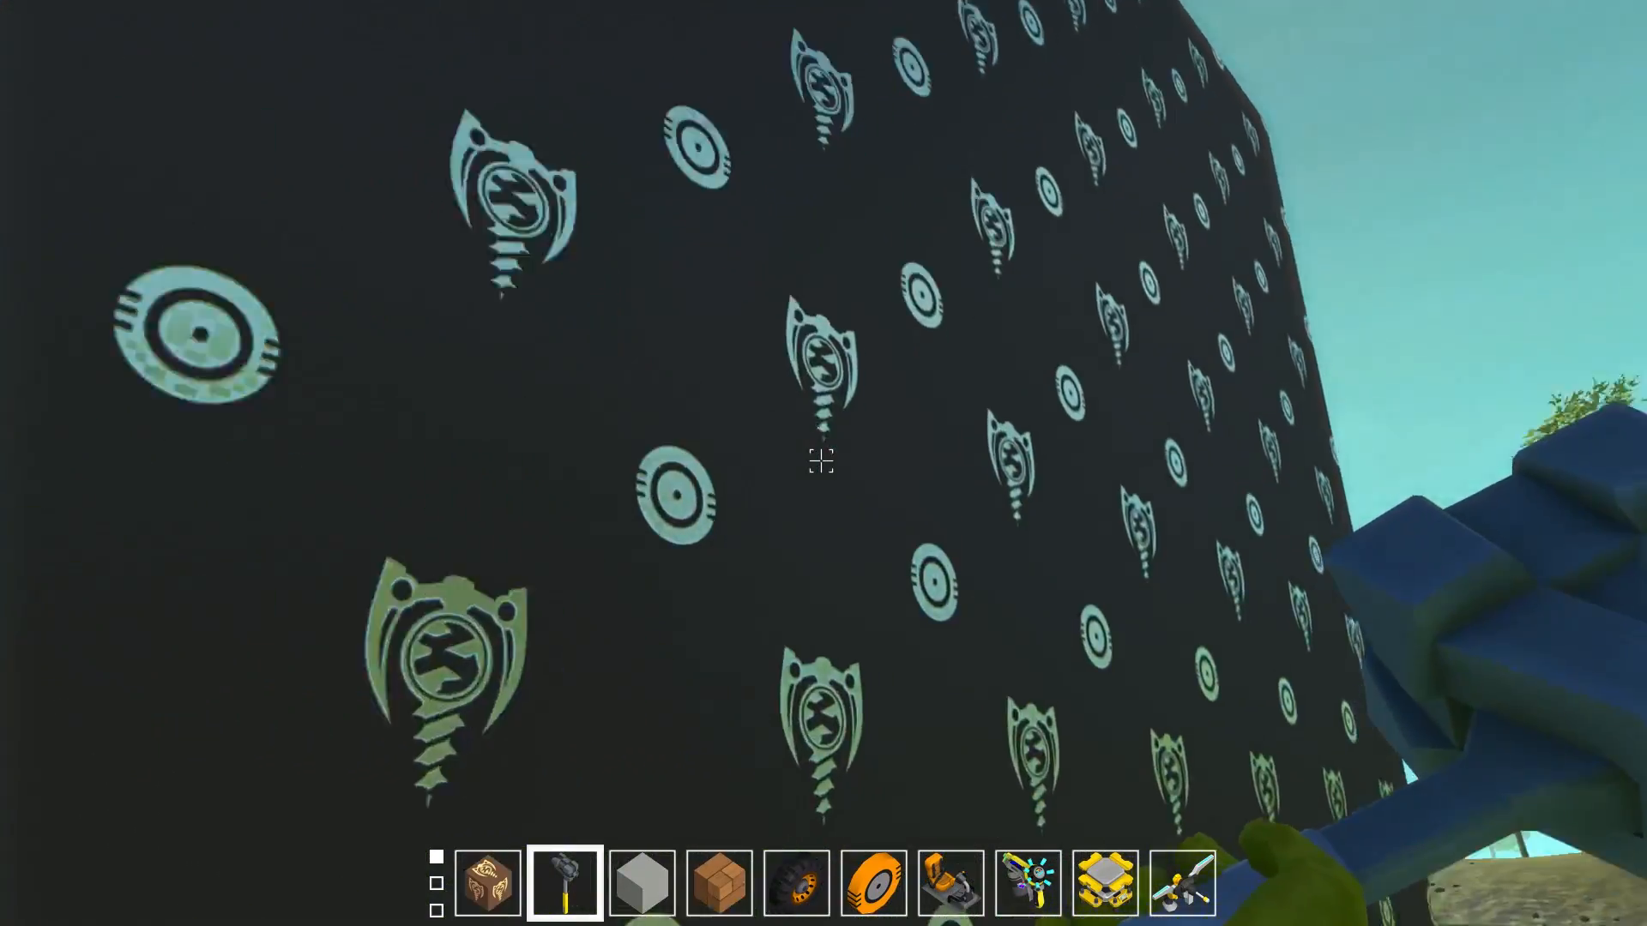
{"action": "key", "text": "d"}
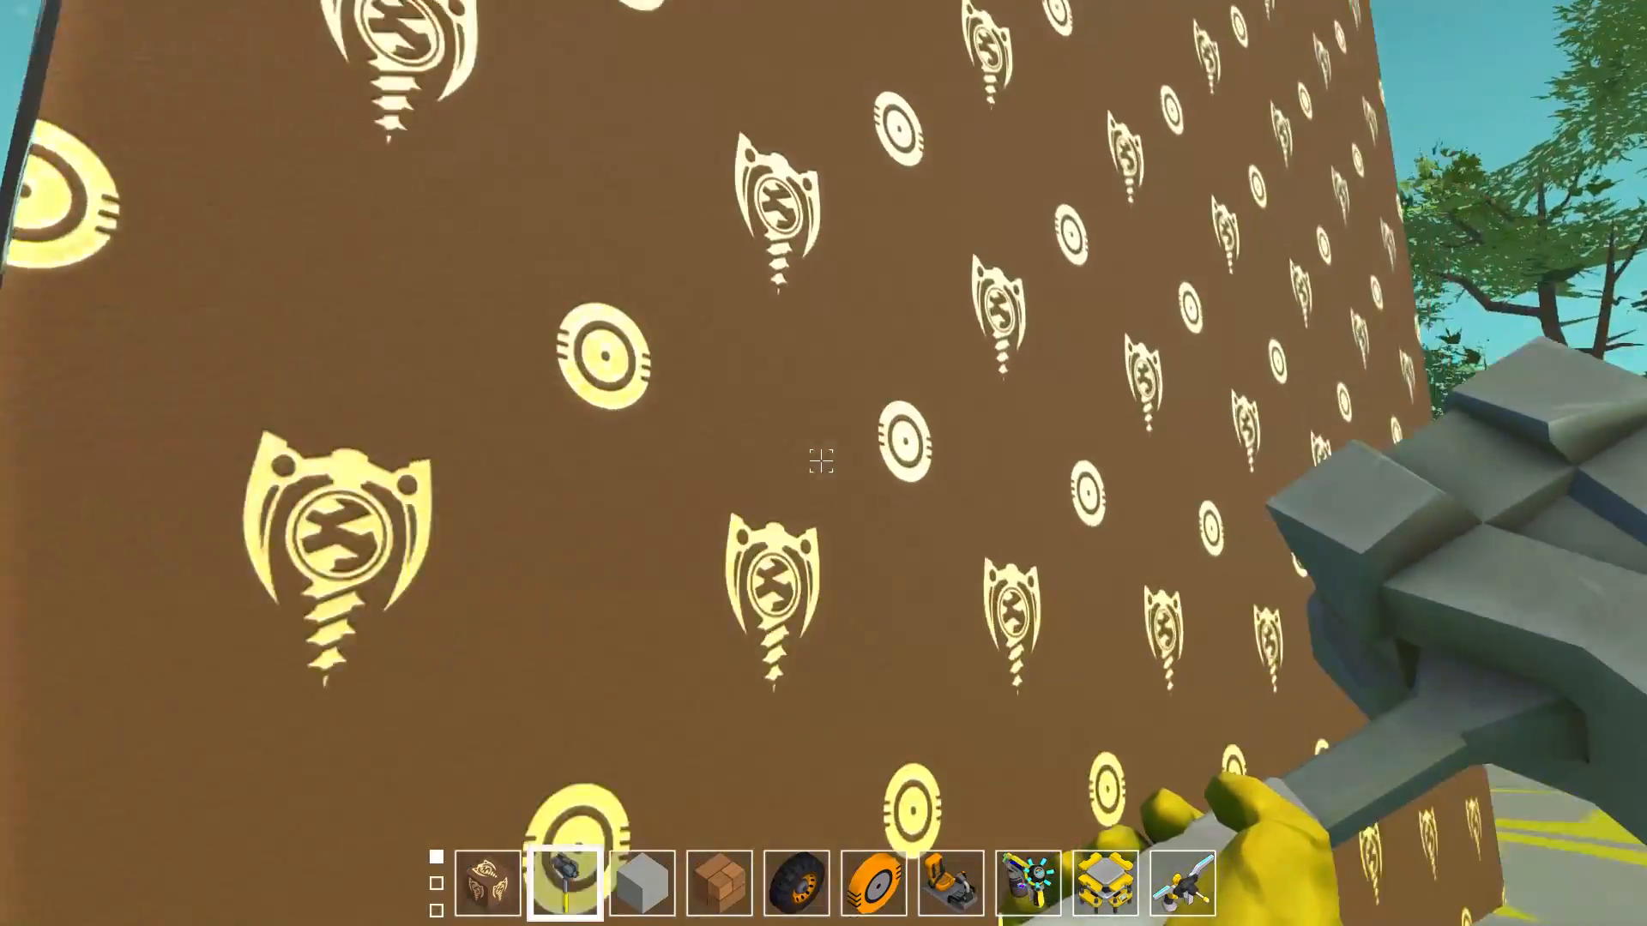
Examine the block texture on the wall's sunlit face, alternating between close-up and full-height views
{"action": "key", "text": "d"}
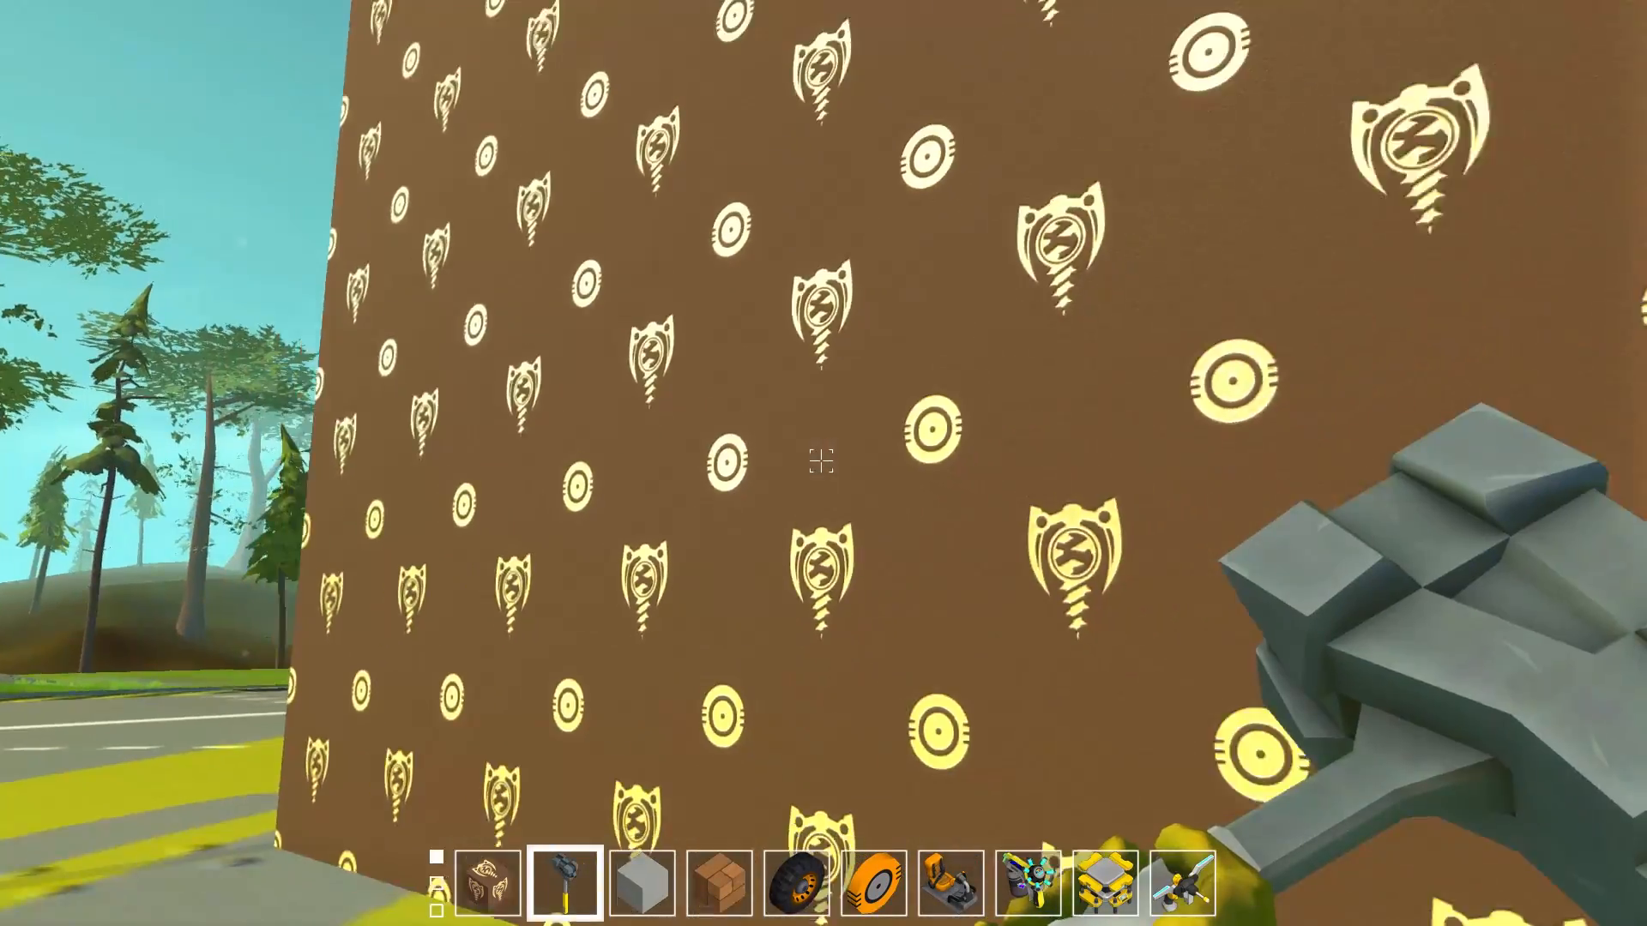
{"action": "key", "text": "s"}
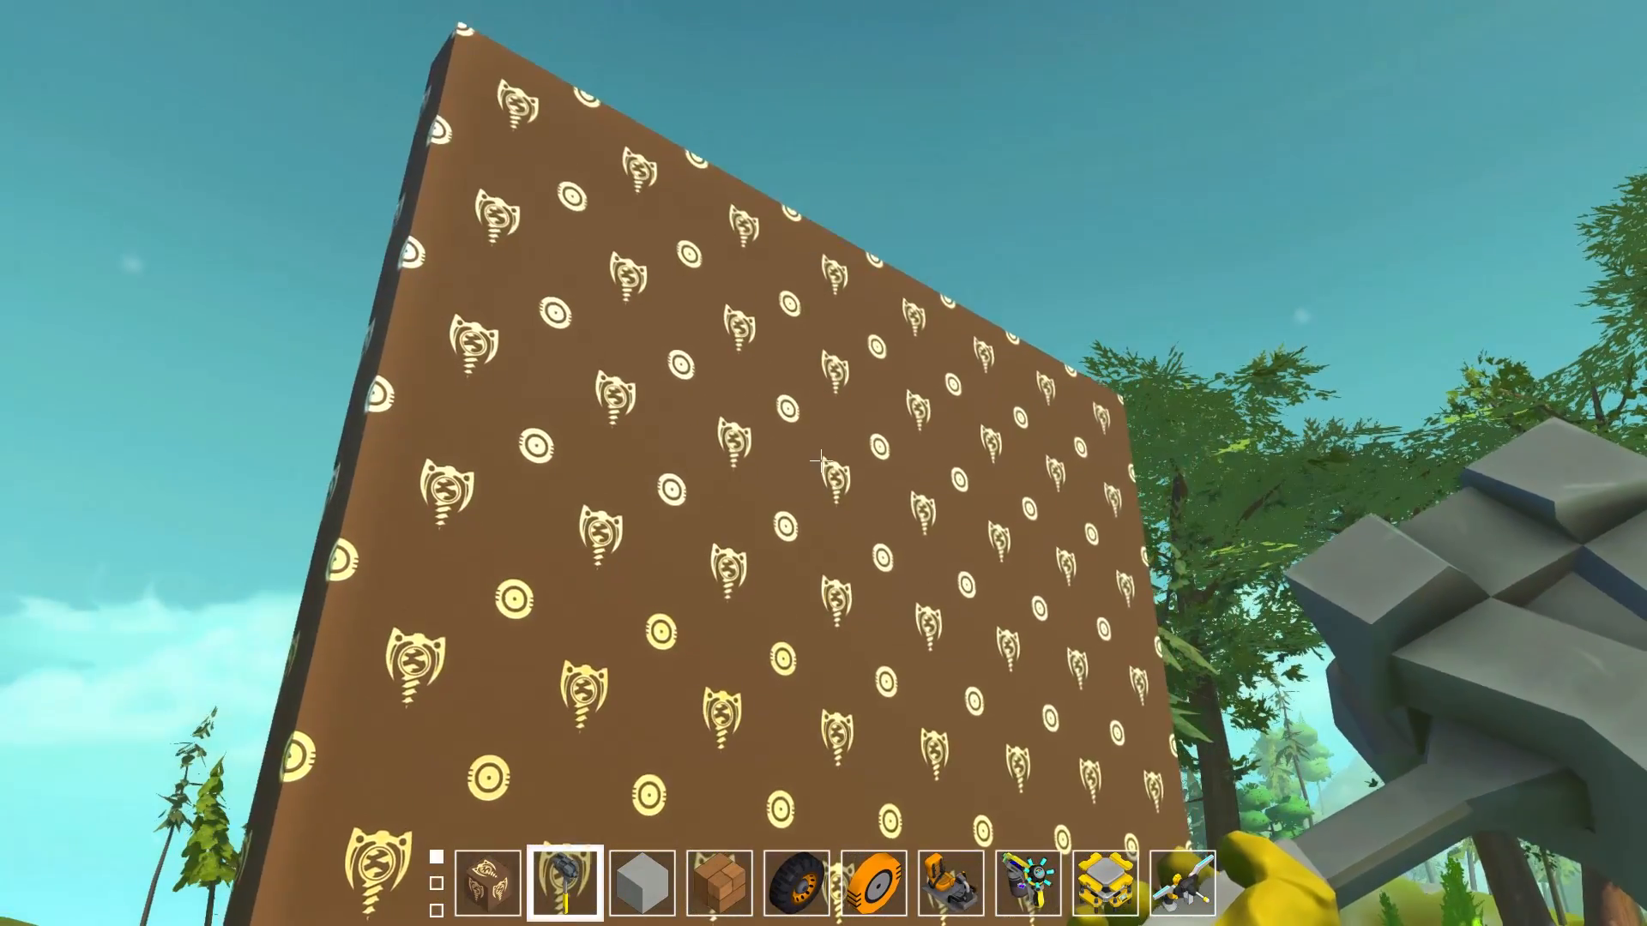
{"action": "key", "text": "w"}
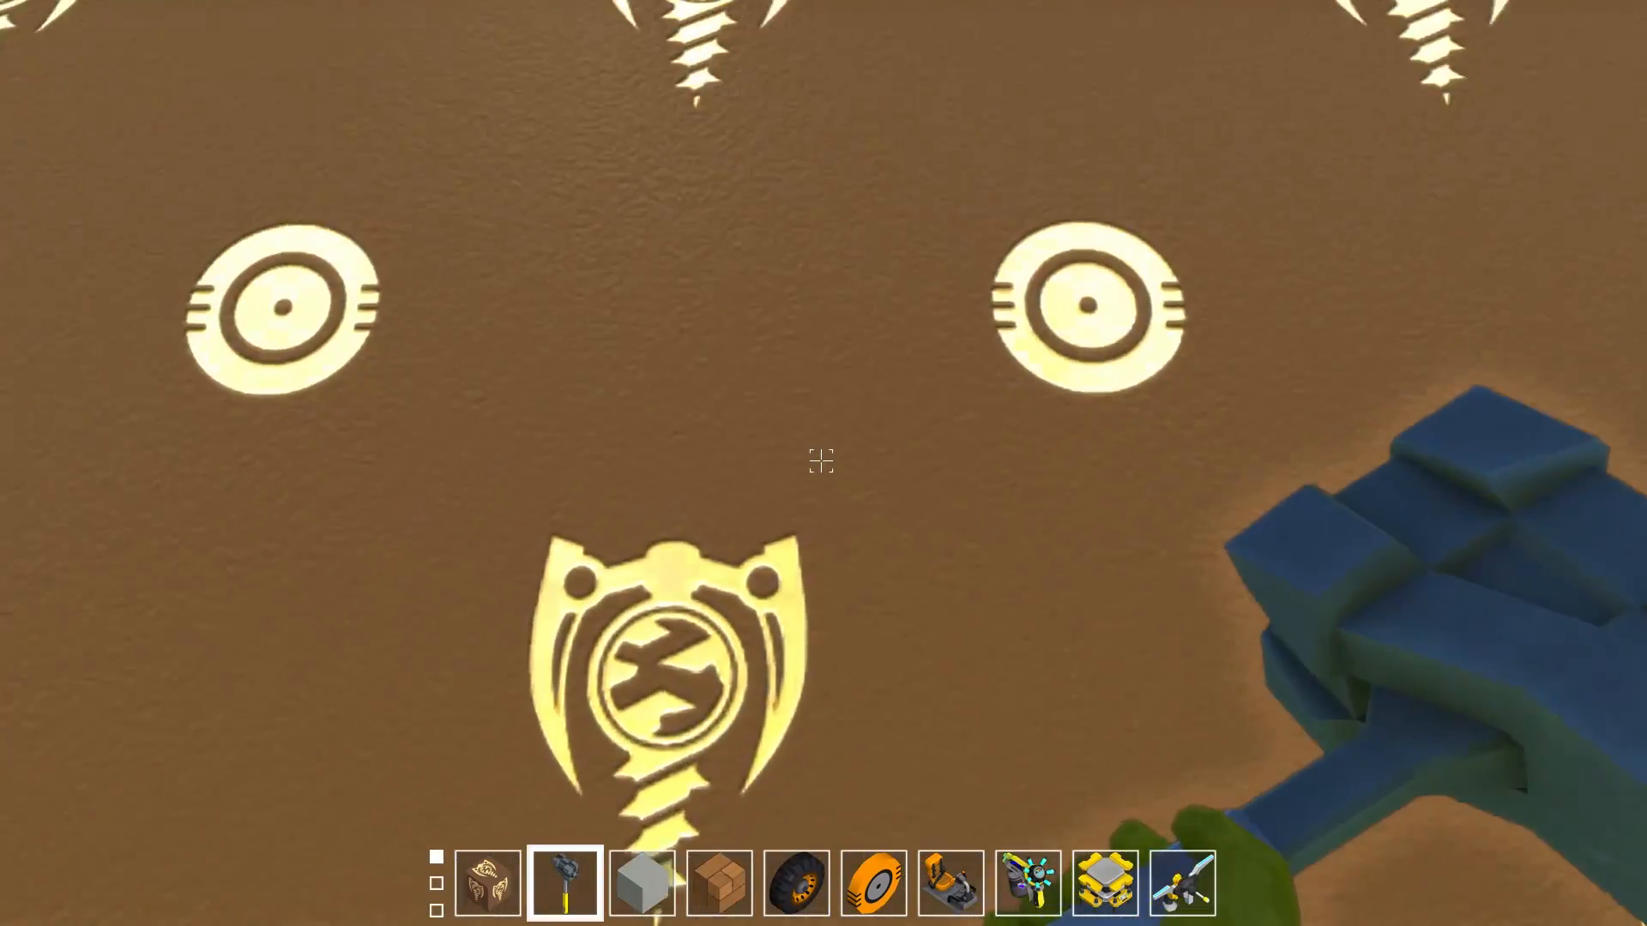
{"action": "key", "text": "s"}
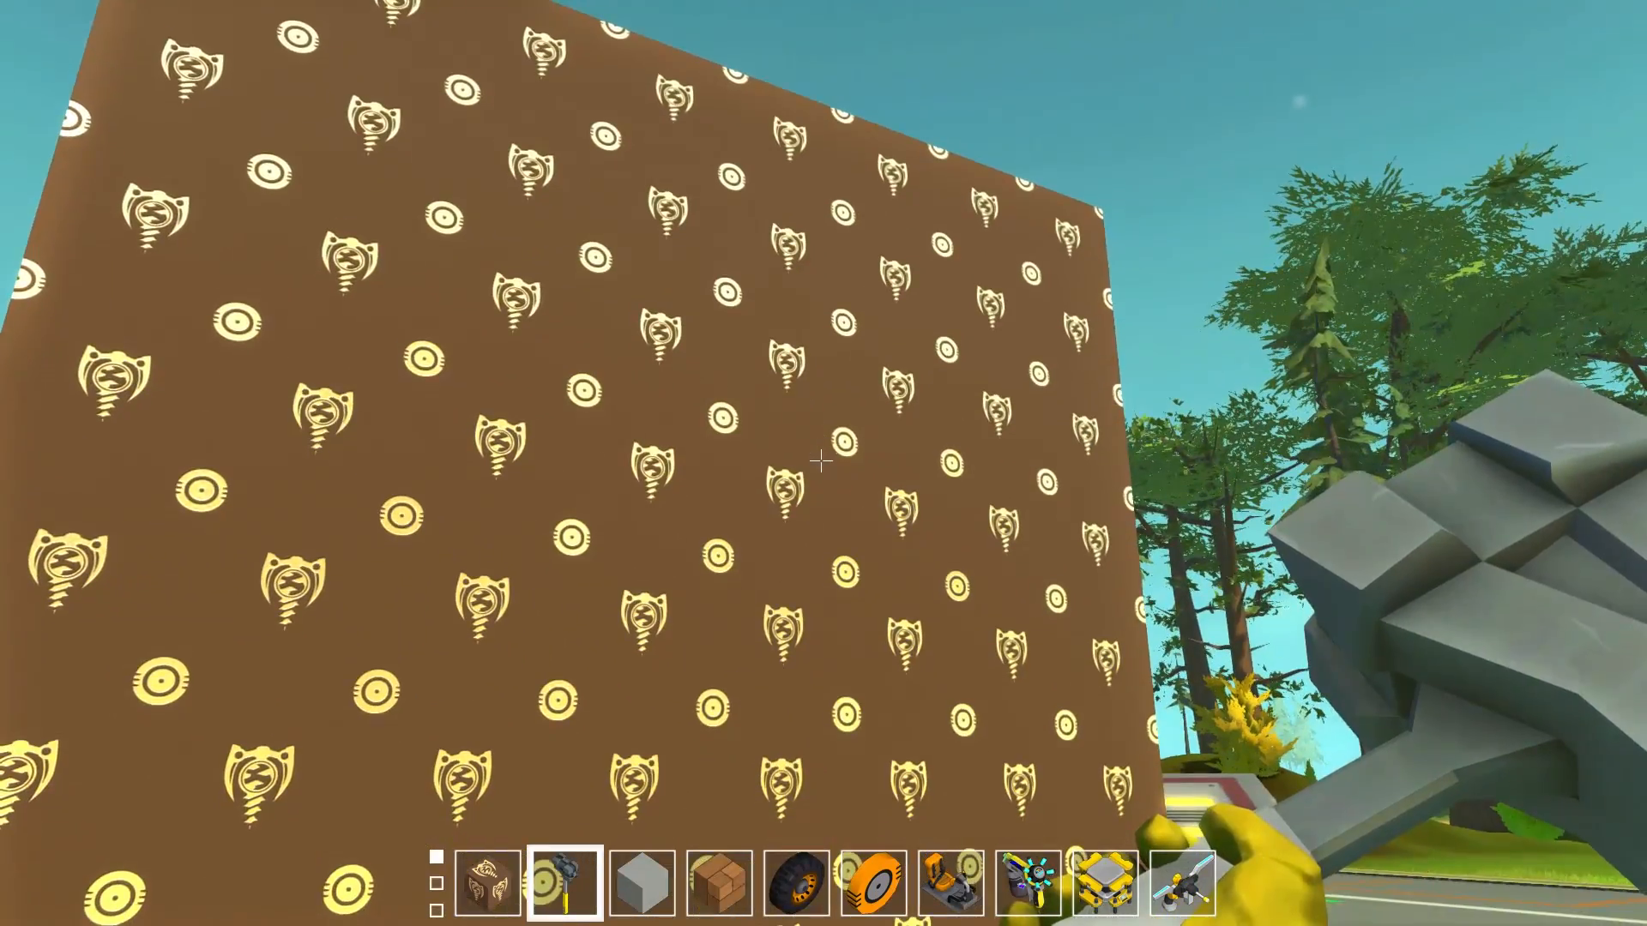
{"action": "key", "text": "w"}
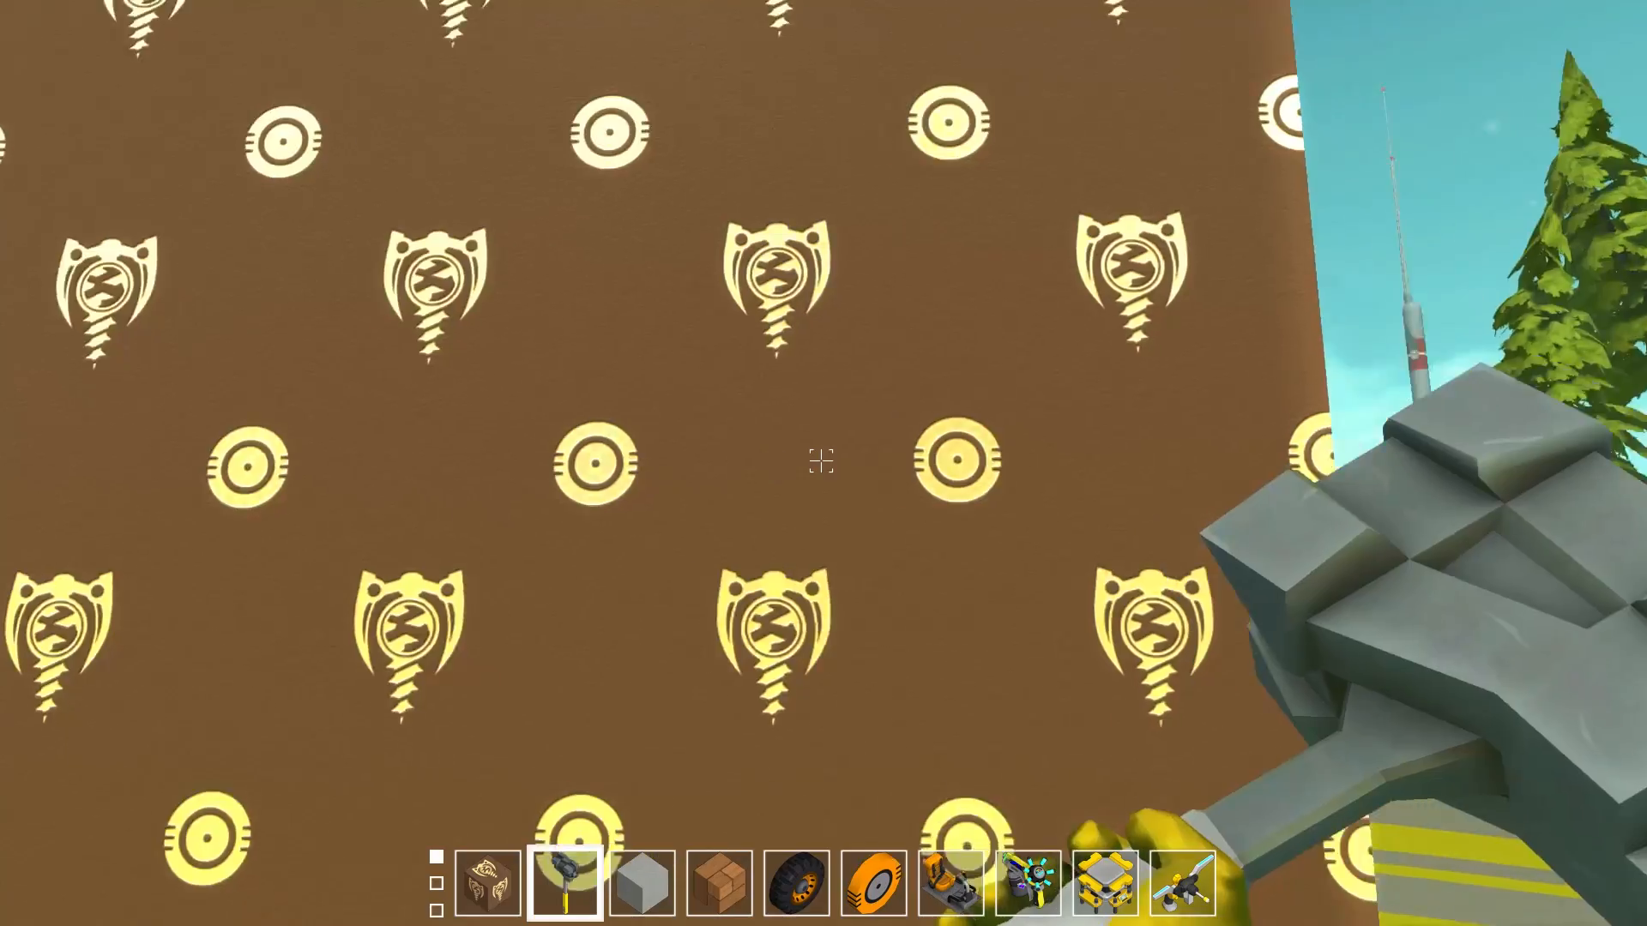
Circle the custom block wall at a distance and view its sunlit and shaded faces as a whole
{"action": "key", "text": "w"}
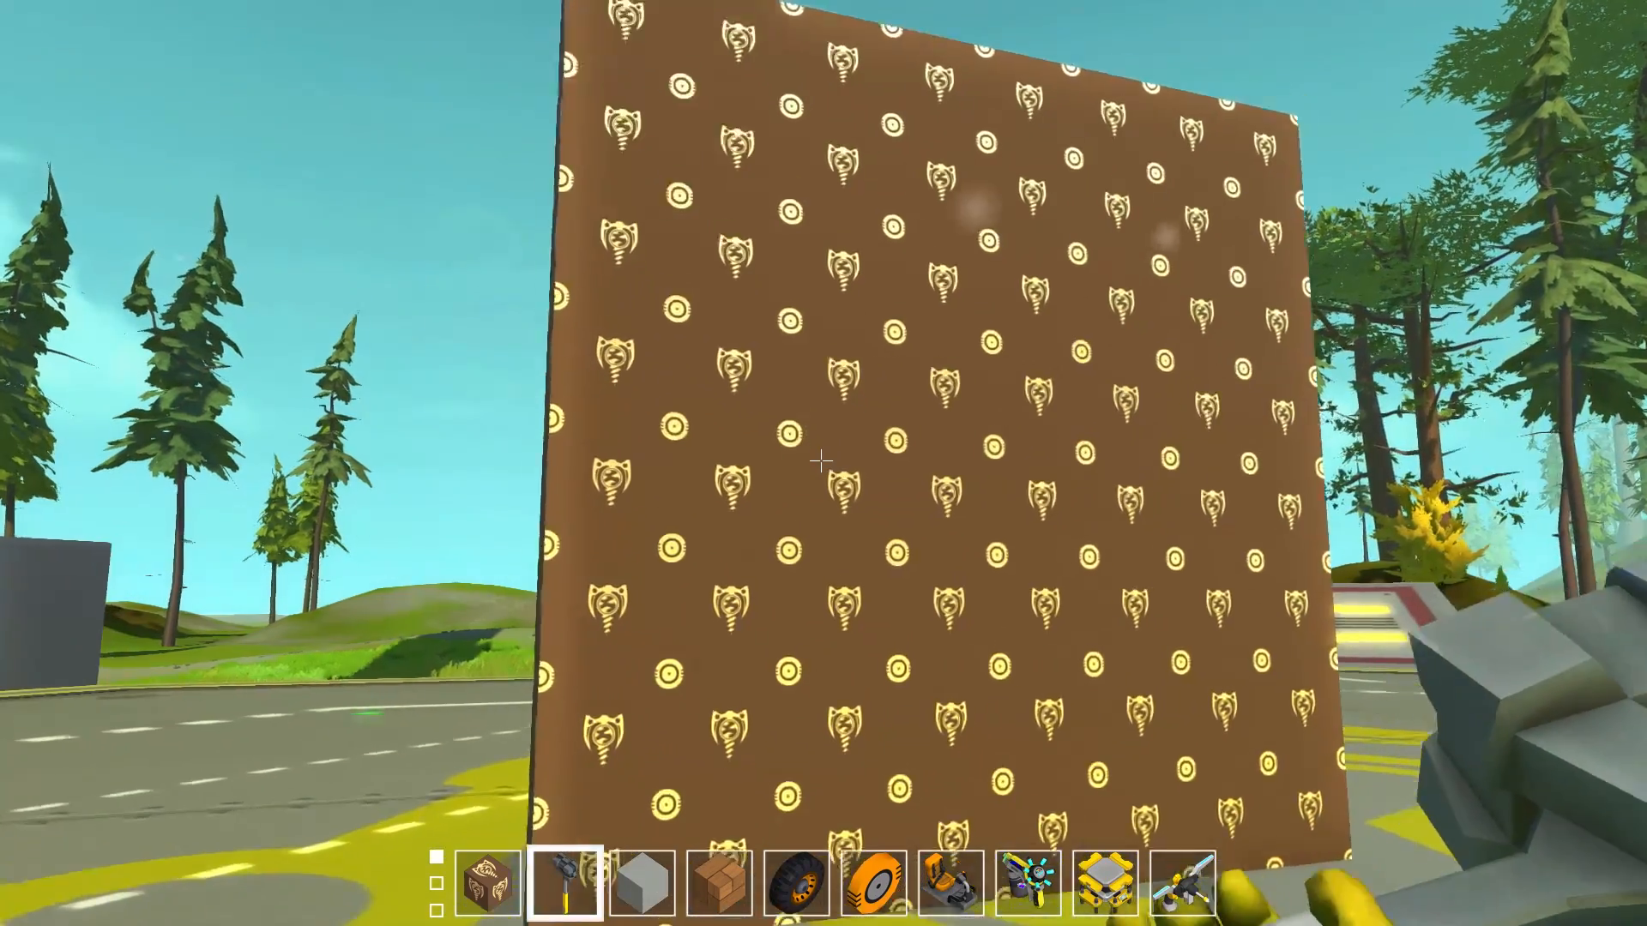
{"action": "key", "text": "w"}
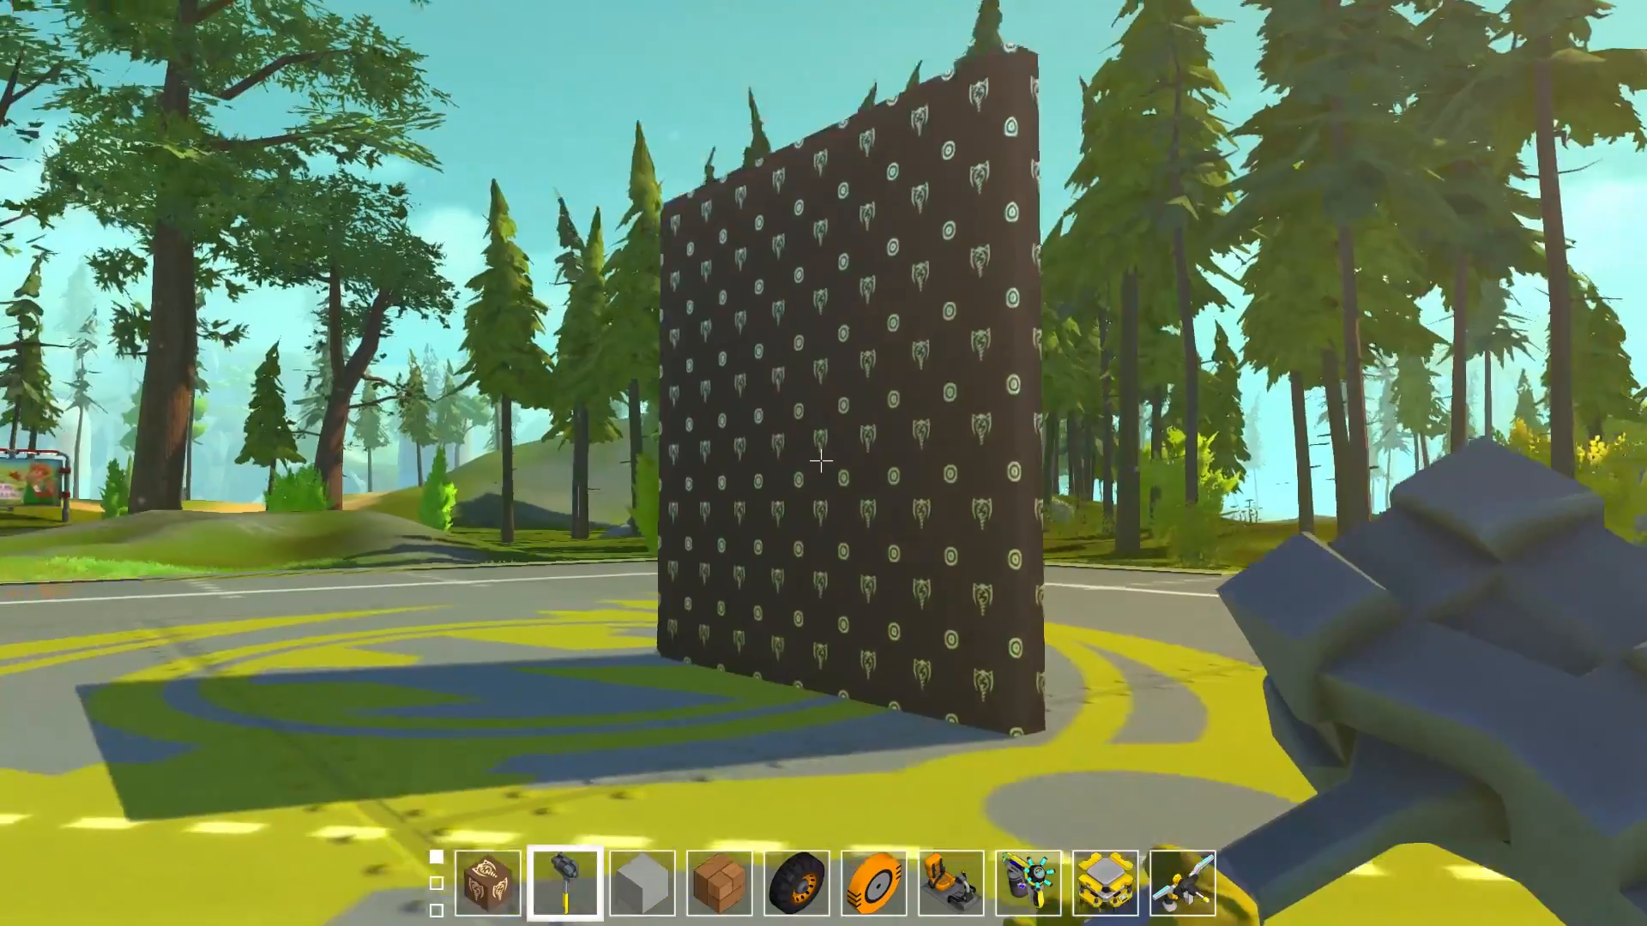
{"action": "key", "text": "w"}
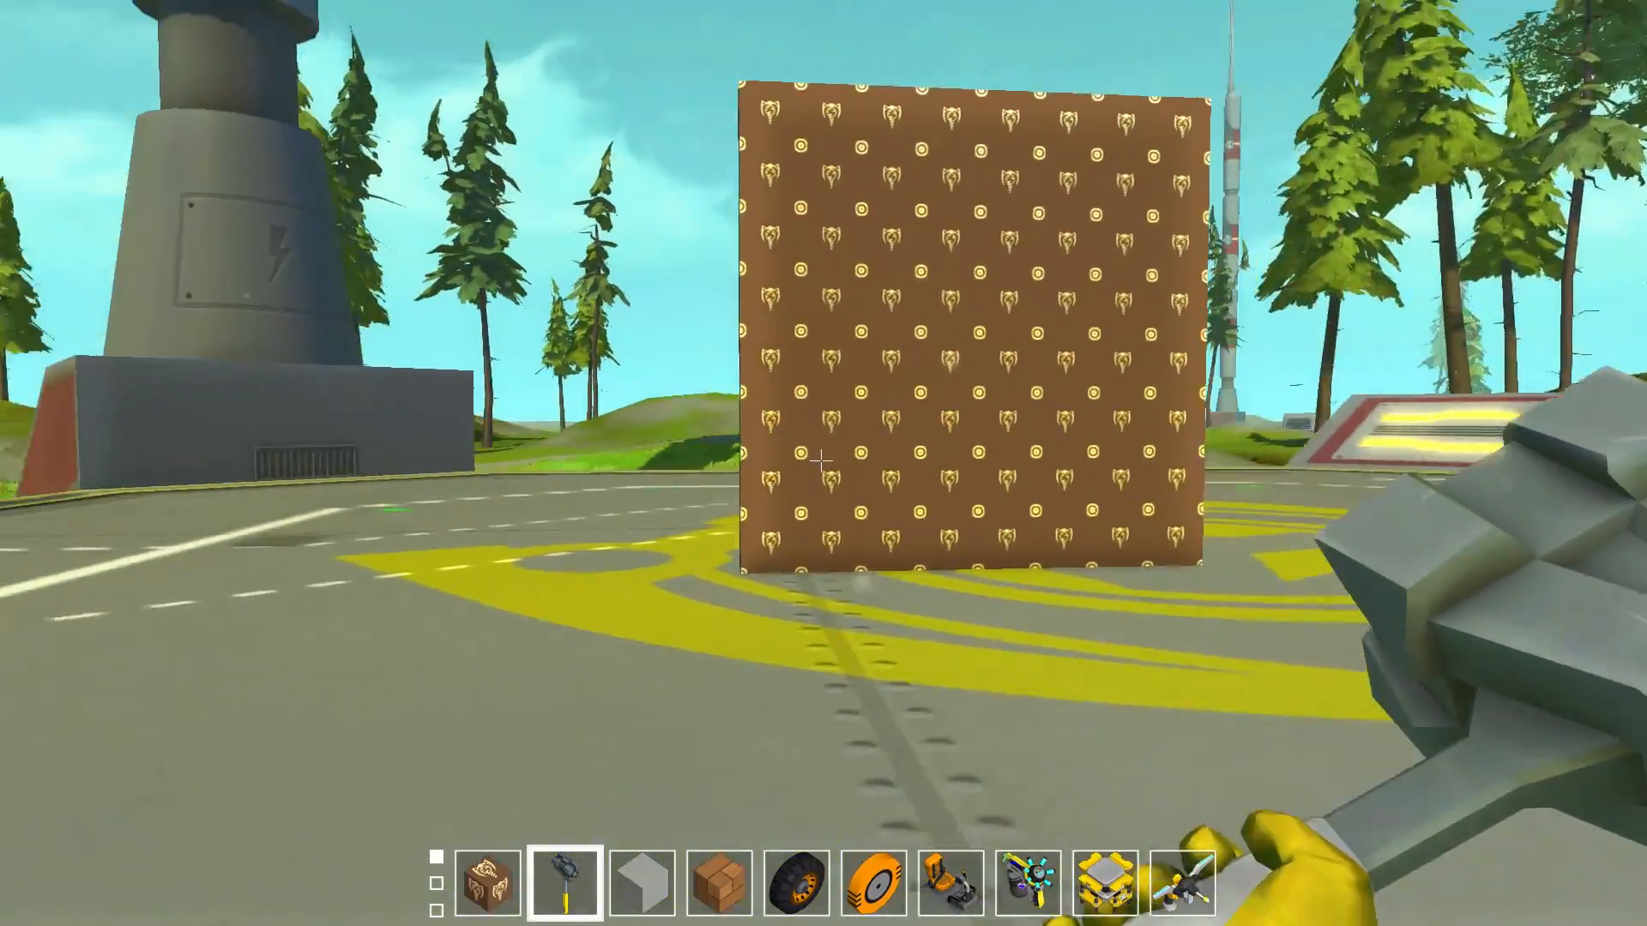
{"action": "key", "text": "w"}
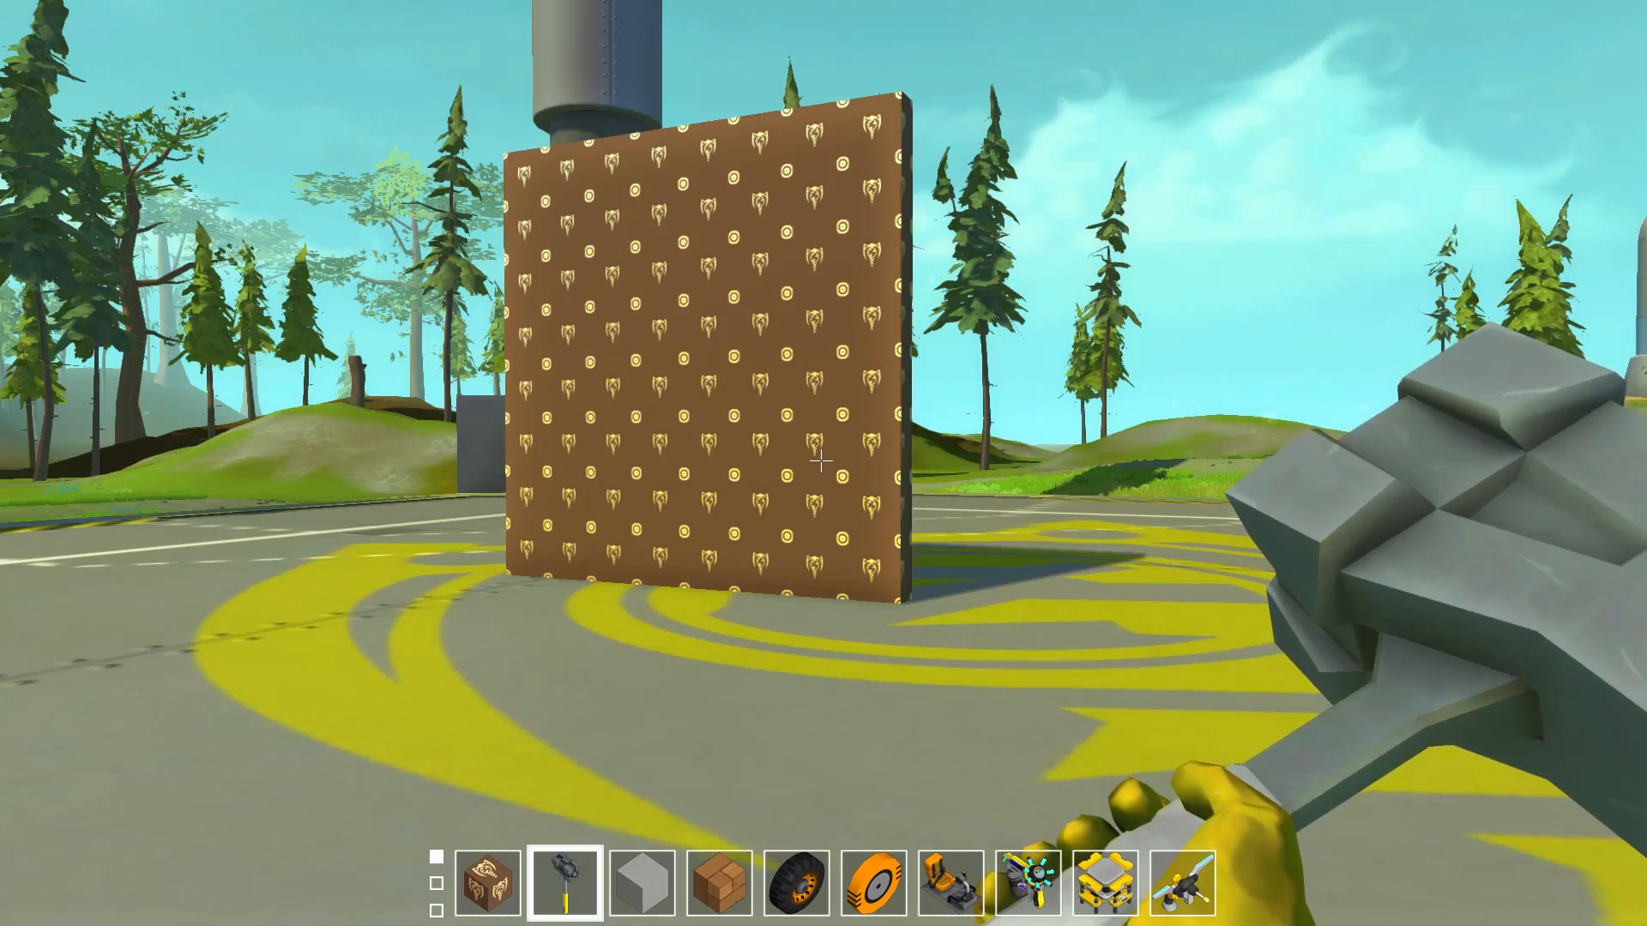
Return to the sunlit face, check its surface relief from near and far at oblique angles, and swing the sledgehammer at it
{"action": "key", "text": "w"}
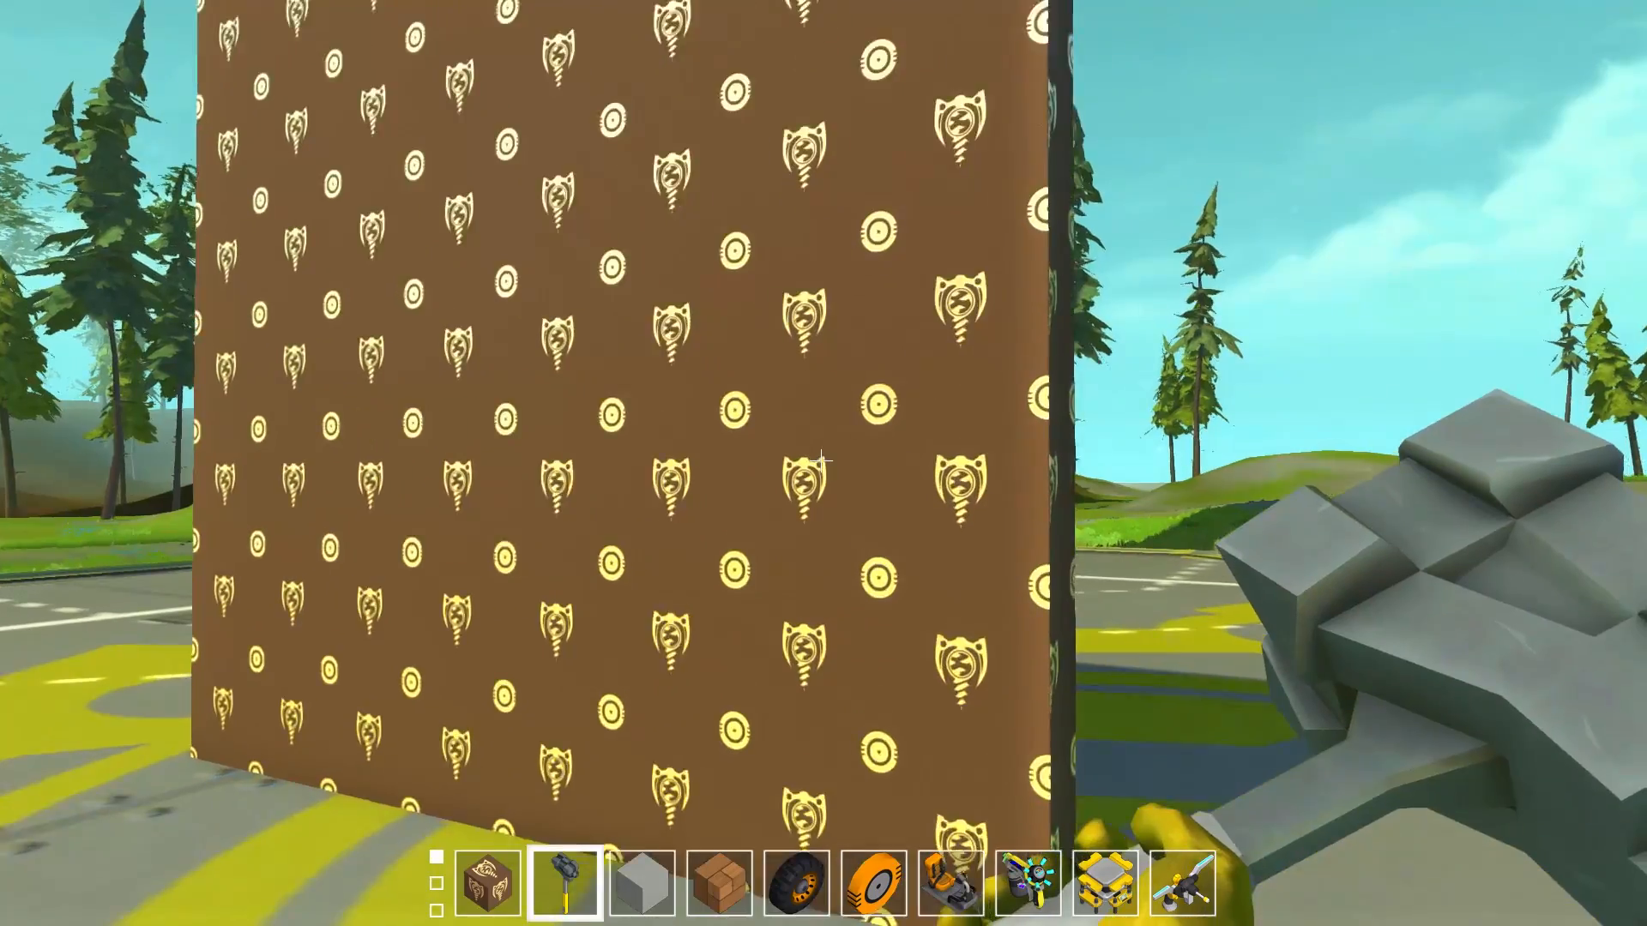
{"action": "key", "text": "s"}
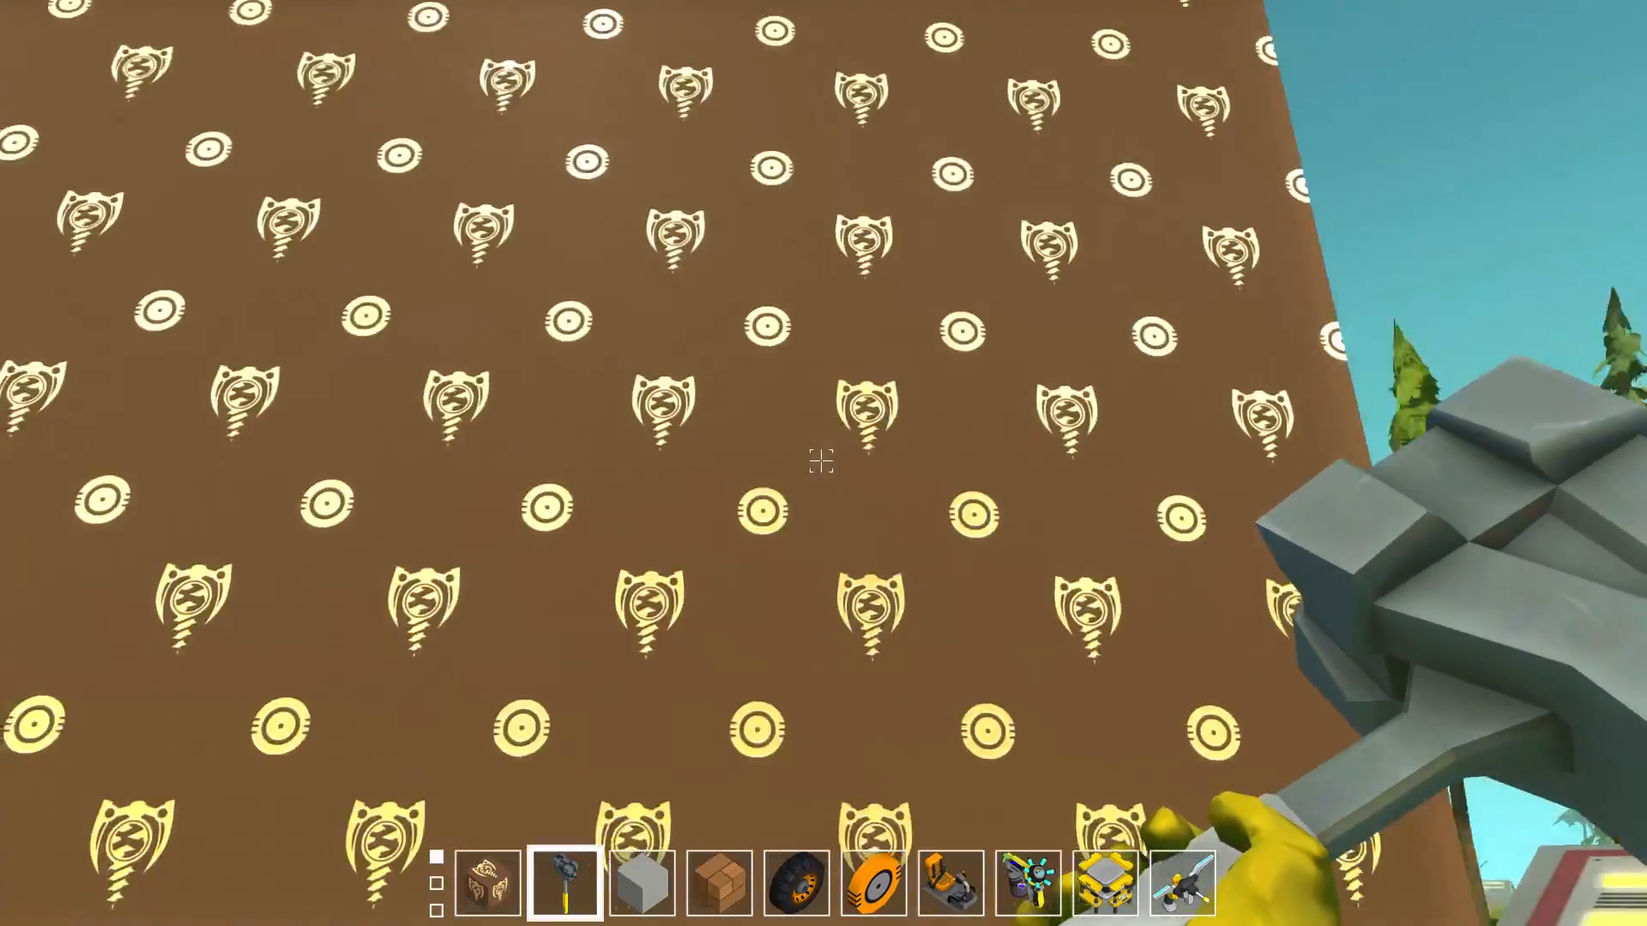
{"action": "key", "text": "s"}
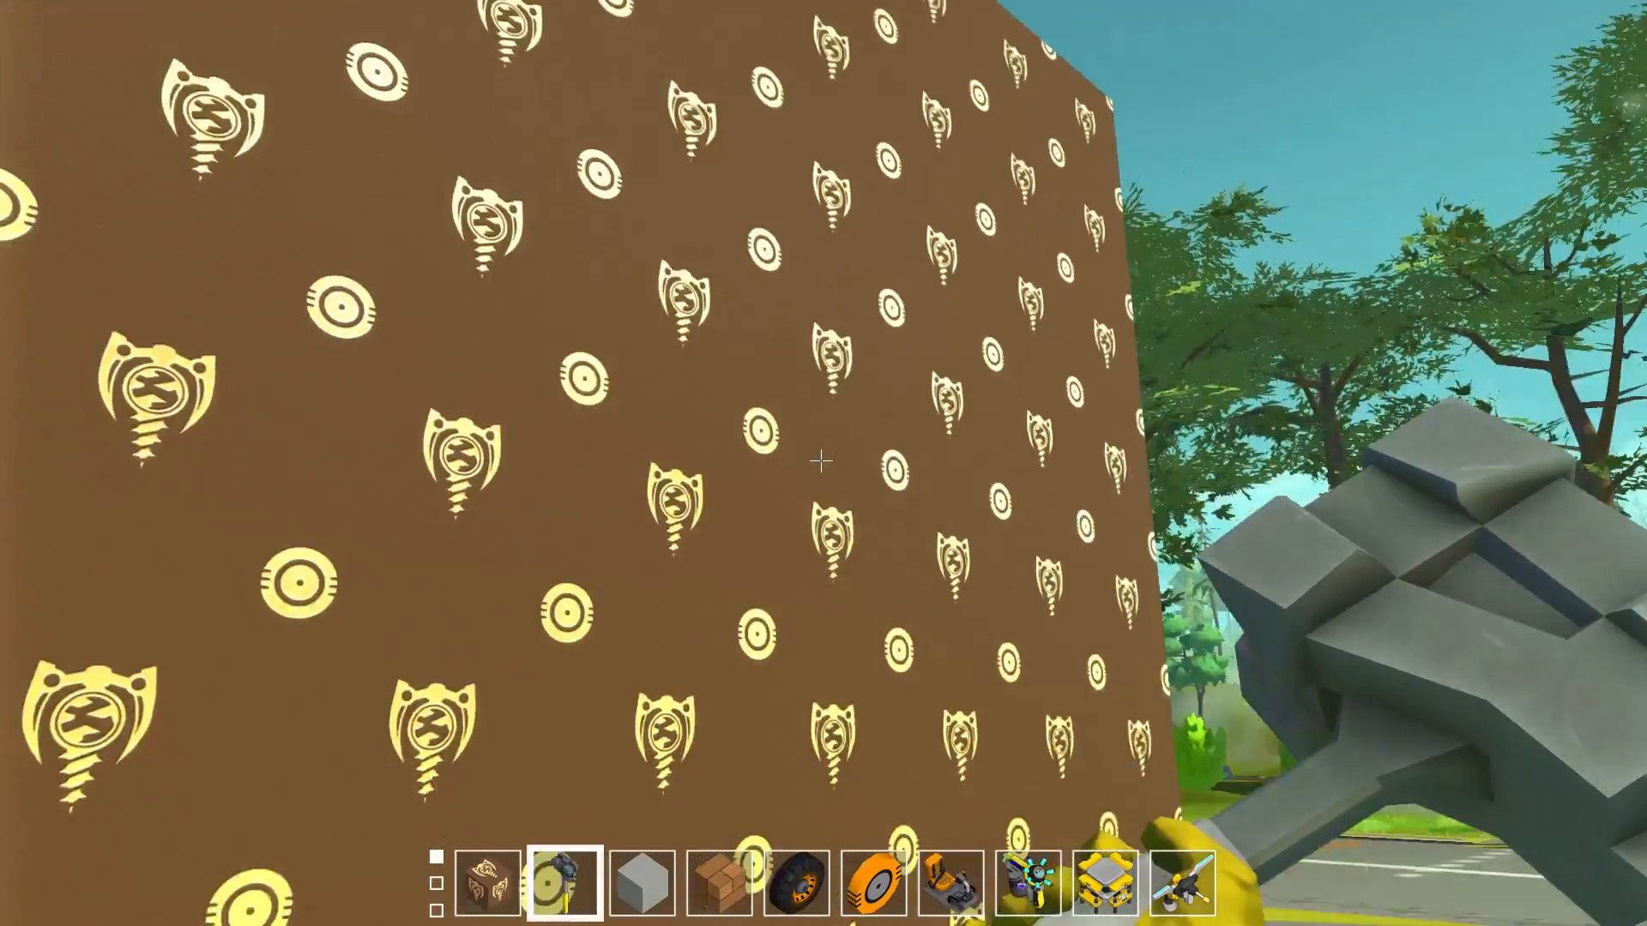
{"action": "key", "text": "w"}
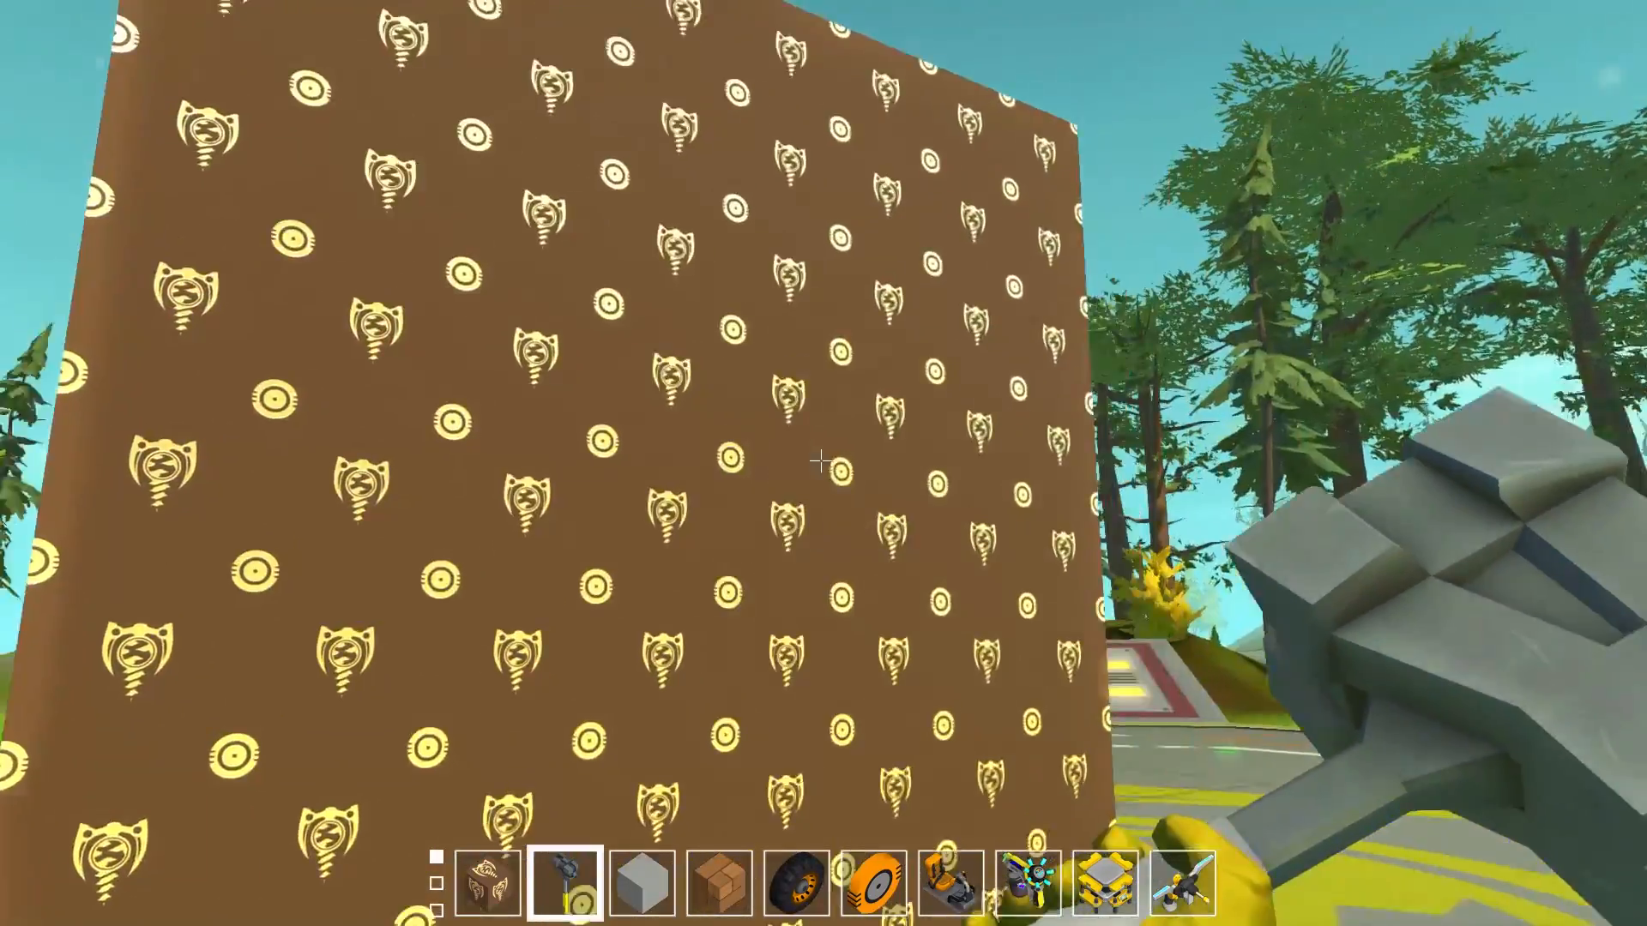
{"action": "key", "text": "s"}
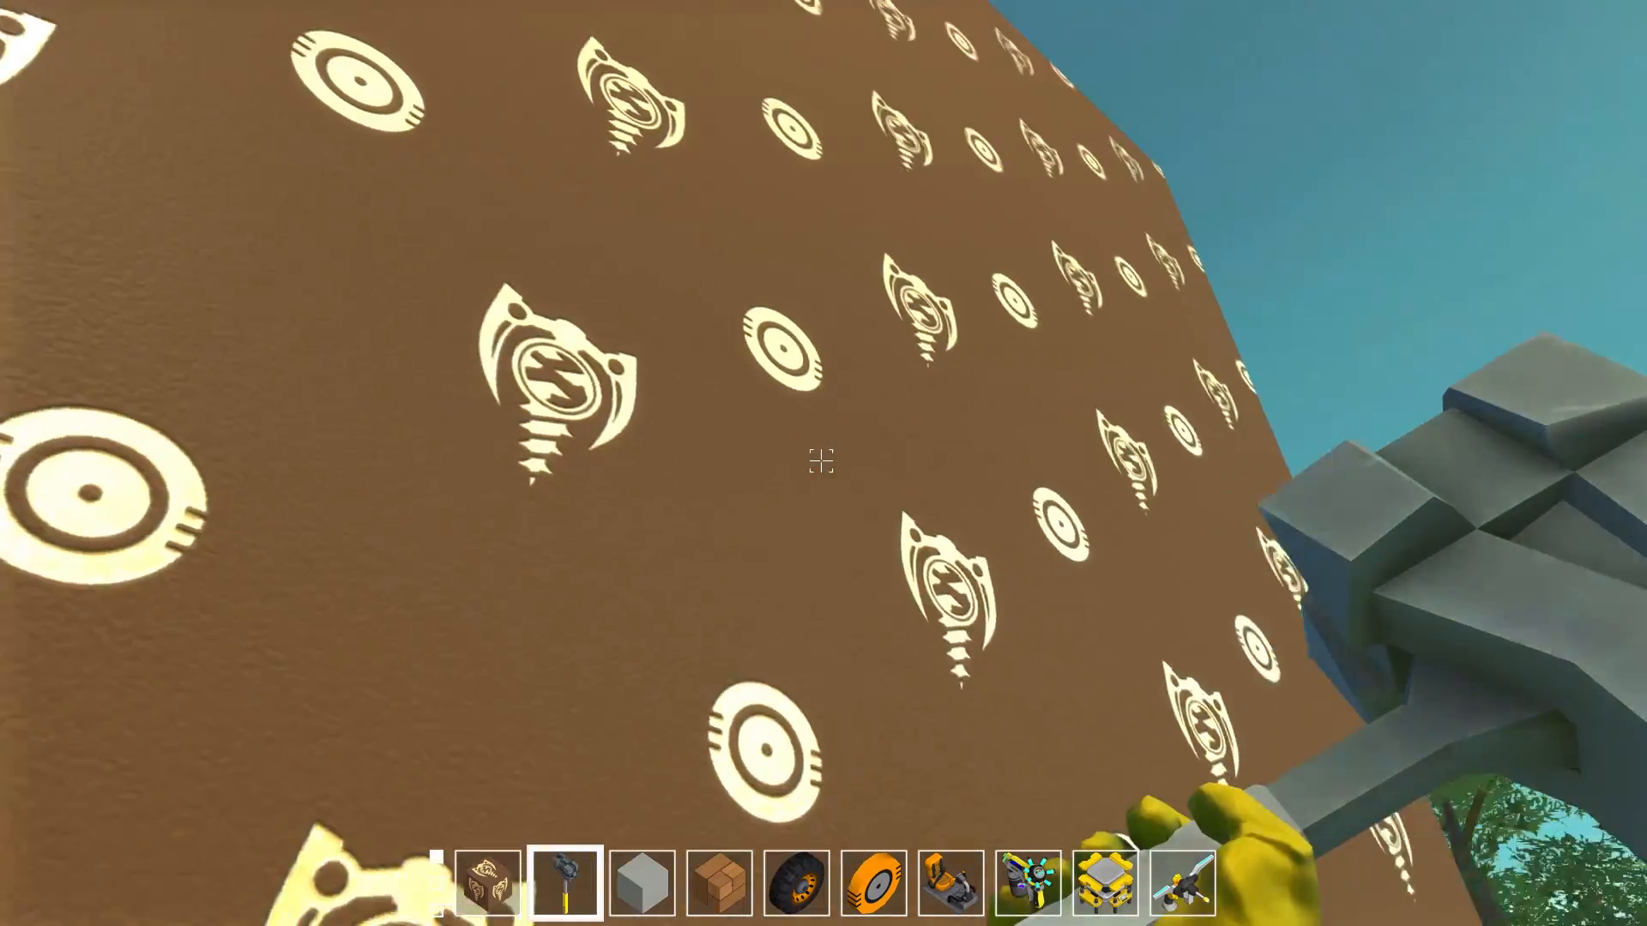
{"action": "key", "text": "w"}
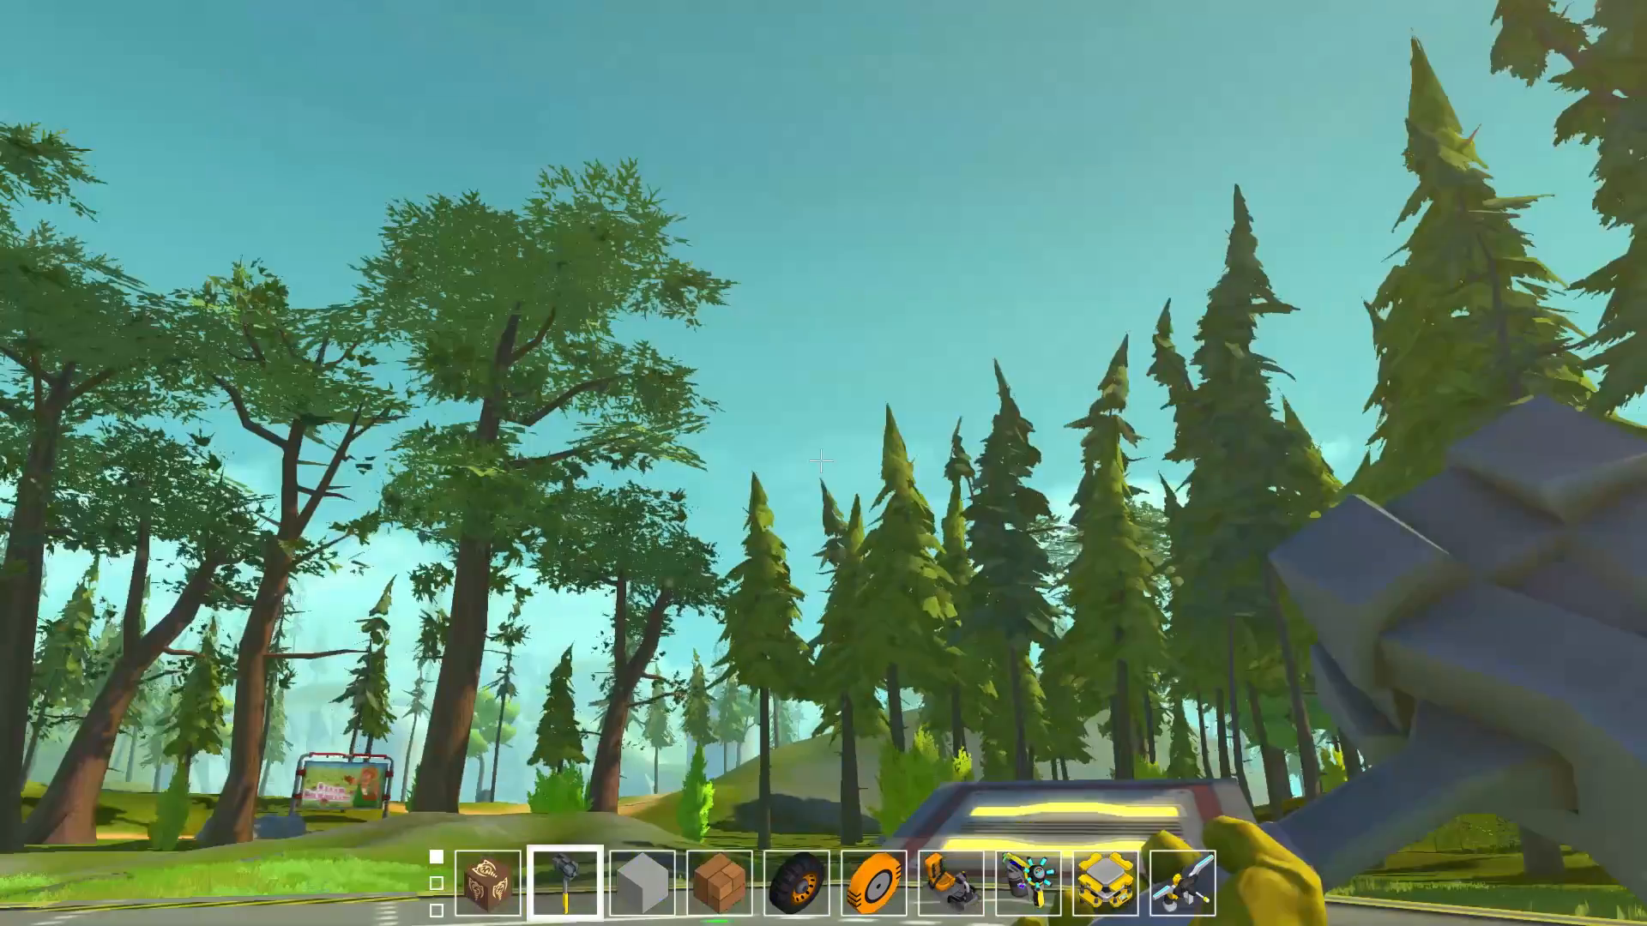
{"action": "key", "text": "s"}
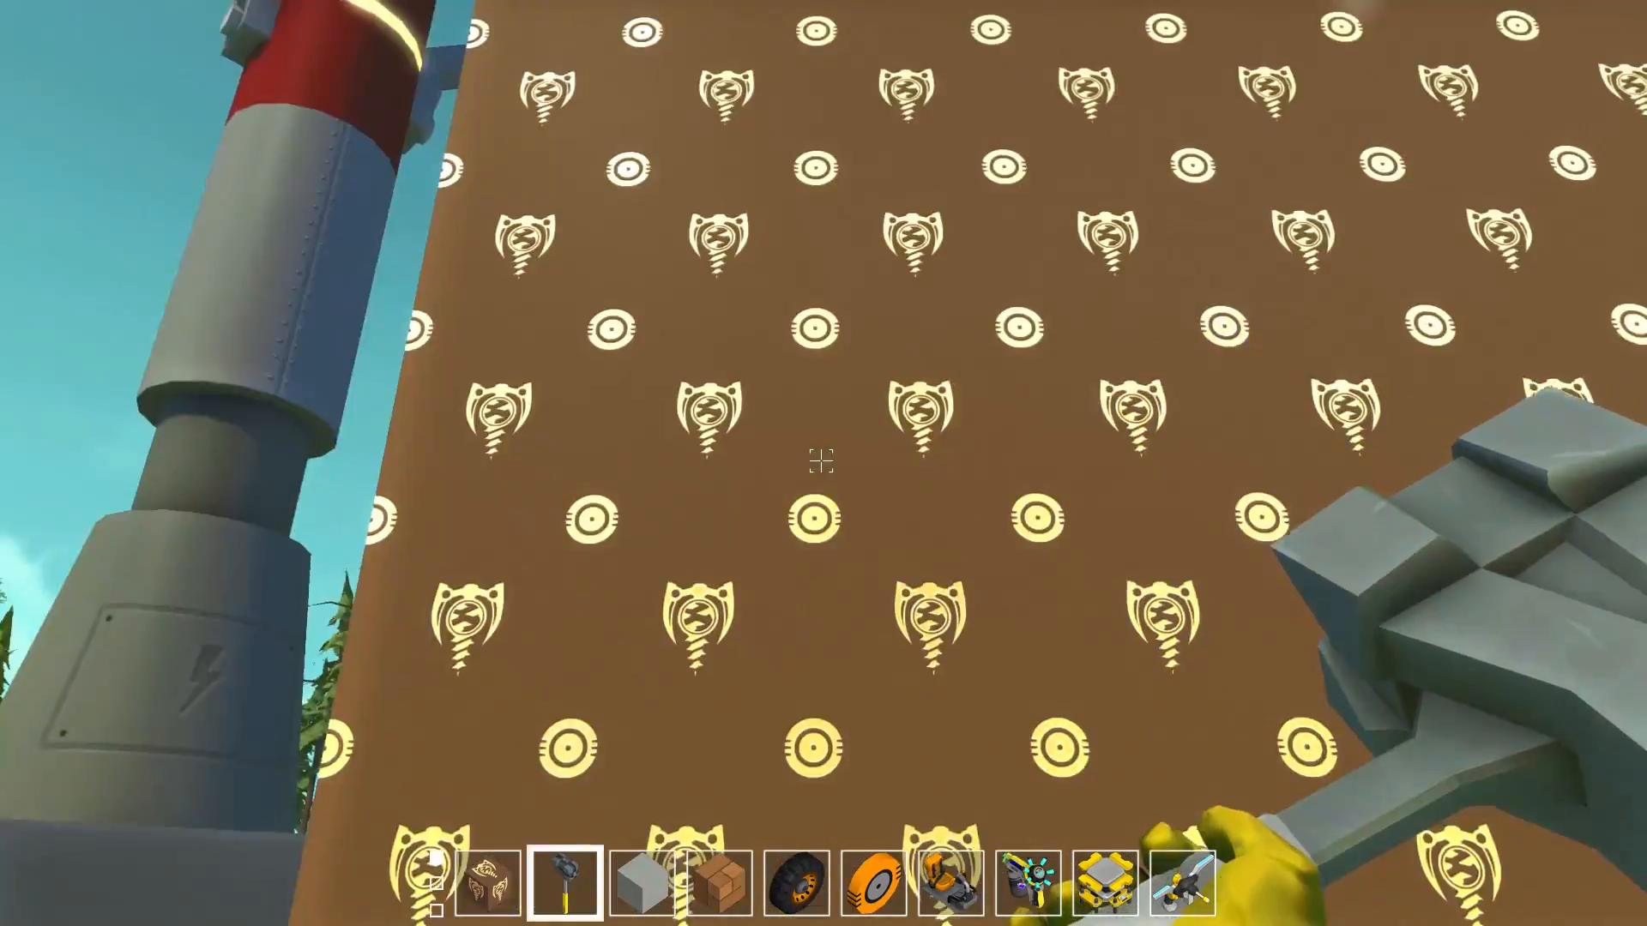
{"action": "key", "text": "w"}
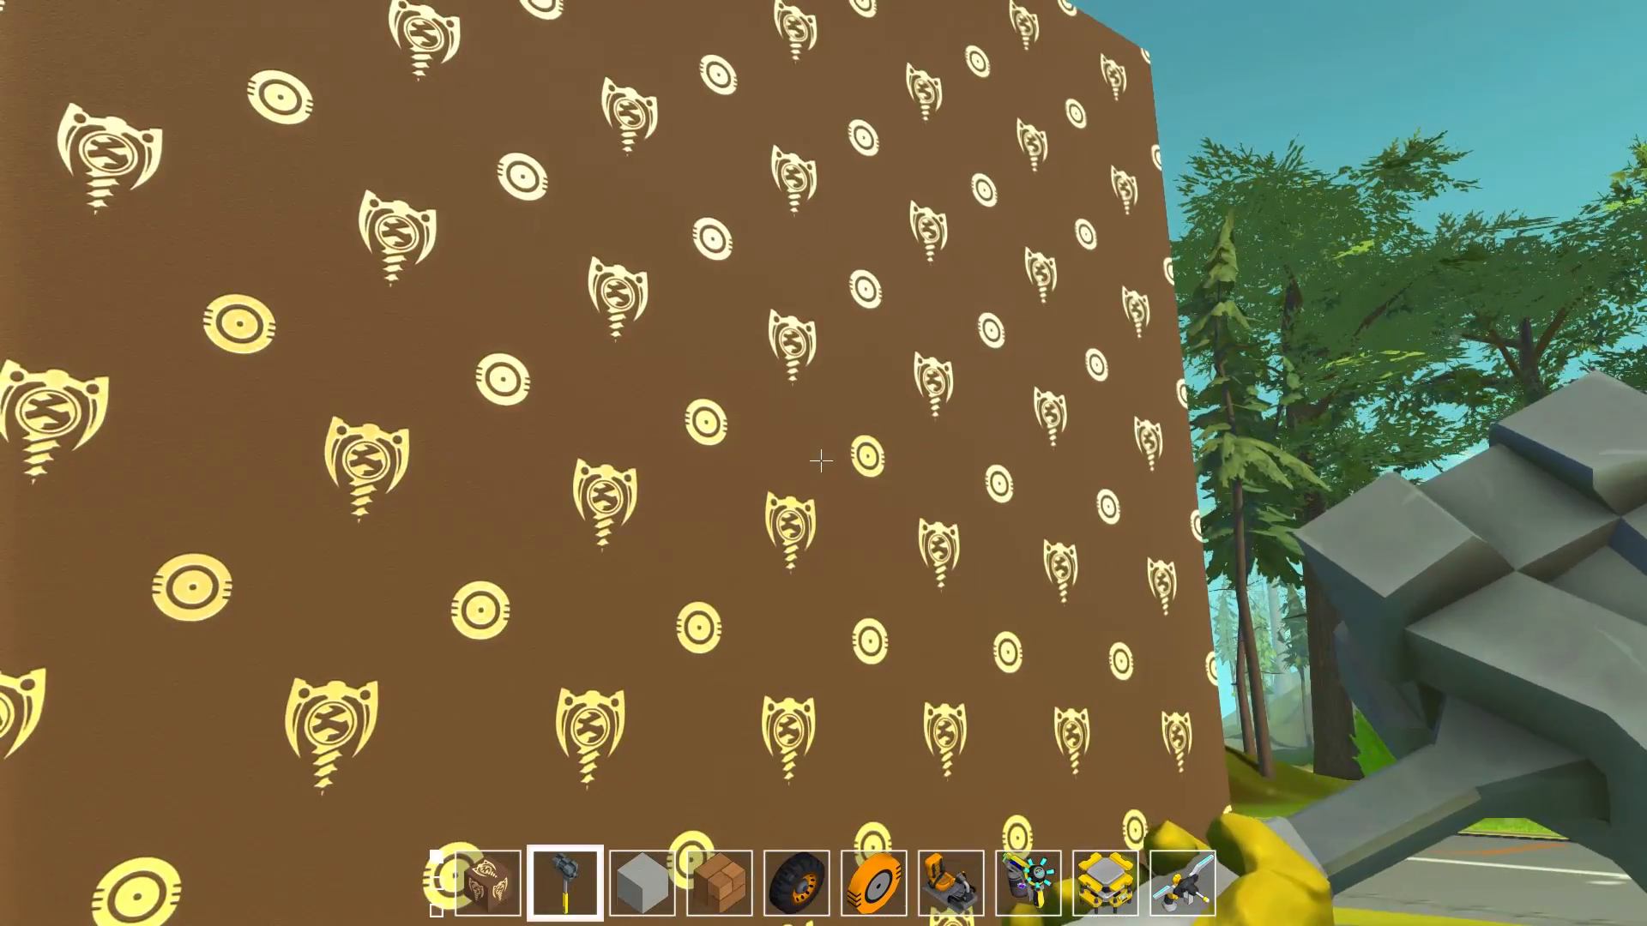
{"action": "key", "text": "s"}
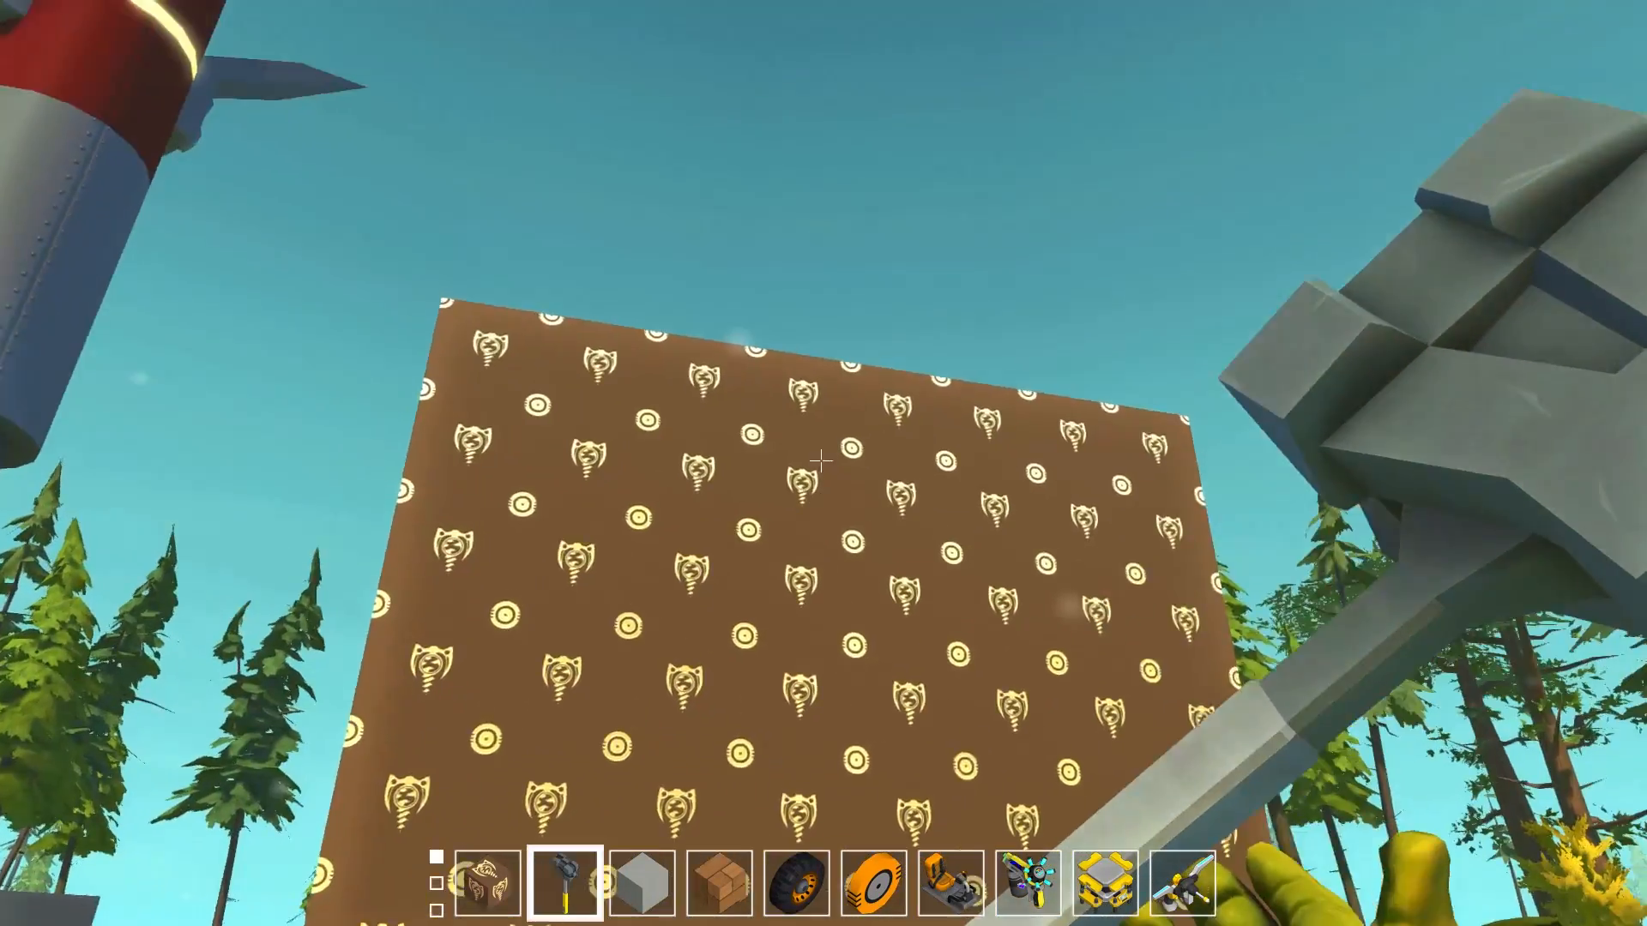
{"action": "key", "text": "w"}
{"action": "key", "text": "s"}
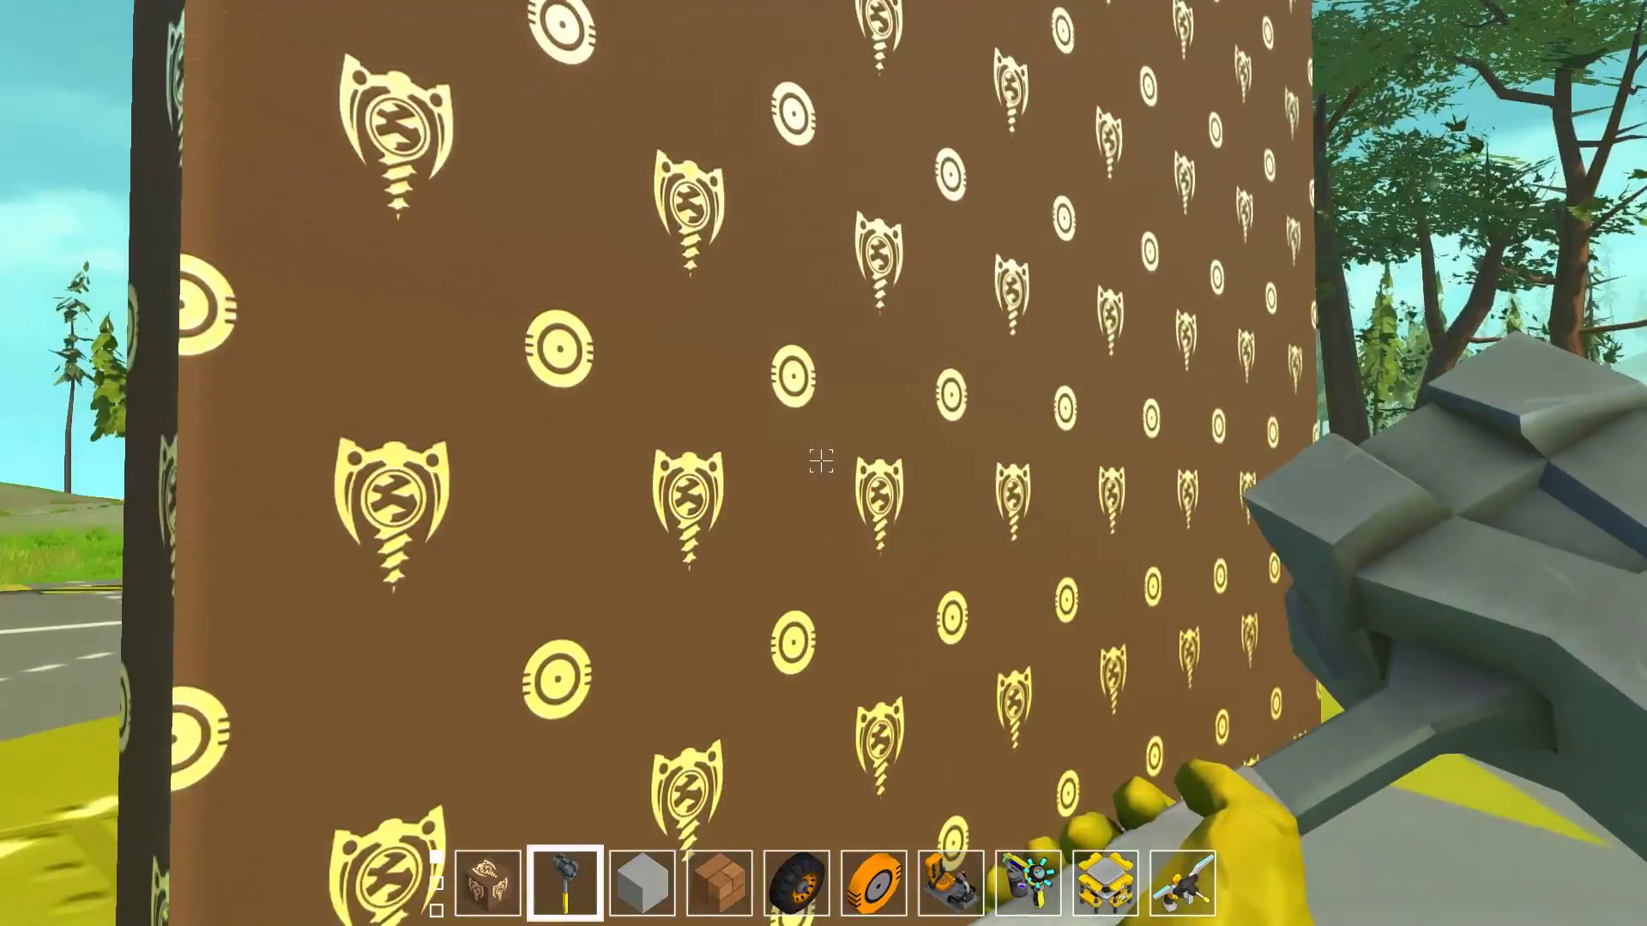
{"action": "key", "text": "w"}
{"action": "left_click", "coordinate": [821, 462]}
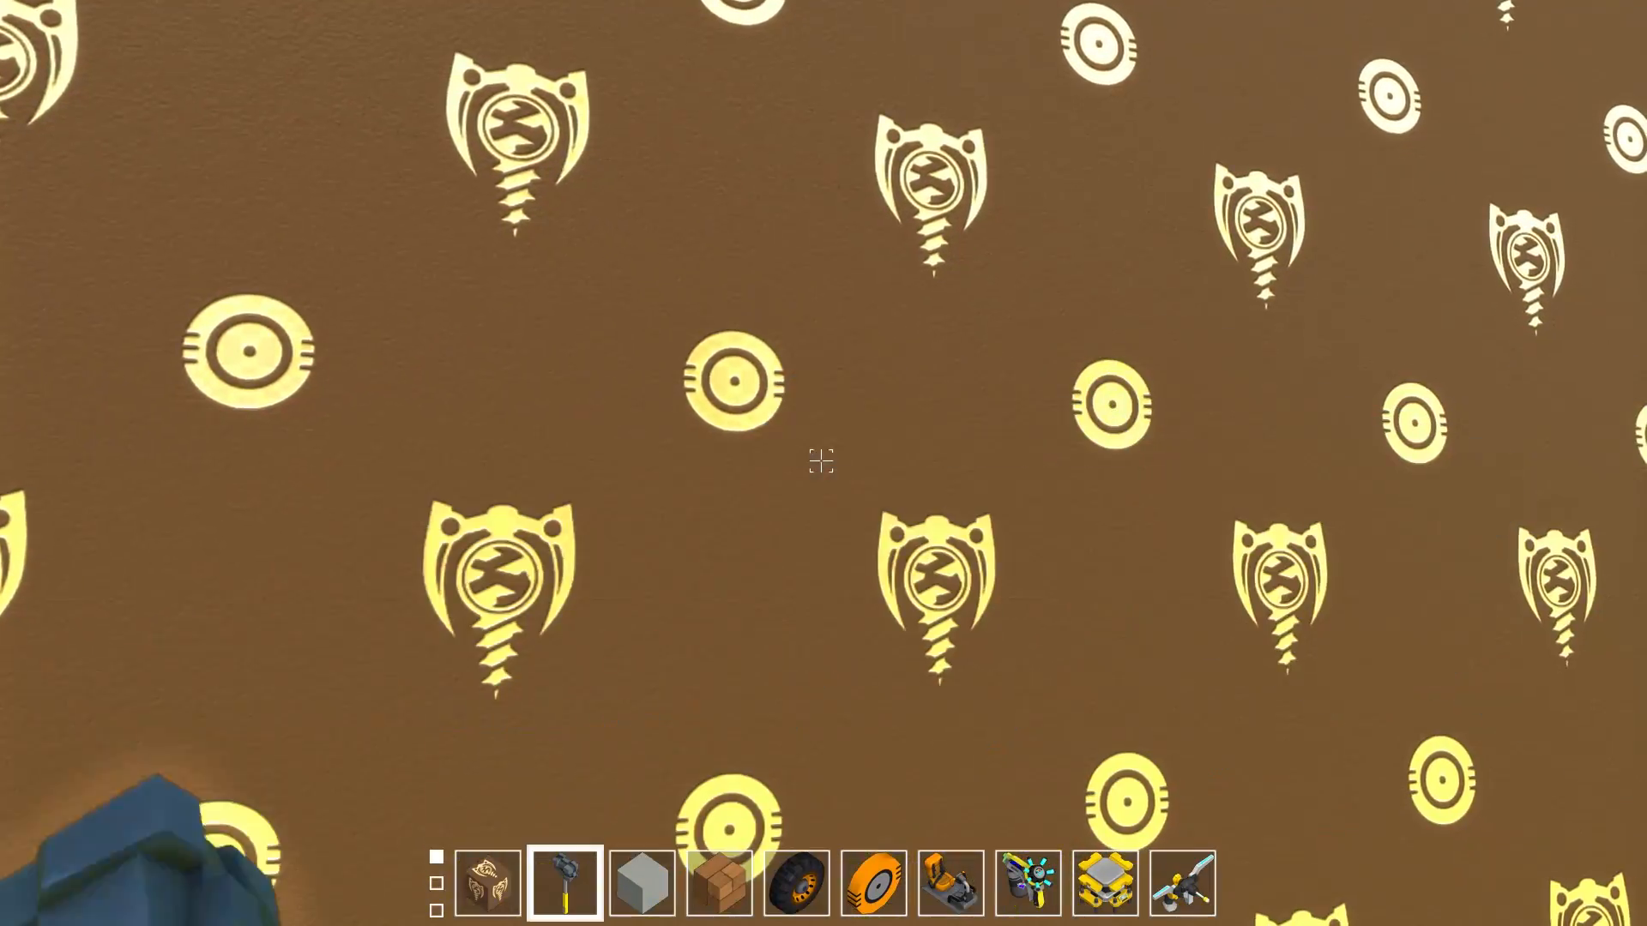